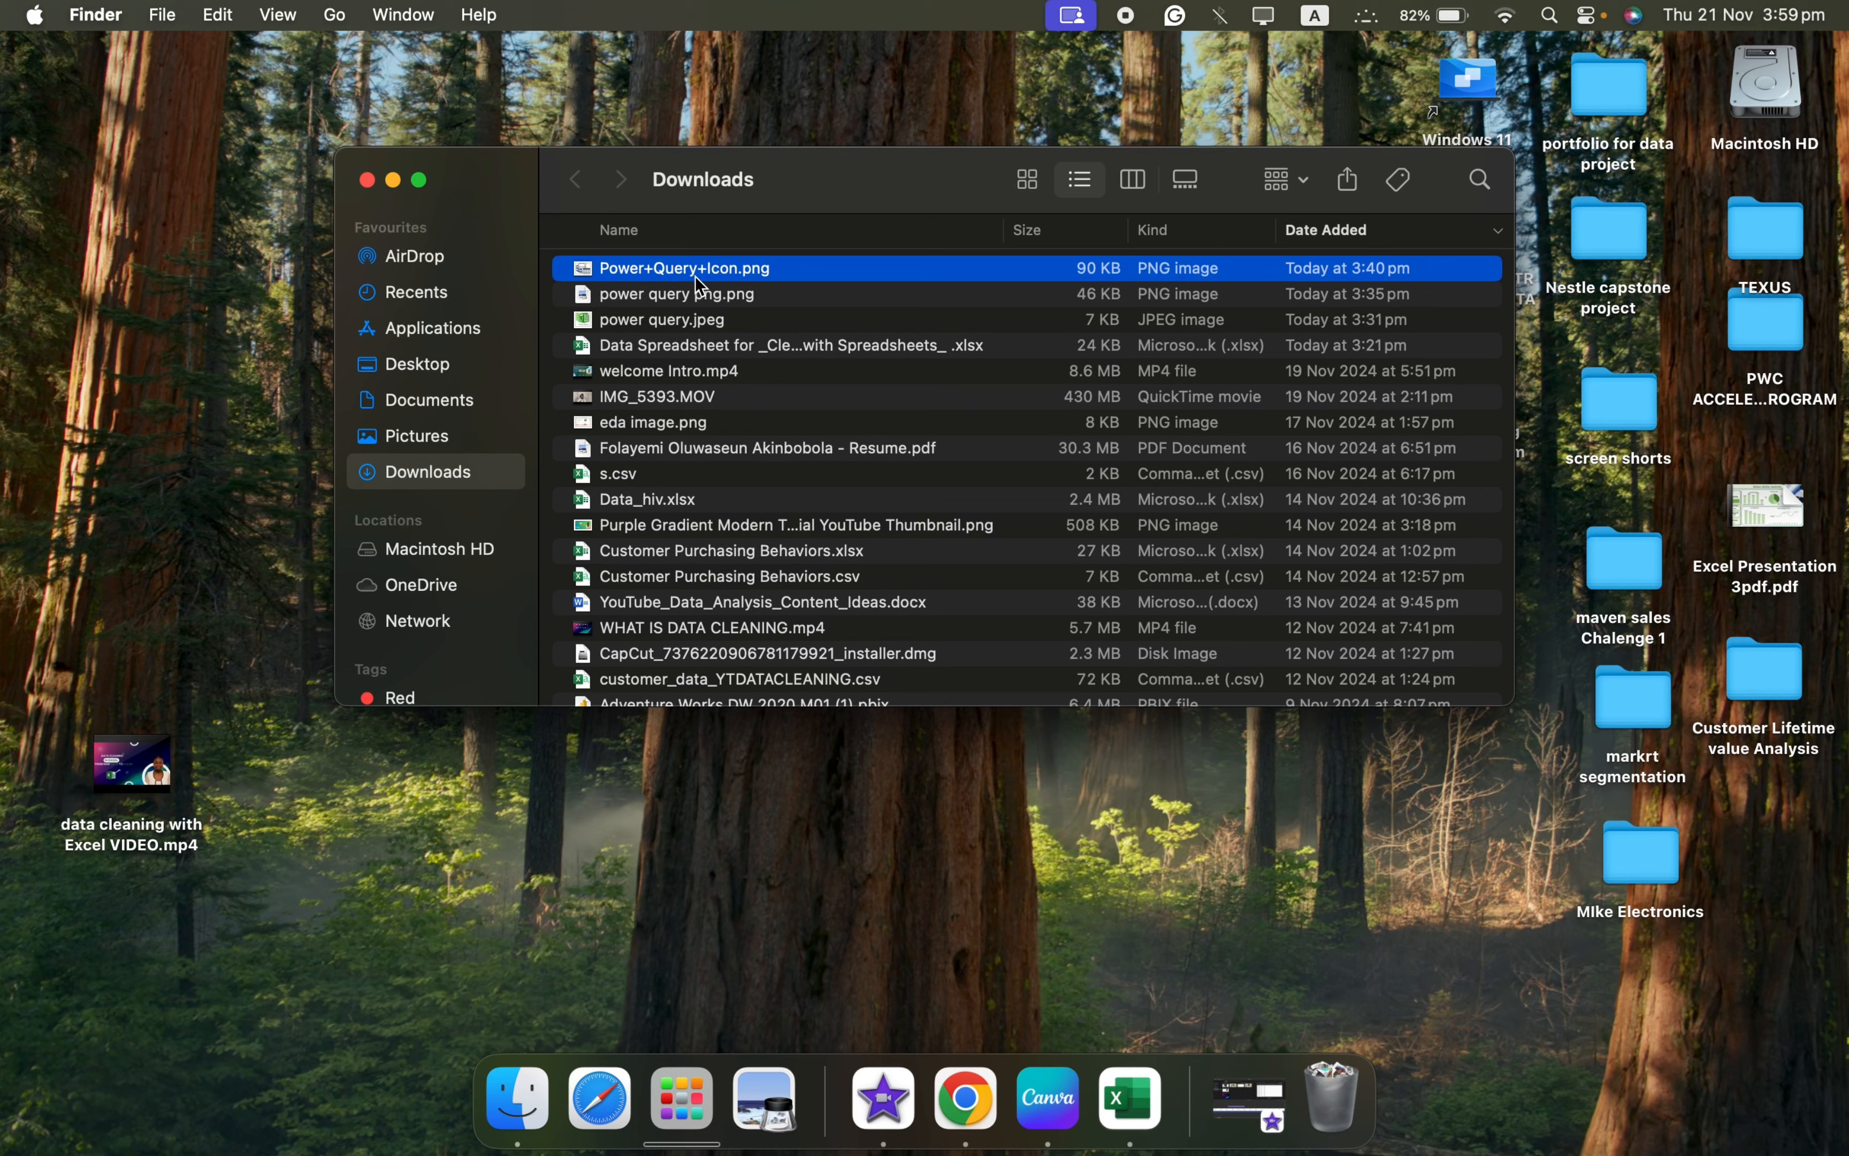
# - Copy the file name of the "Data Spreadsheet for _Cleaning with Spreadsheets_ .xlsx" workbook in Downloads and switch to Excel
pyautogui.click(685, 348)
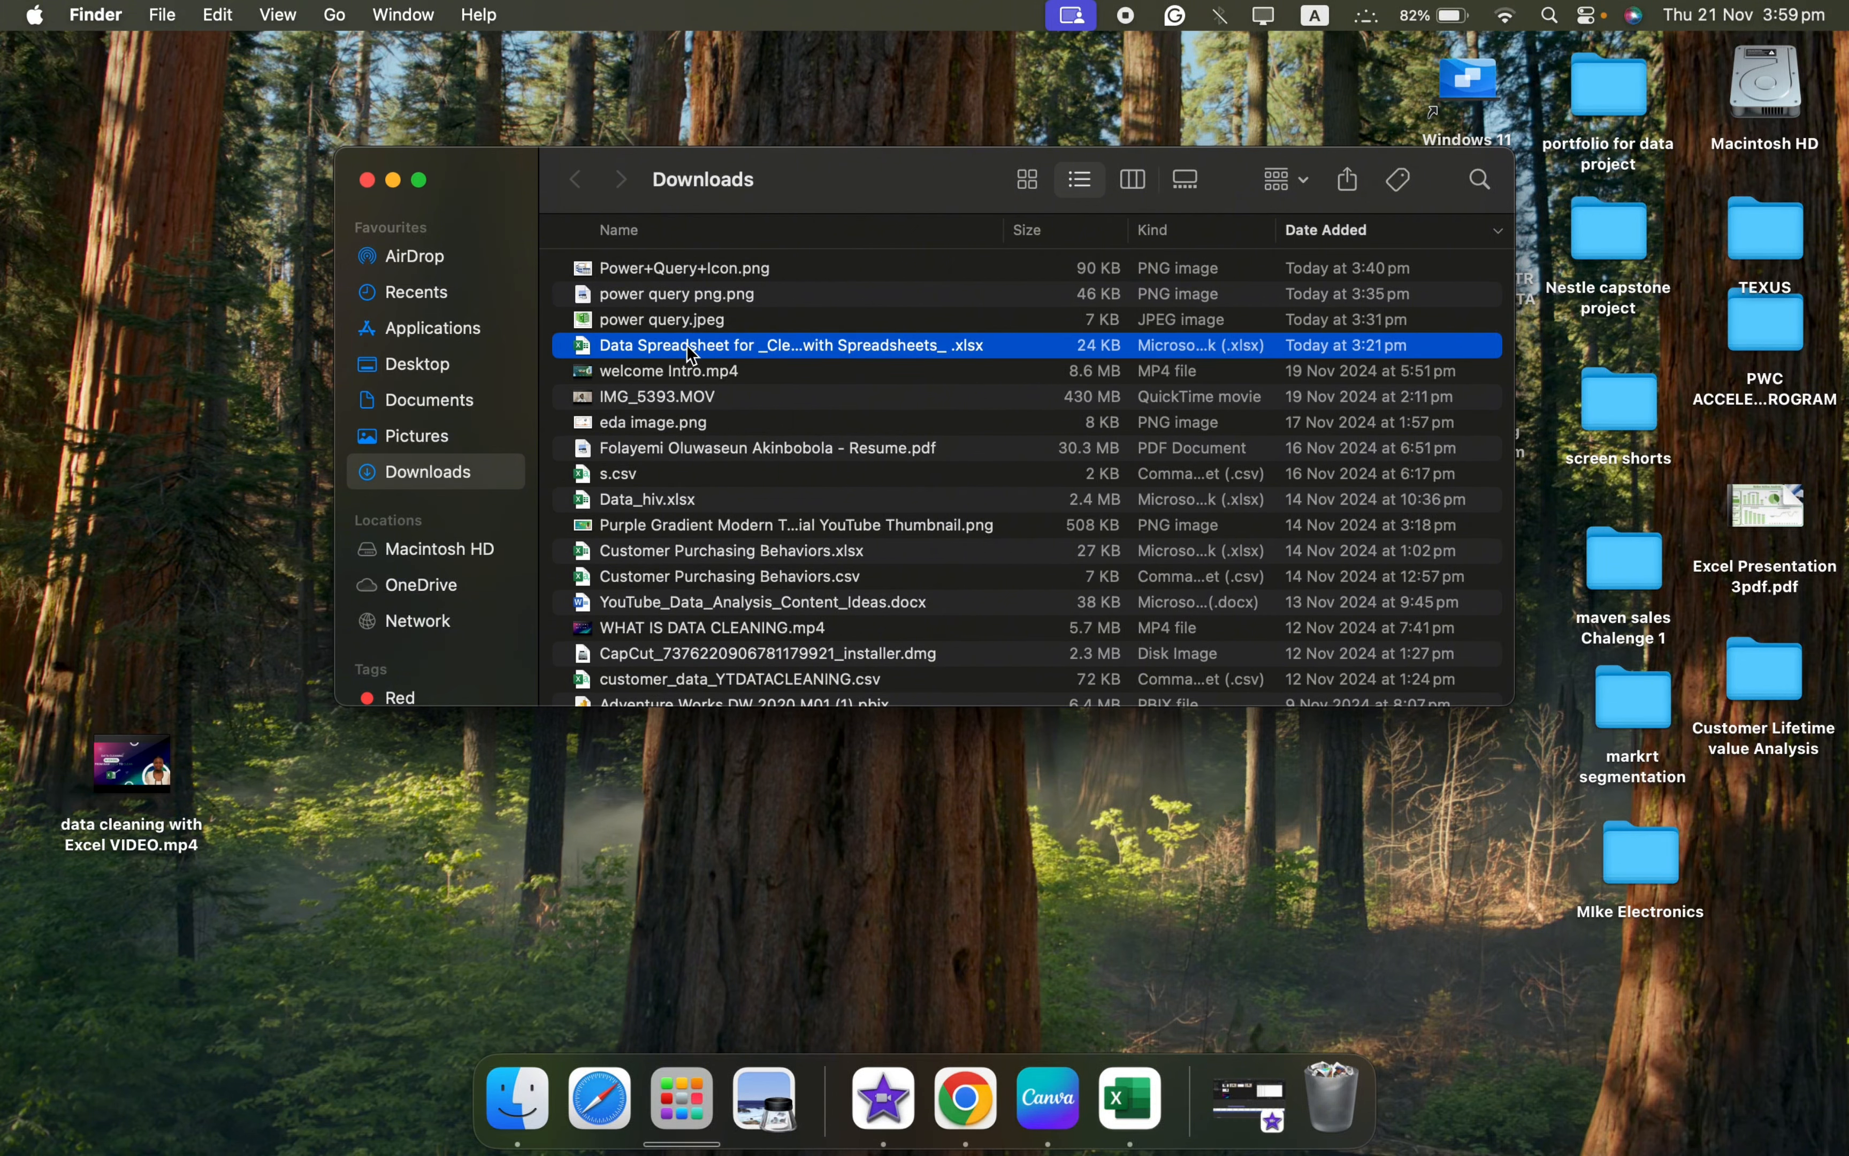
pyautogui.rightClick(687, 345)
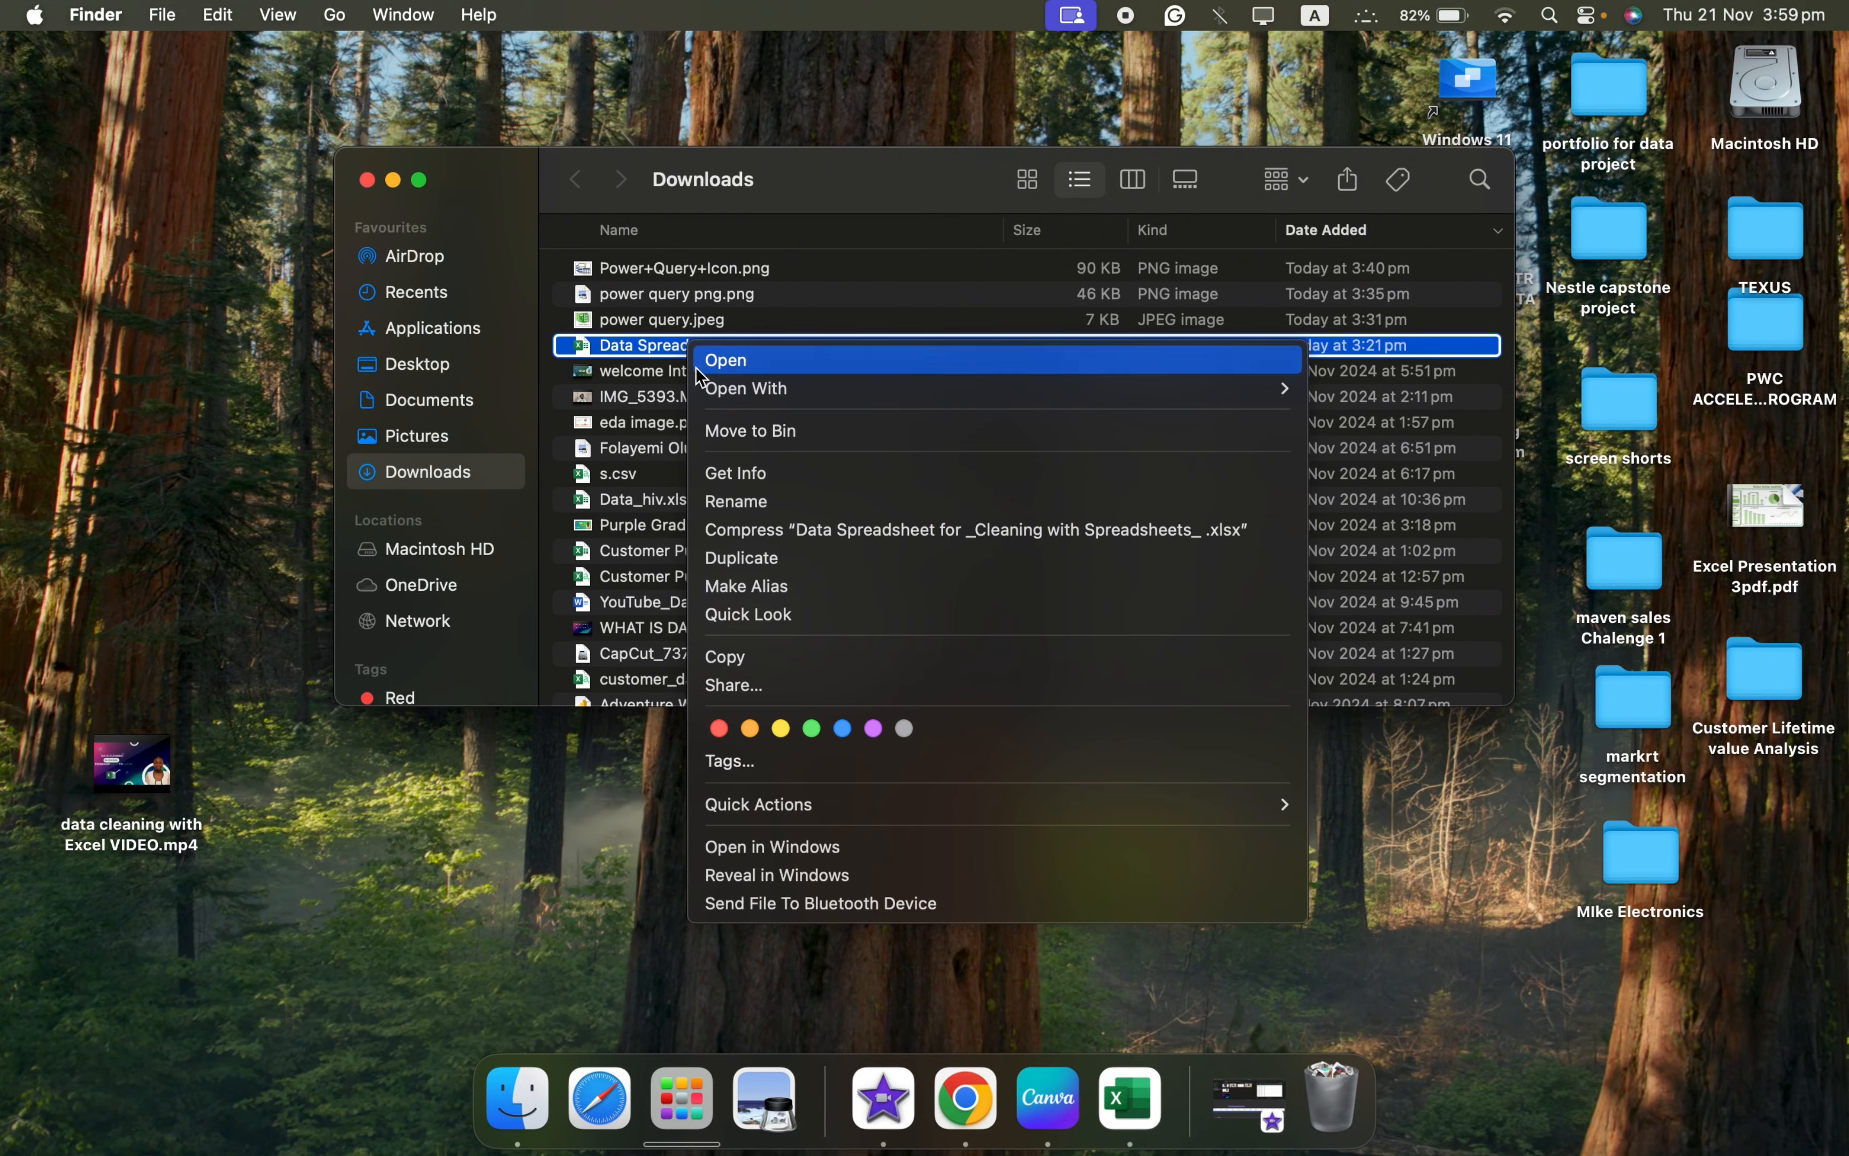
pyautogui.click(735, 502)
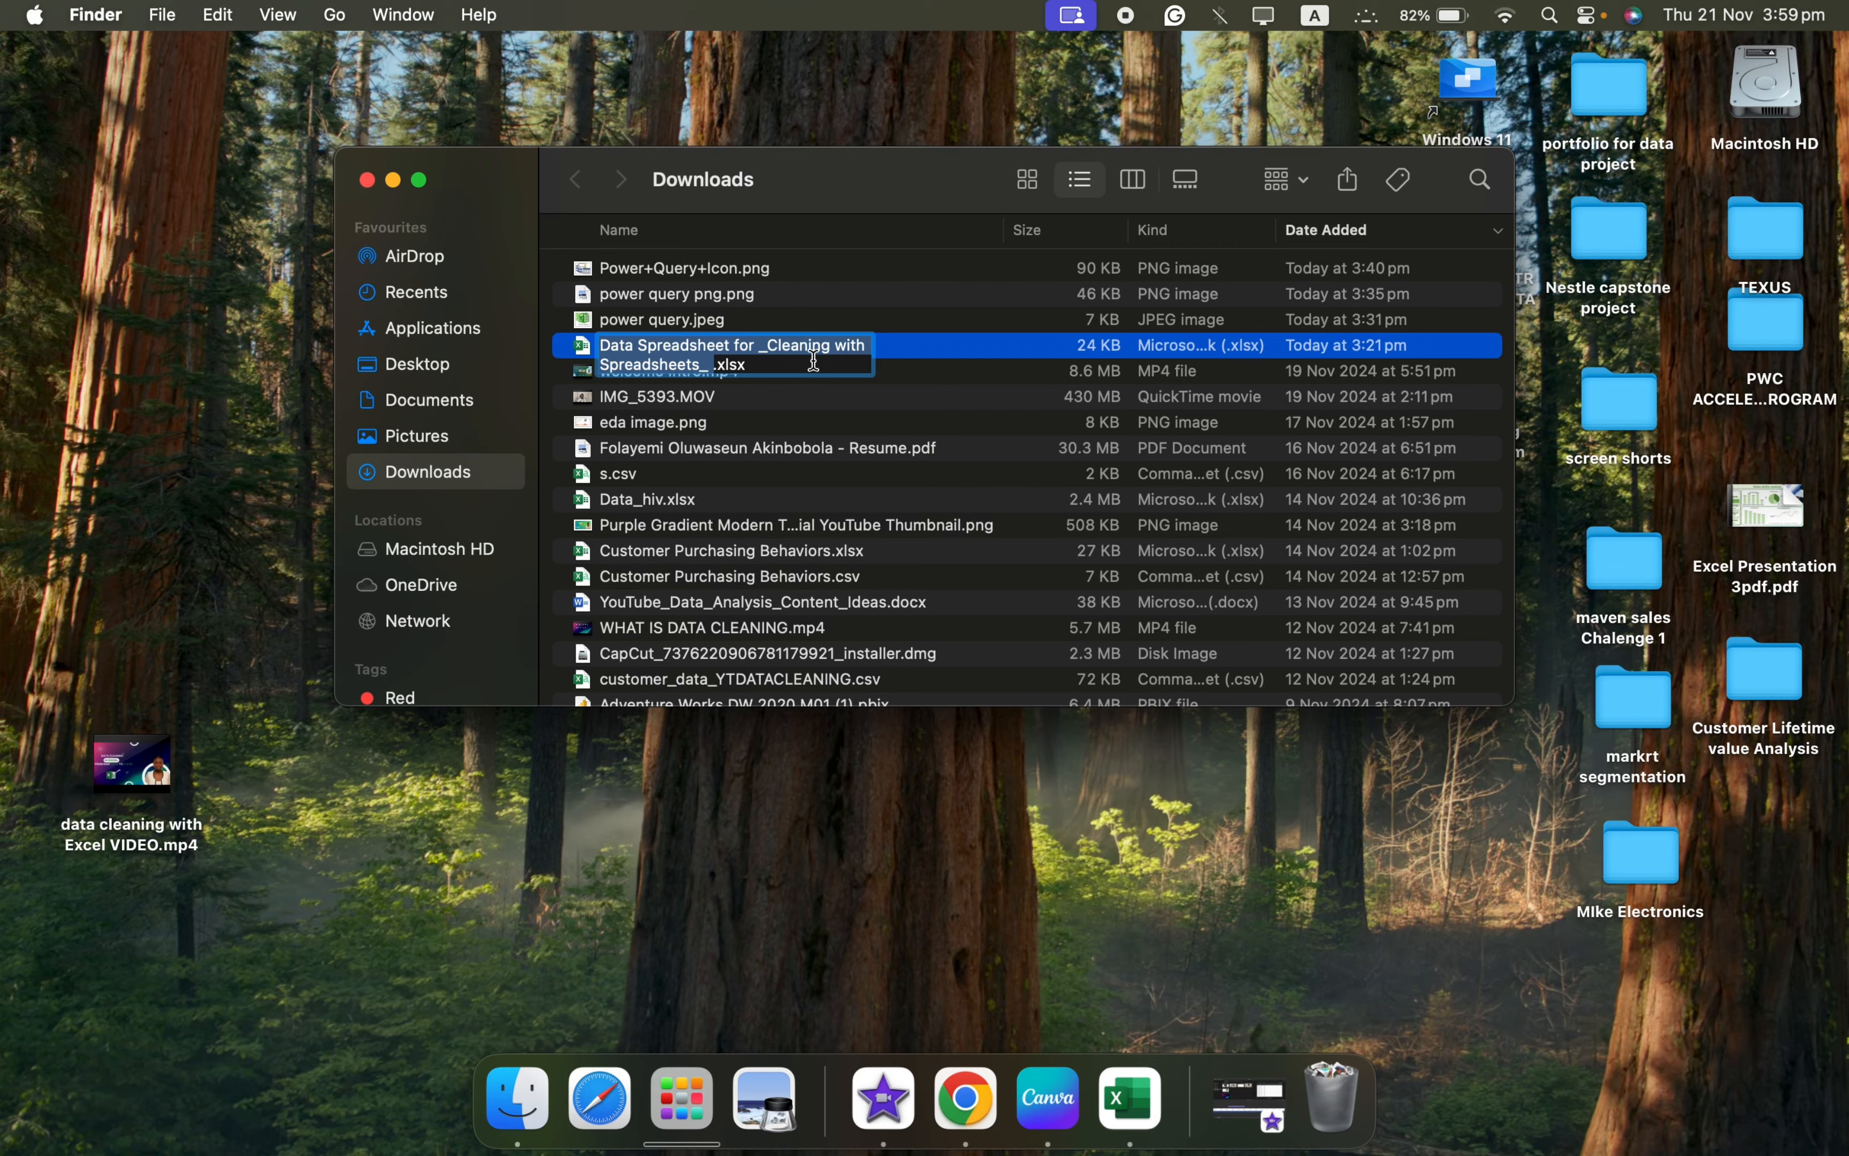
pyautogui.click(1125, 1117)
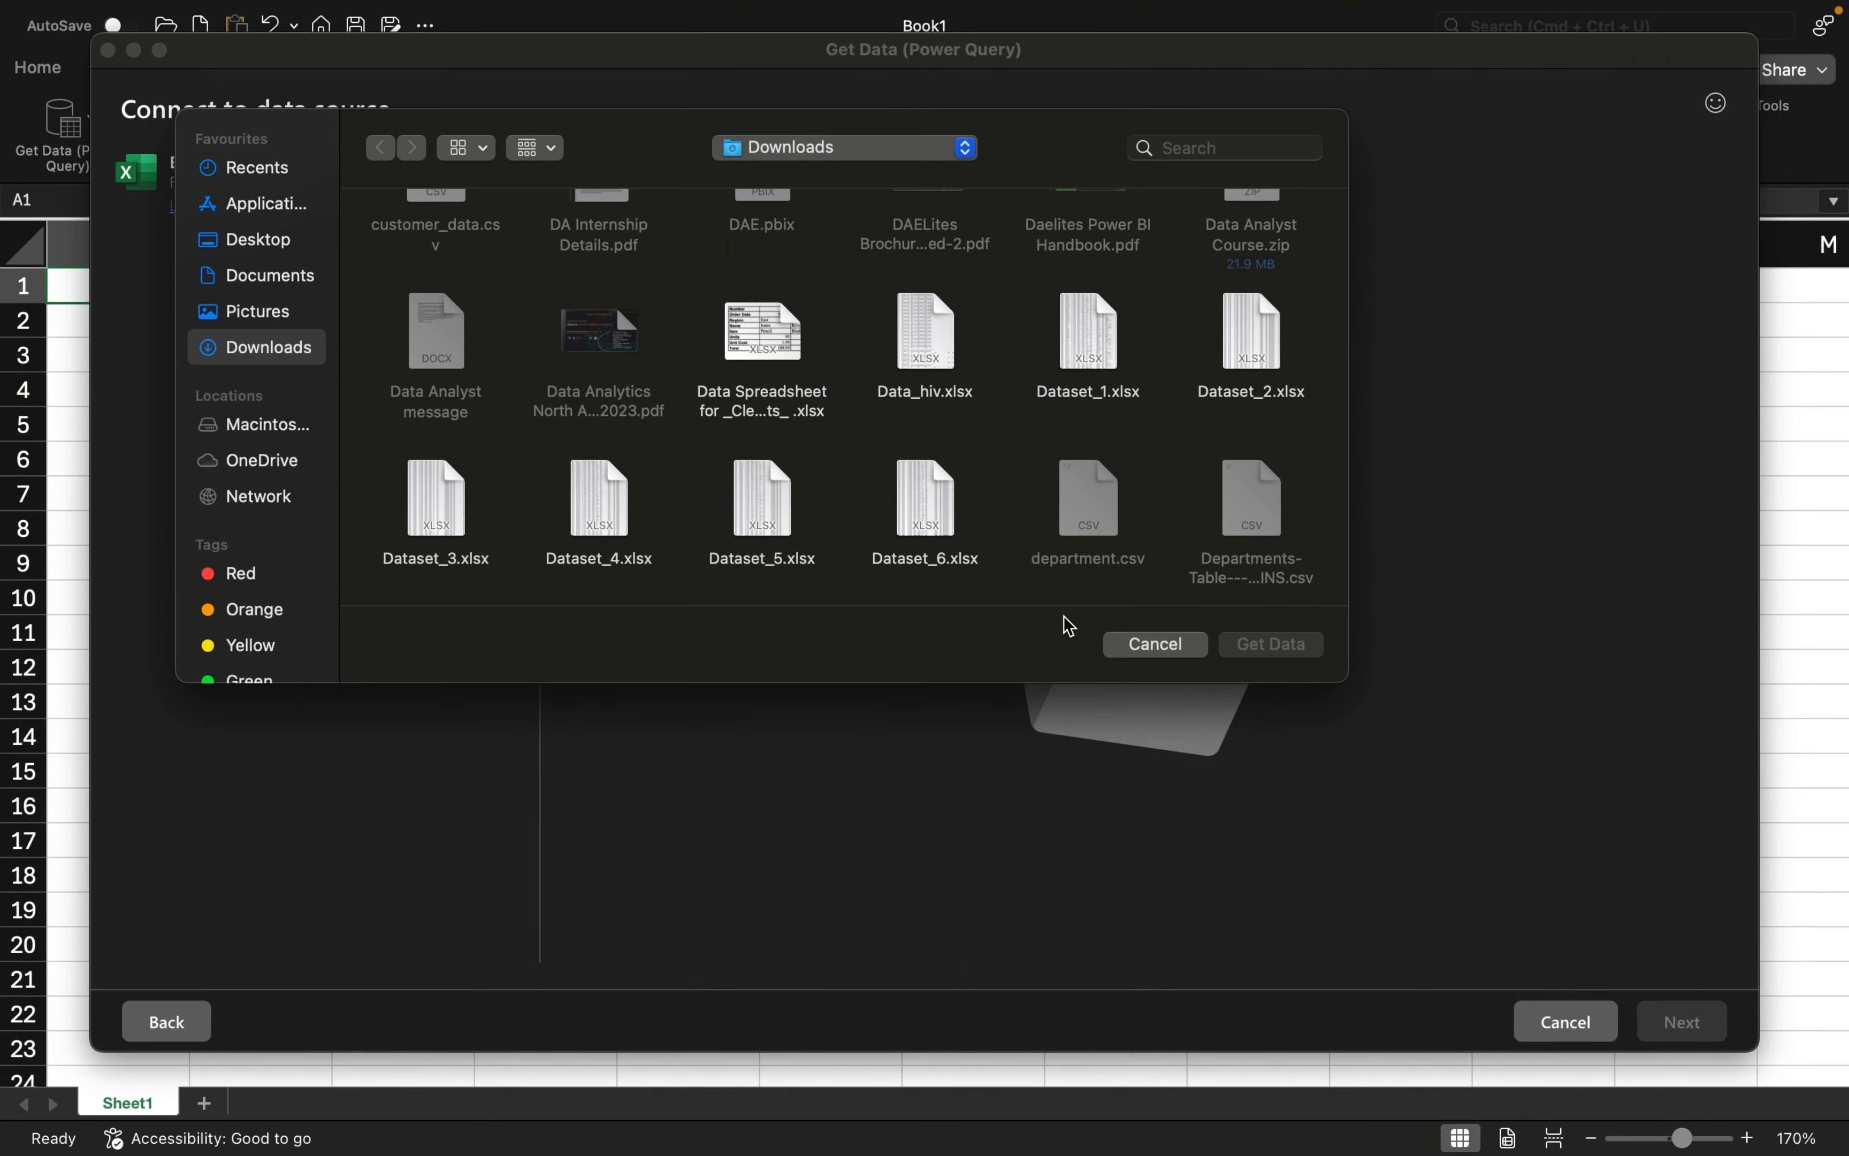
# - Find "Data Spreadsheet for _Cleaning with Spreadsheets_" by its copied name and connect to that workbook as the data source
pyautogui.click(1167, 150)
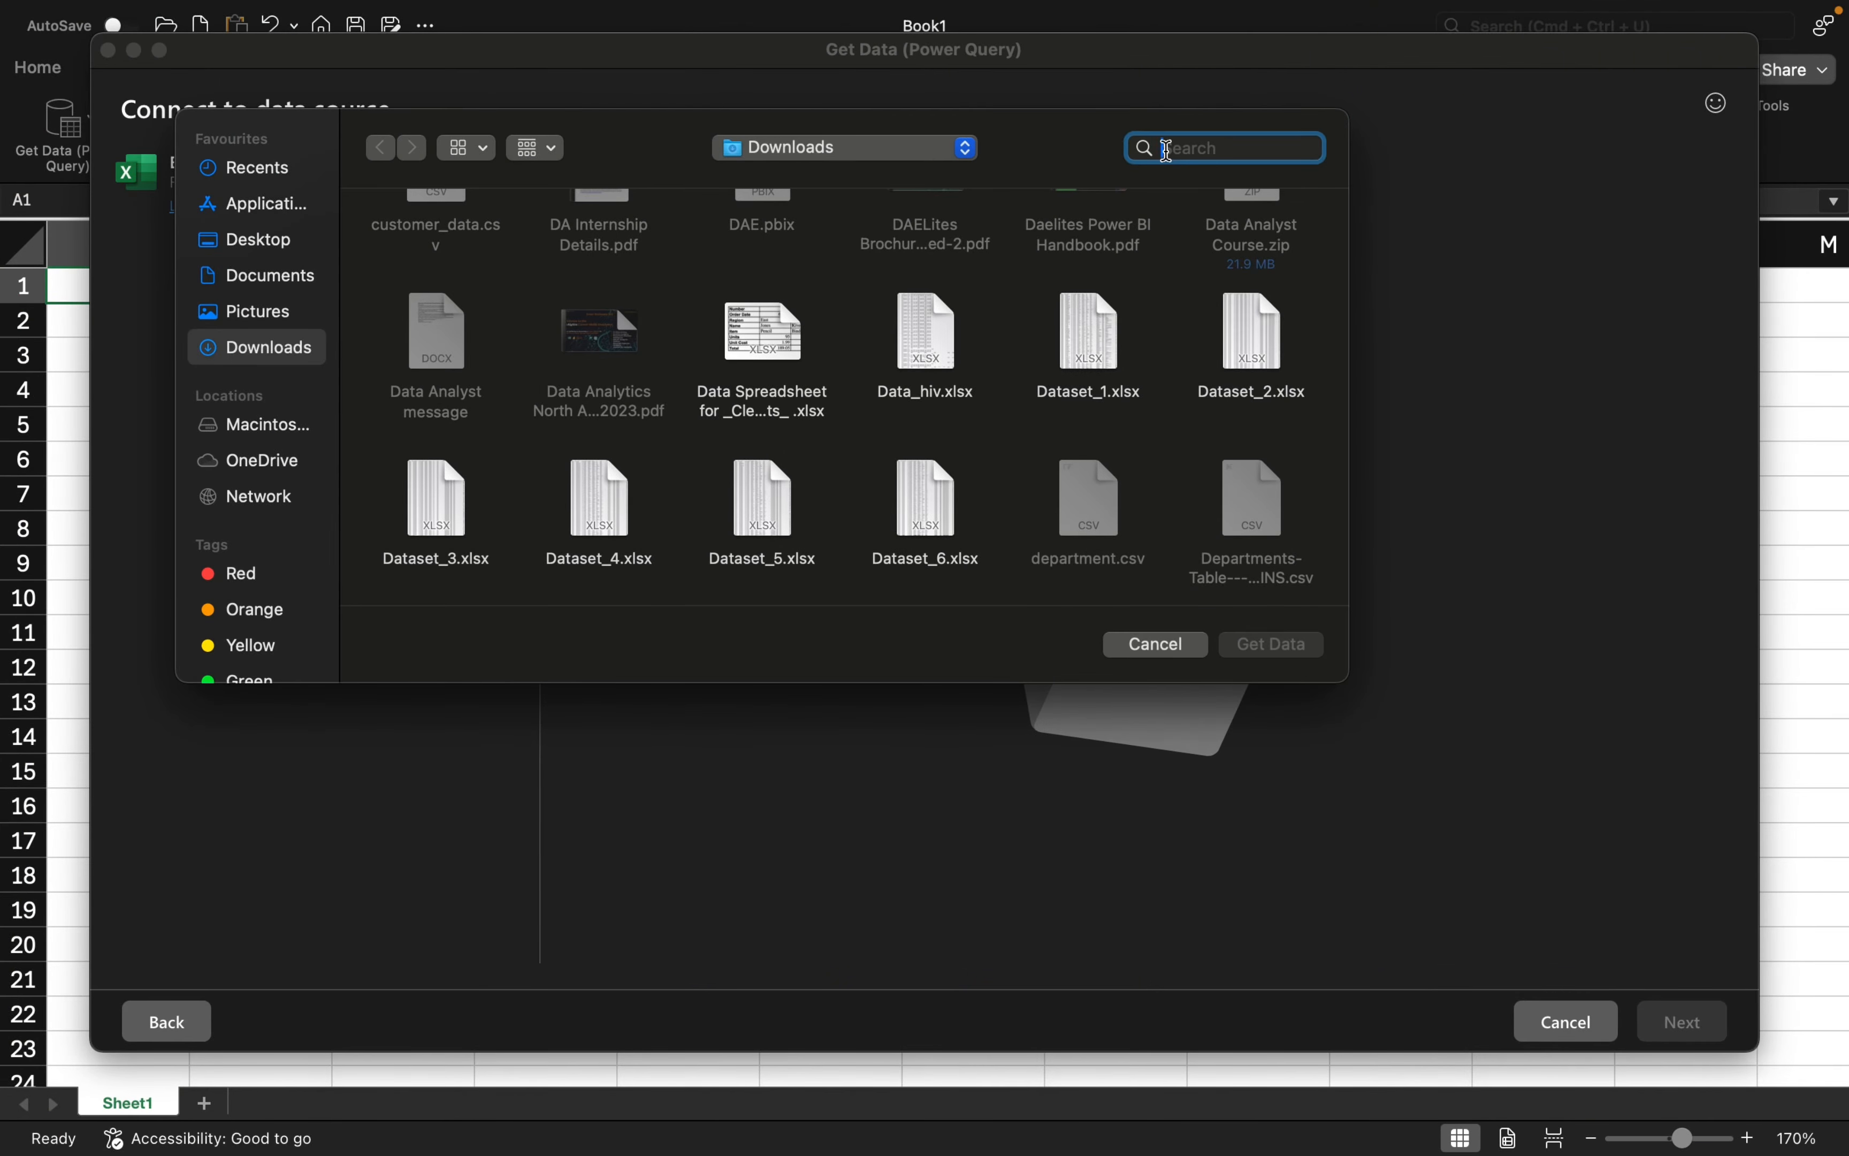
pyautogui.press('super+v')
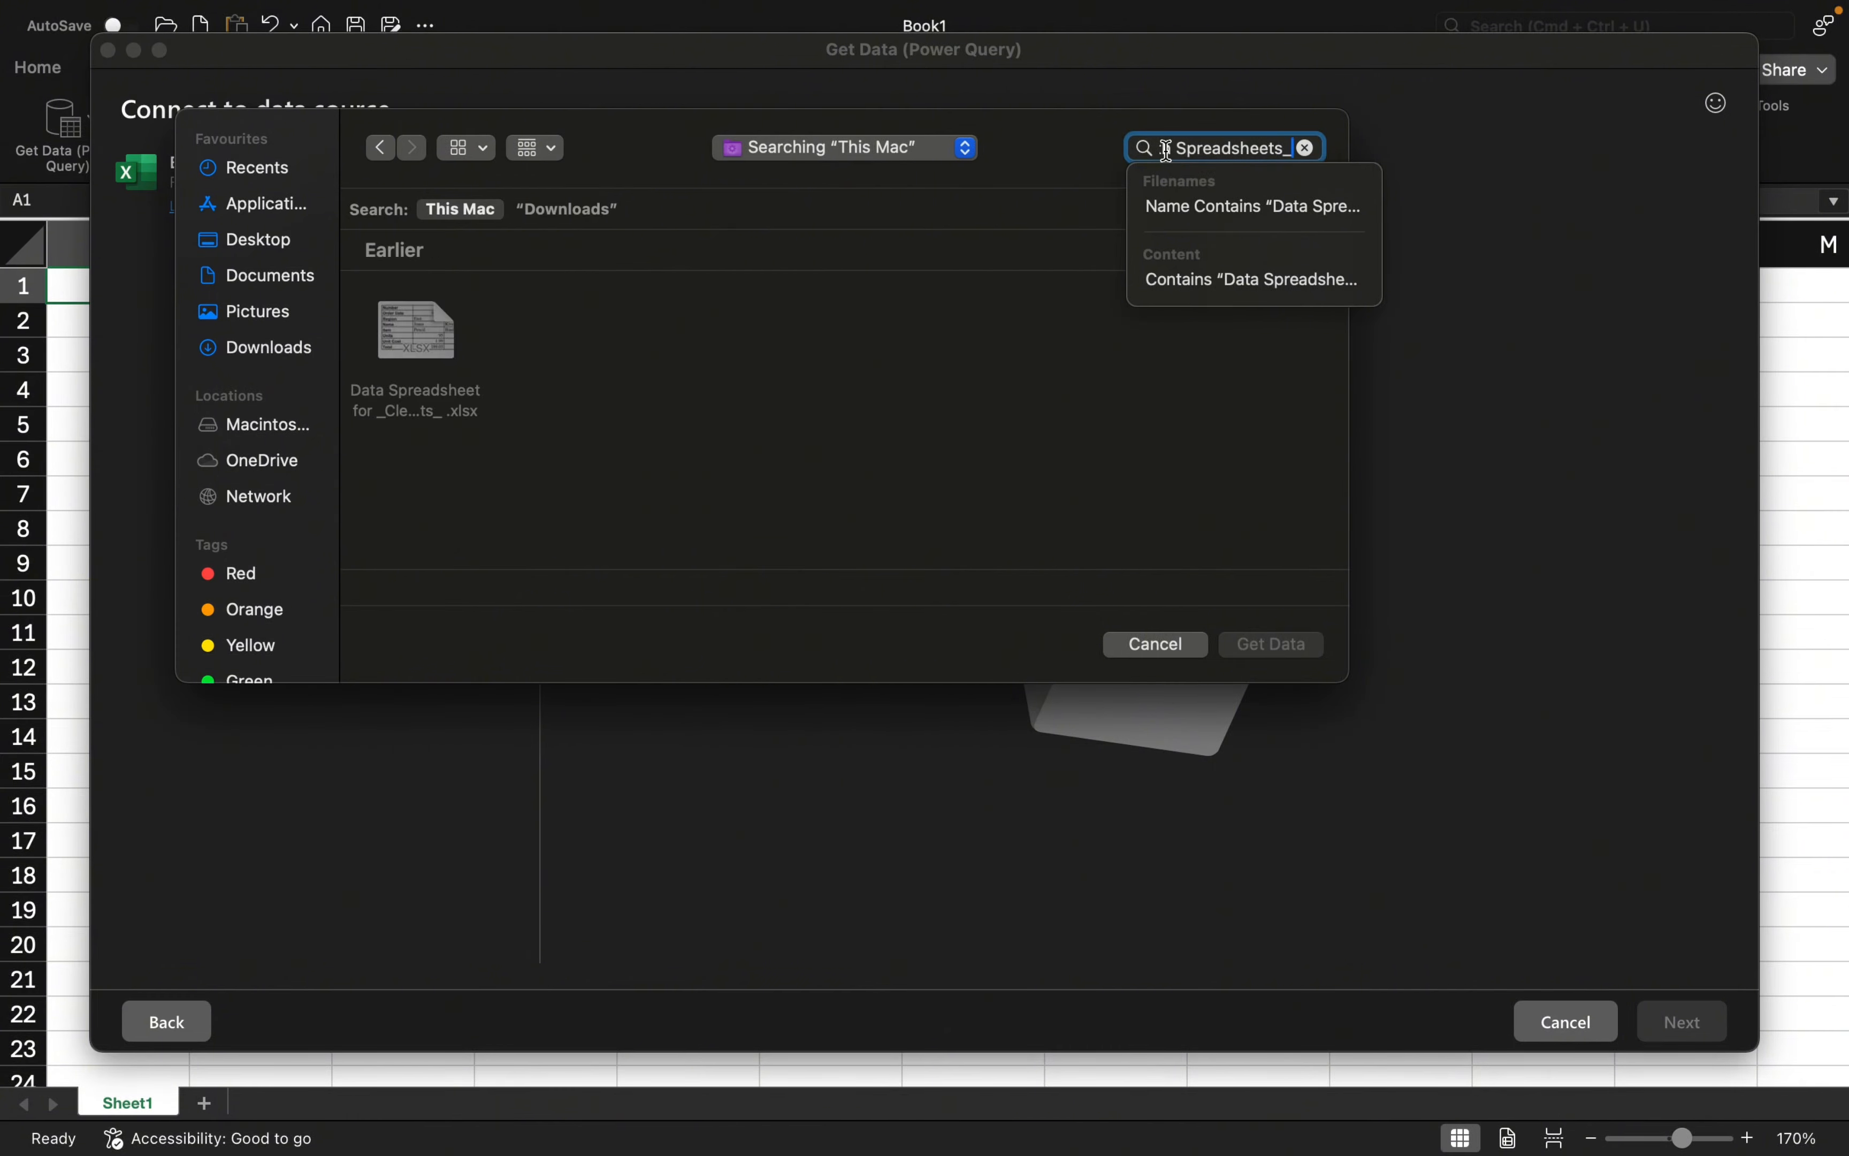
pyautogui.click(435, 341)
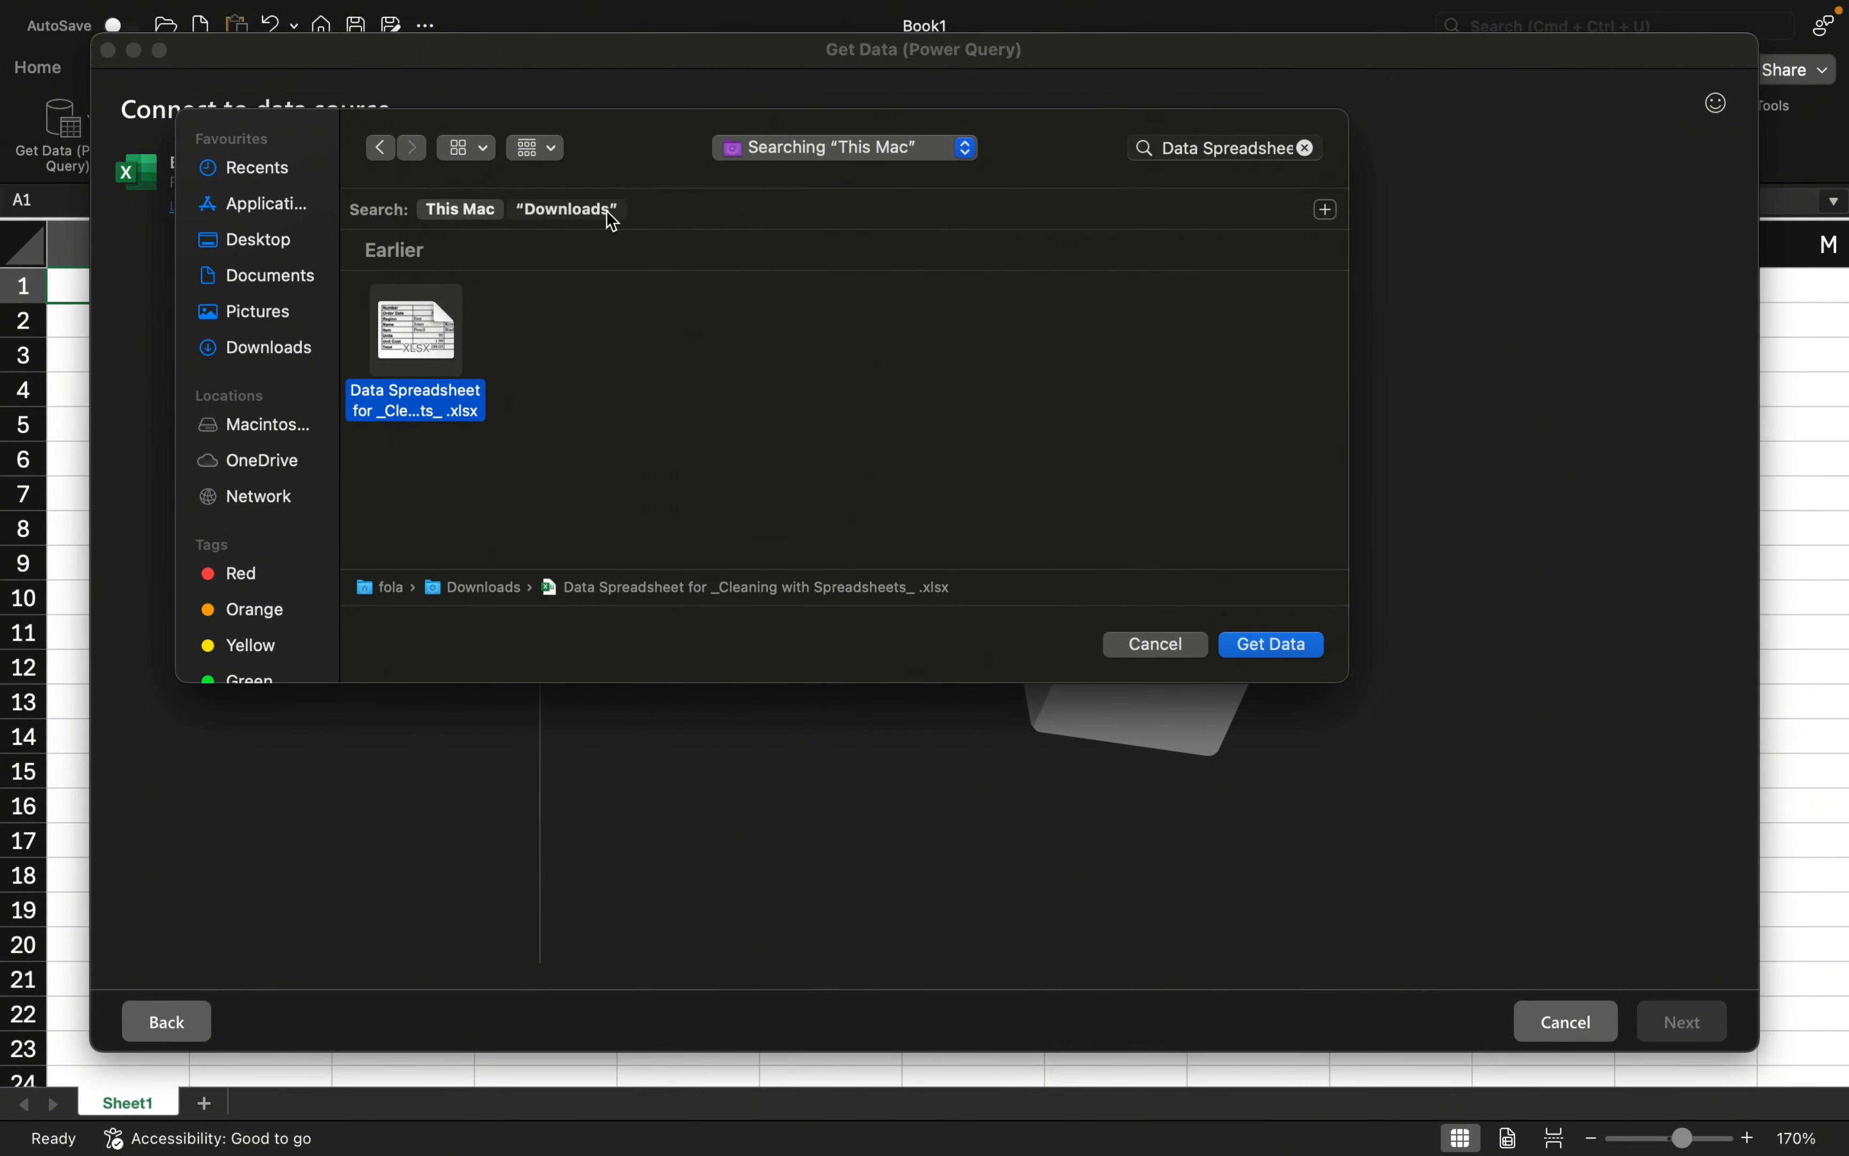
pyautogui.click(1284, 647)
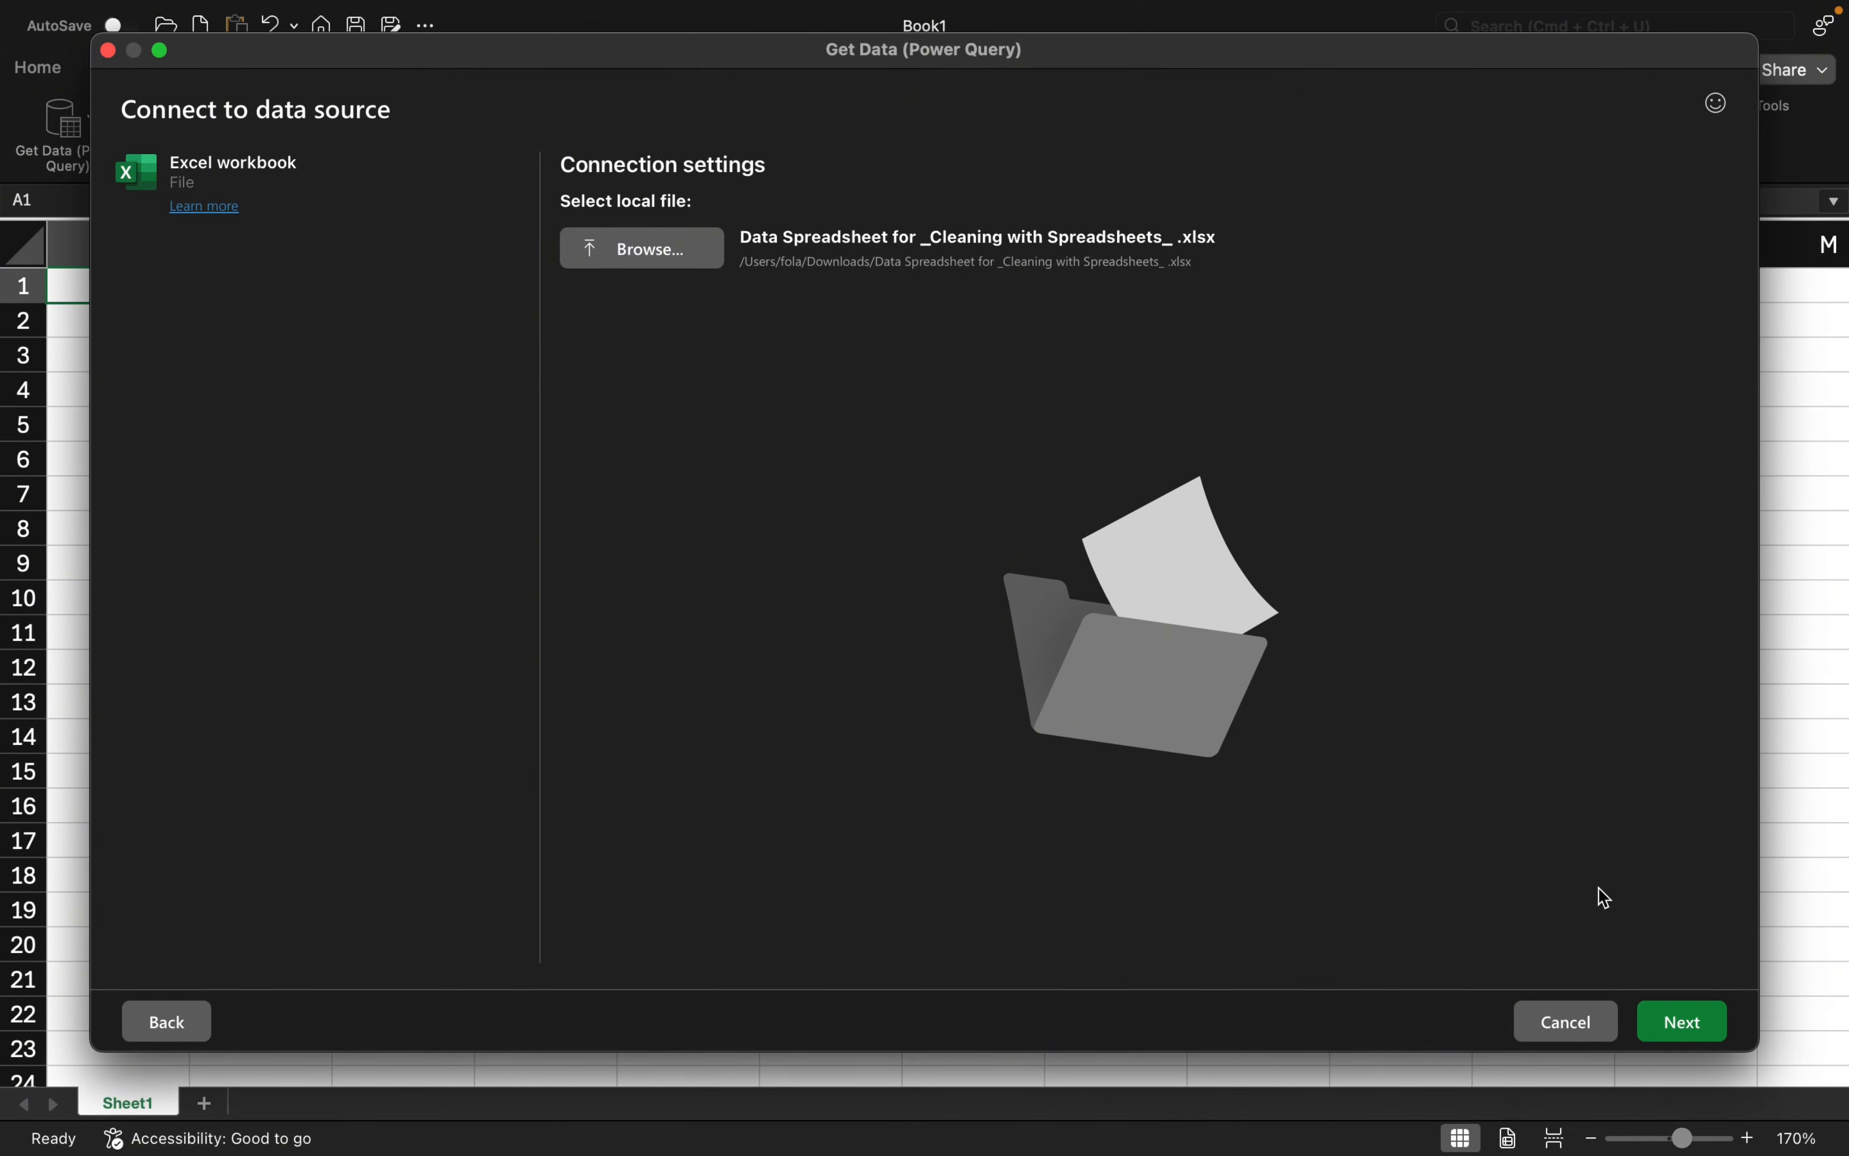
pyautogui.click(1688, 1026)
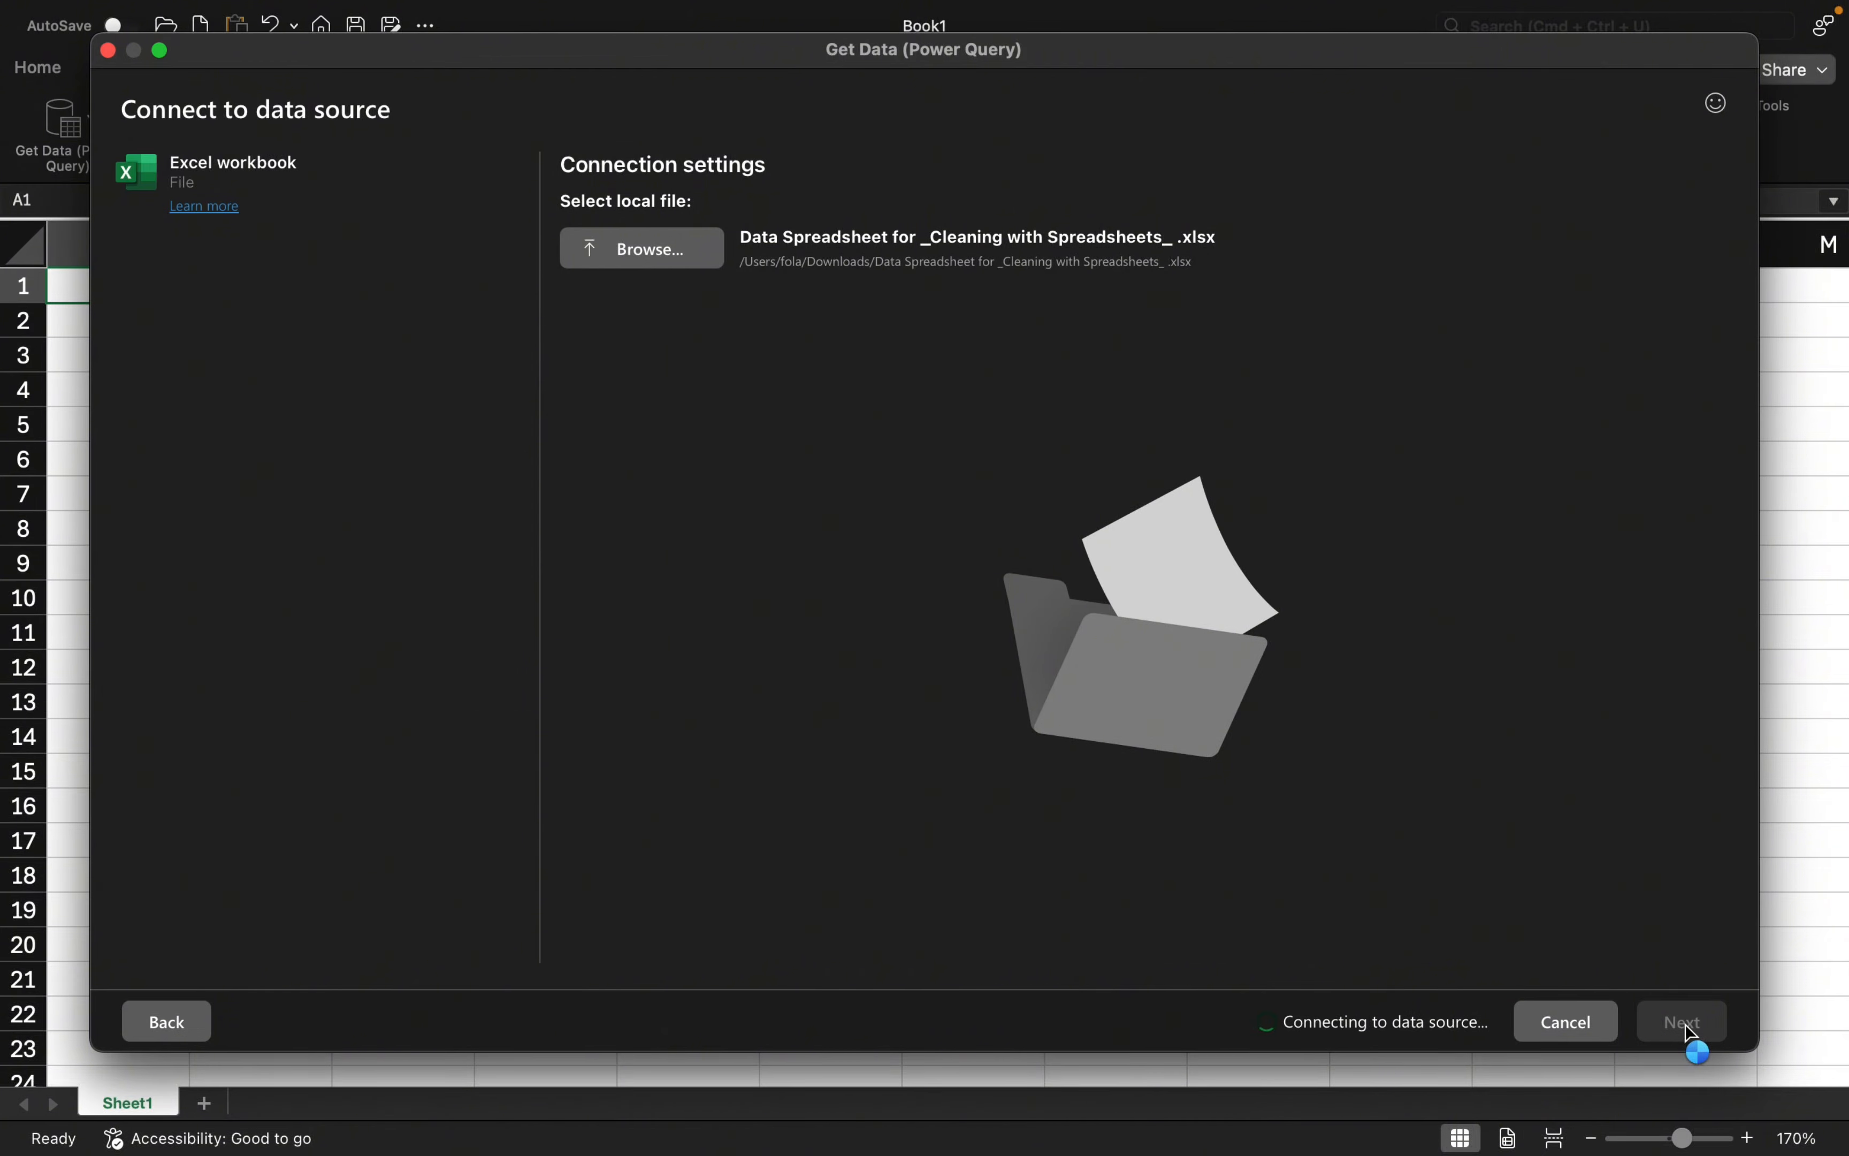
# - Choose Sheet1 of the Excel workbook, preview its data and open it for transformation in the Power Query Editor
pyautogui.click(153, 48)
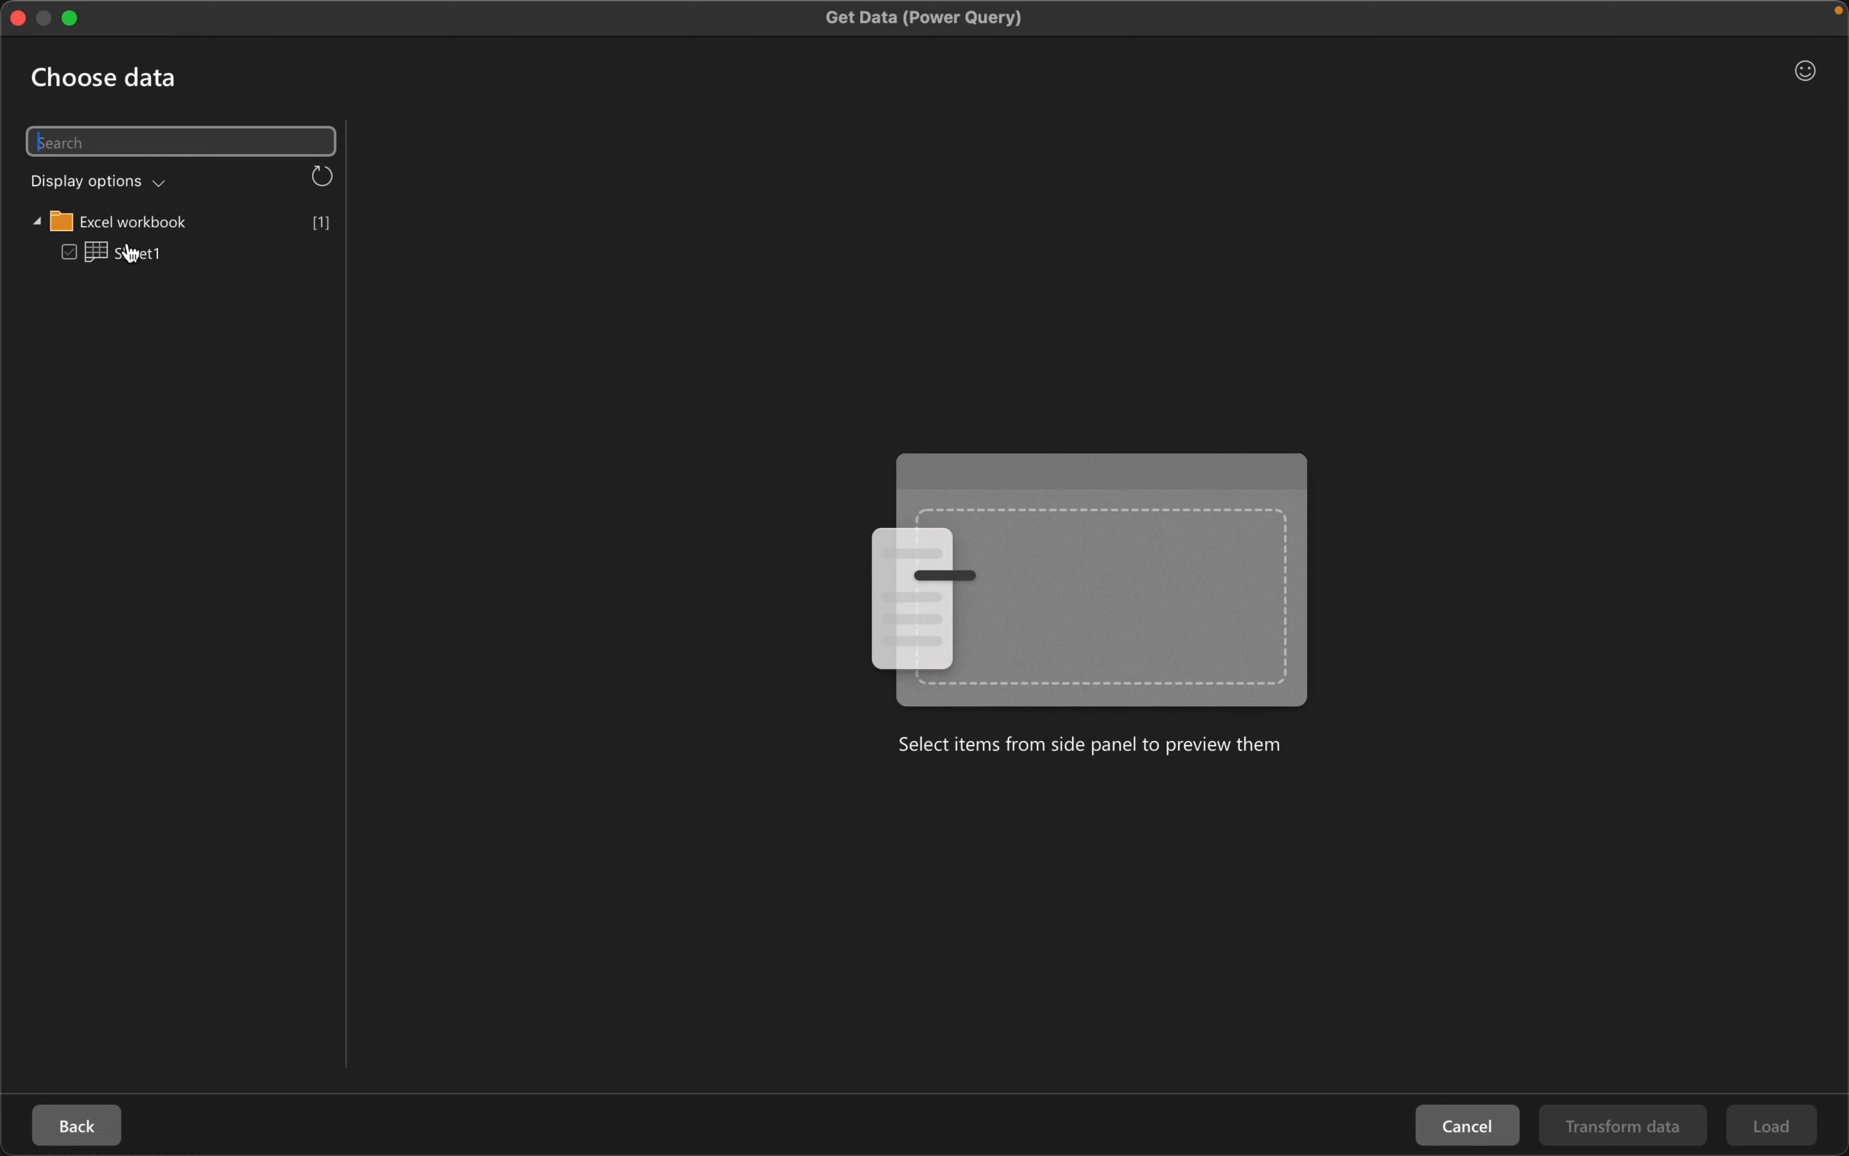
pyautogui.click(69, 252)
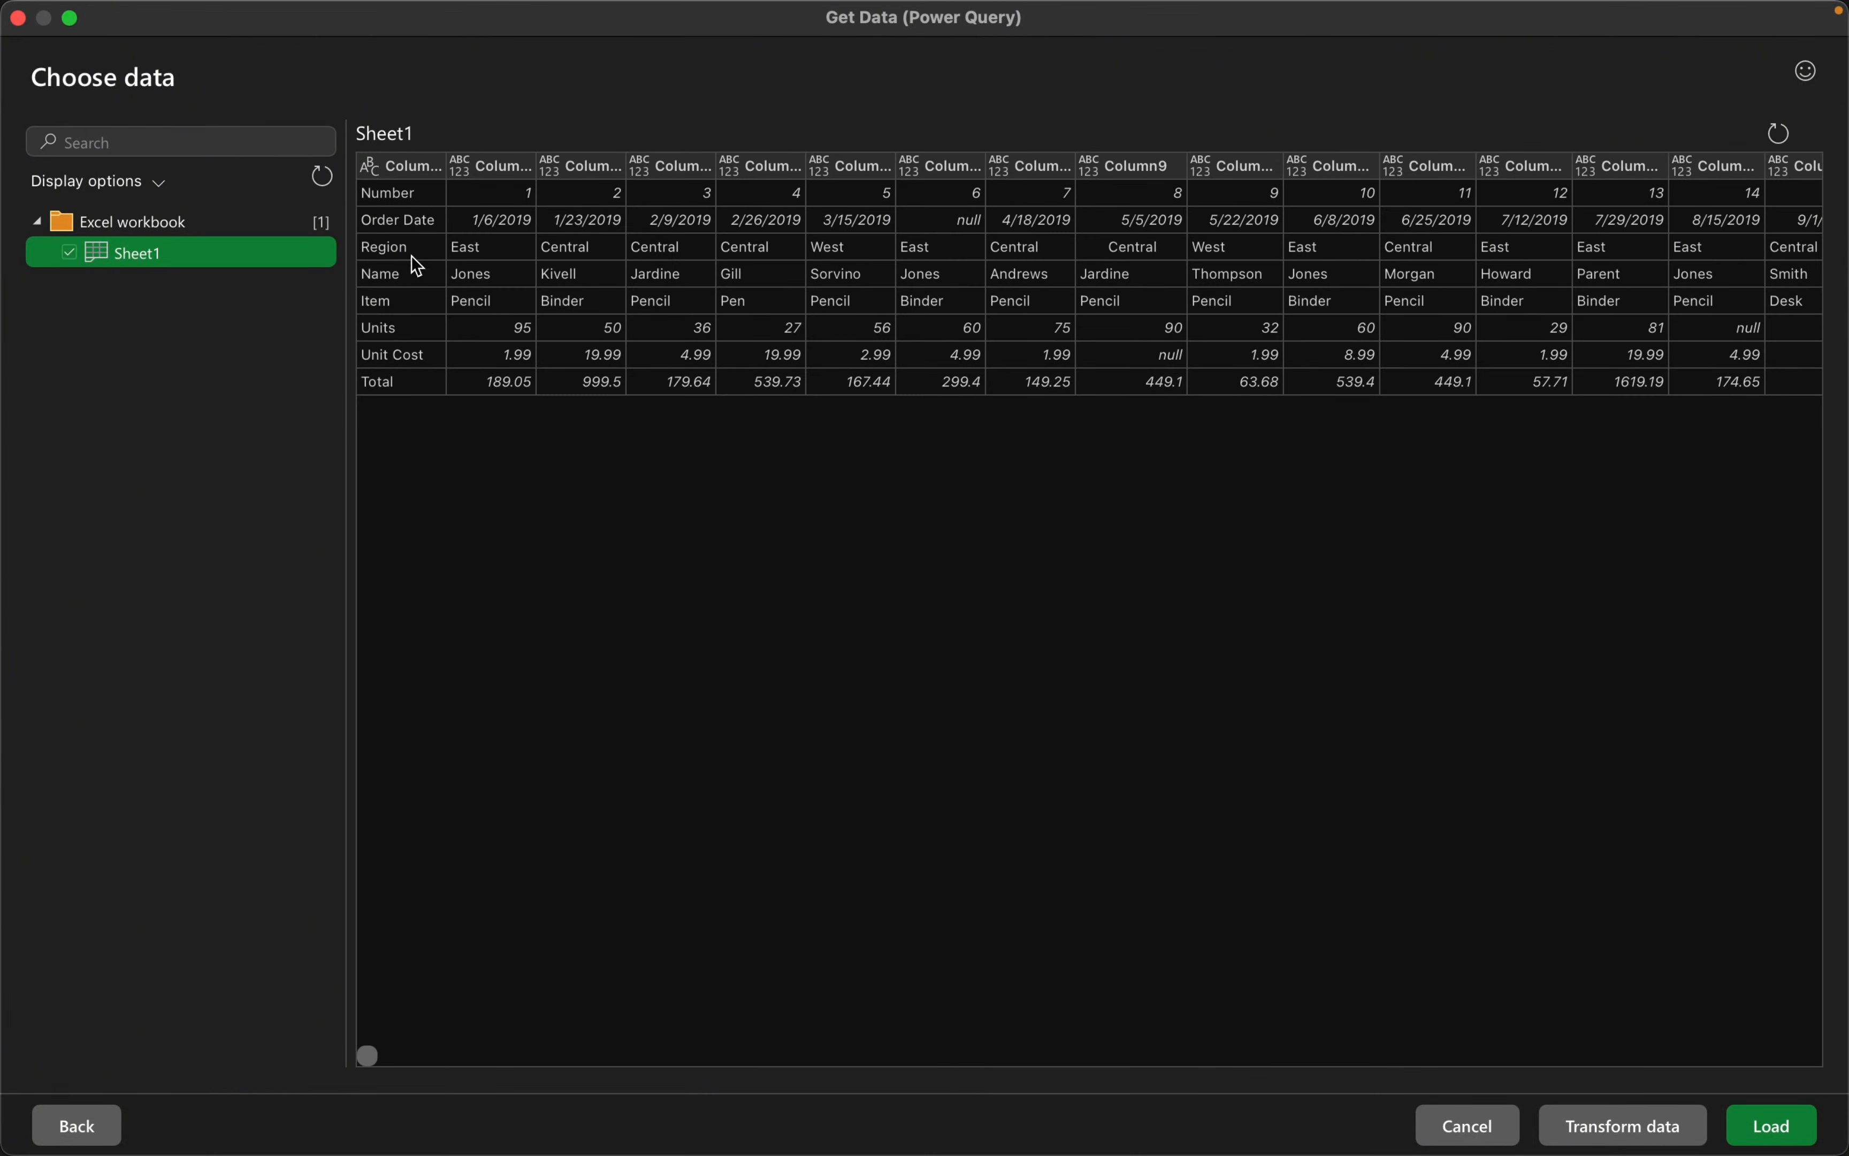
pyautogui.hscroll(10, 1107, 277)
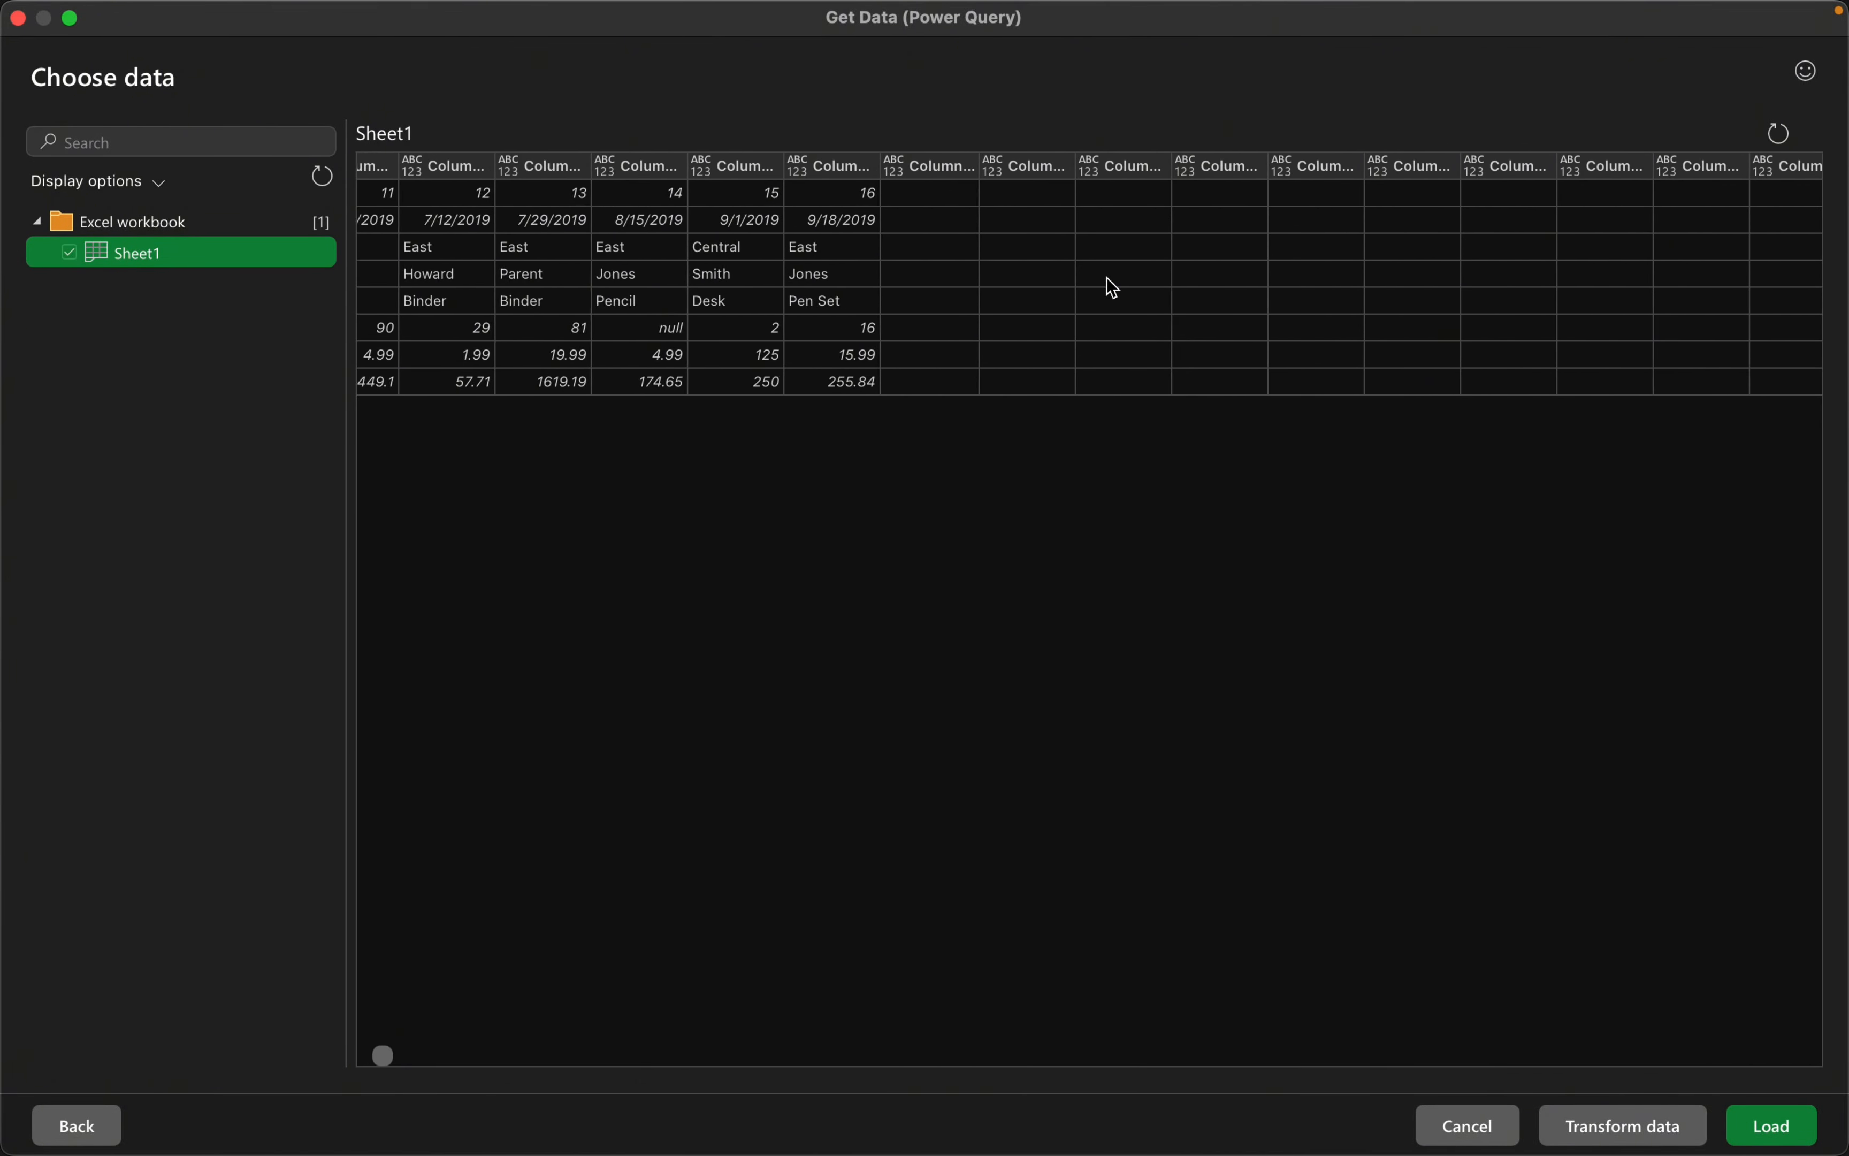
pyautogui.hscroll(-10, 1106, 278)
pyautogui.hscroll(5, 1107, 278)
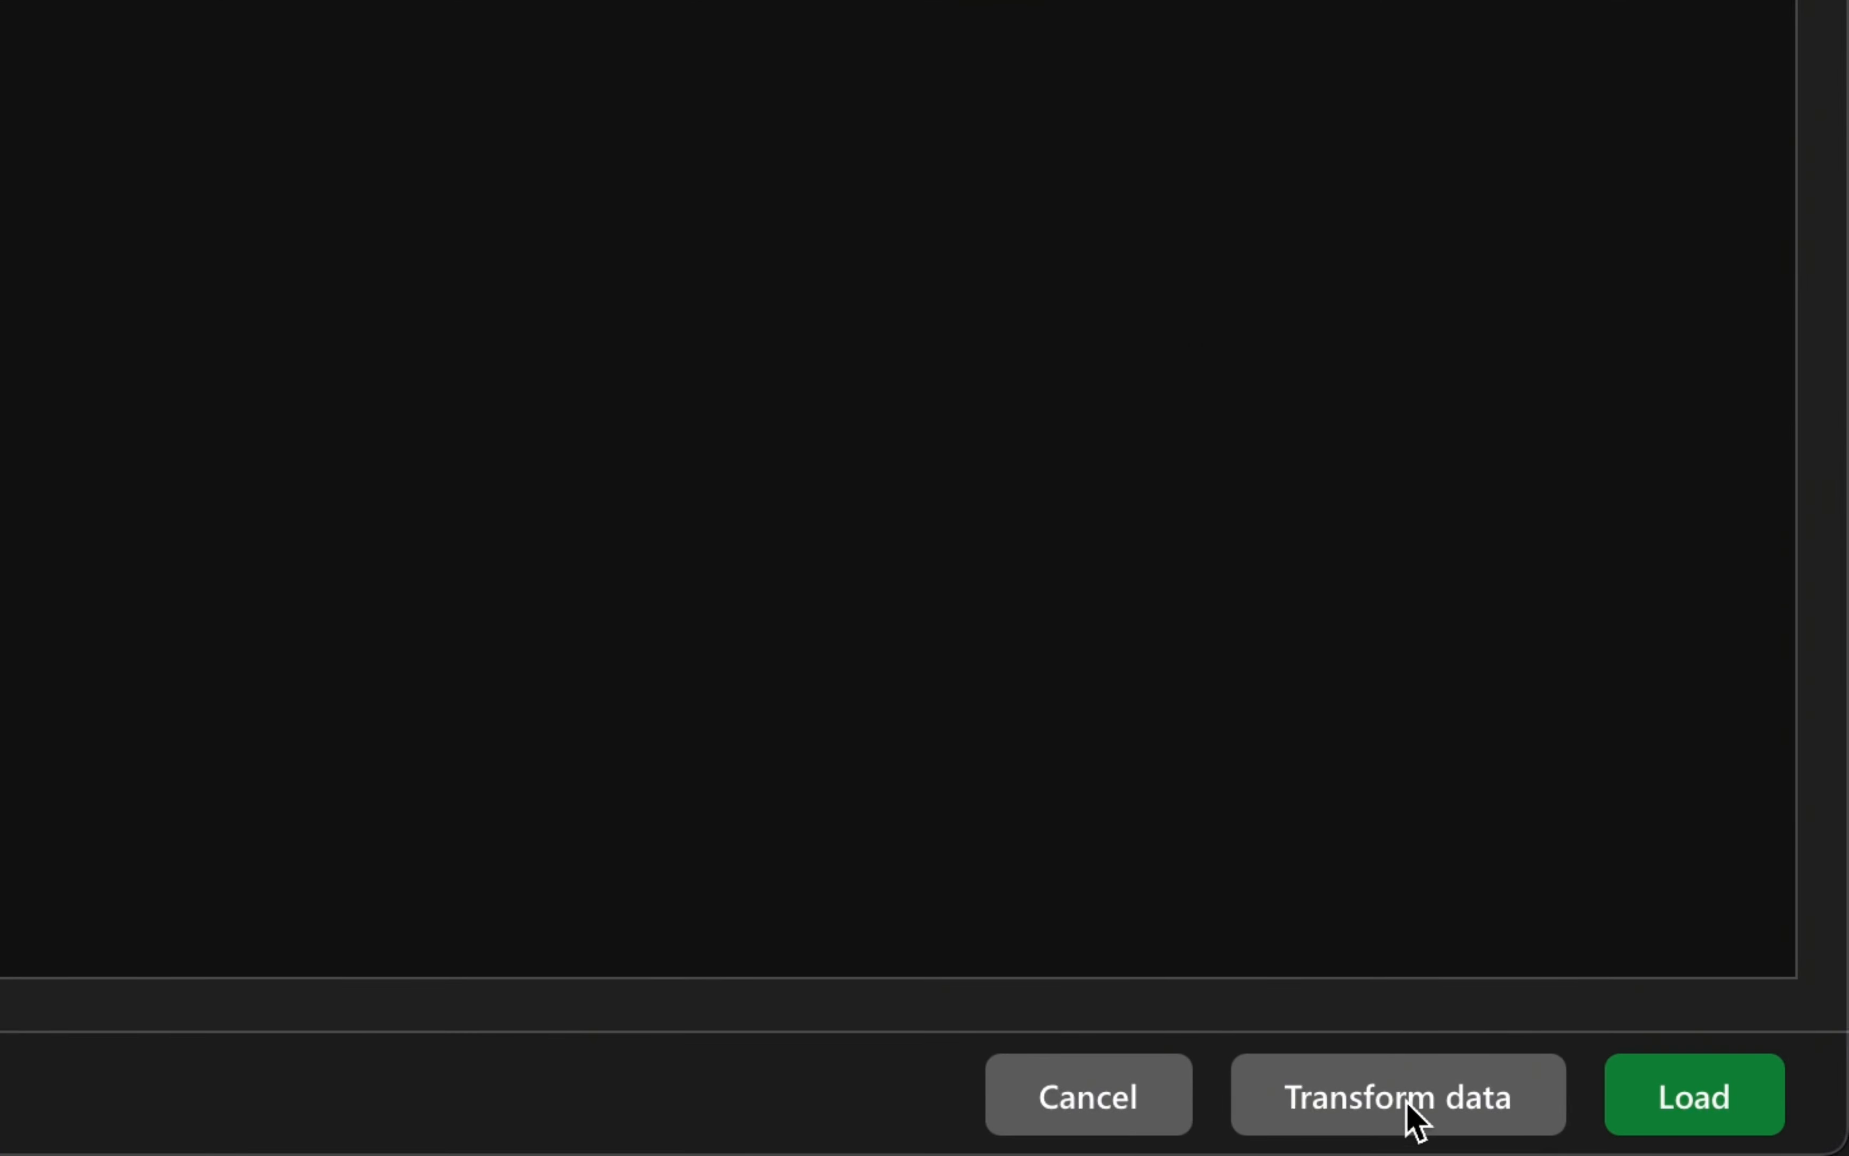
pyautogui.click(1410, 1106)
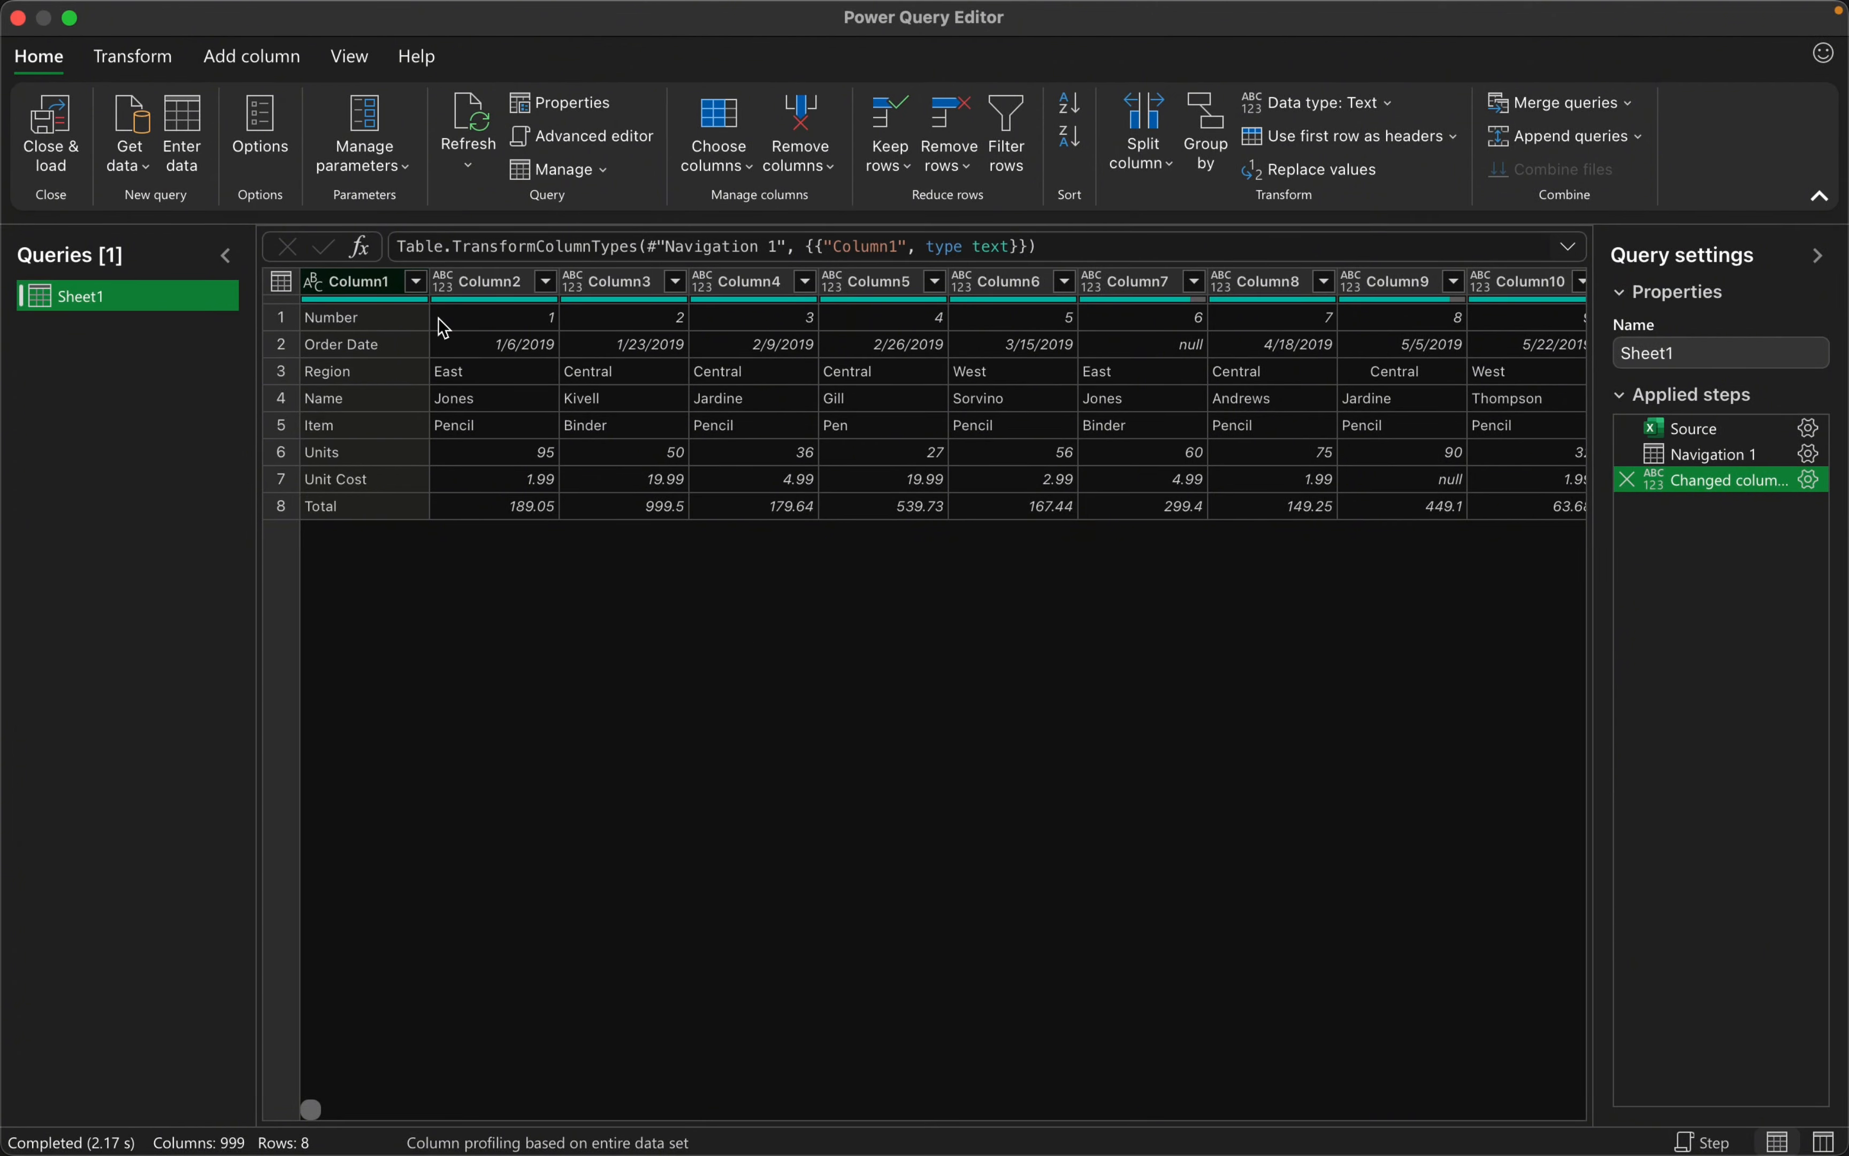
# - Look across the imported columns and rename the Sheet1 query to sales_data
pyautogui.hscroll(15, 1112, 449)
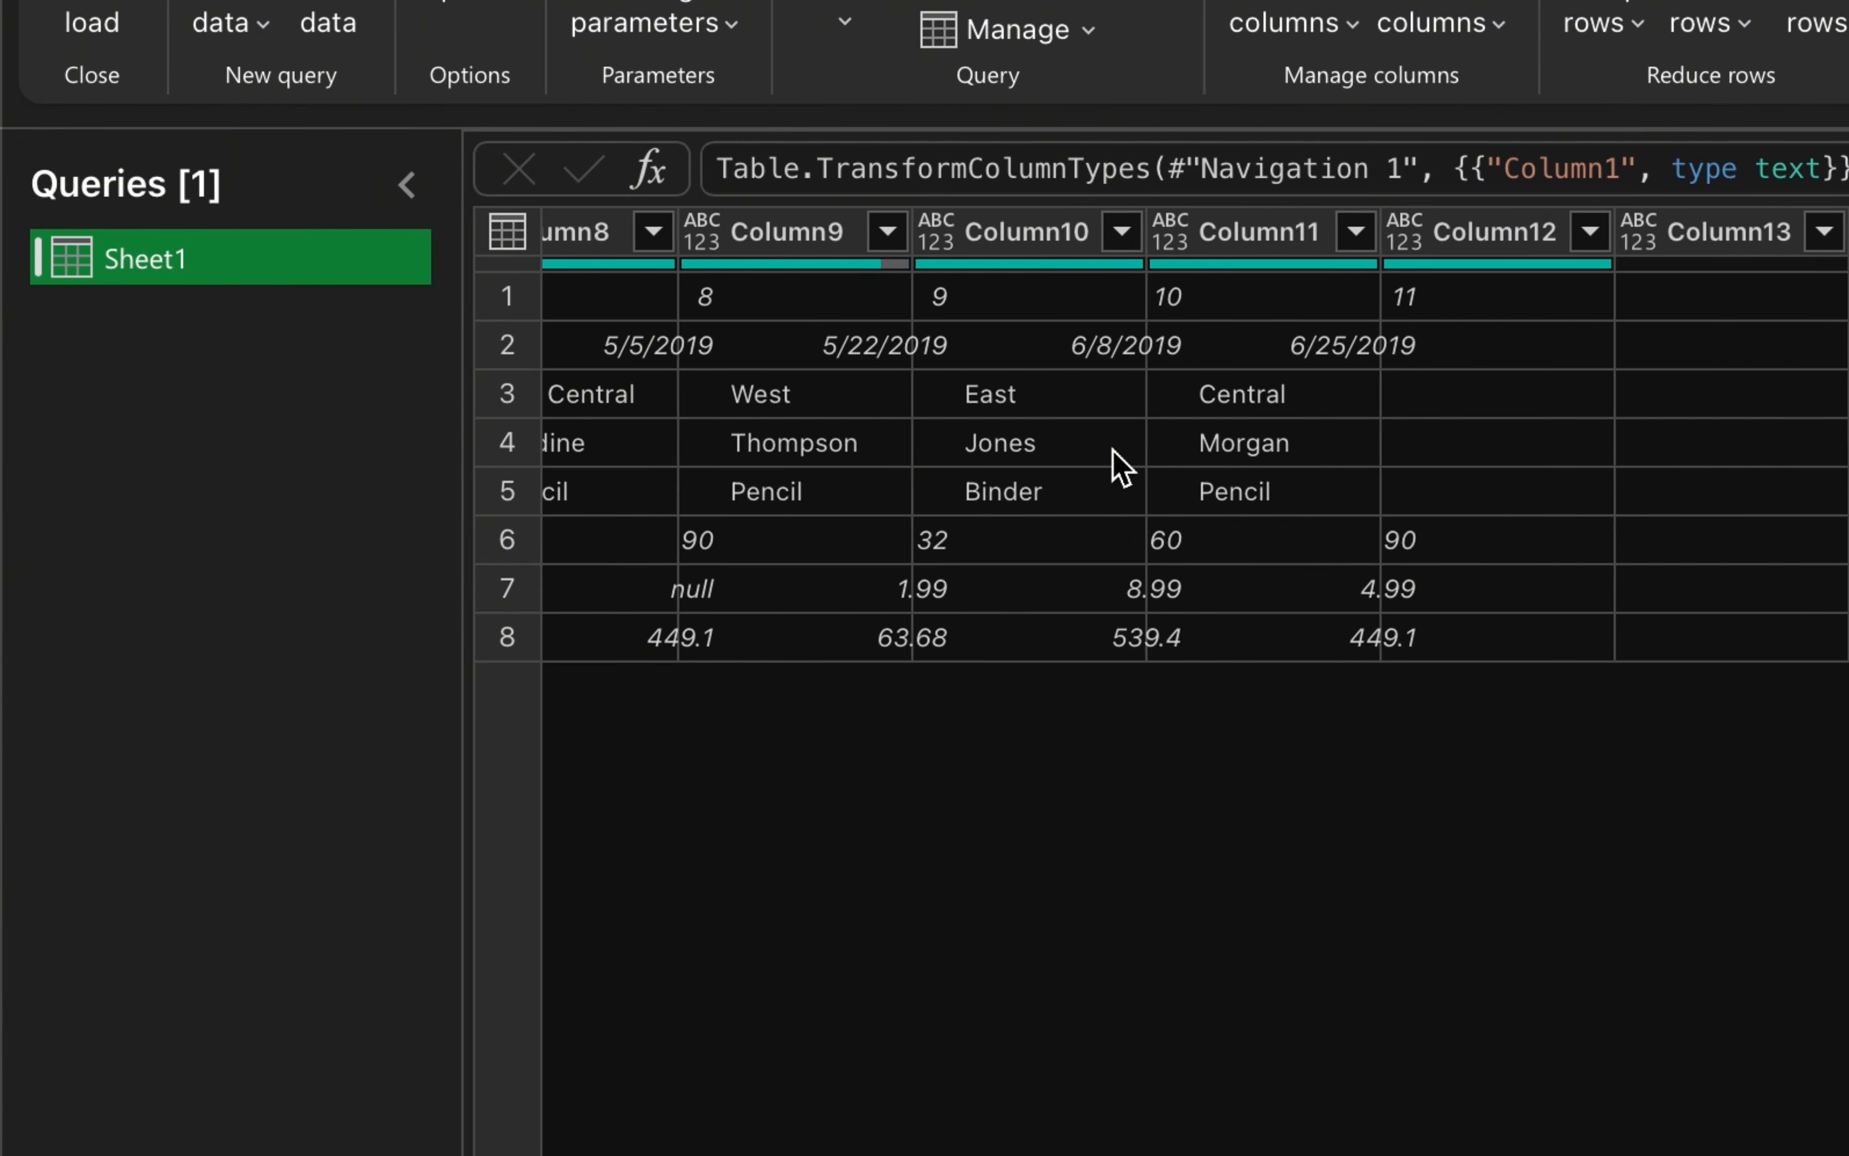
pyautogui.hscroll(-15, 1112, 449)
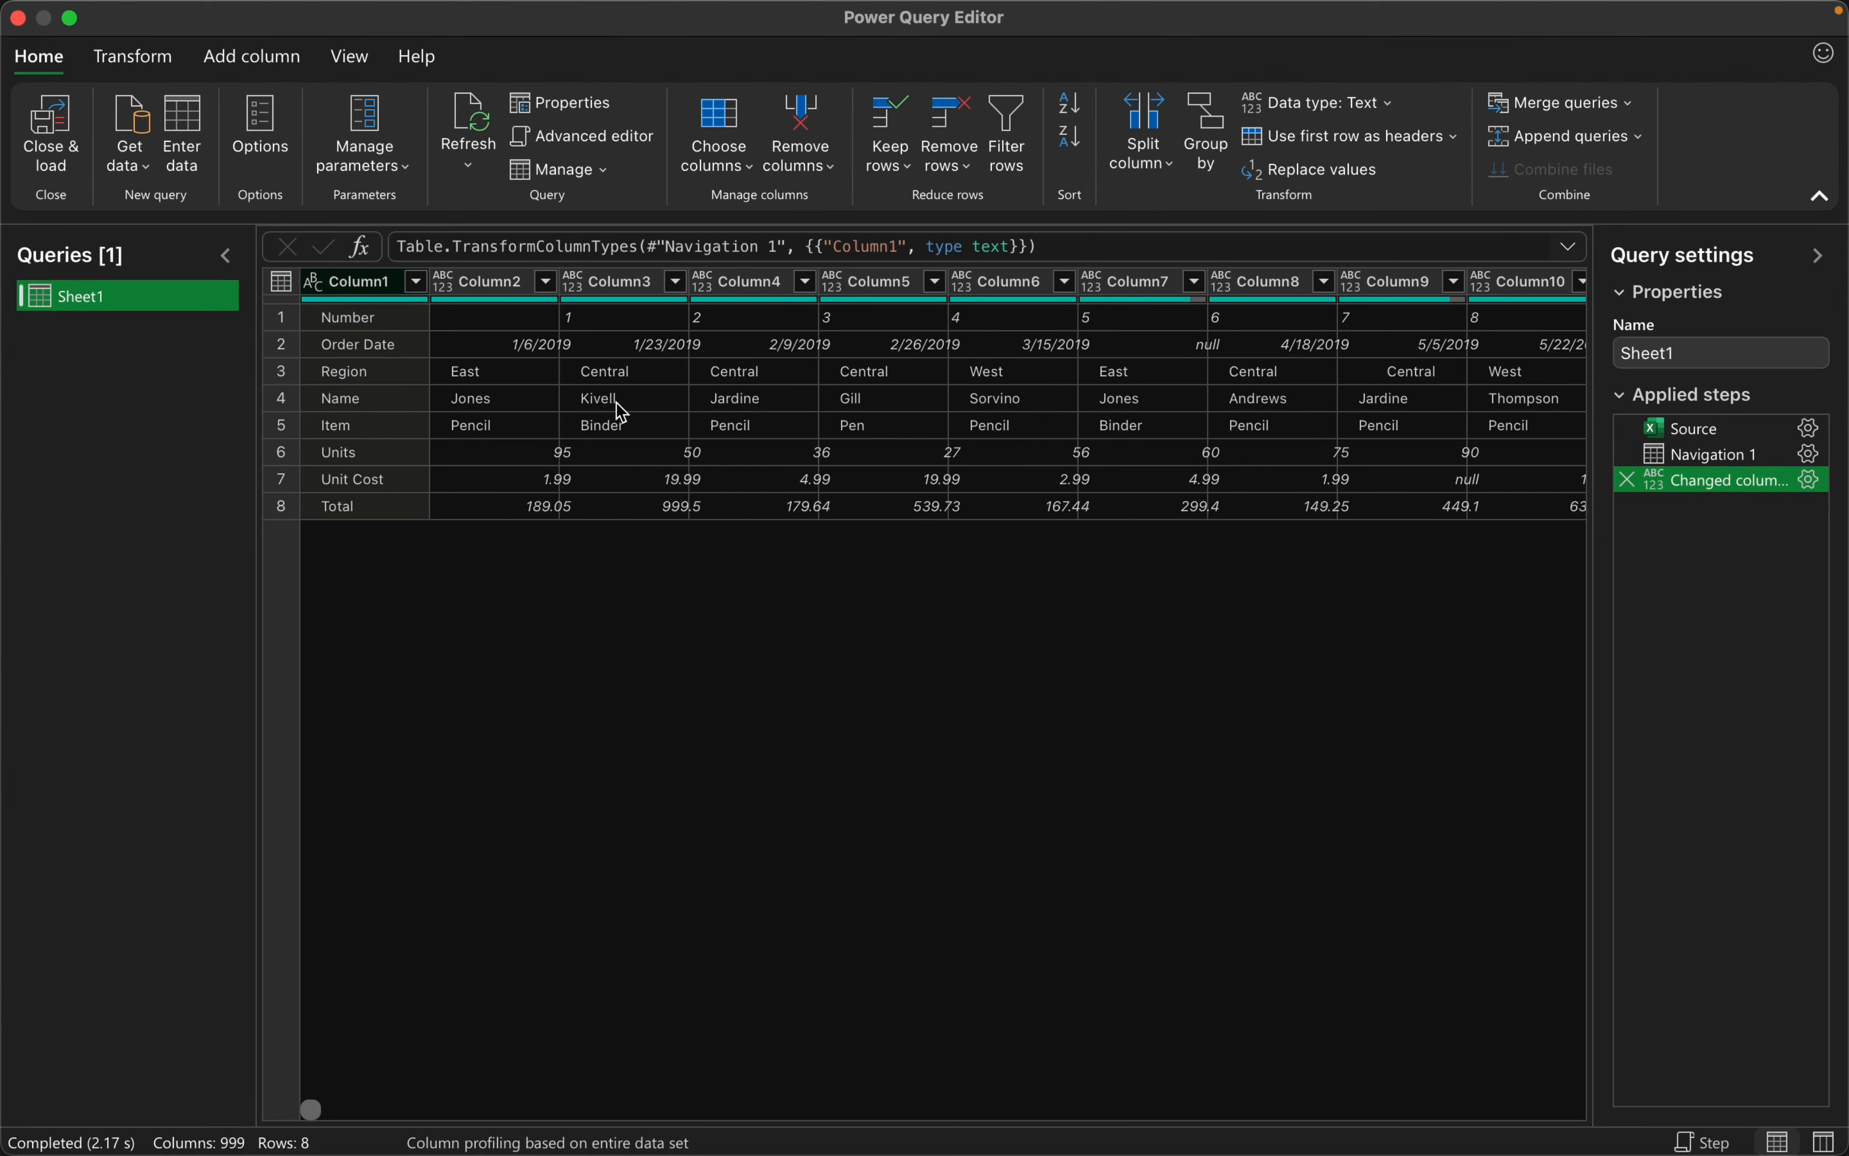
pyautogui.hscroll(20, 621, 412)
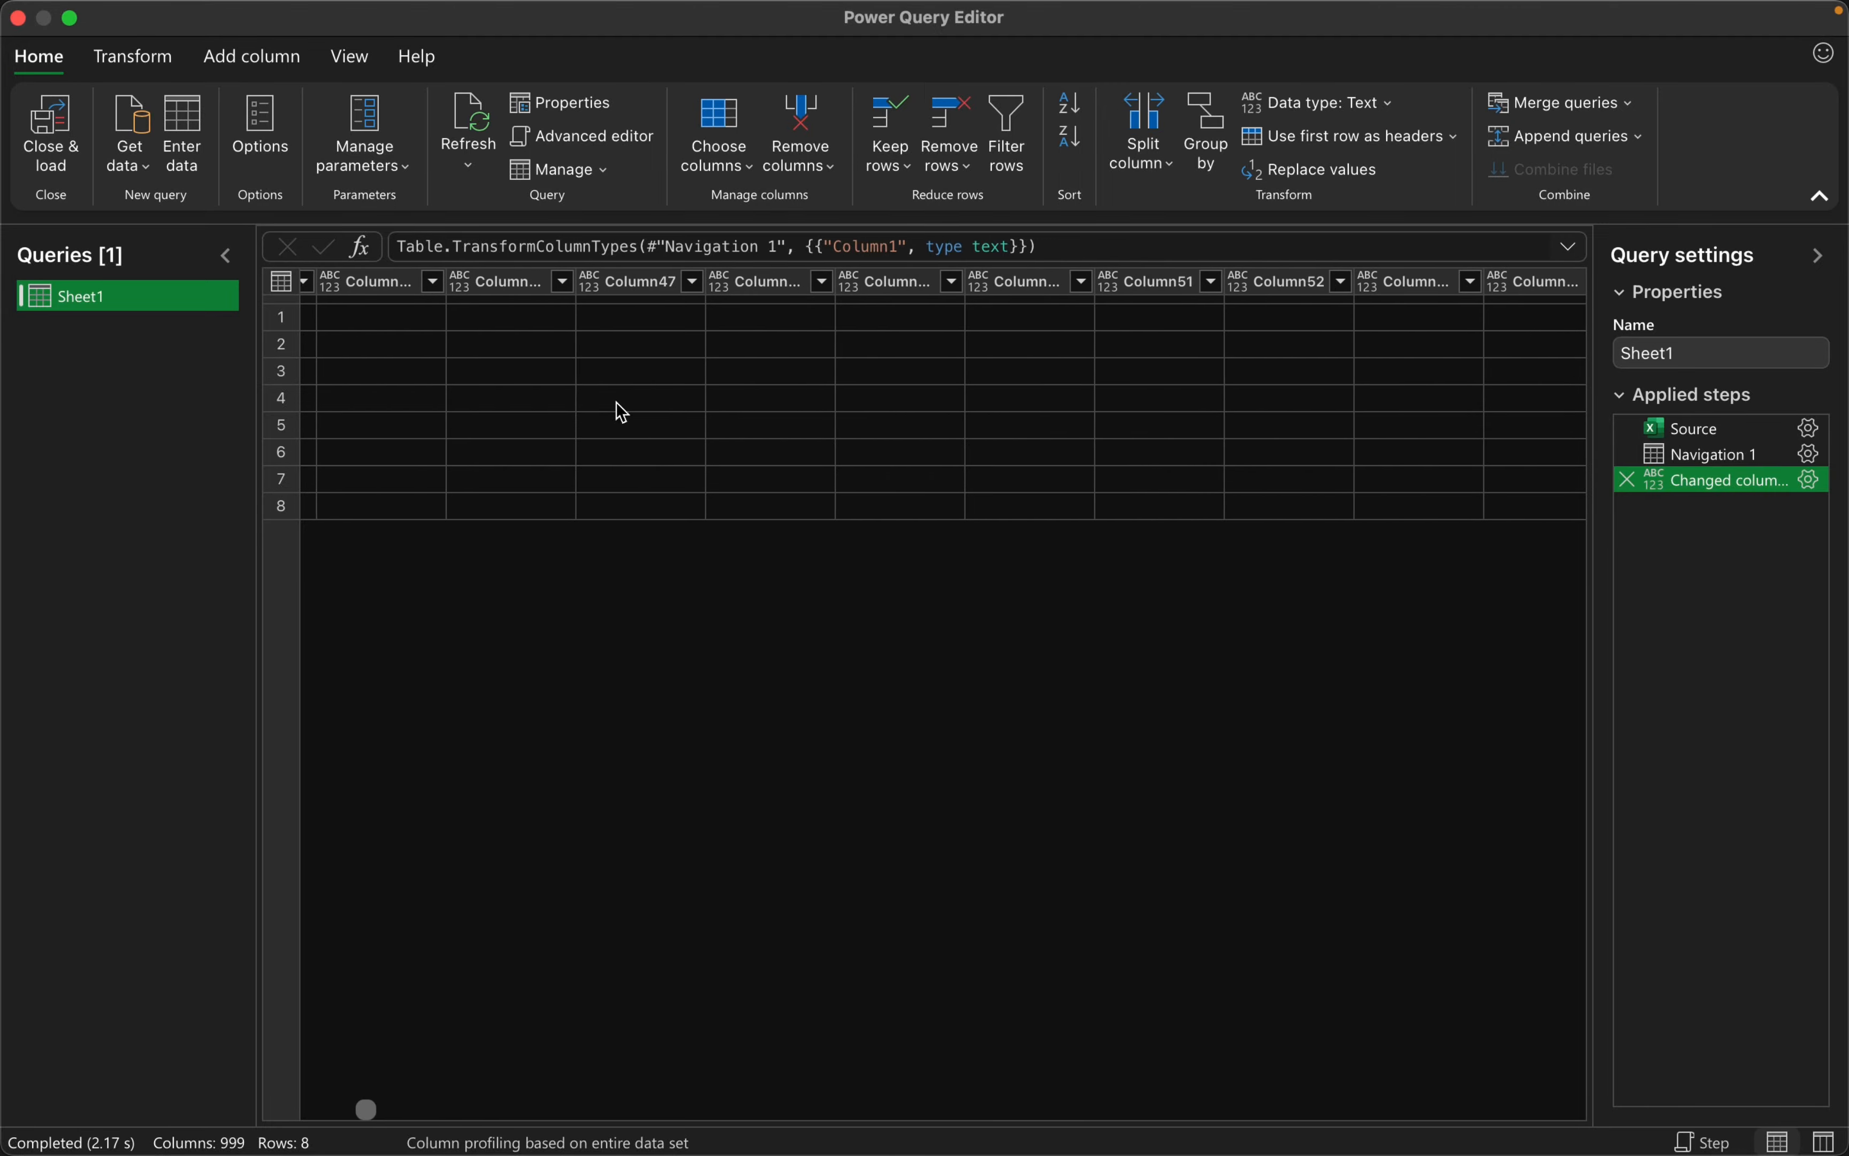
pyautogui.hscroll(-15, 464, 423)
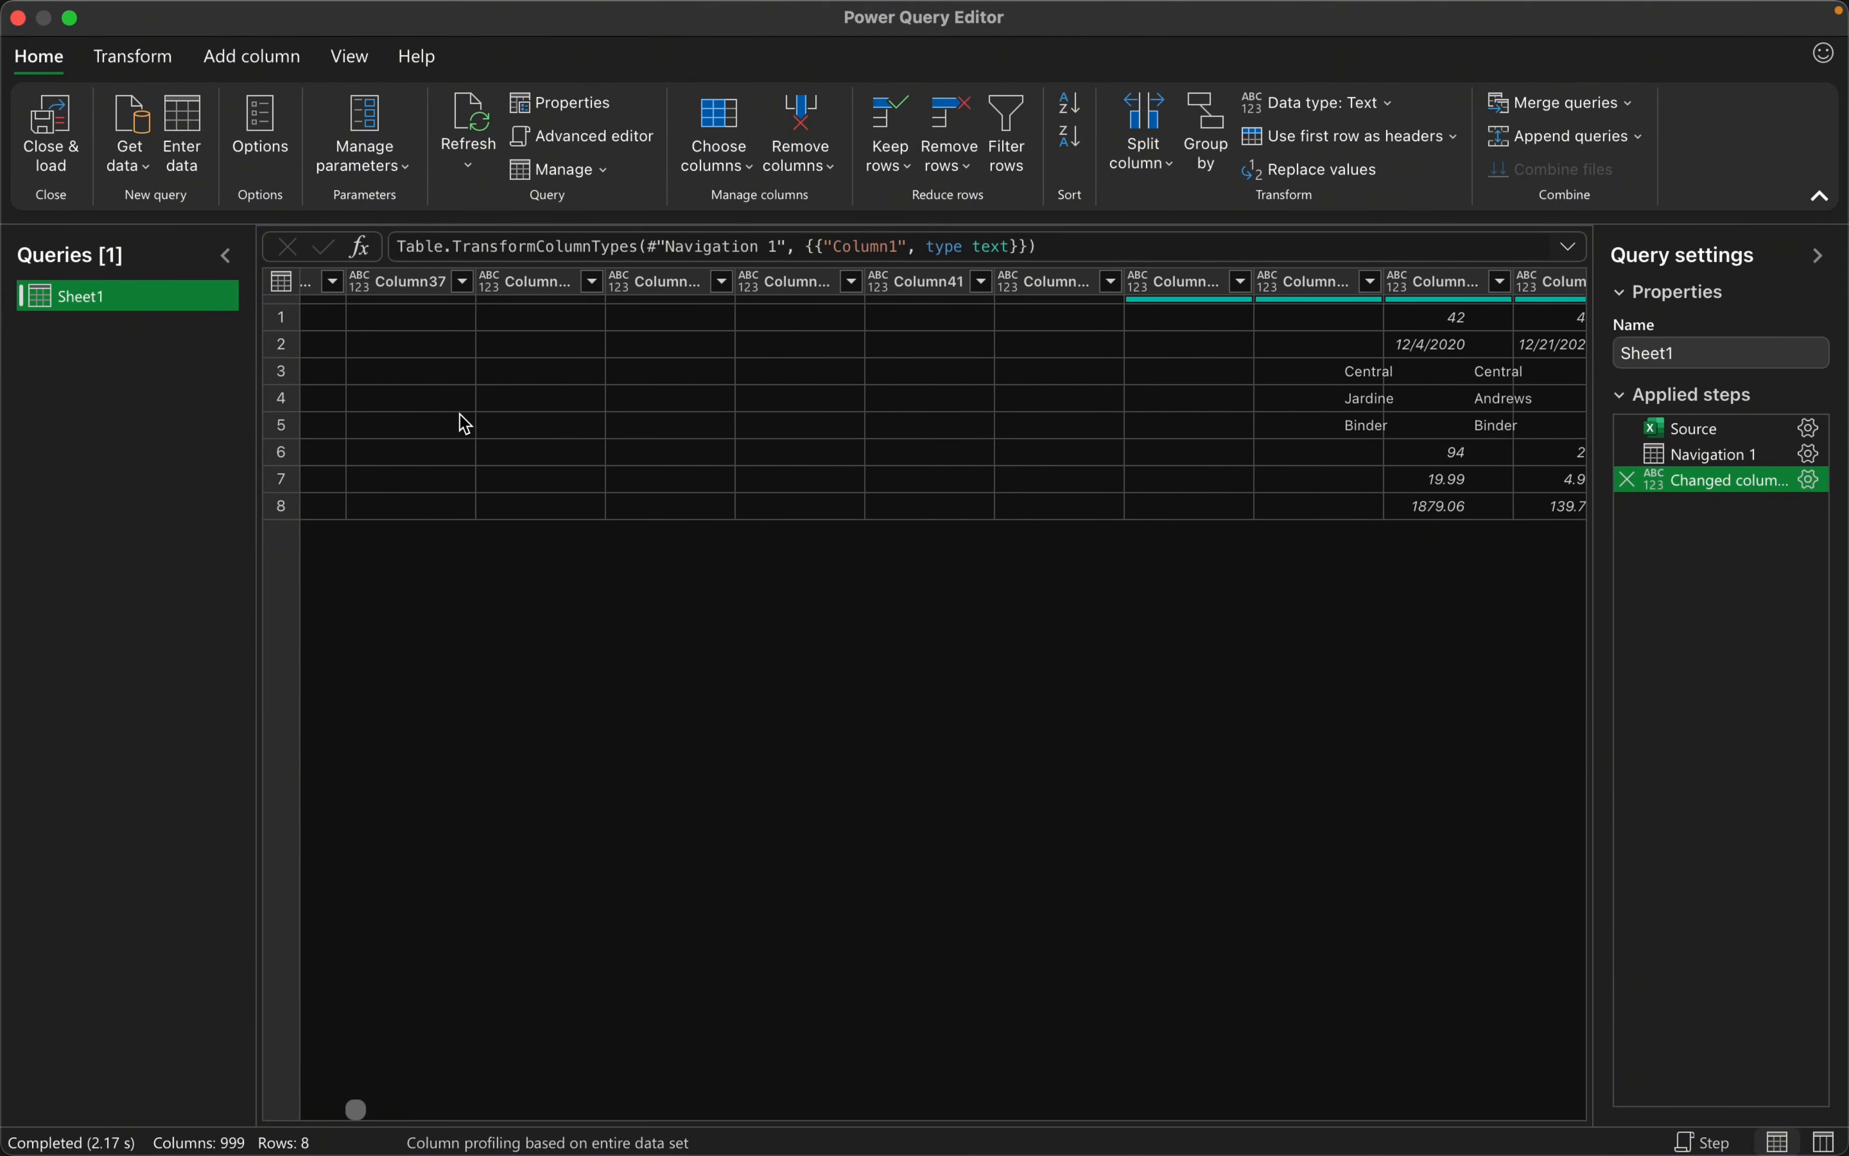
pyautogui.hscroll(-3, 464, 423)
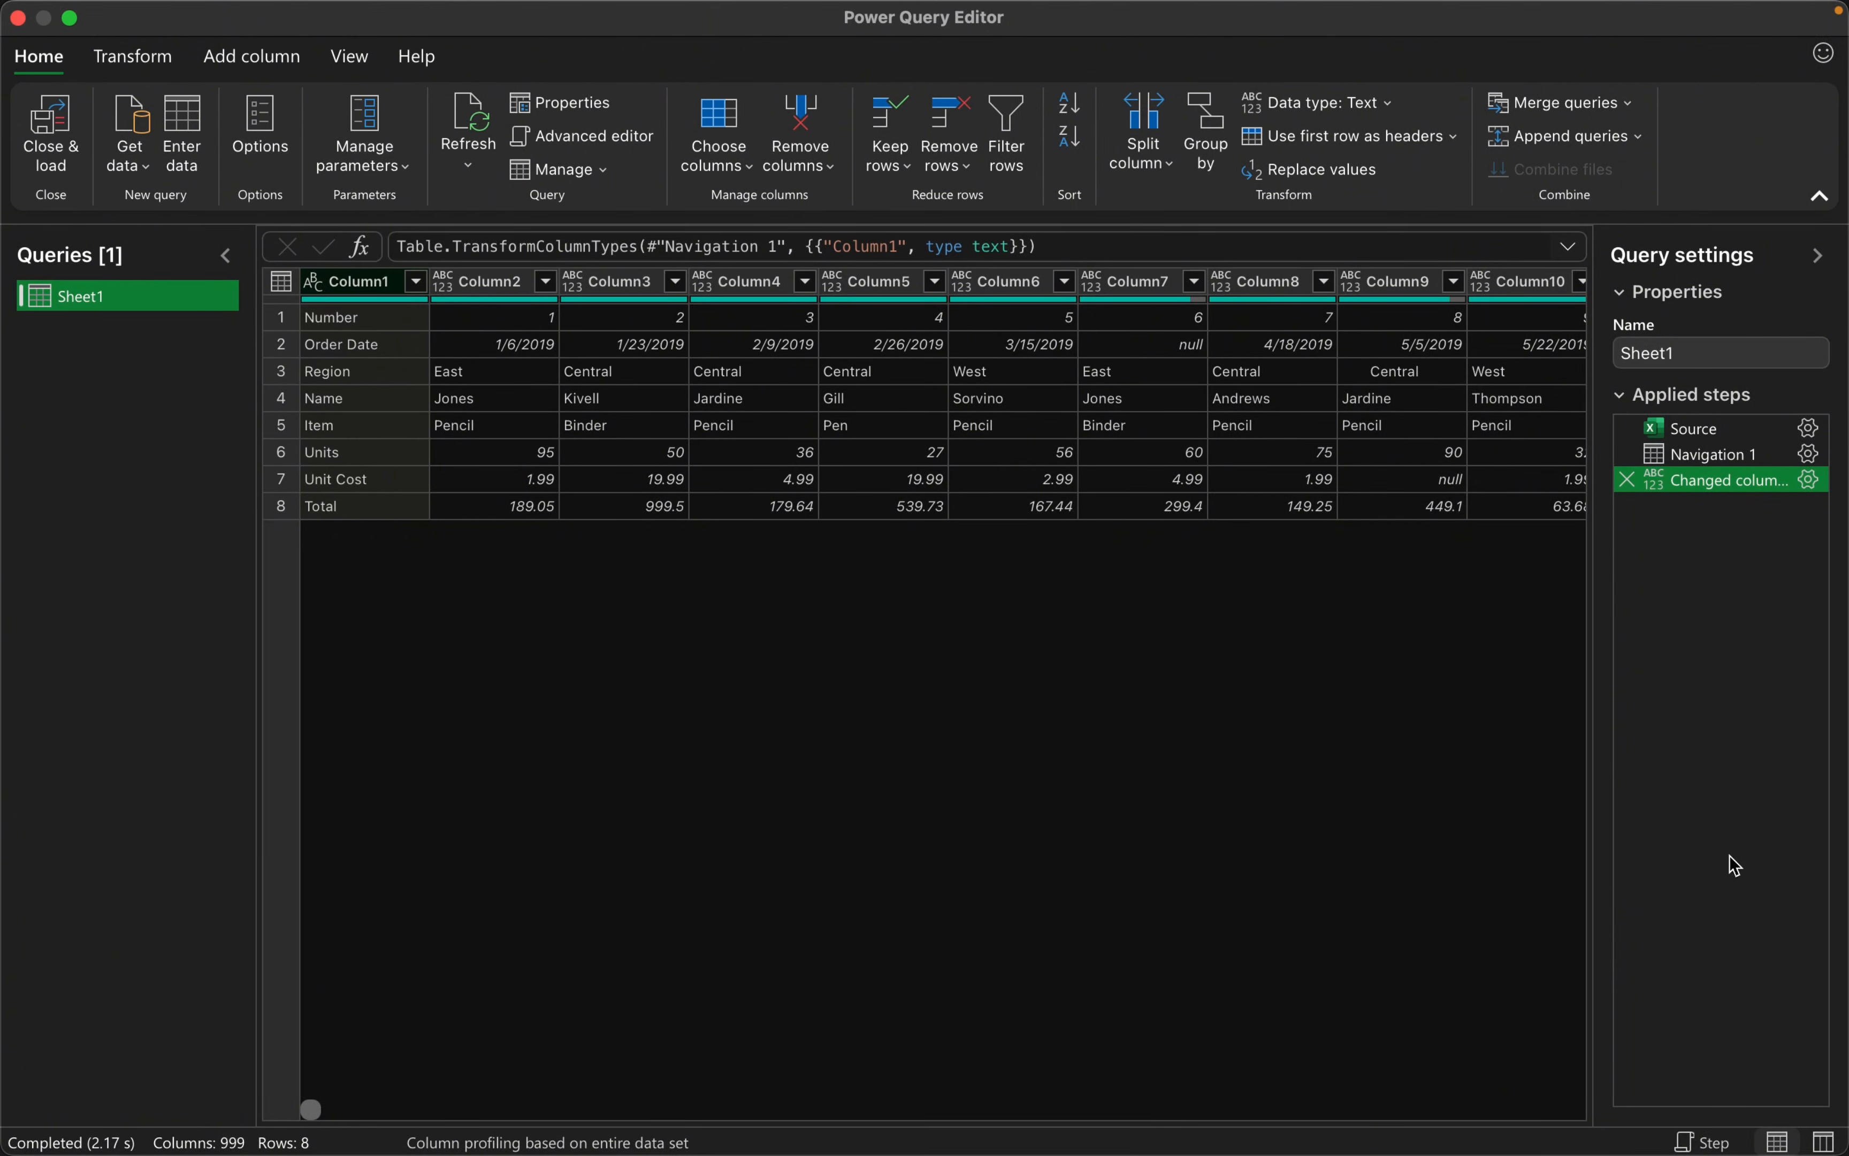
pyautogui.click(1691, 356)
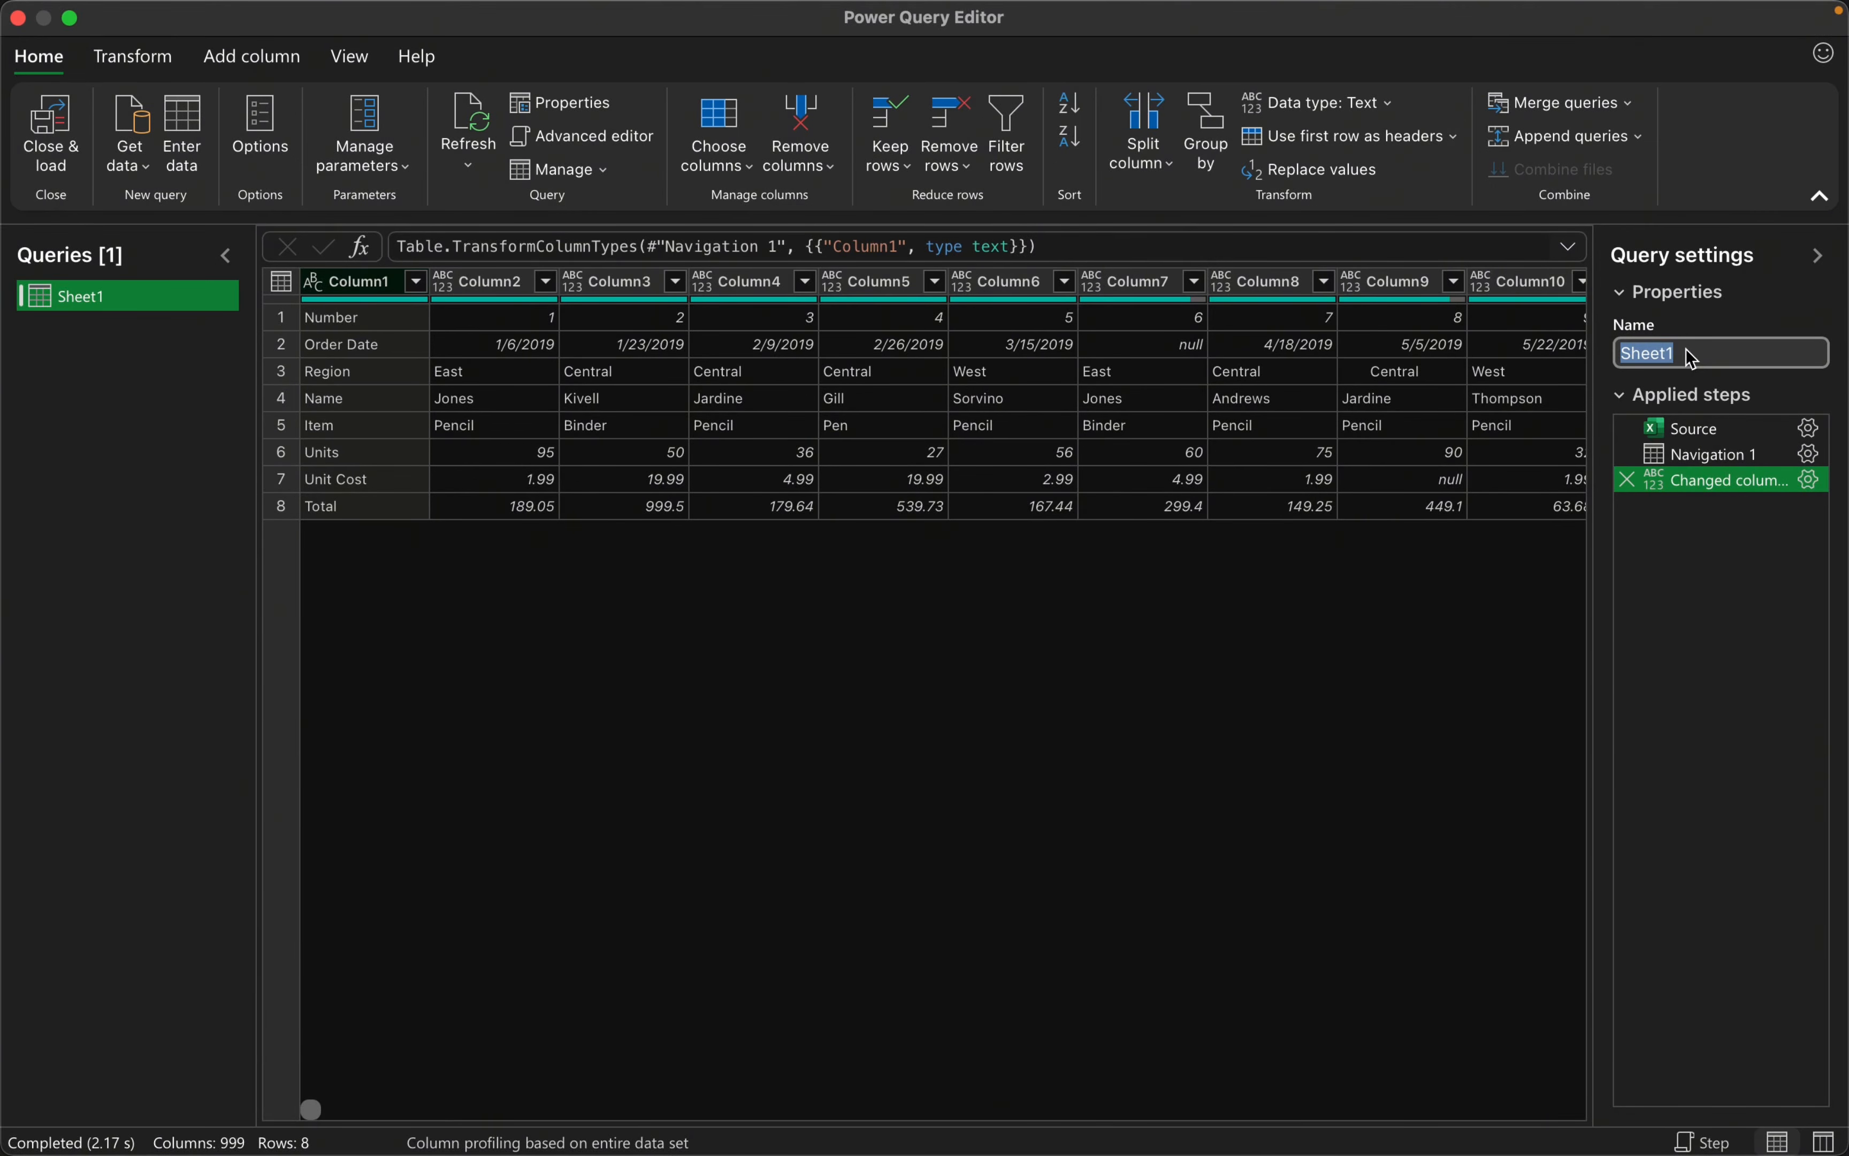
pyautogui.write('sales_data')
pyautogui.press('Return')
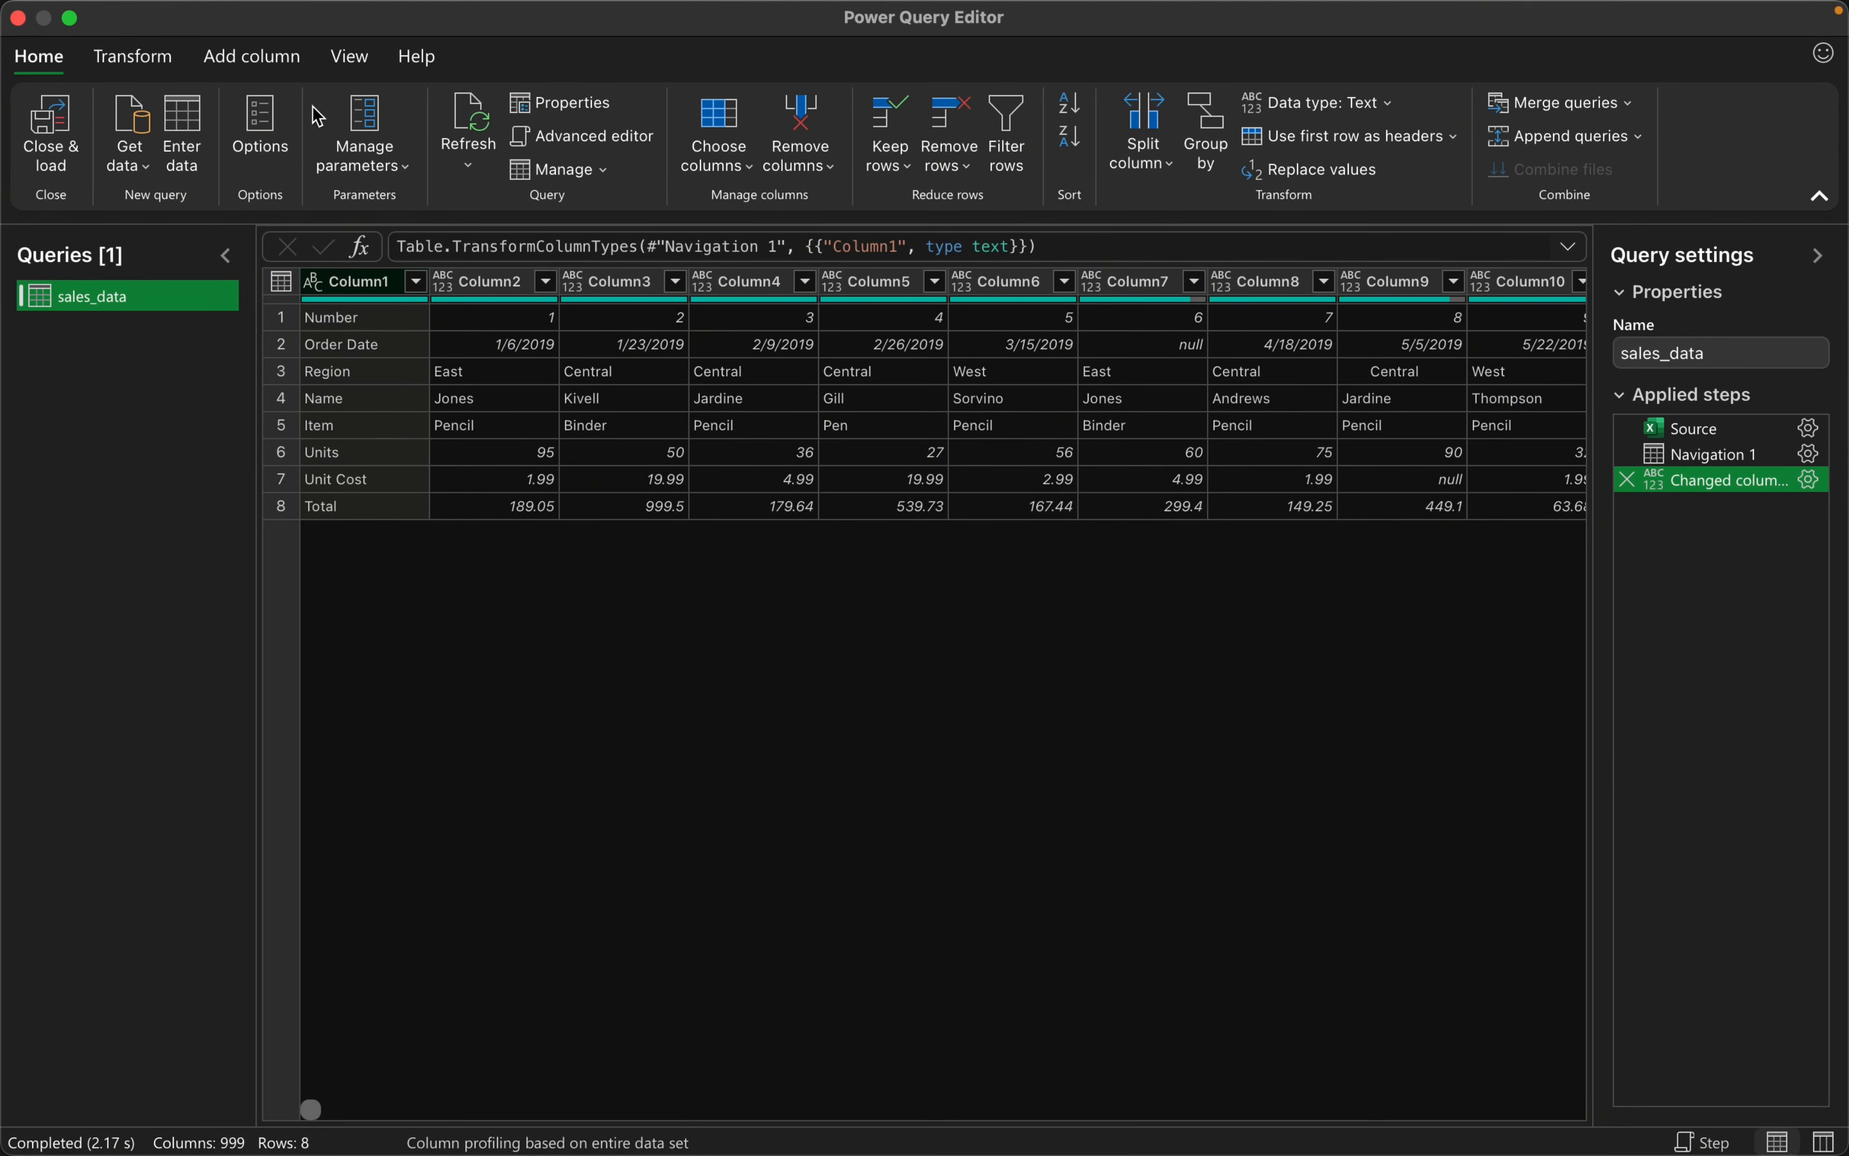
# - Transpose the sales_data table so its rows become columns
pyautogui.click(157, 66)
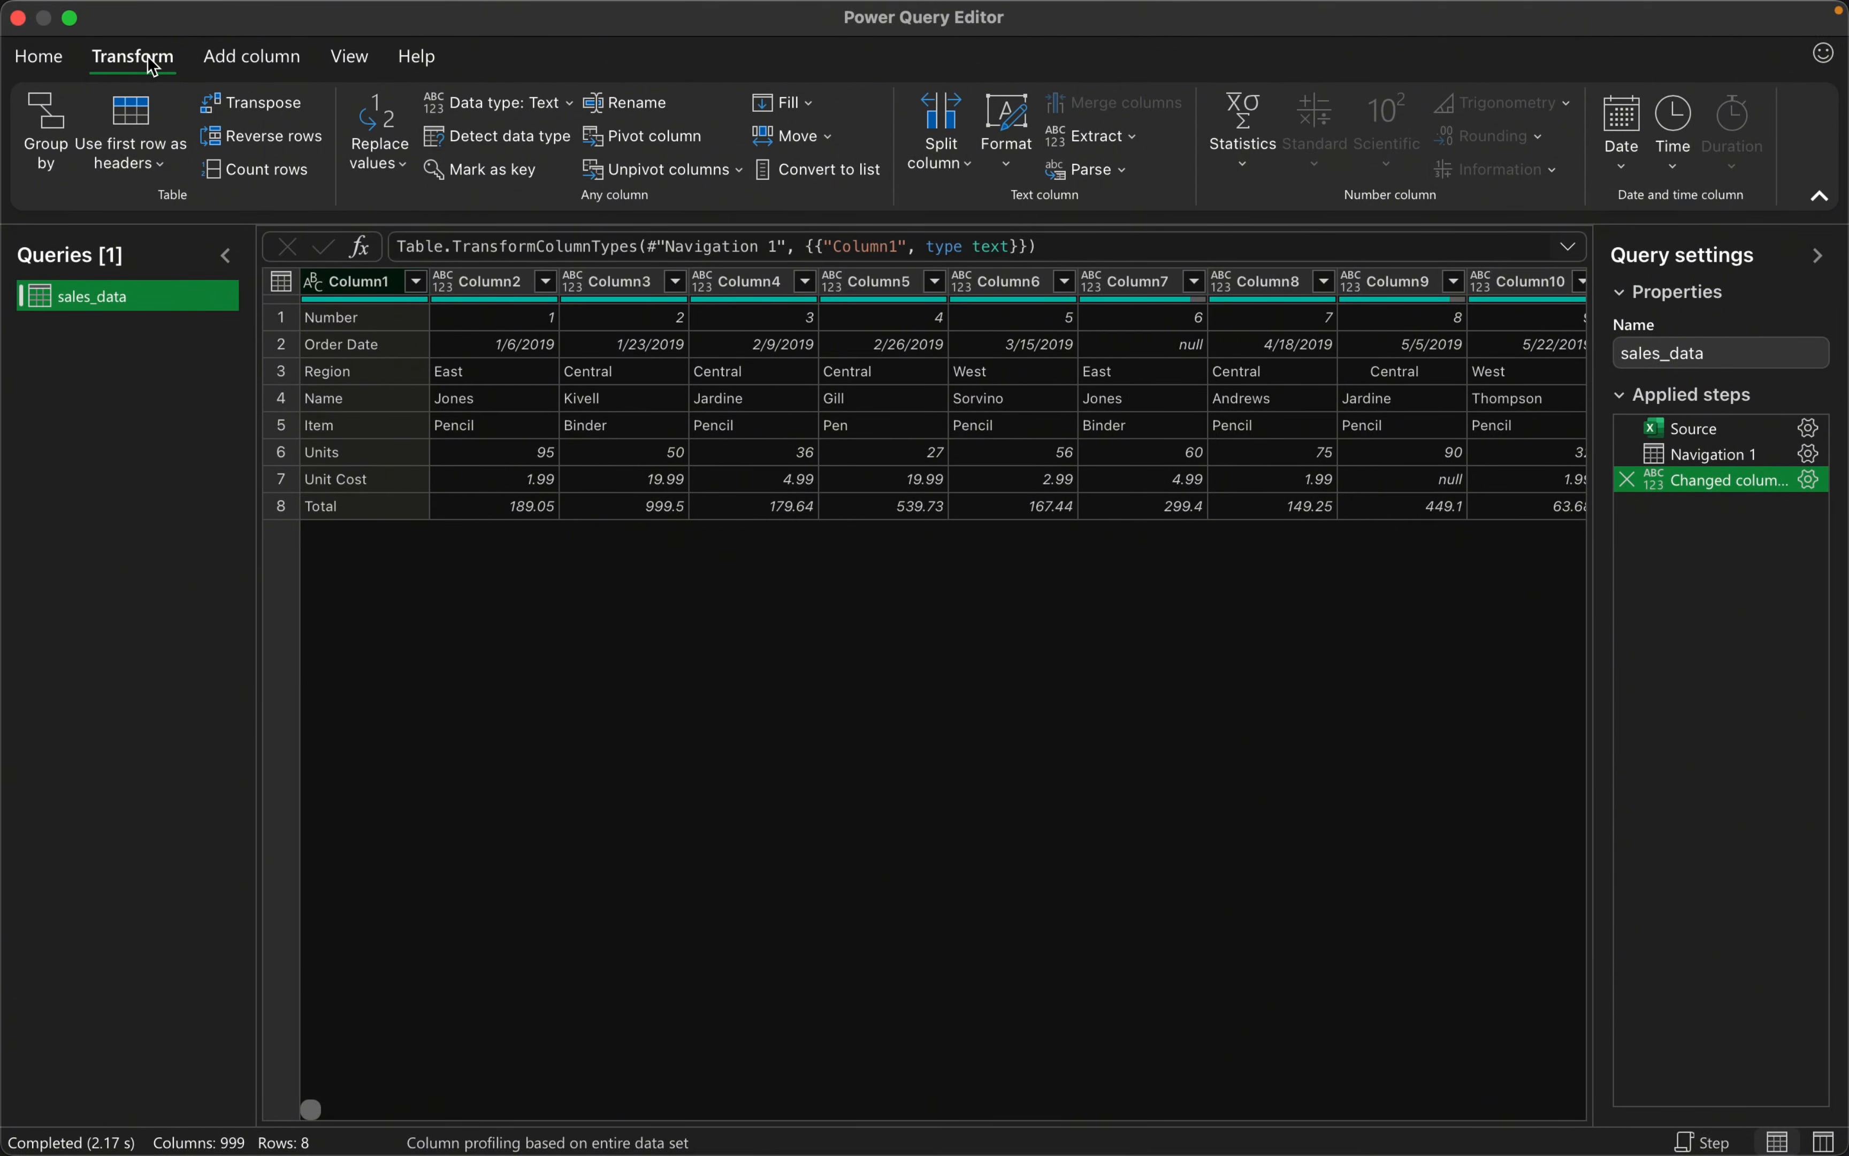
pyautogui.click(250, 107)
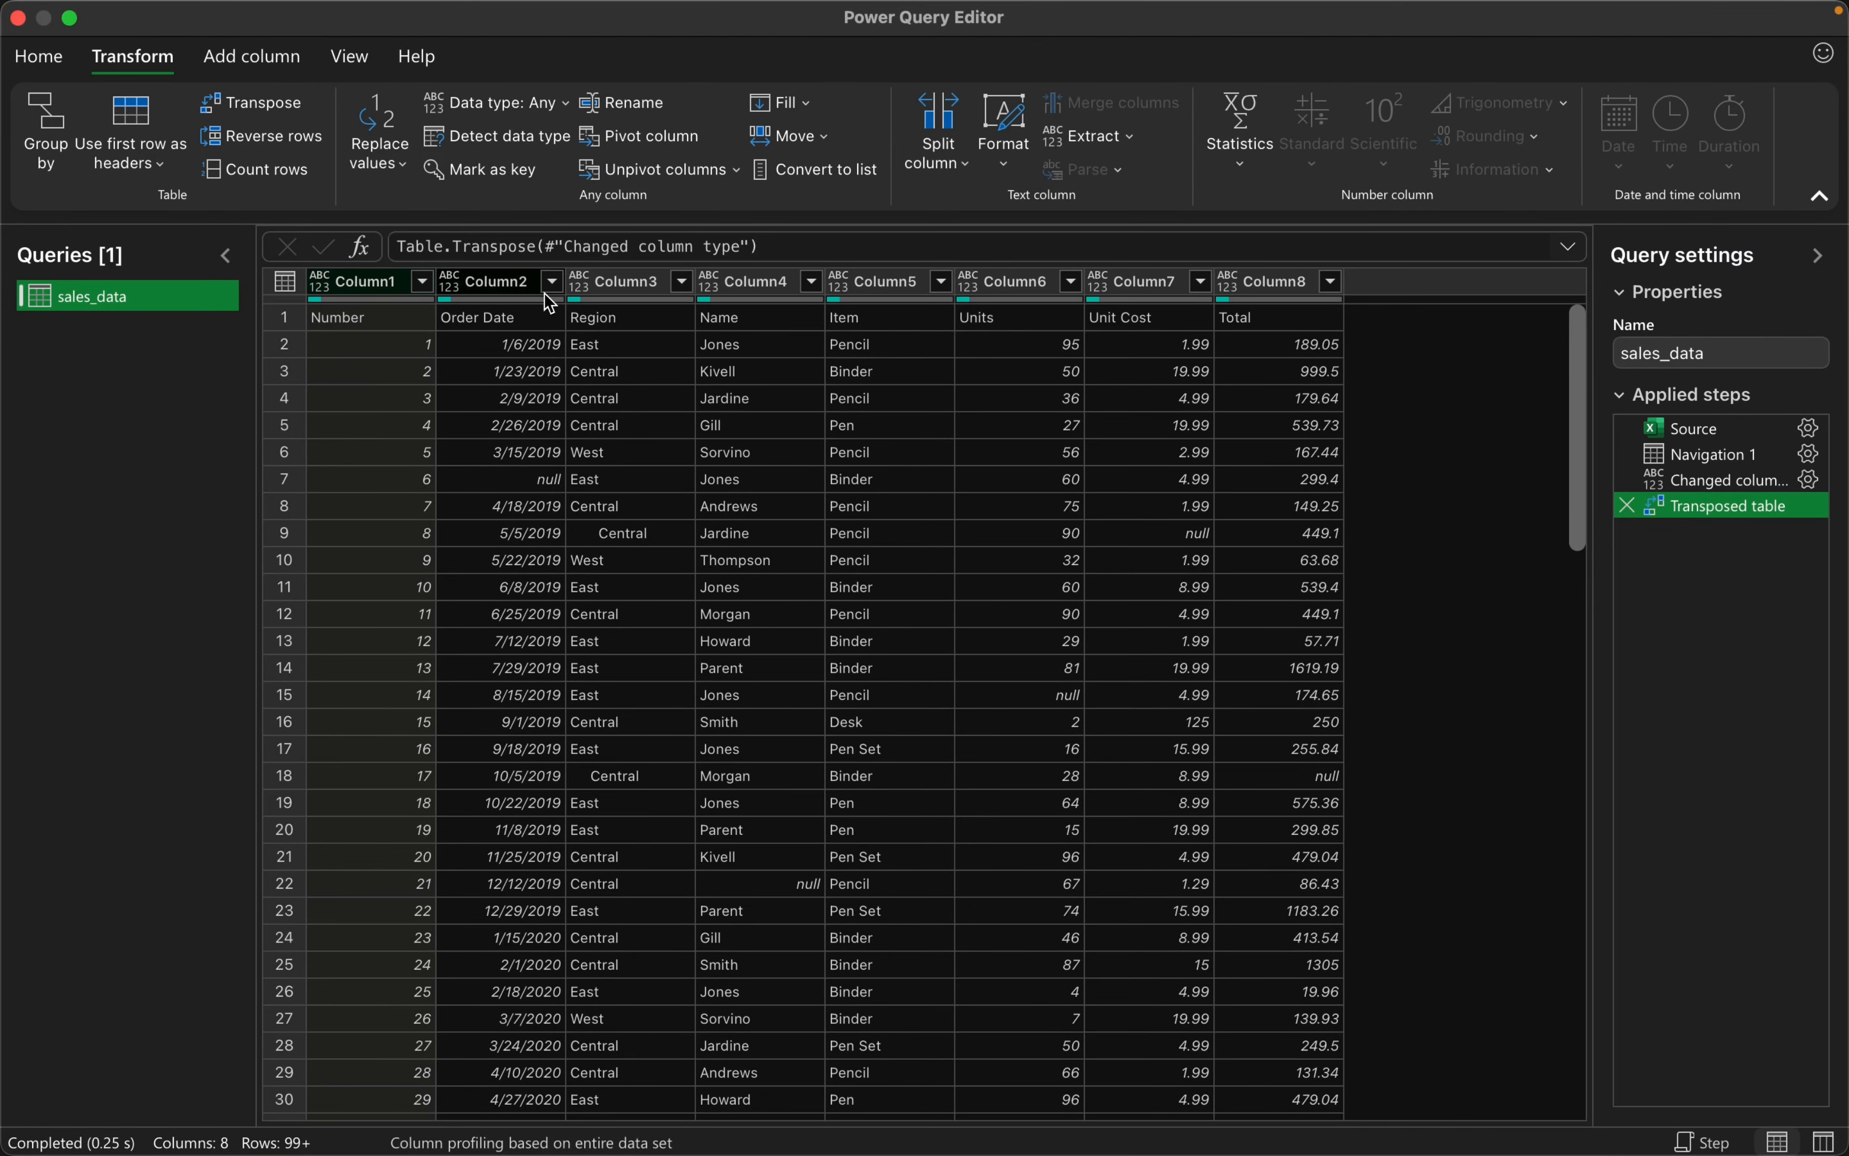
# - Examine Column2's valid, error and empty value statistics and check the transposed table's rows for empty records
pyautogui.moveTo(346, 221)
pyautogui.click(471, 299)
pyautogui.moveTo(471, 304)
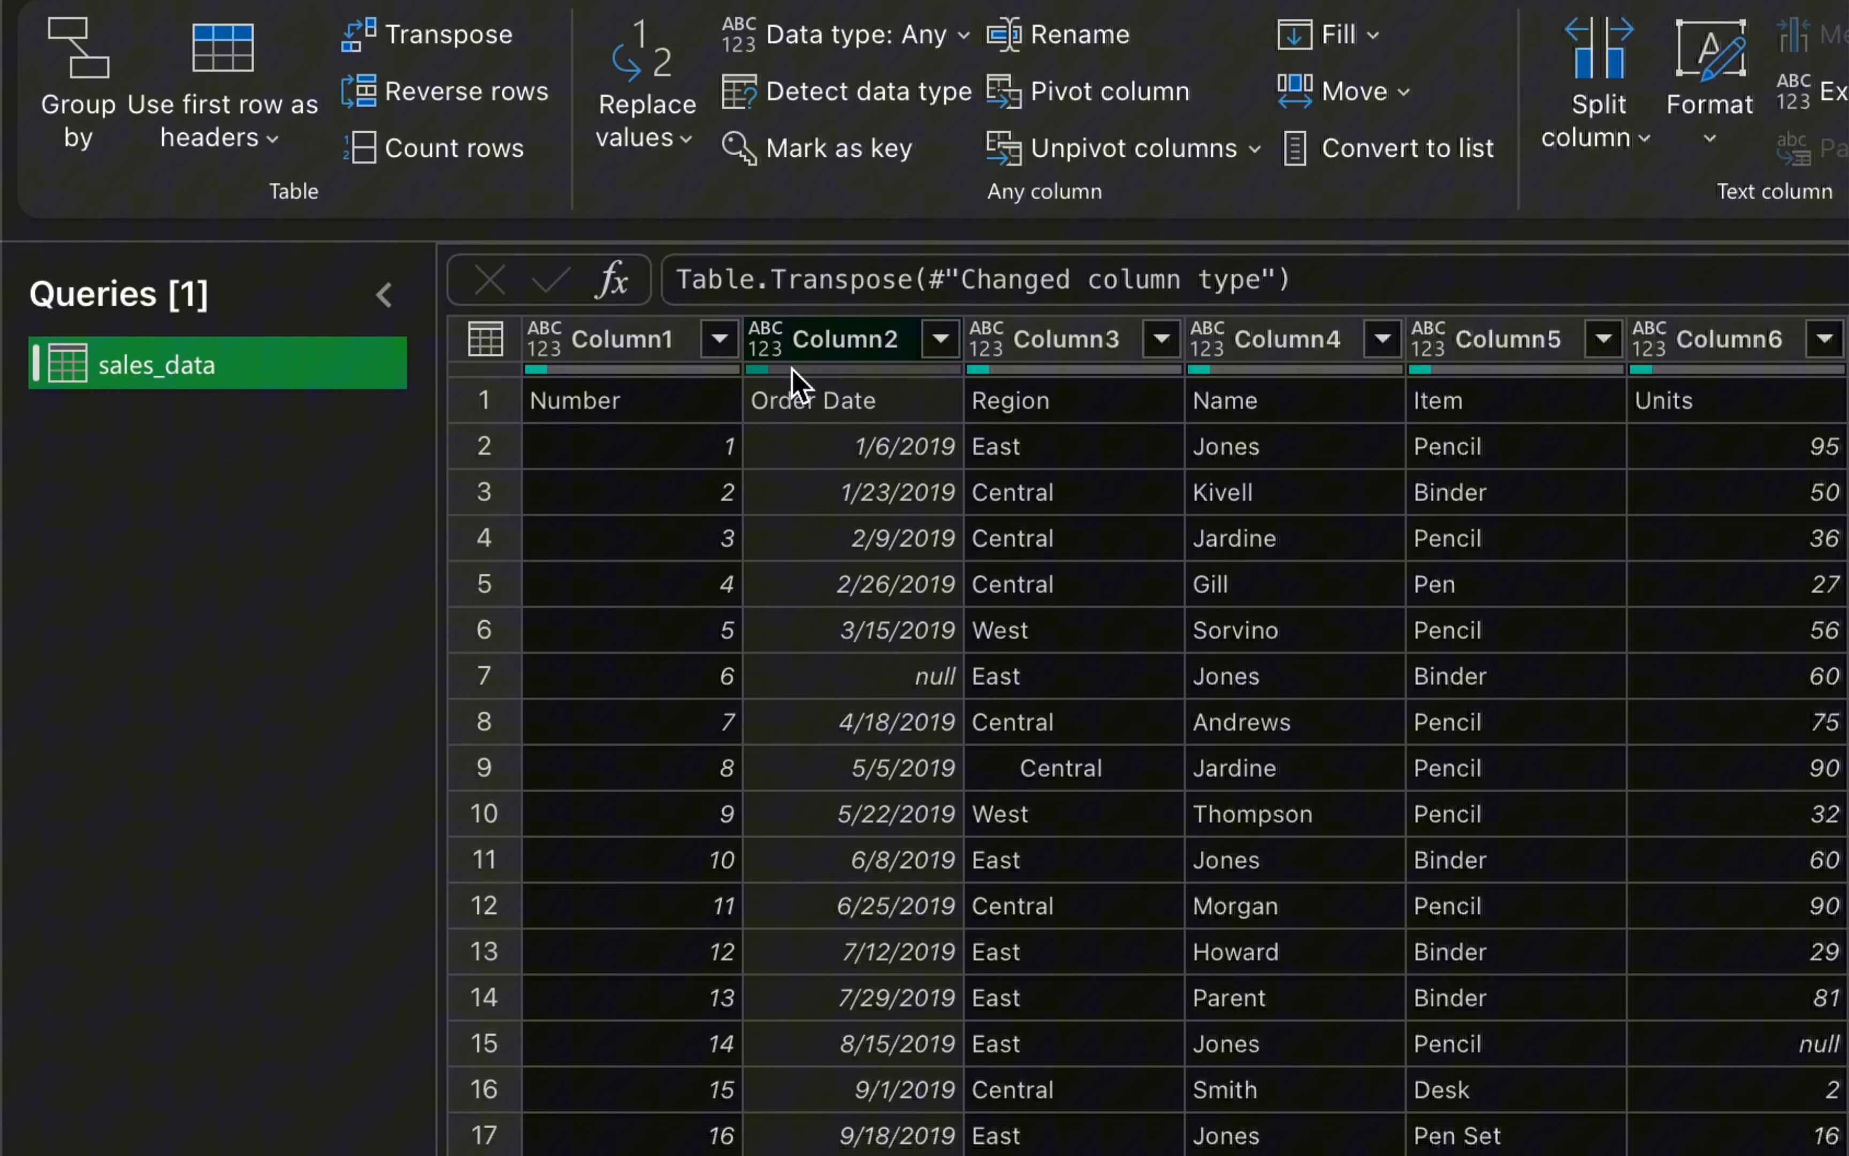
pyautogui.moveTo(777, 302)
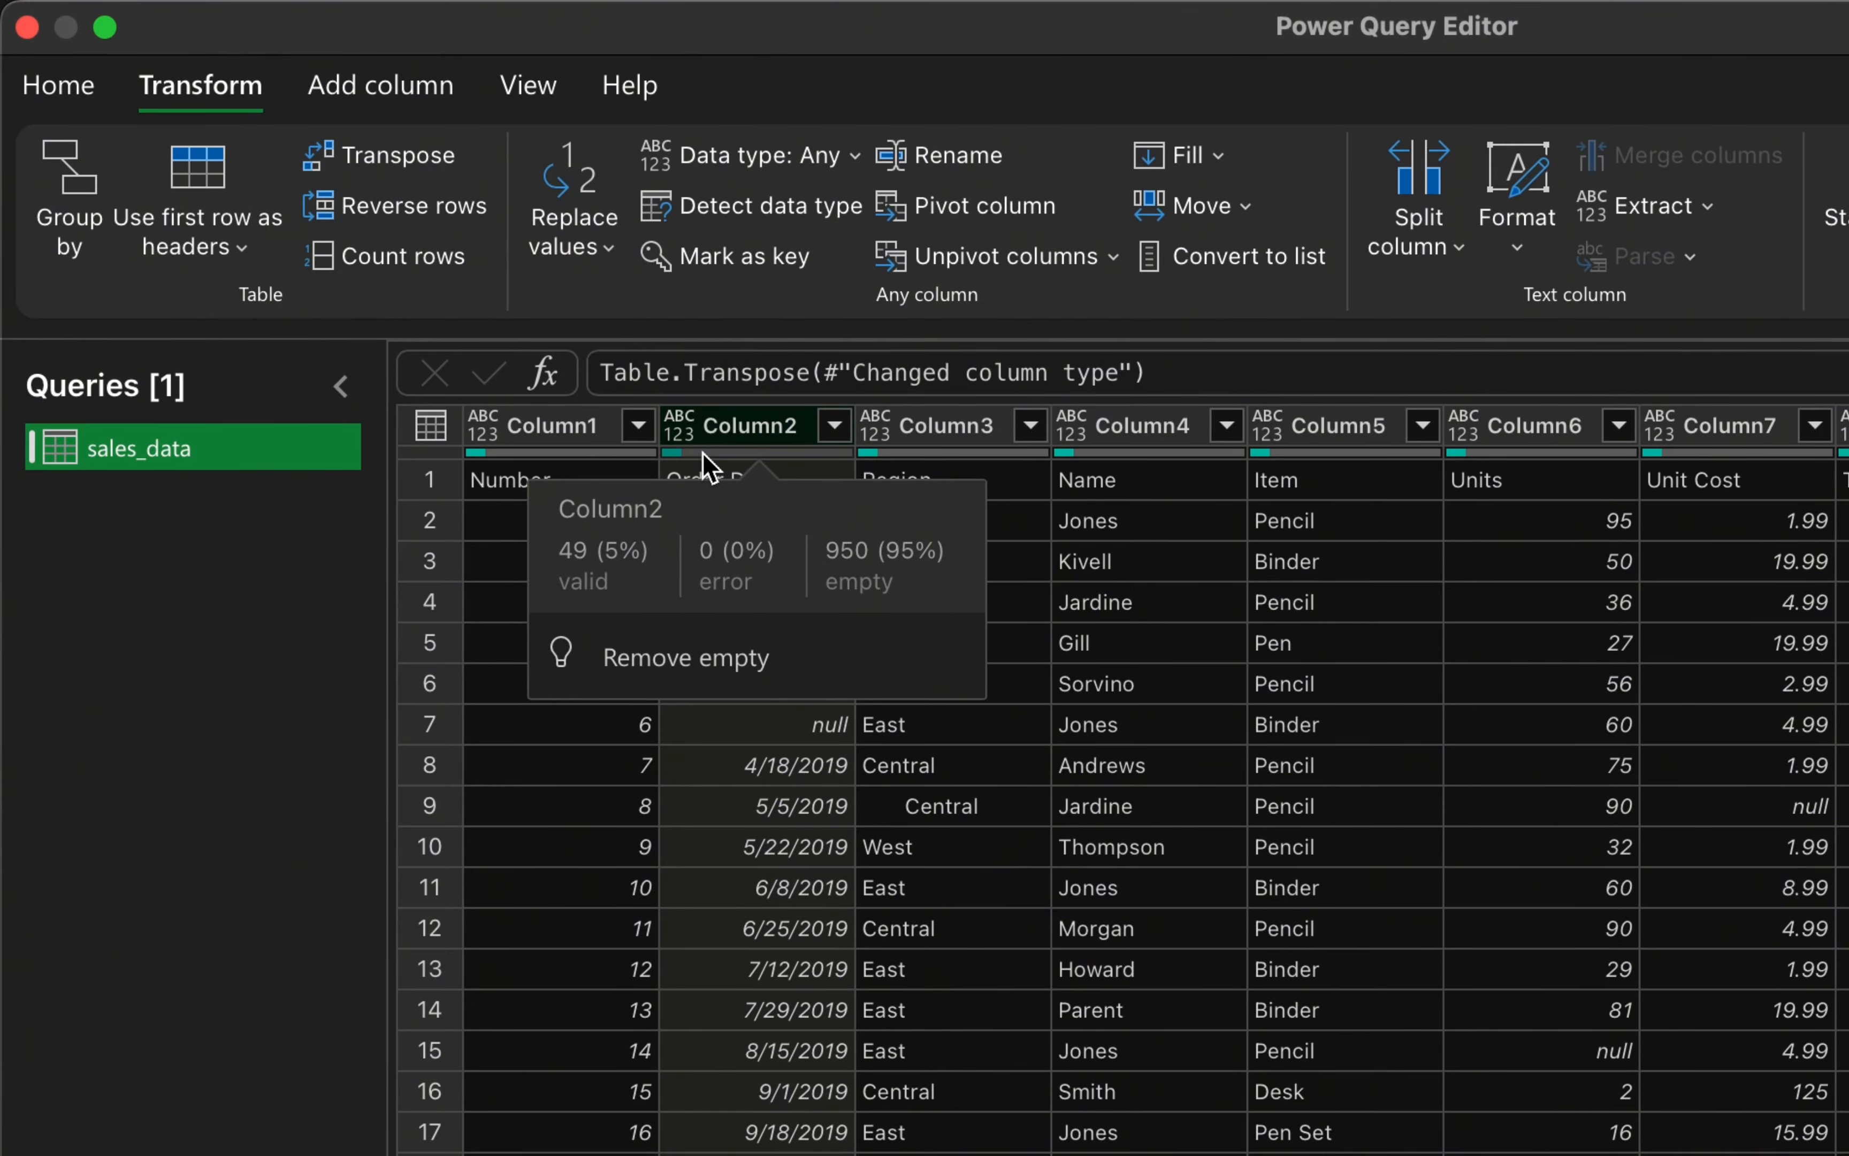
pyautogui.scroll(-1, 702, 452)
pyautogui.scroll(-20, 700, 898)
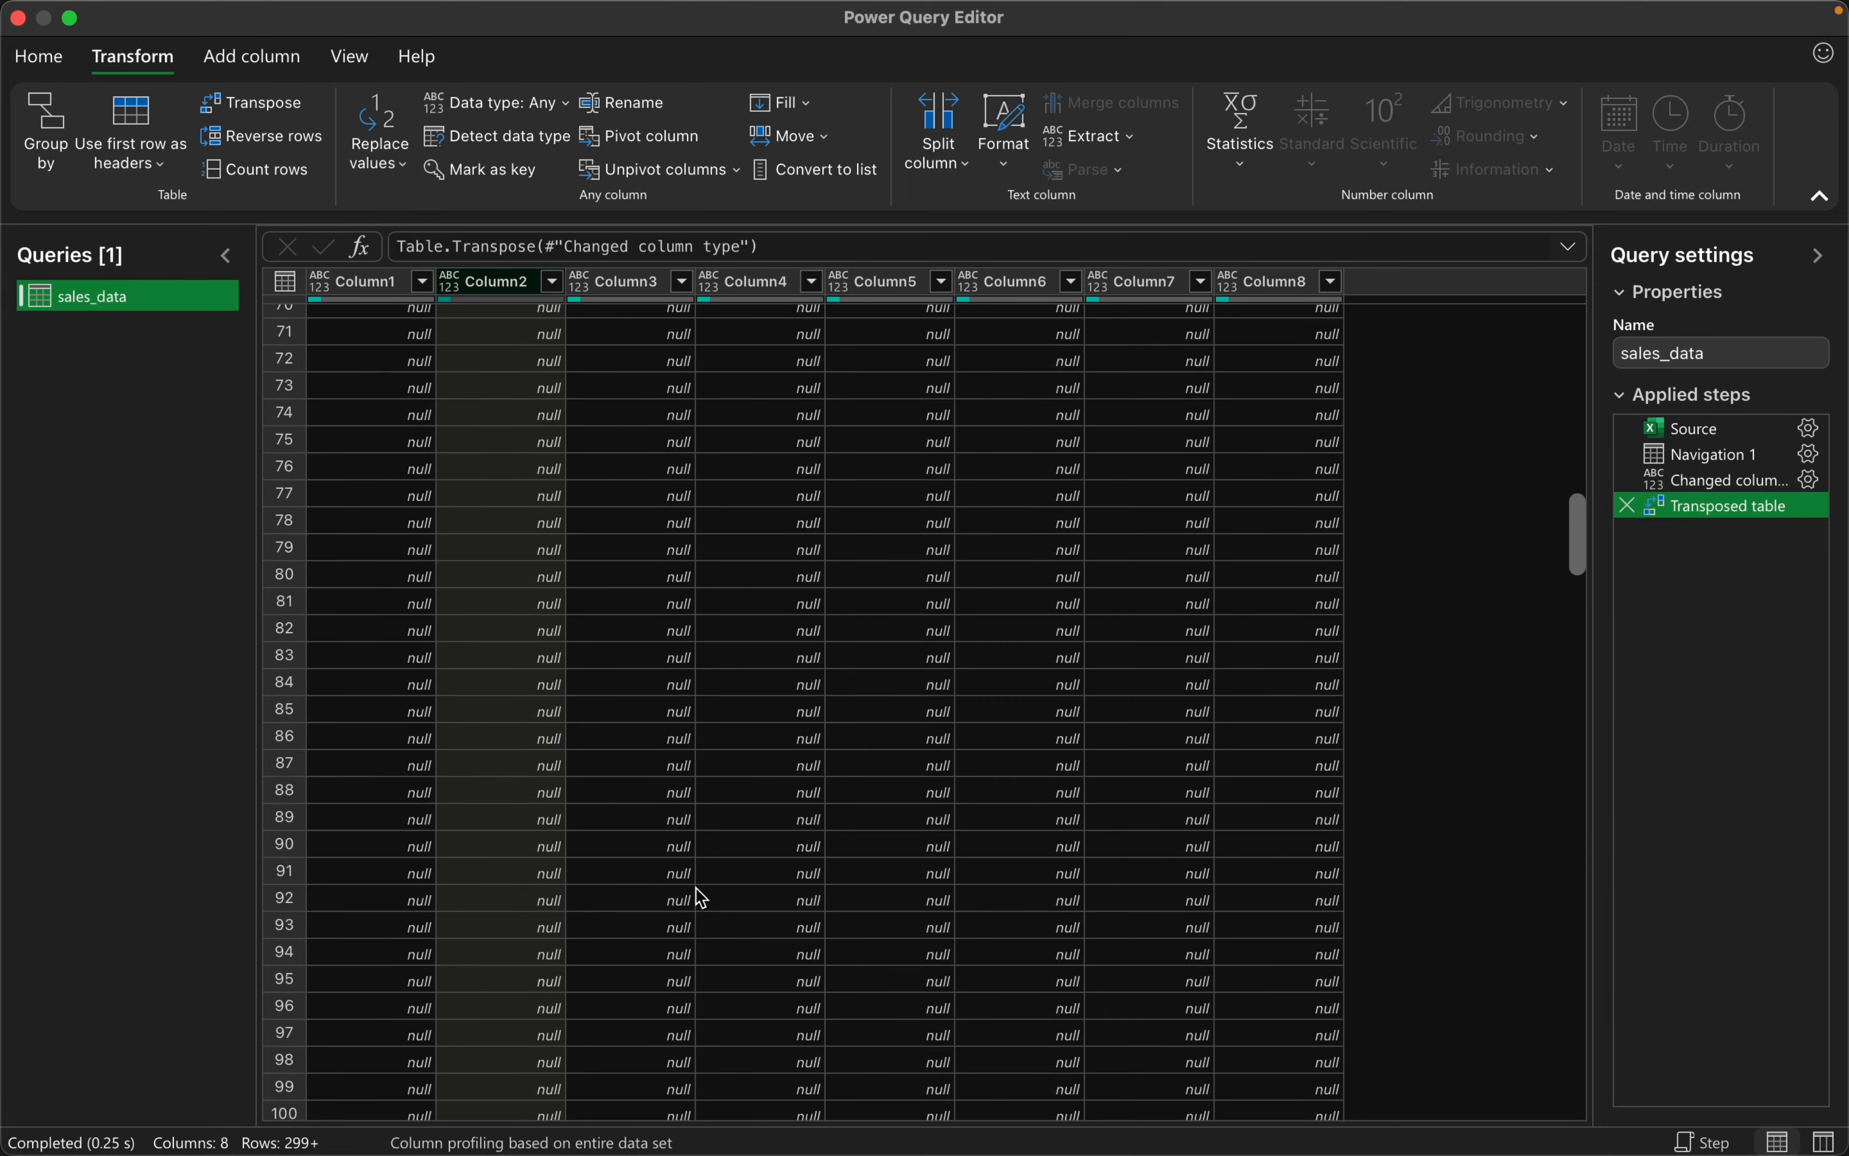
pyautogui.scroll(-20, 697, 889)
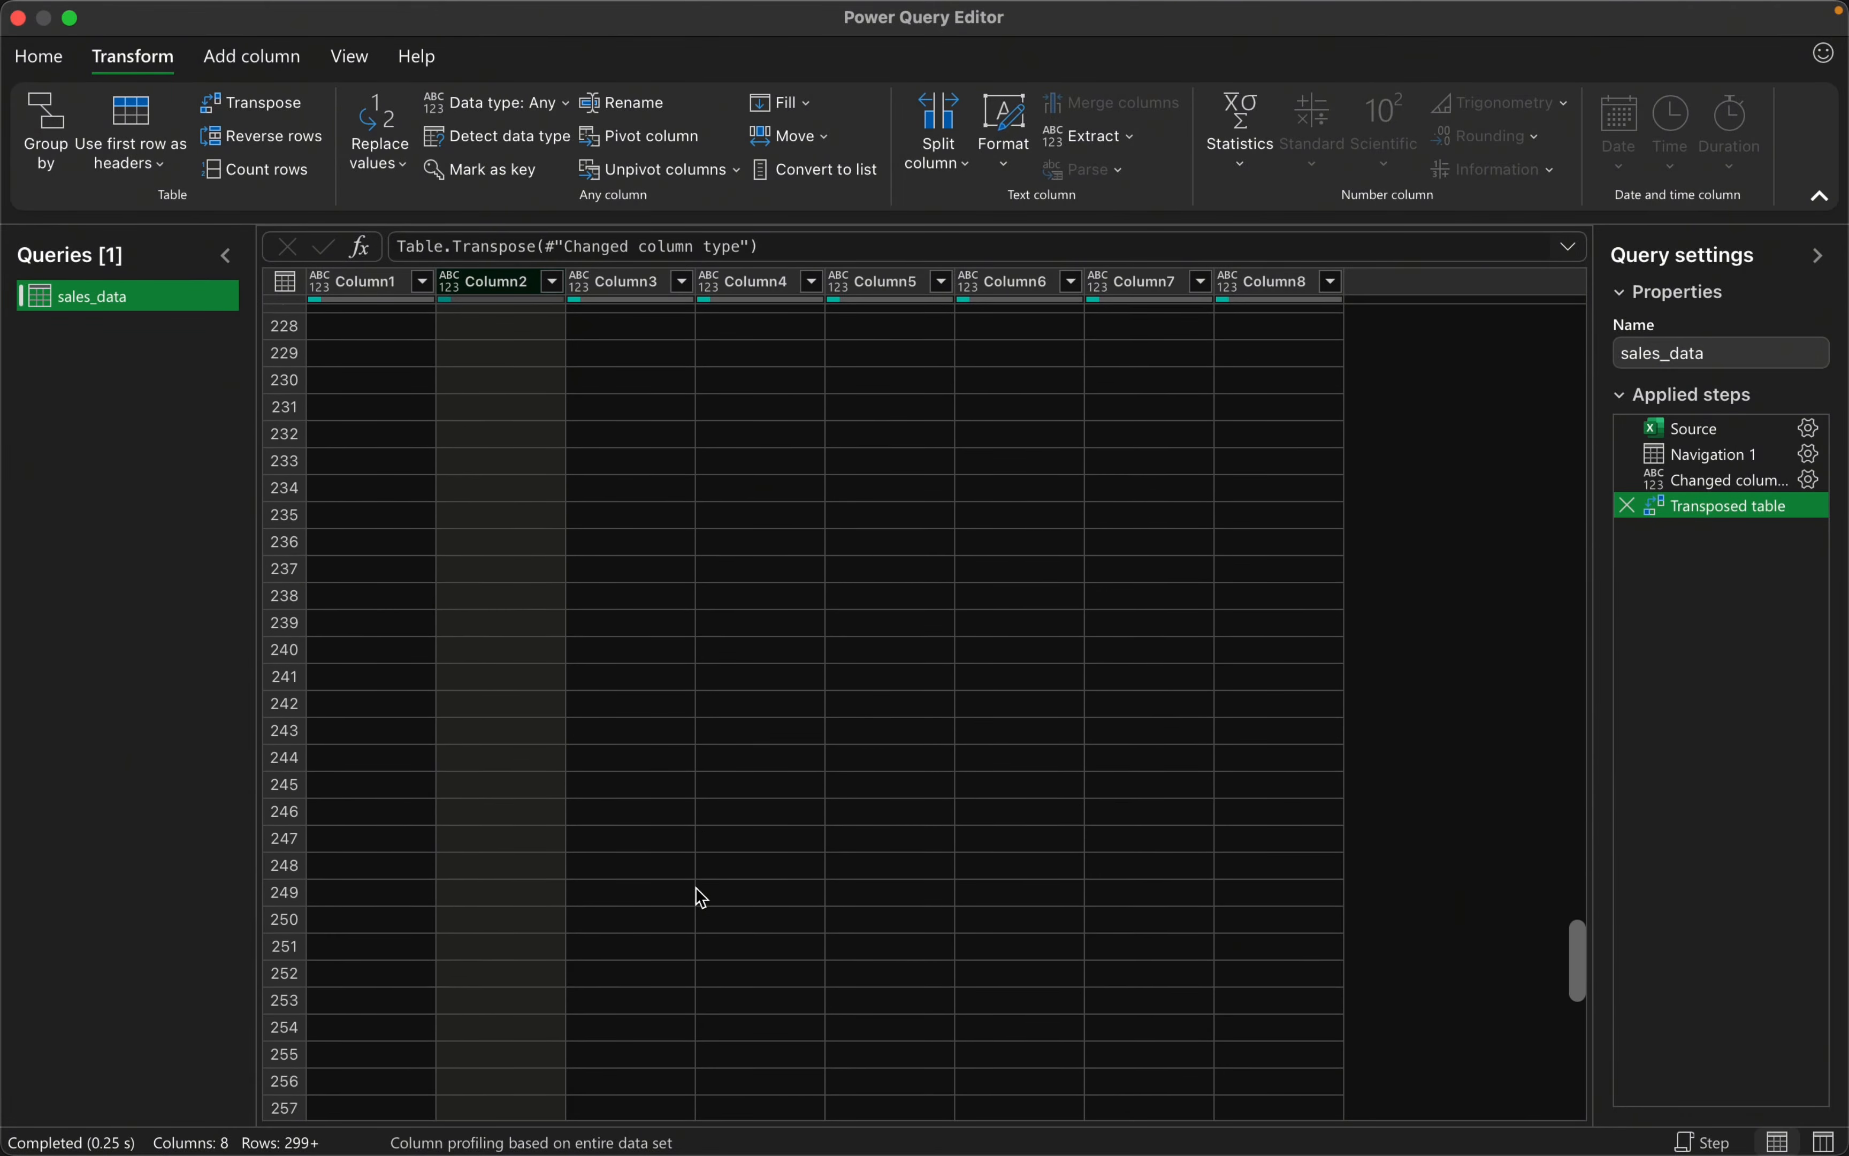
pyautogui.scroll(-20, 696, 887)
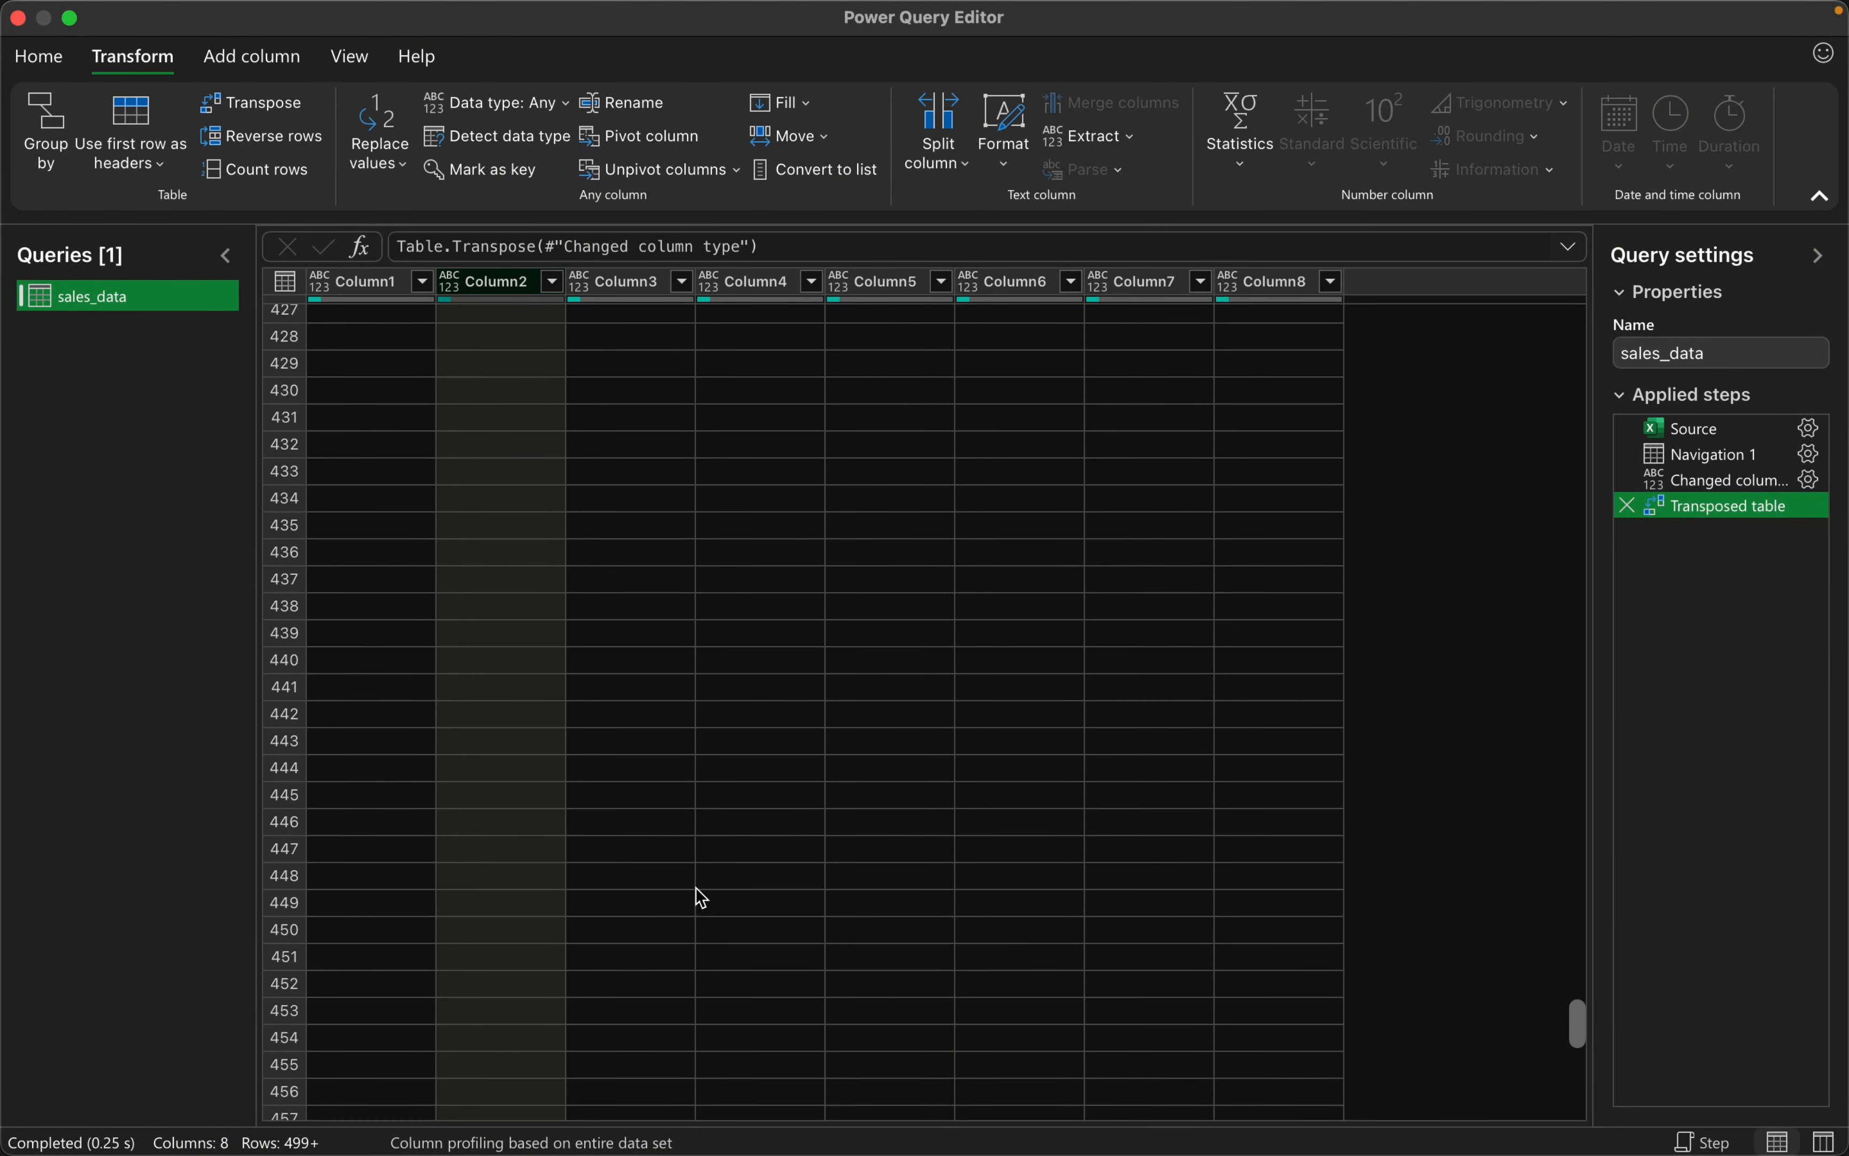
pyautogui.scroll(-2, 697, 894)
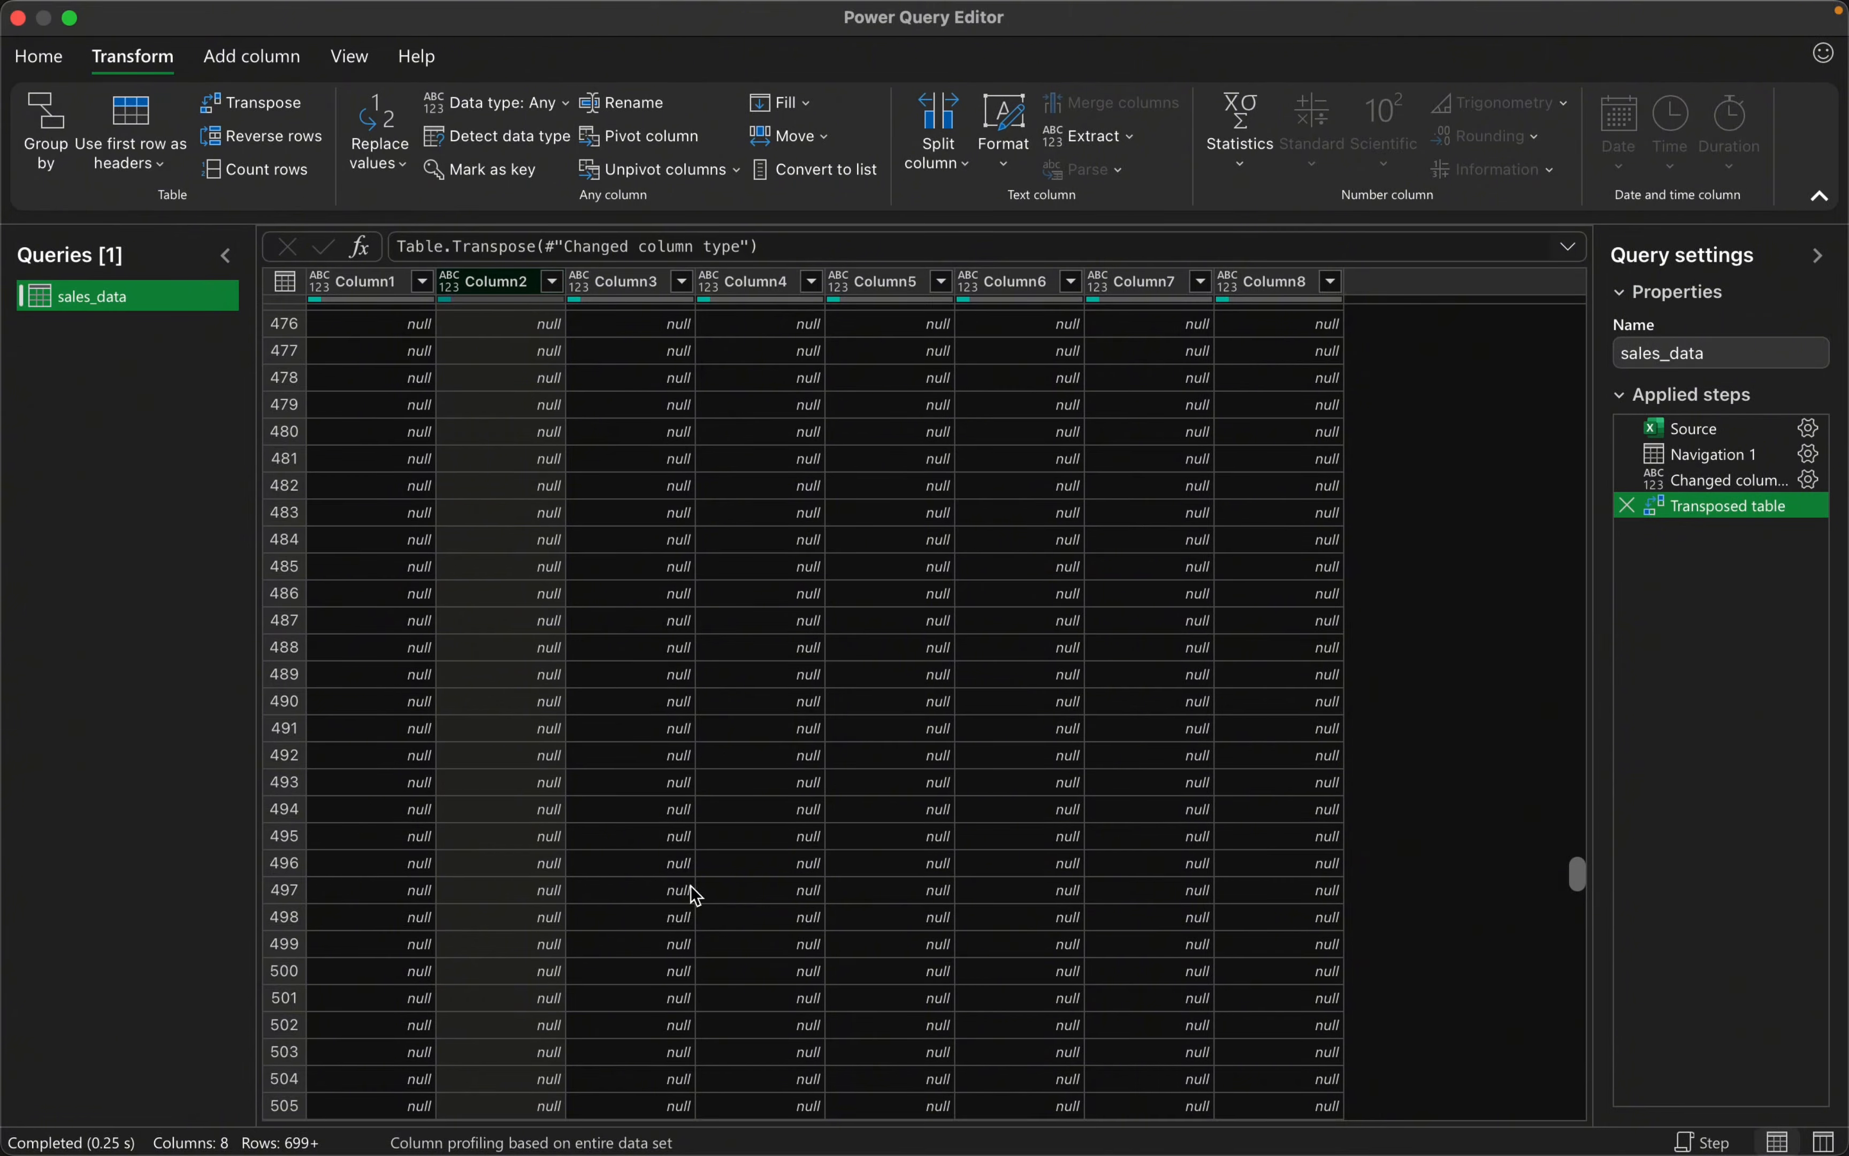
pyautogui.scroll(-20, 696, 894)
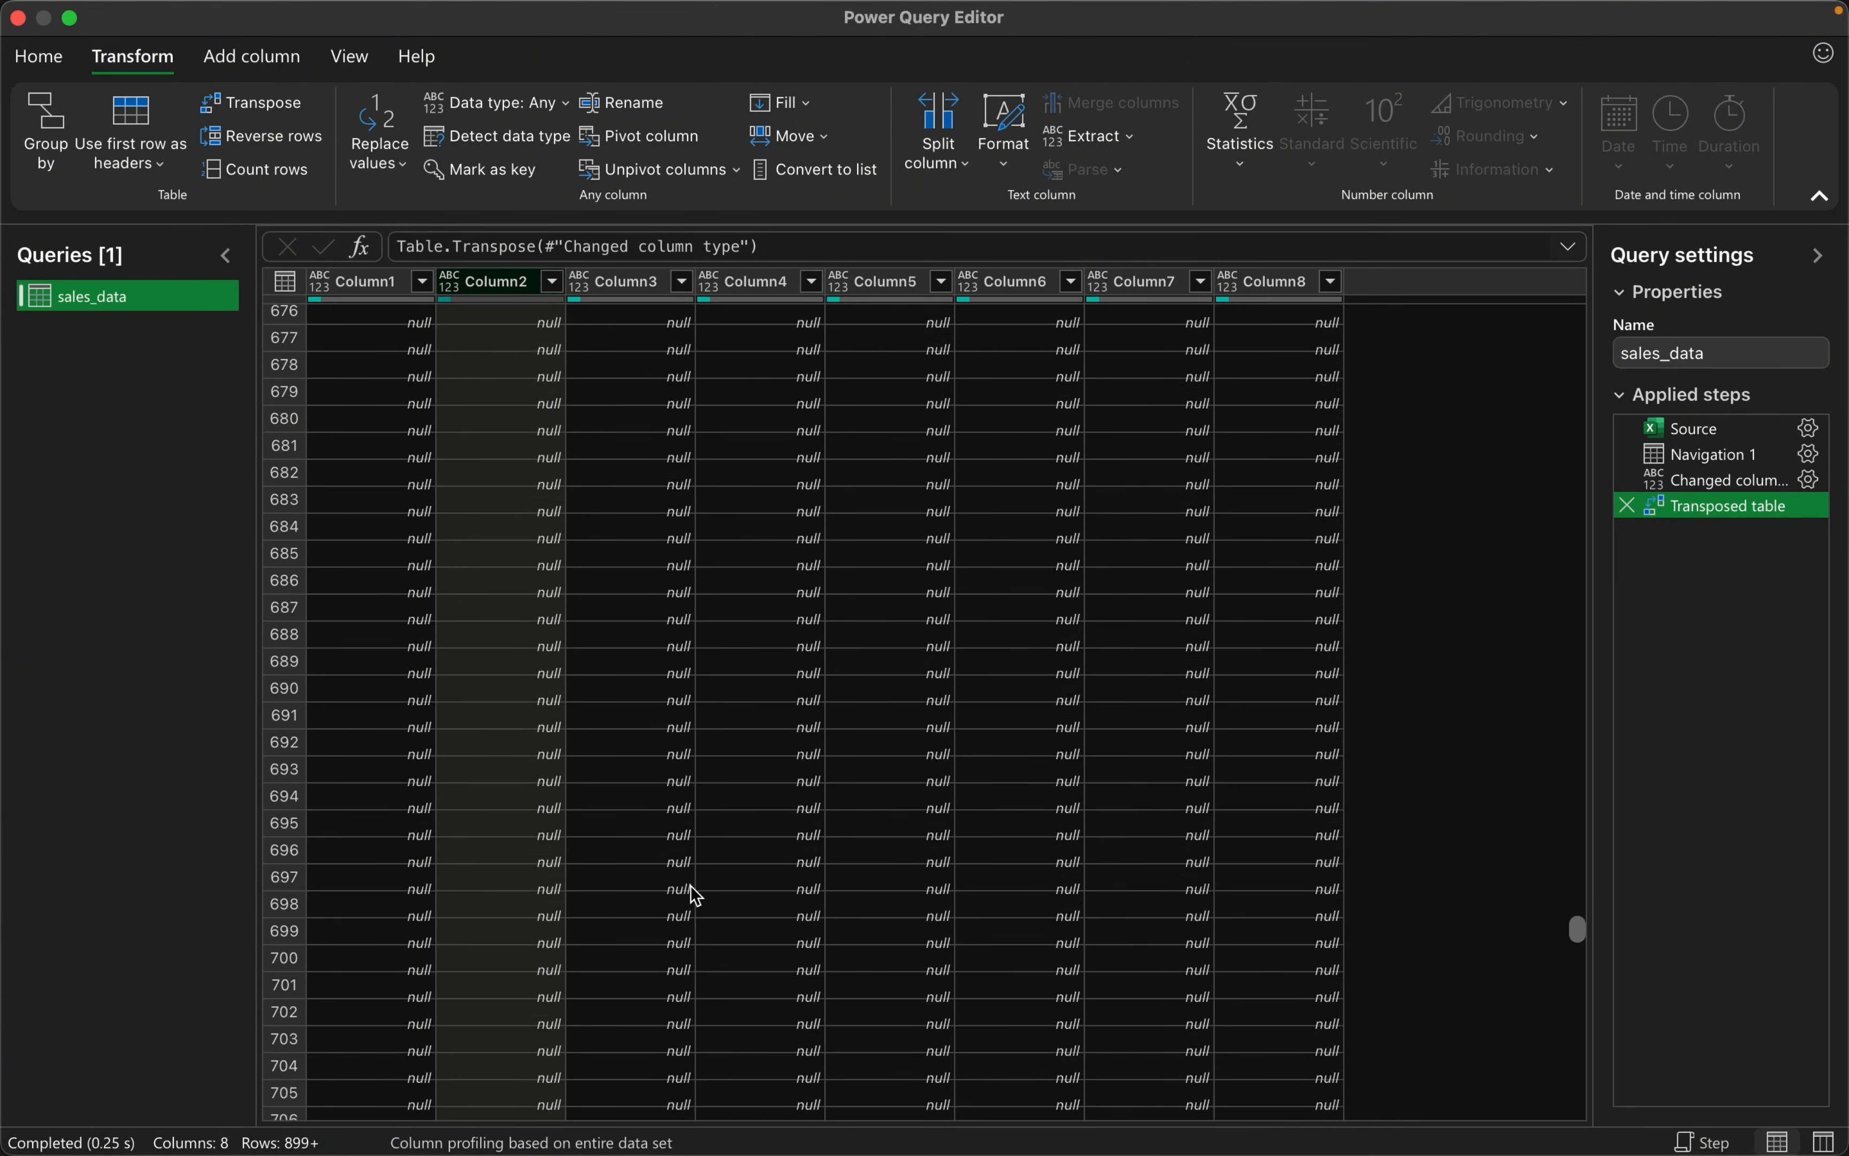
pyautogui.scroll(-20, 696, 894)
pyautogui.scroll(20, 696, 895)
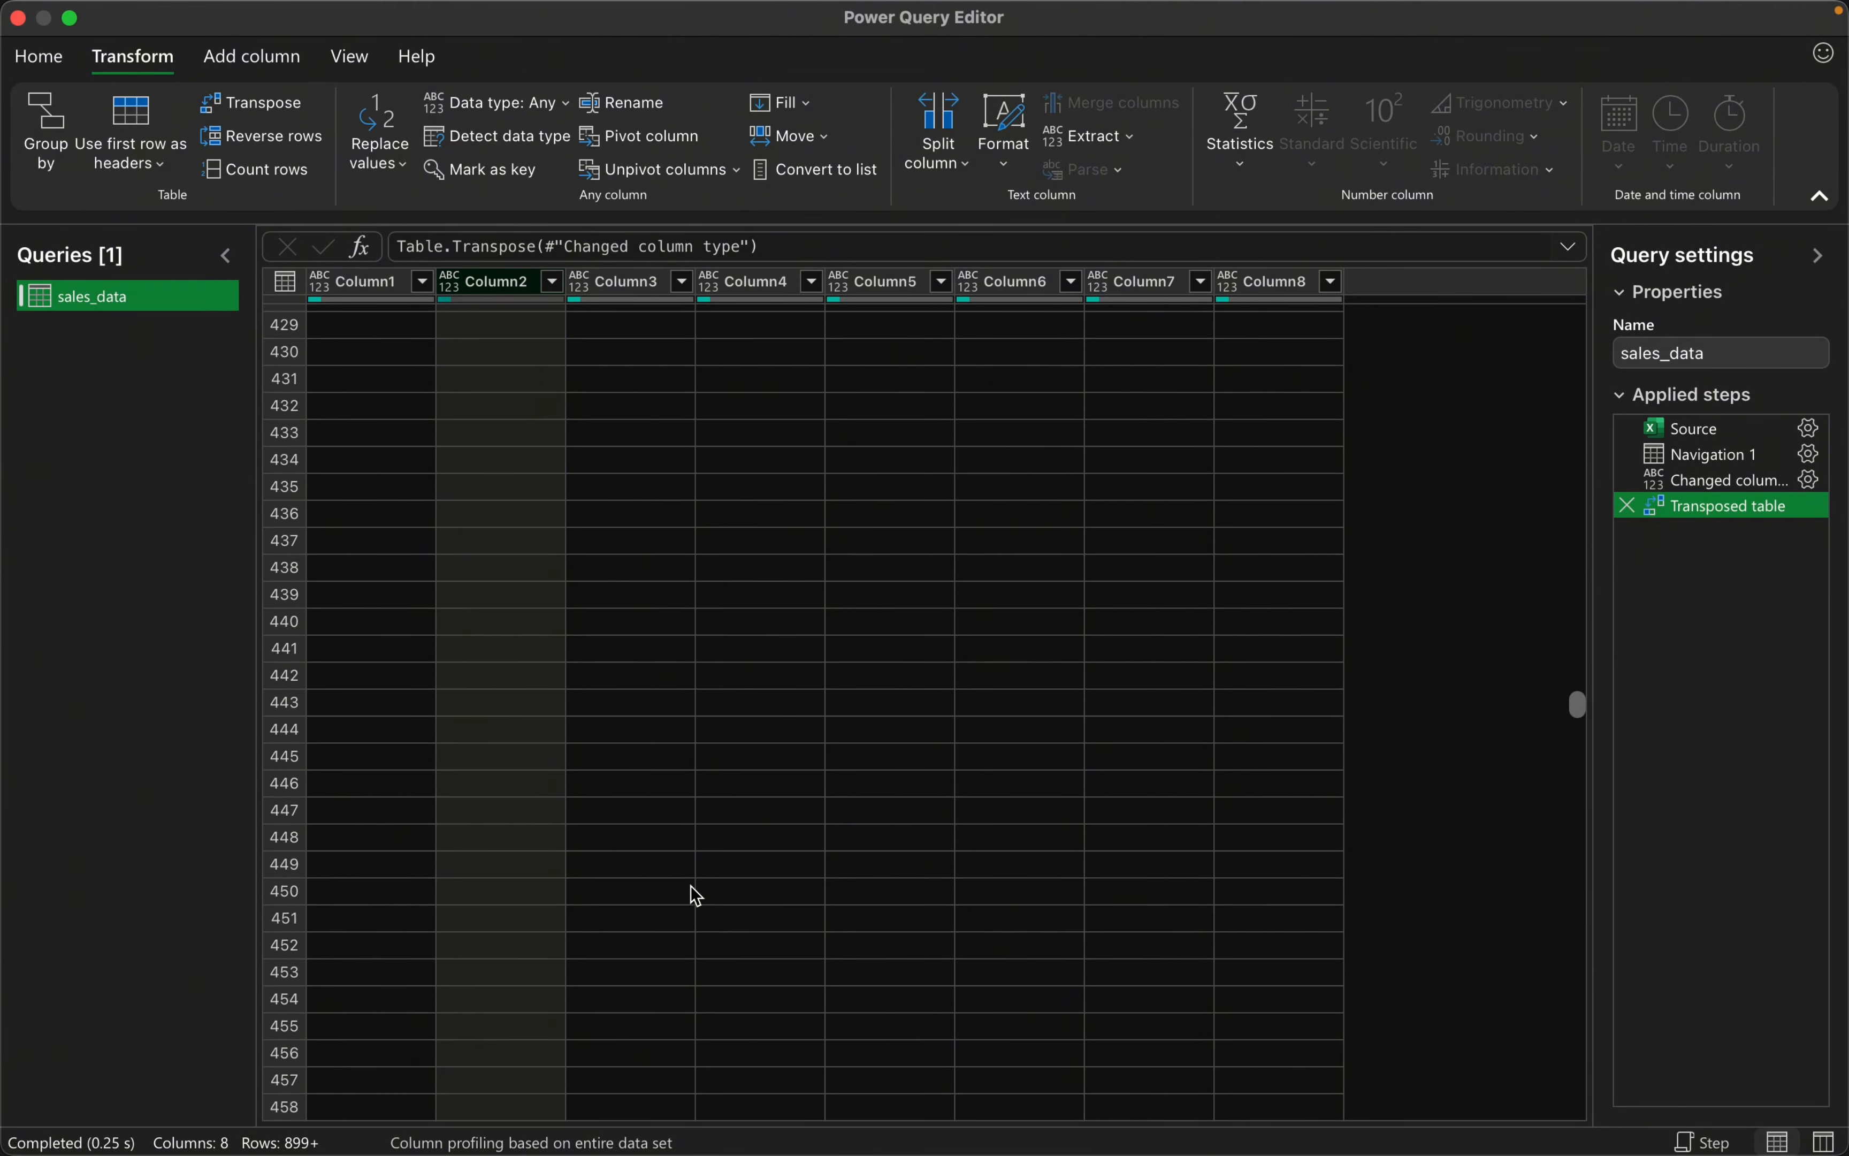
pyautogui.scroll(20, 696, 894)
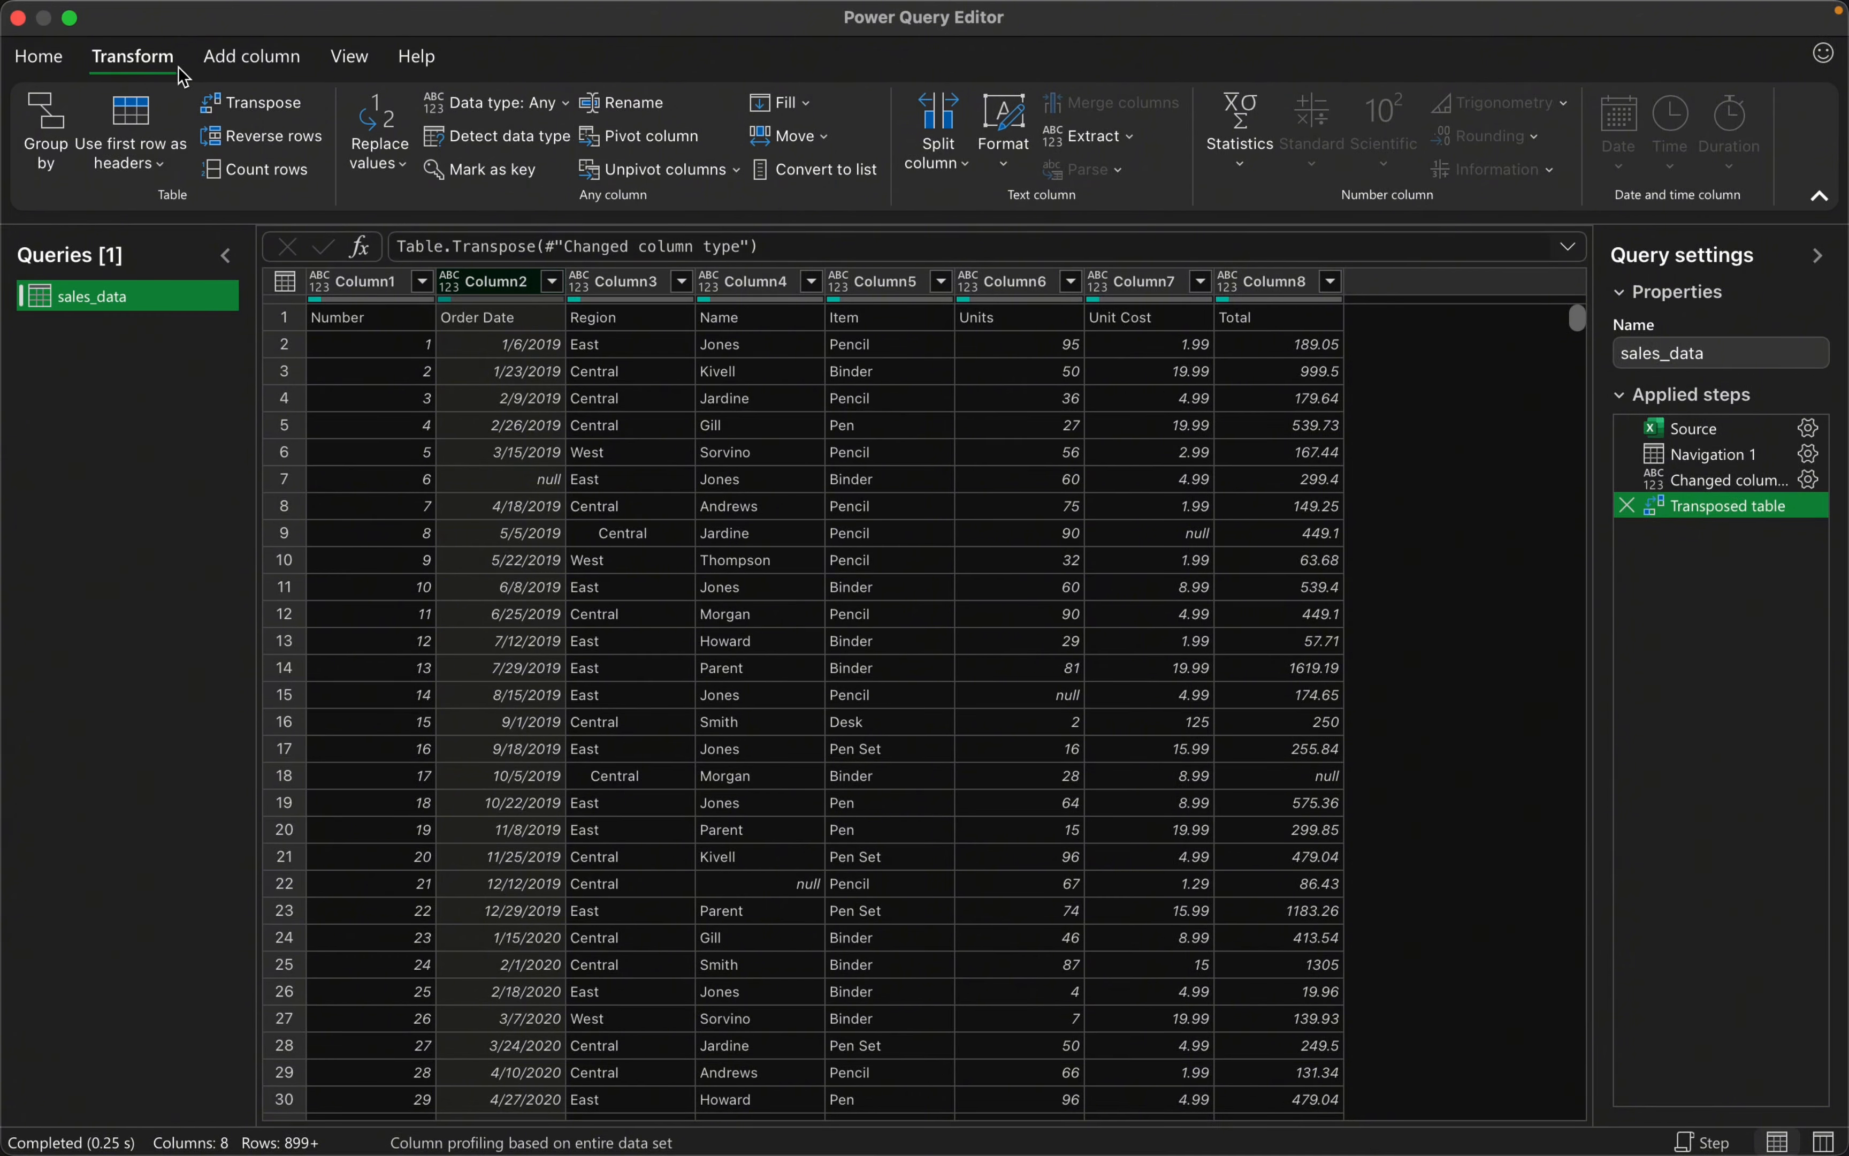
# - Promote the first row of the transposed table to column headers
pyautogui.click(44, 67)
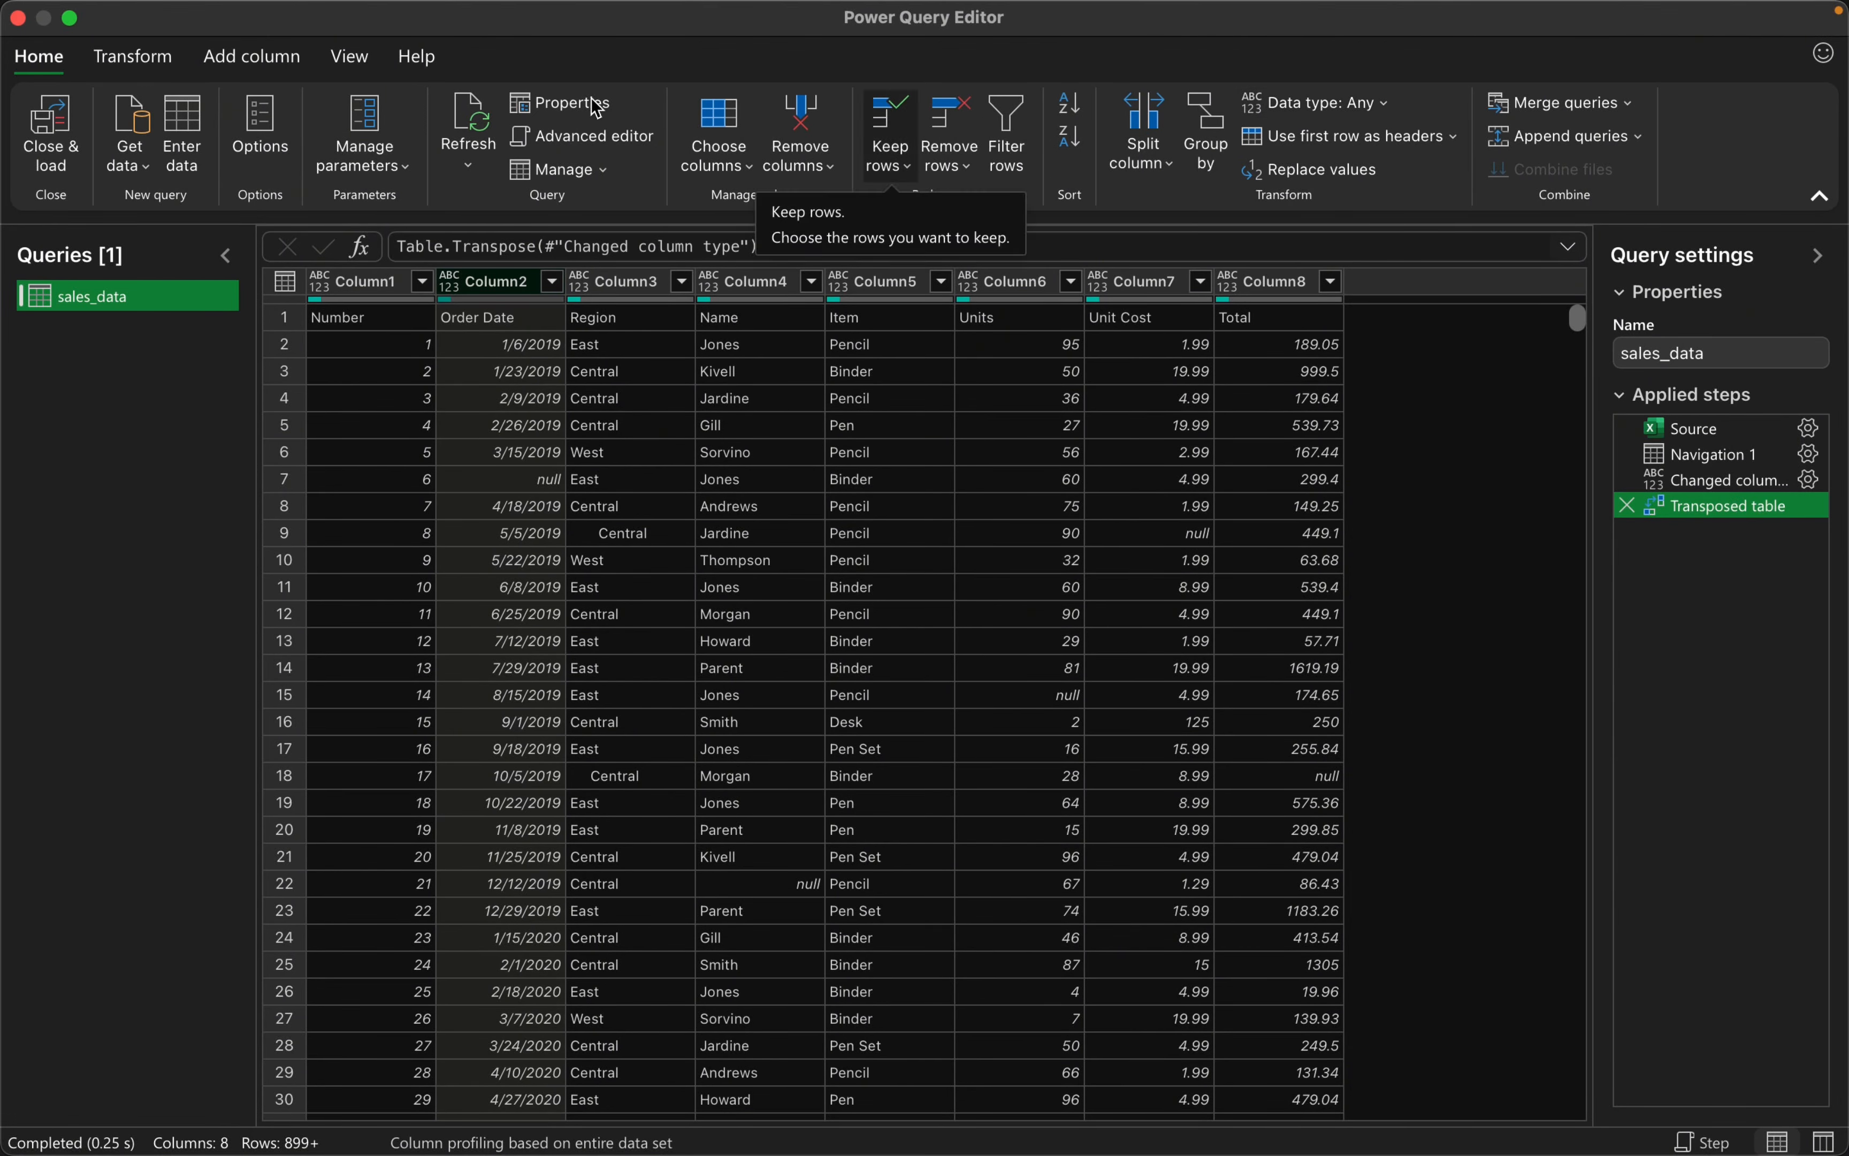
pyautogui.click(1453, 139)
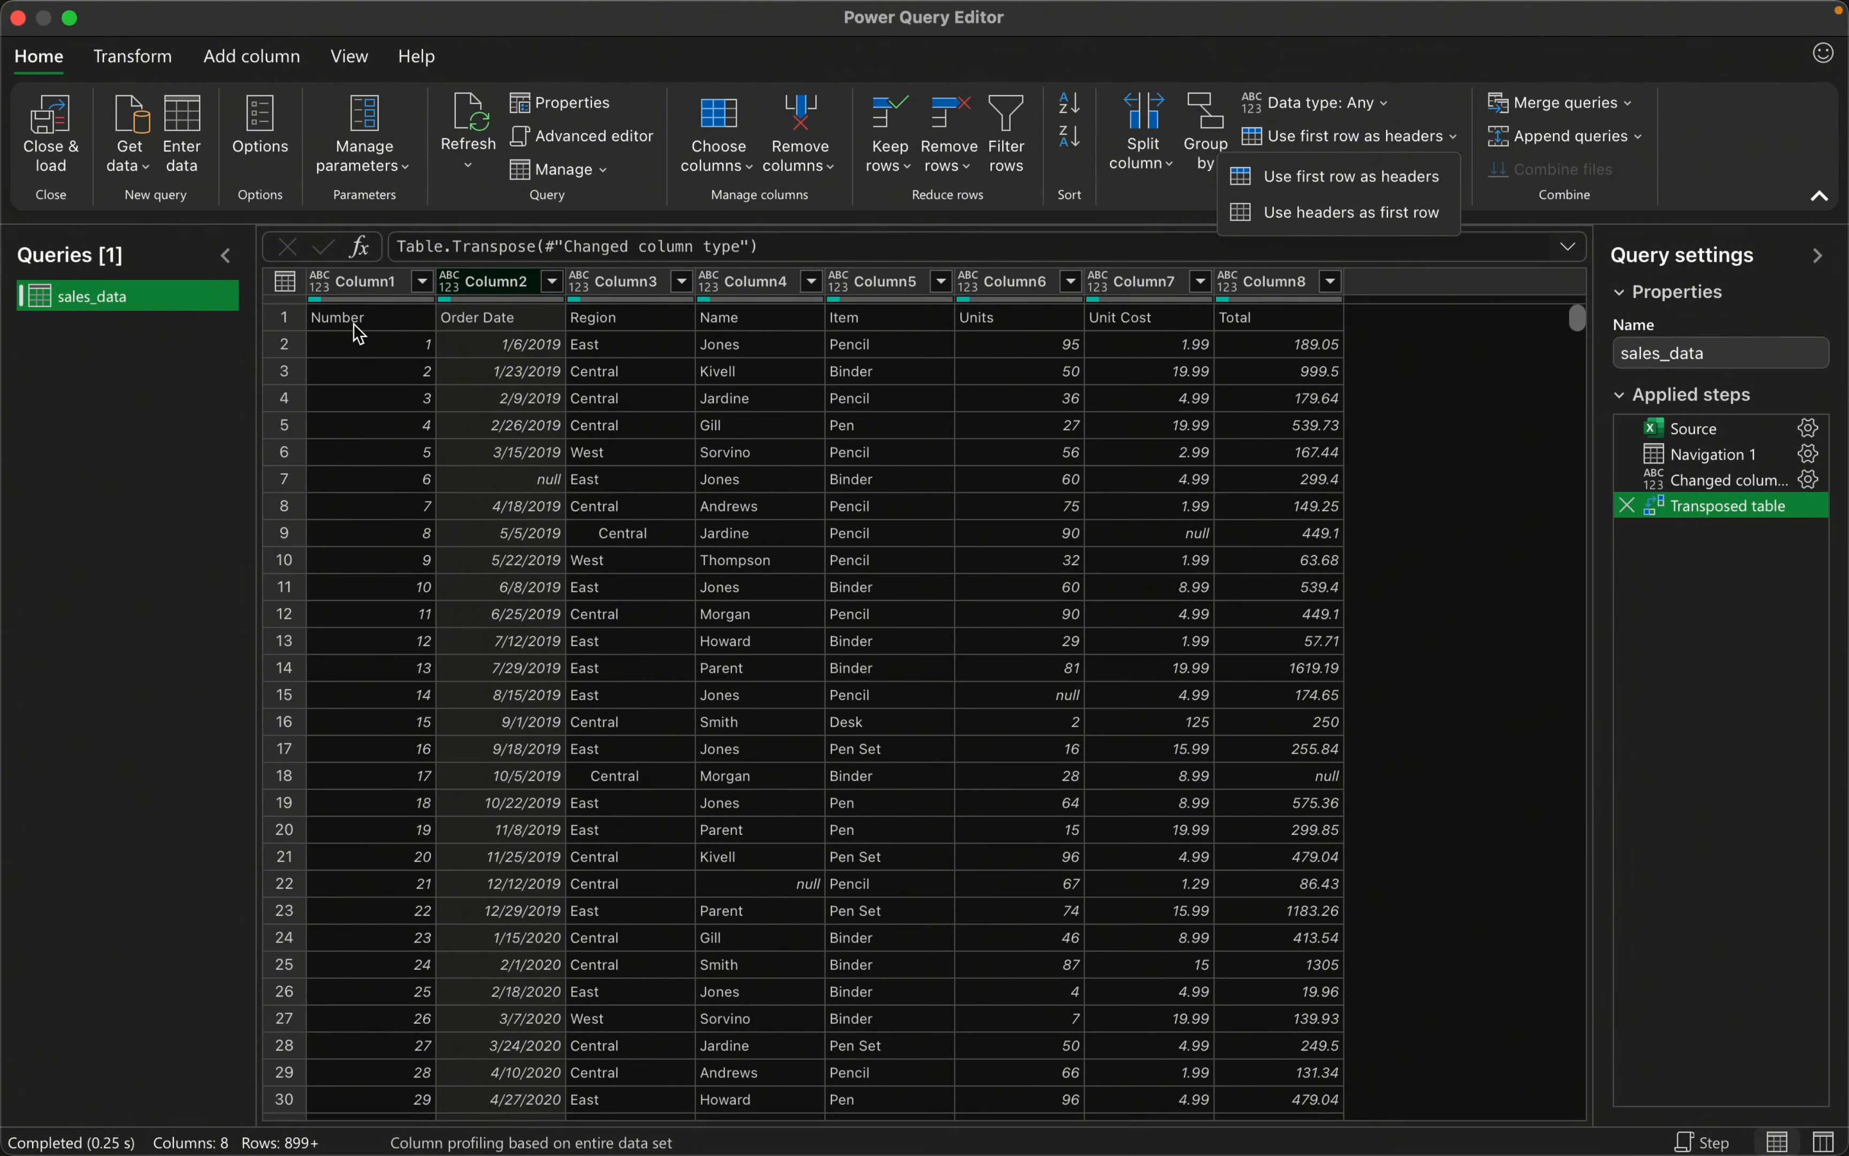
pyautogui.click(1366, 184)
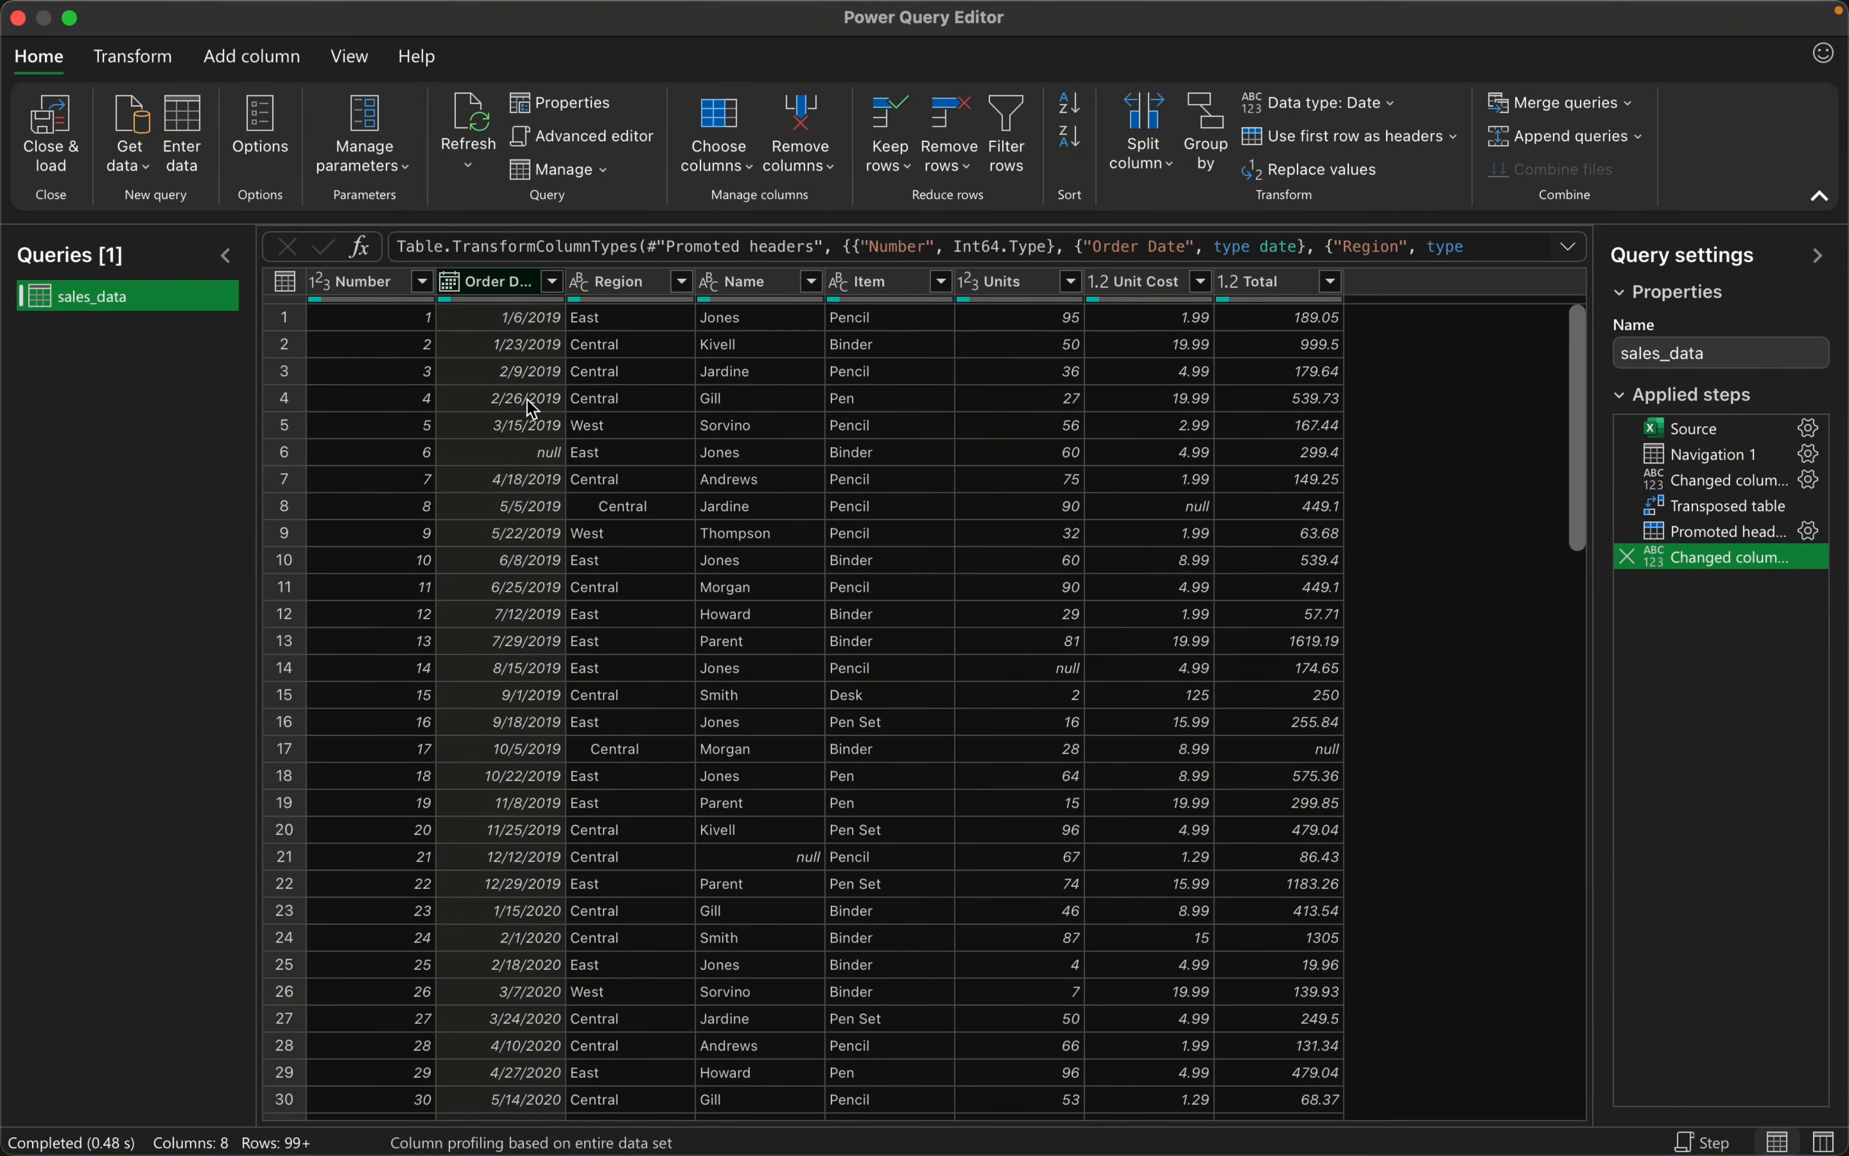
# - Examine the sales_data rows from start to end for missing values, stray spaces and blank records
pyautogui.scroll(-1, 558, 834)
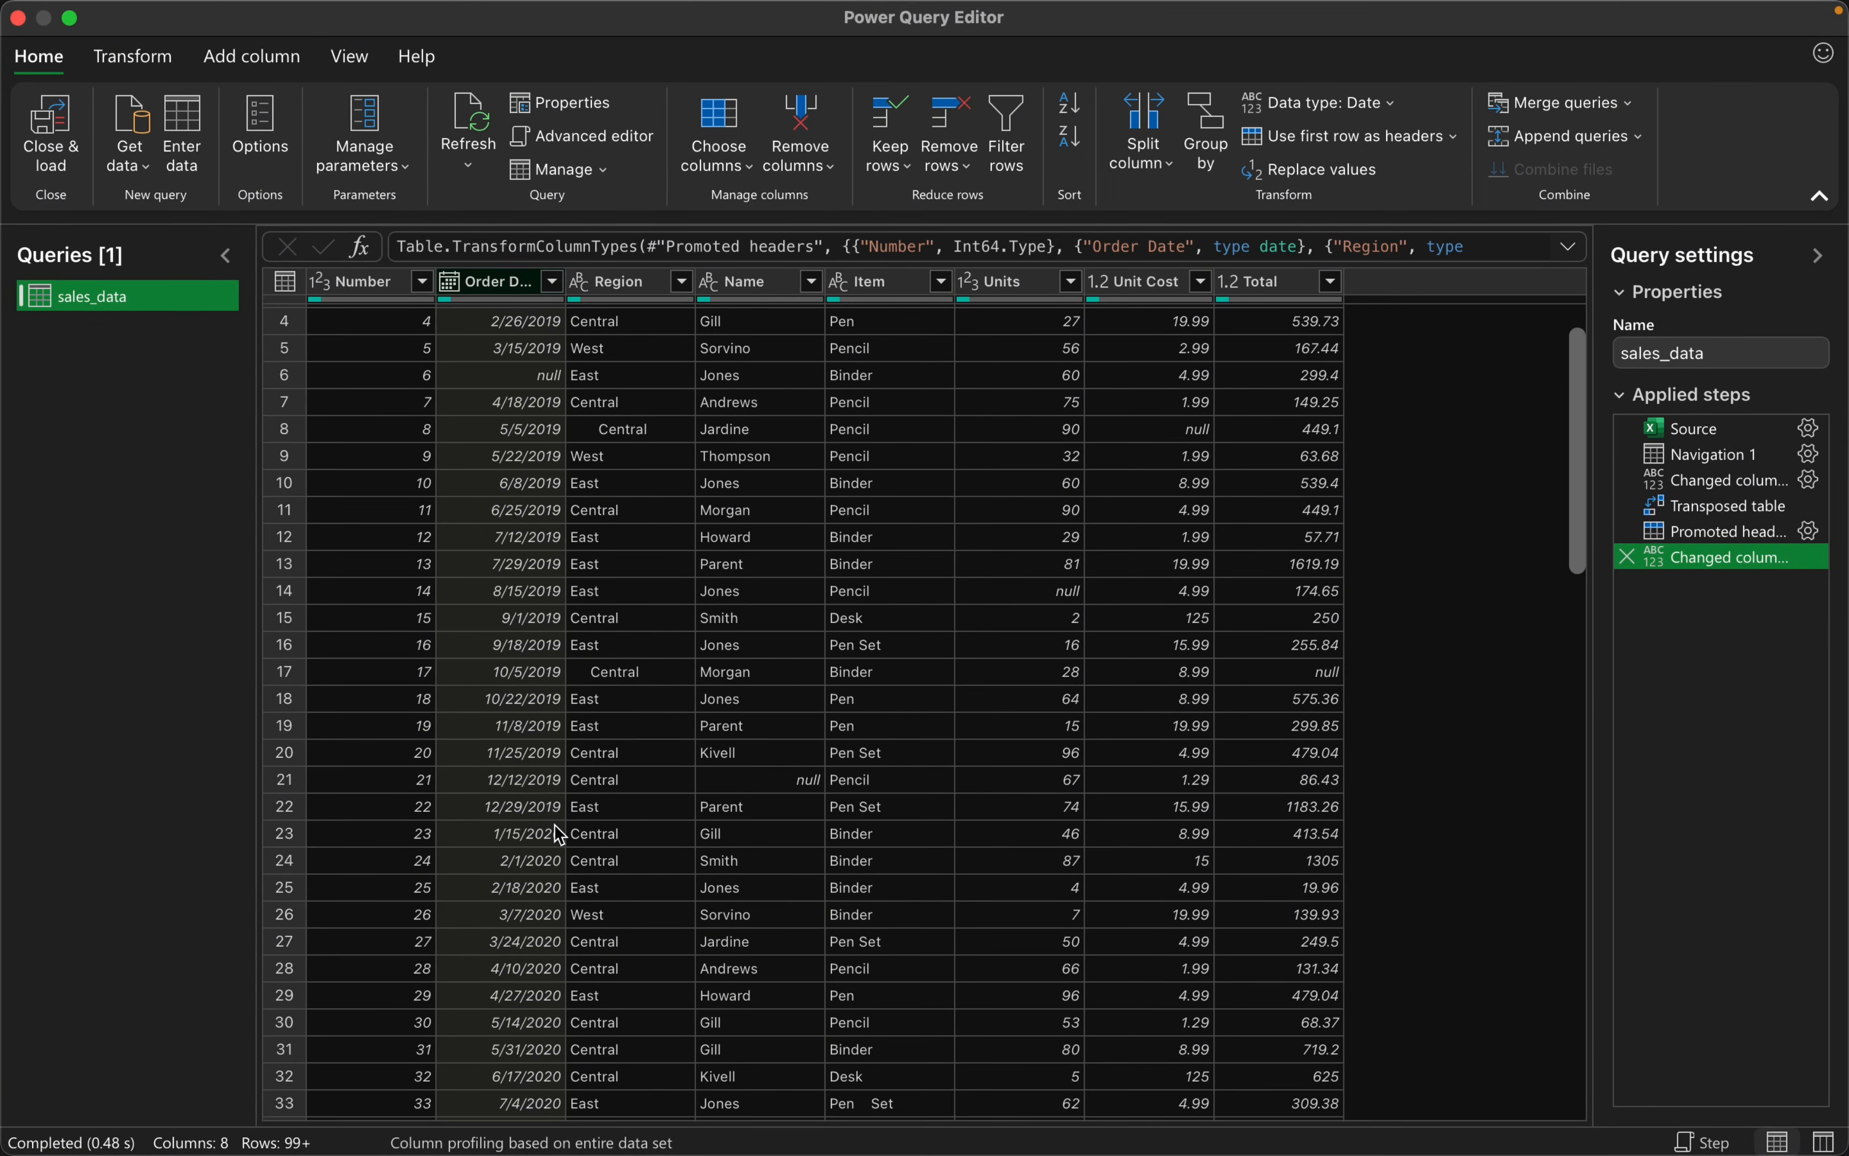
pyautogui.scroll(1, 554, 826)
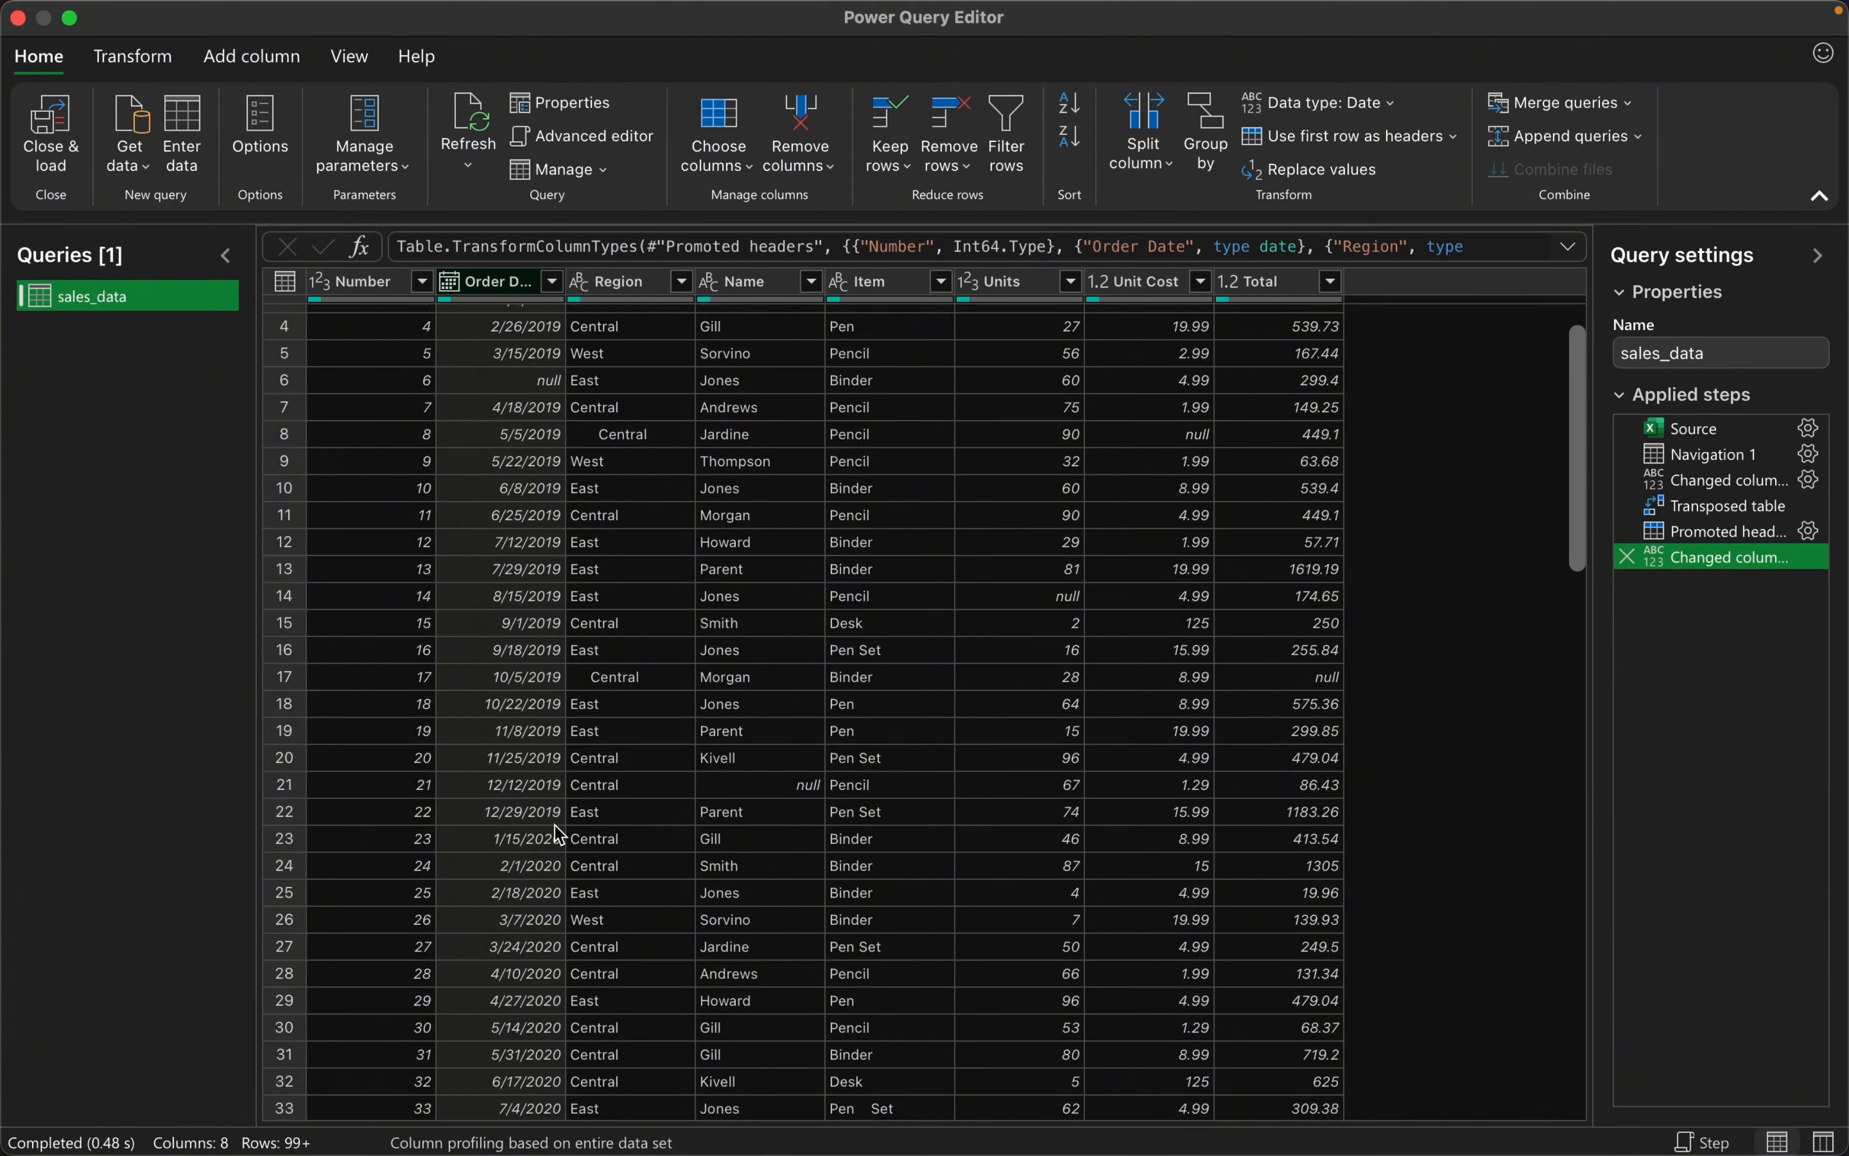
pyautogui.scroll(2, 555, 826)
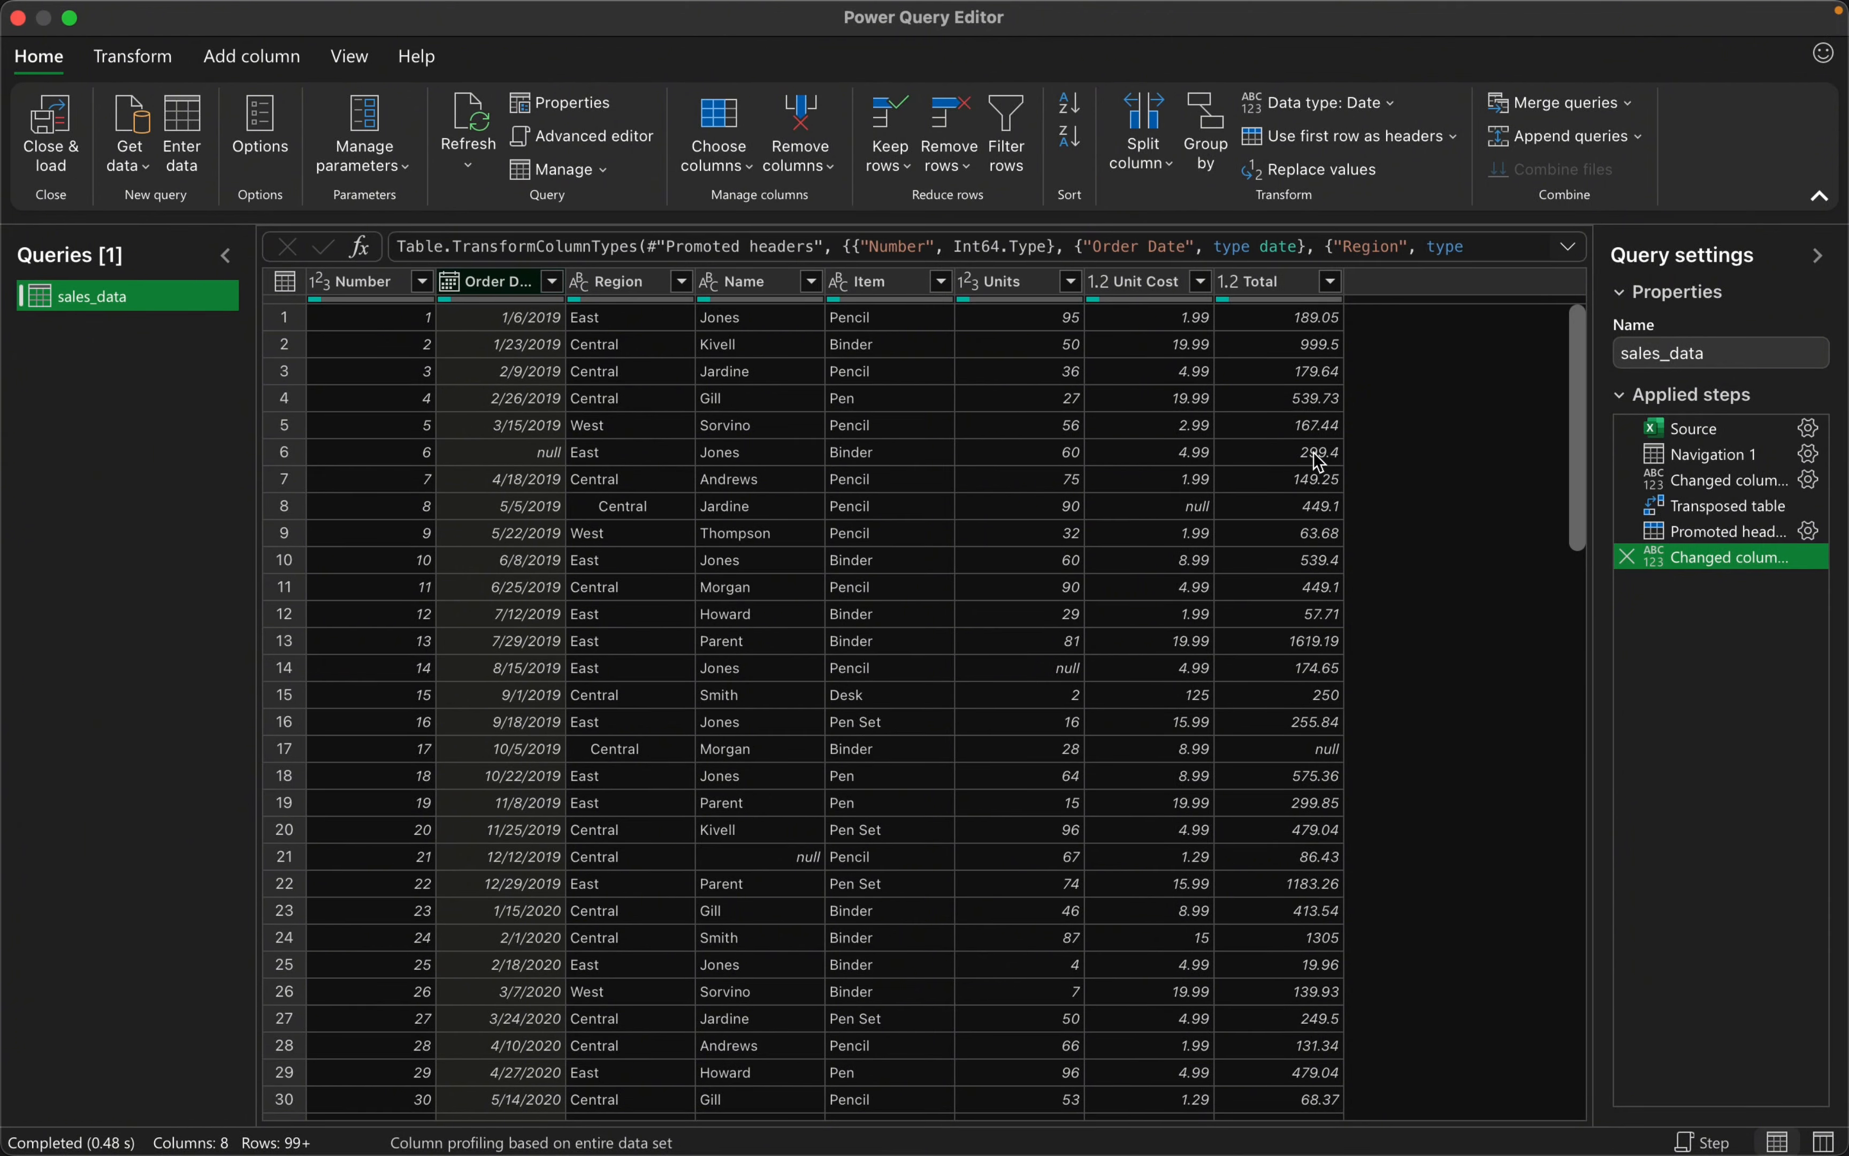
pyautogui.scroll(-3, 558, 772)
pyautogui.scroll(3, 561, 782)
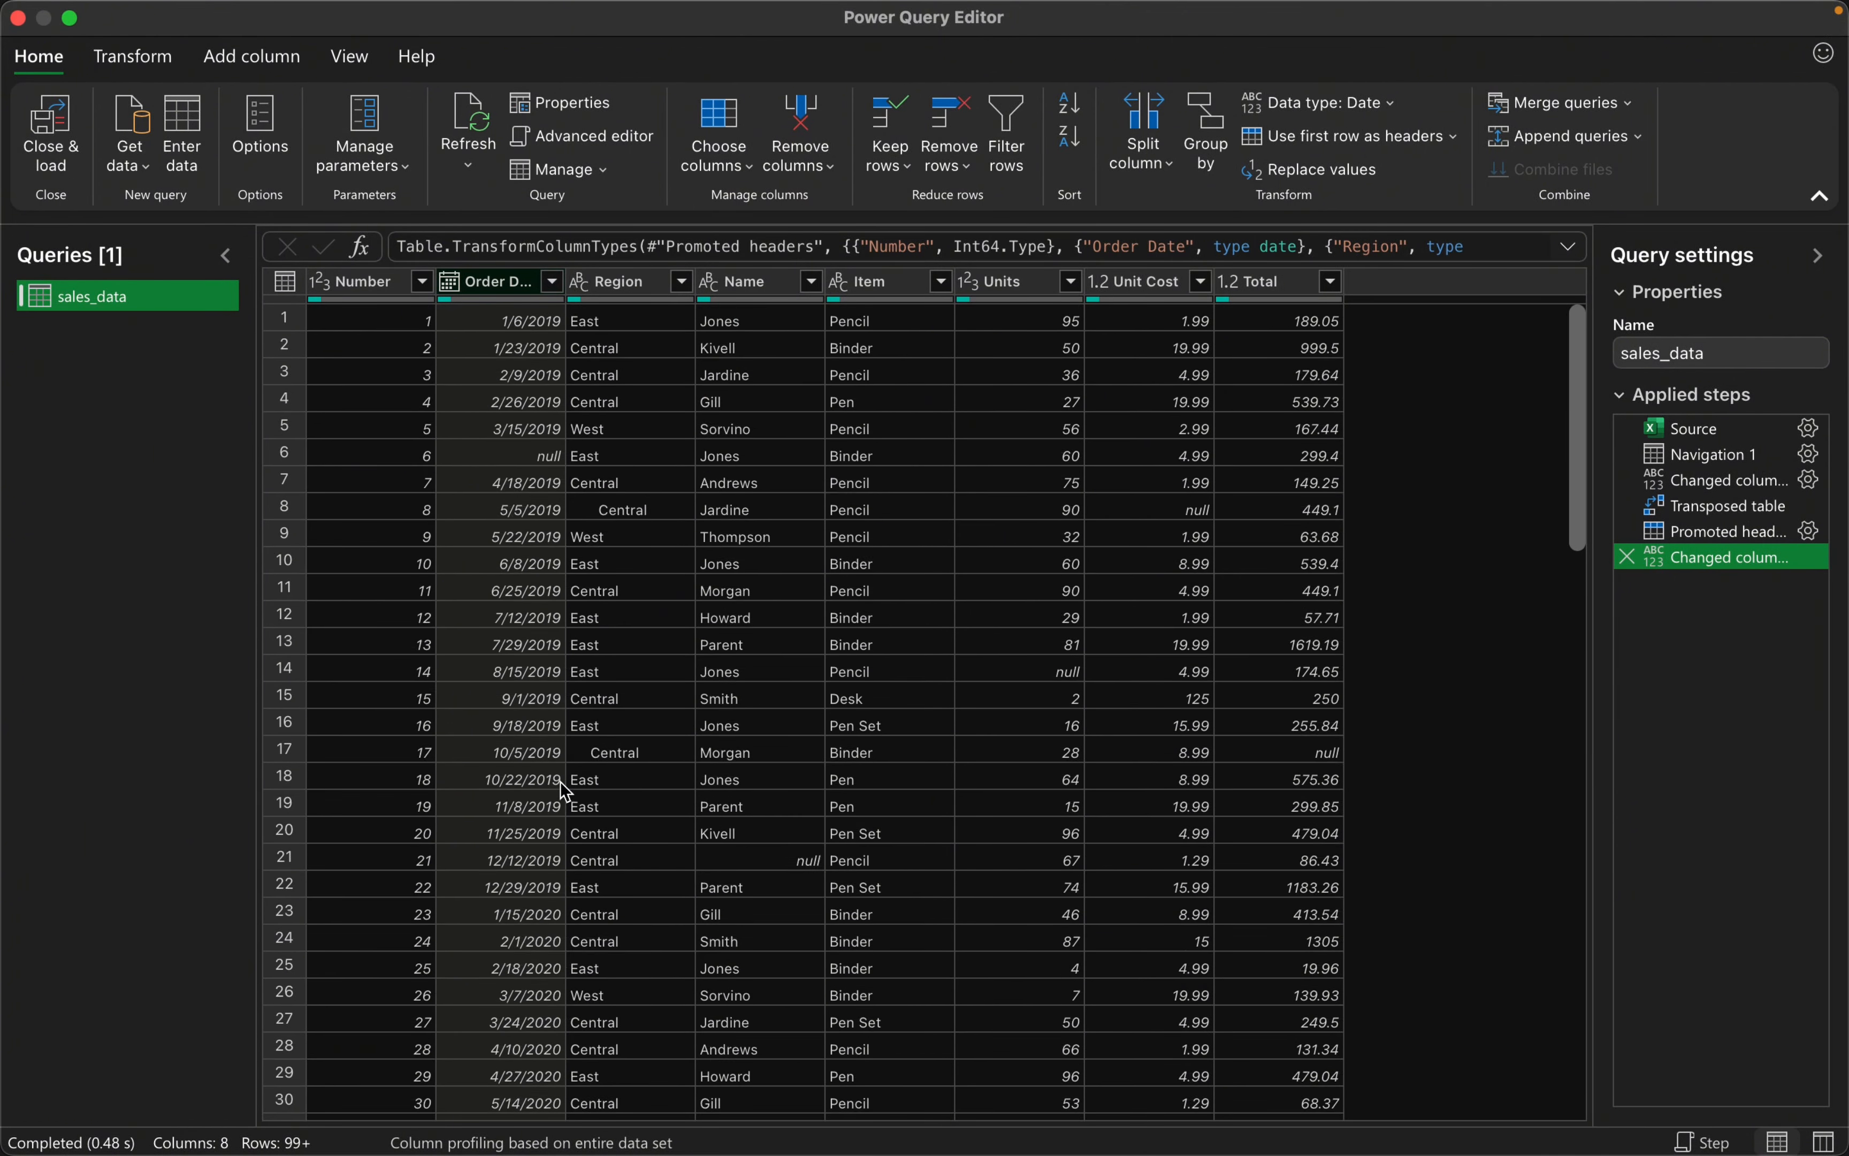
pyautogui.scroll(-15, 560, 782)
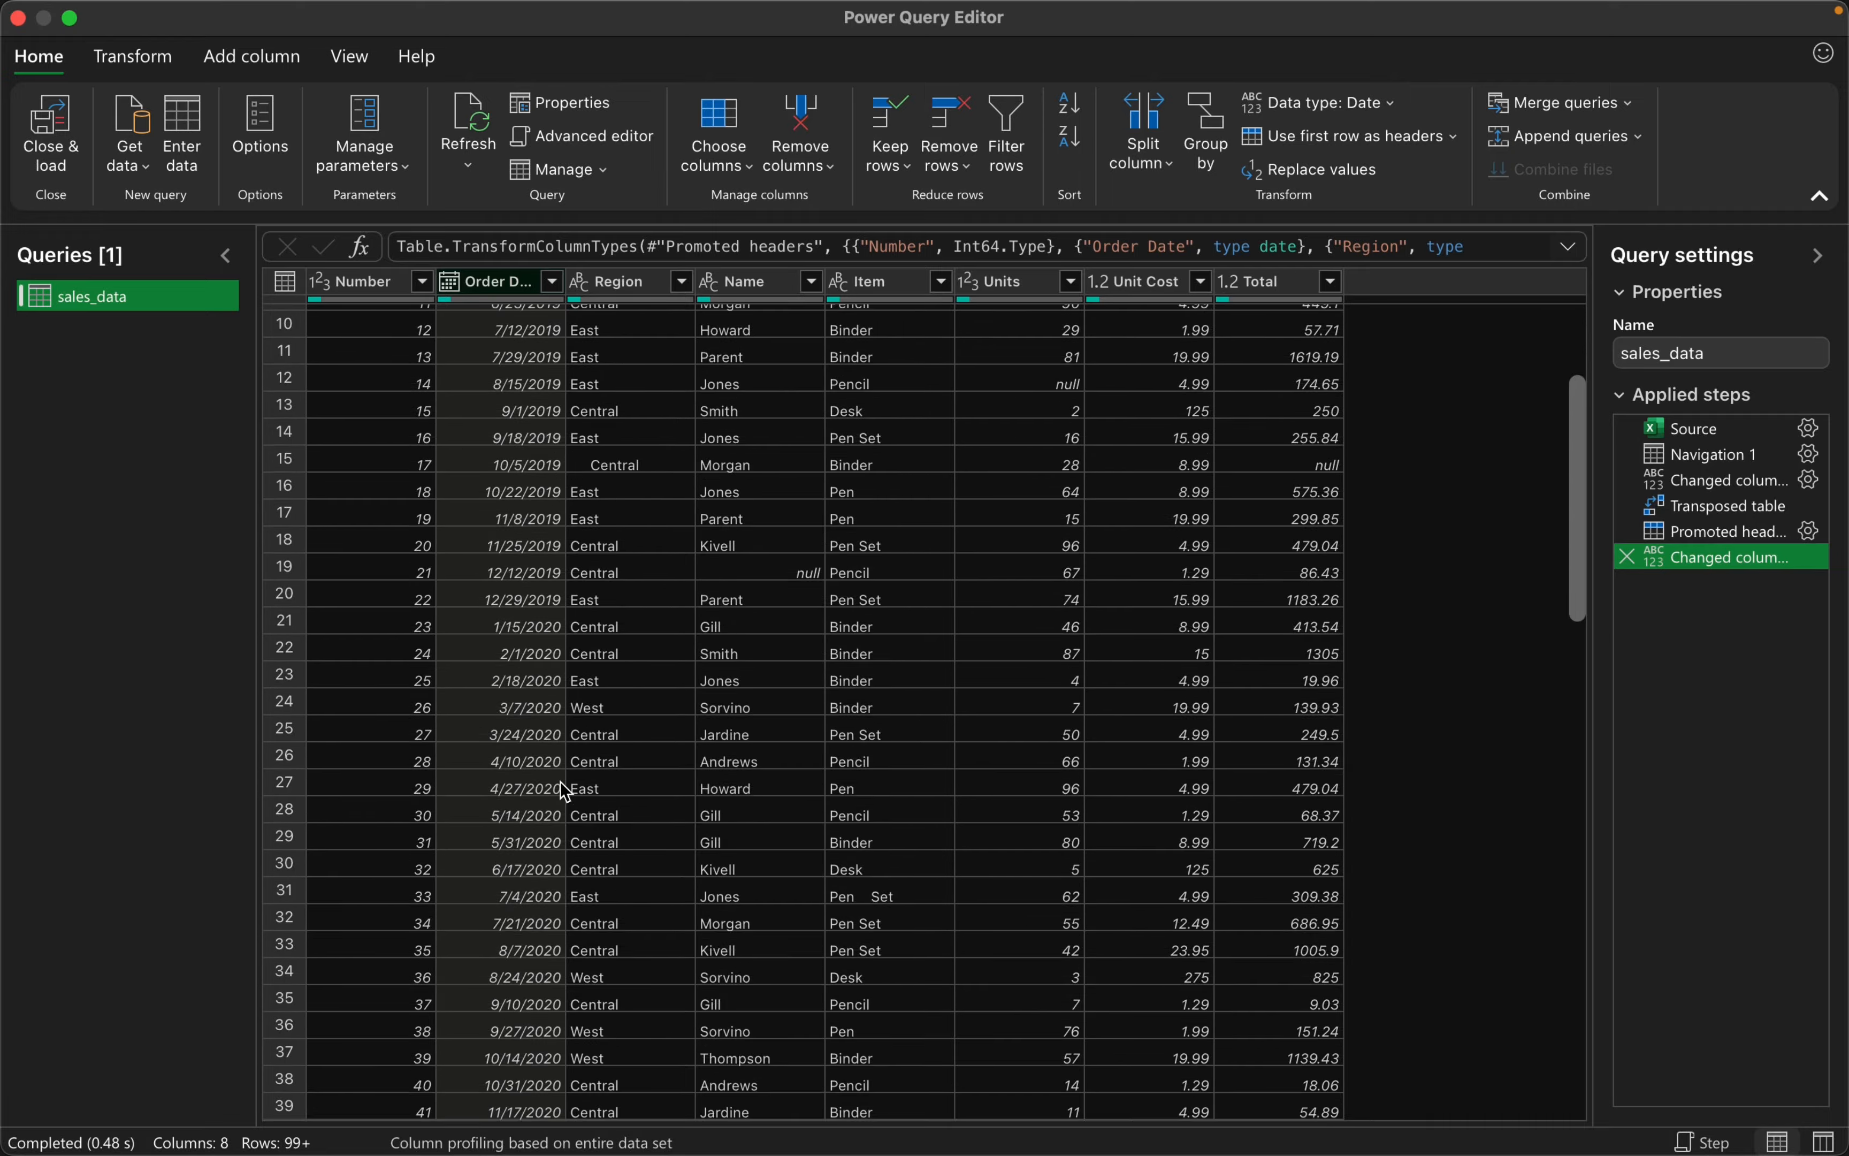
pyautogui.scroll(5, 561, 782)
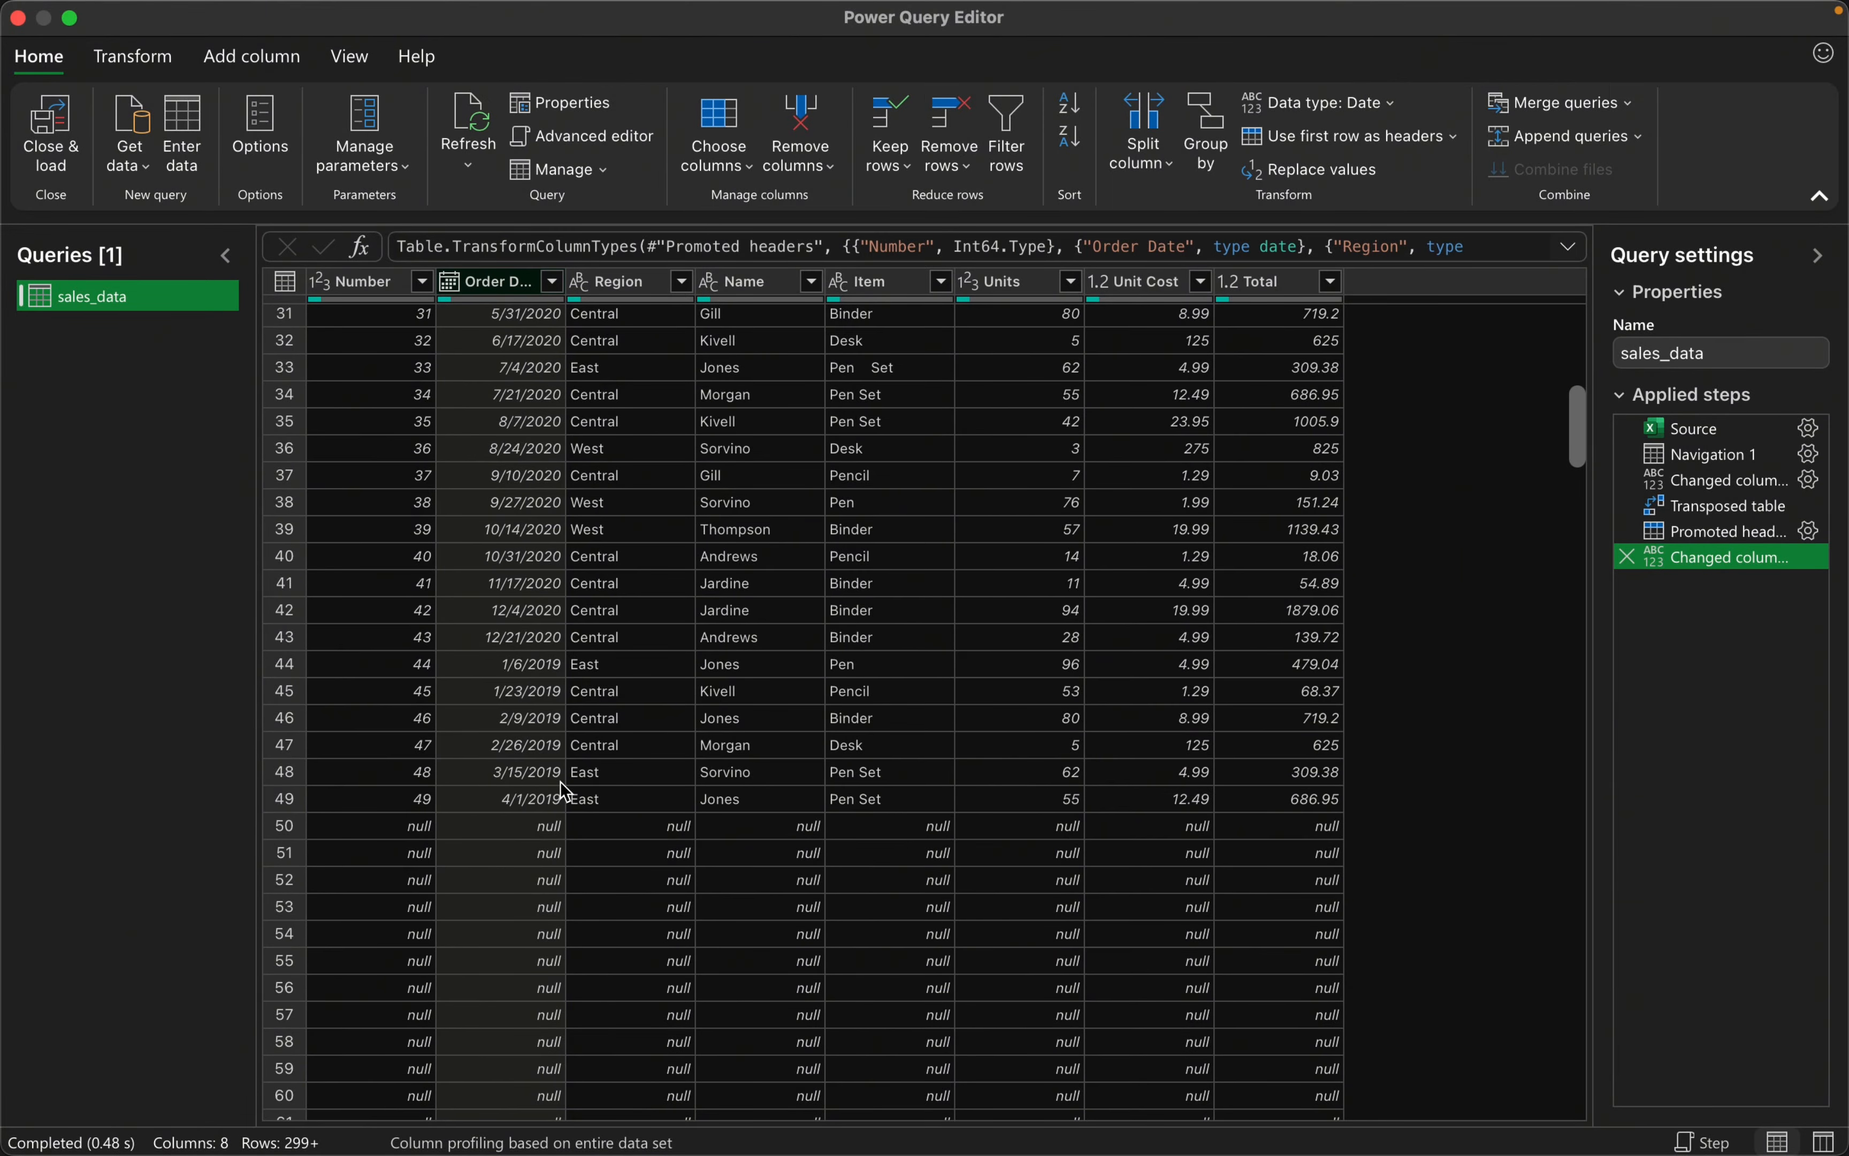
pyautogui.scroll(10, 560, 782)
pyautogui.scroll(-15, 561, 782)
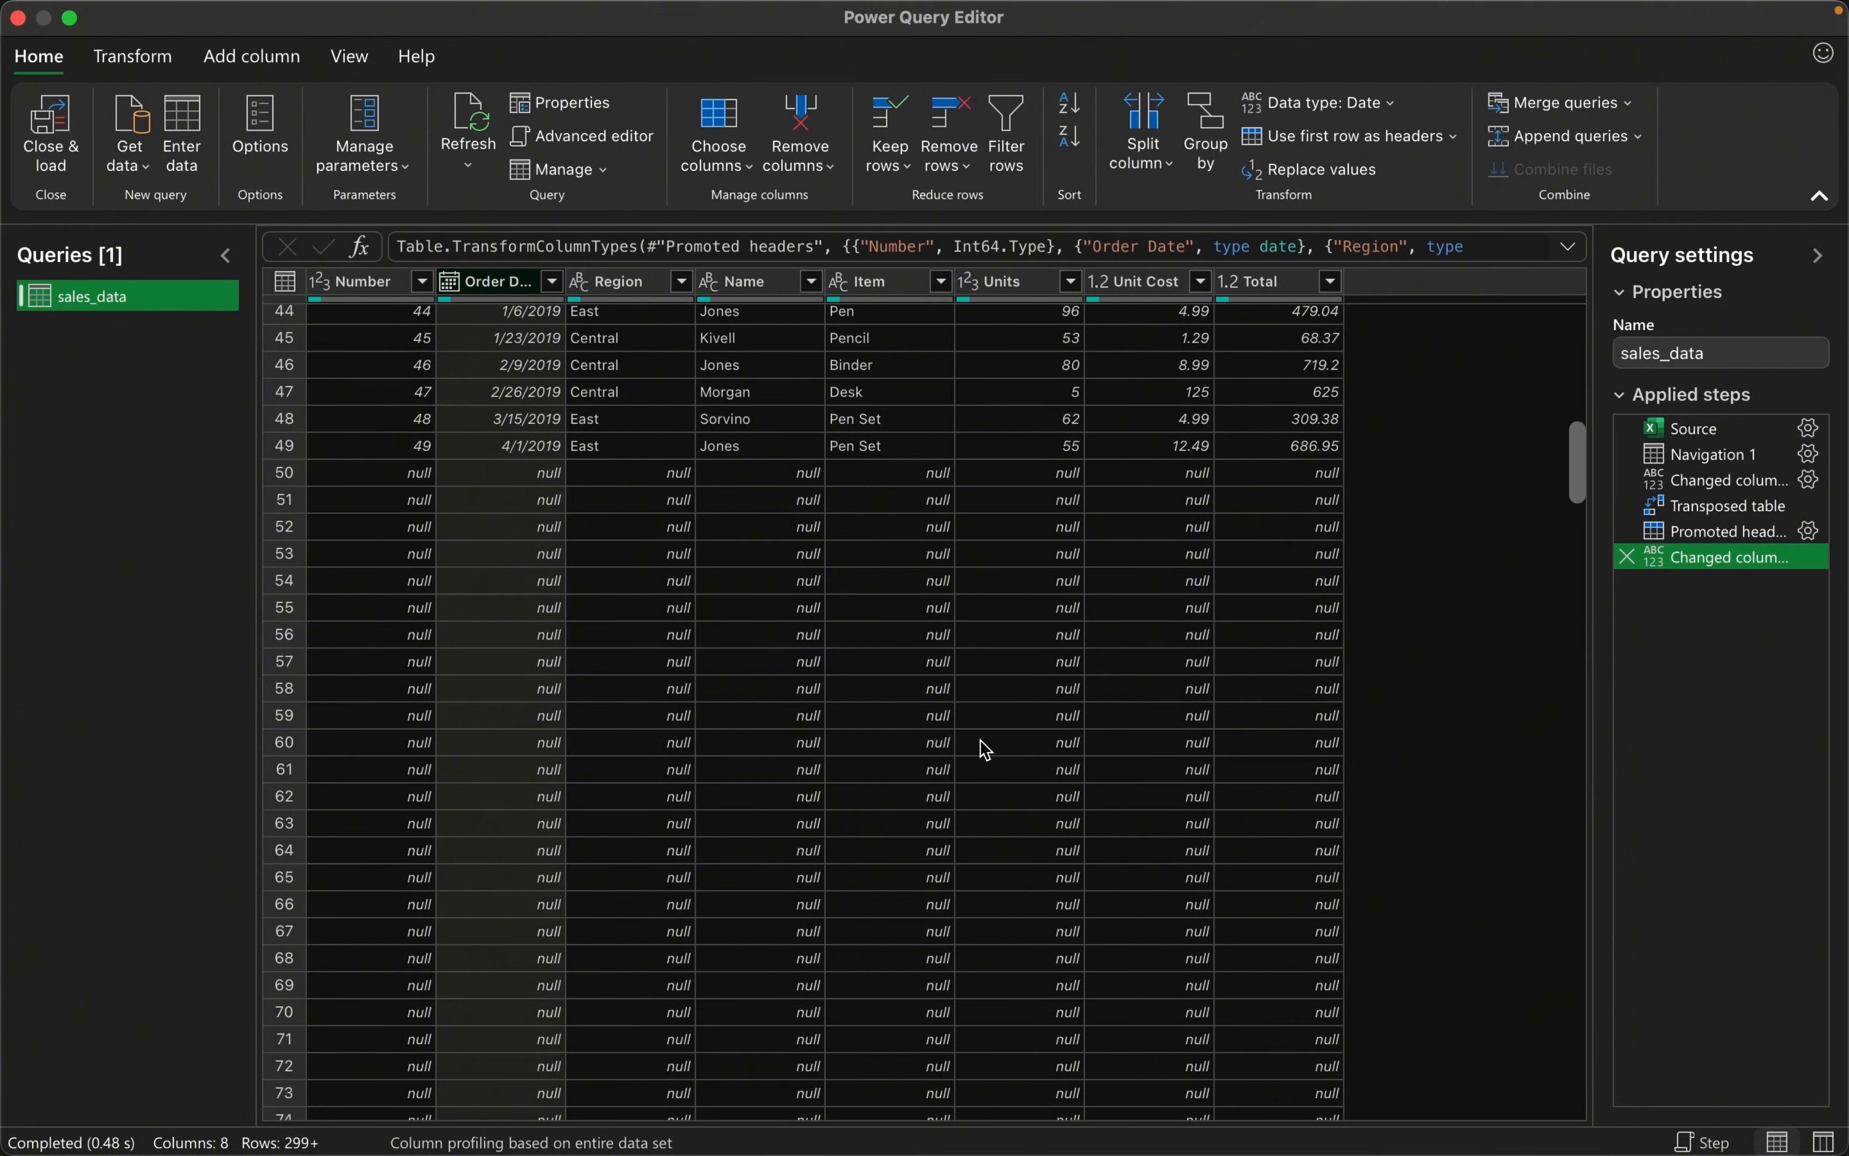
pyautogui.scroll(14, 529, 617)
pyautogui.scroll(1, 529, 617)
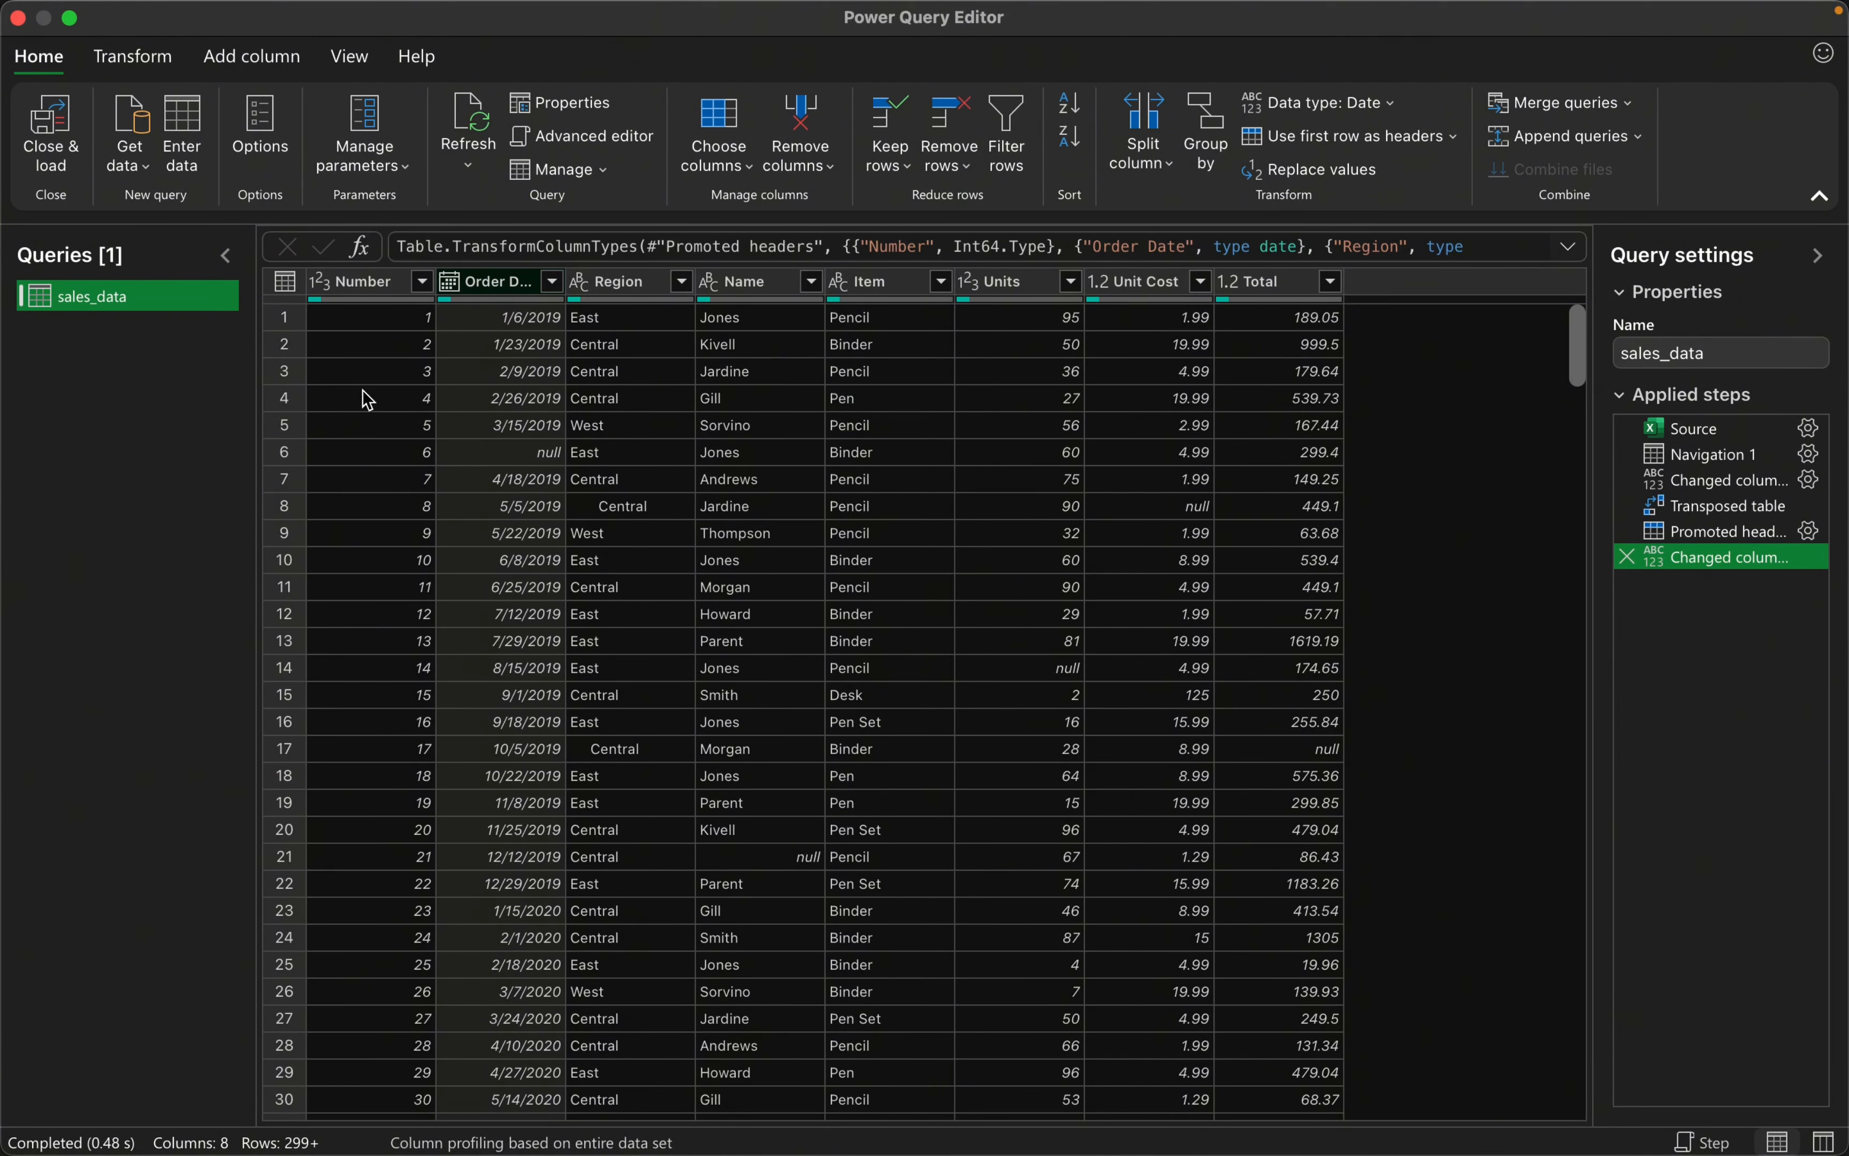
pyautogui.click(358, 290)
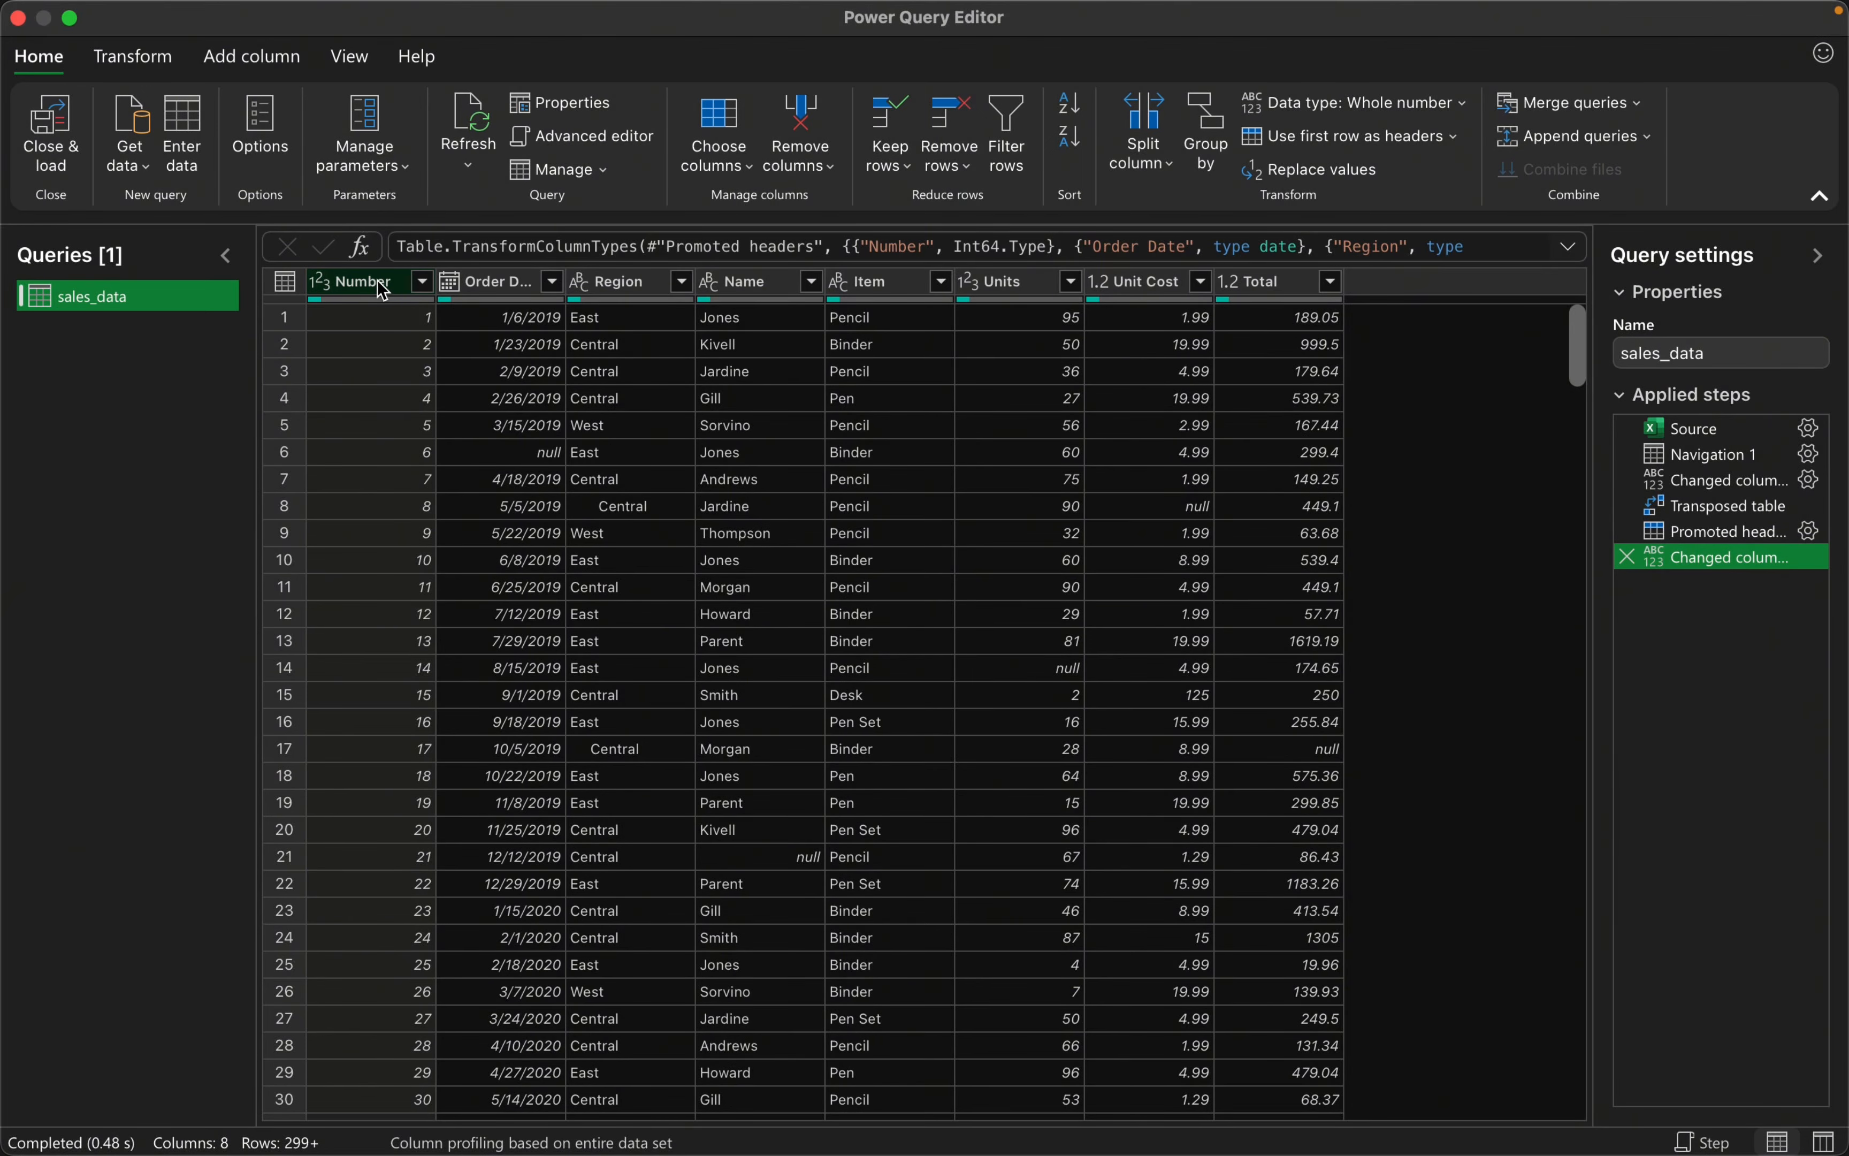
pyautogui.click(966, 167)
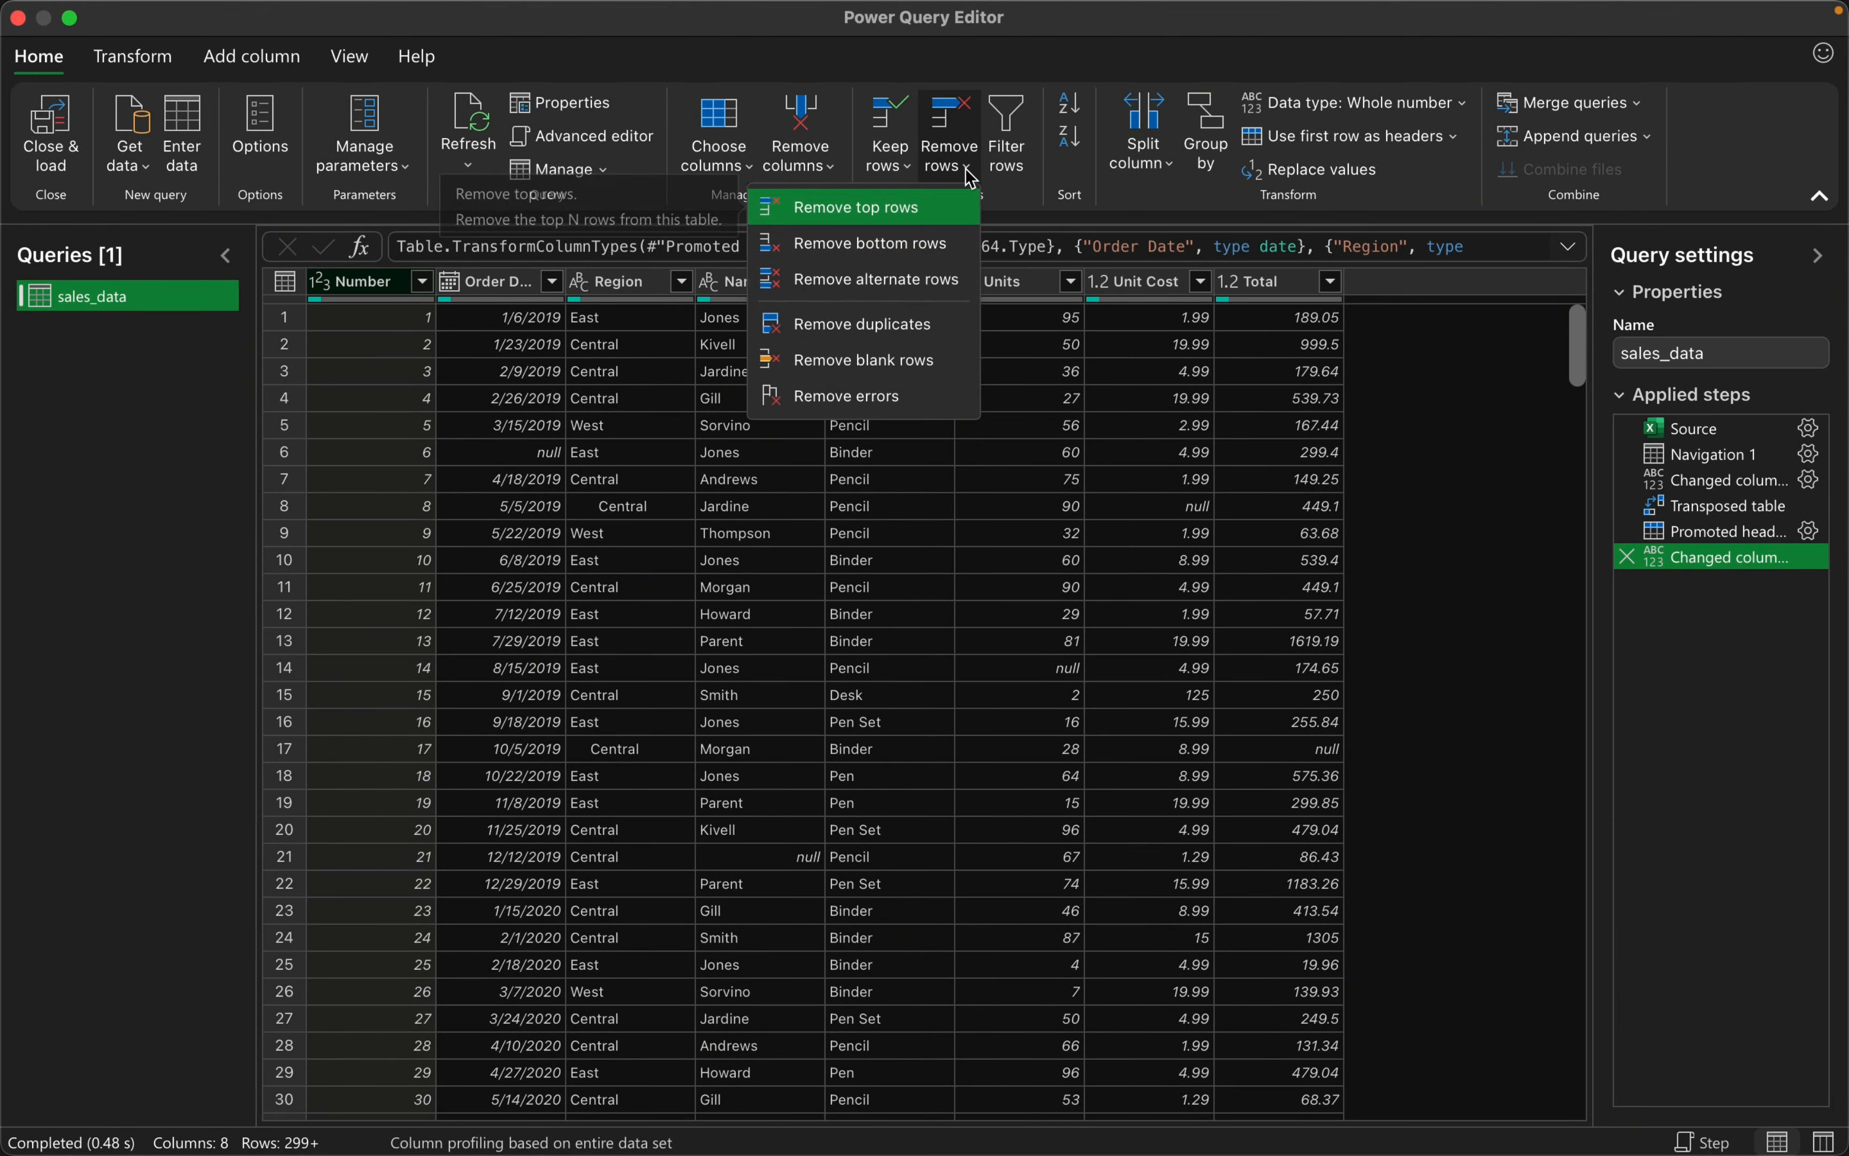
pyautogui.click(898, 252)
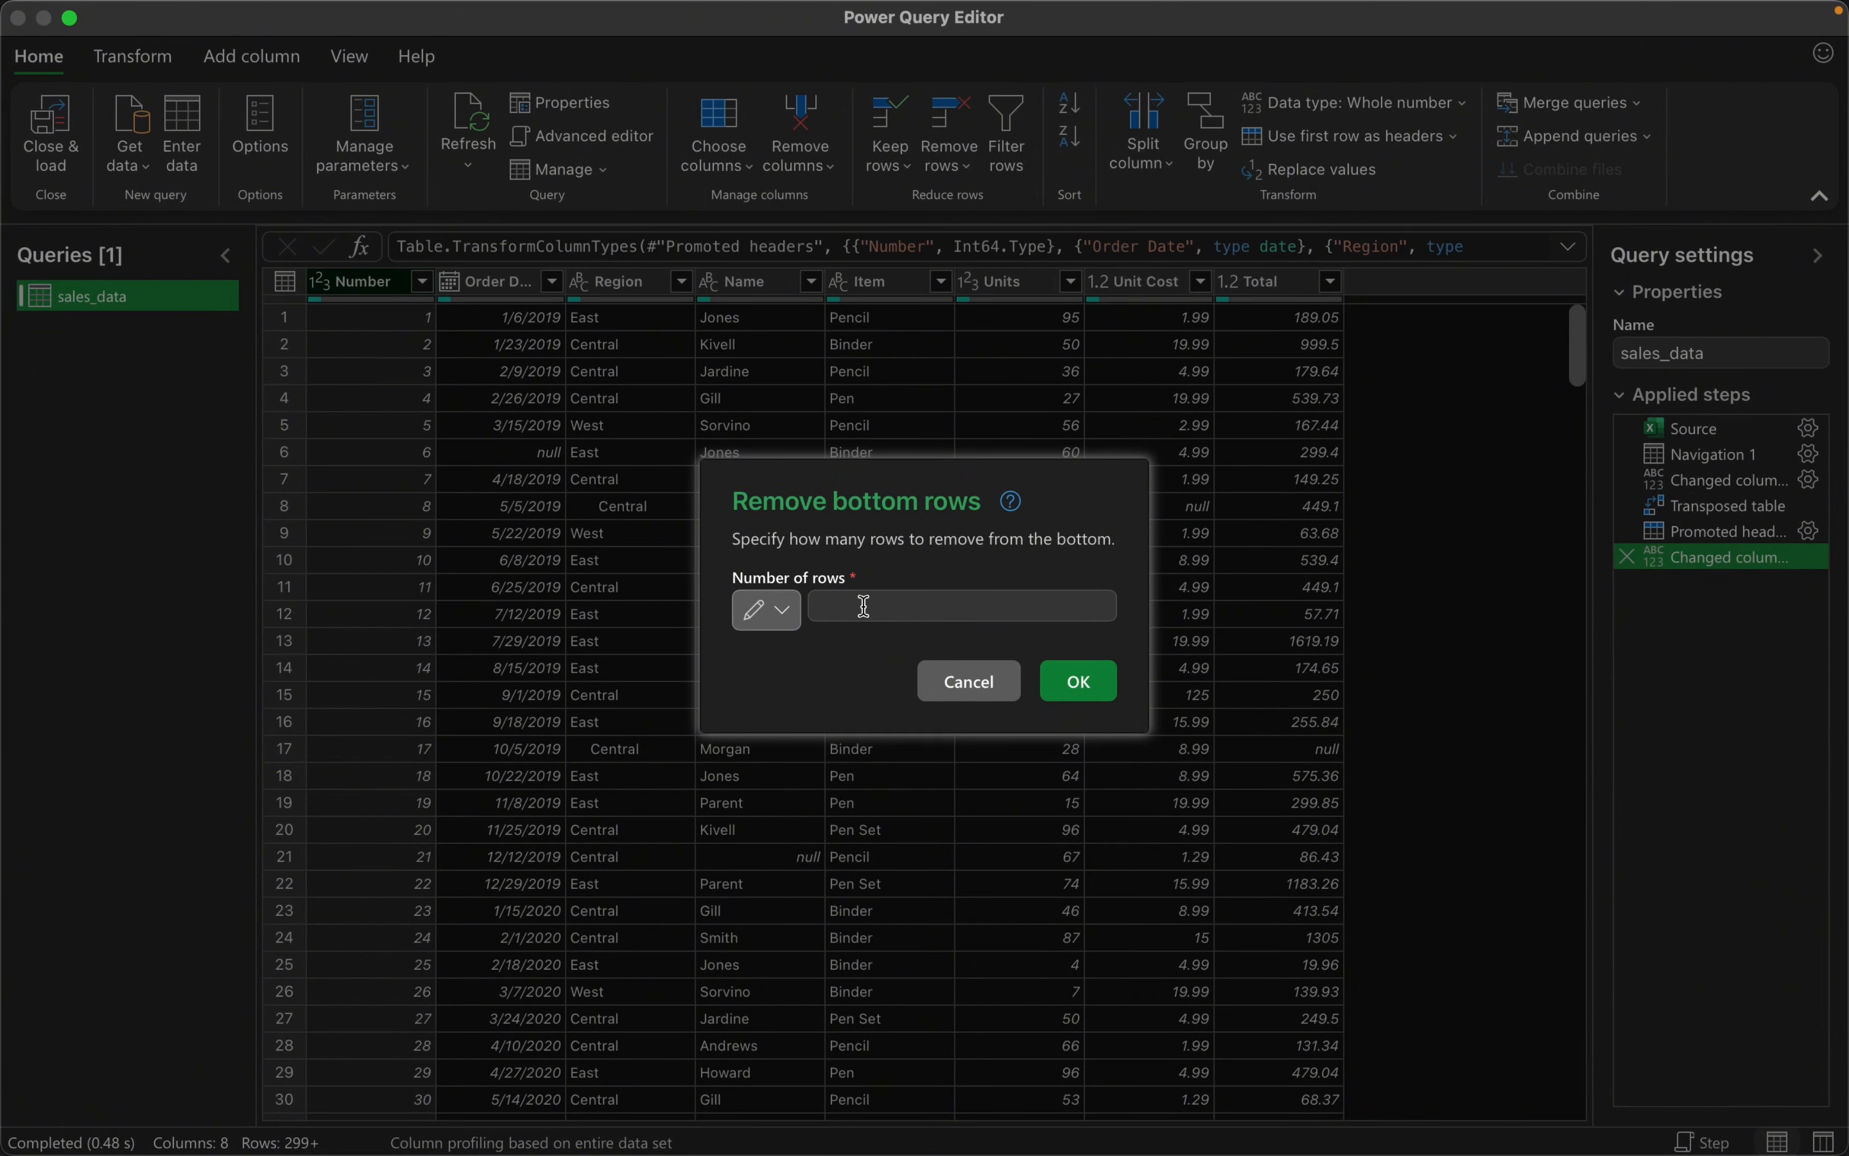
pyautogui.click(991, 701)
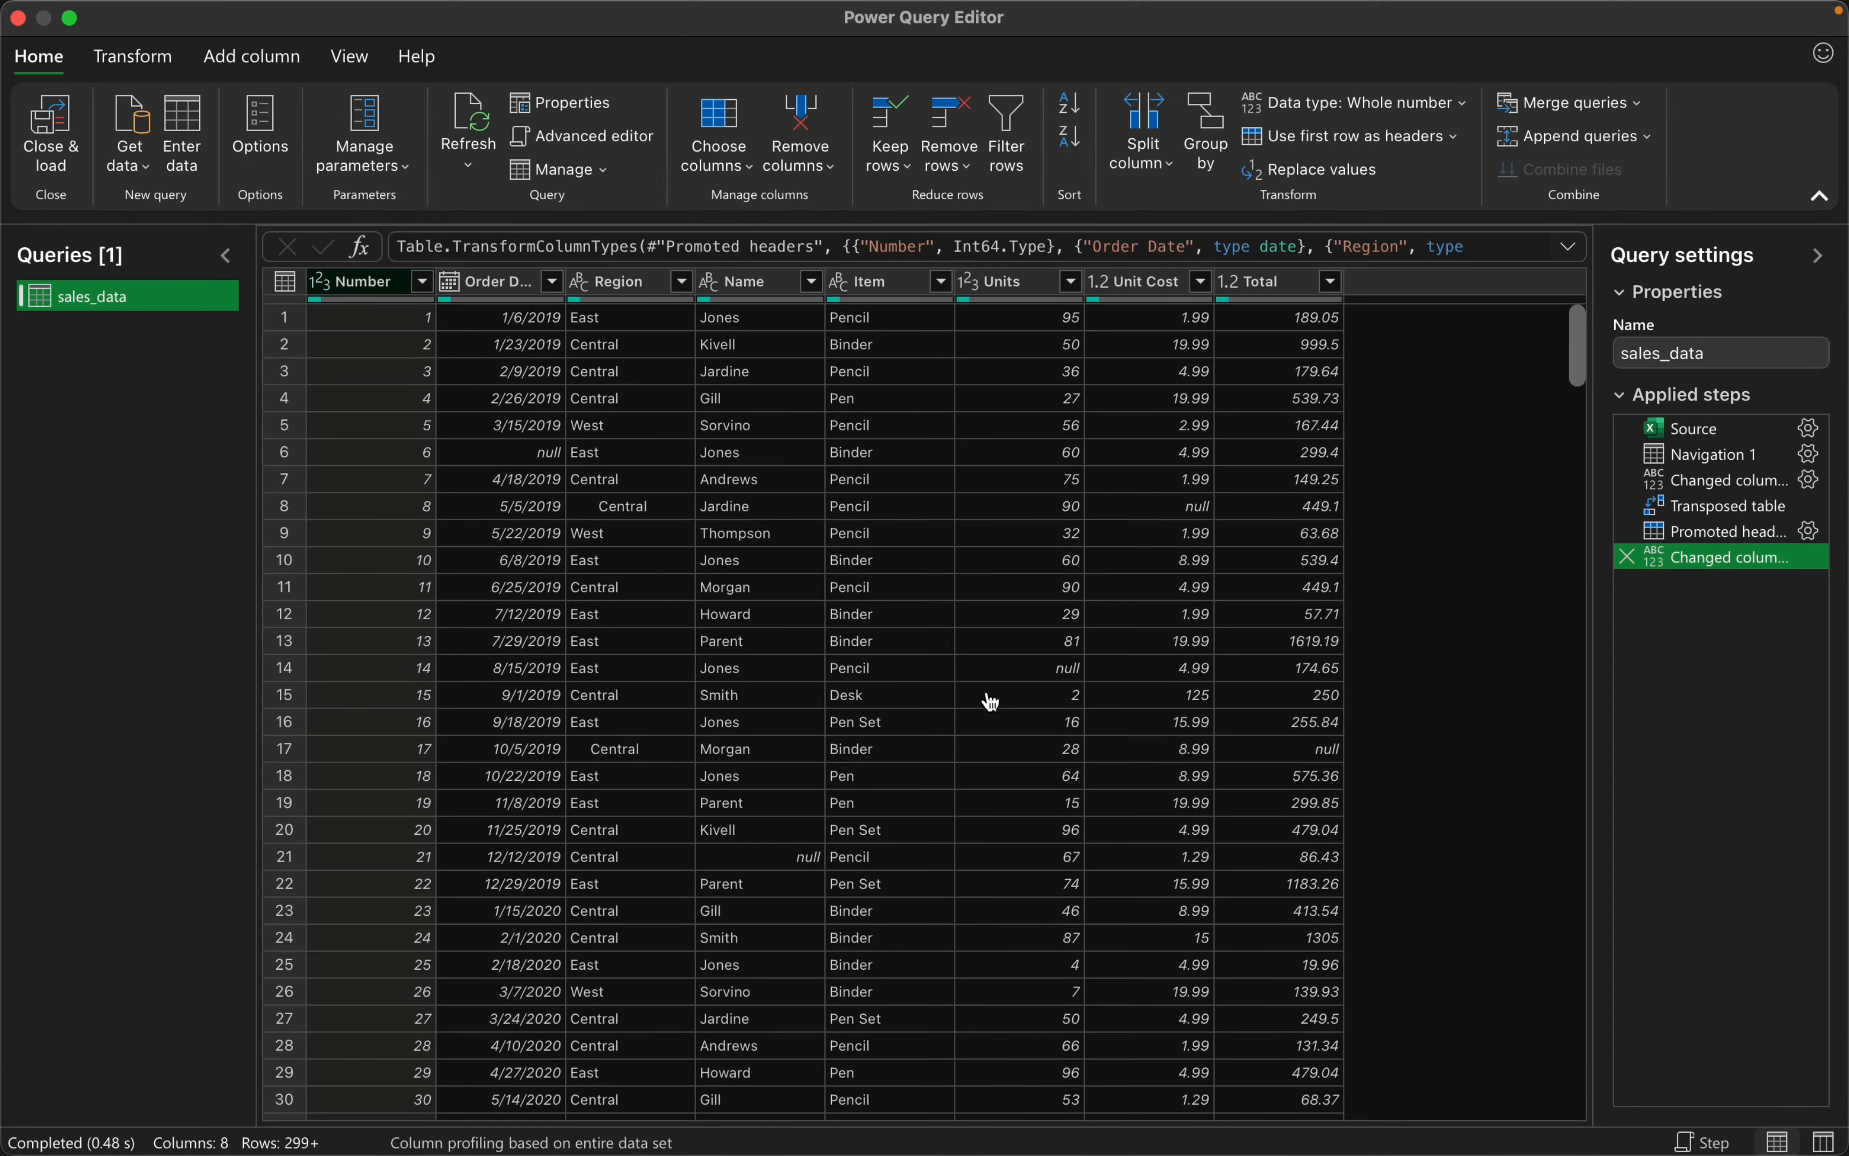
# - Check how far the blank records extend below the data and remove all blank rows from the sales_data table
pyautogui.scroll(-5, 731, 869)
pyautogui.scroll(-5, 732, 868)
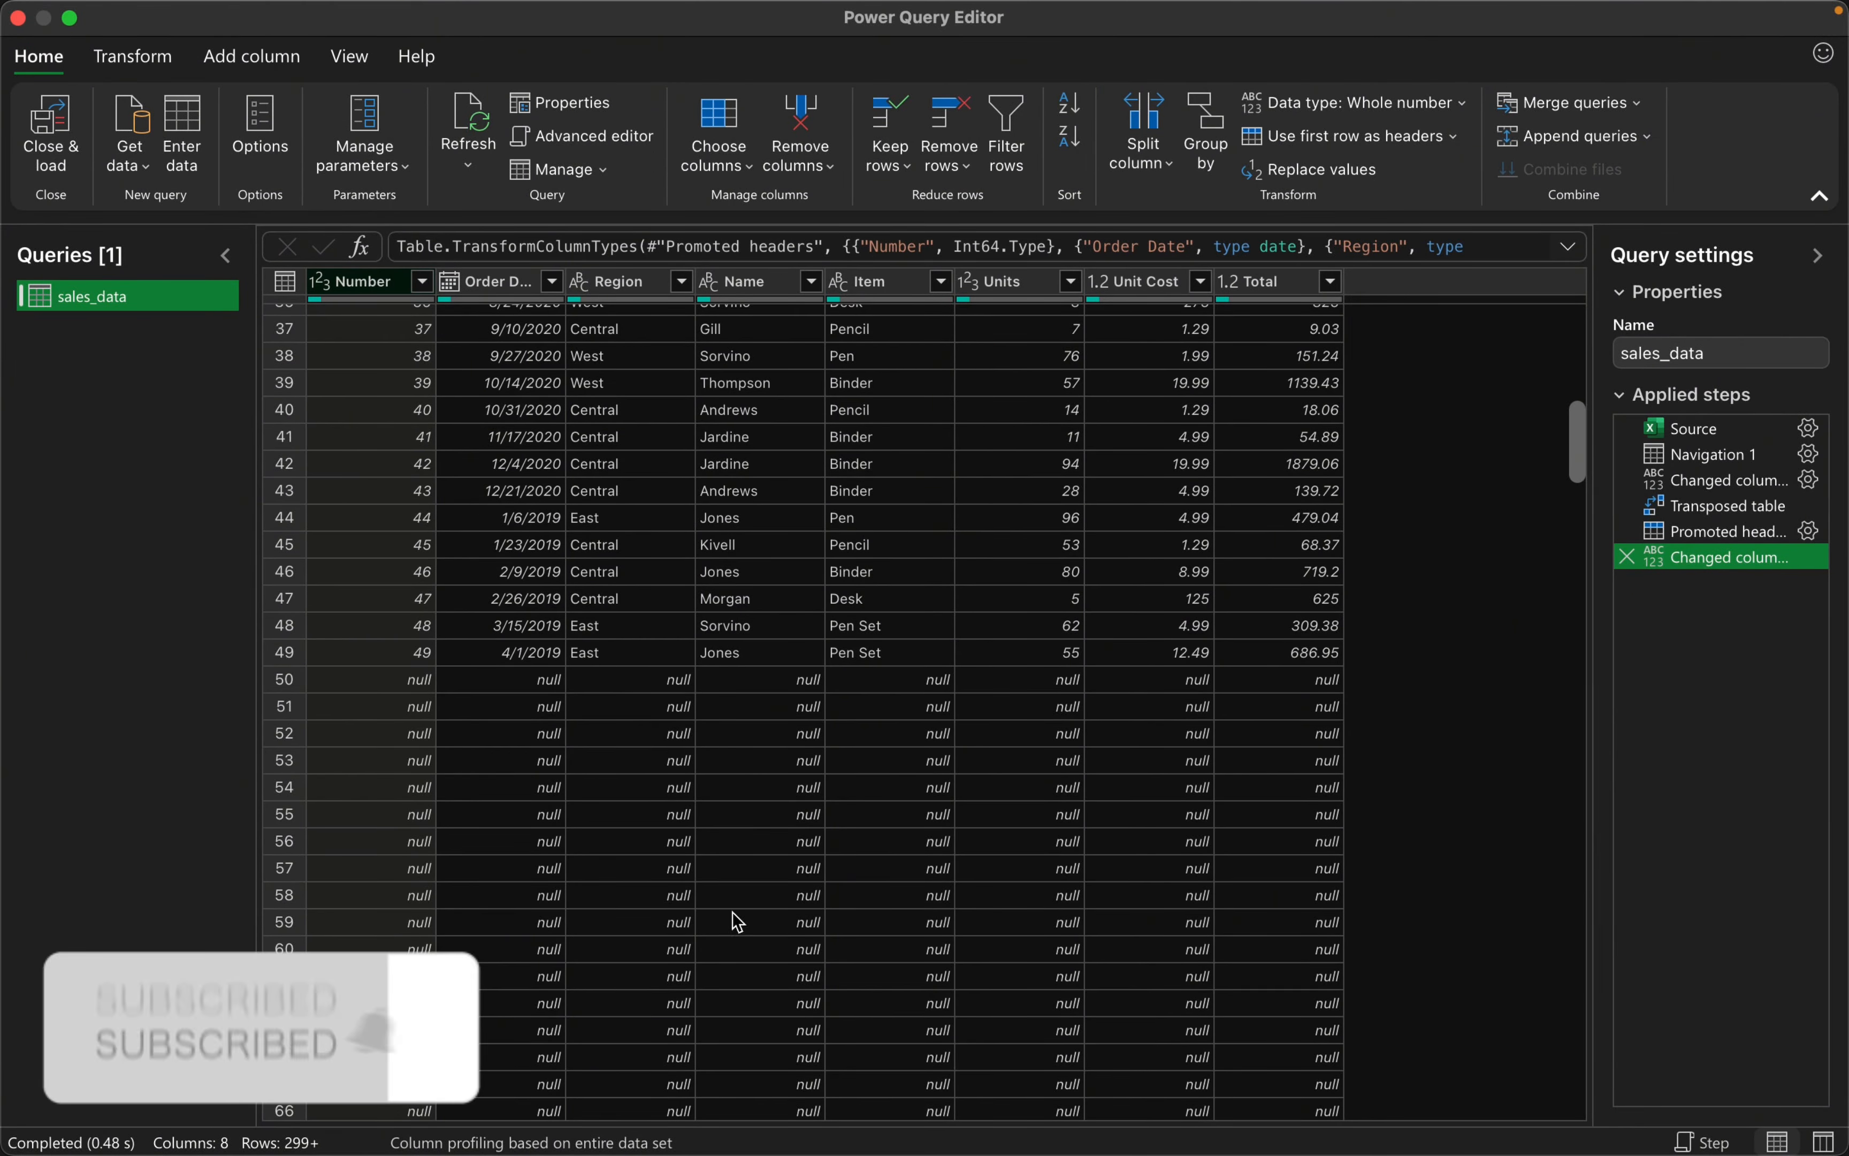
pyautogui.scroll(-12, 750, 958)
pyautogui.scroll(-20, 749, 958)
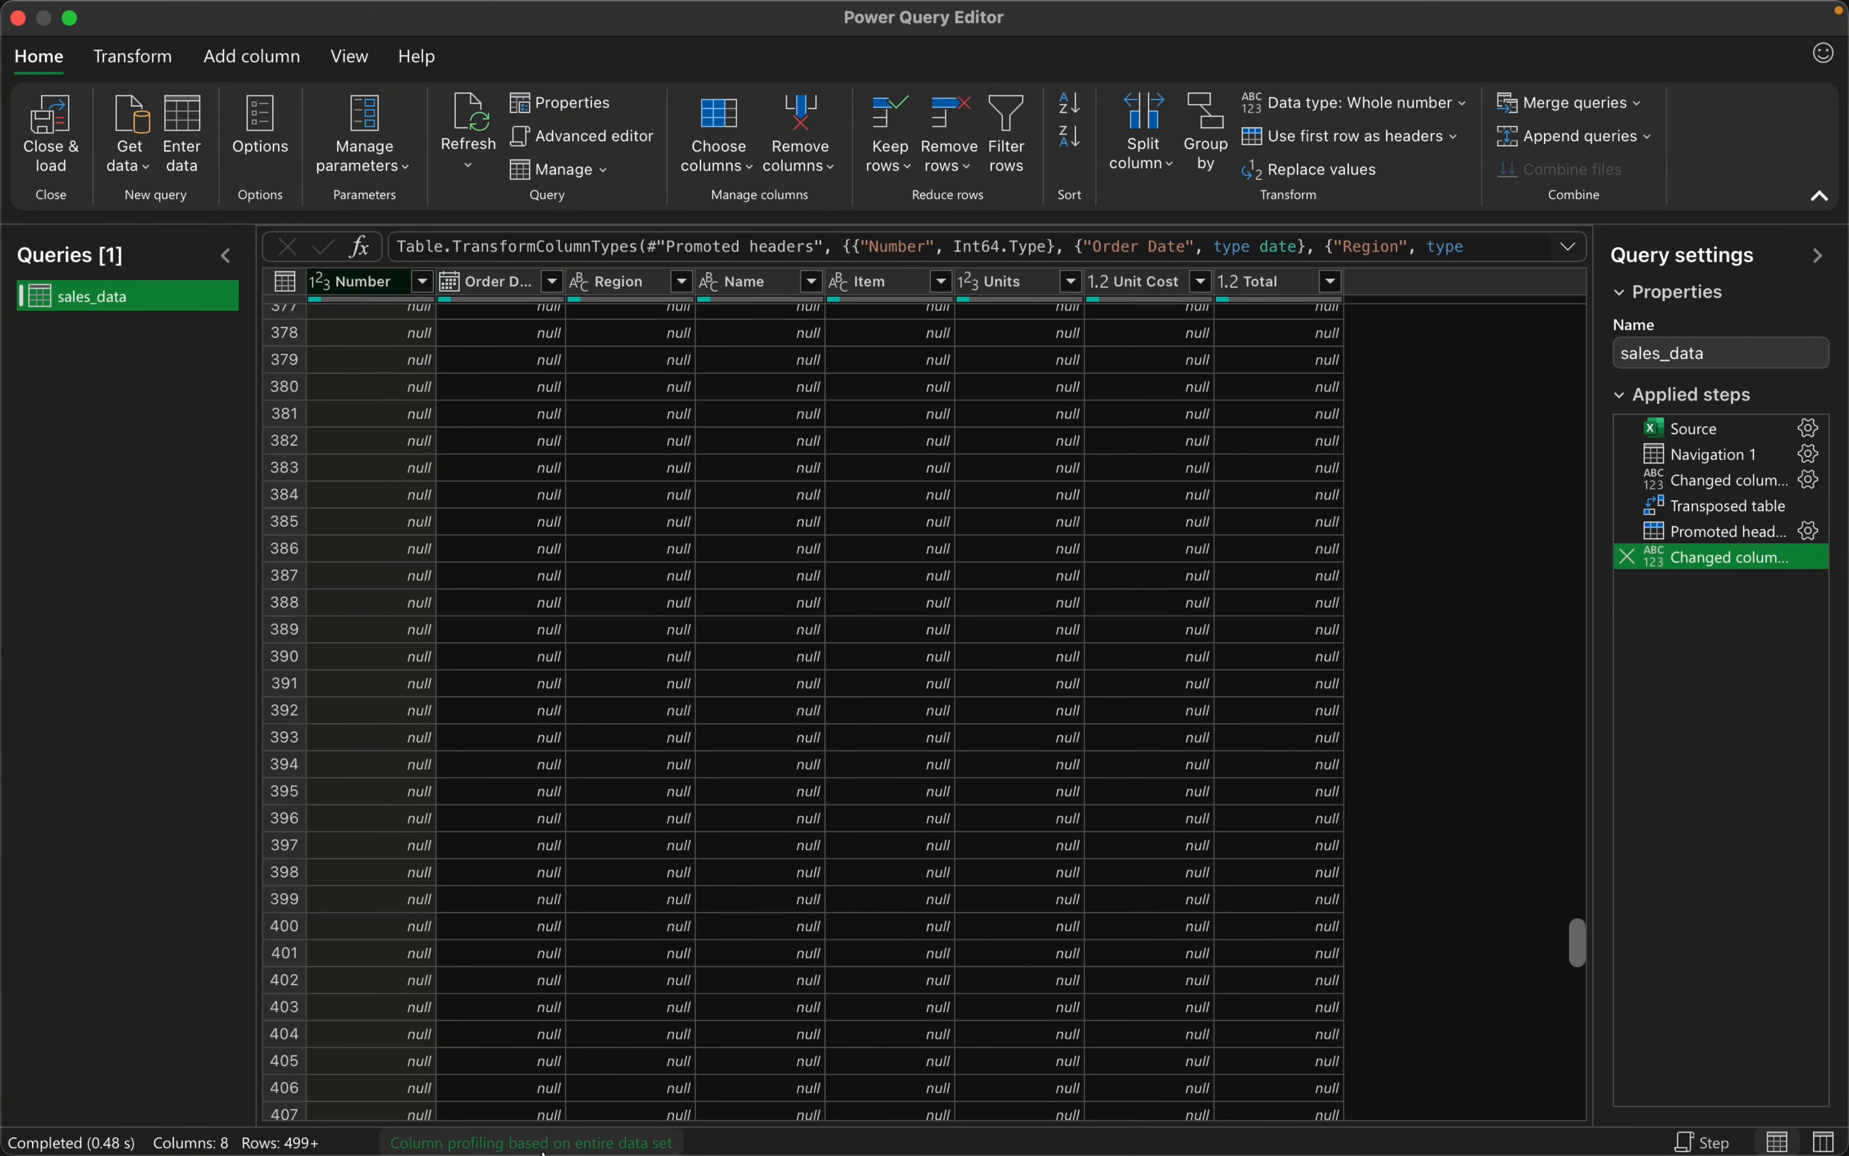
pyautogui.scroll(11, 584, 848)
pyautogui.scroll(20, 584, 849)
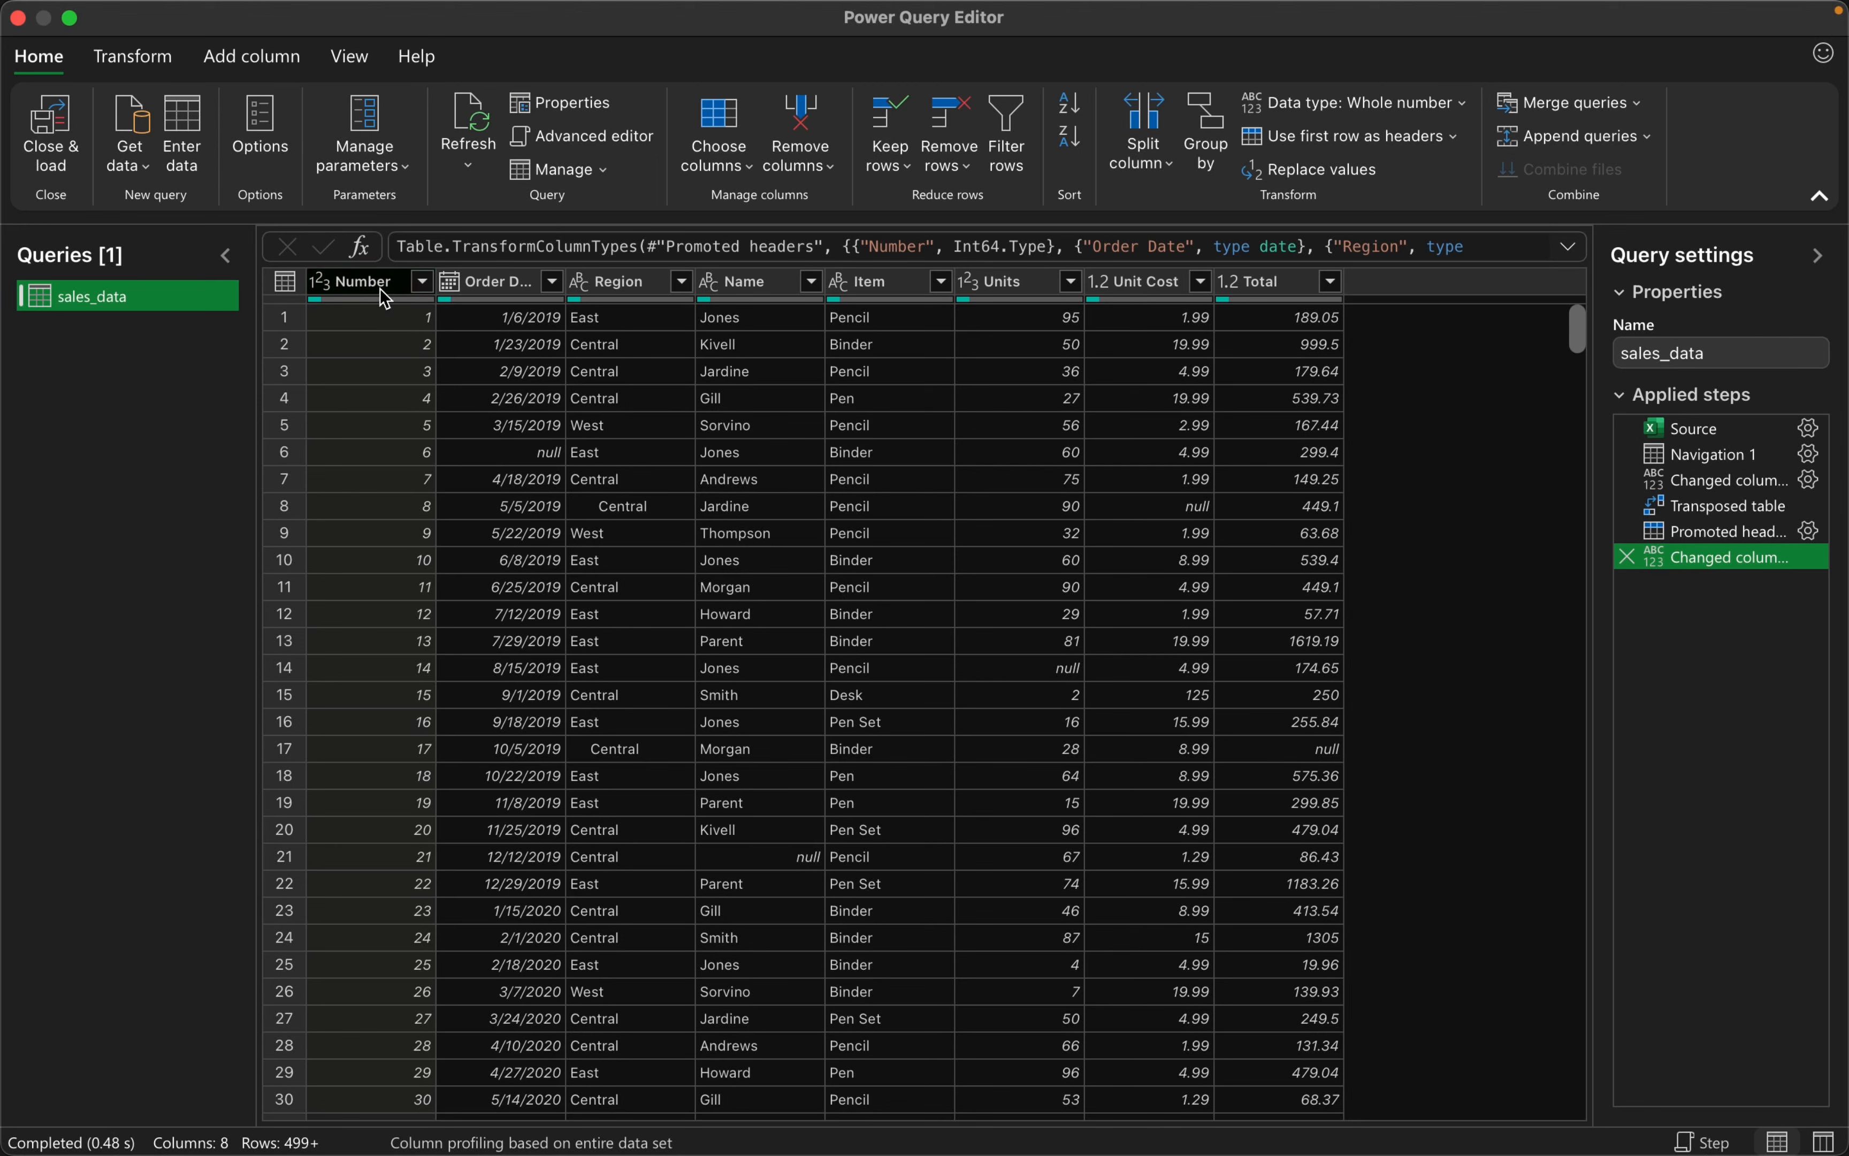
pyautogui.click(968, 163)
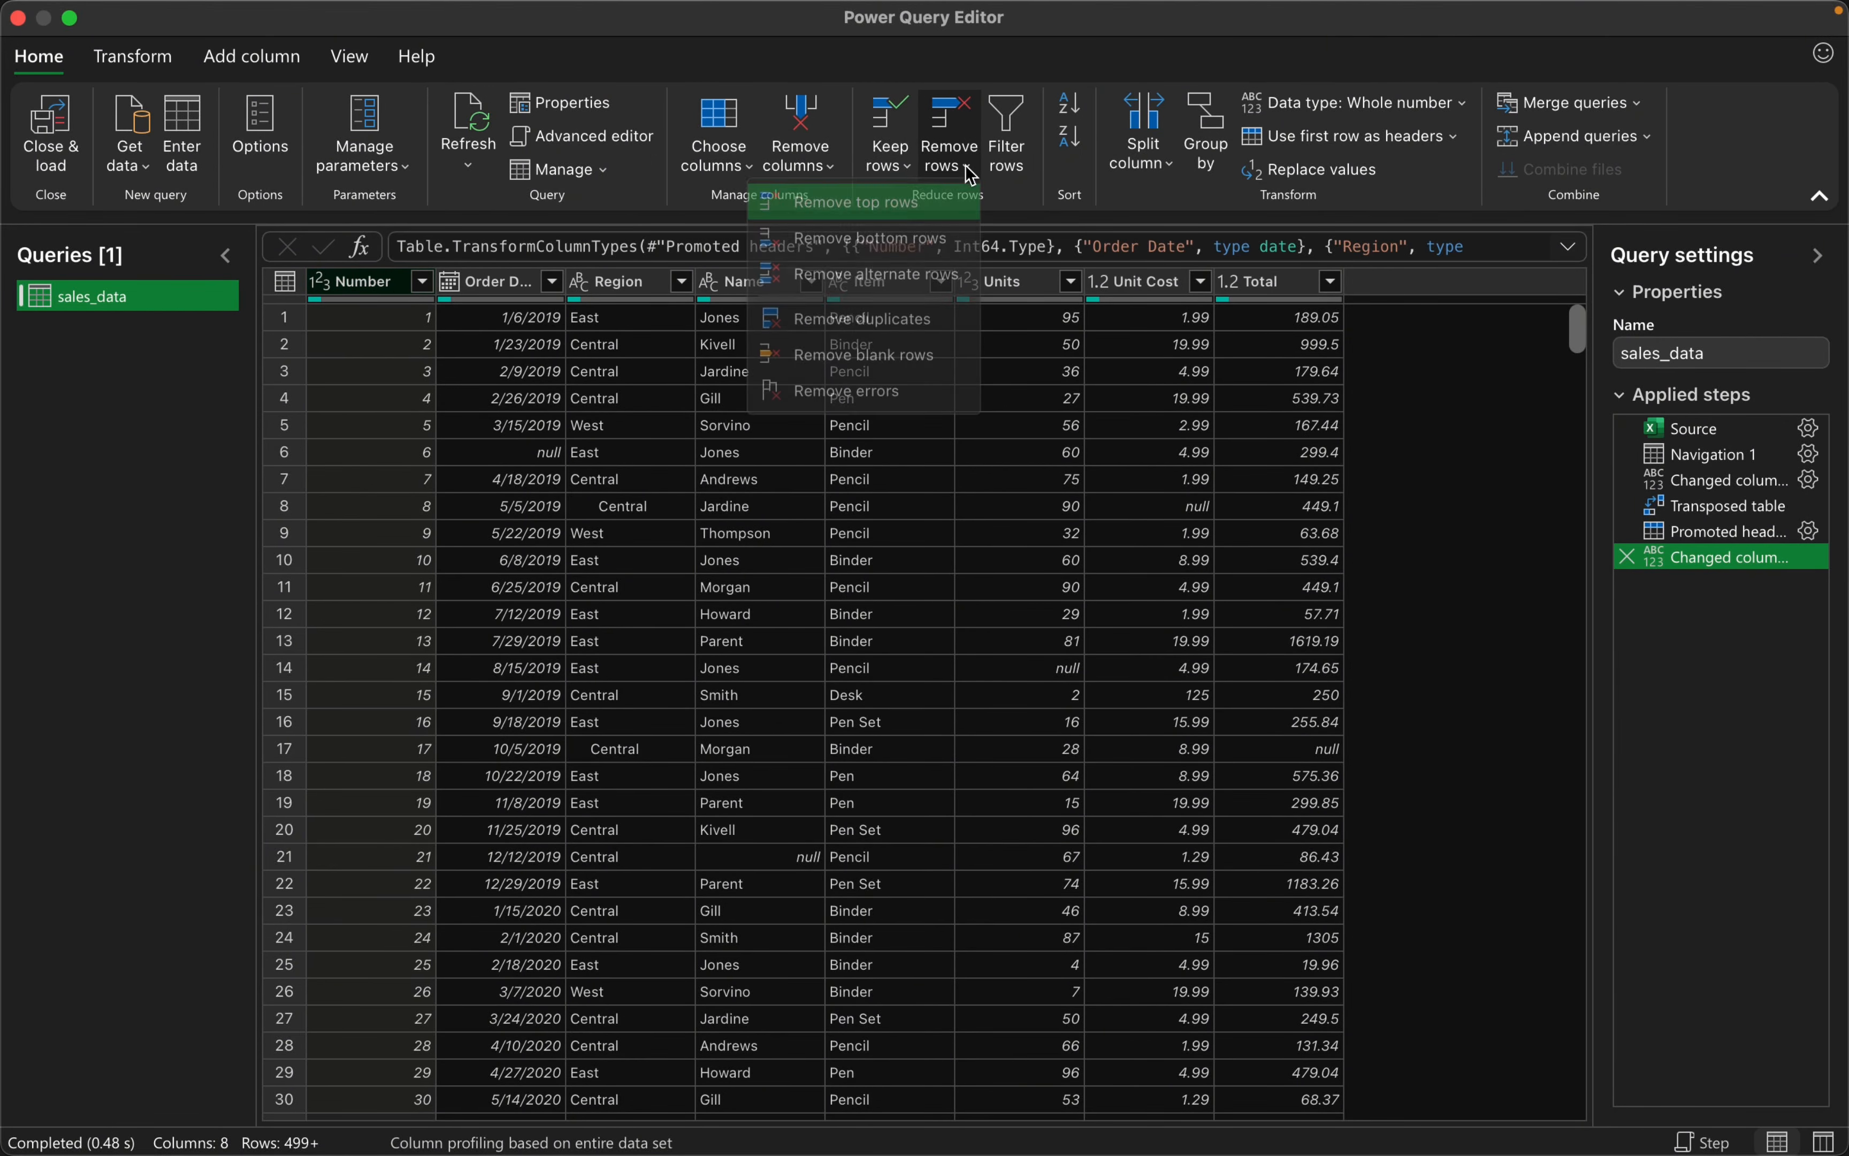
pyautogui.click(923, 376)
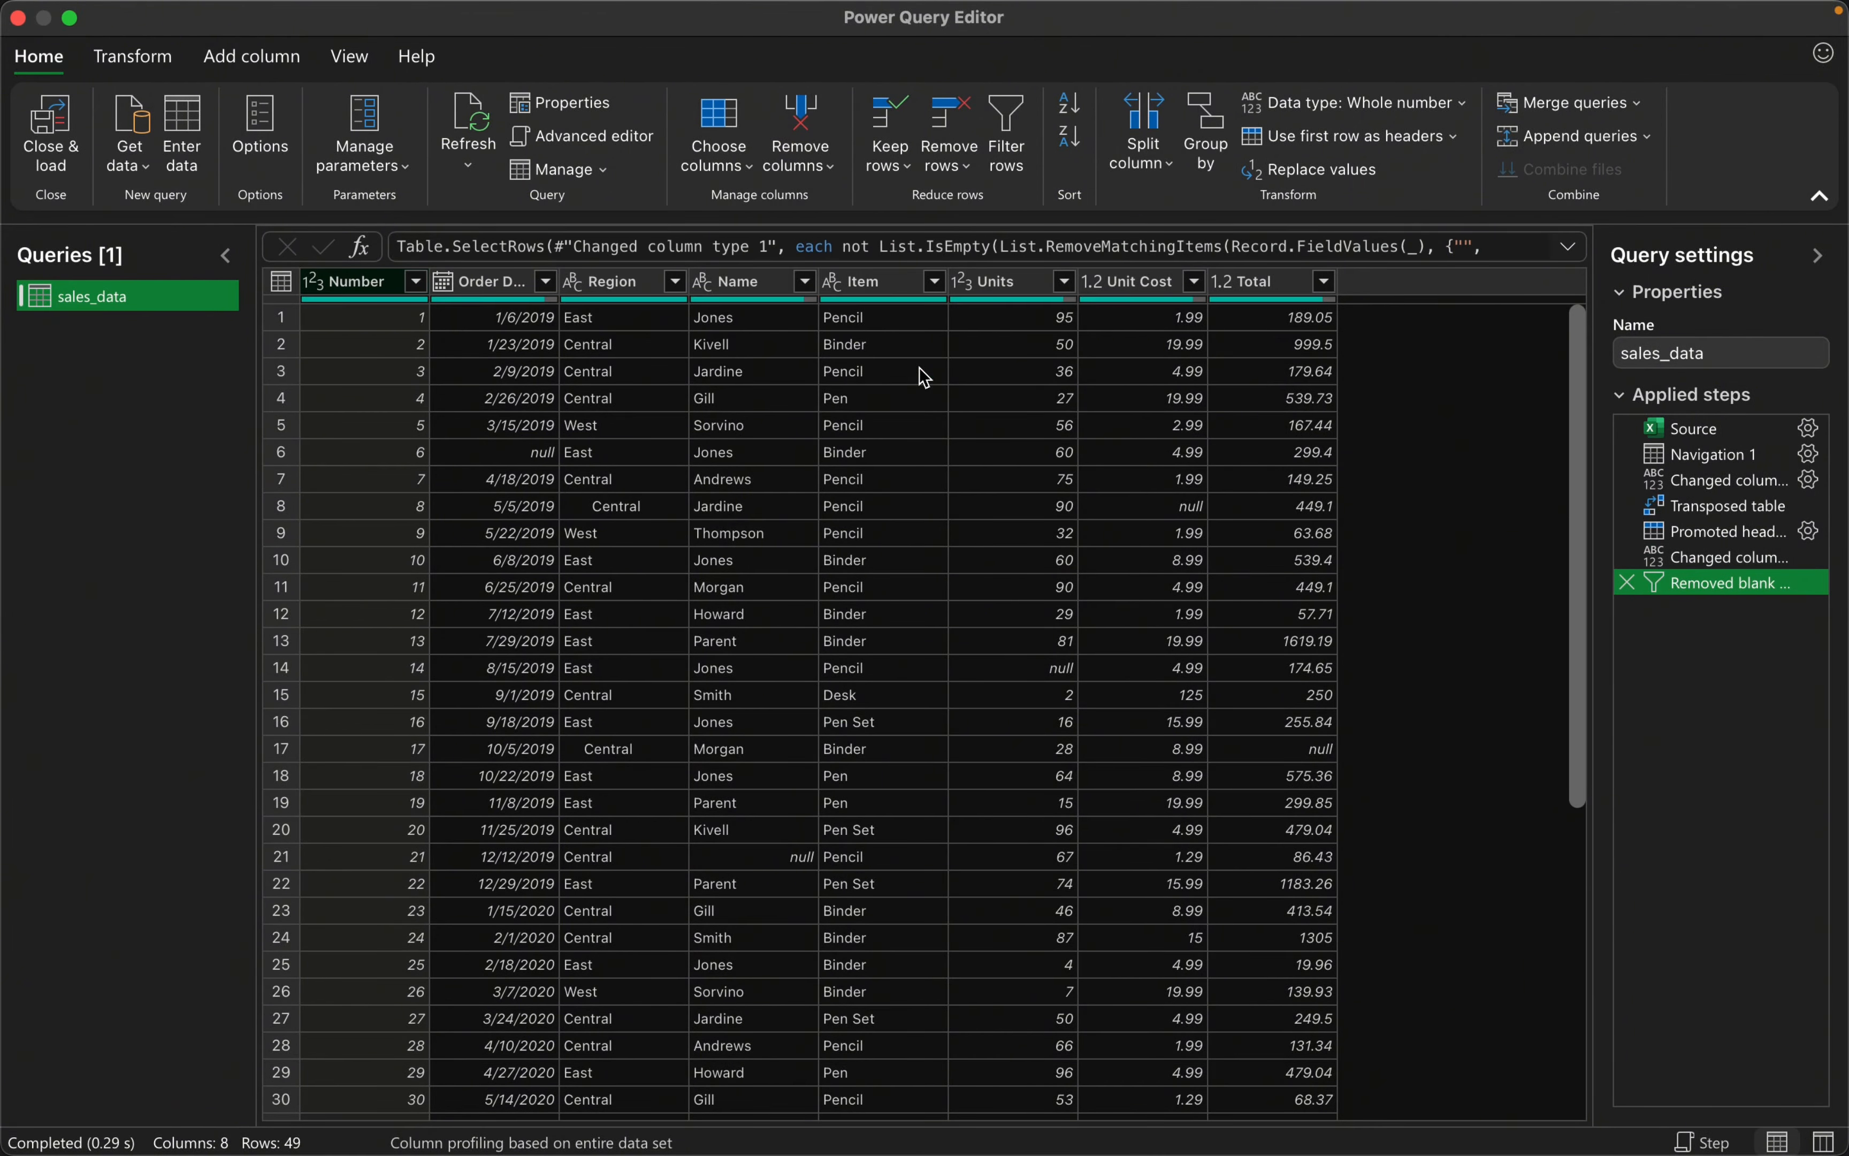
# - Show column quality details for all columns, previewing the column value distribution and hiding it again
pyautogui.scroll(-6, 396, 747)
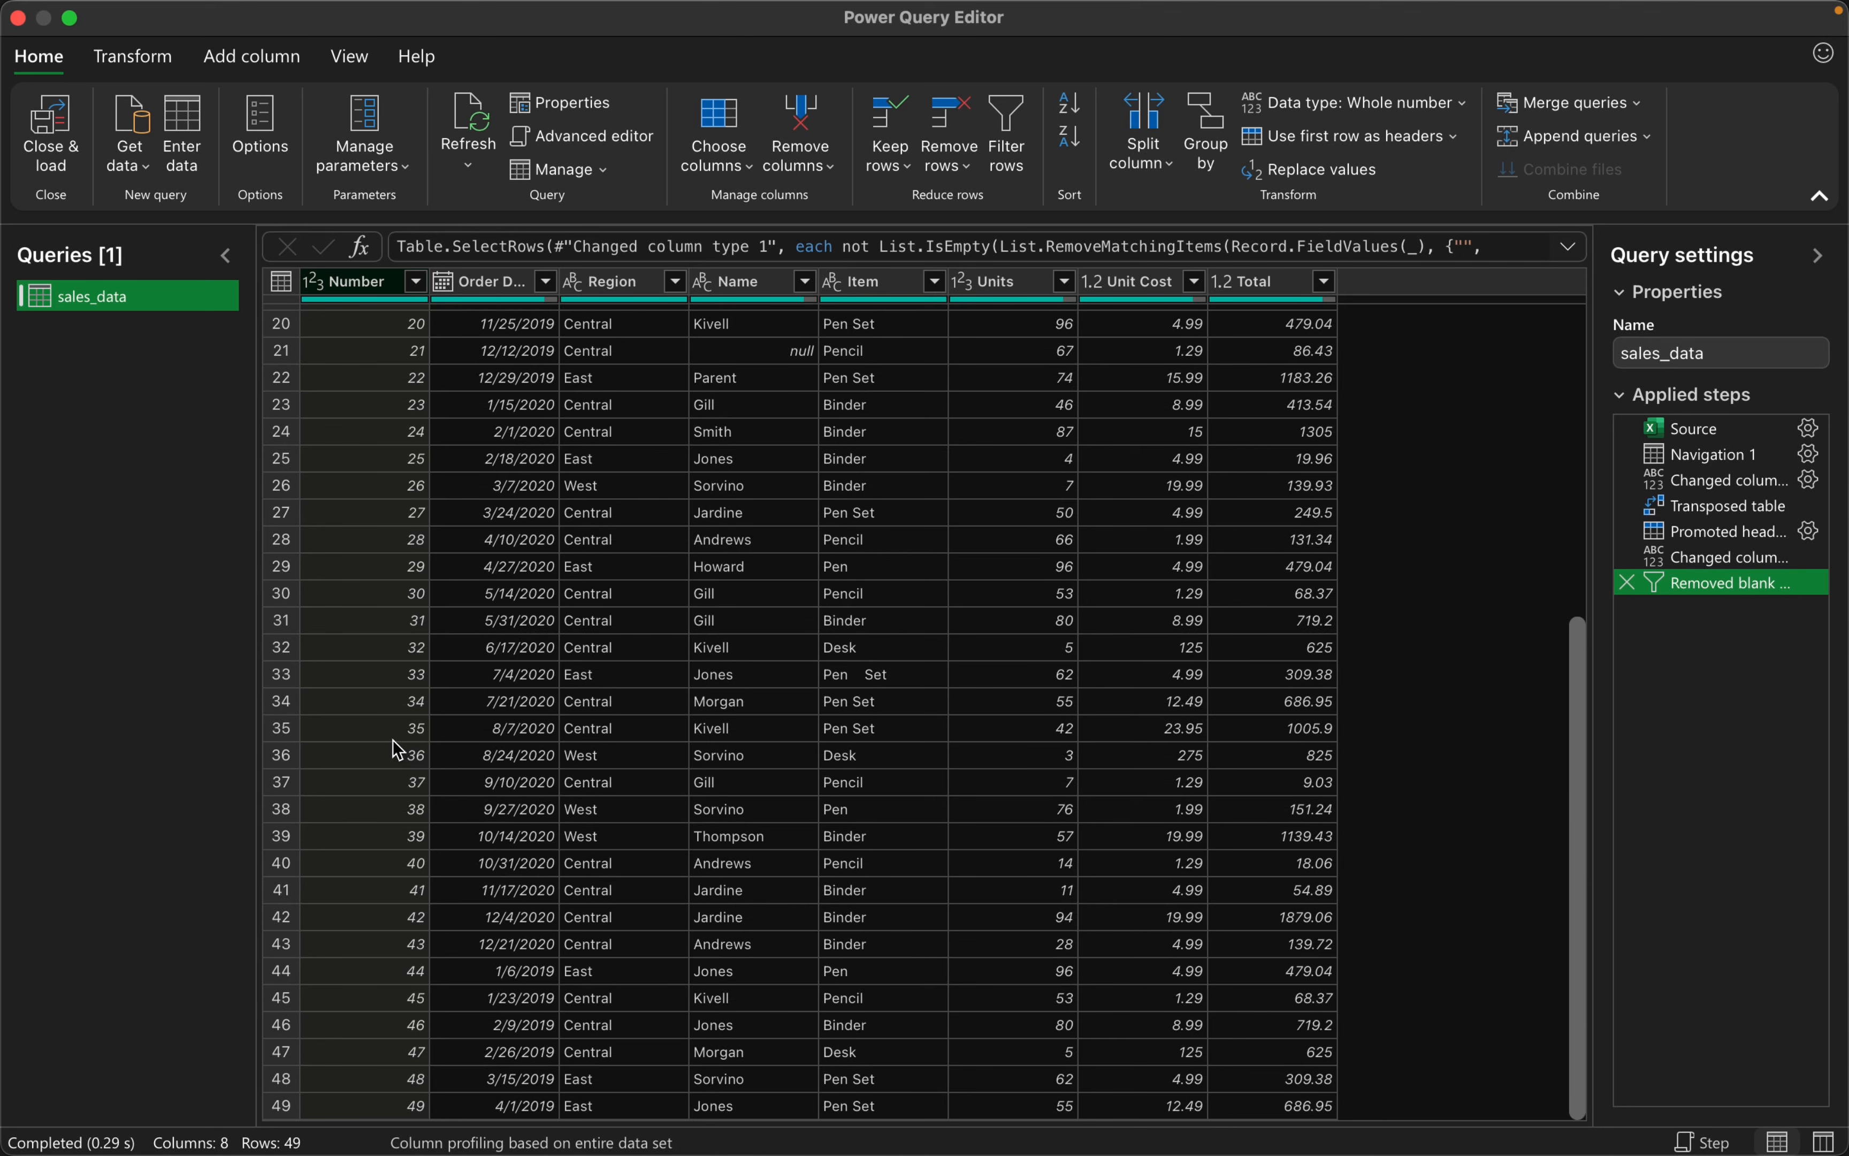
pyautogui.scroll(4, 393, 740)
pyautogui.scroll(-4, 392, 740)
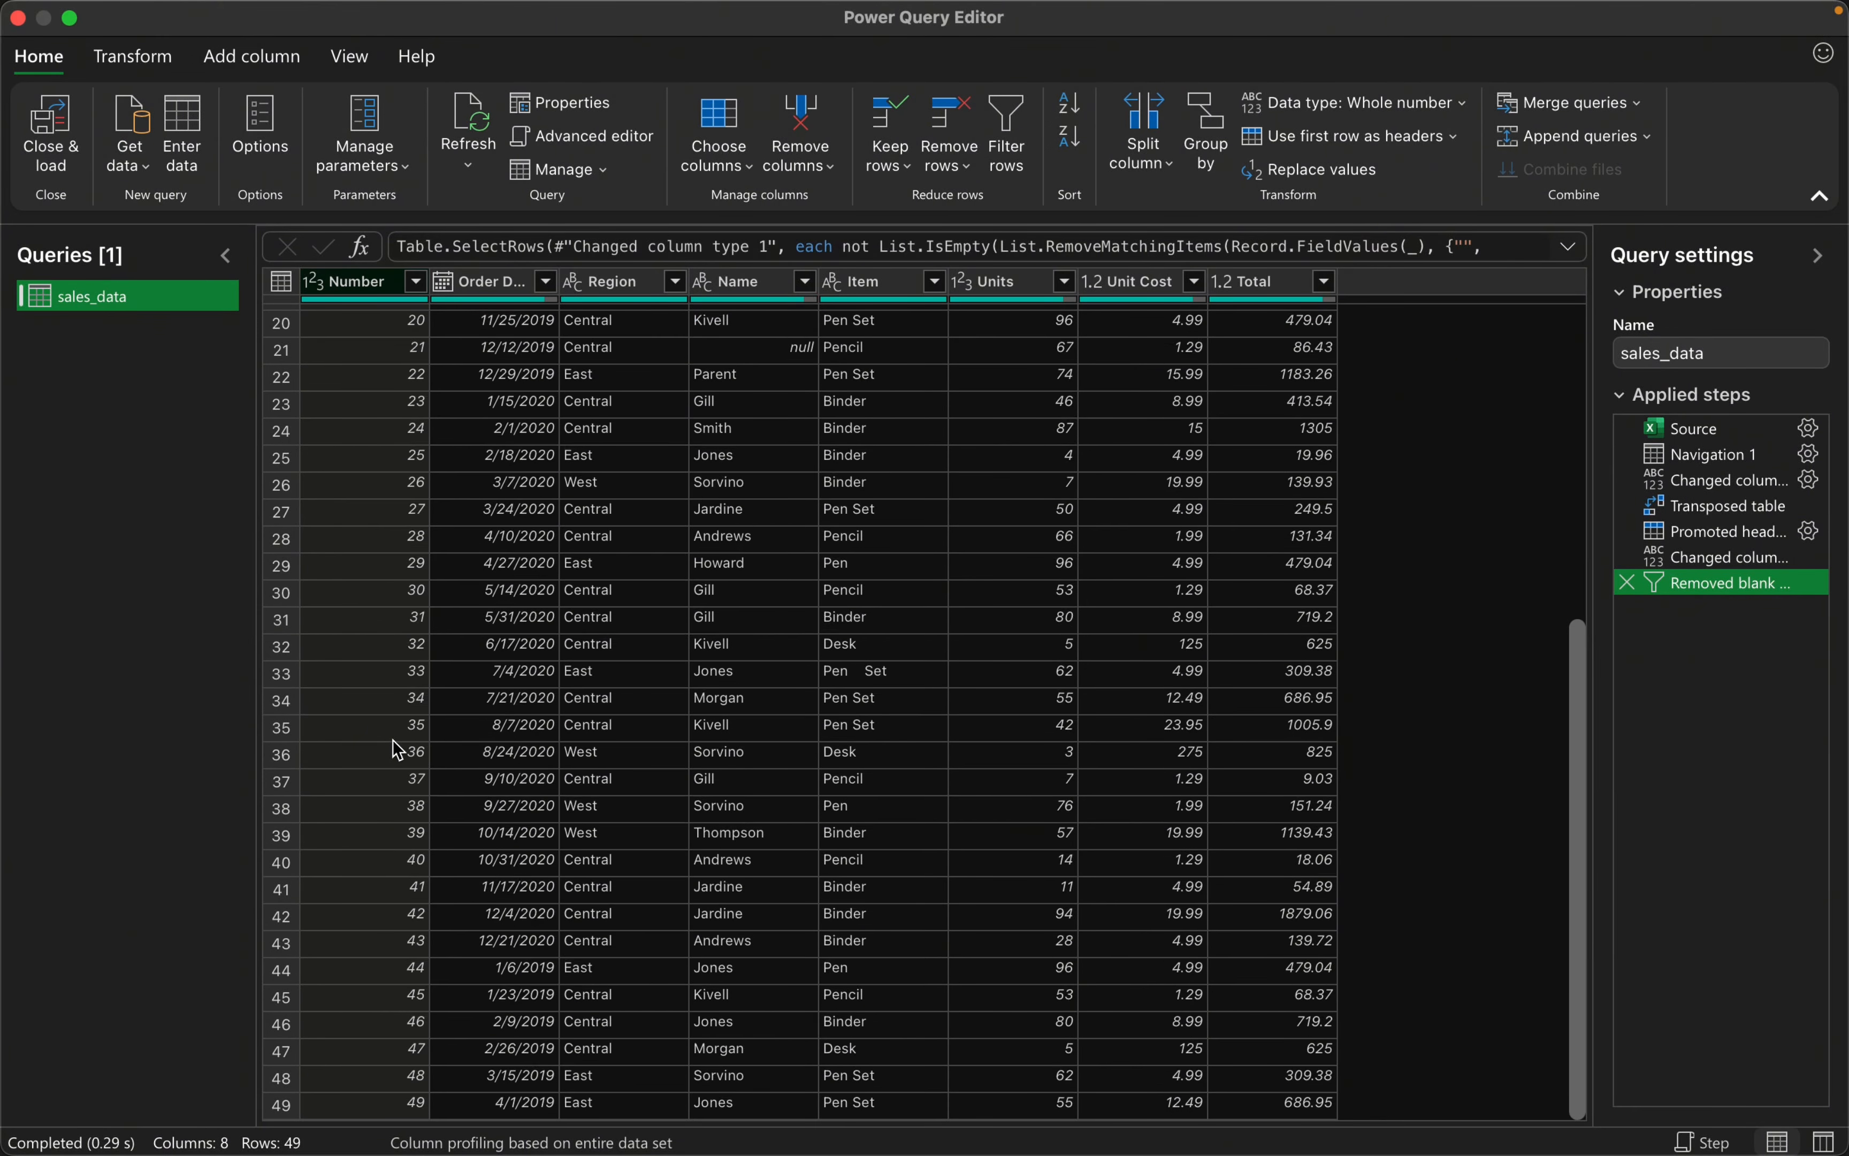
pyautogui.scroll(1, 412, 1009)
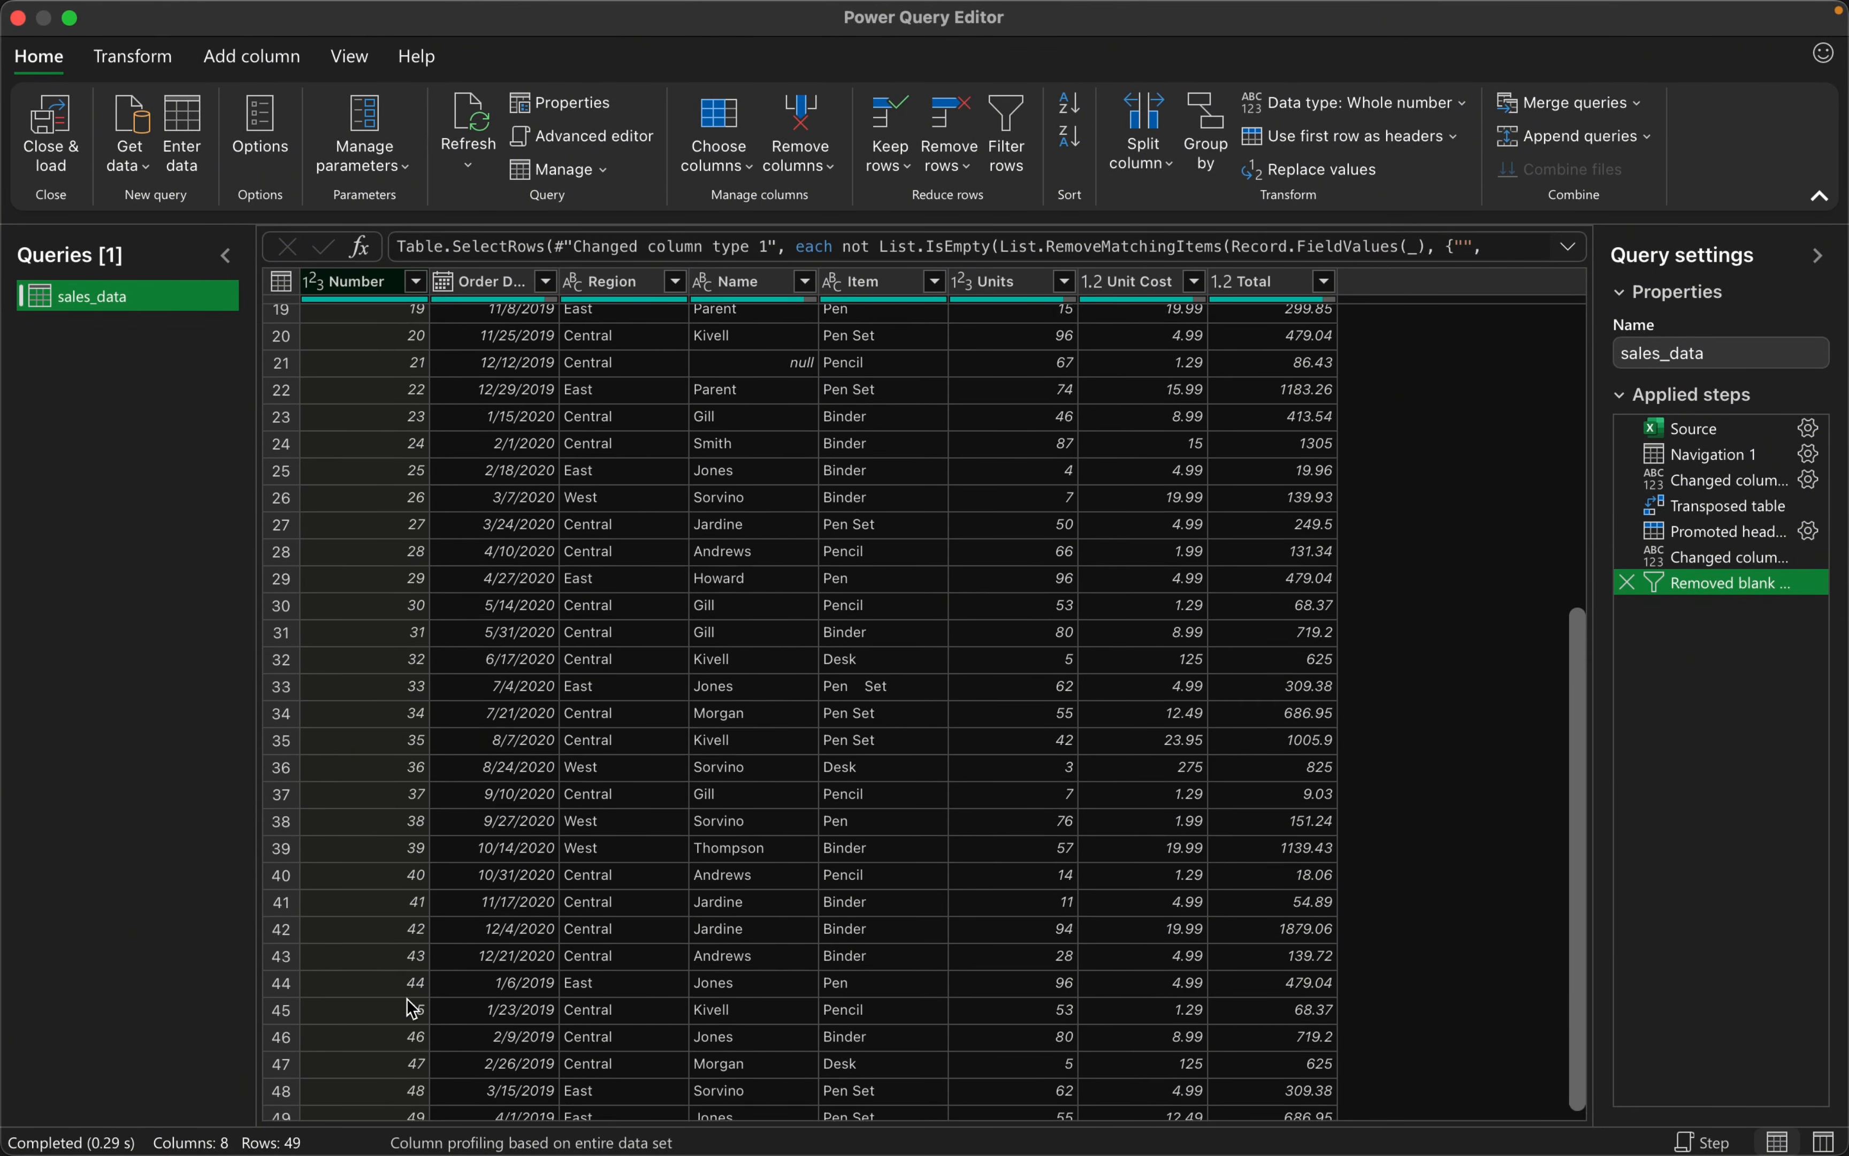
pyautogui.scroll(-1, 412, 1009)
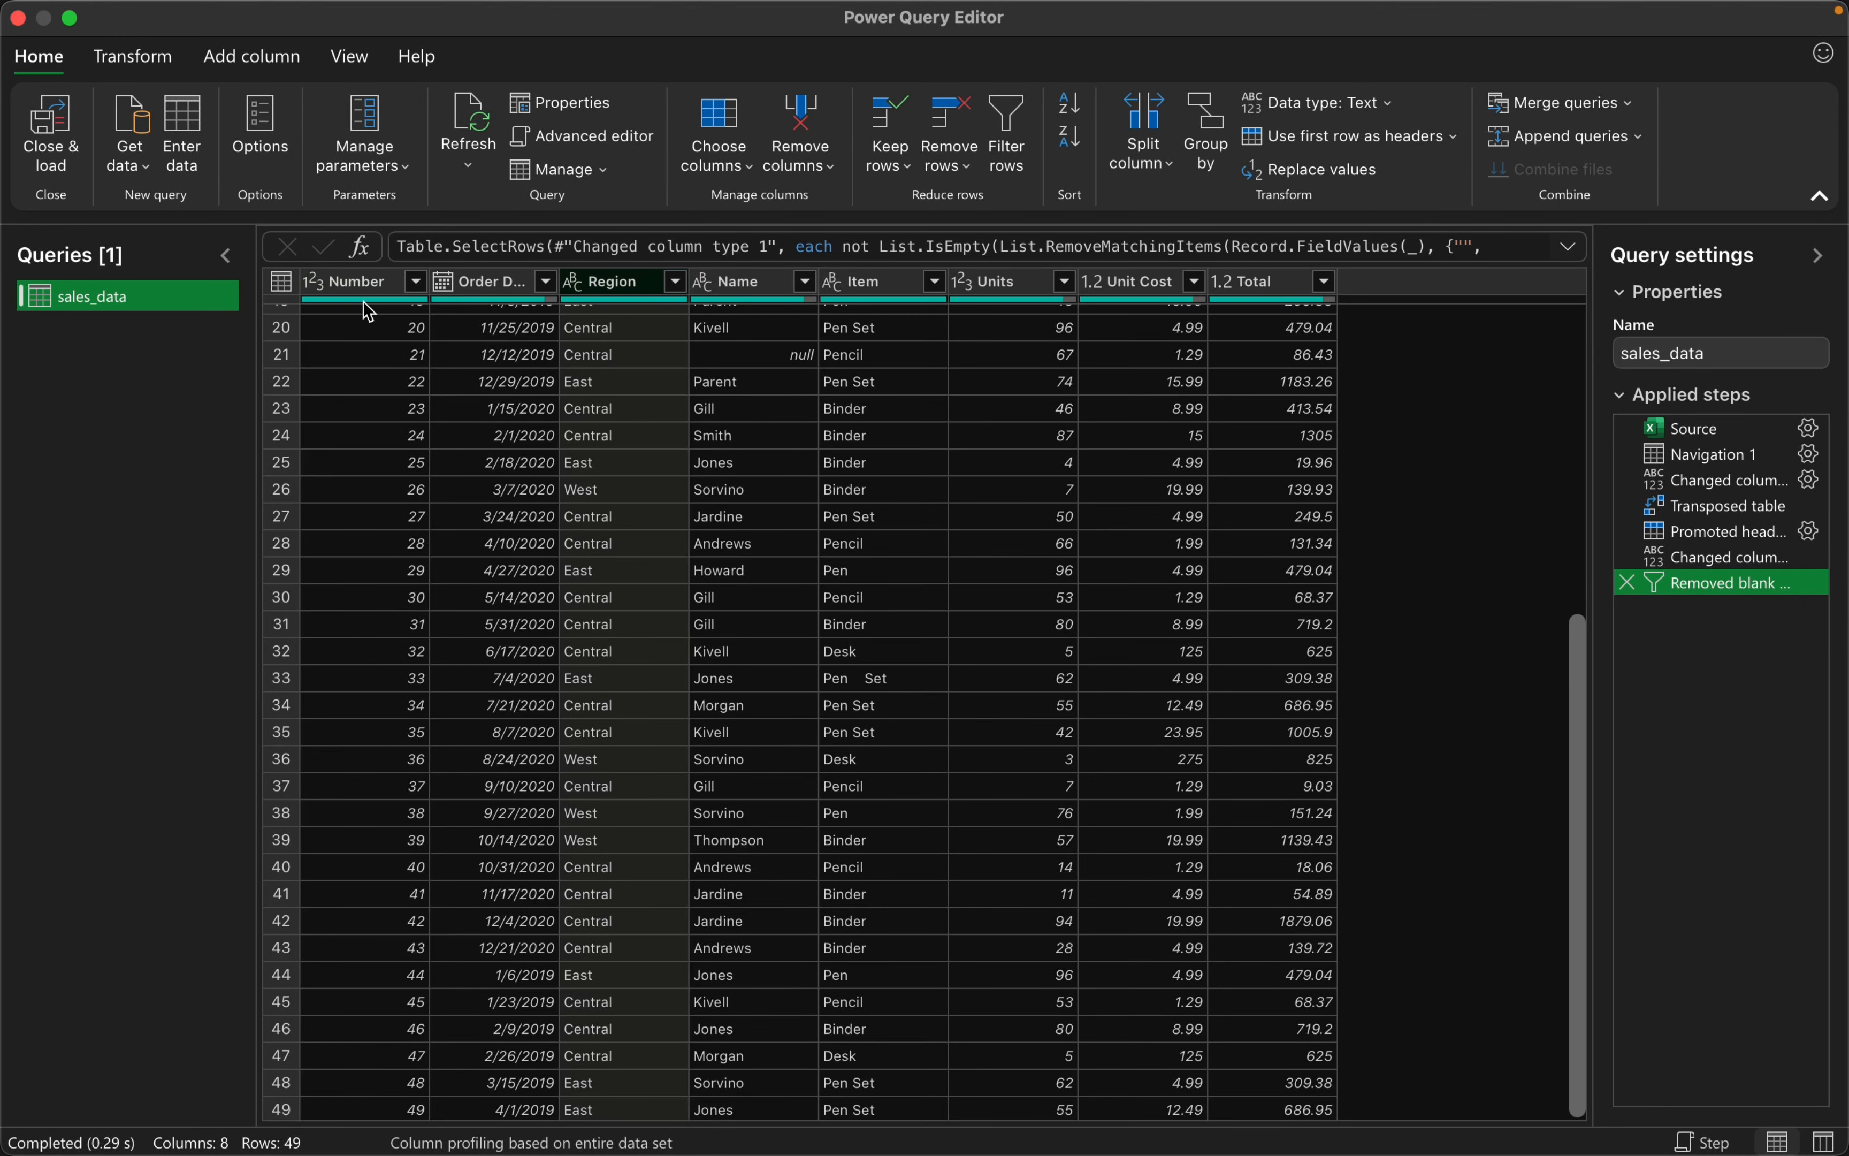
pyautogui.click(364, 301)
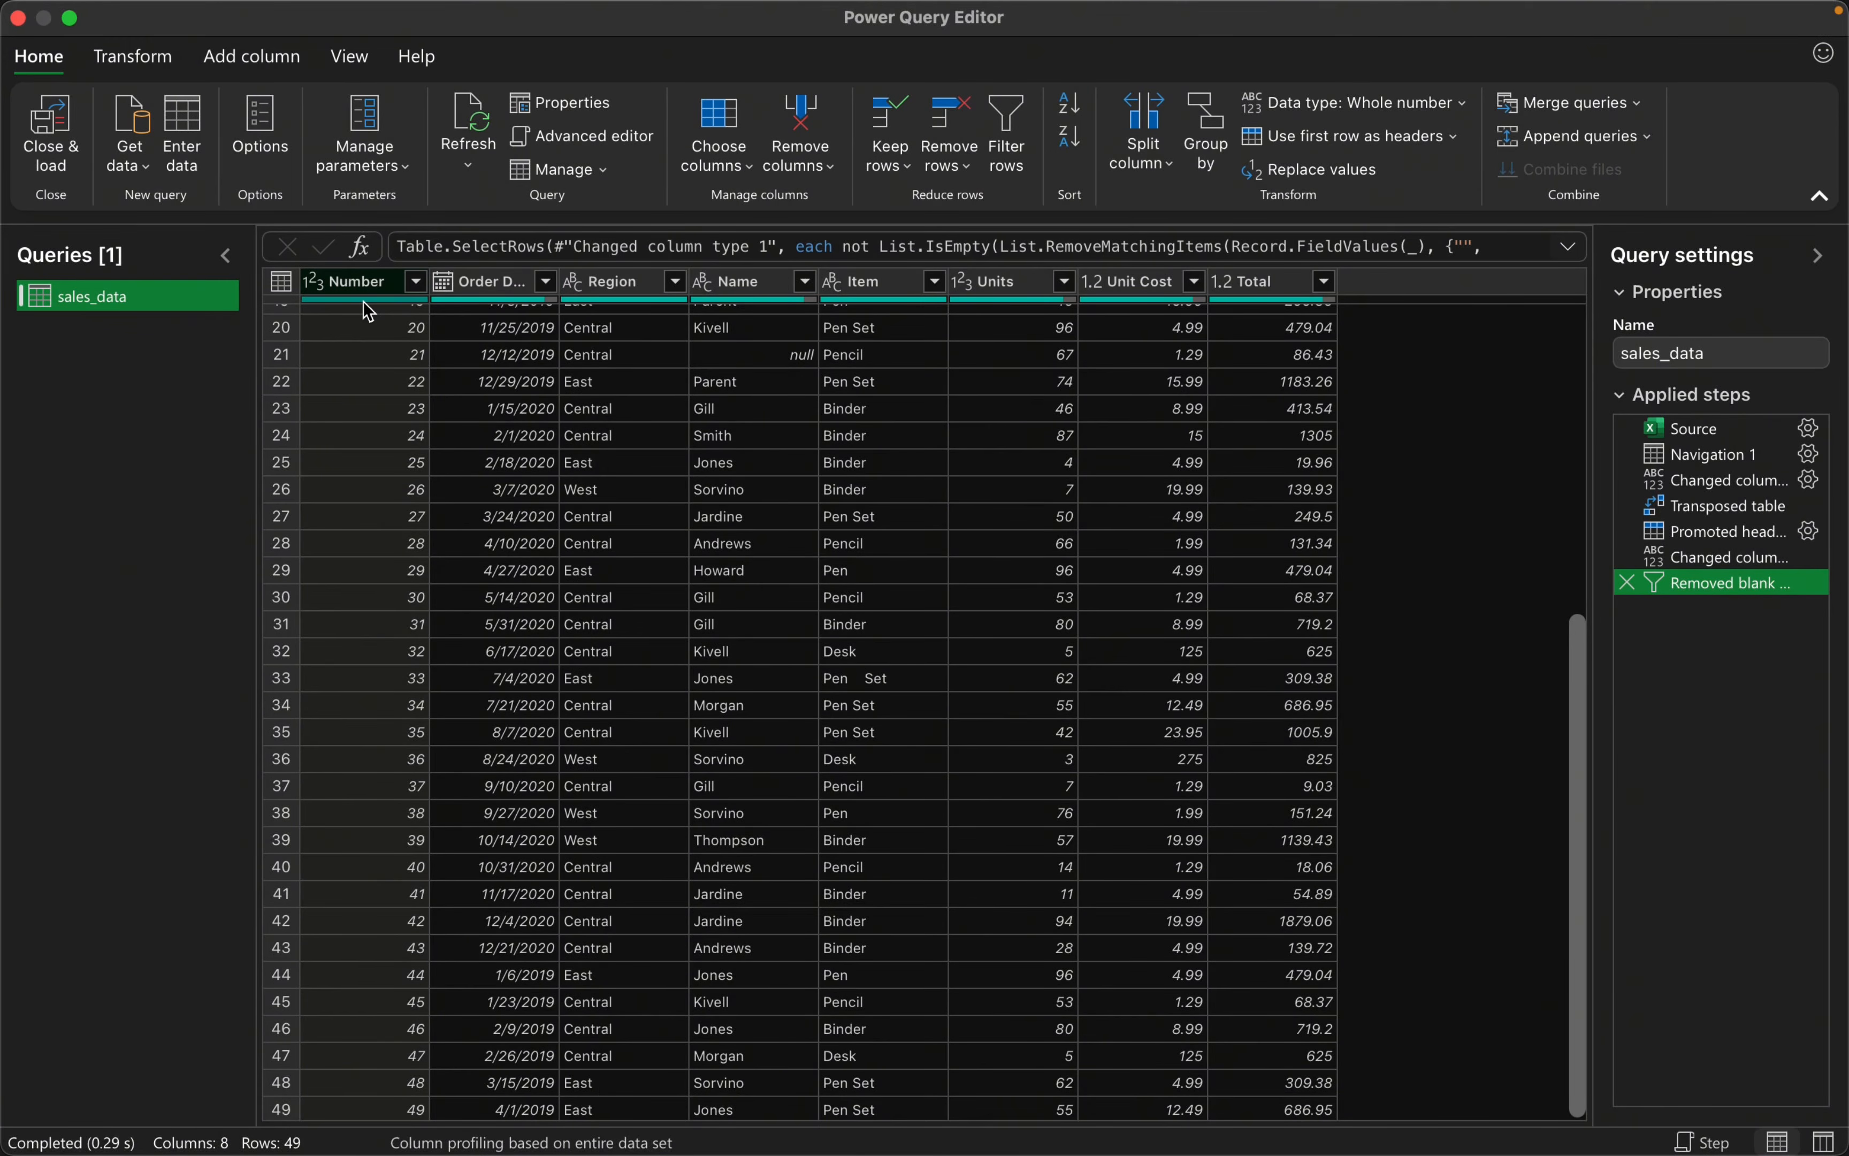
pyautogui.click(336, 59)
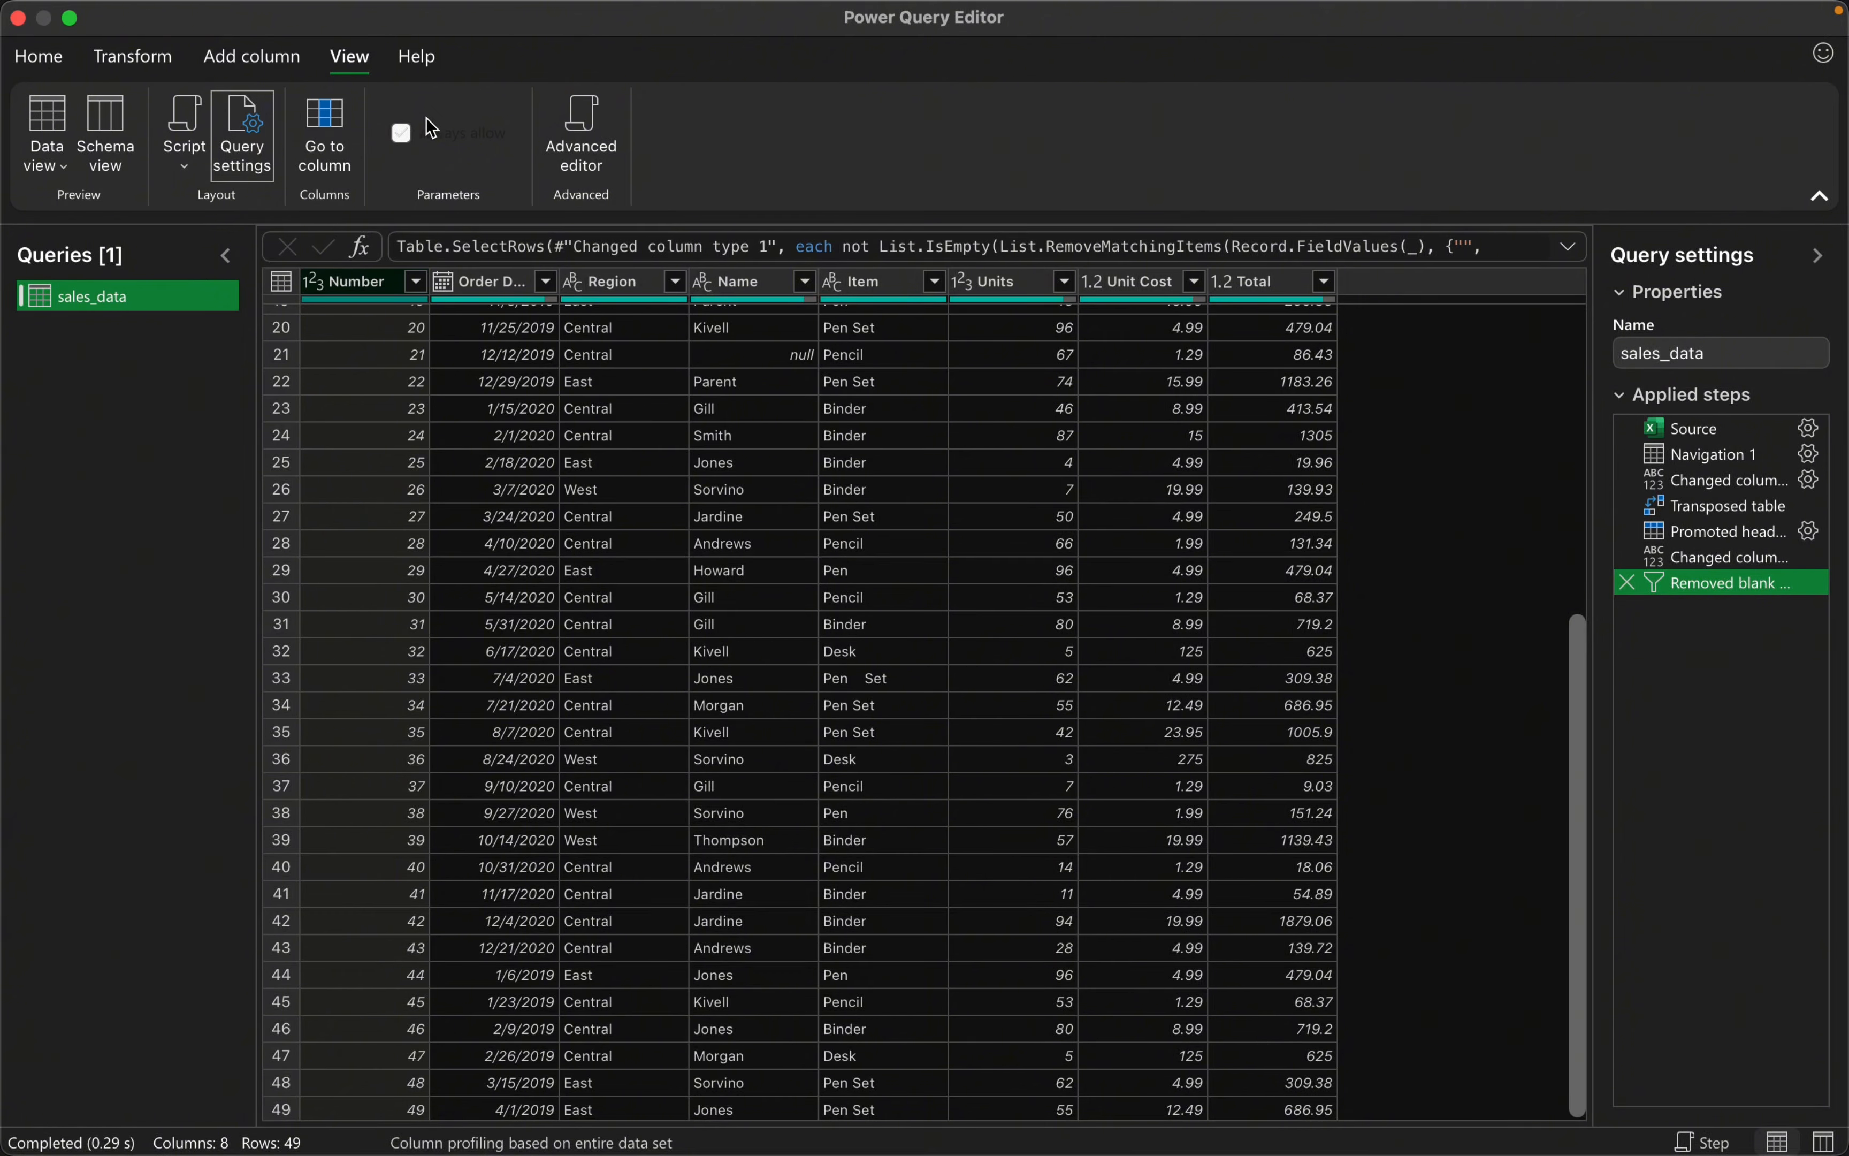
pyautogui.click(61, 162)
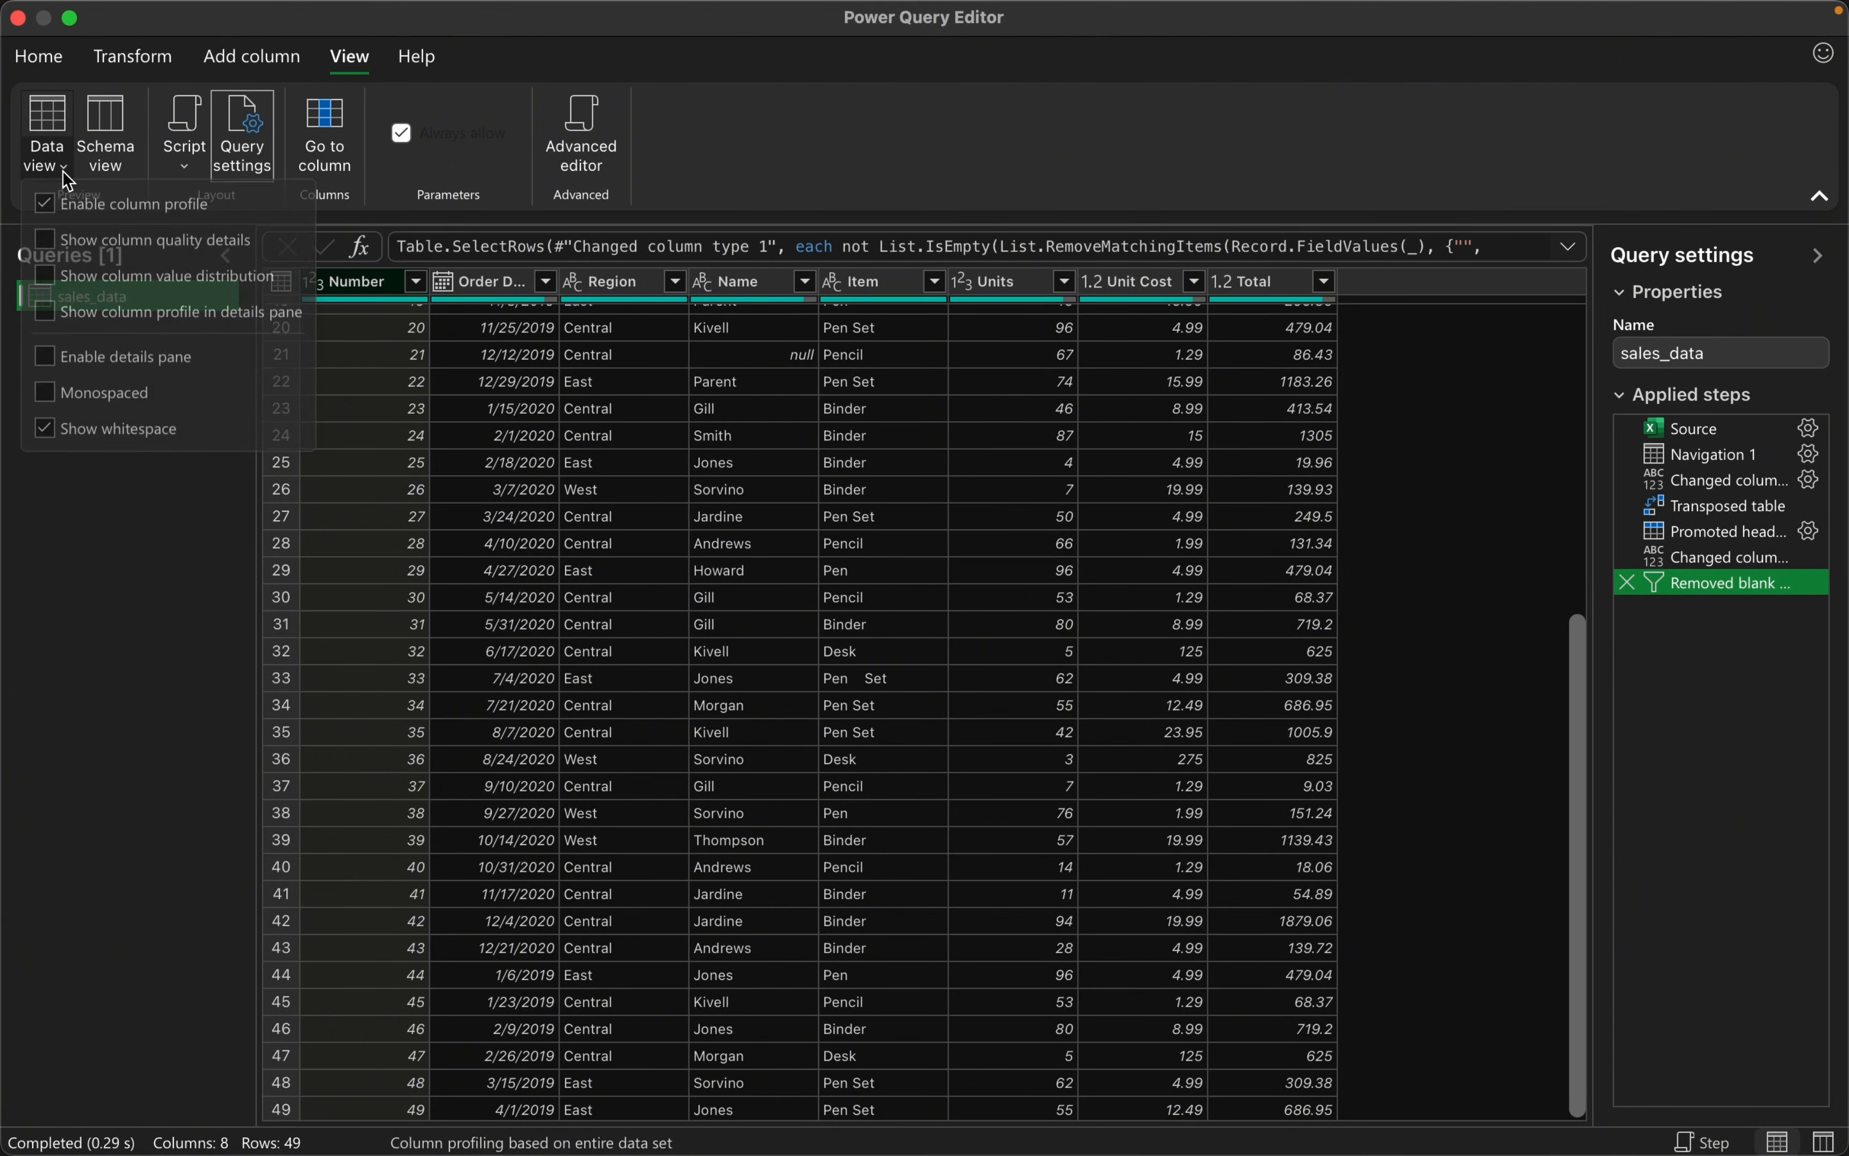
pyautogui.click(46, 246)
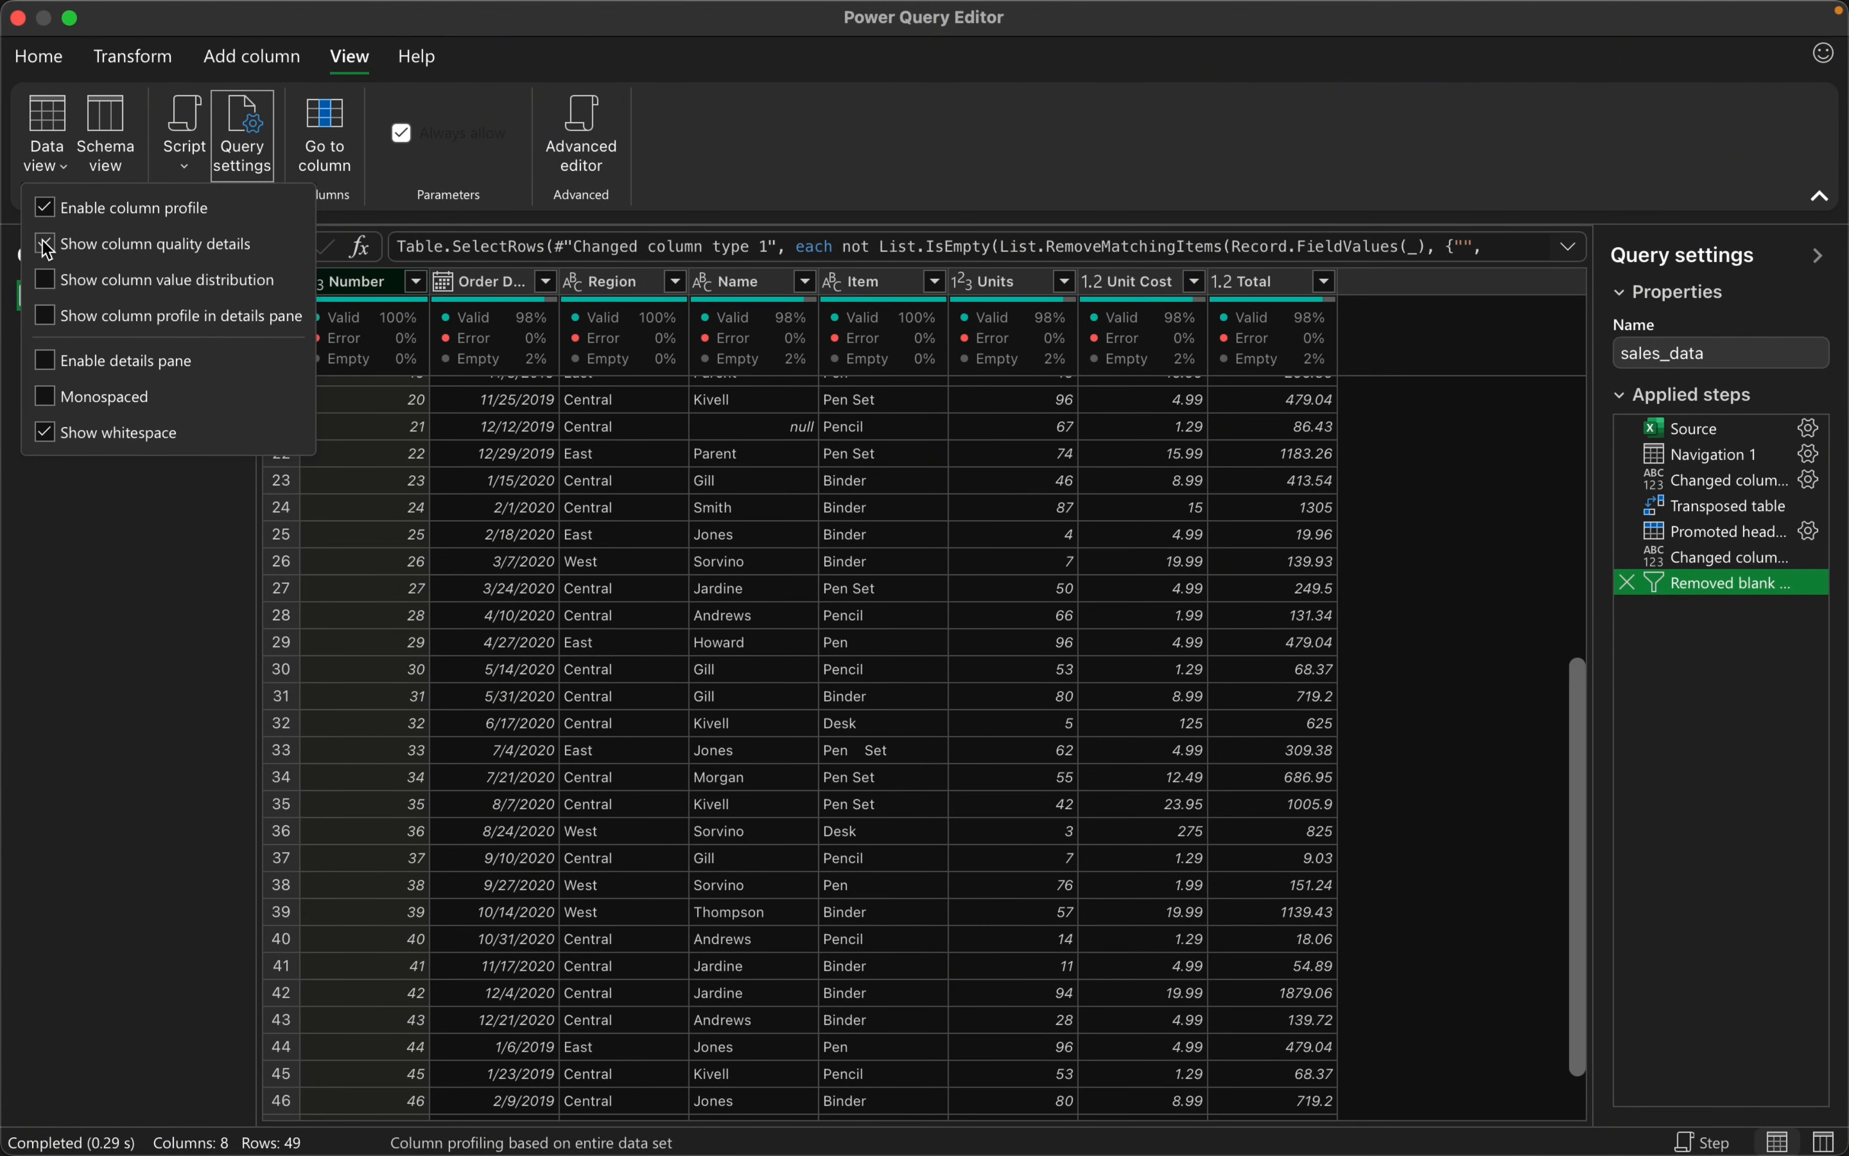
pyautogui.click(43, 288)
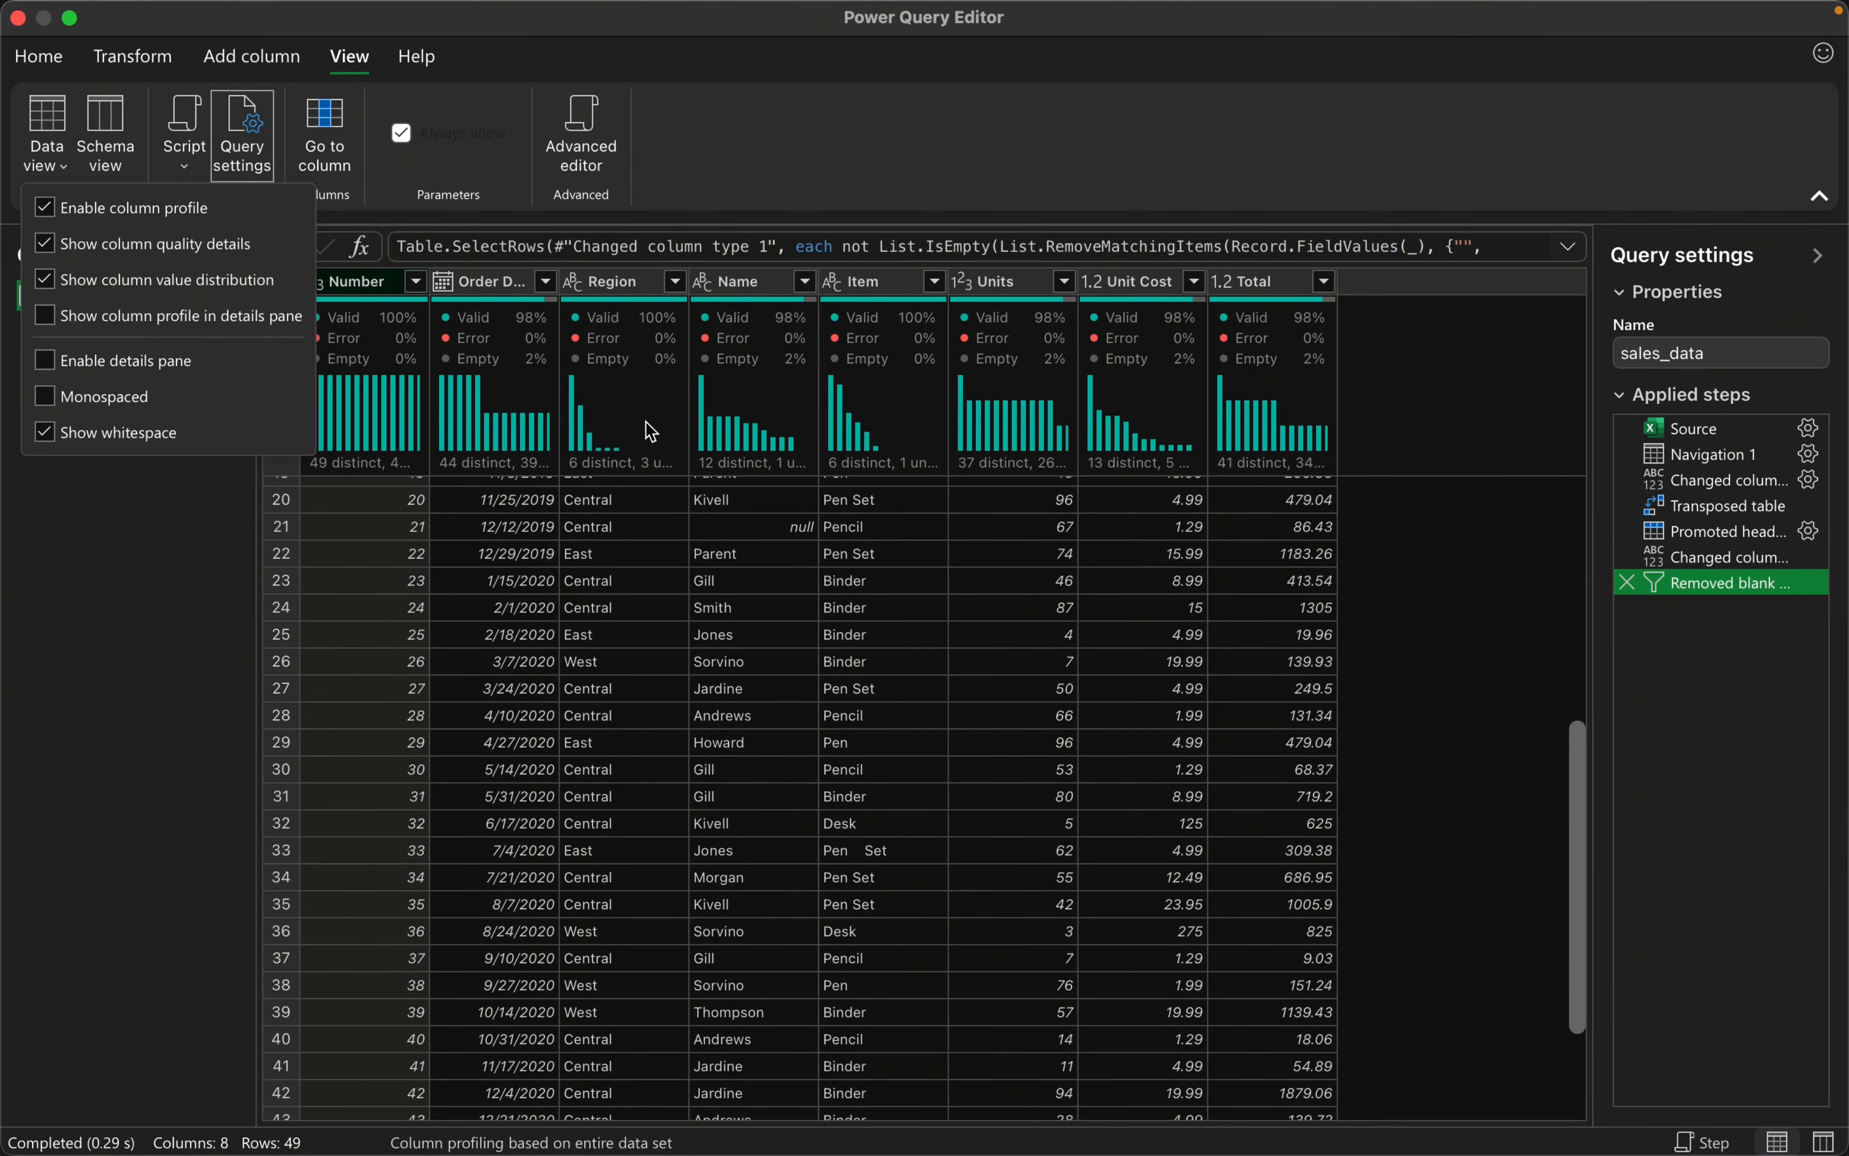
pyautogui.click(46, 282)
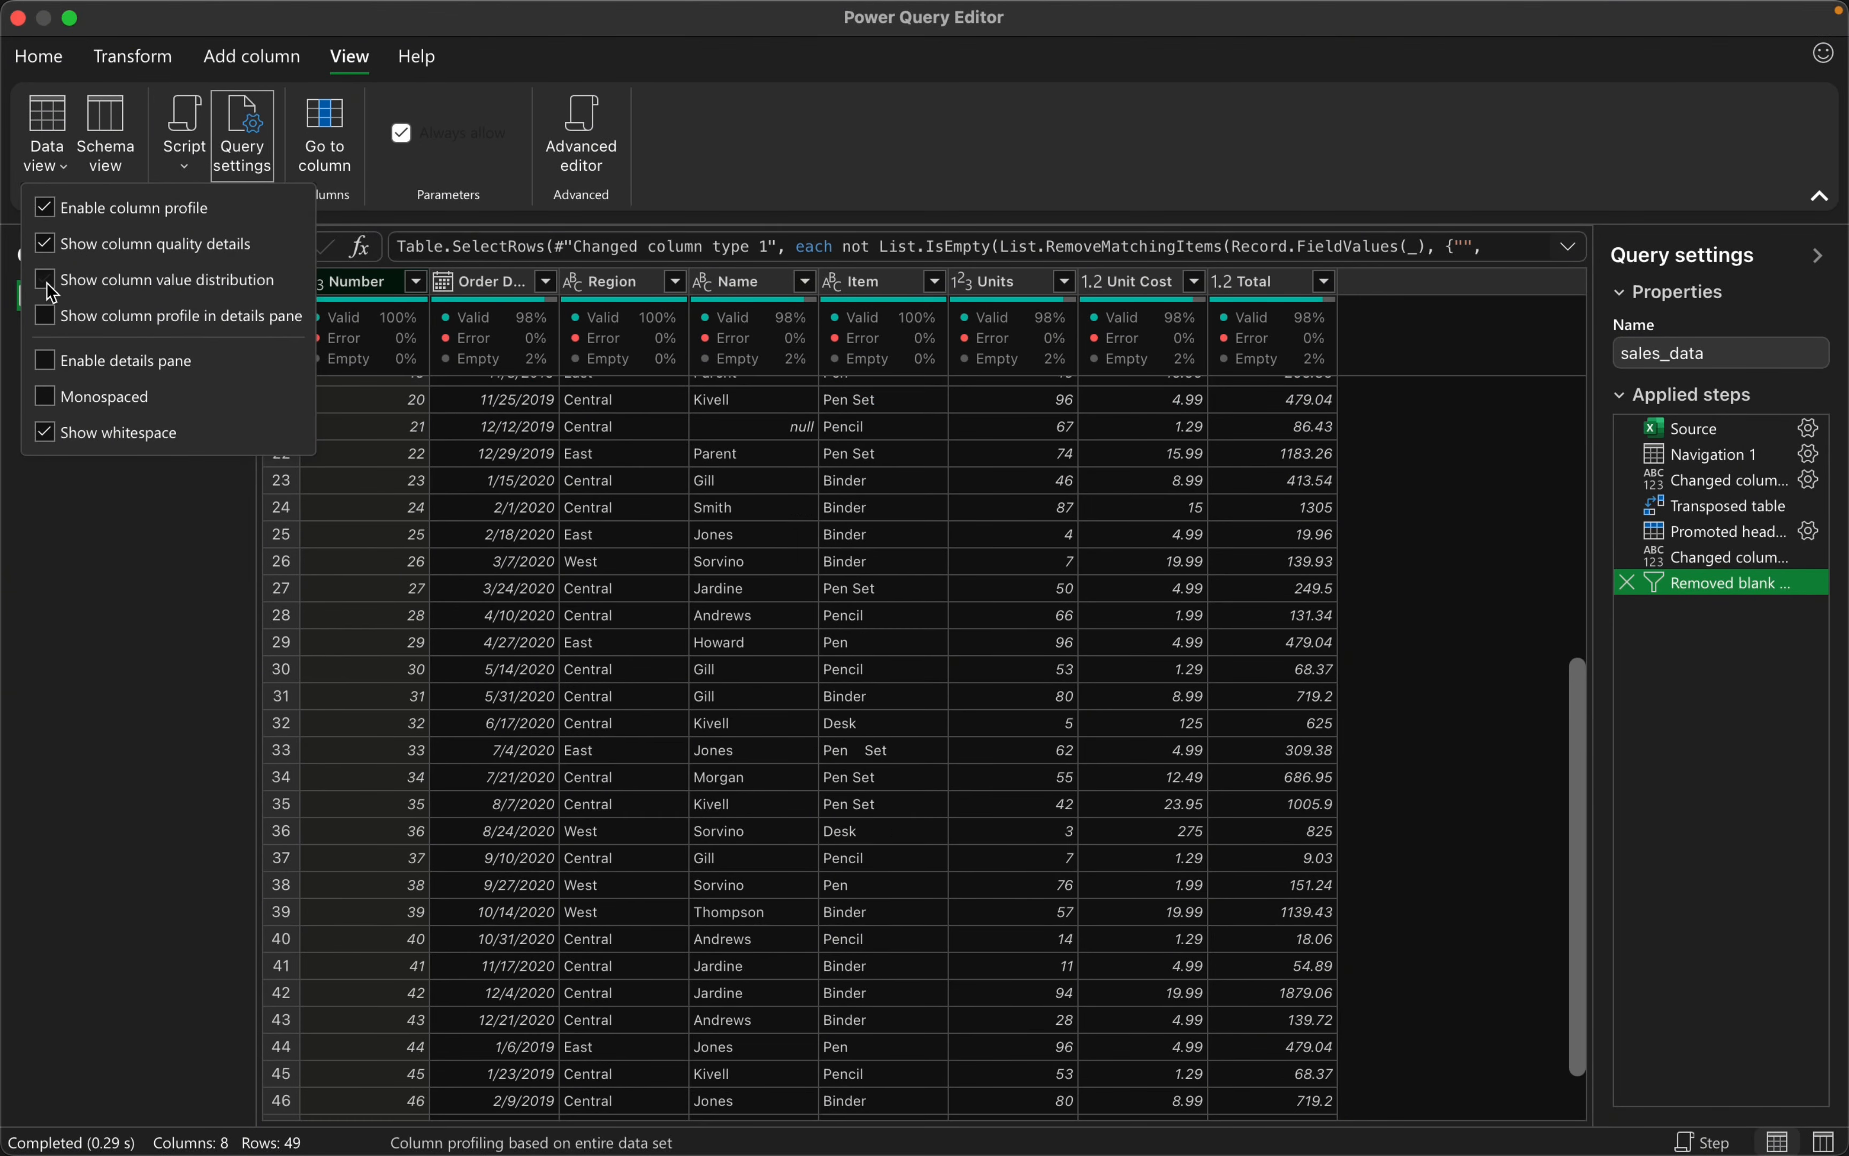
pyautogui.click(169, 562)
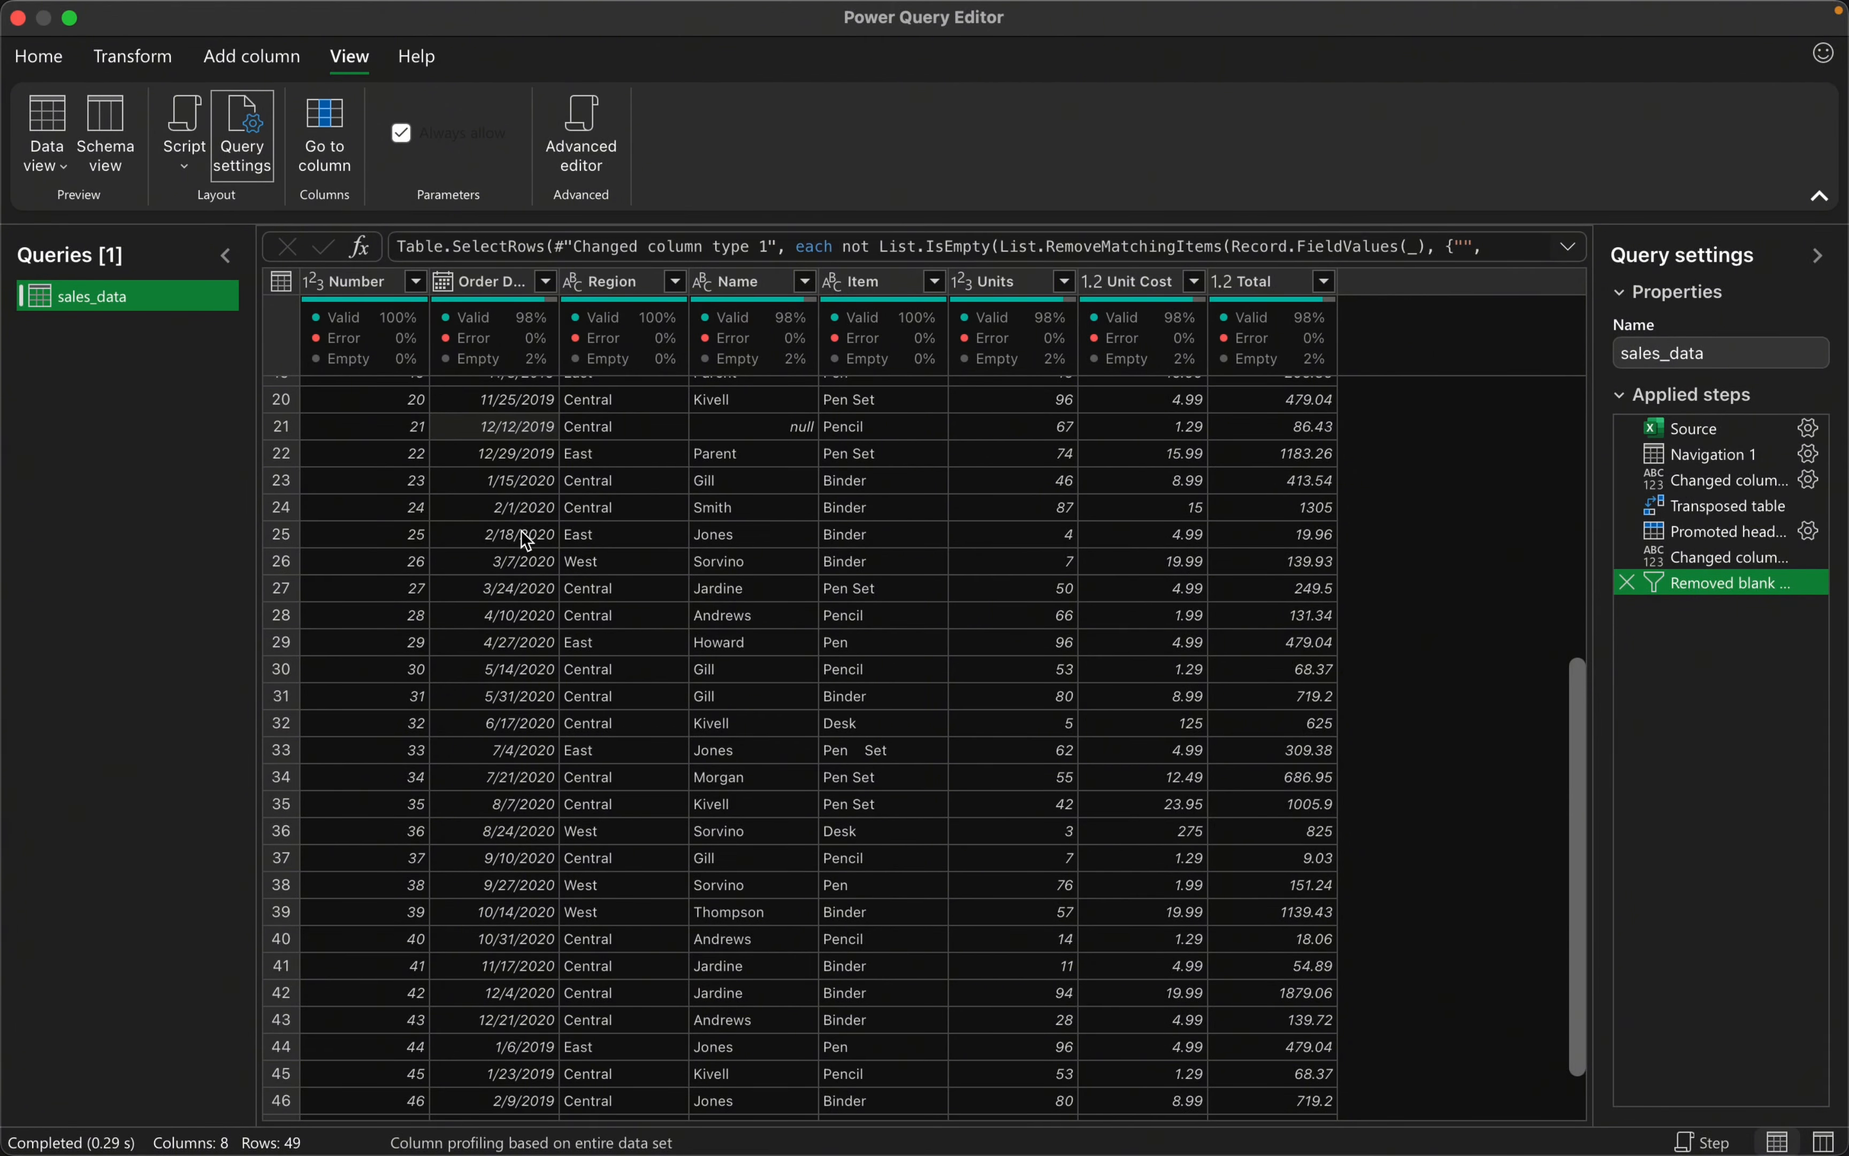
# - Look through the rows for empty values and widen the Order Date column to fit its full header
pyautogui.scroll(-3, 523, 533)
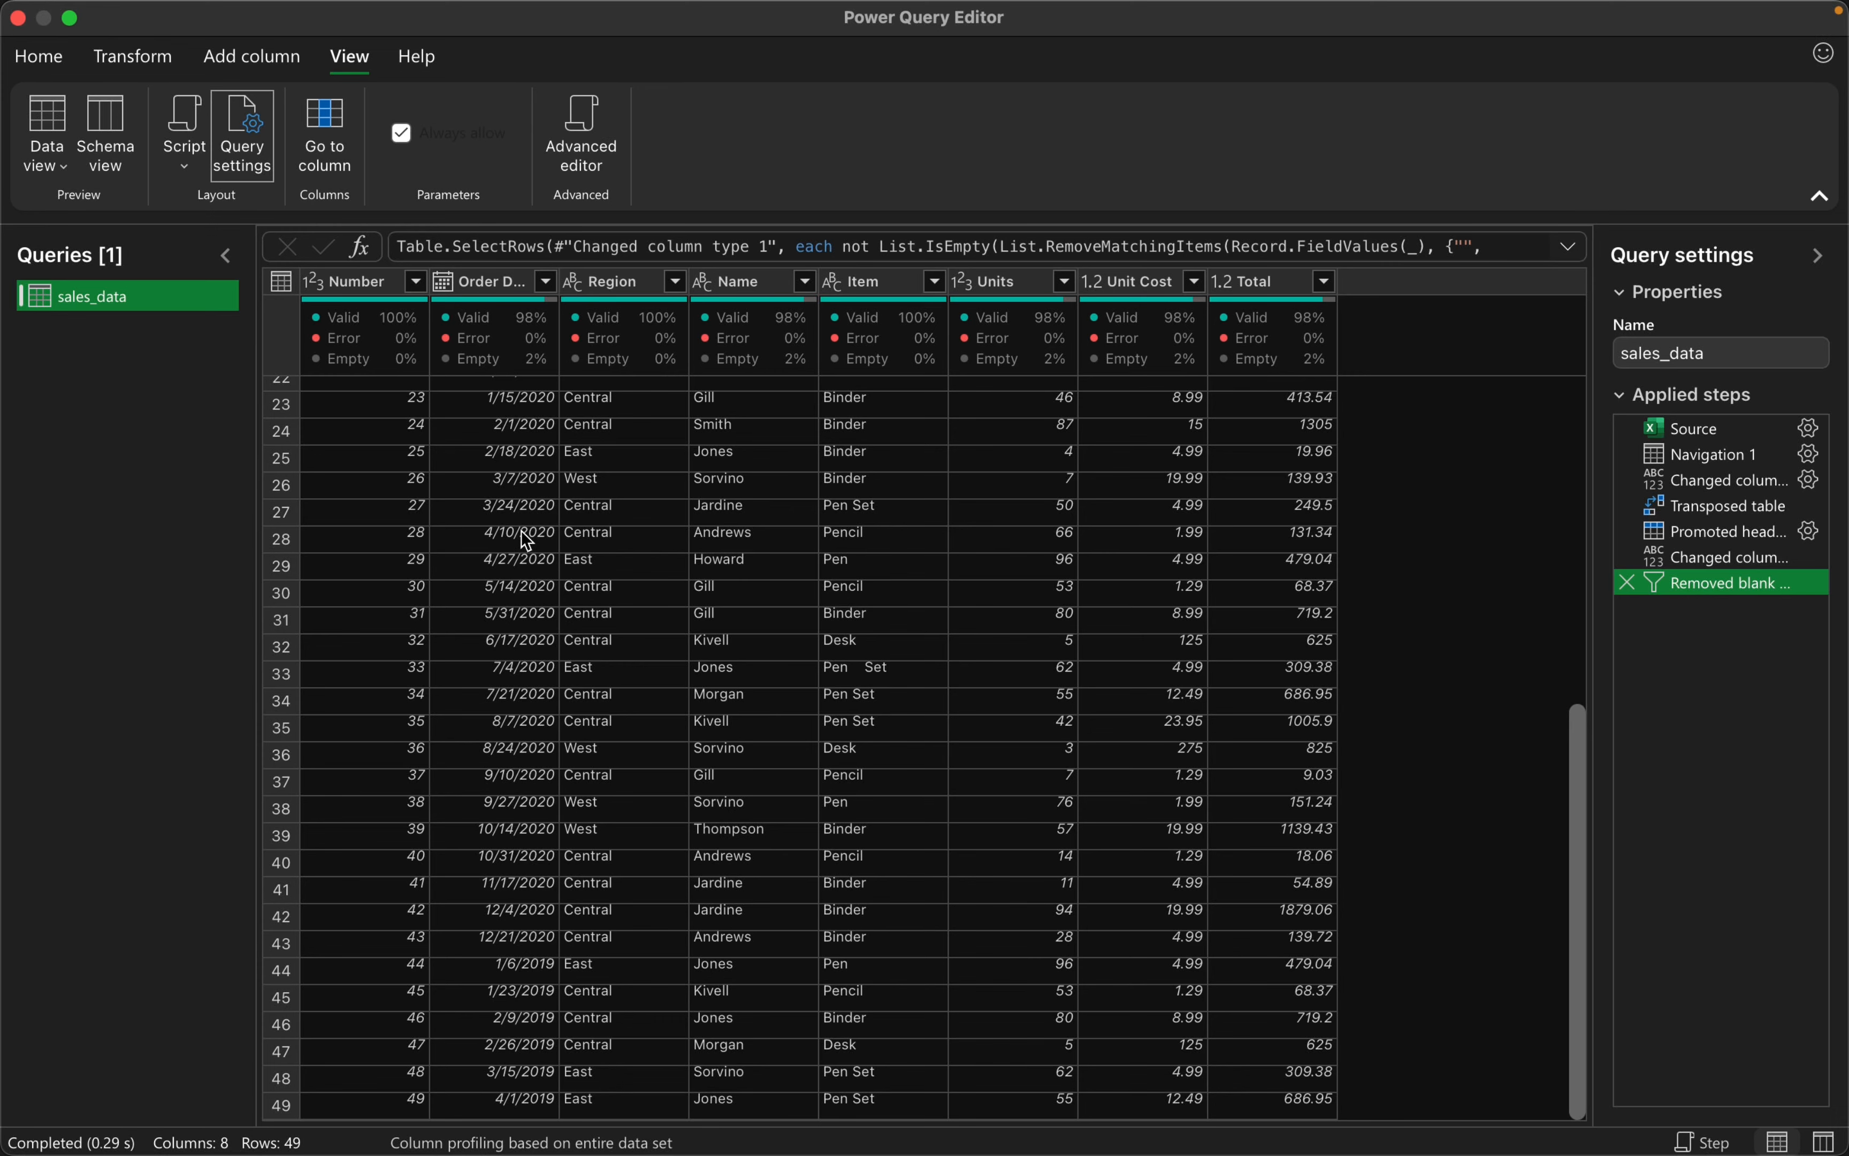
pyautogui.scroll(15, 521, 530)
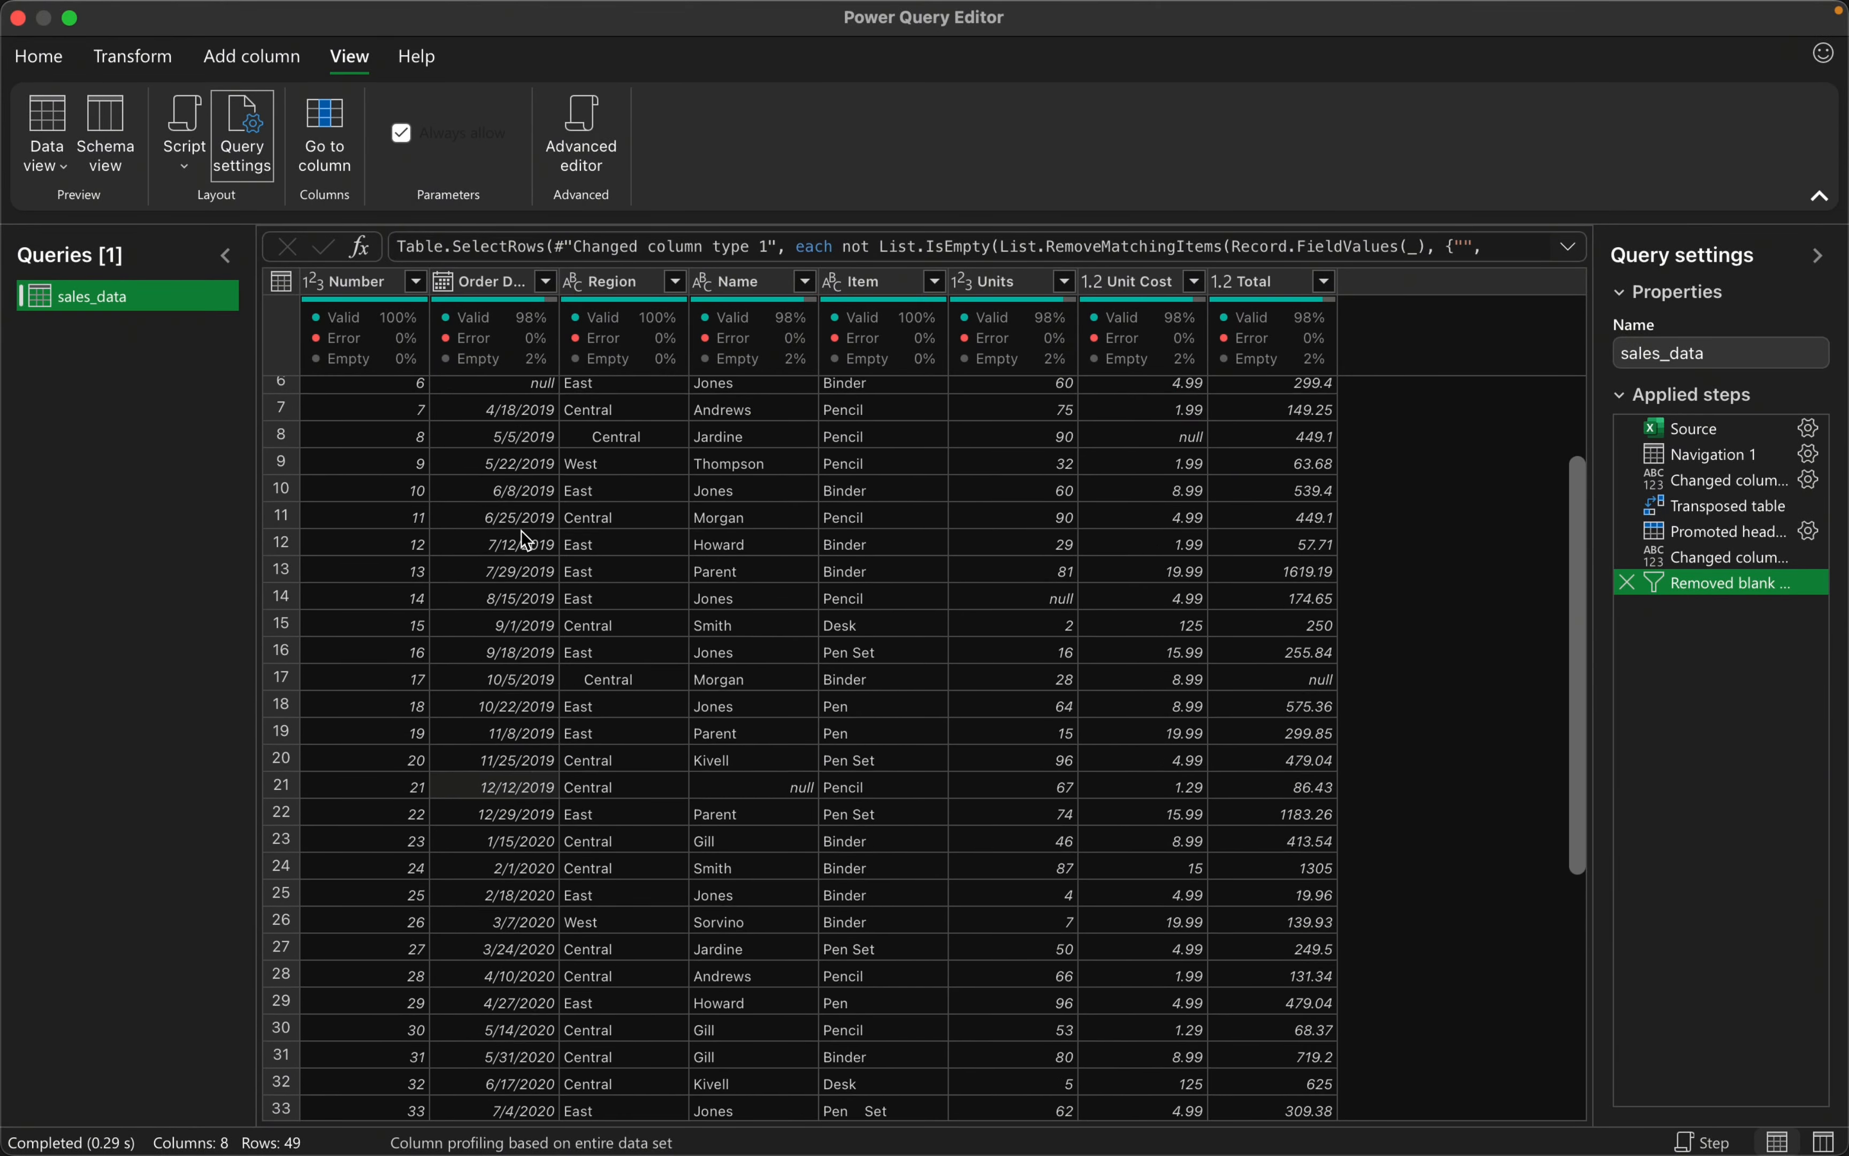
pyautogui.scroll(5, 519, 549)
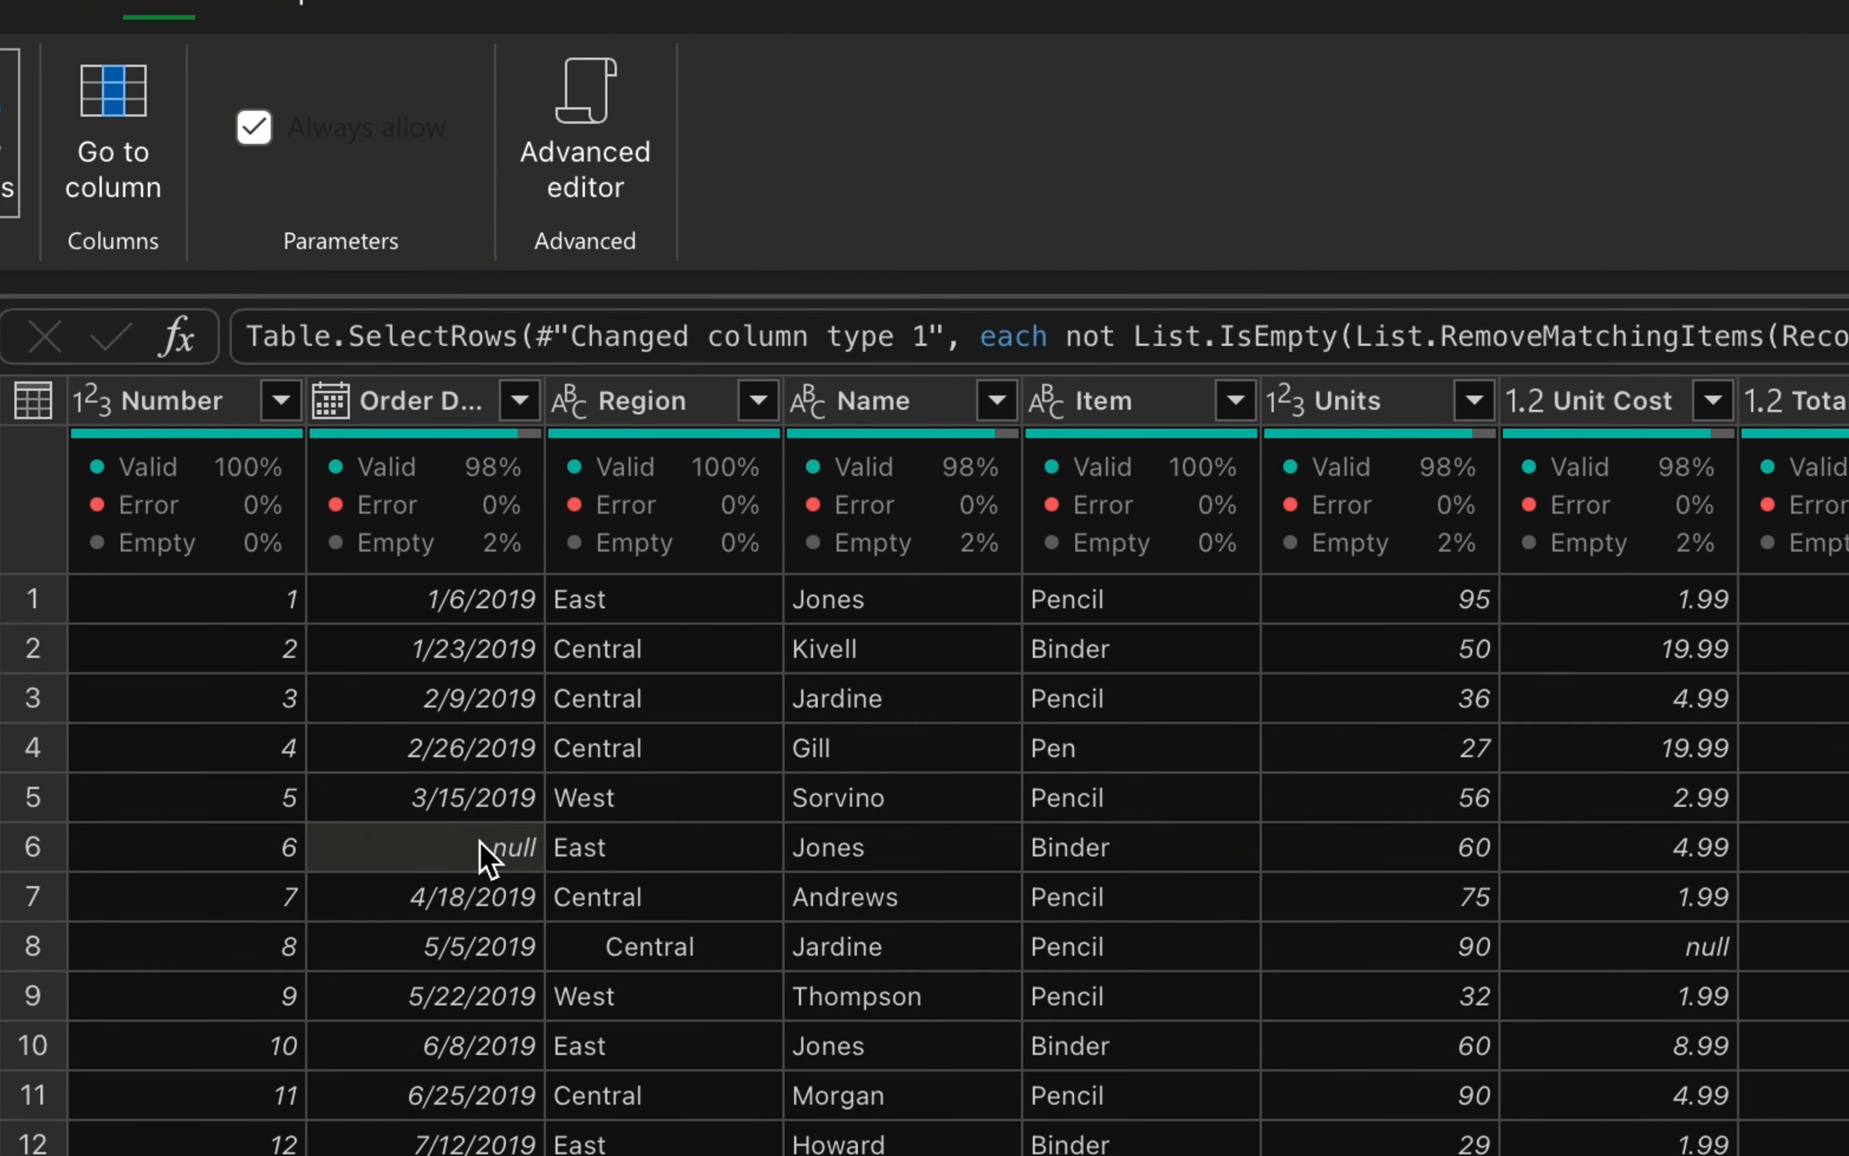
pyautogui.scroll(-2, 482, 845)
pyautogui.scroll(2, 482, 845)
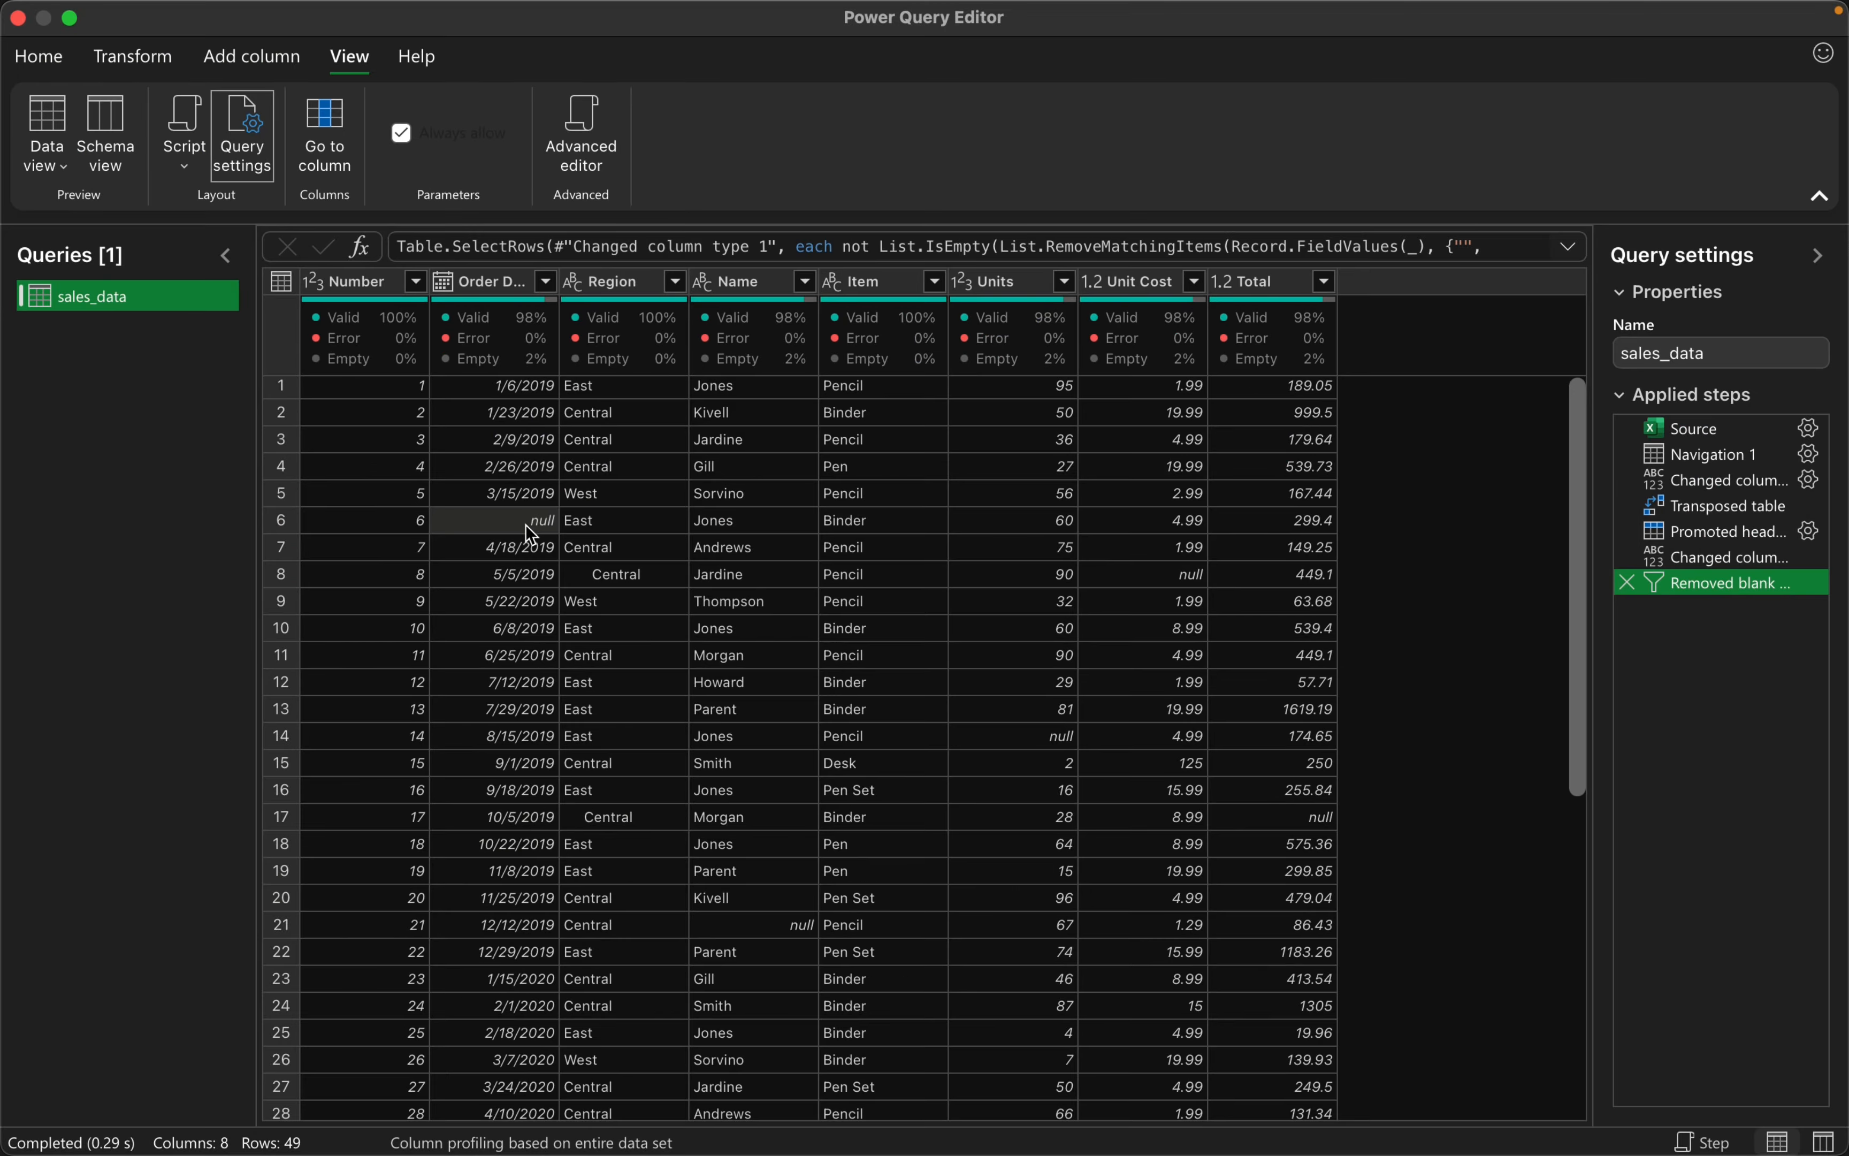
pyautogui.scroll(-7, 483, 849)
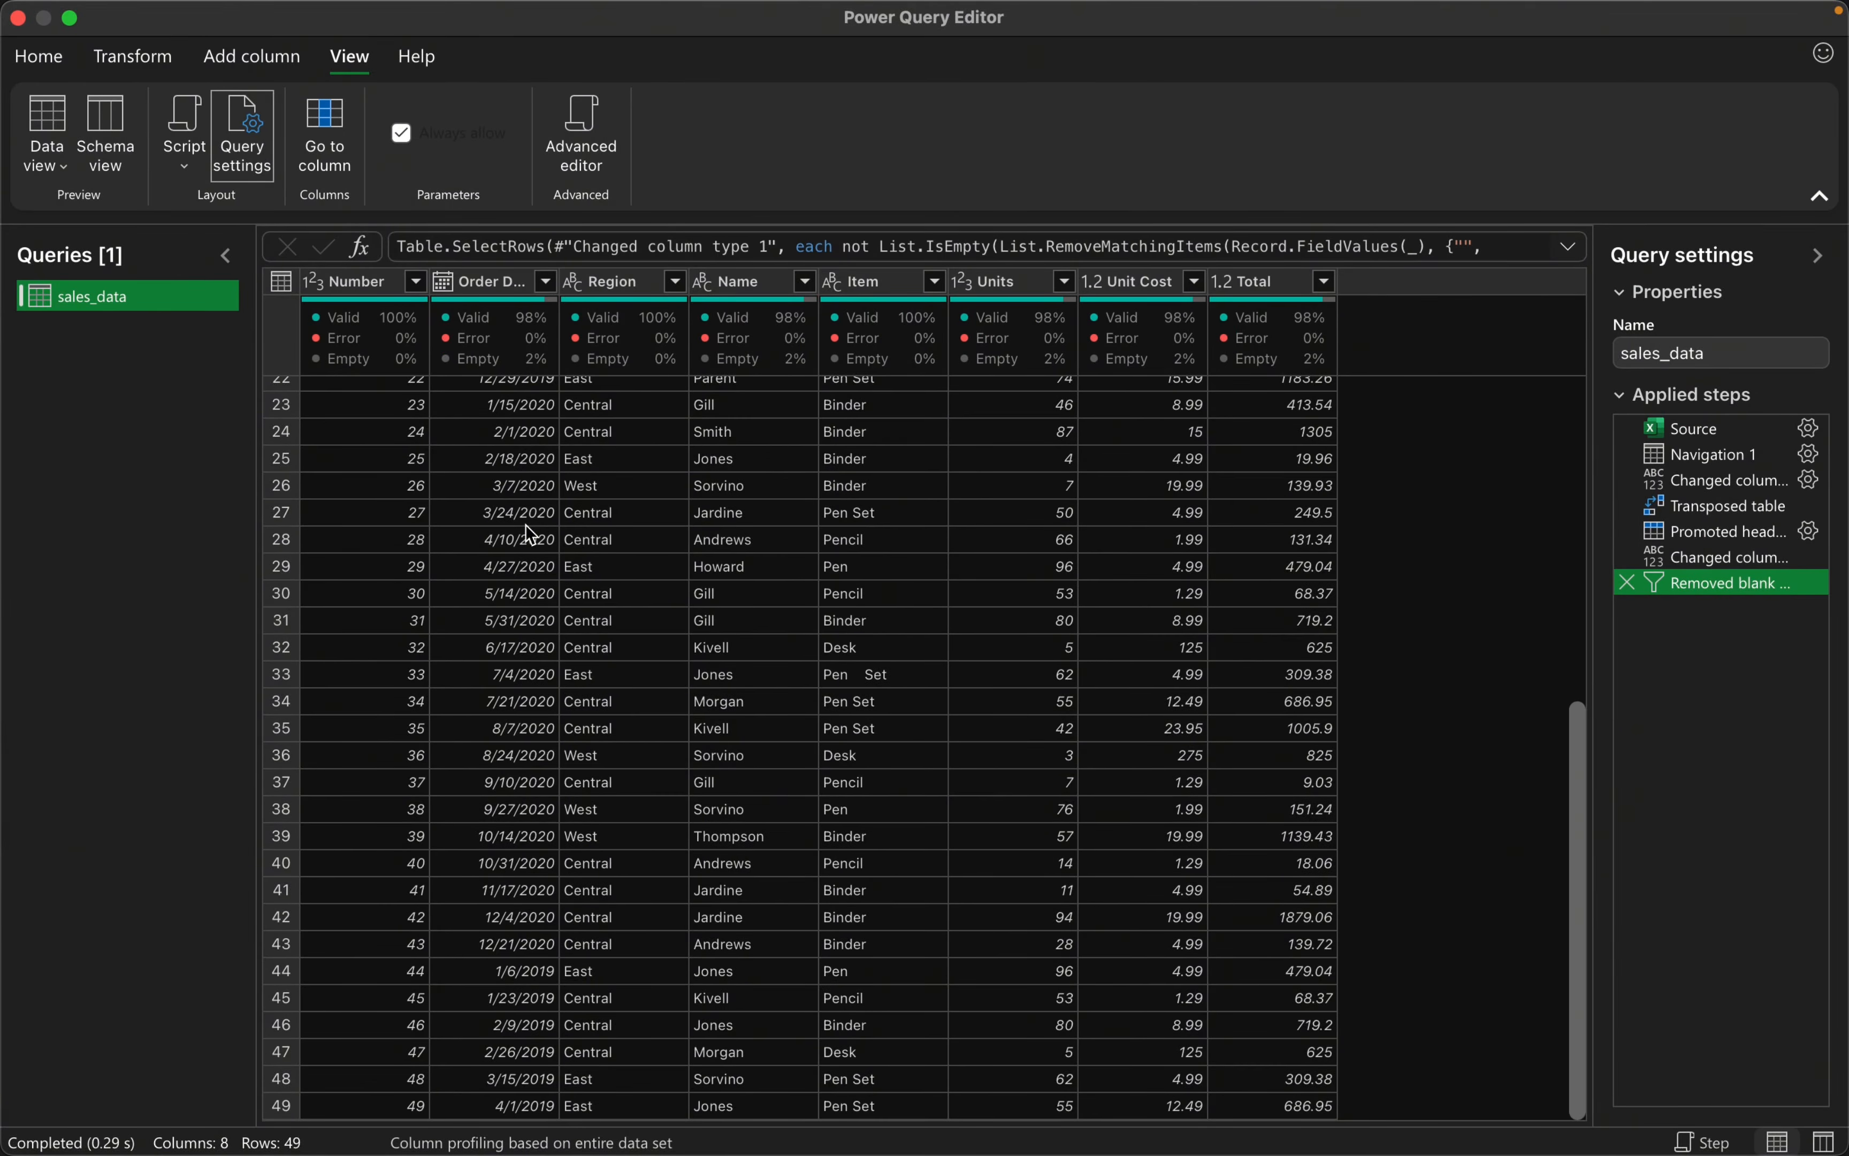
pyautogui.scroll(7, 526, 524)
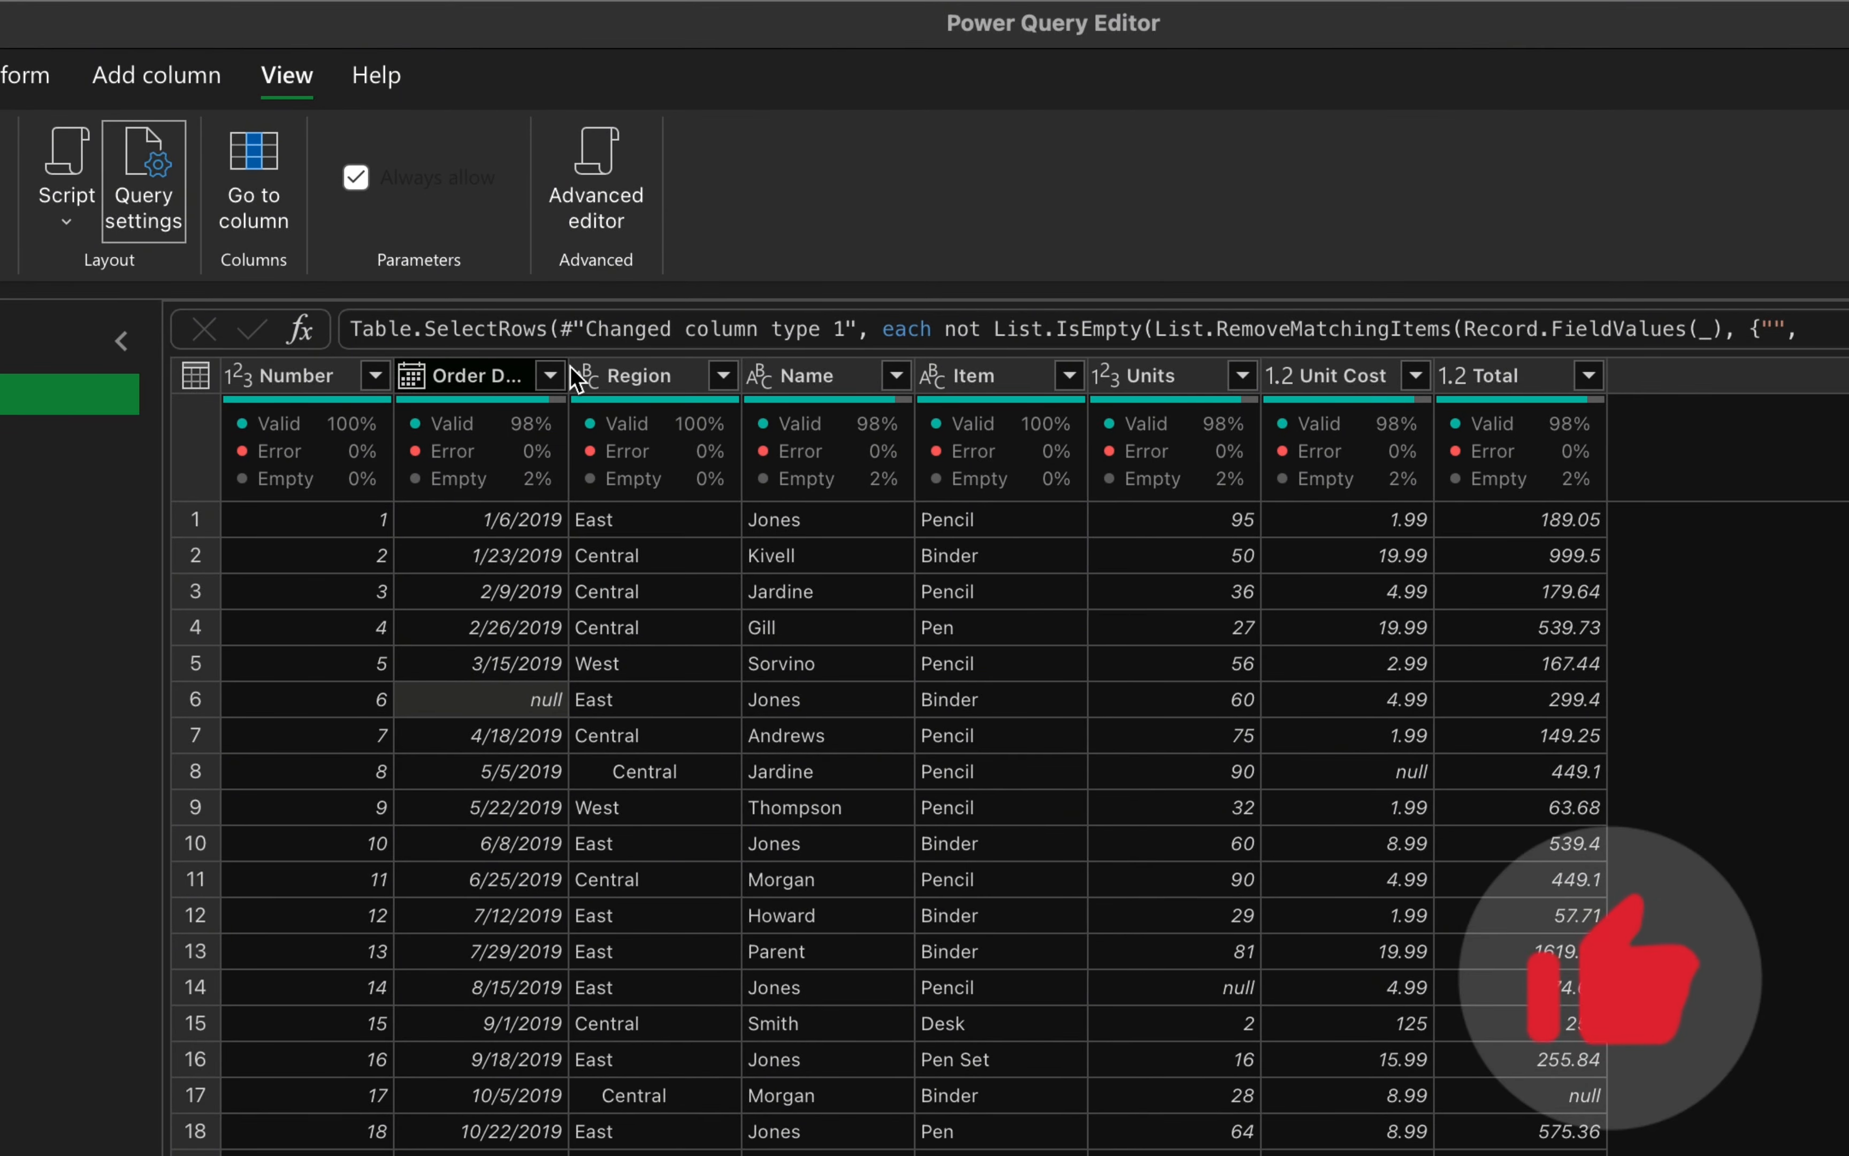
pyautogui.moveTo(568, 368); pyautogui.dragTo(614, 367)
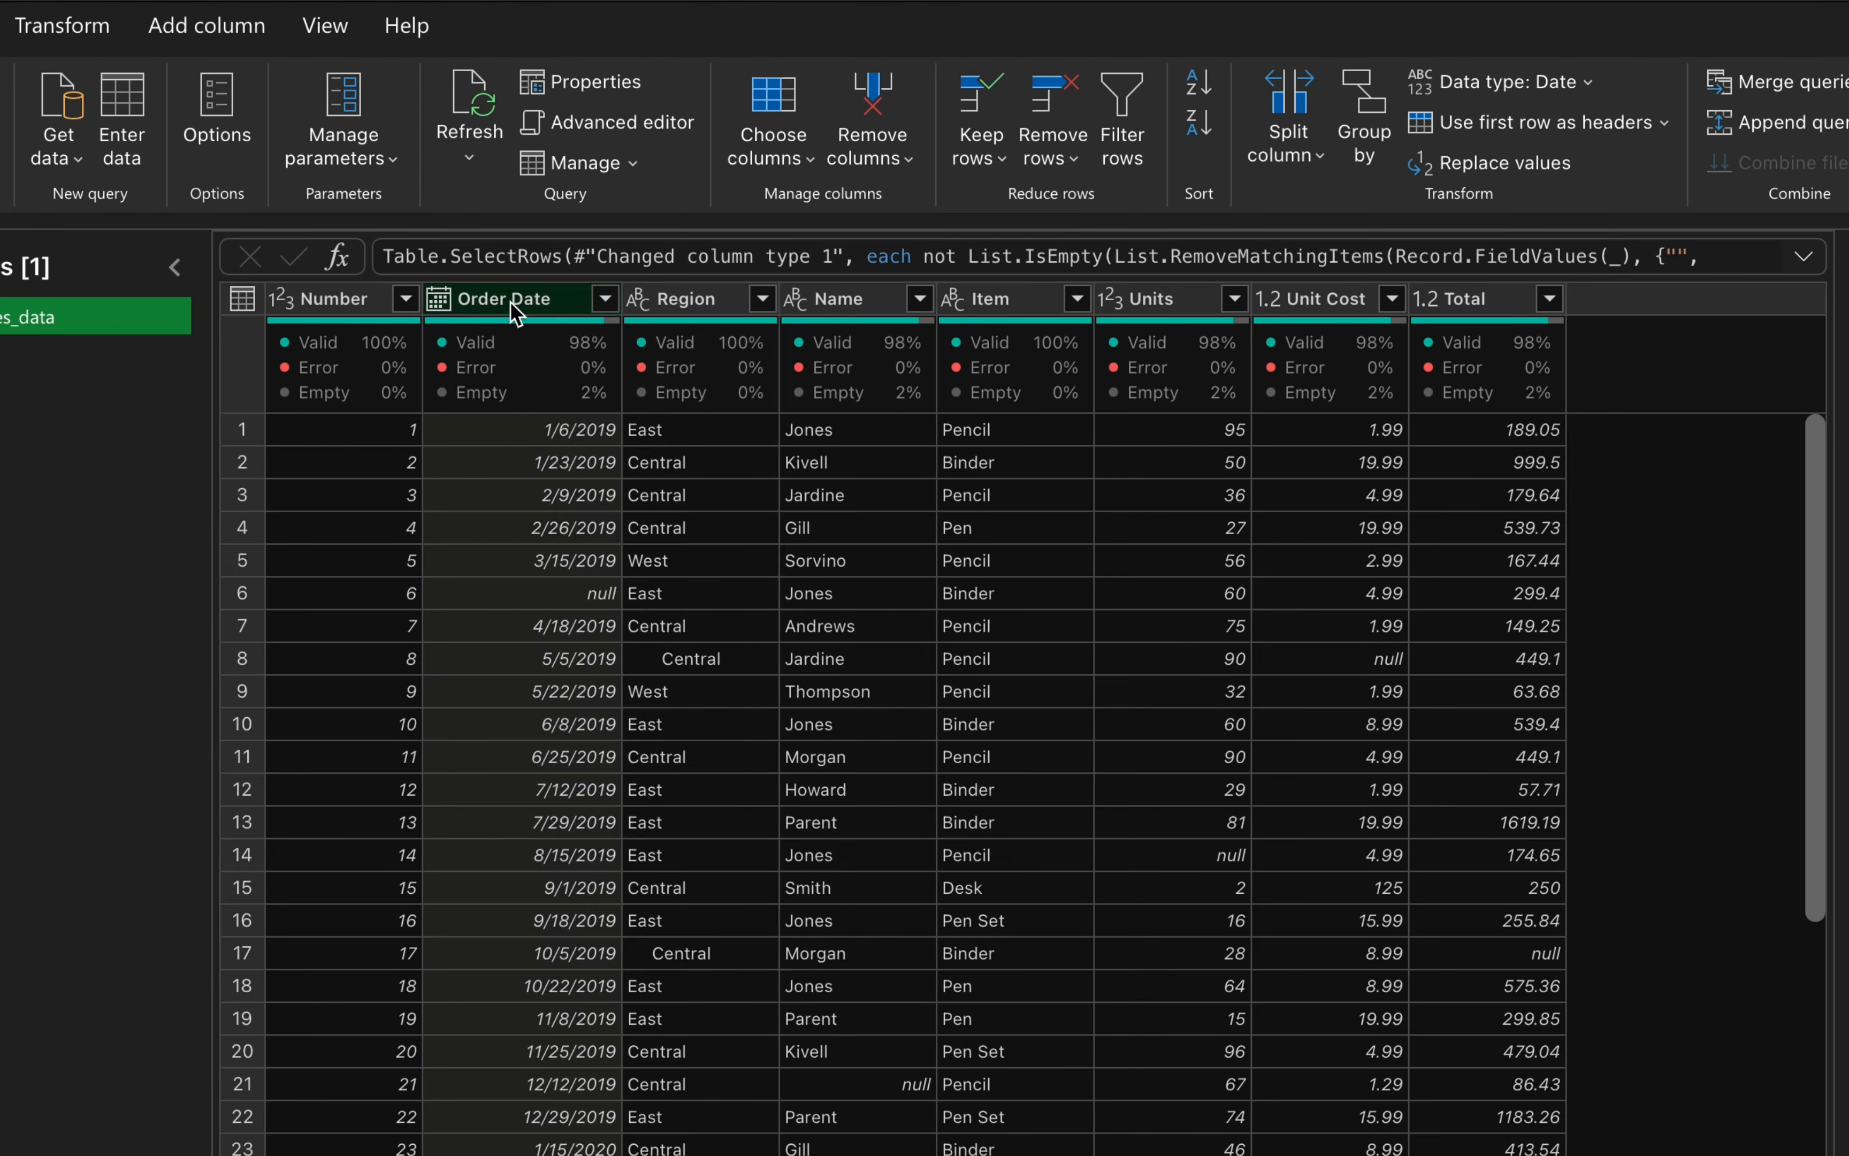
# - Replace the null value in the Order Date column with 4/15/2019
pyautogui.rightClick(489, 378)
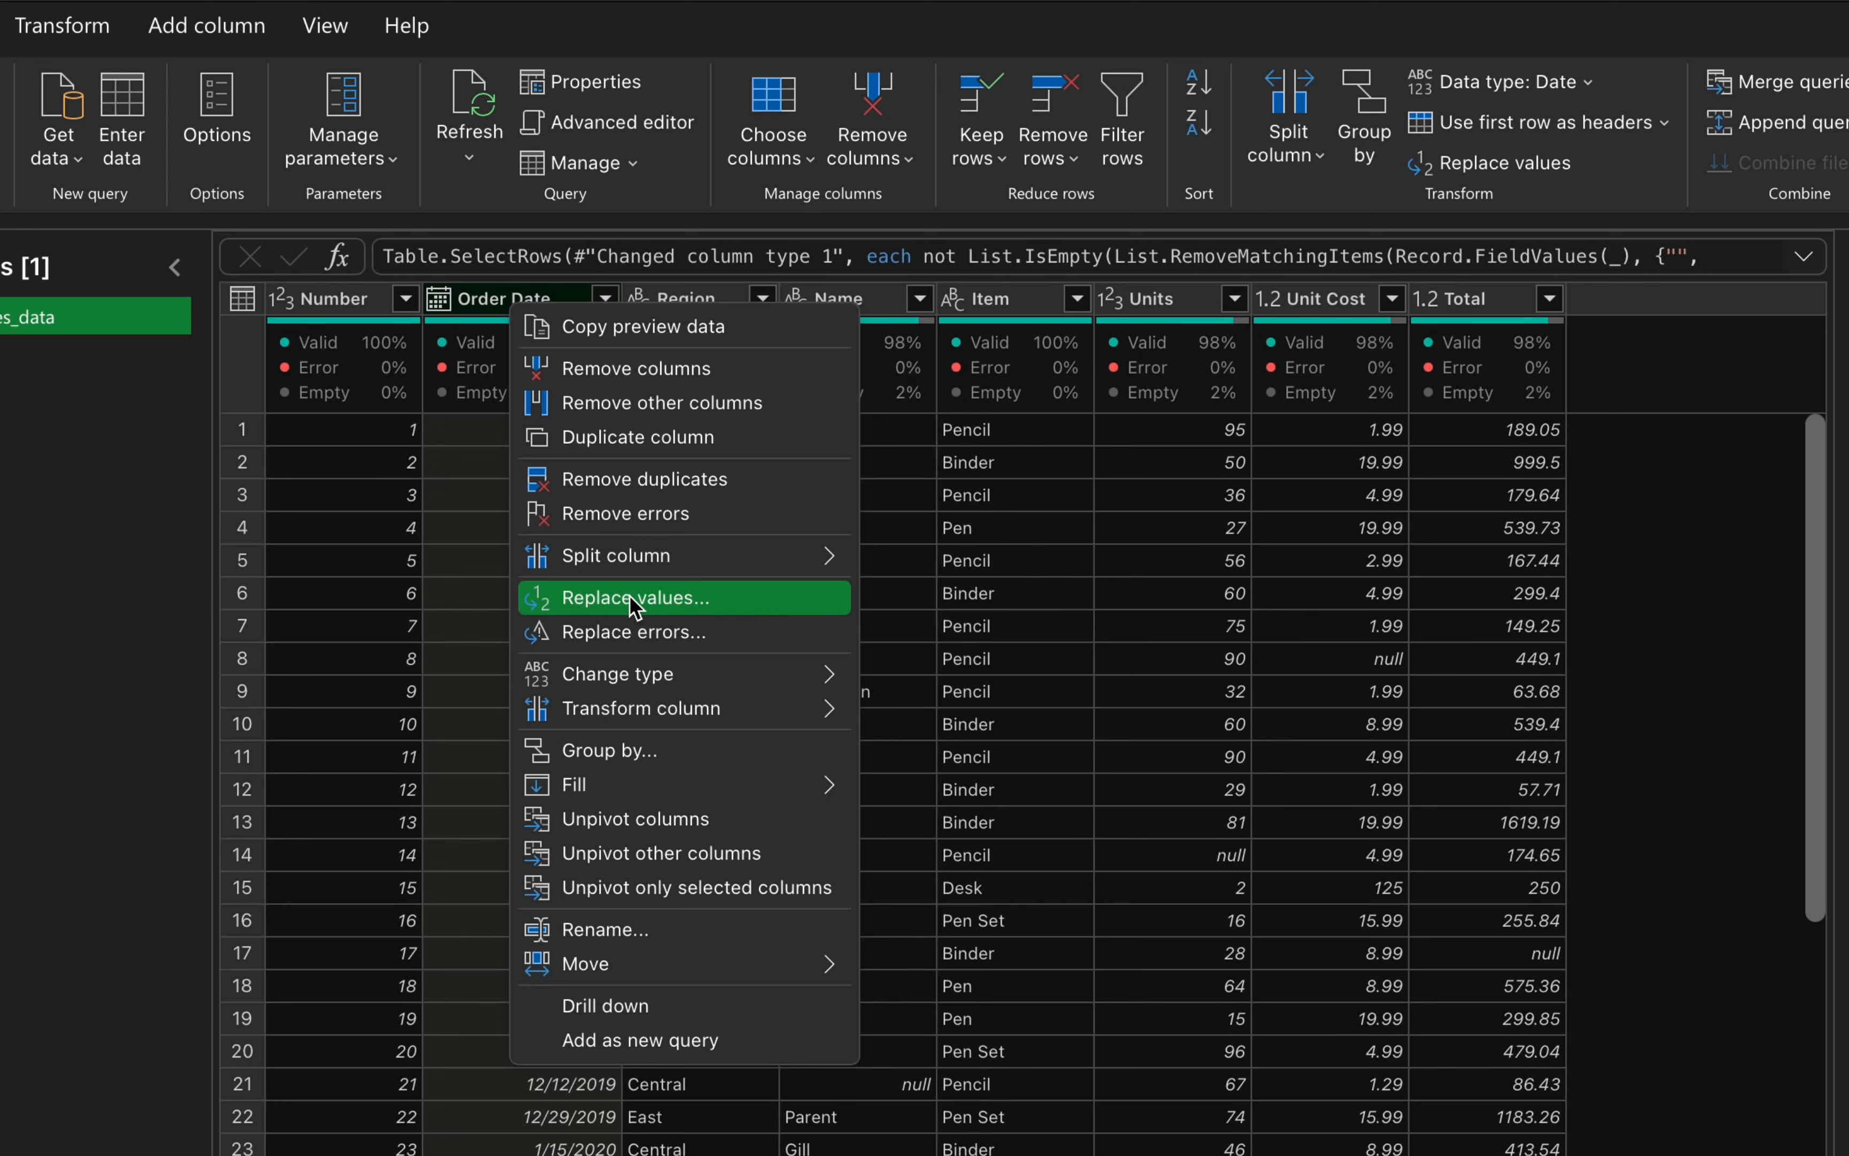
pyautogui.click(470, 600)
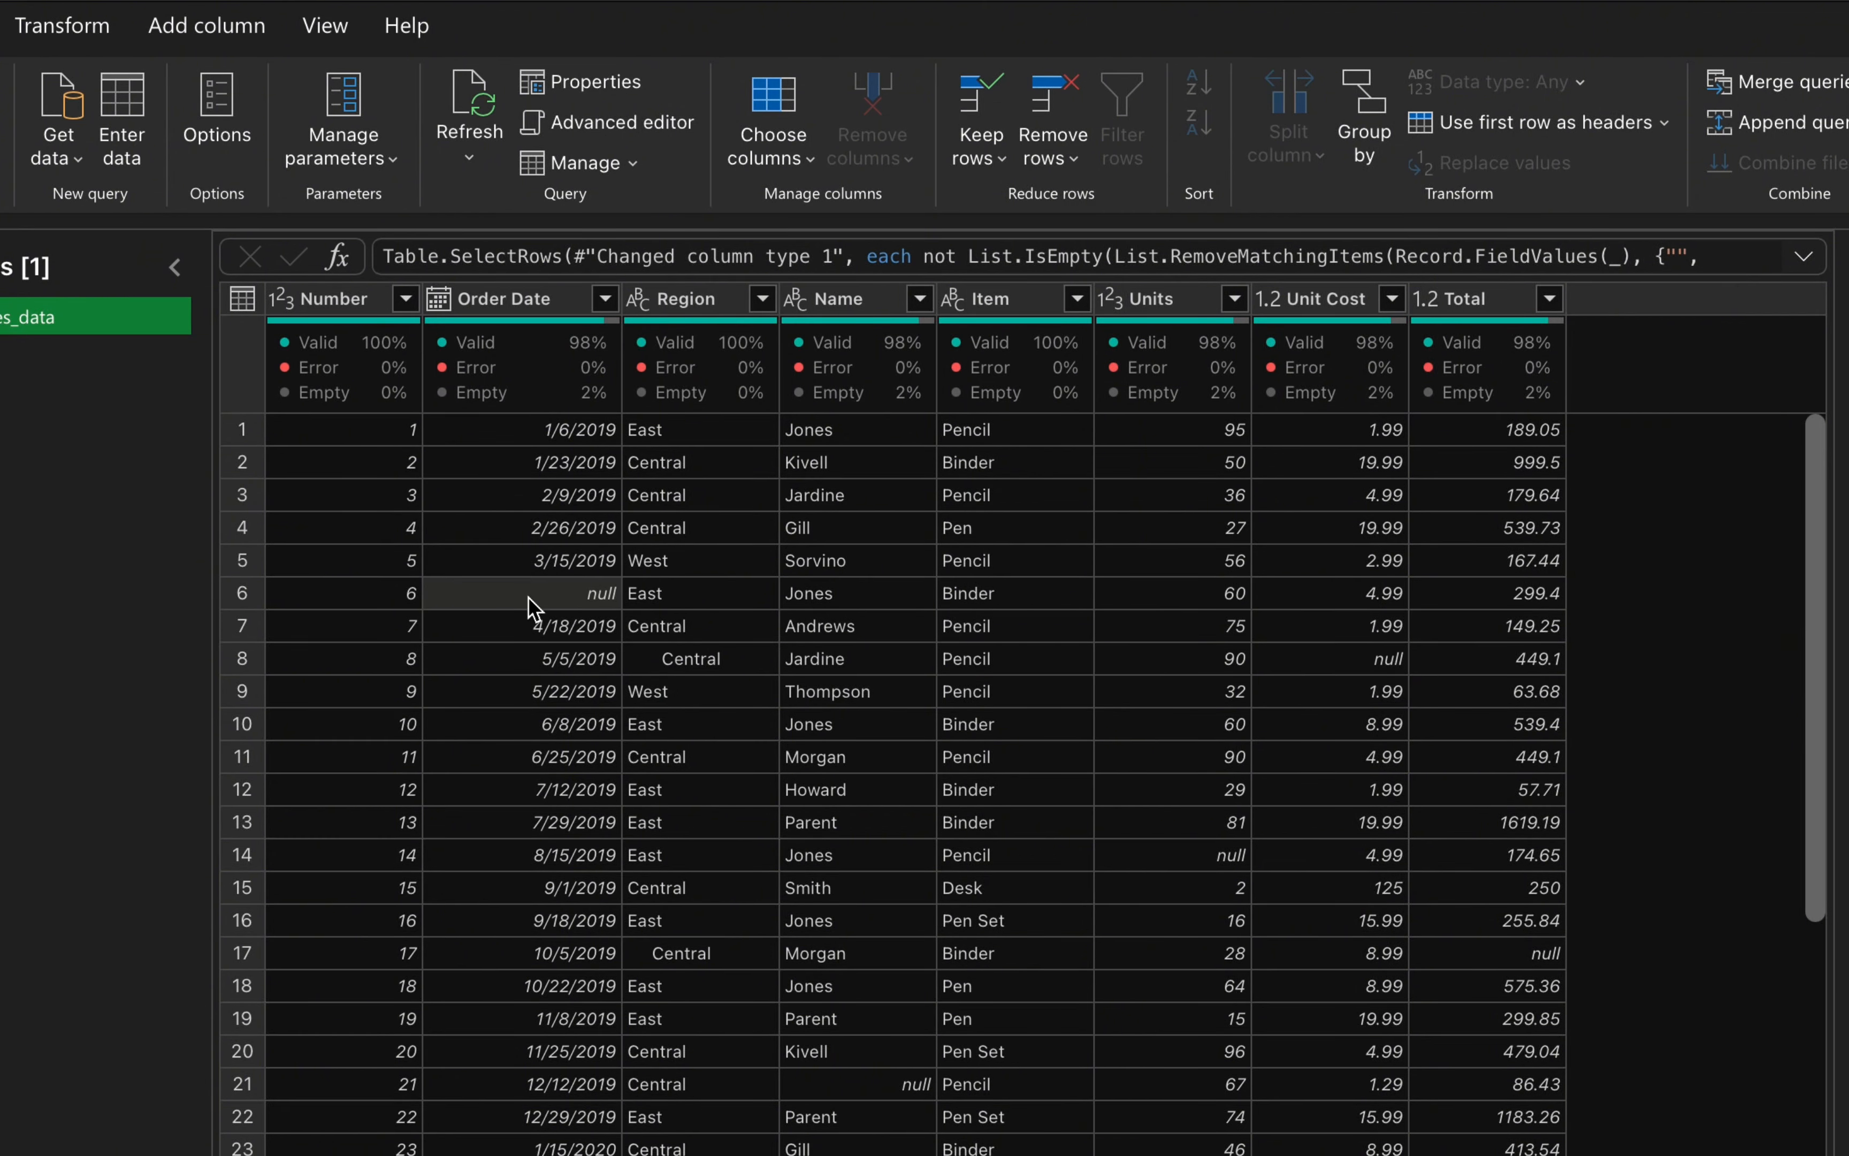
pyautogui.rightClick(548, 300)
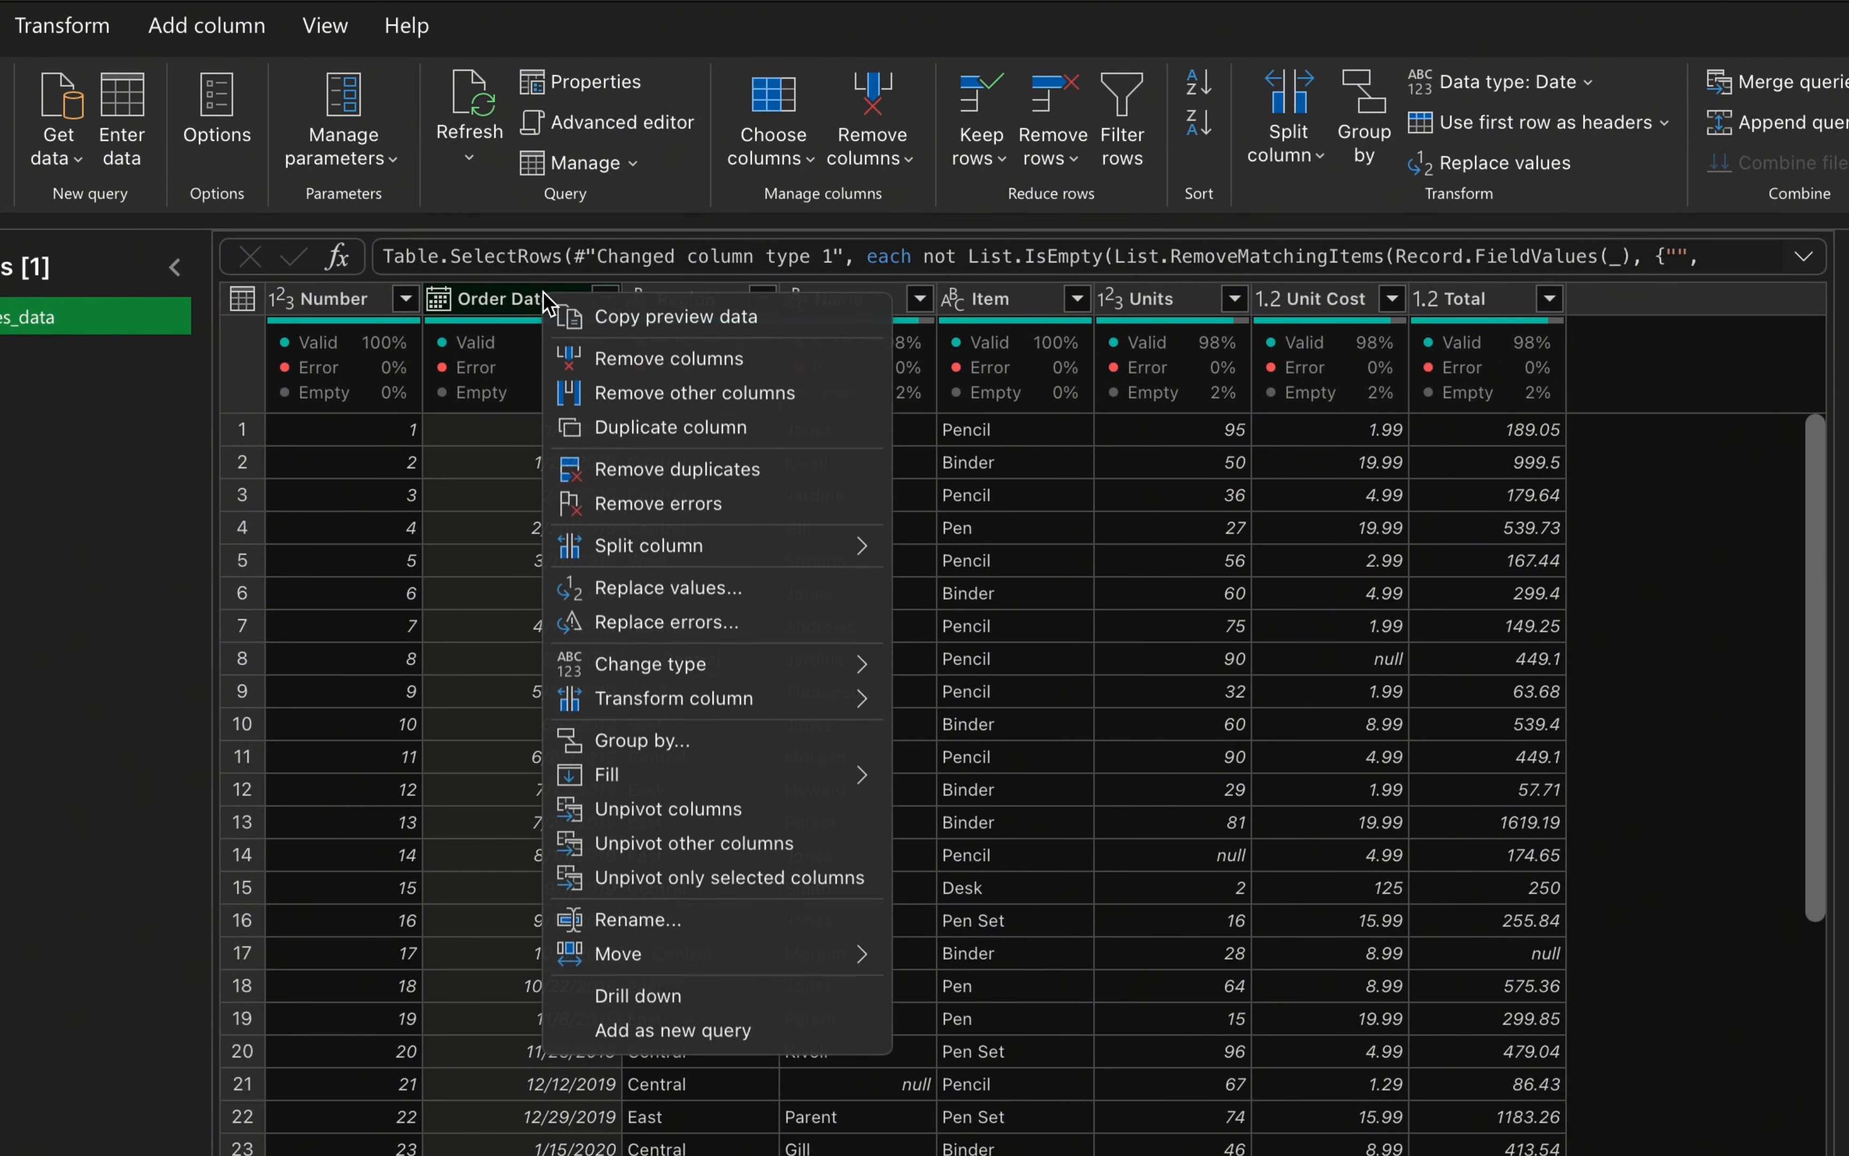
pyautogui.click(649, 590)
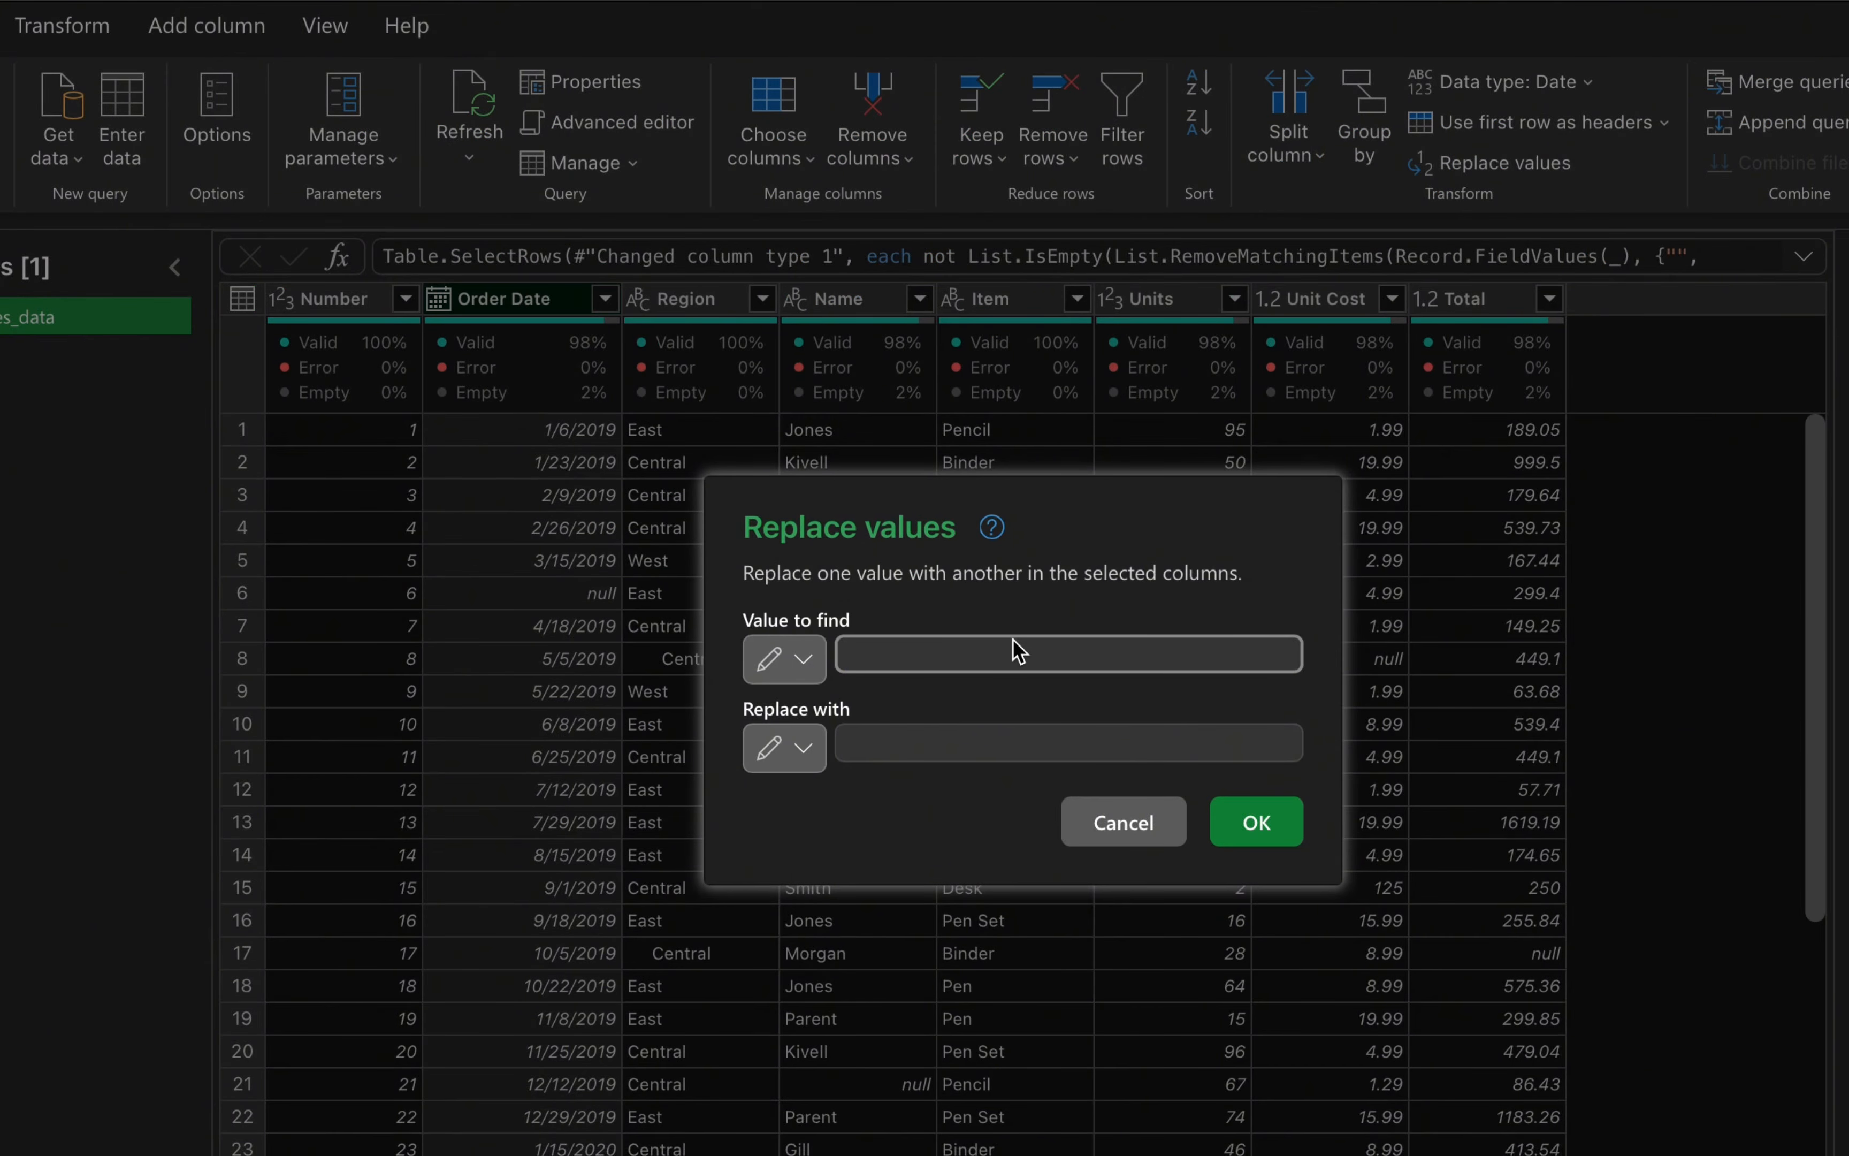
pyautogui.write('null')
pyautogui.click(1014, 753)
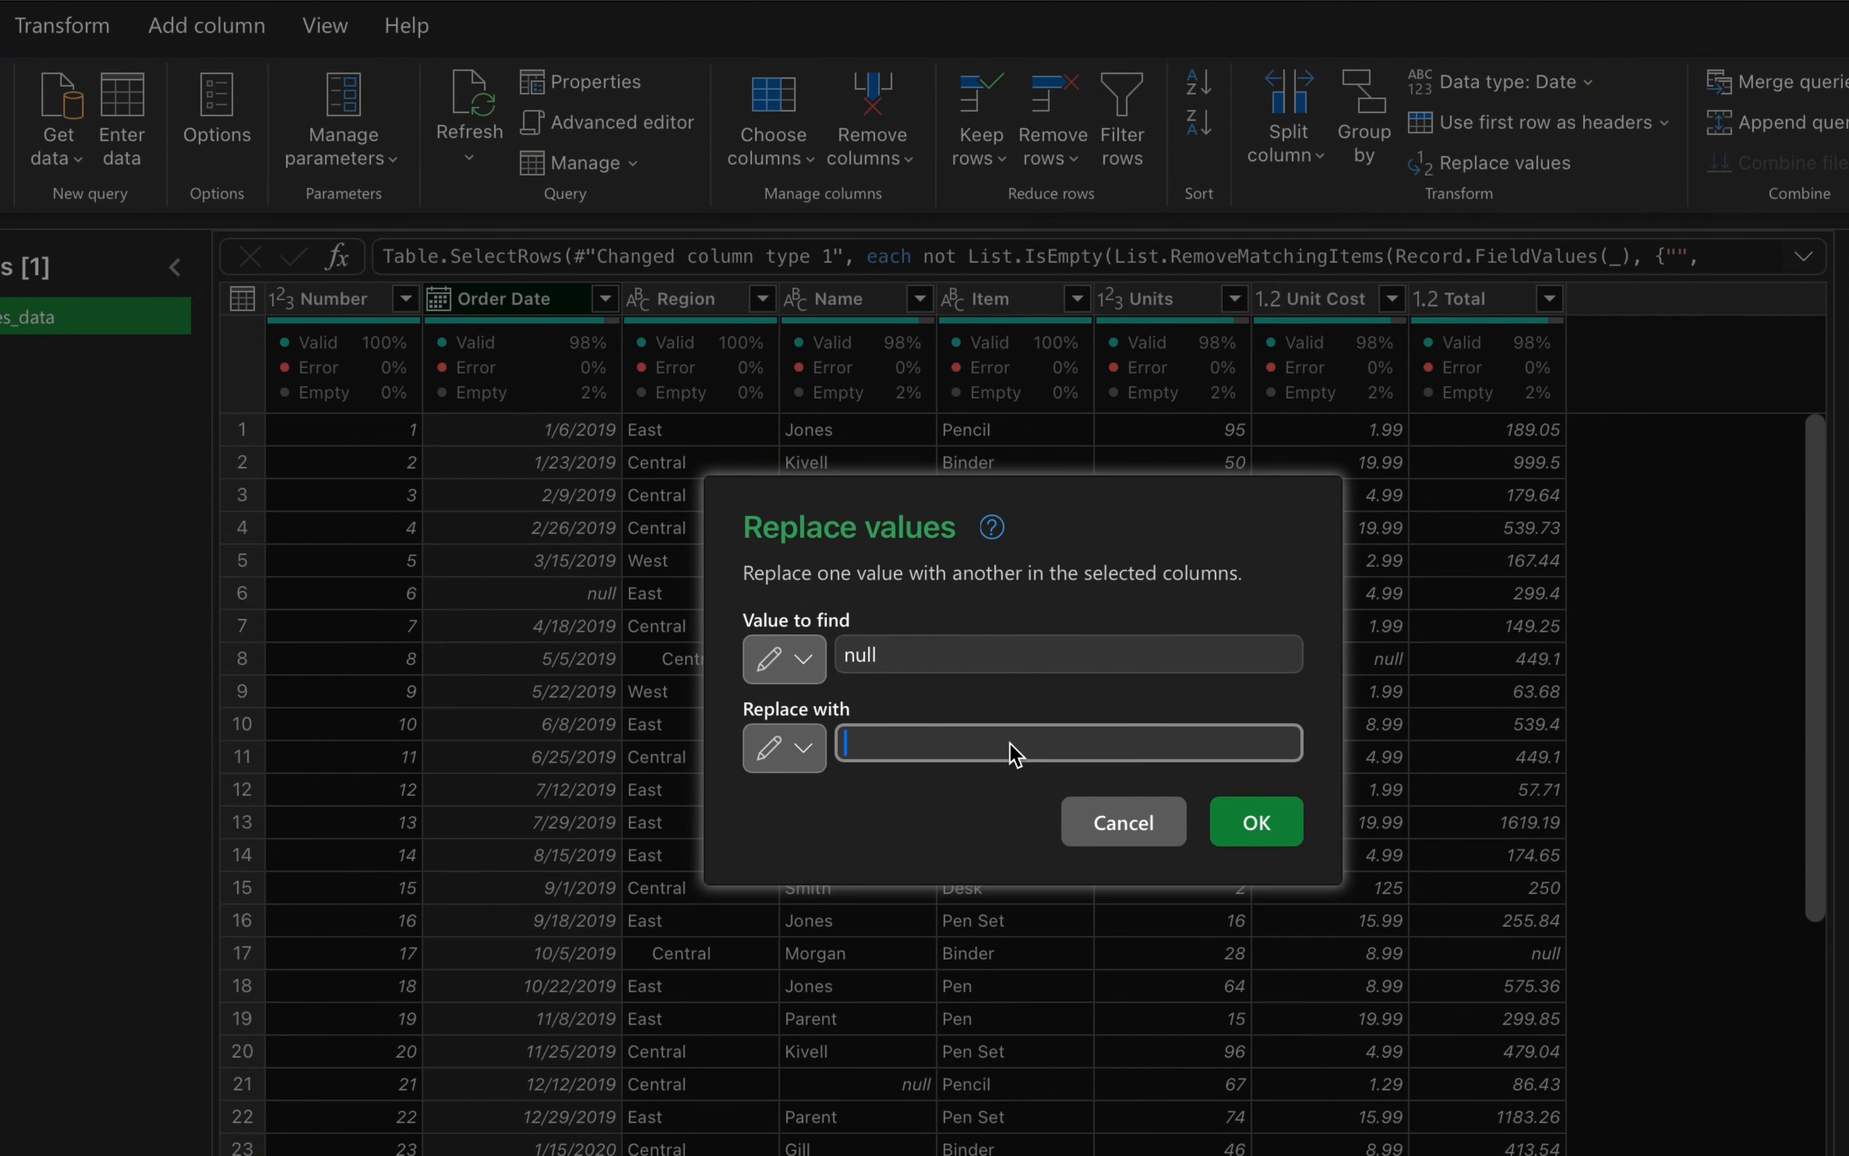
pyautogui.write('4')
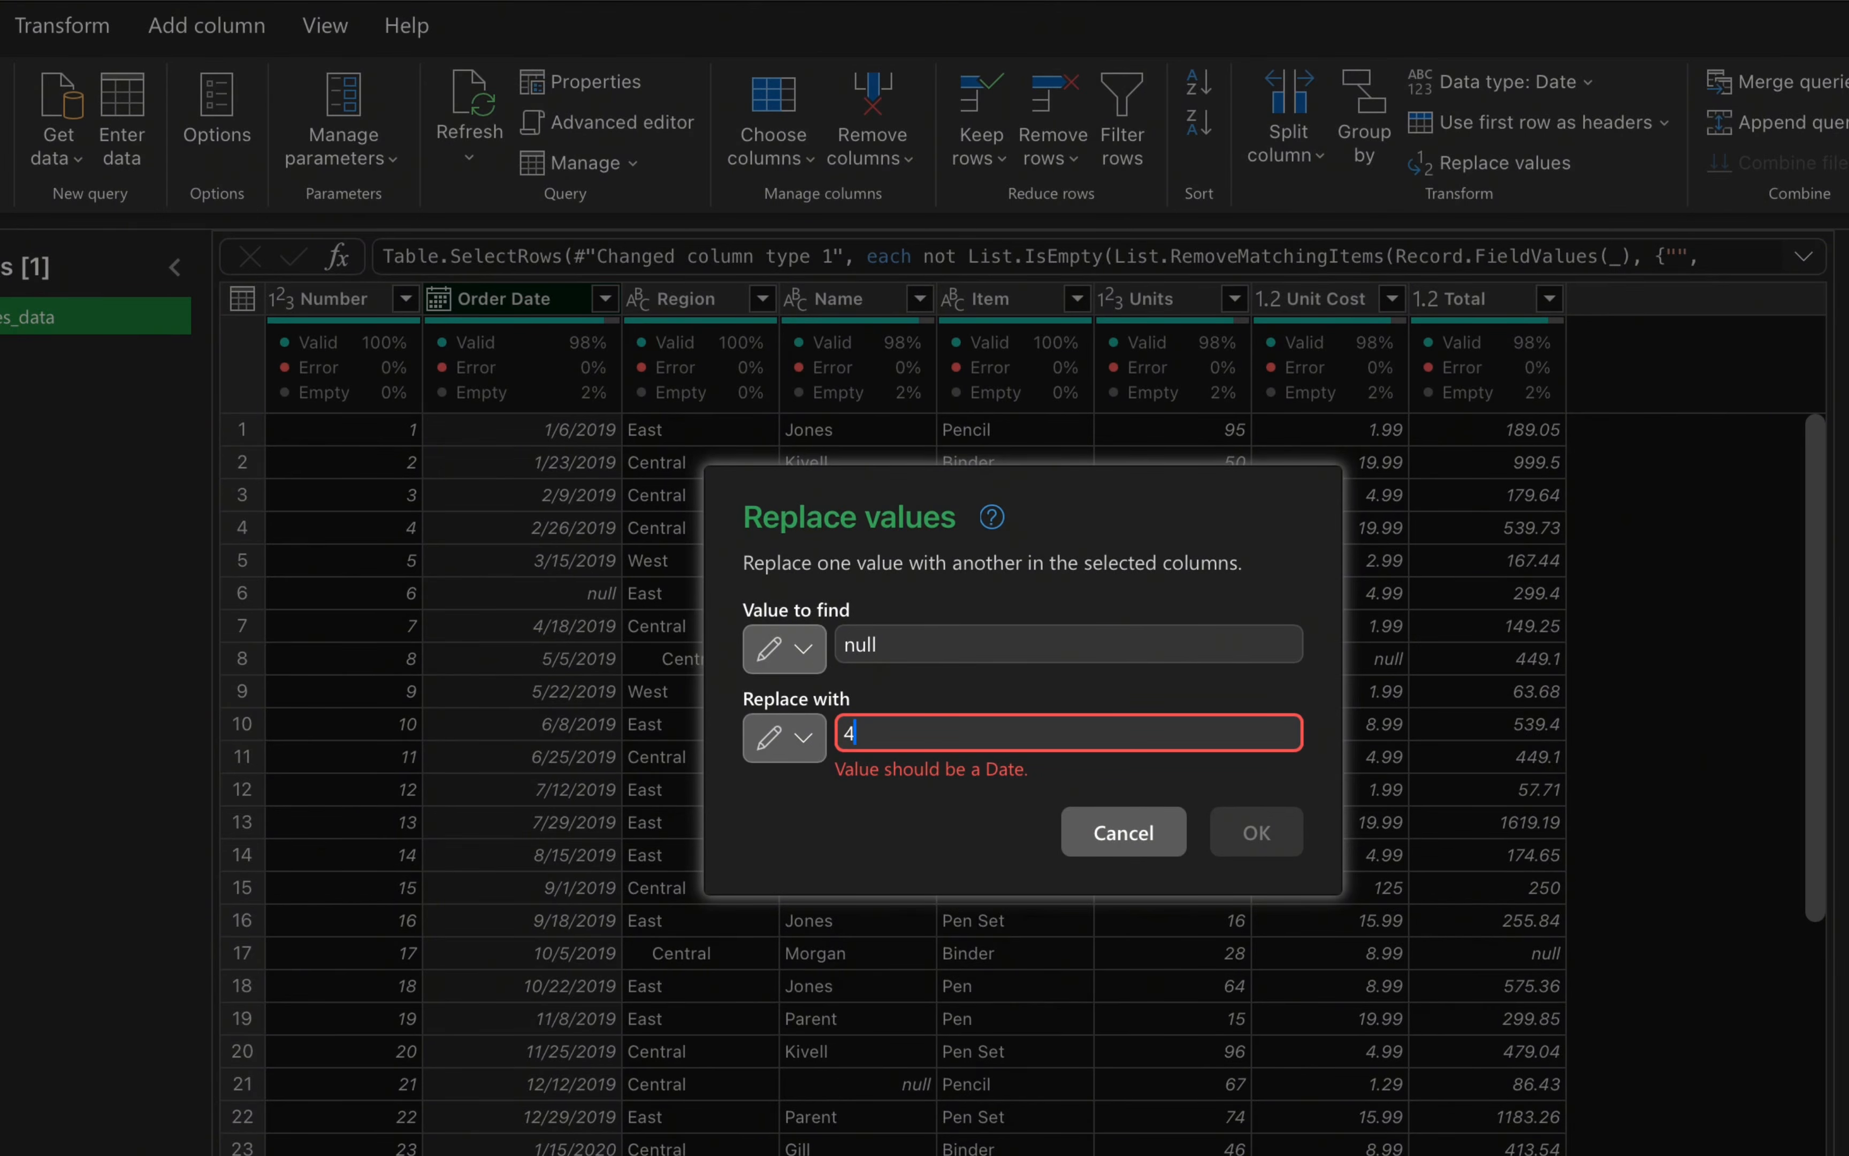
pyautogui.write('/')
pyautogui.write('15/')
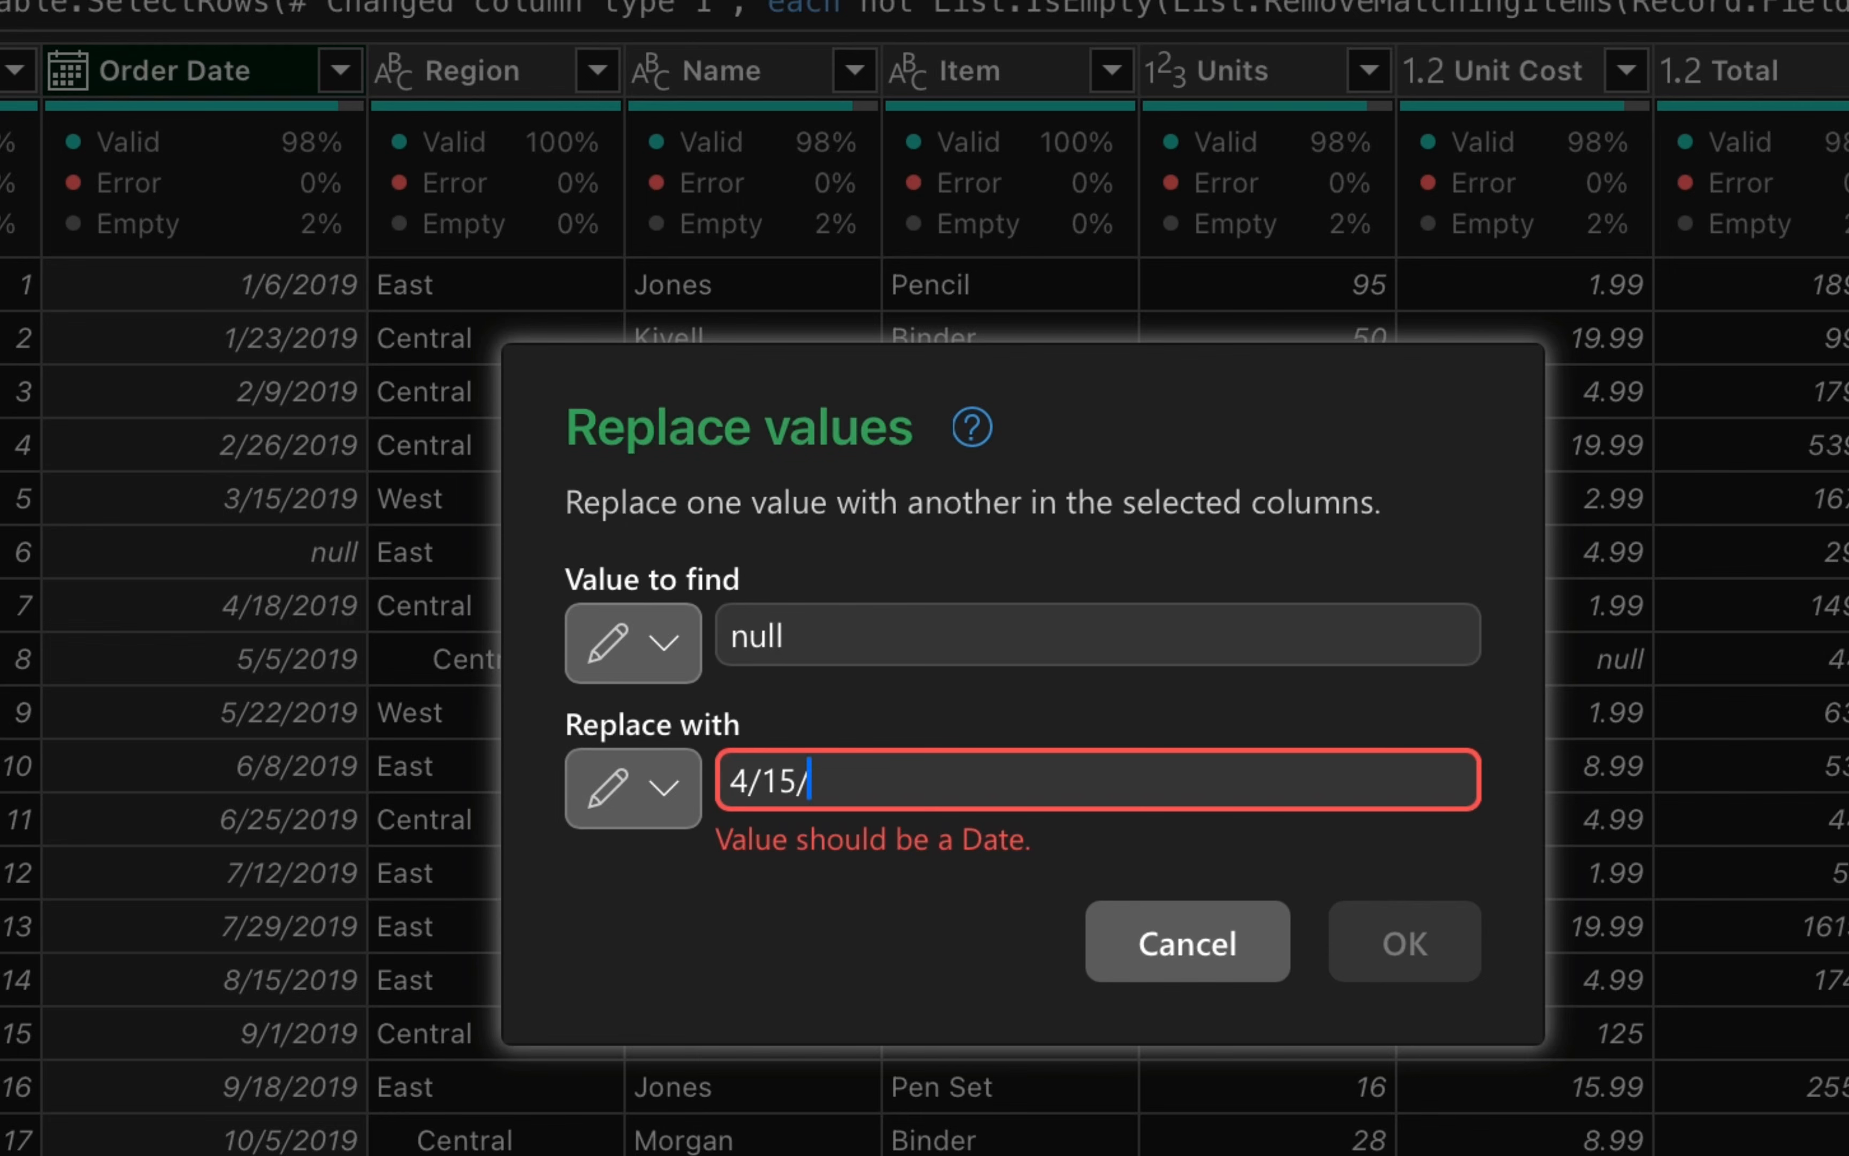
pyautogui.write('2019')
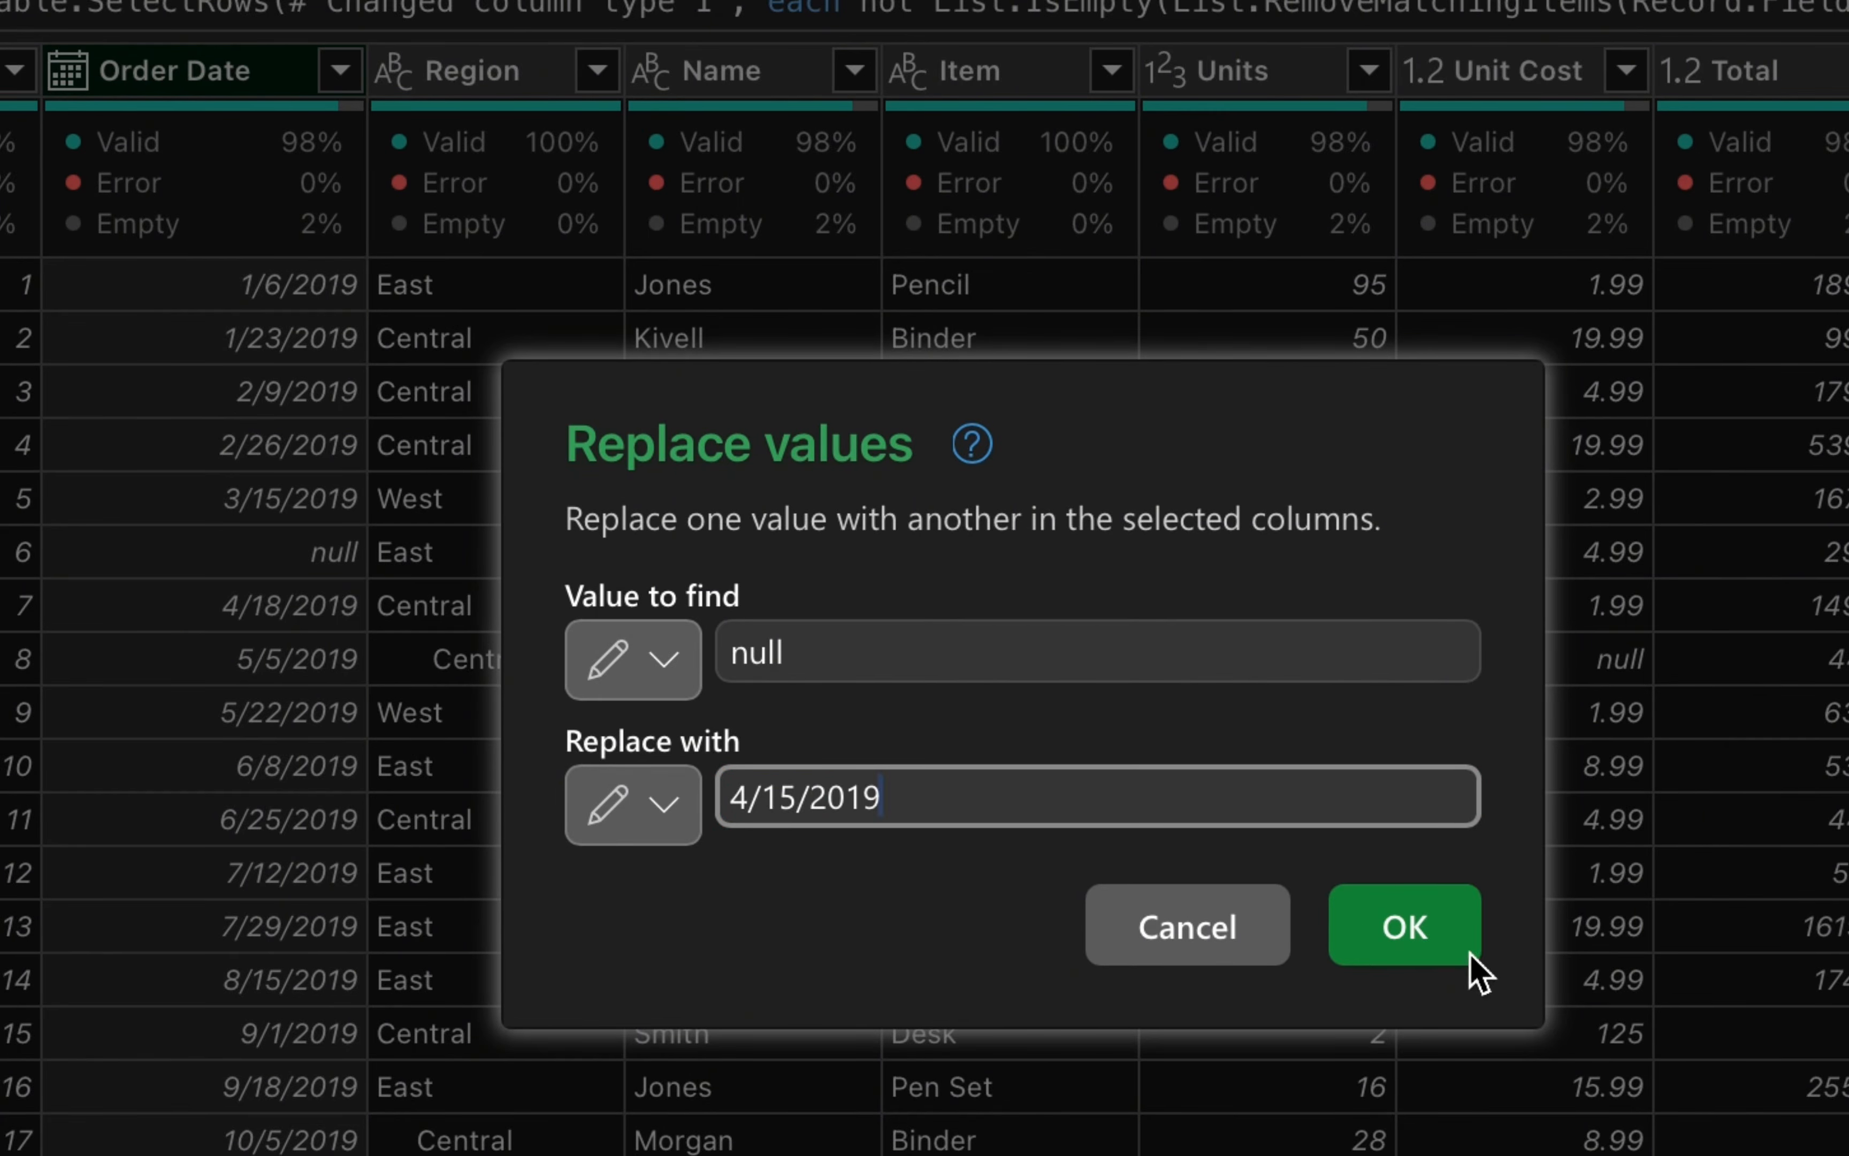
pyautogui.click(1424, 919)
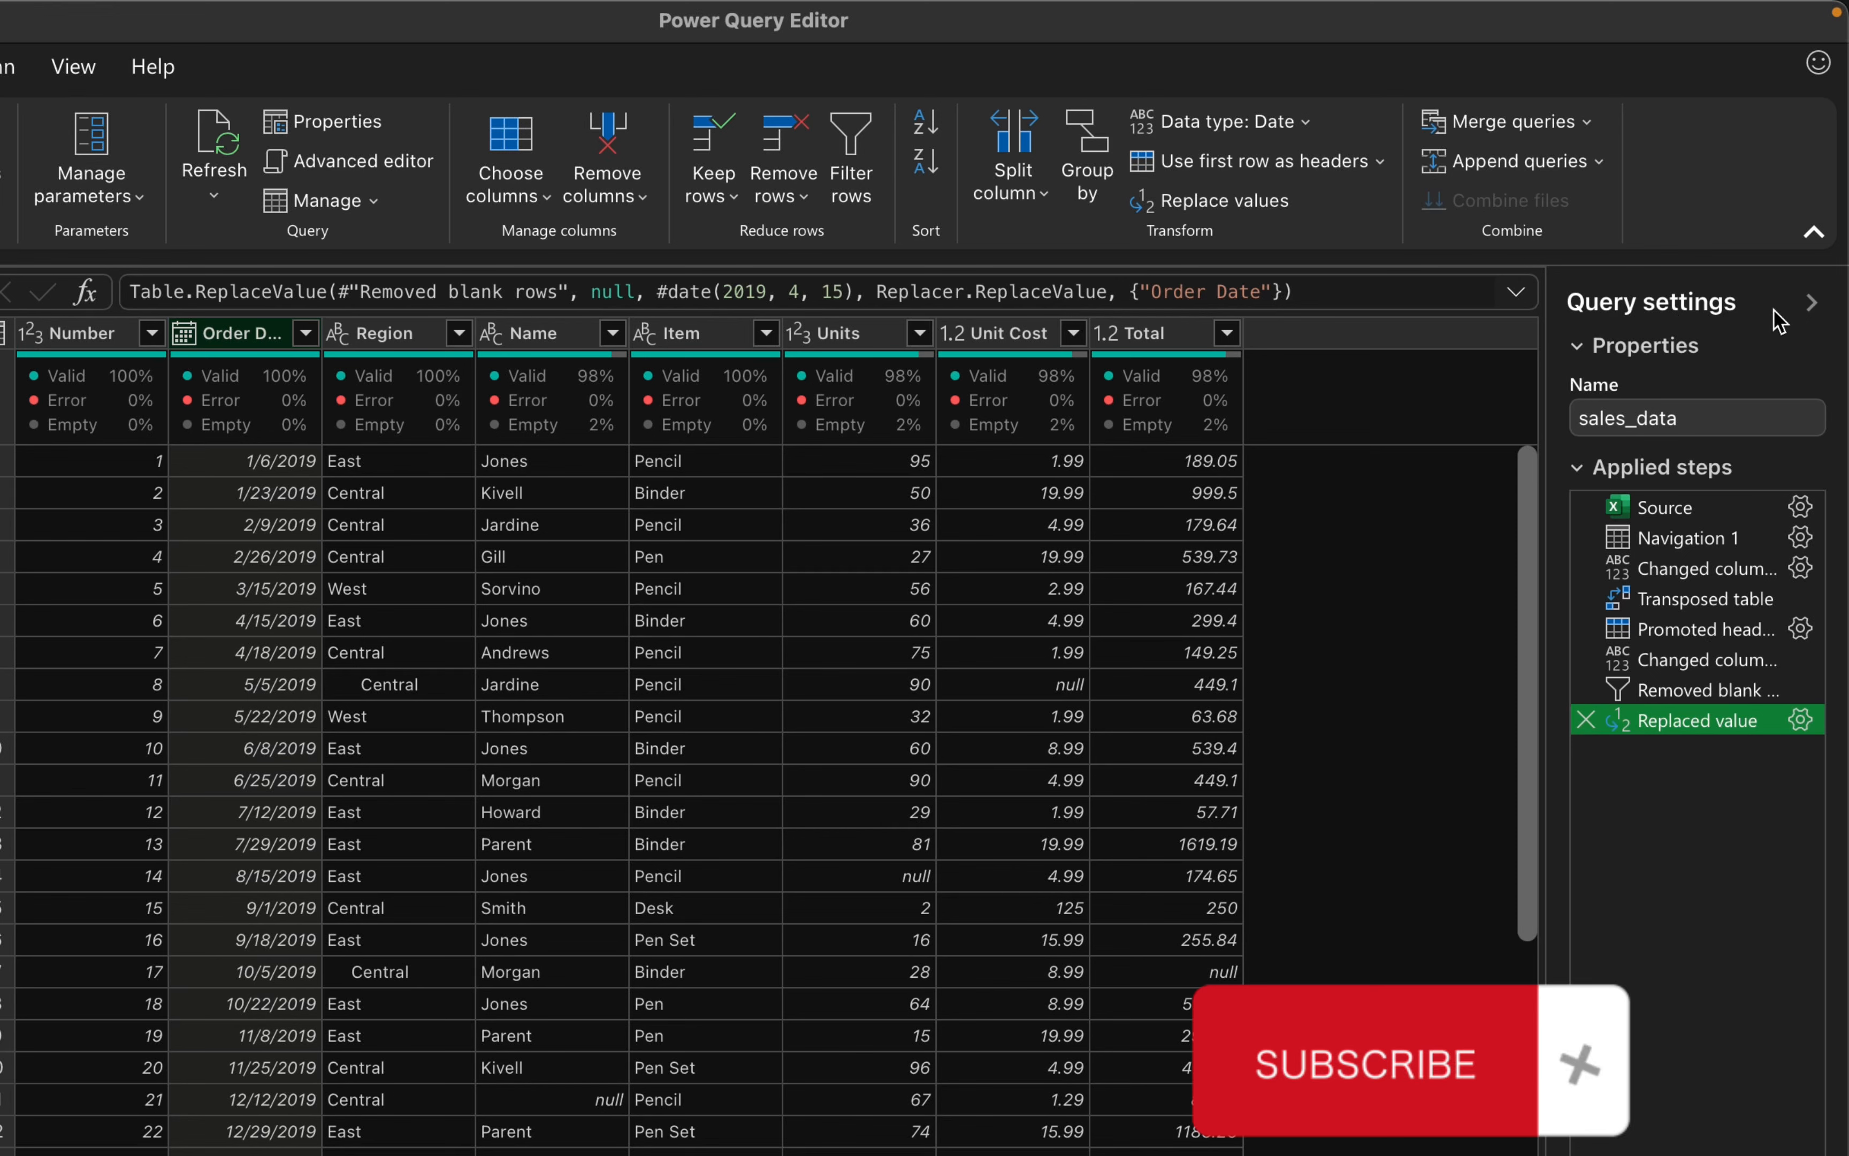
# - Examine the column quality figures and rows after the date replacement, checking the Region column for stray spaces
pyautogui.click(1812, 303)
pyautogui.click(1817, 318)
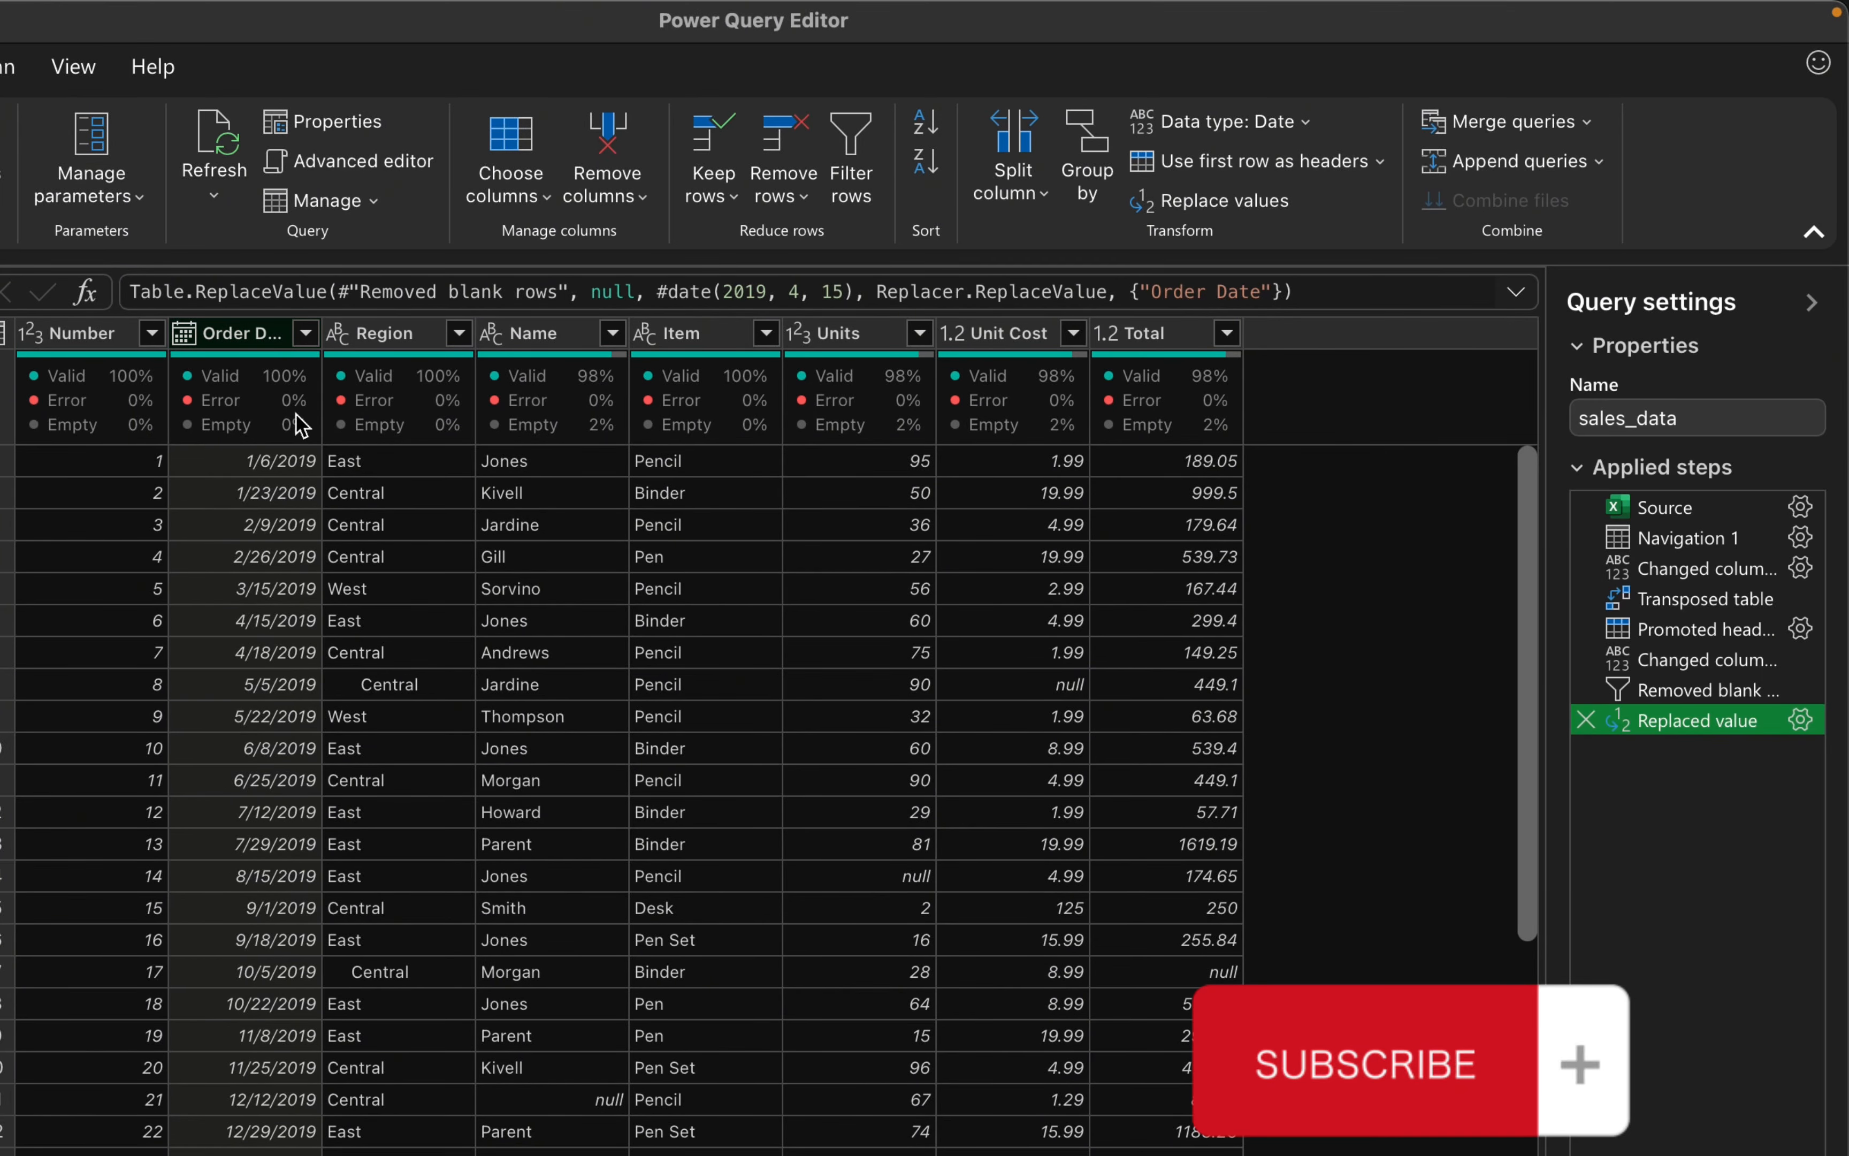
pyautogui.scroll(-3, 239, 1084)
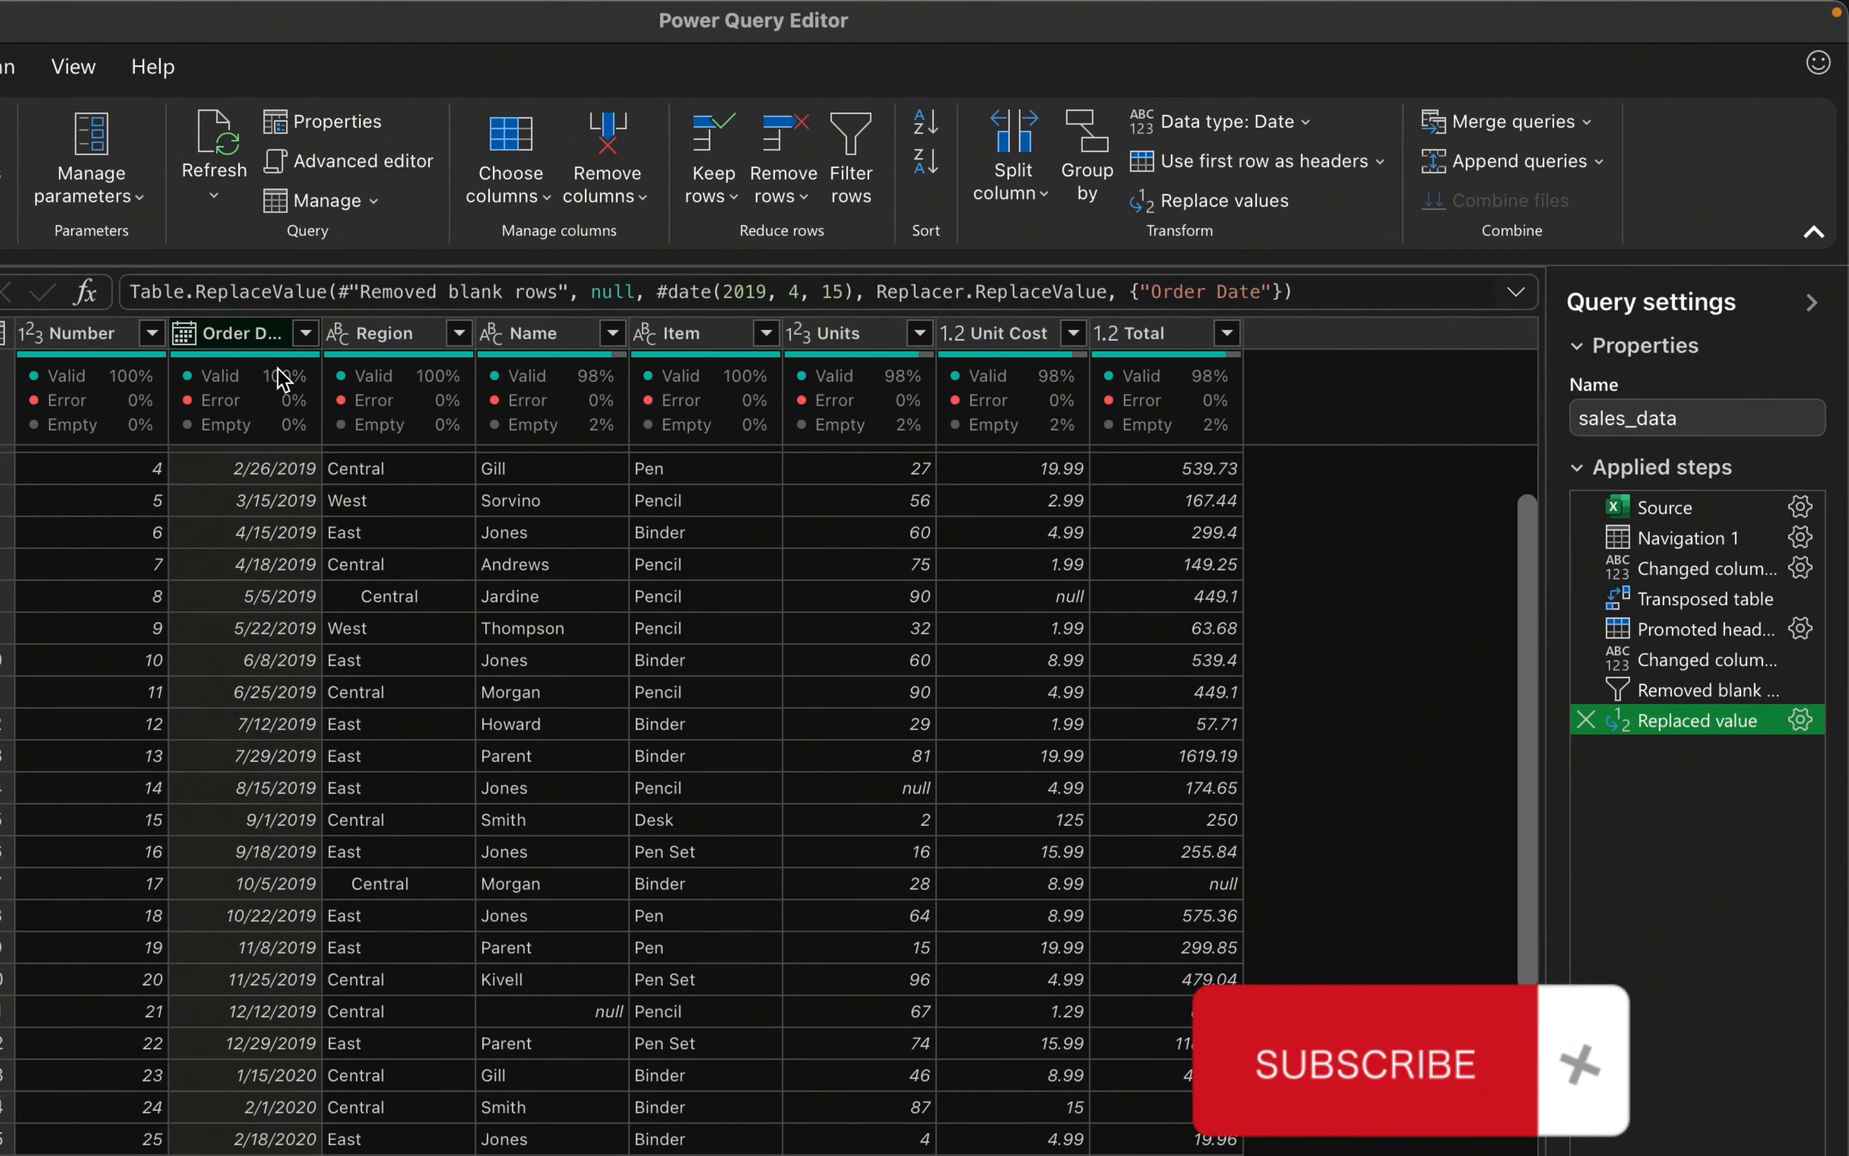
pyautogui.moveTo(282, 382)
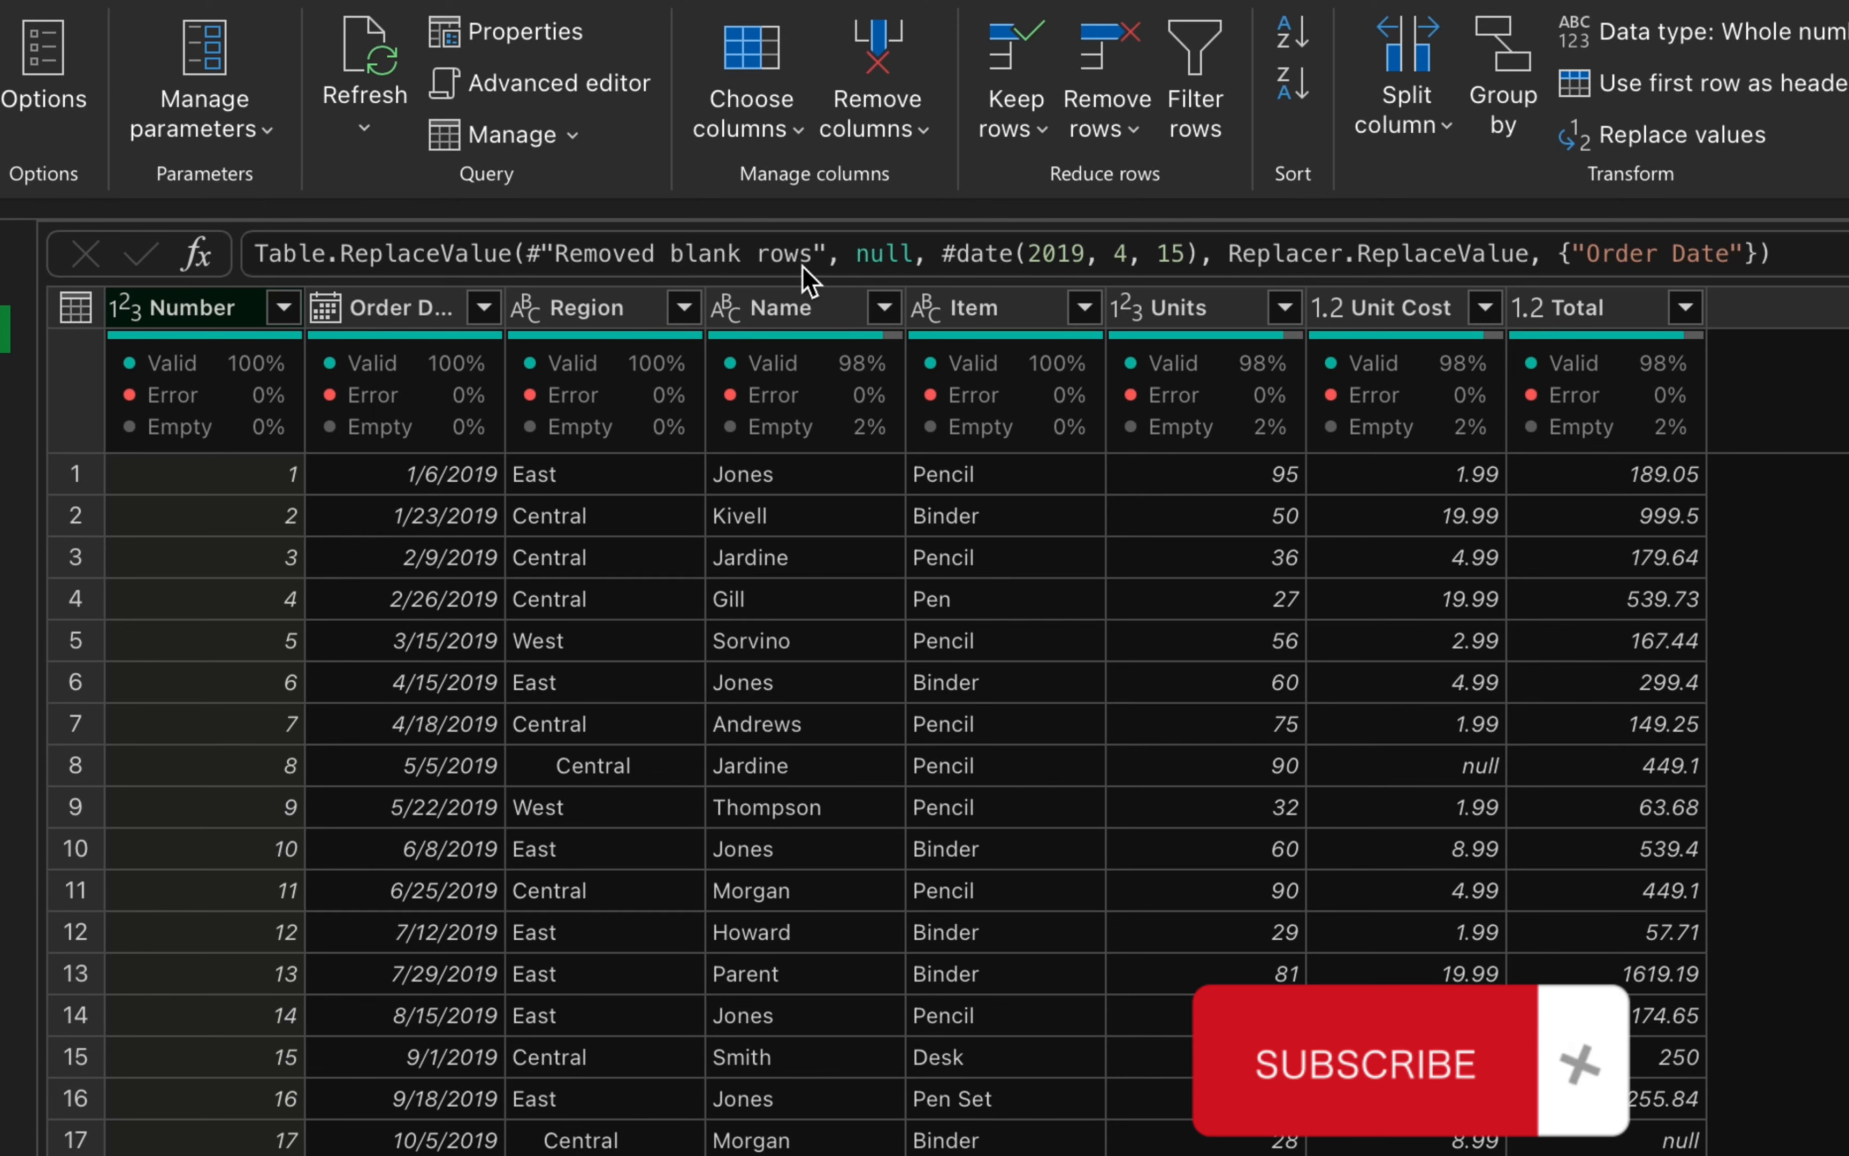
pyautogui.scroll(-3, 639, 694)
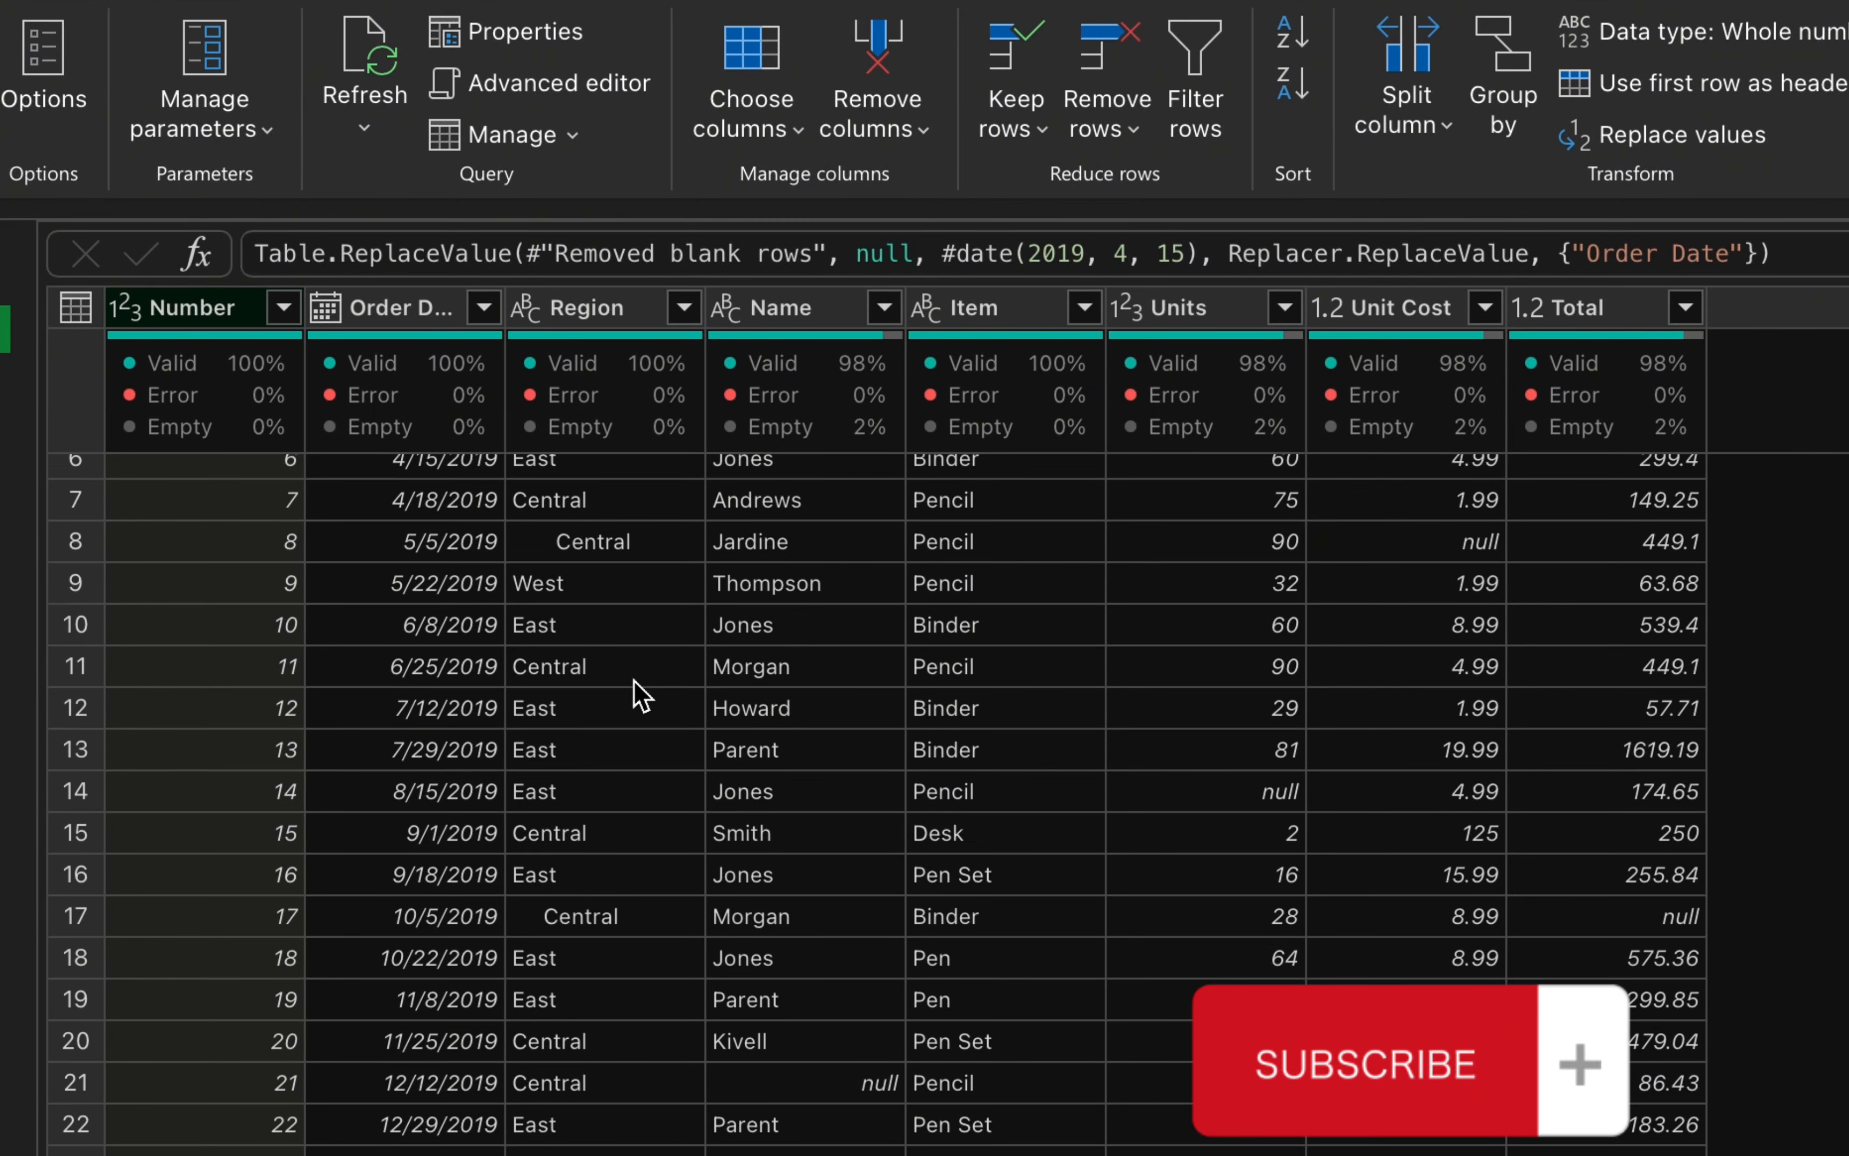
pyautogui.scroll(3, 640, 694)
pyautogui.moveTo(646, 378)
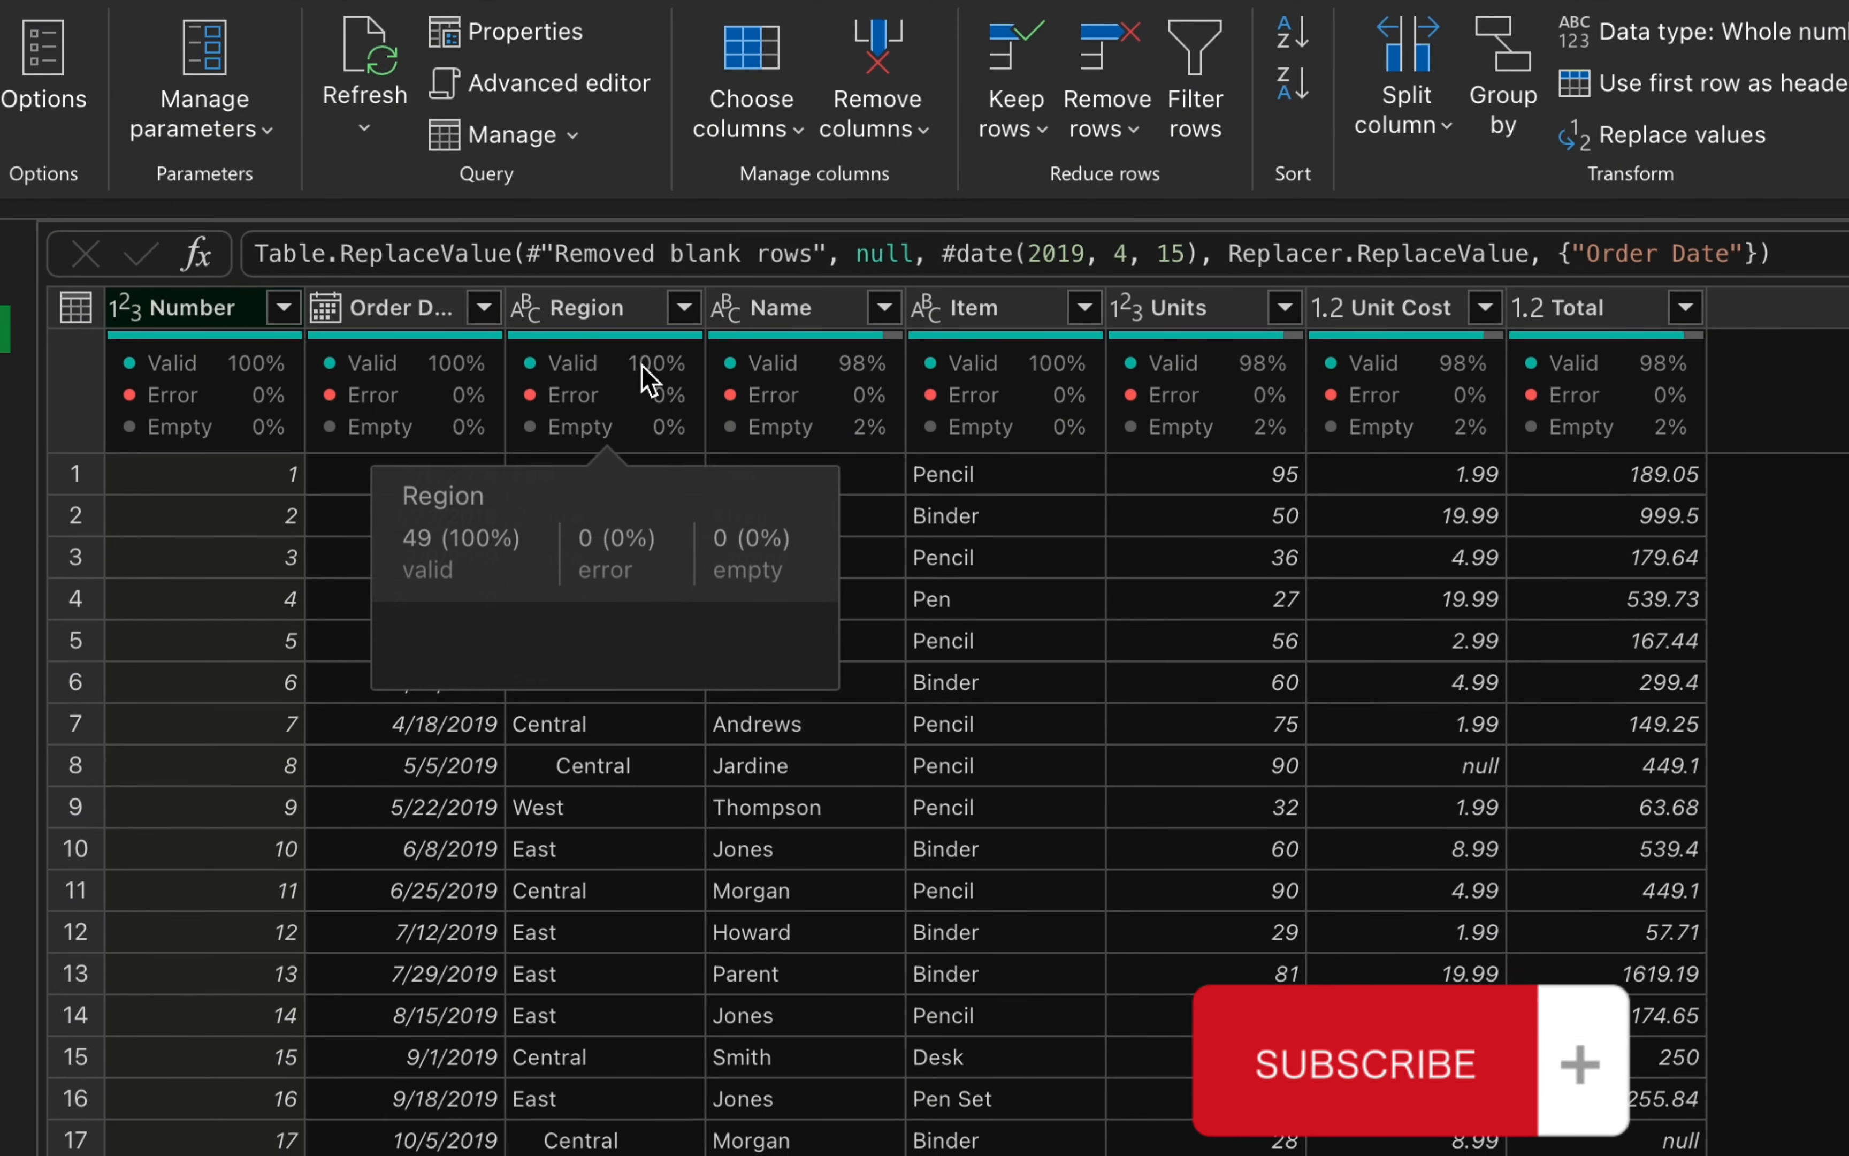
pyautogui.scroll(-3, 592, 1090)
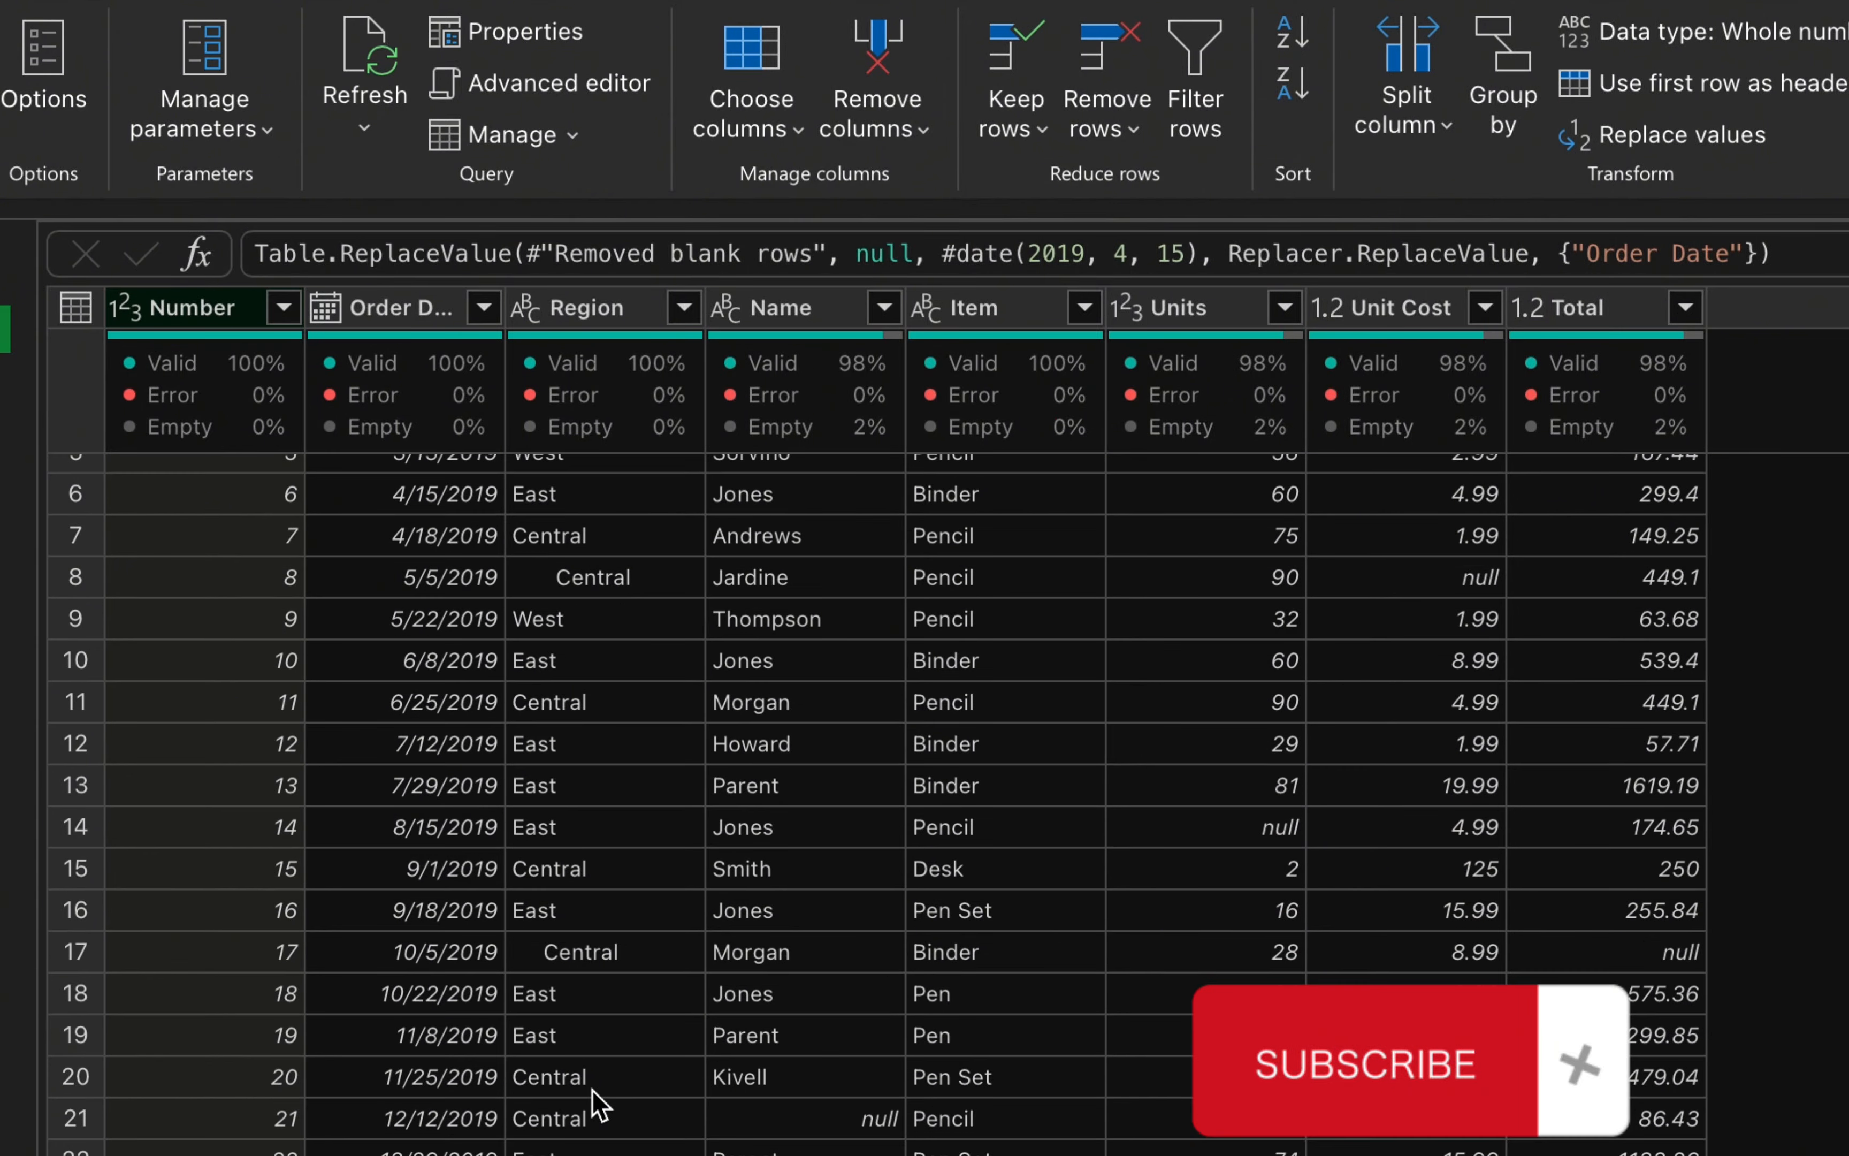
pyautogui.scroll(-3, 596, 1101)
pyautogui.scroll(3, 600, 1100)
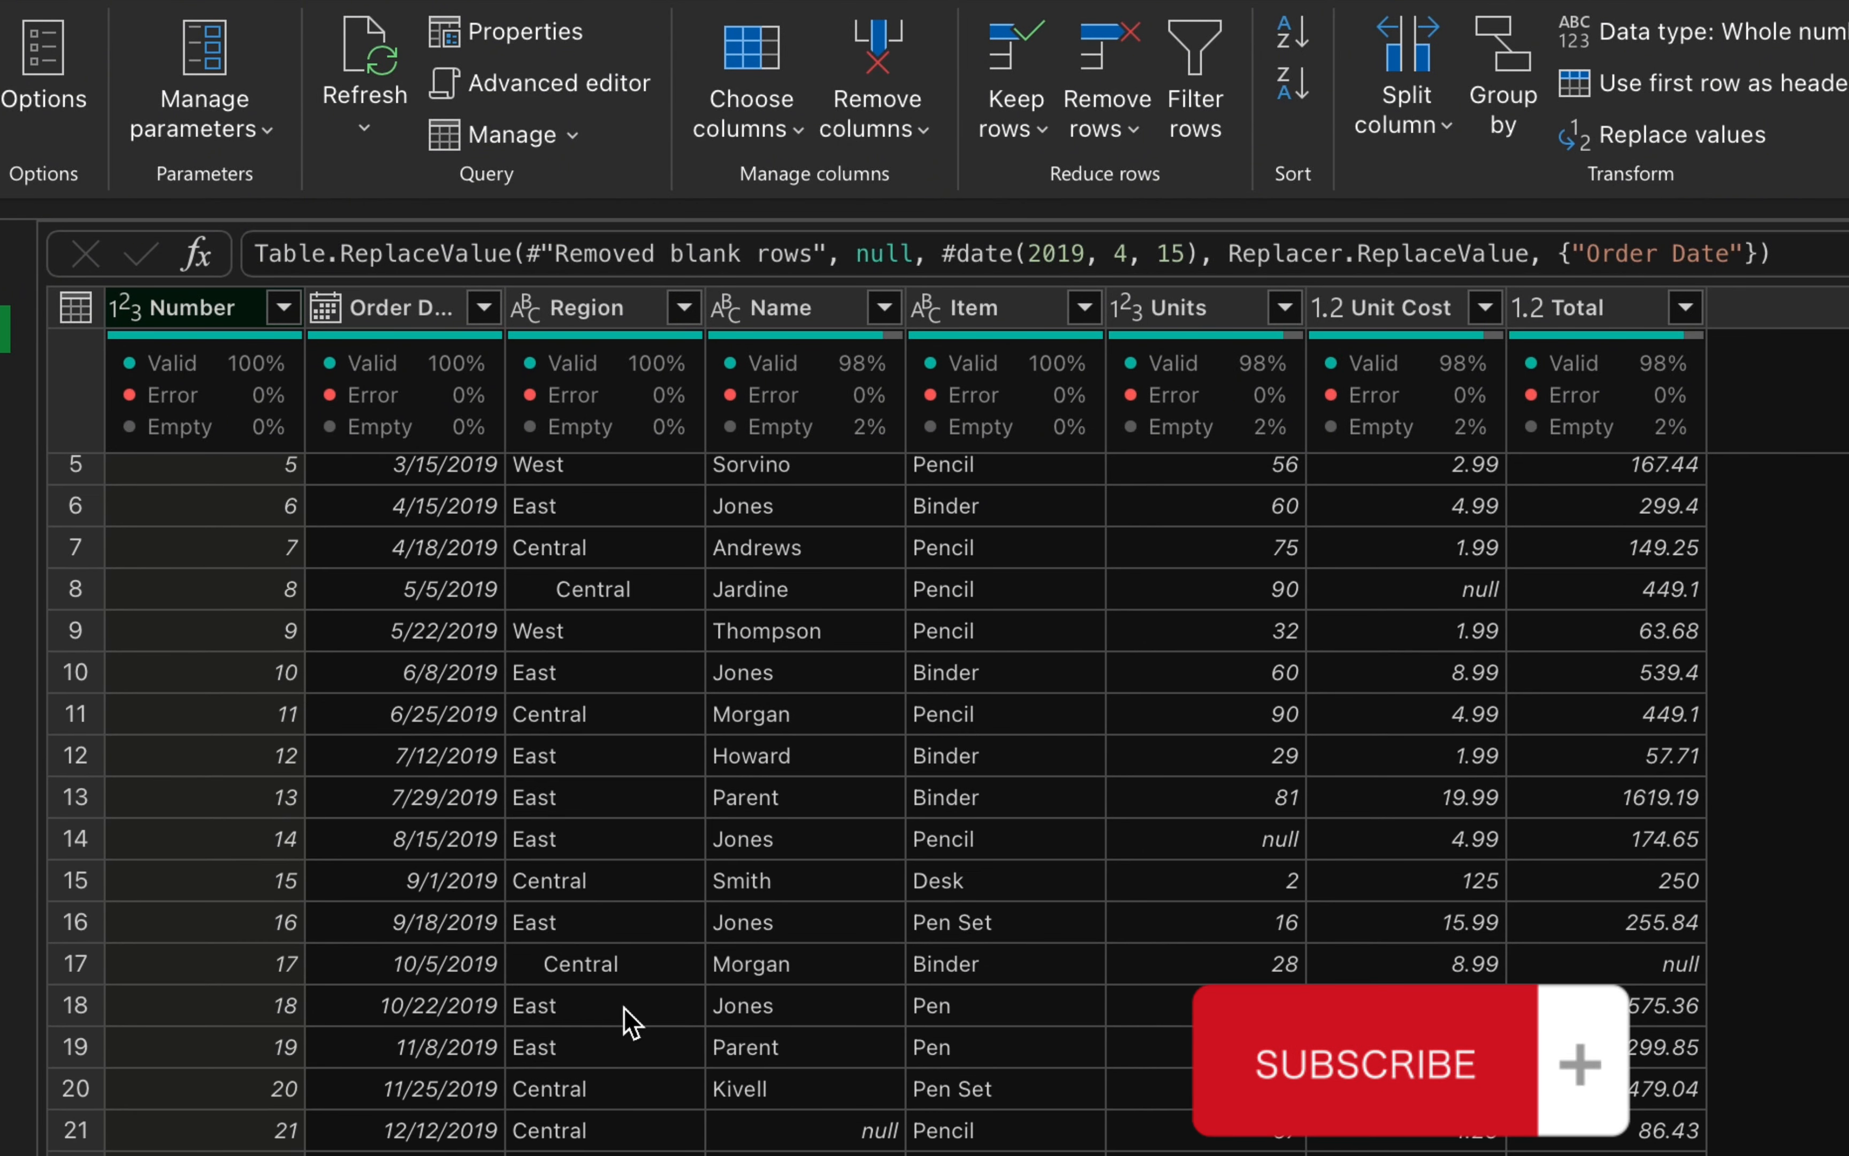
pyautogui.scroll(2, 600, 799)
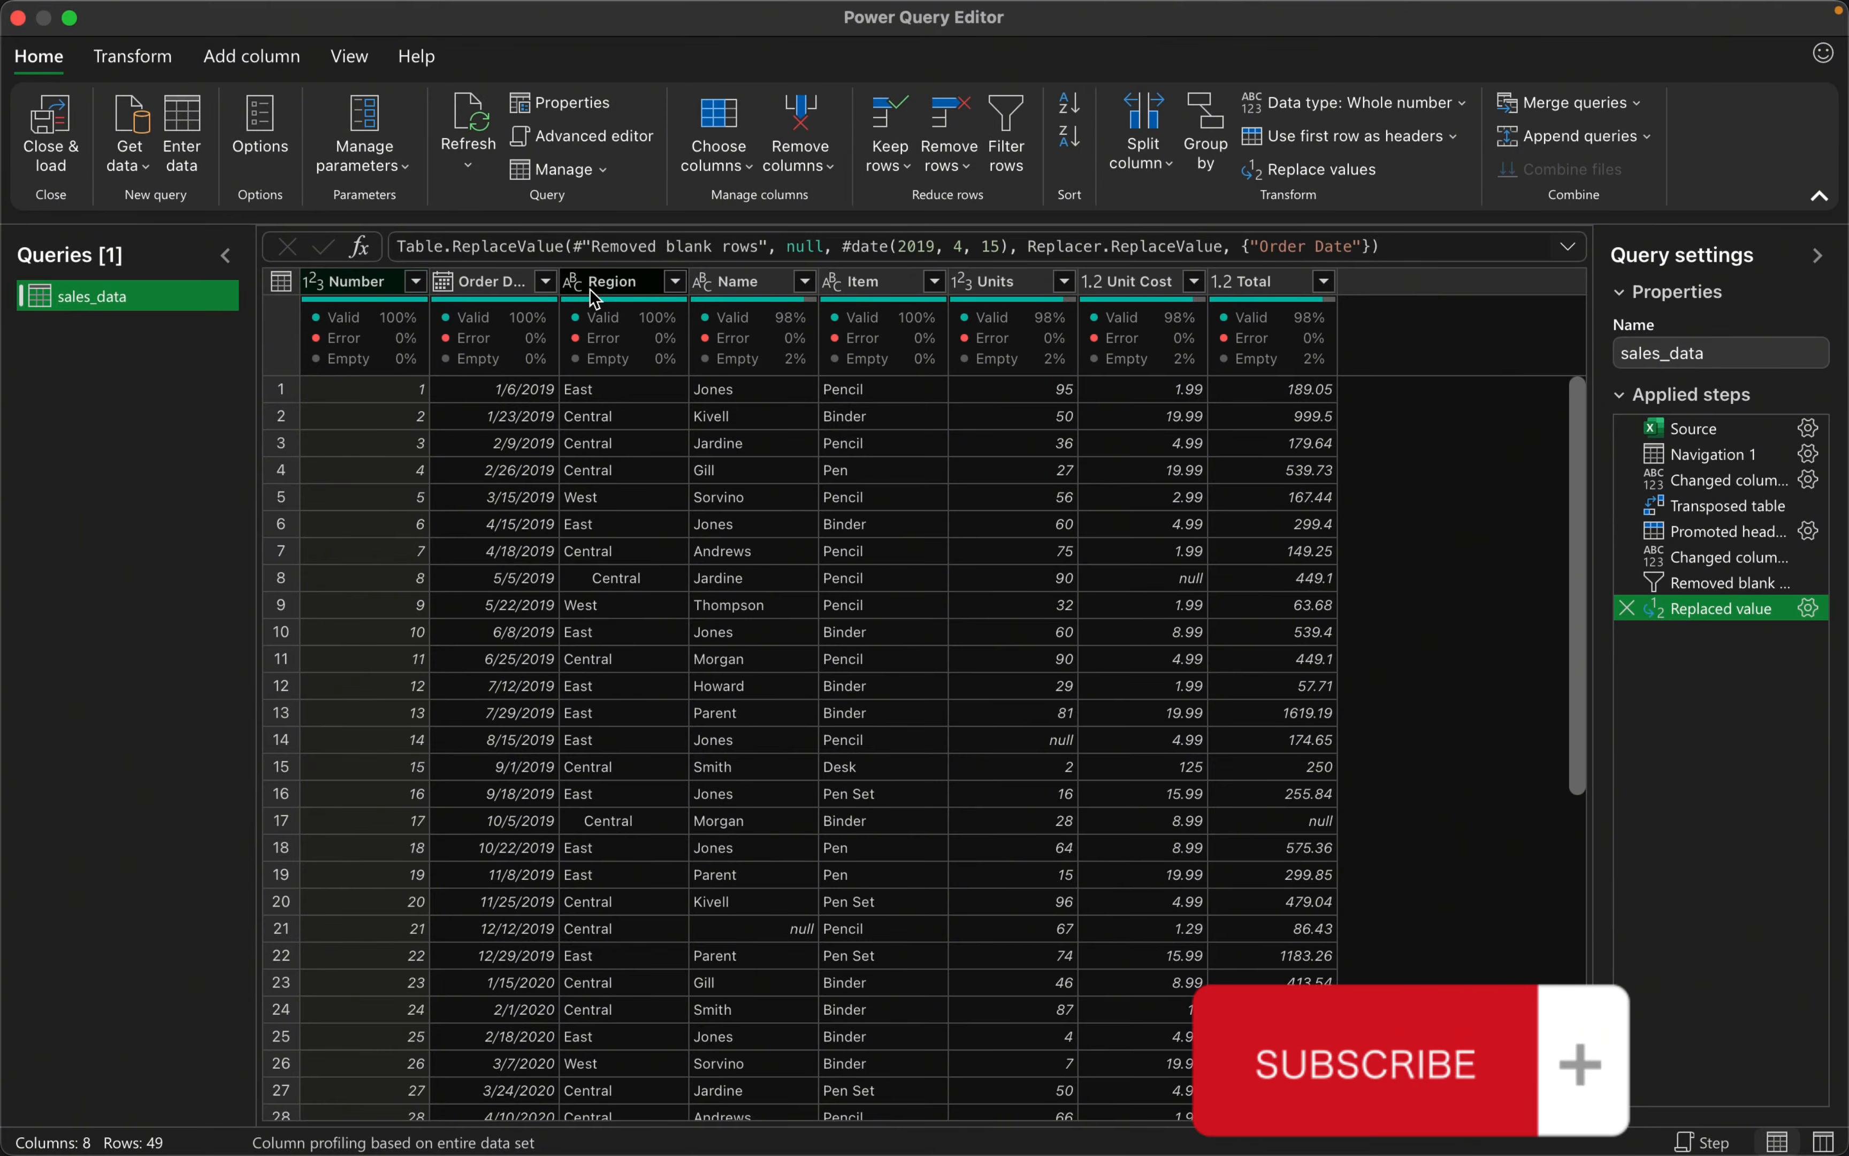
# - Trim the text in the Region column and check the cleaned entries down the rows
pyautogui.rightClick(568, 321)
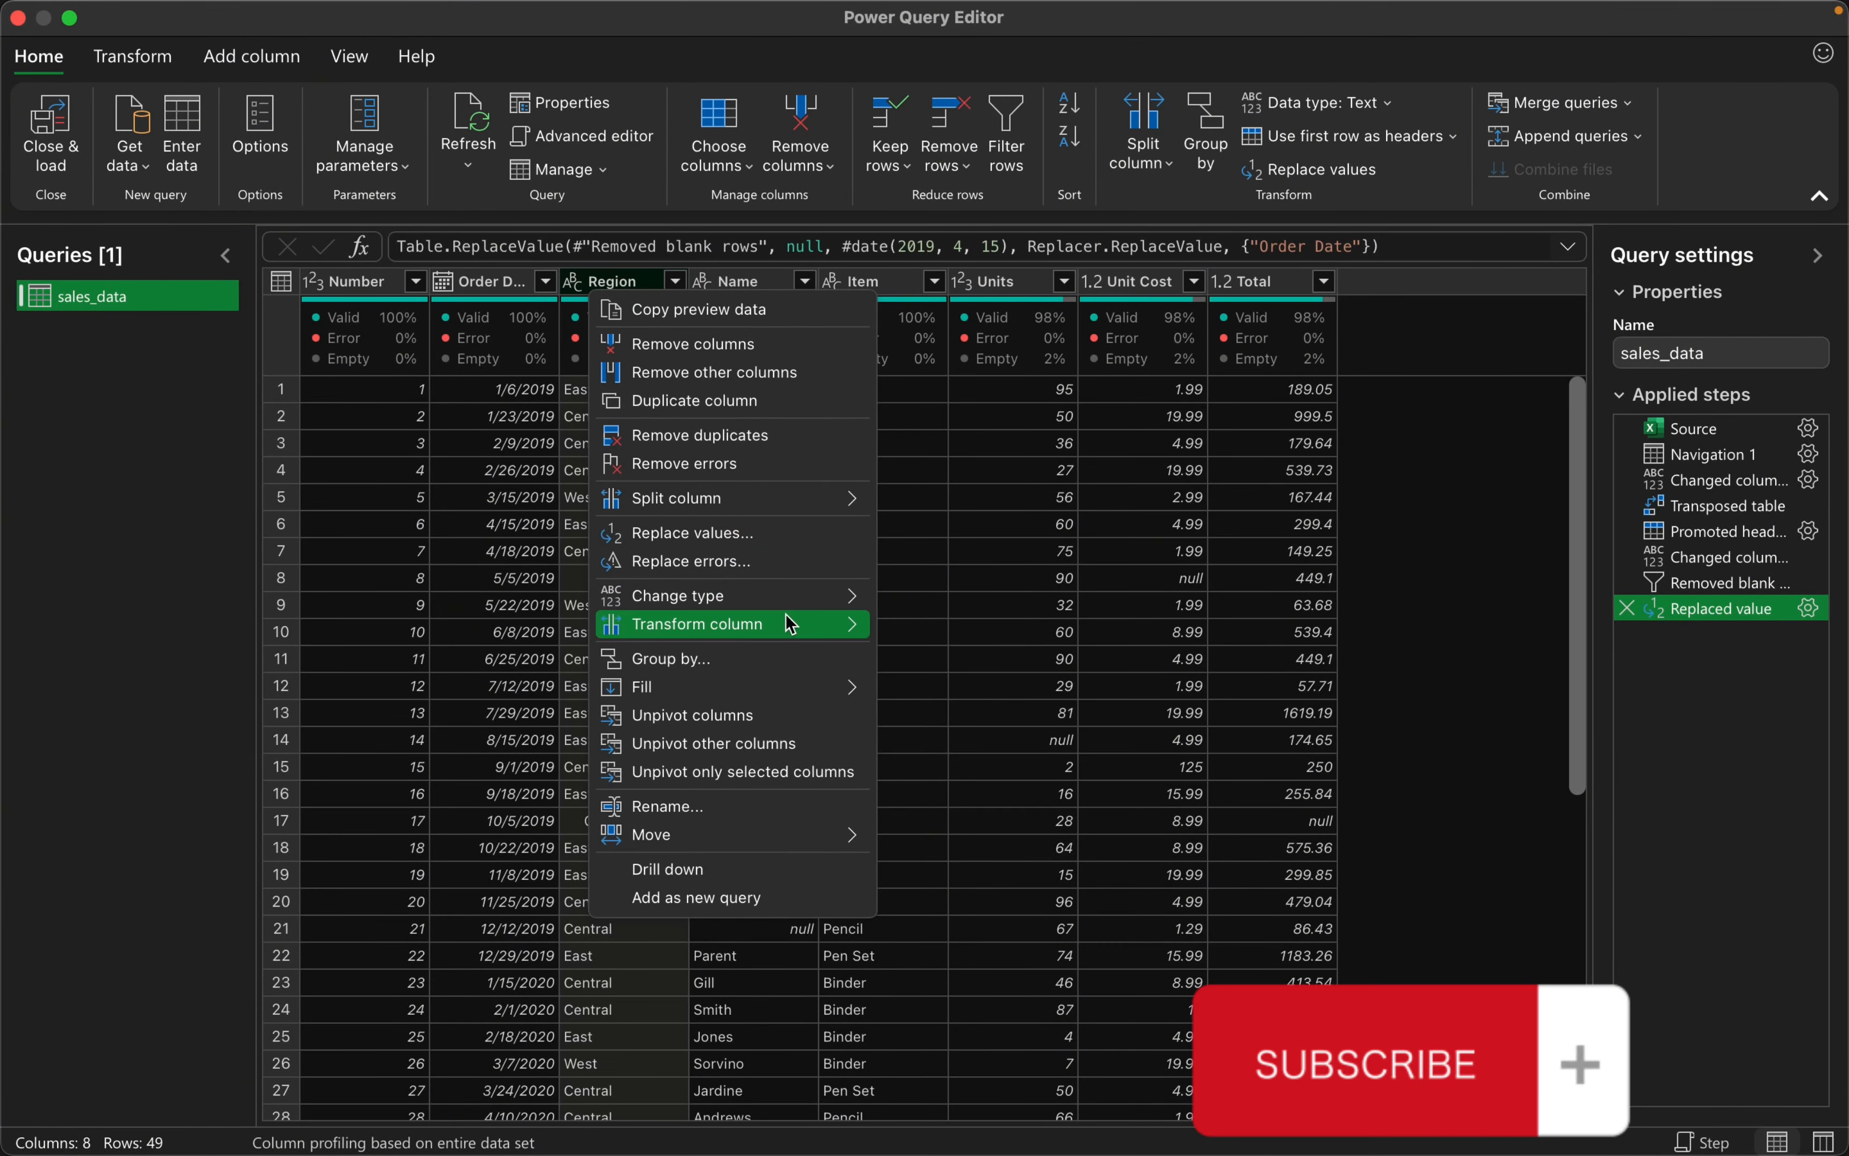
pyautogui.moveTo(808, 636)
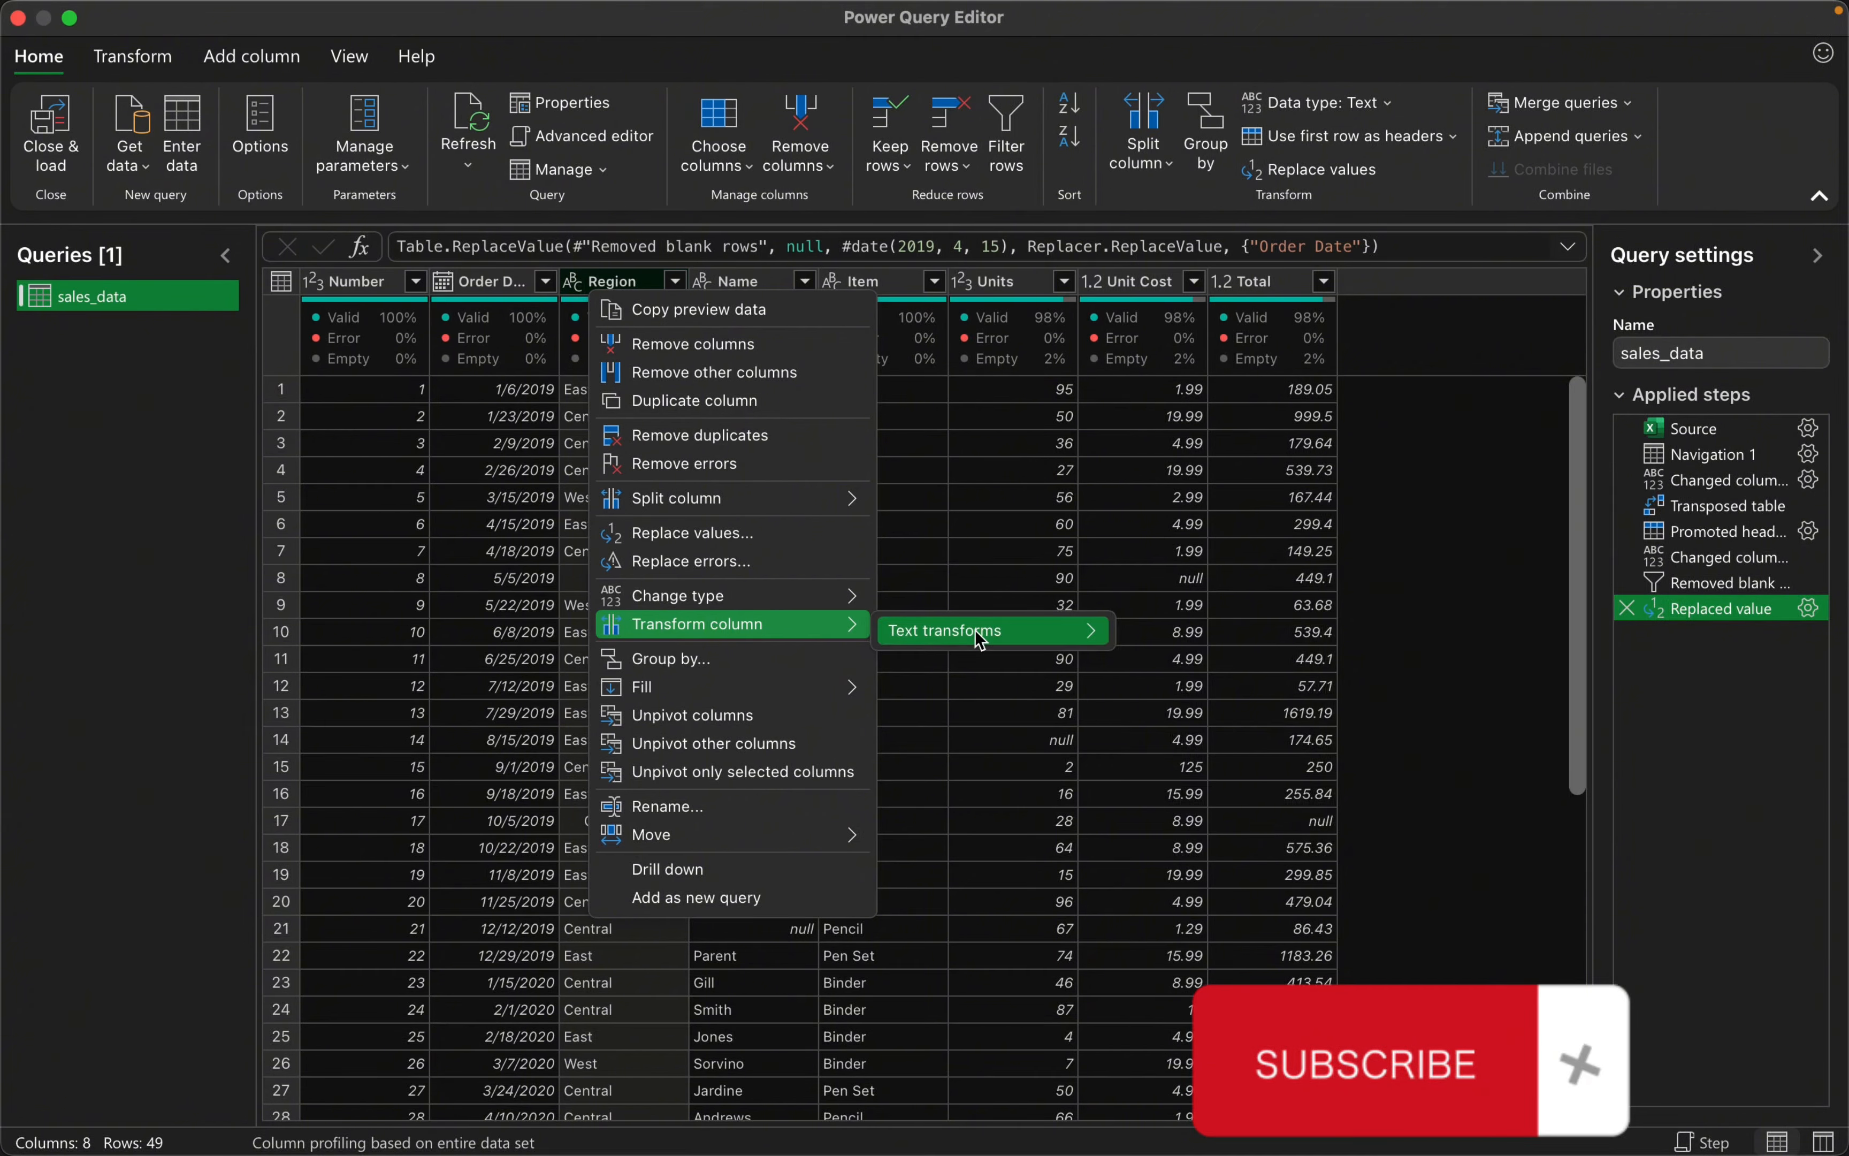
pyautogui.moveTo(980, 640)
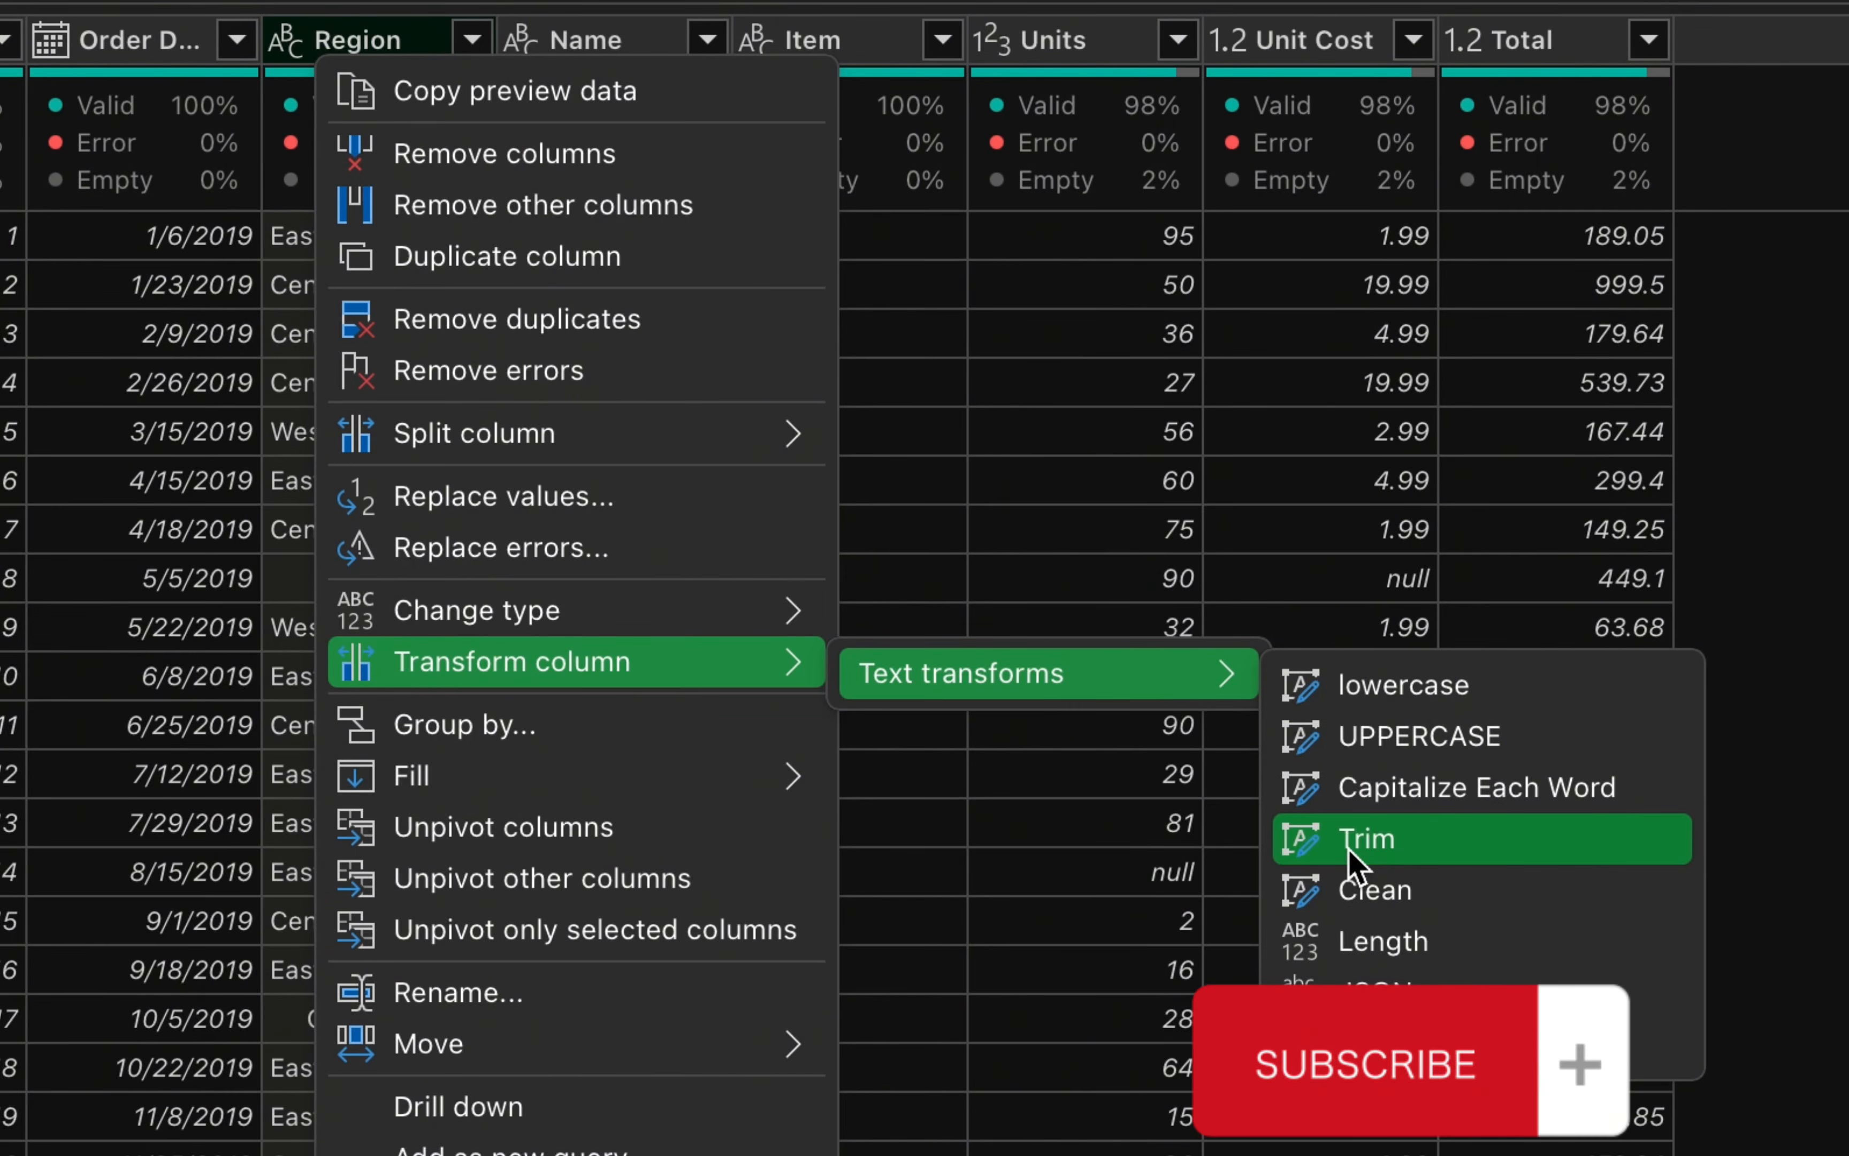
pyautogui.click(1349, 850)
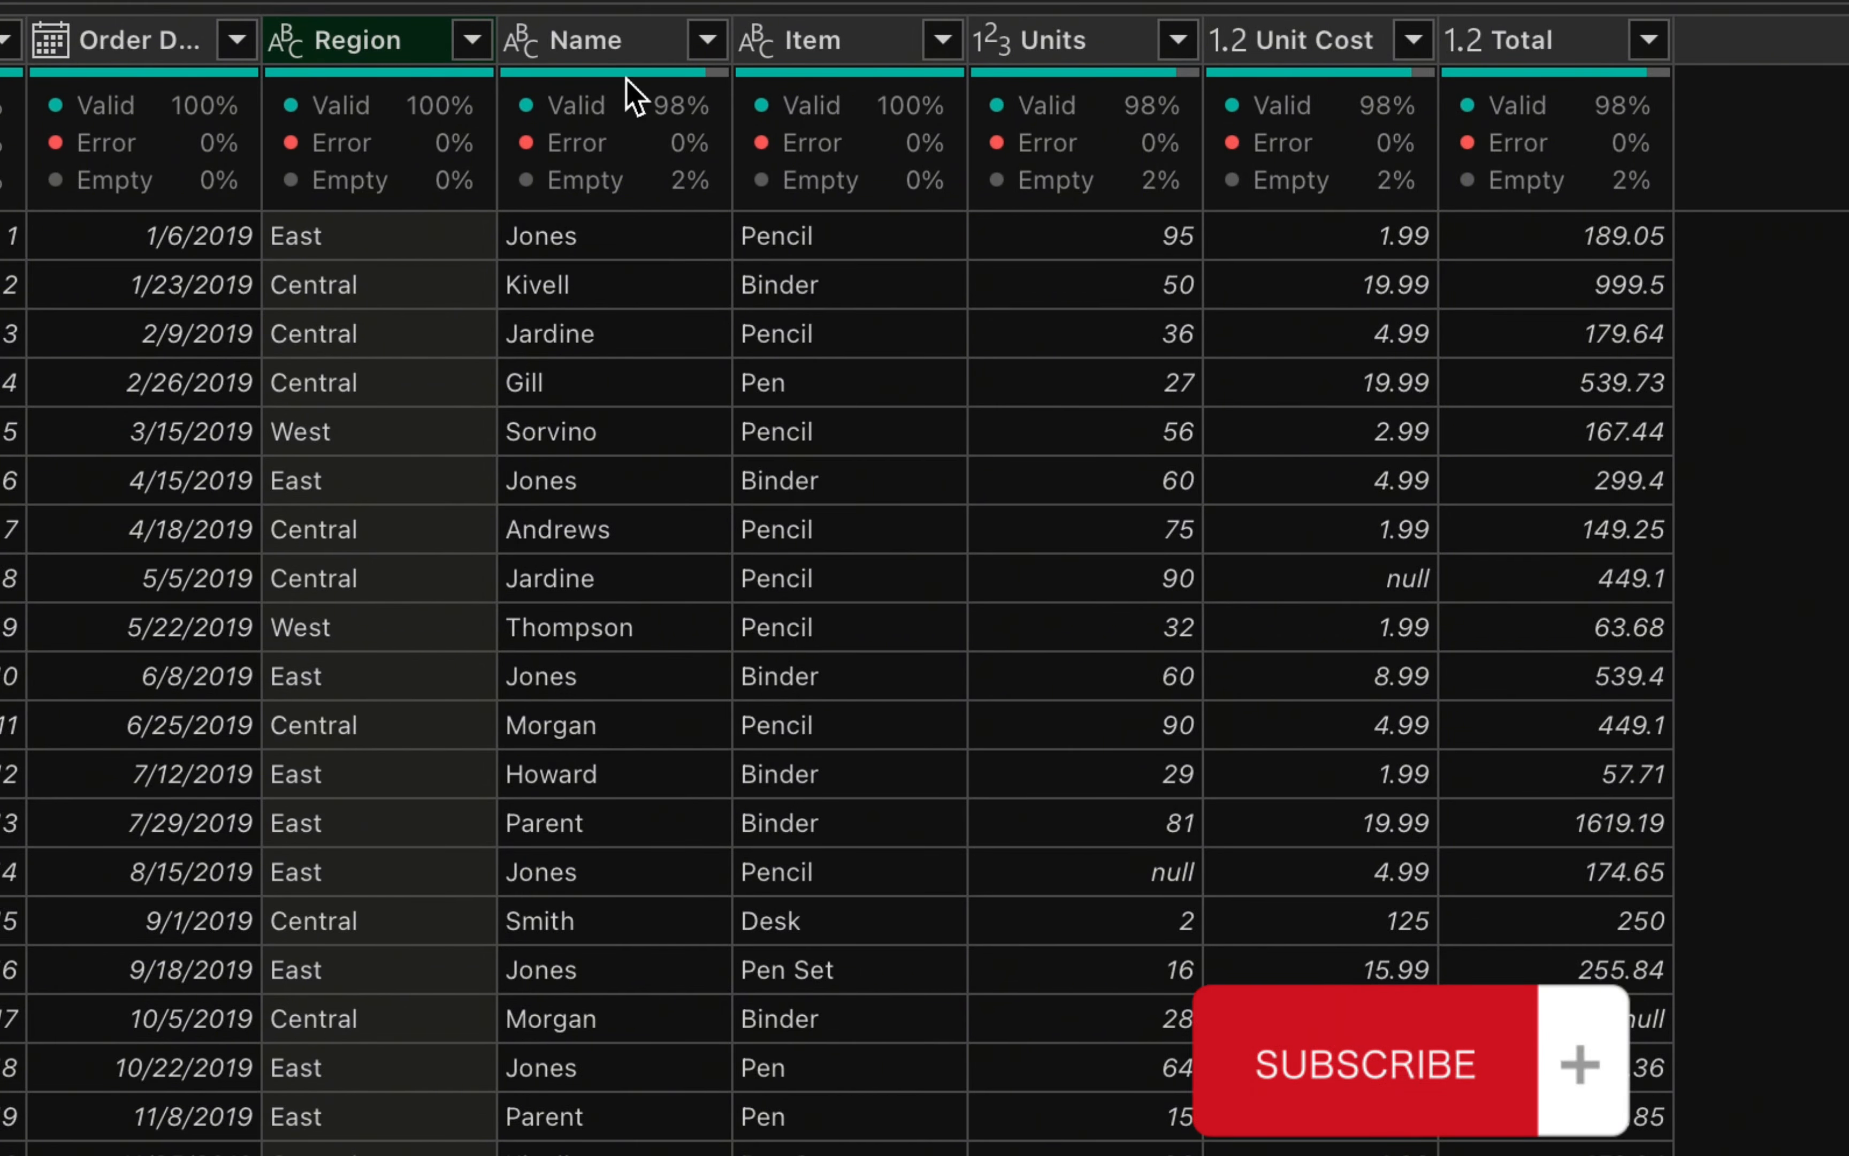
pyautogui.scroll(-4, 631, 1037)
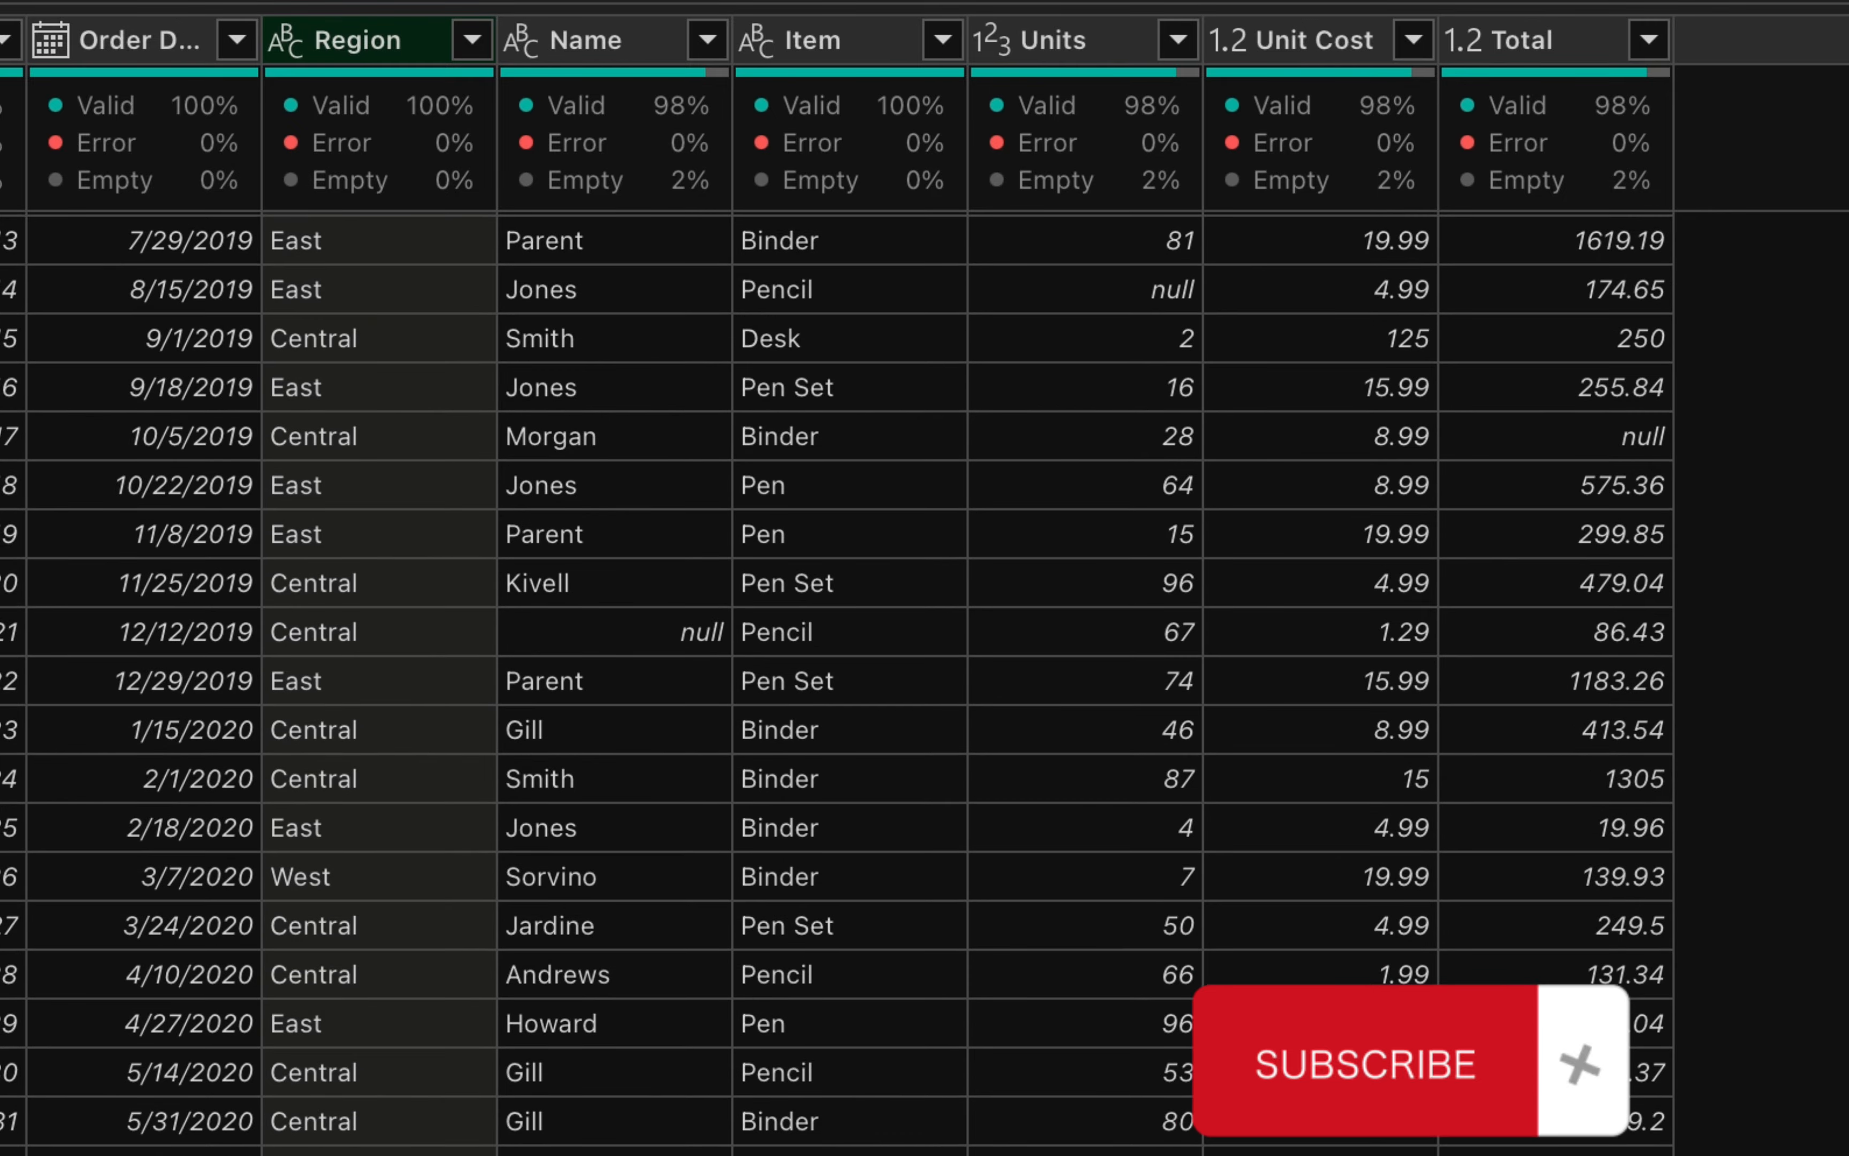
pyautogui.scroll(-2, 836, 684)
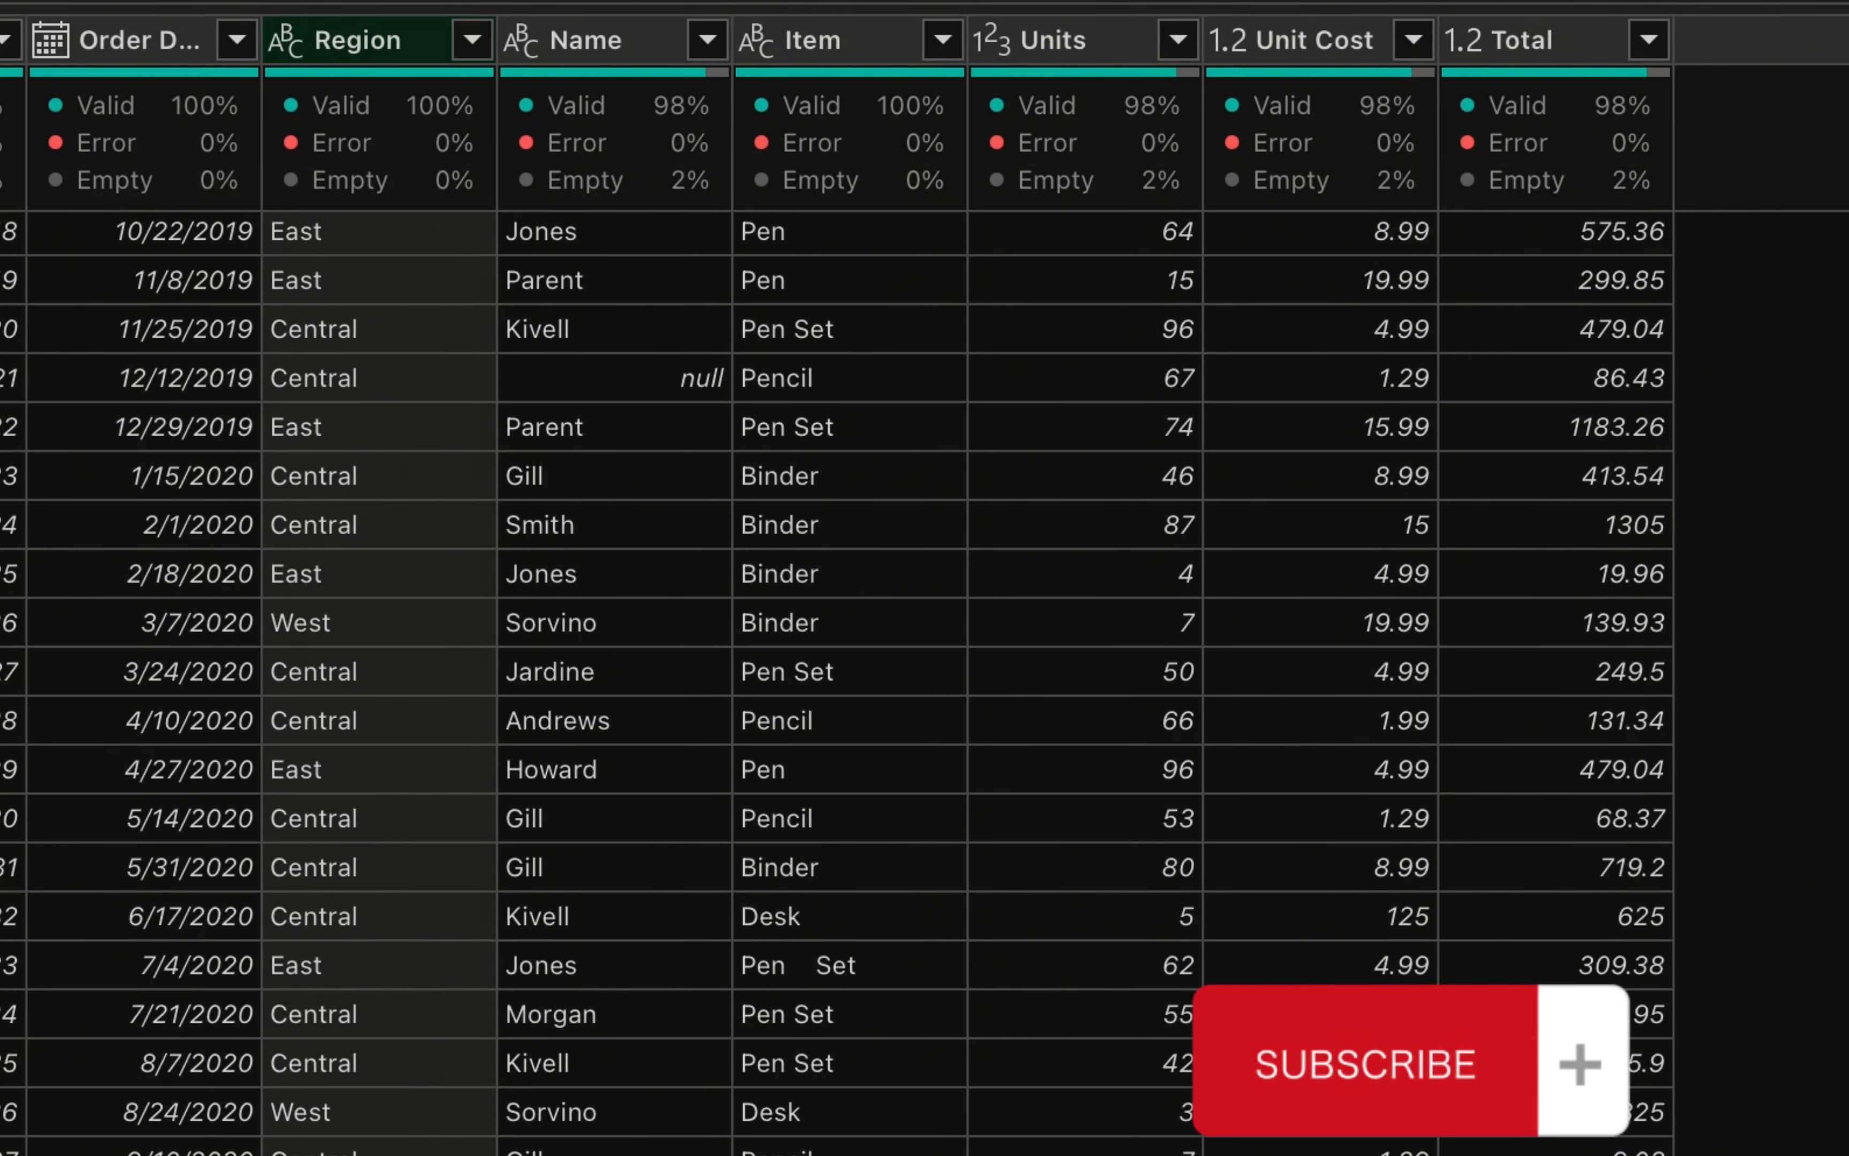
pyautogui.scroll(6, 836, 683)
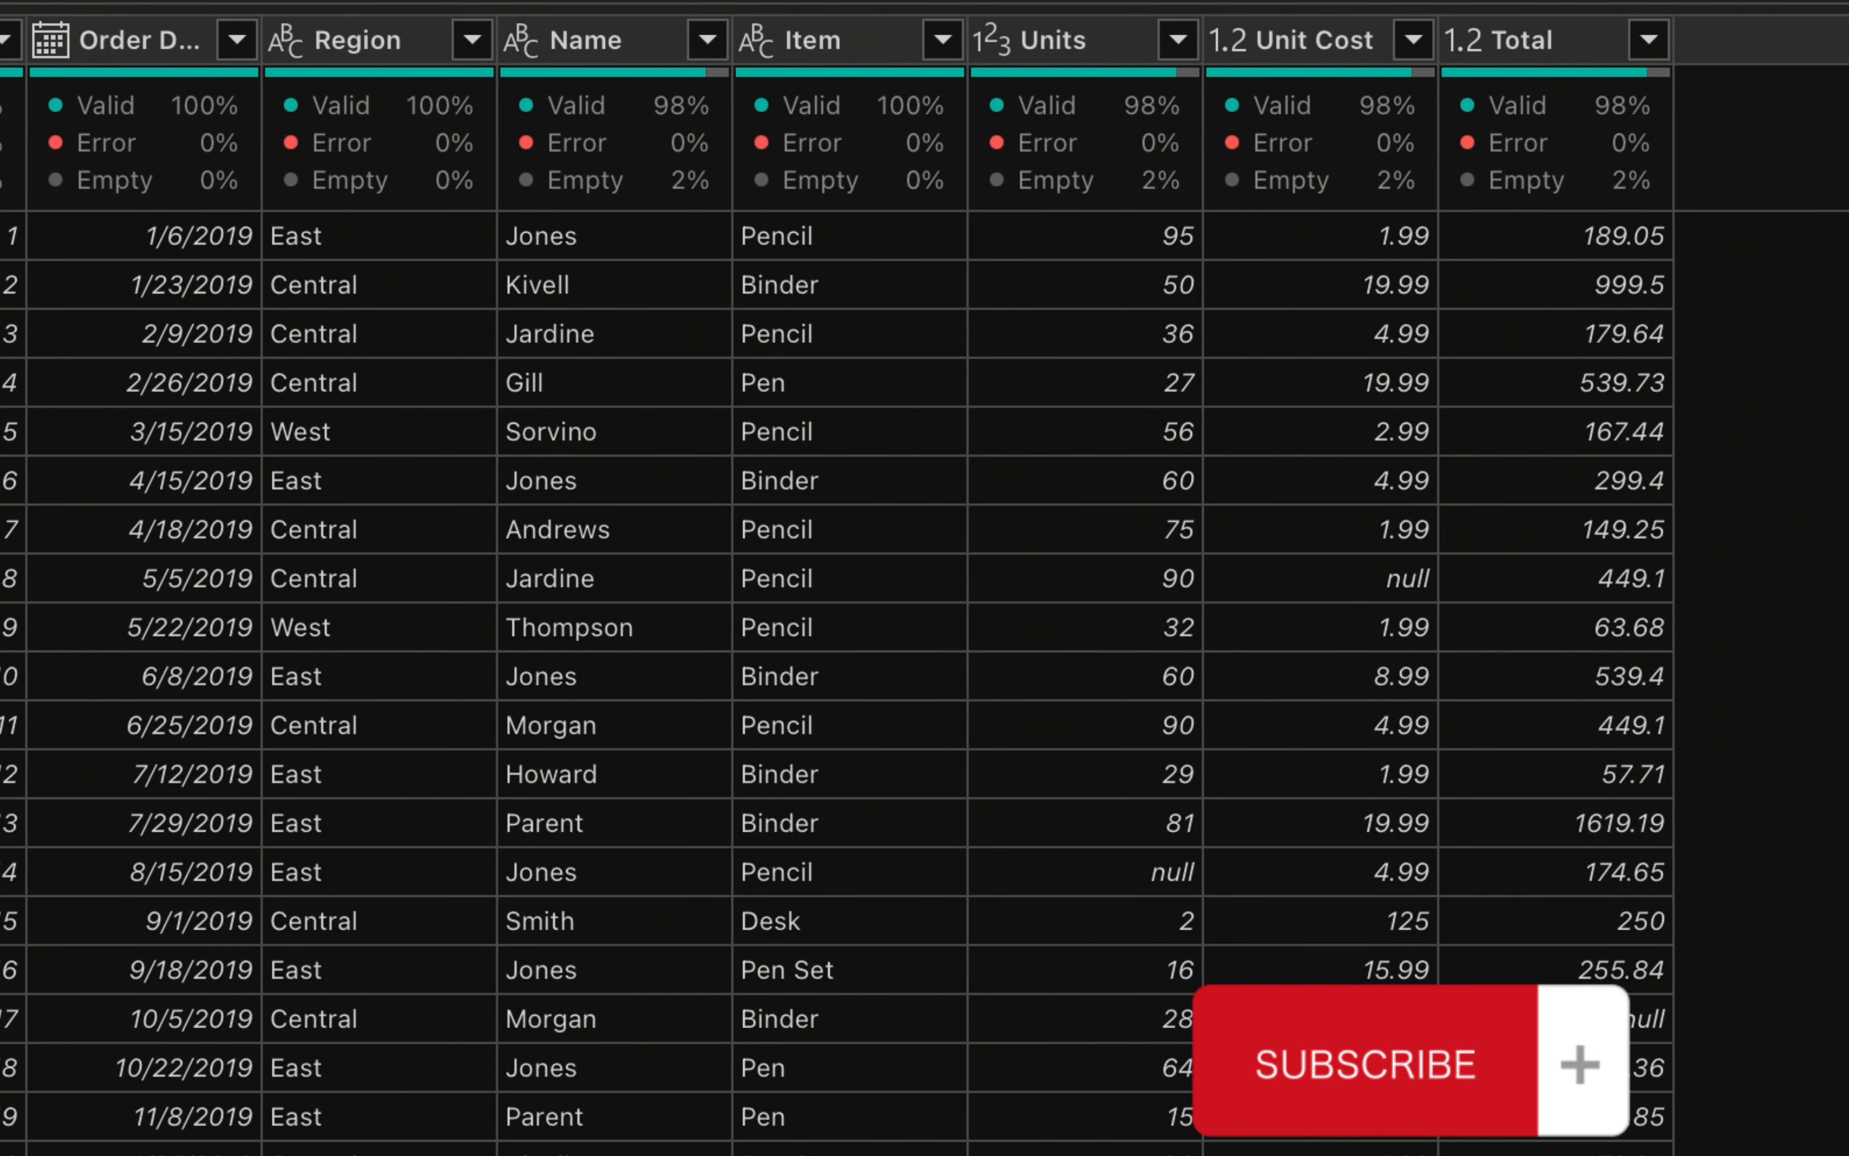
# - Remove the Name column from the sales_data table
pyautogui.click(615, 48)
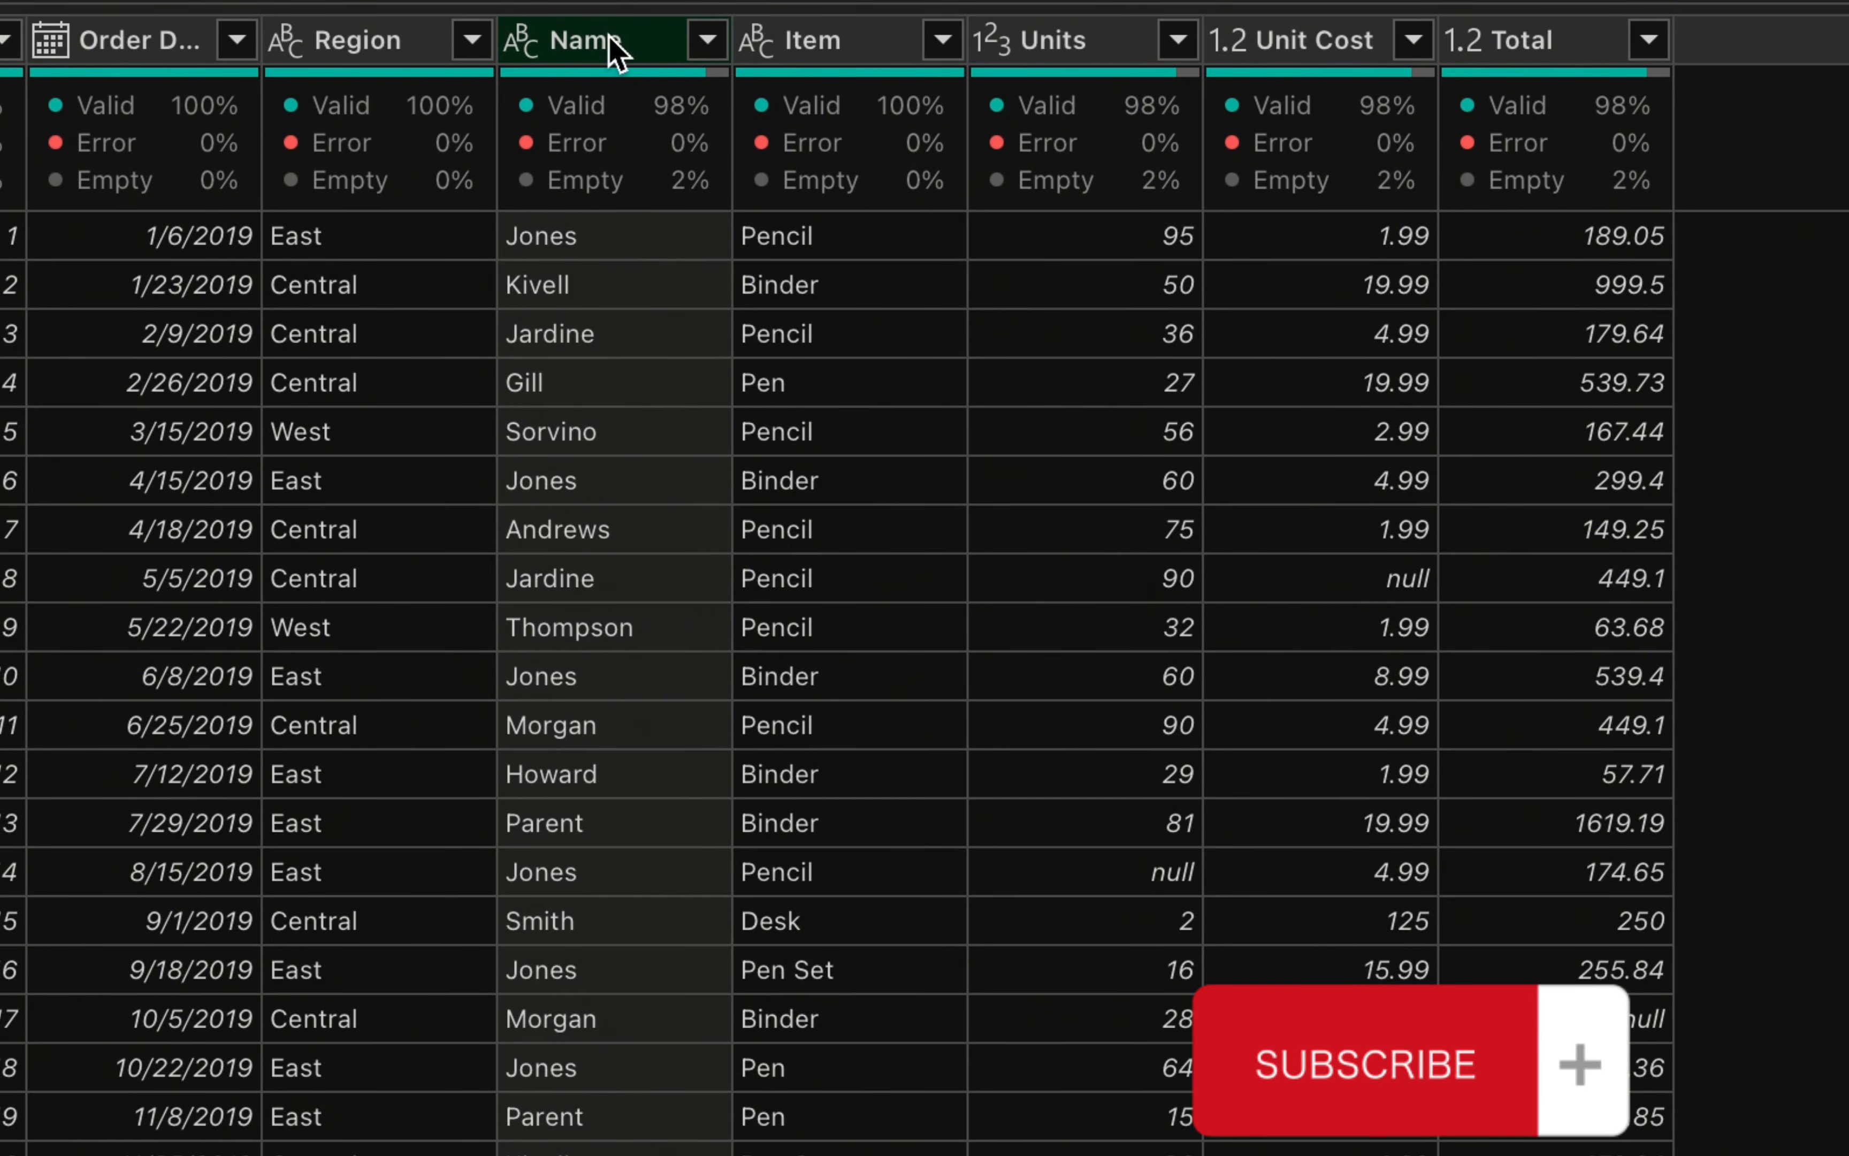
pyautogui.rightClick(615, 48)
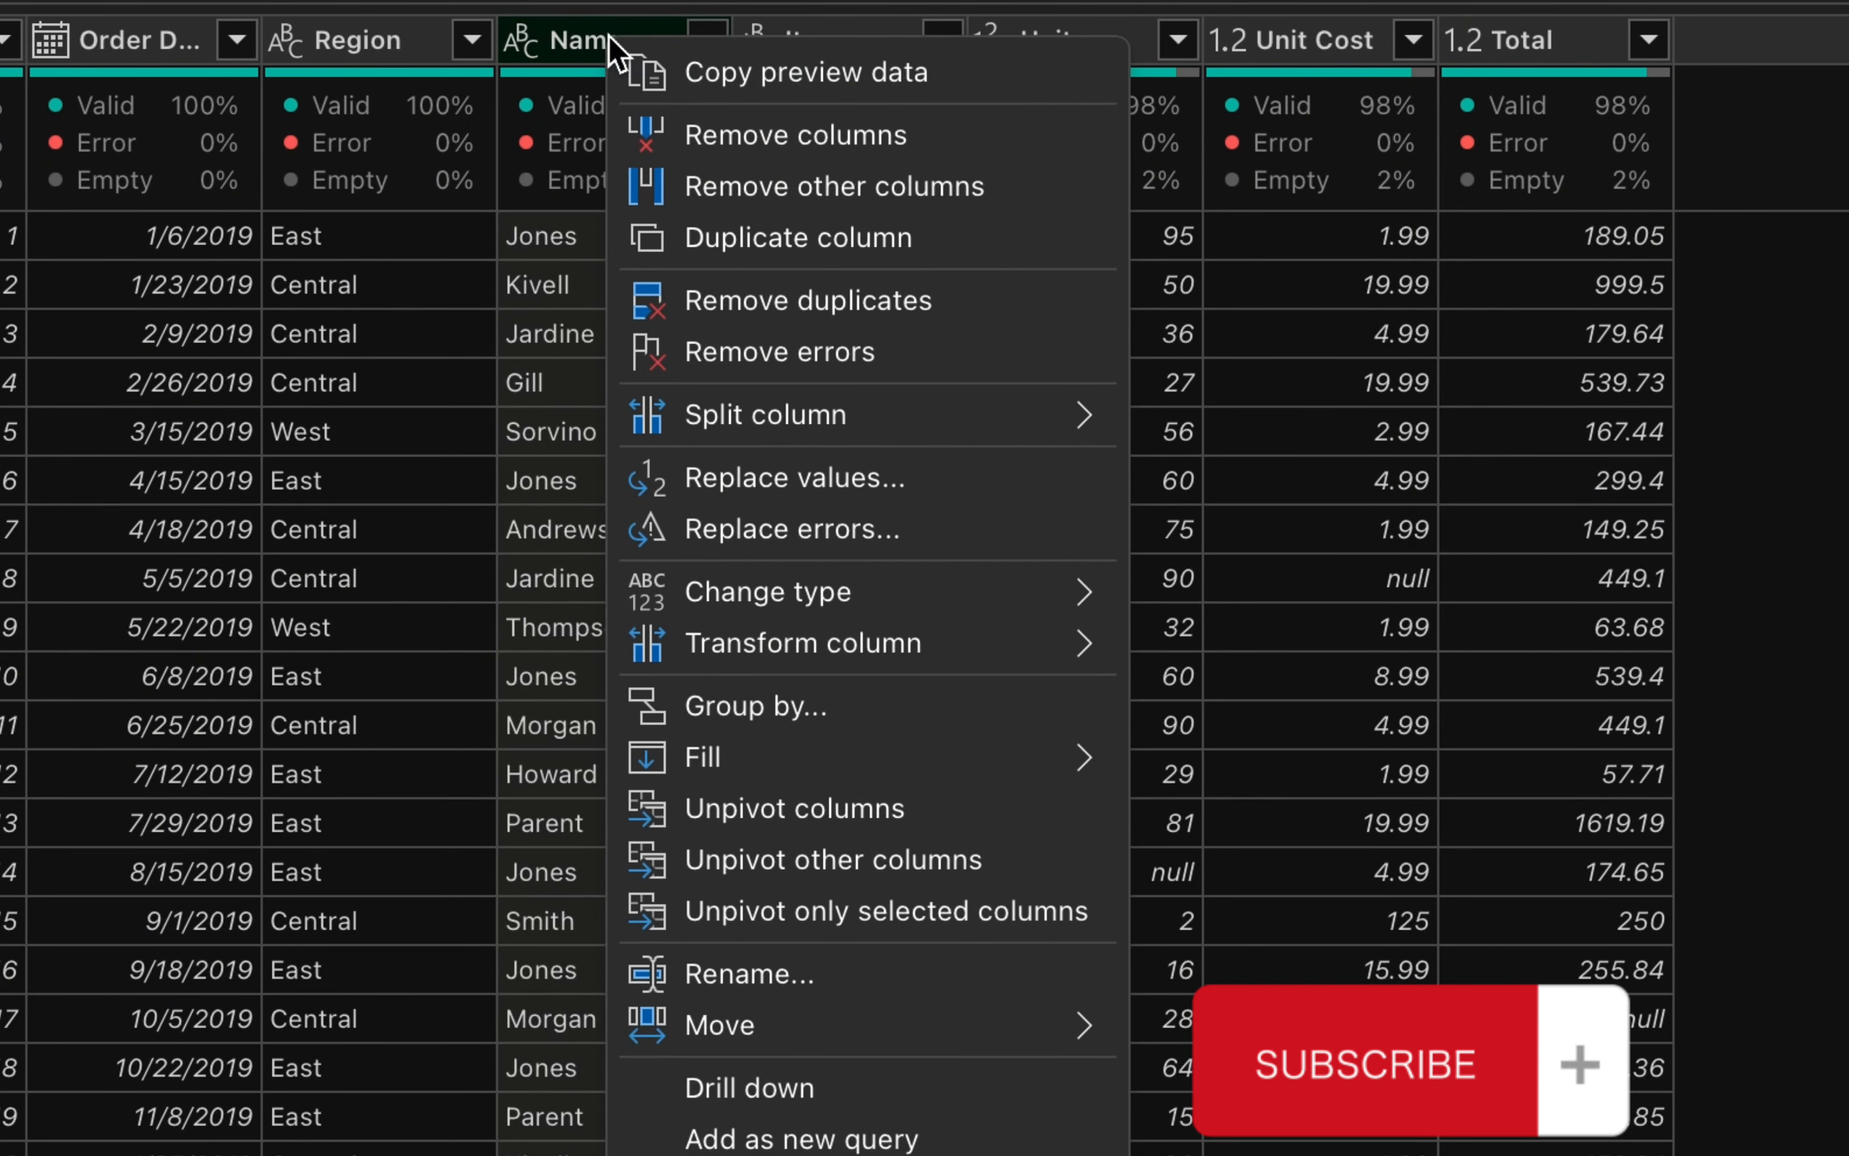
pyautogui.click(745, 154)
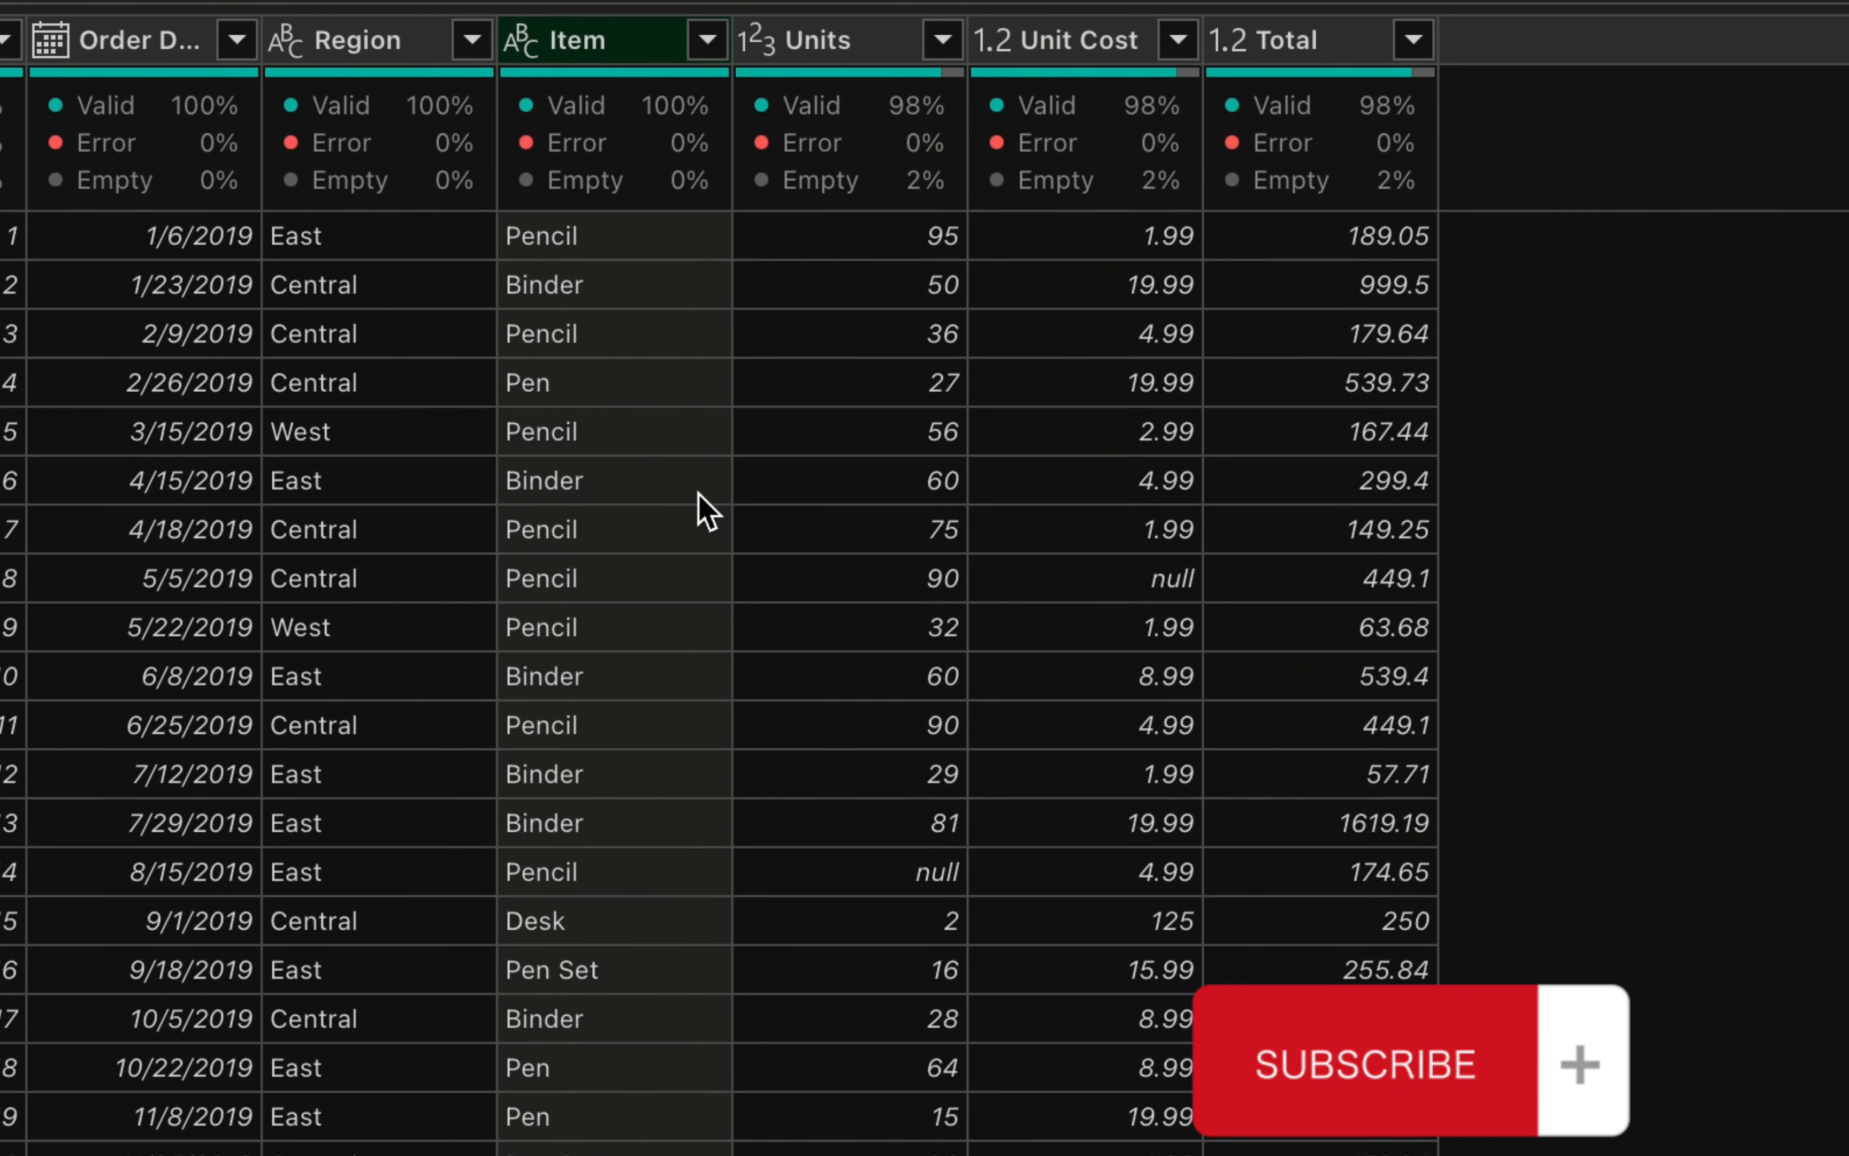
# - Look through the Item column for irregular spacing, apply Trim to it and recheck the Pen Set entry in row 33
pyautogui.scroll(-5, 702, 508)
pyautogui.scroll(-1, 699, 496)
pyautogui.scroll(3, 696, 496)
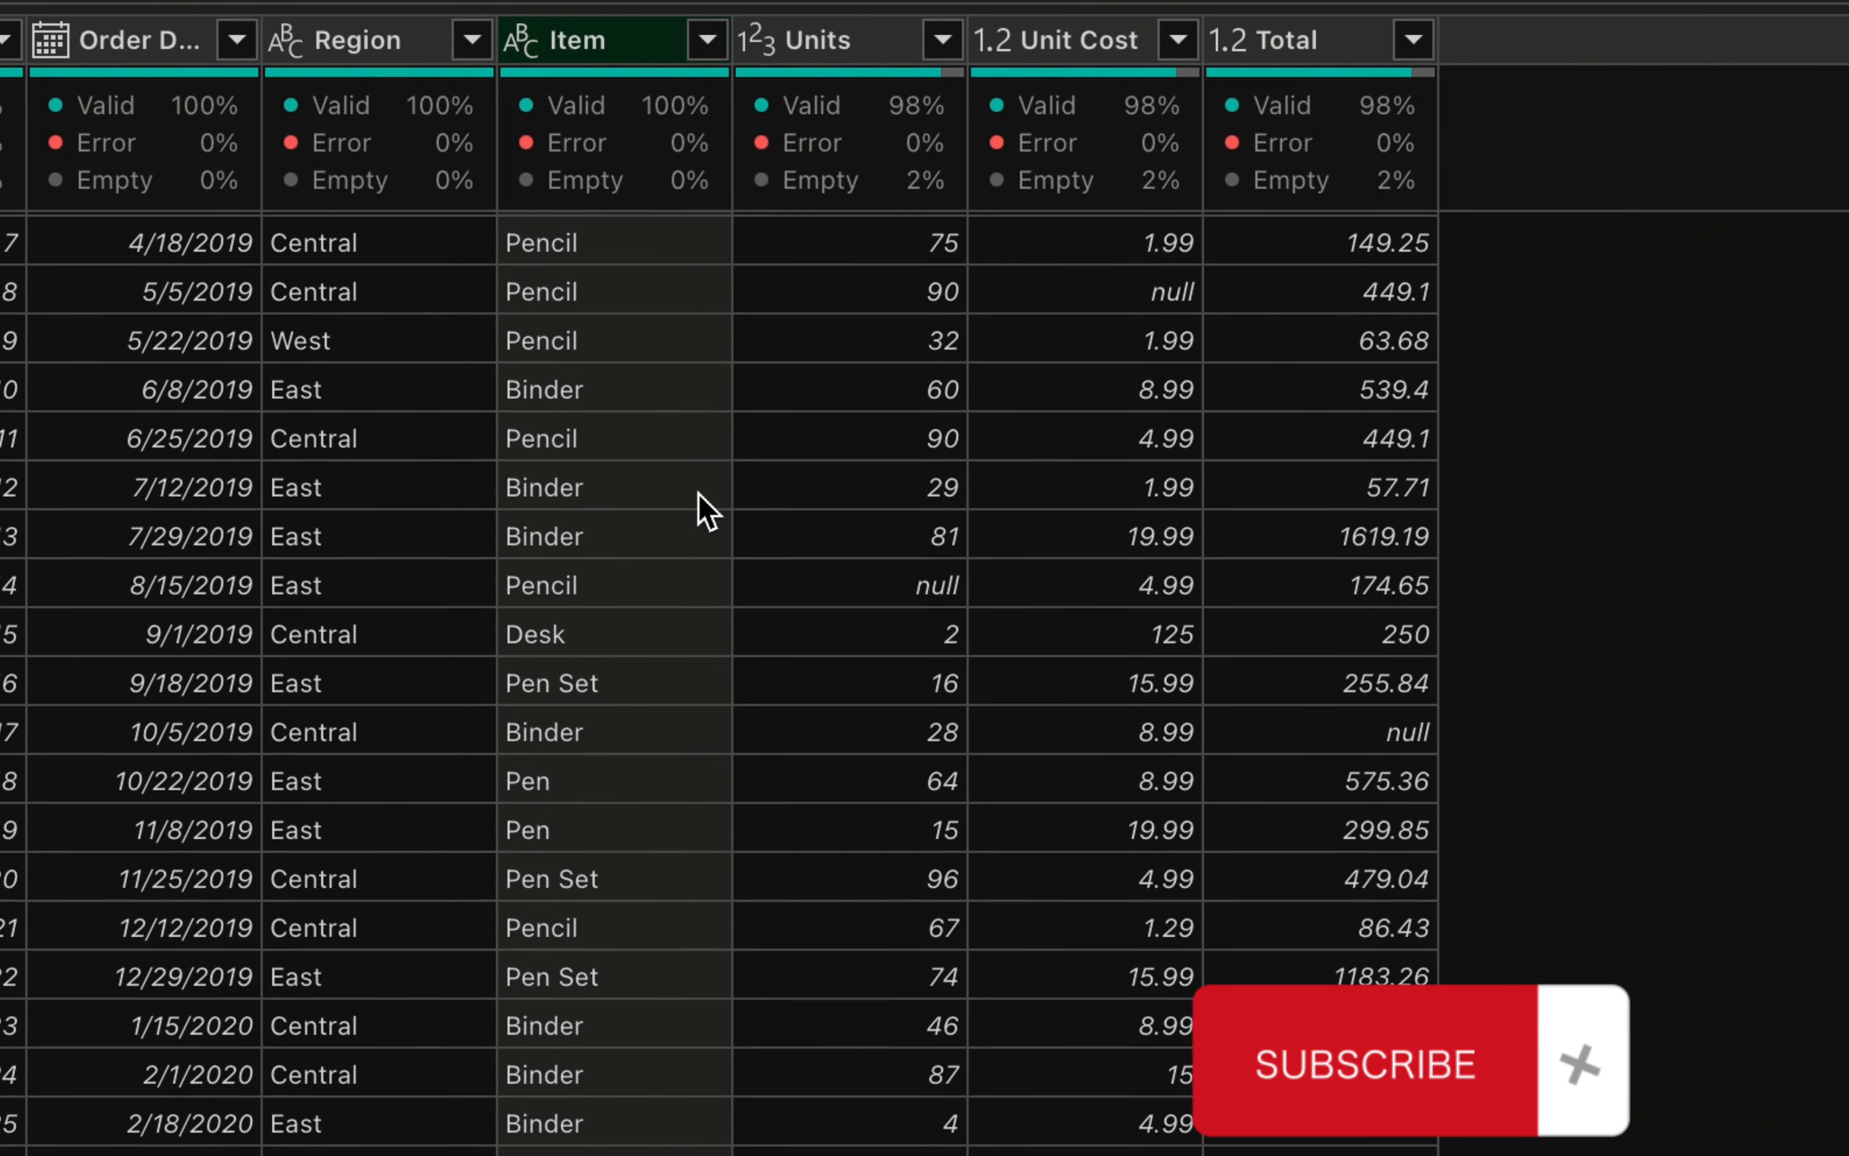
pyautogui.scroll(-6, 699, 489)
pyautogui.scroll(1, 716, 455)
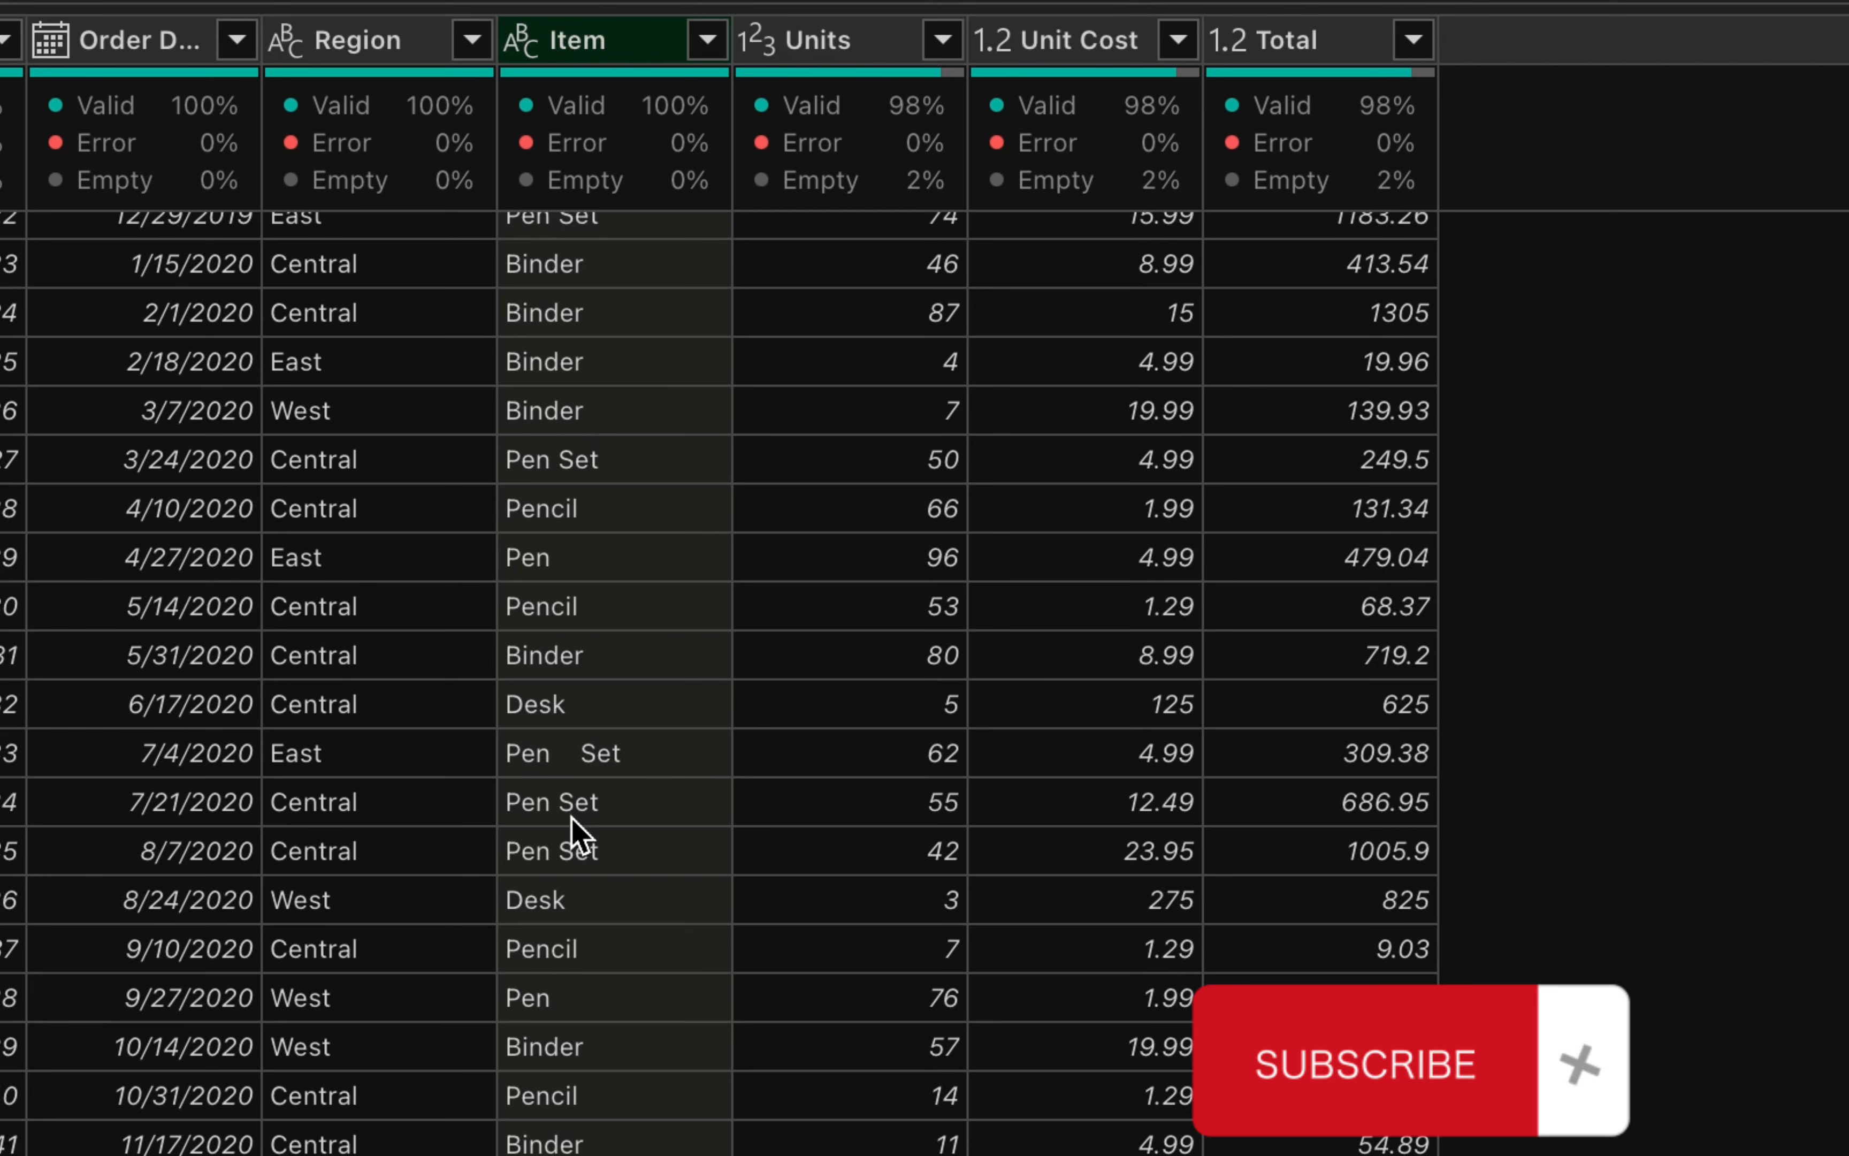
pyautogui.click(566, 771)
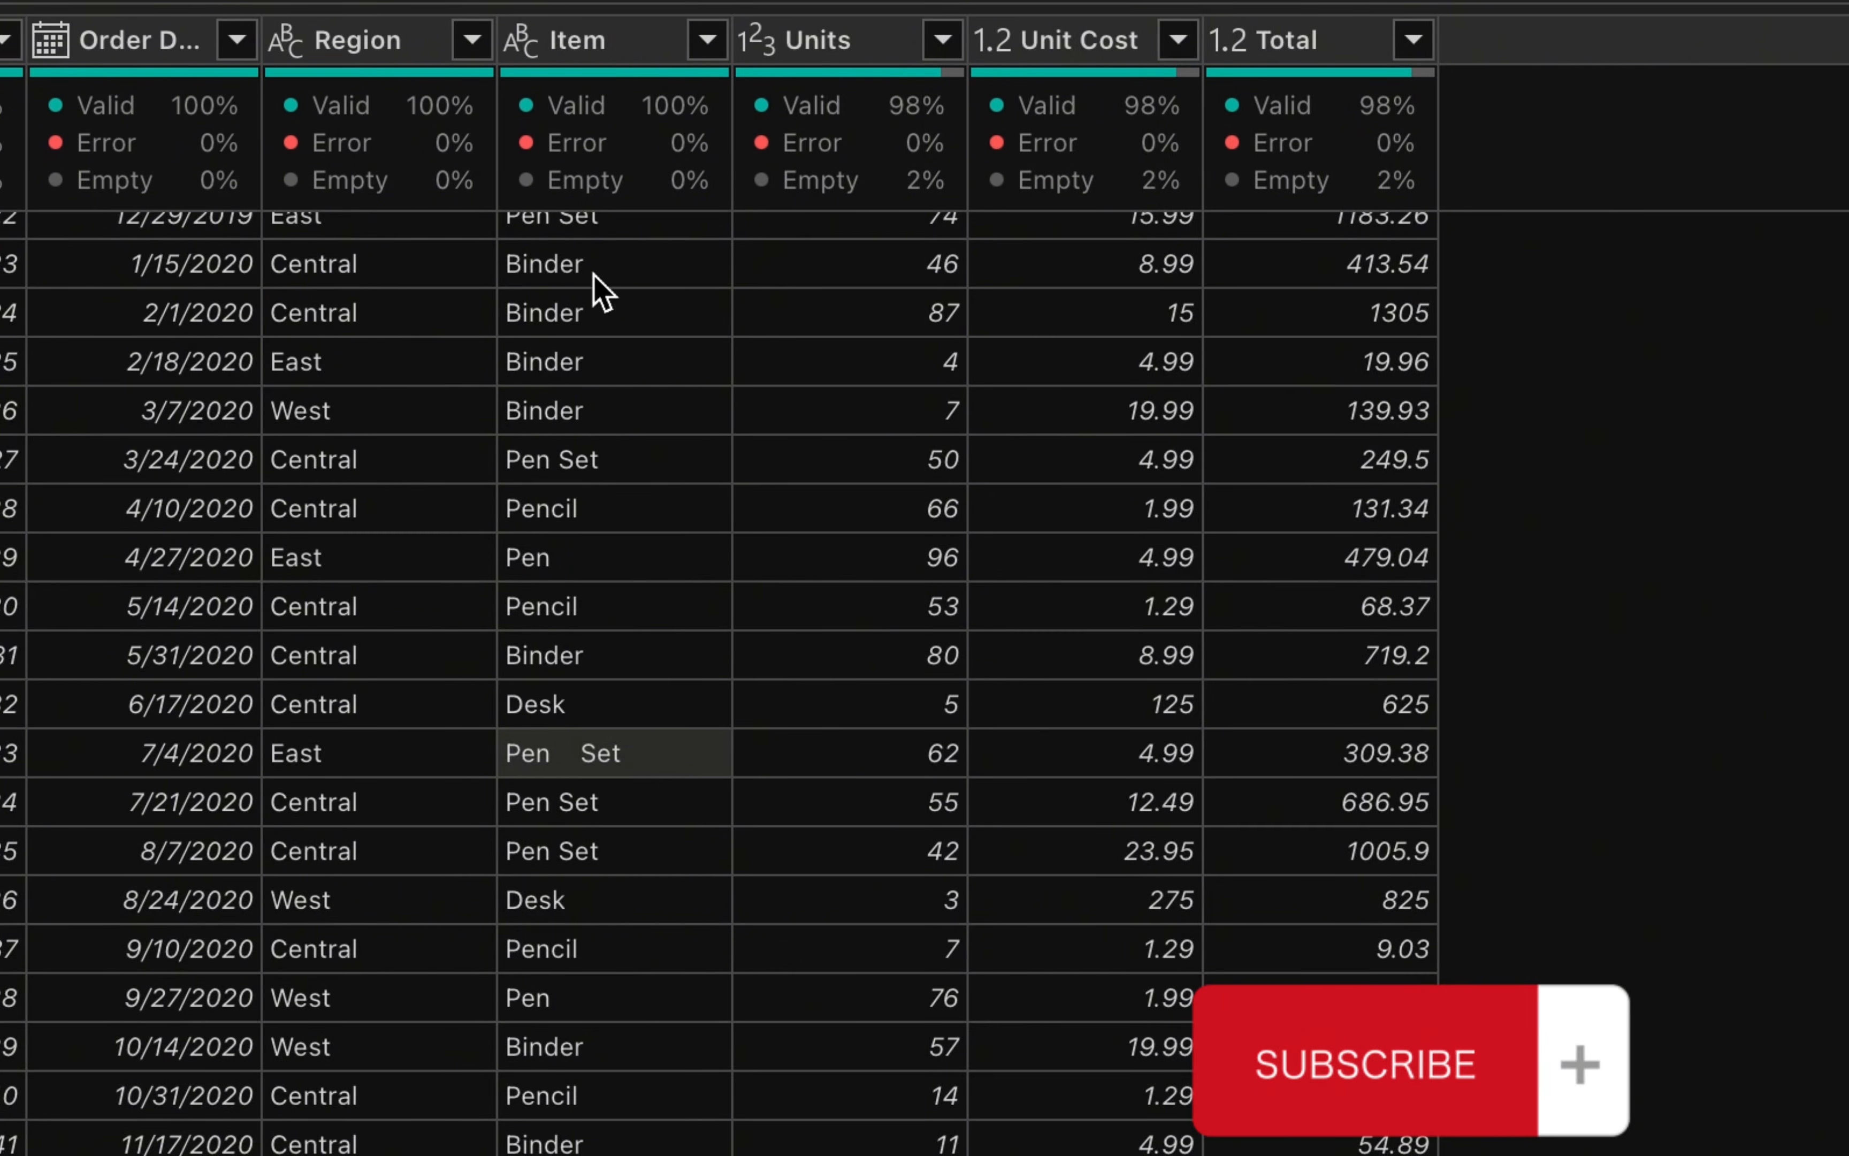
pyautogui.rightClick(600, 55)
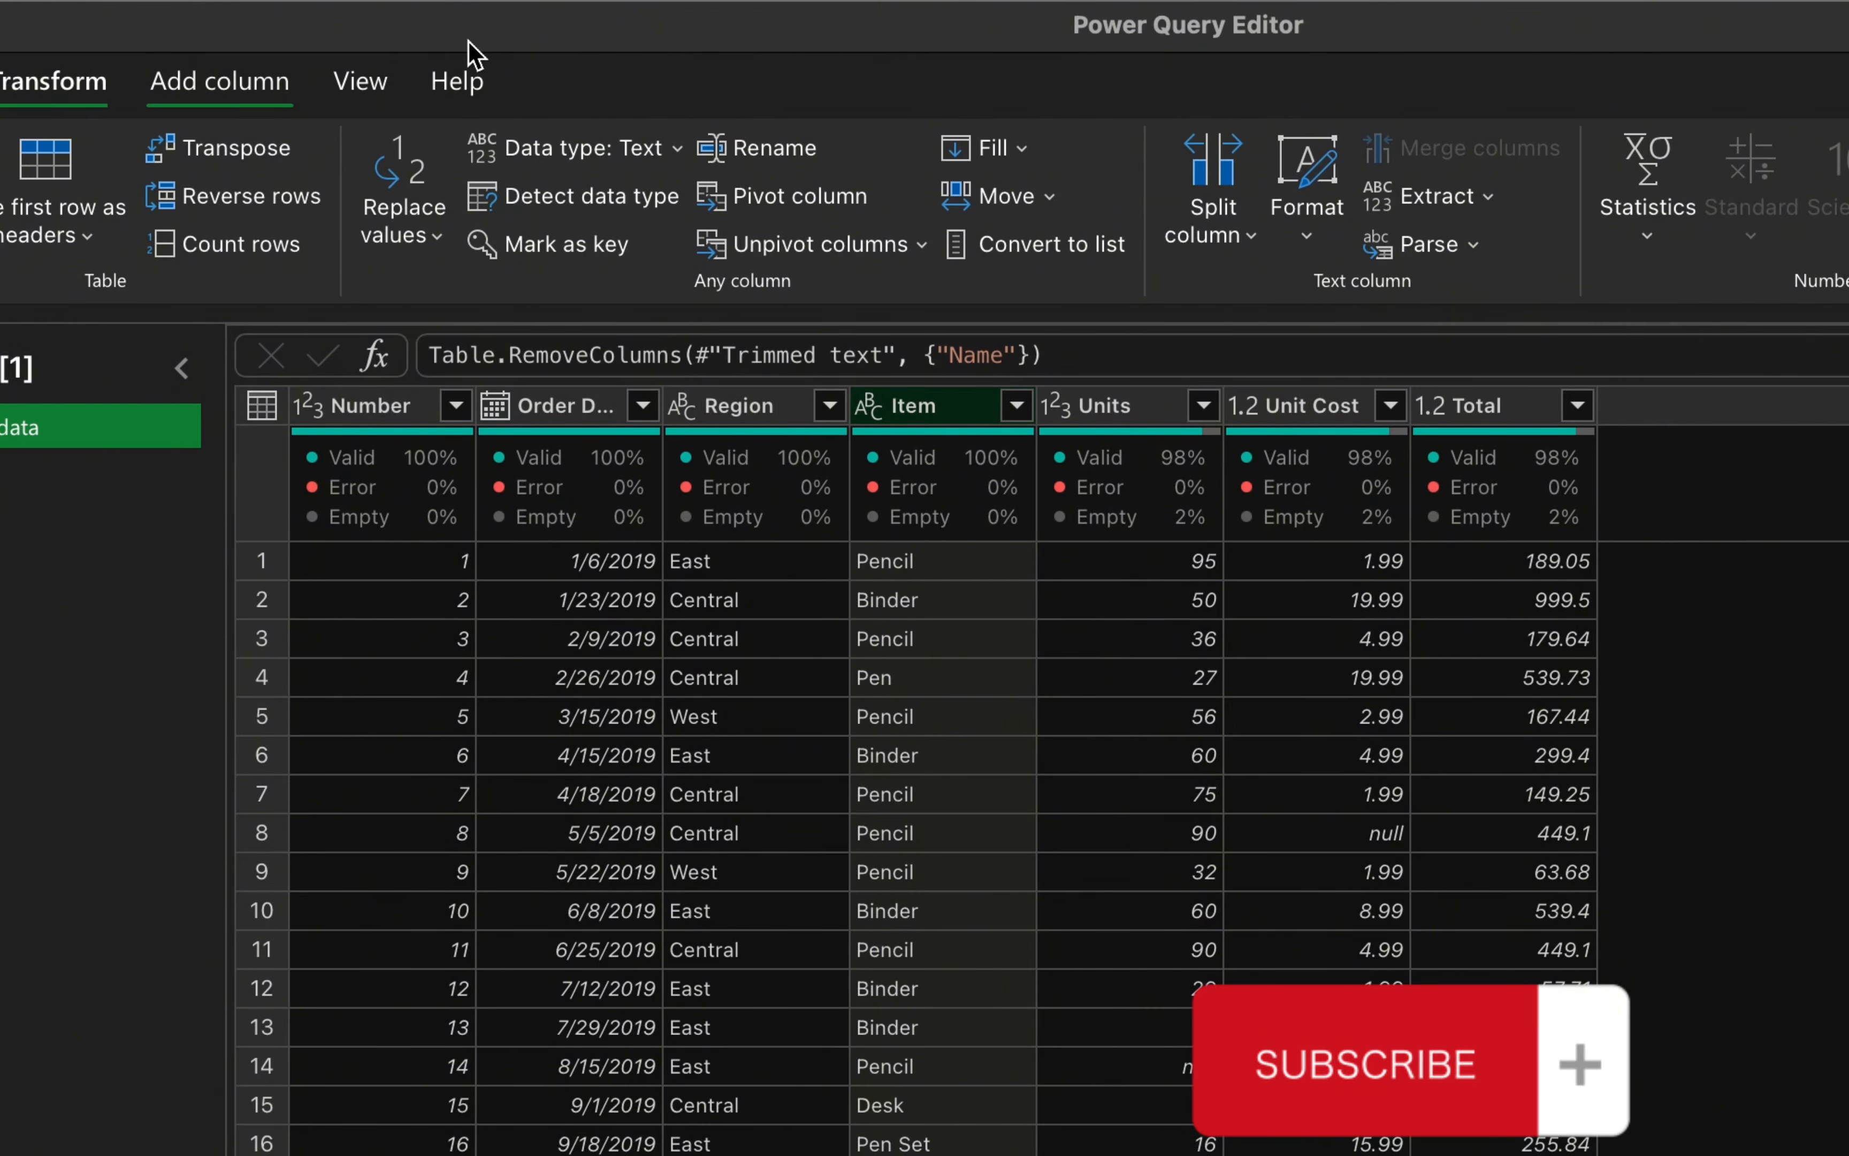
pyautogui.click(1303, 237)
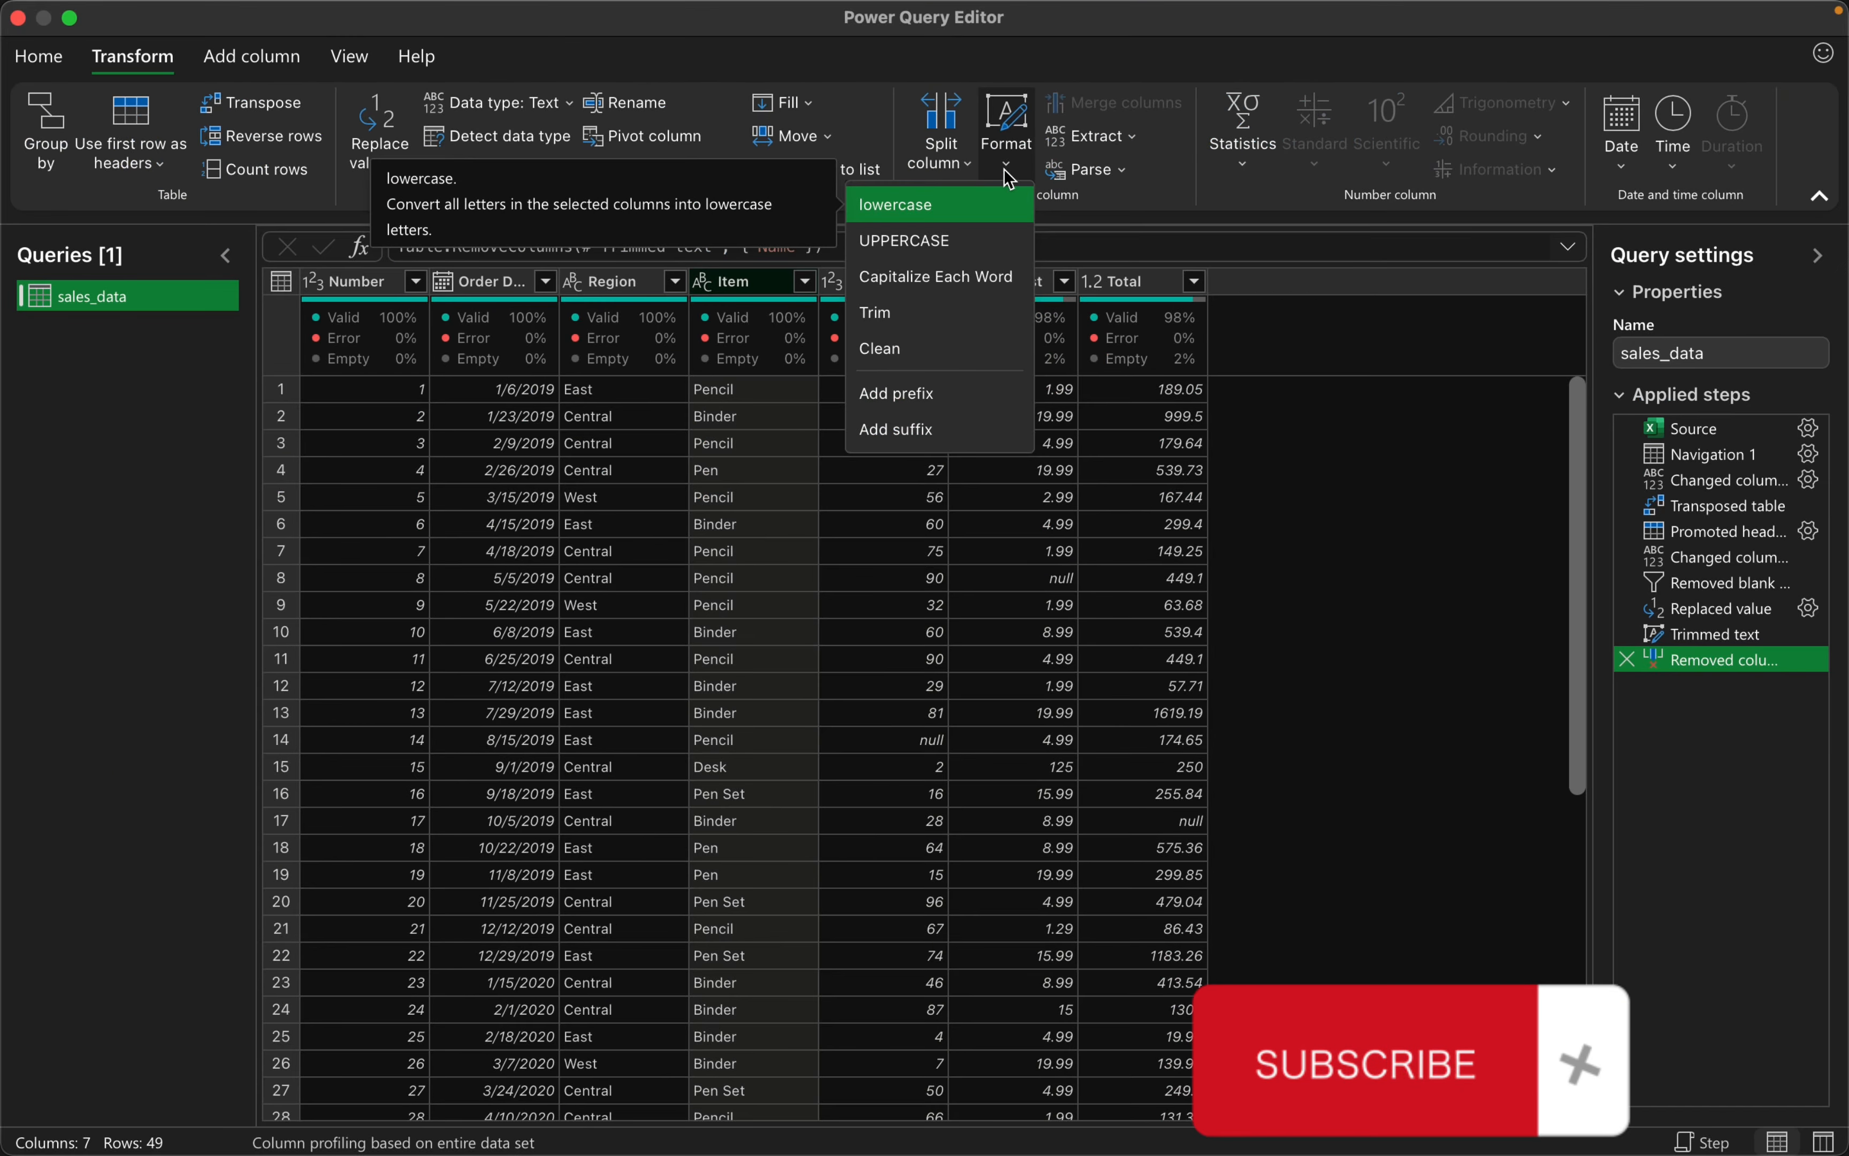
pyautogui.click(915, 312)
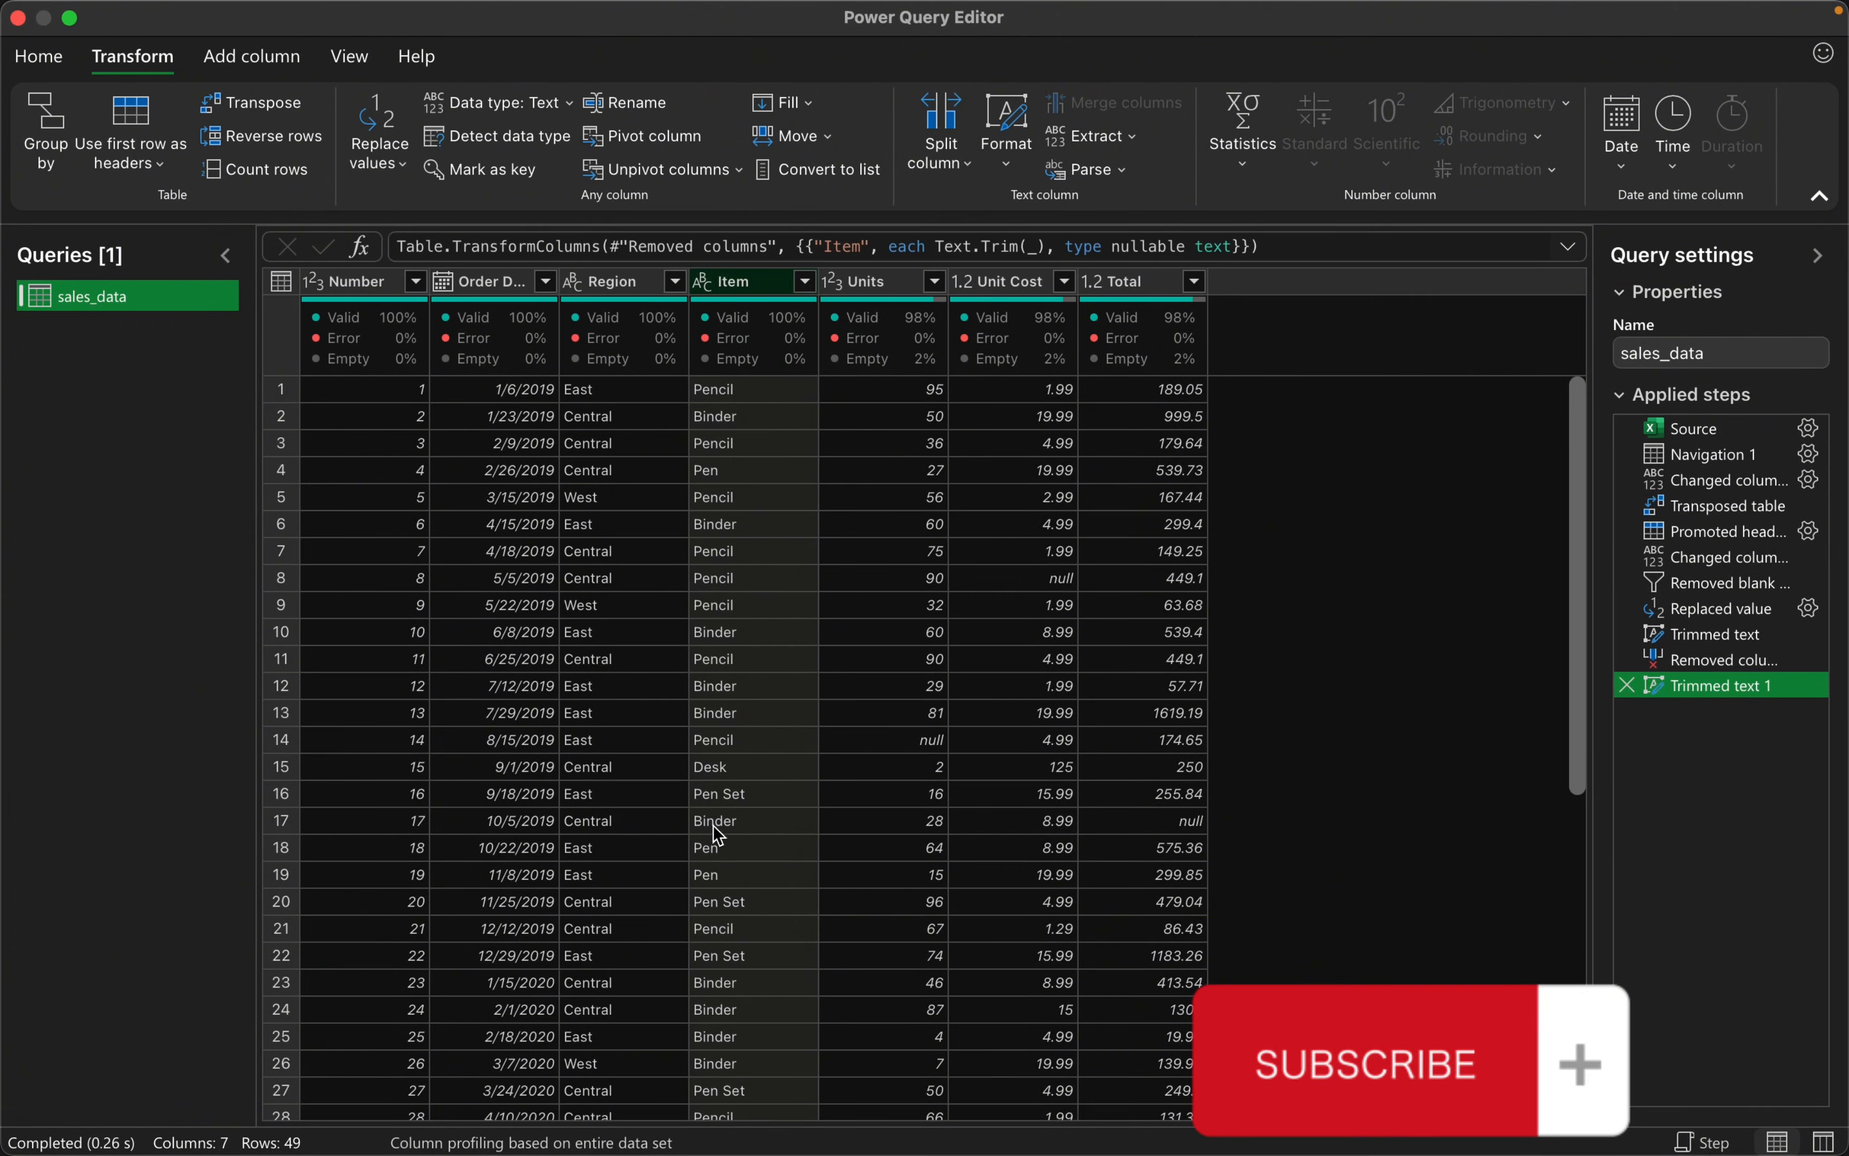
pyautogui.scroll(-6, 734, 841)
pyautogui.scroll(-1, 738, 845)
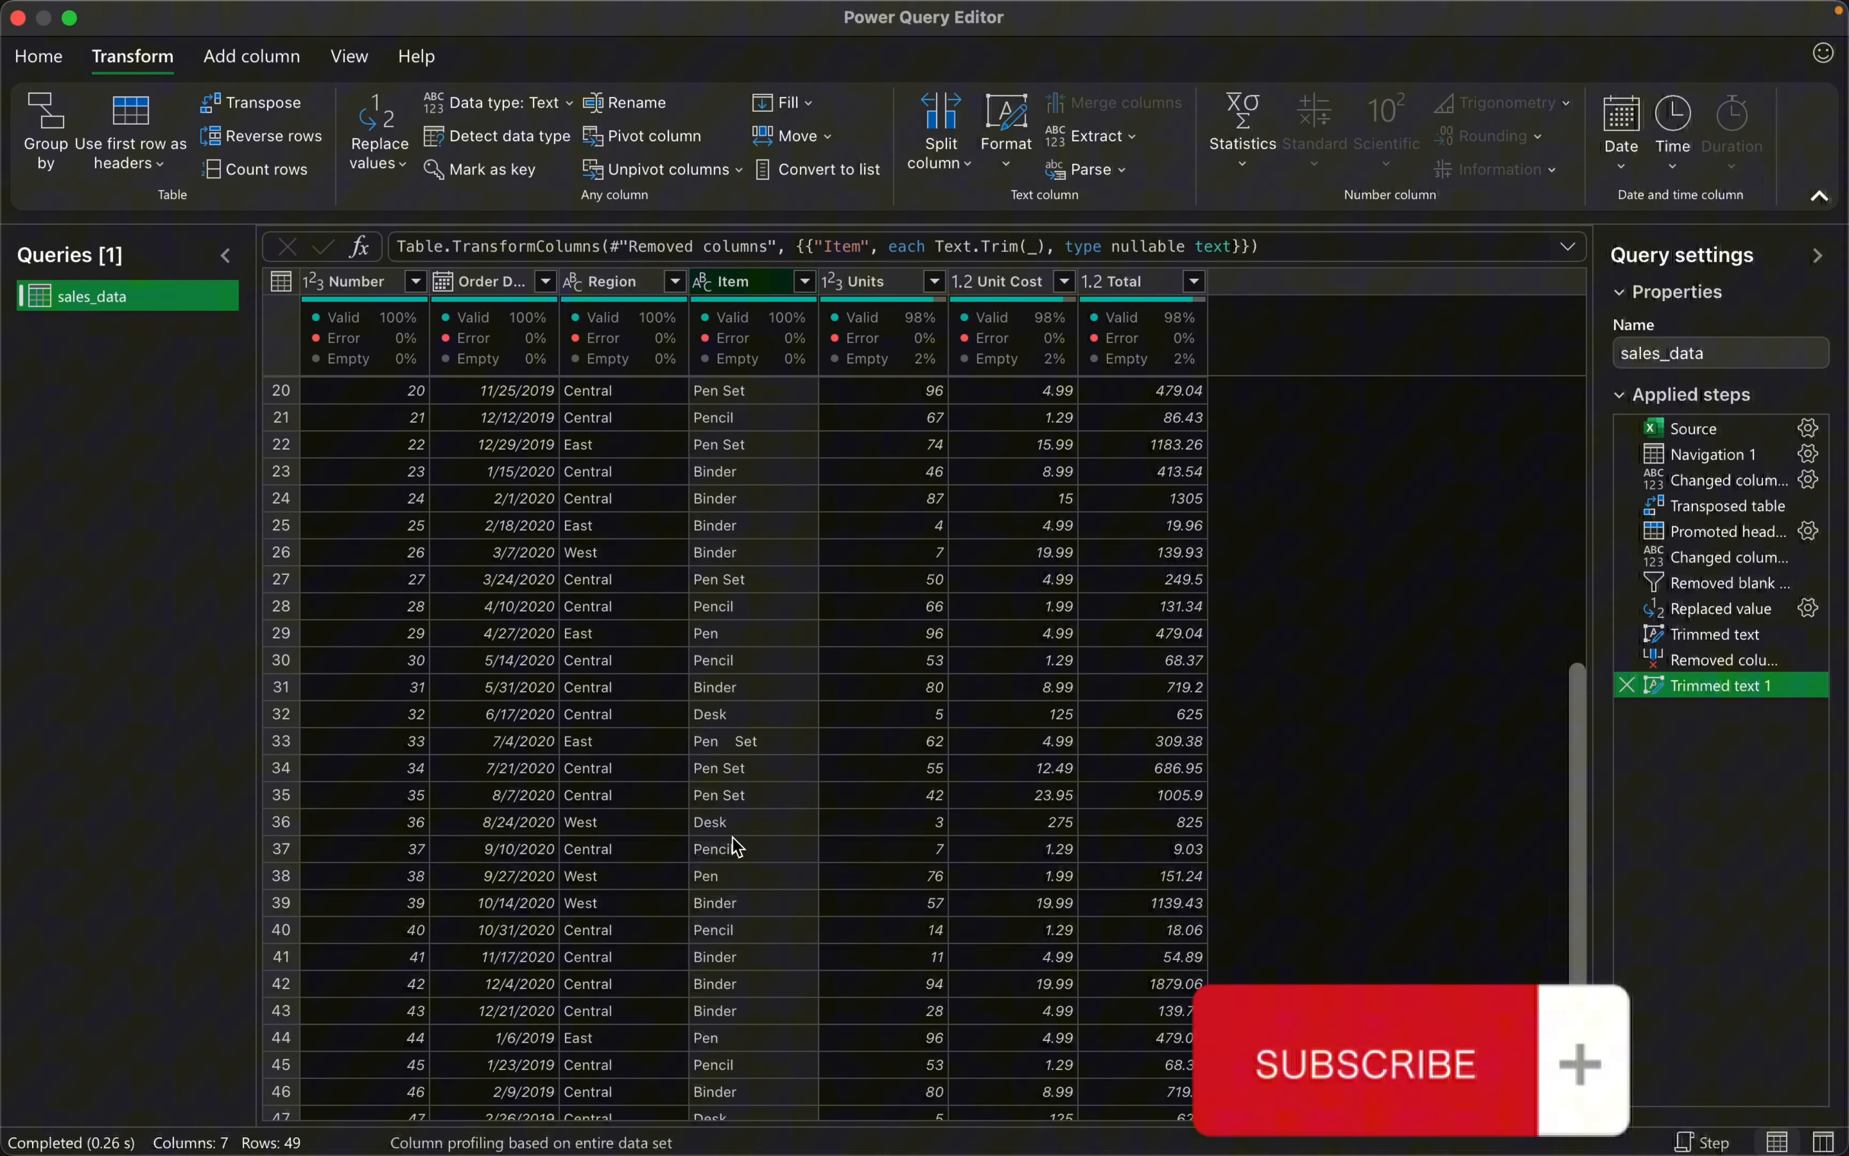
pyautogui.click(737, 751)
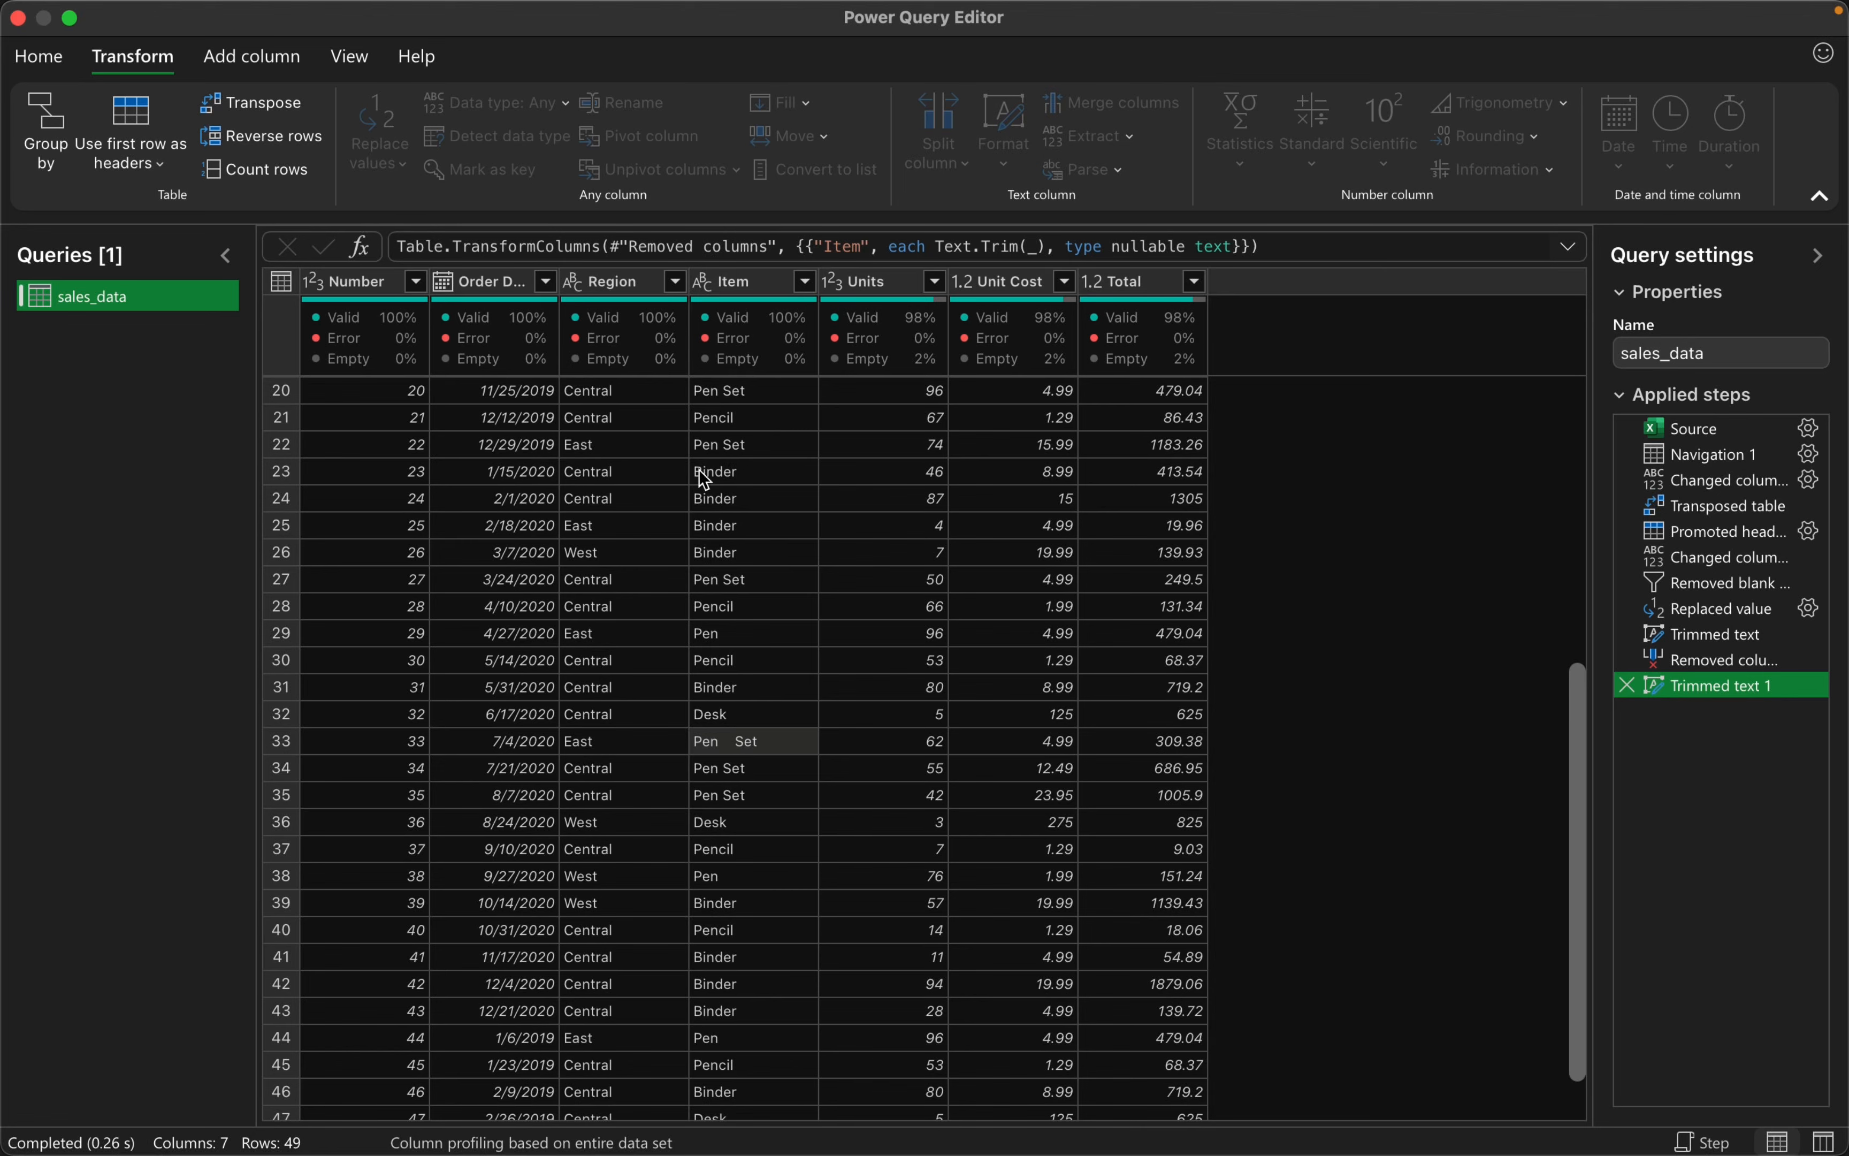
# - Replace the unevenly spaced Pen Set entry in row 33 of the Item column with "Pen Set" and check the column's entries
pyautogui.rightClick(739, 735)
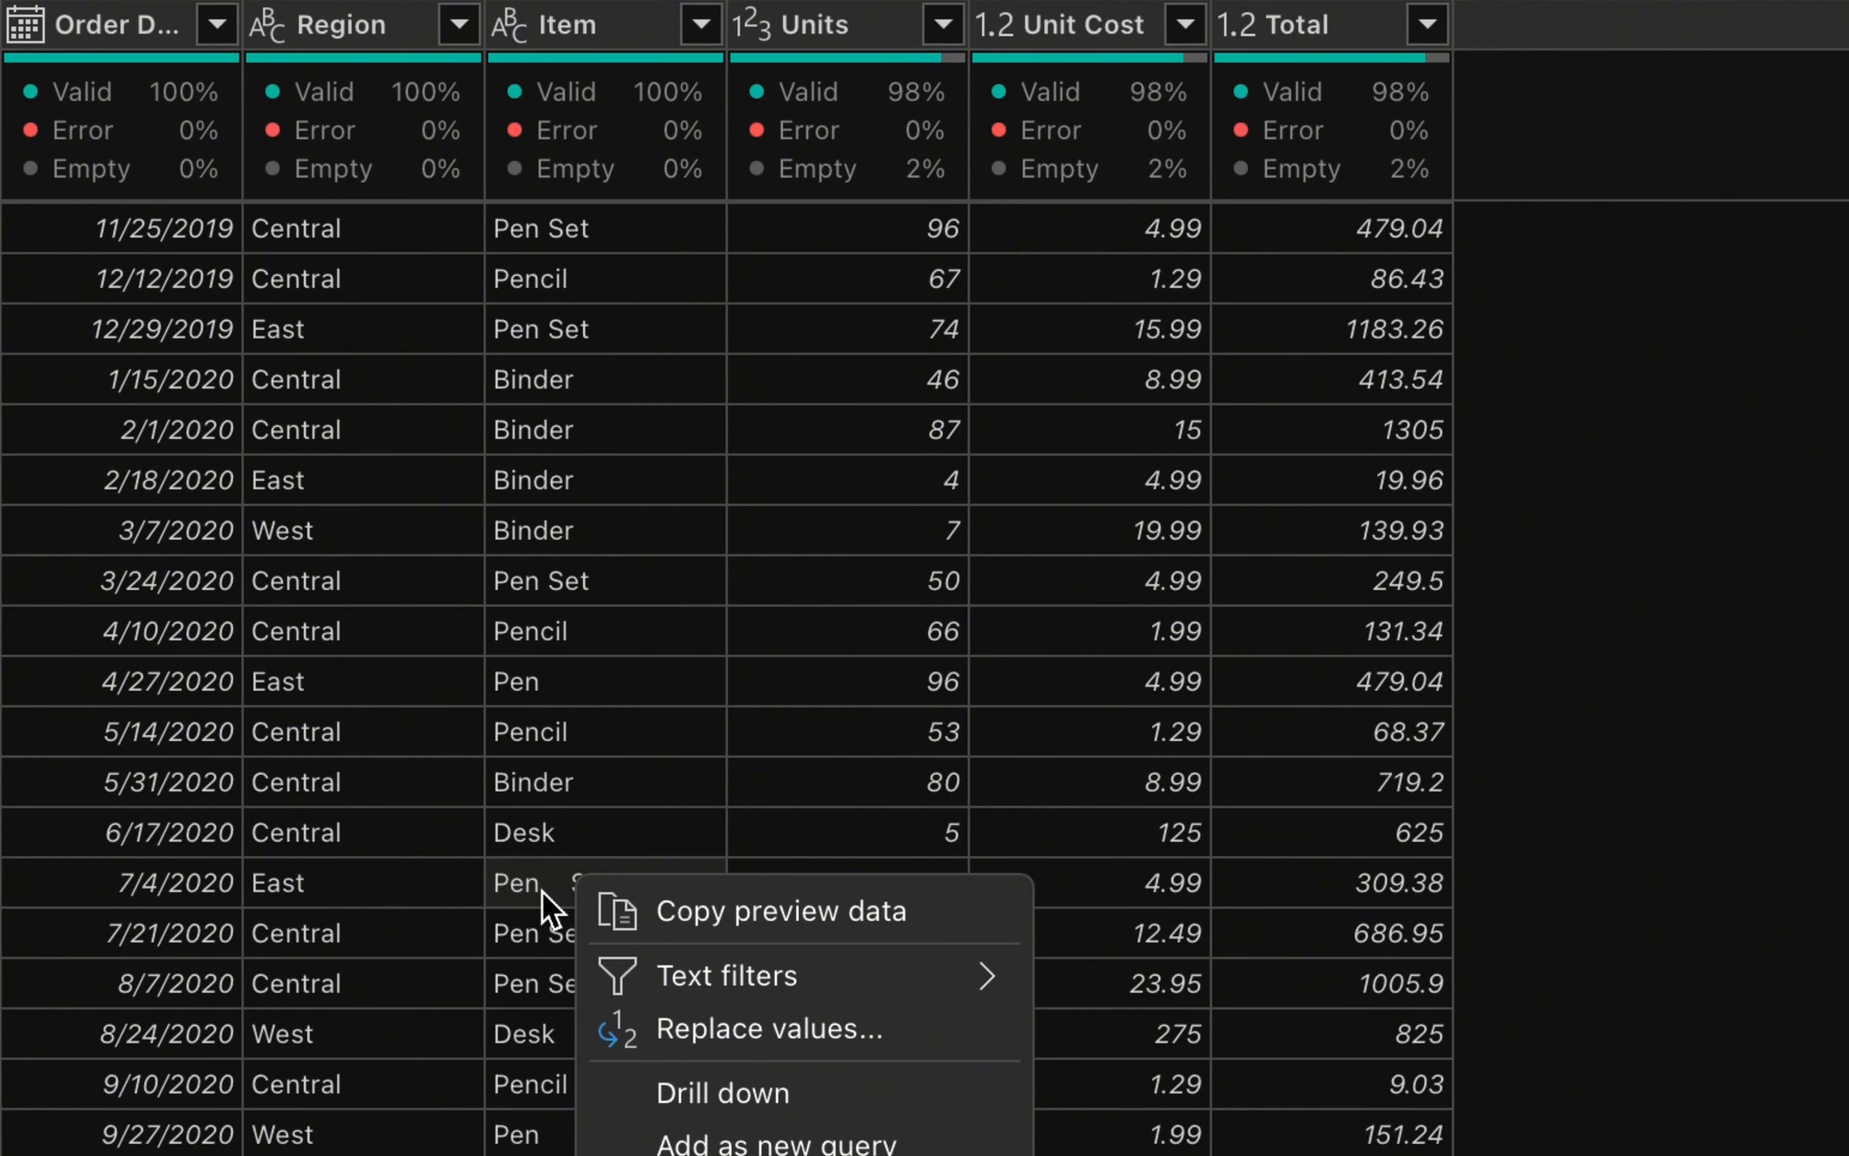
pyautogui.click(846, 1030)
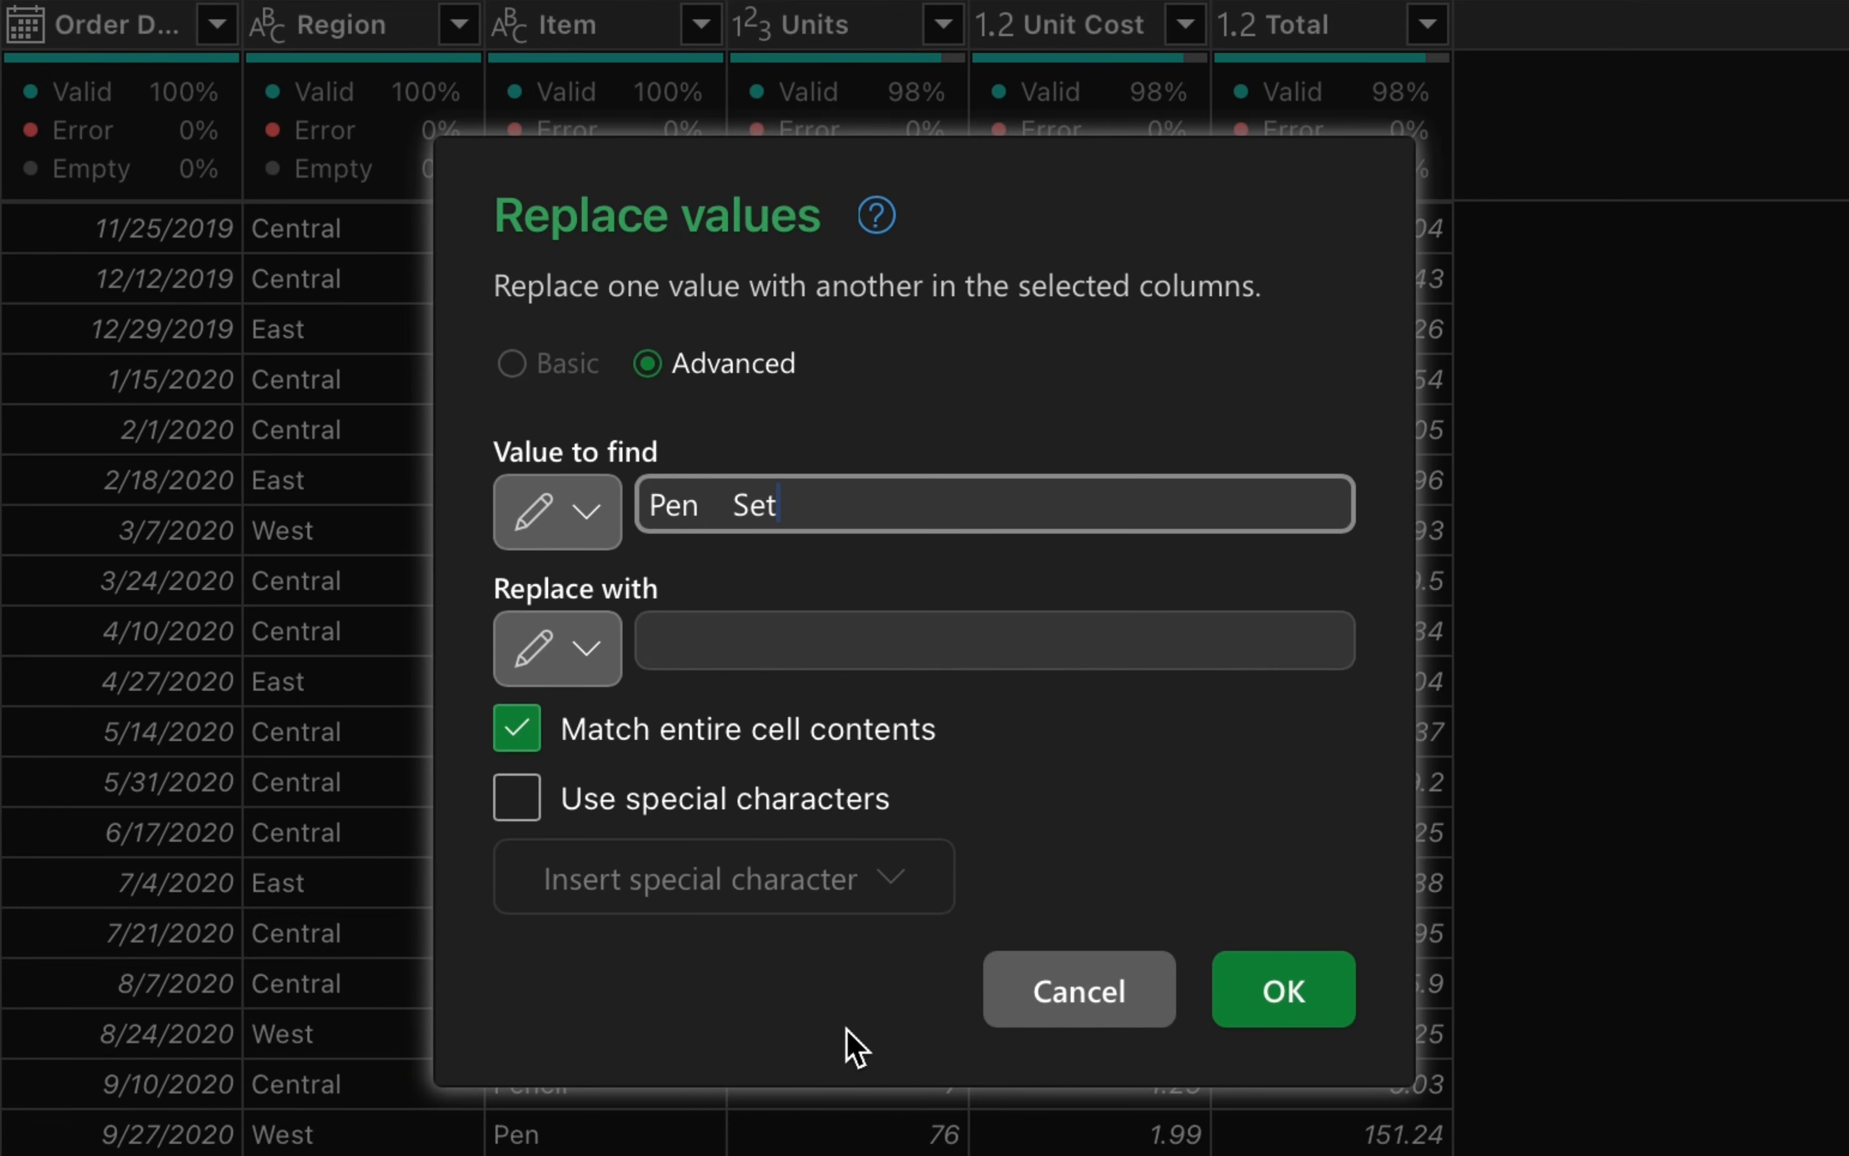
pyautogui.click(723, 659)
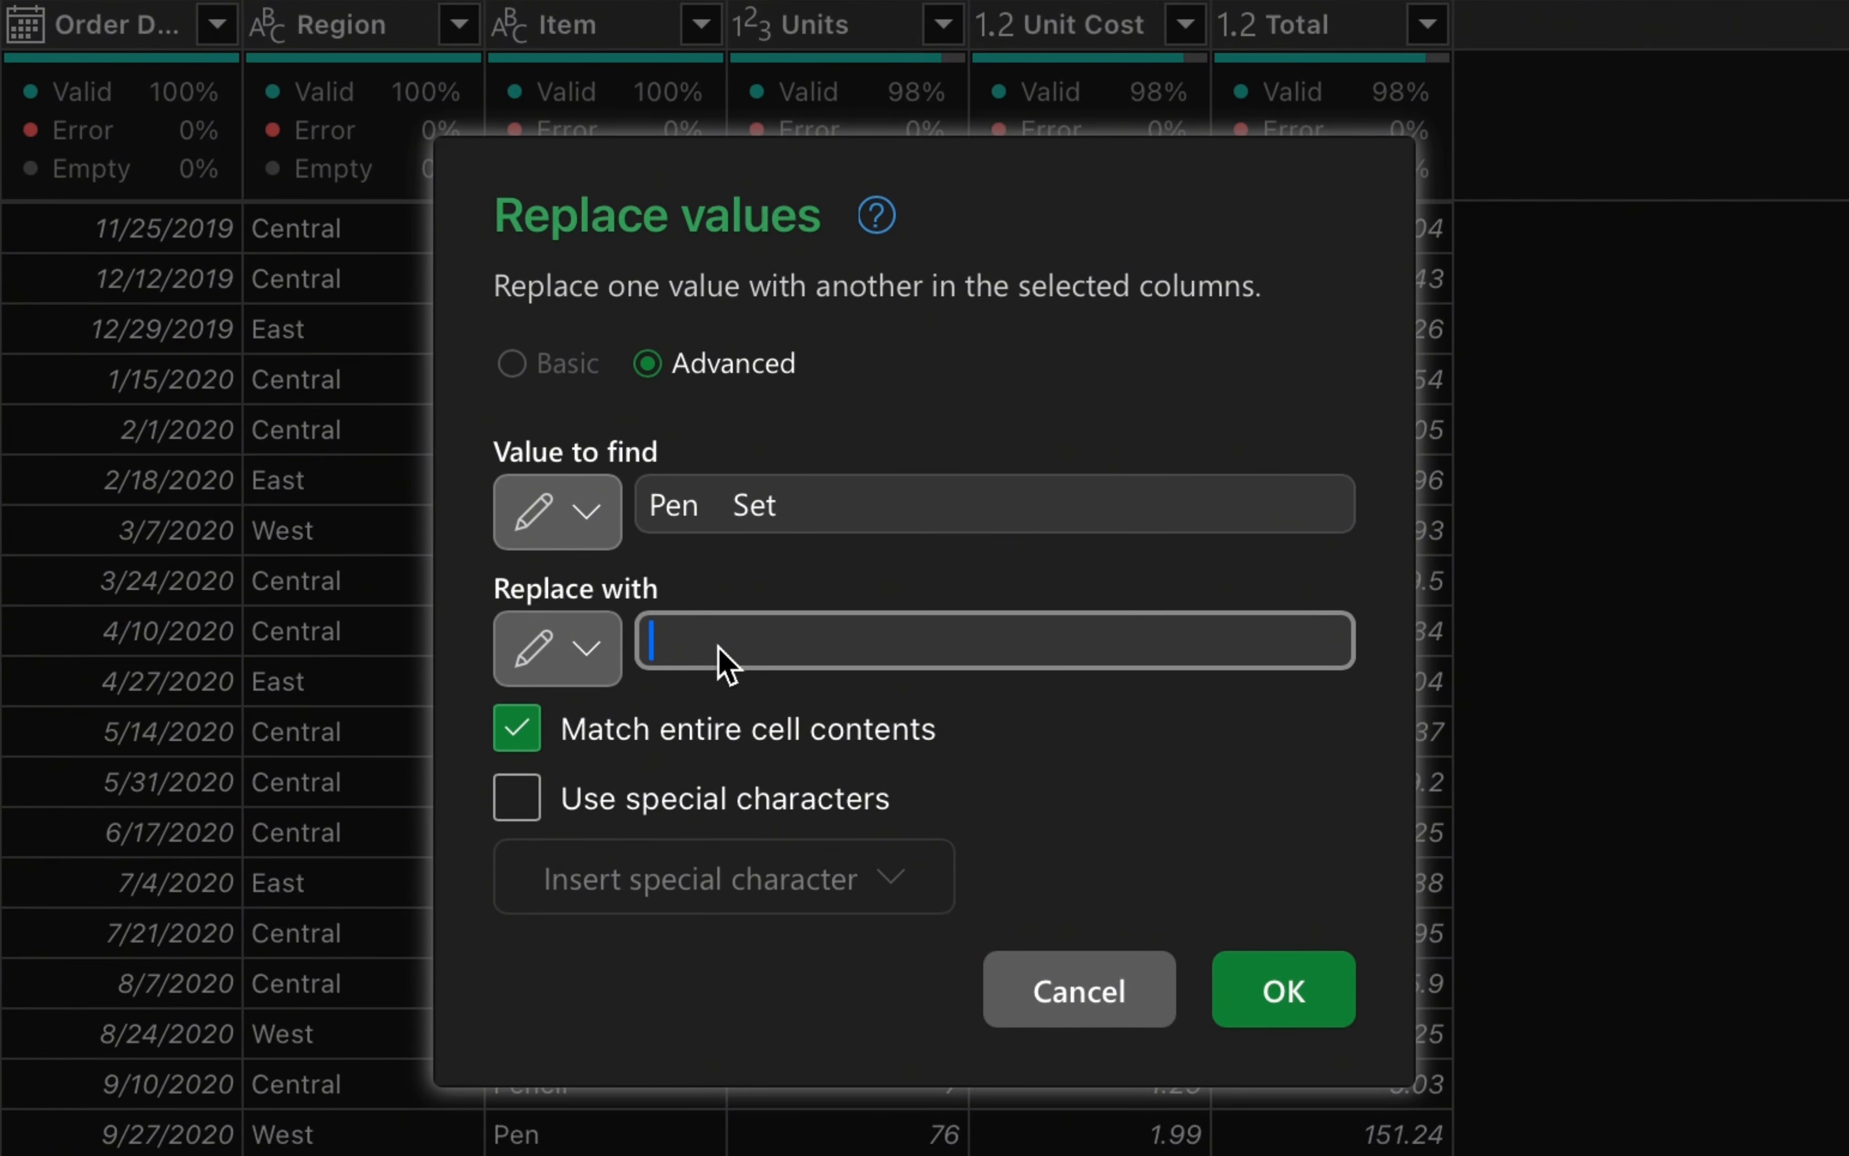
pyautogui.write('Pen s')
pyautogui.press('BackSpace')
pyautogui.write('Set')
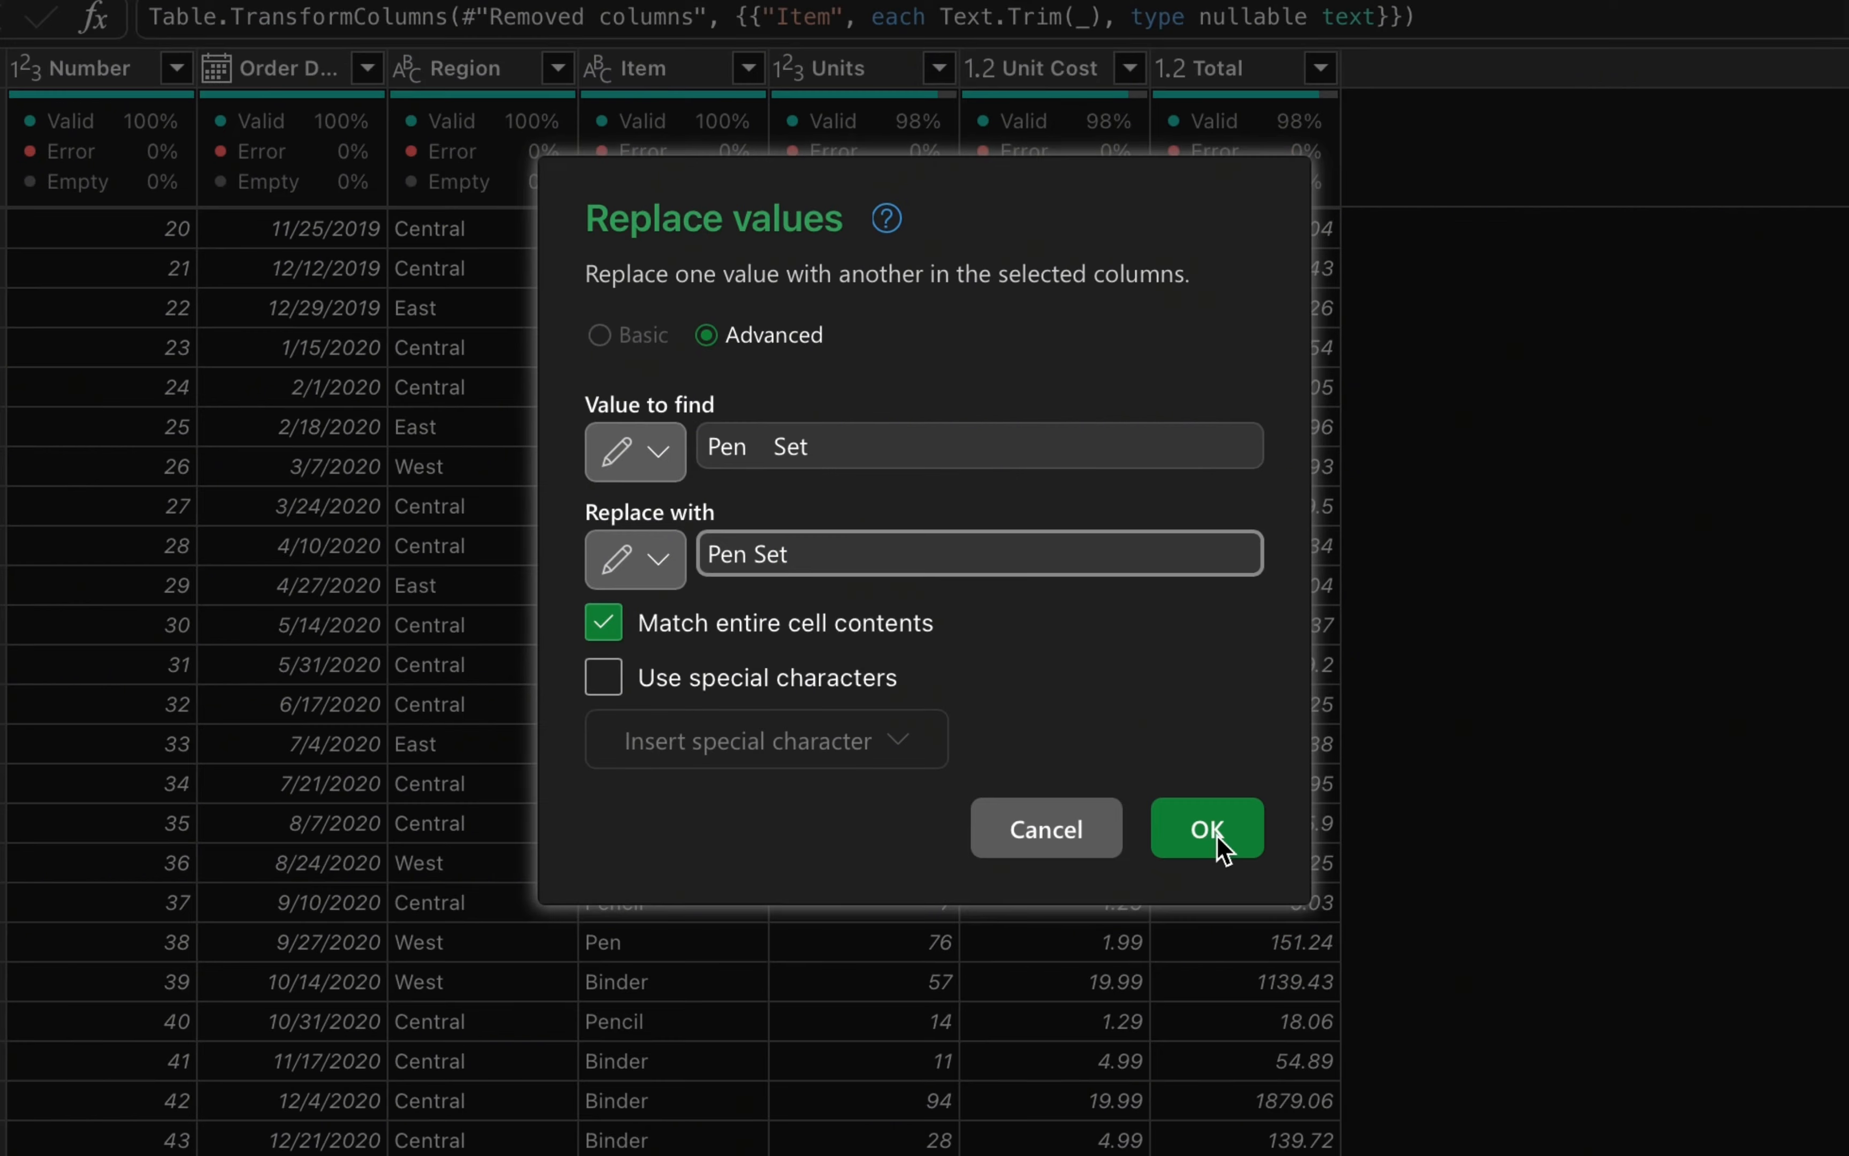
pyautogui.click(1217, 838)
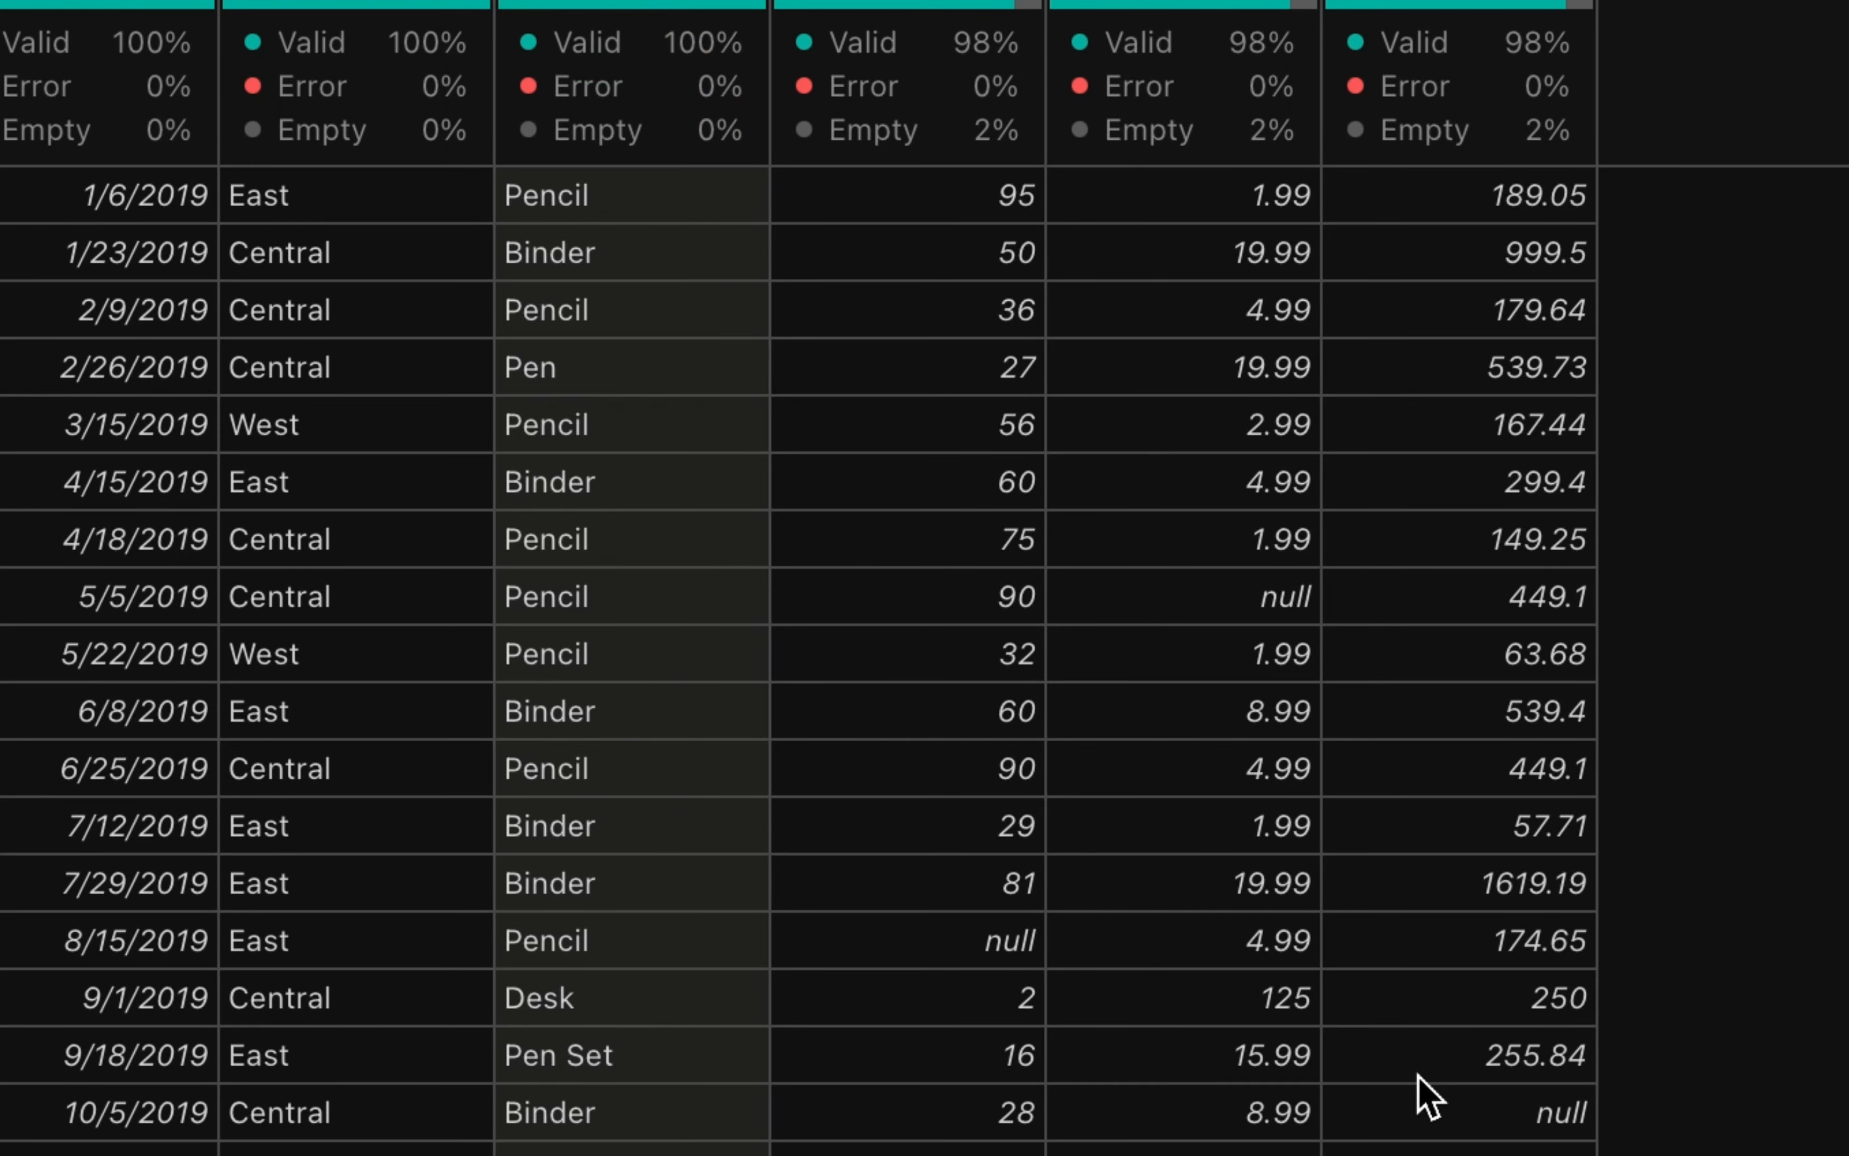
pyautogui.scroll(-20, 798, 658)
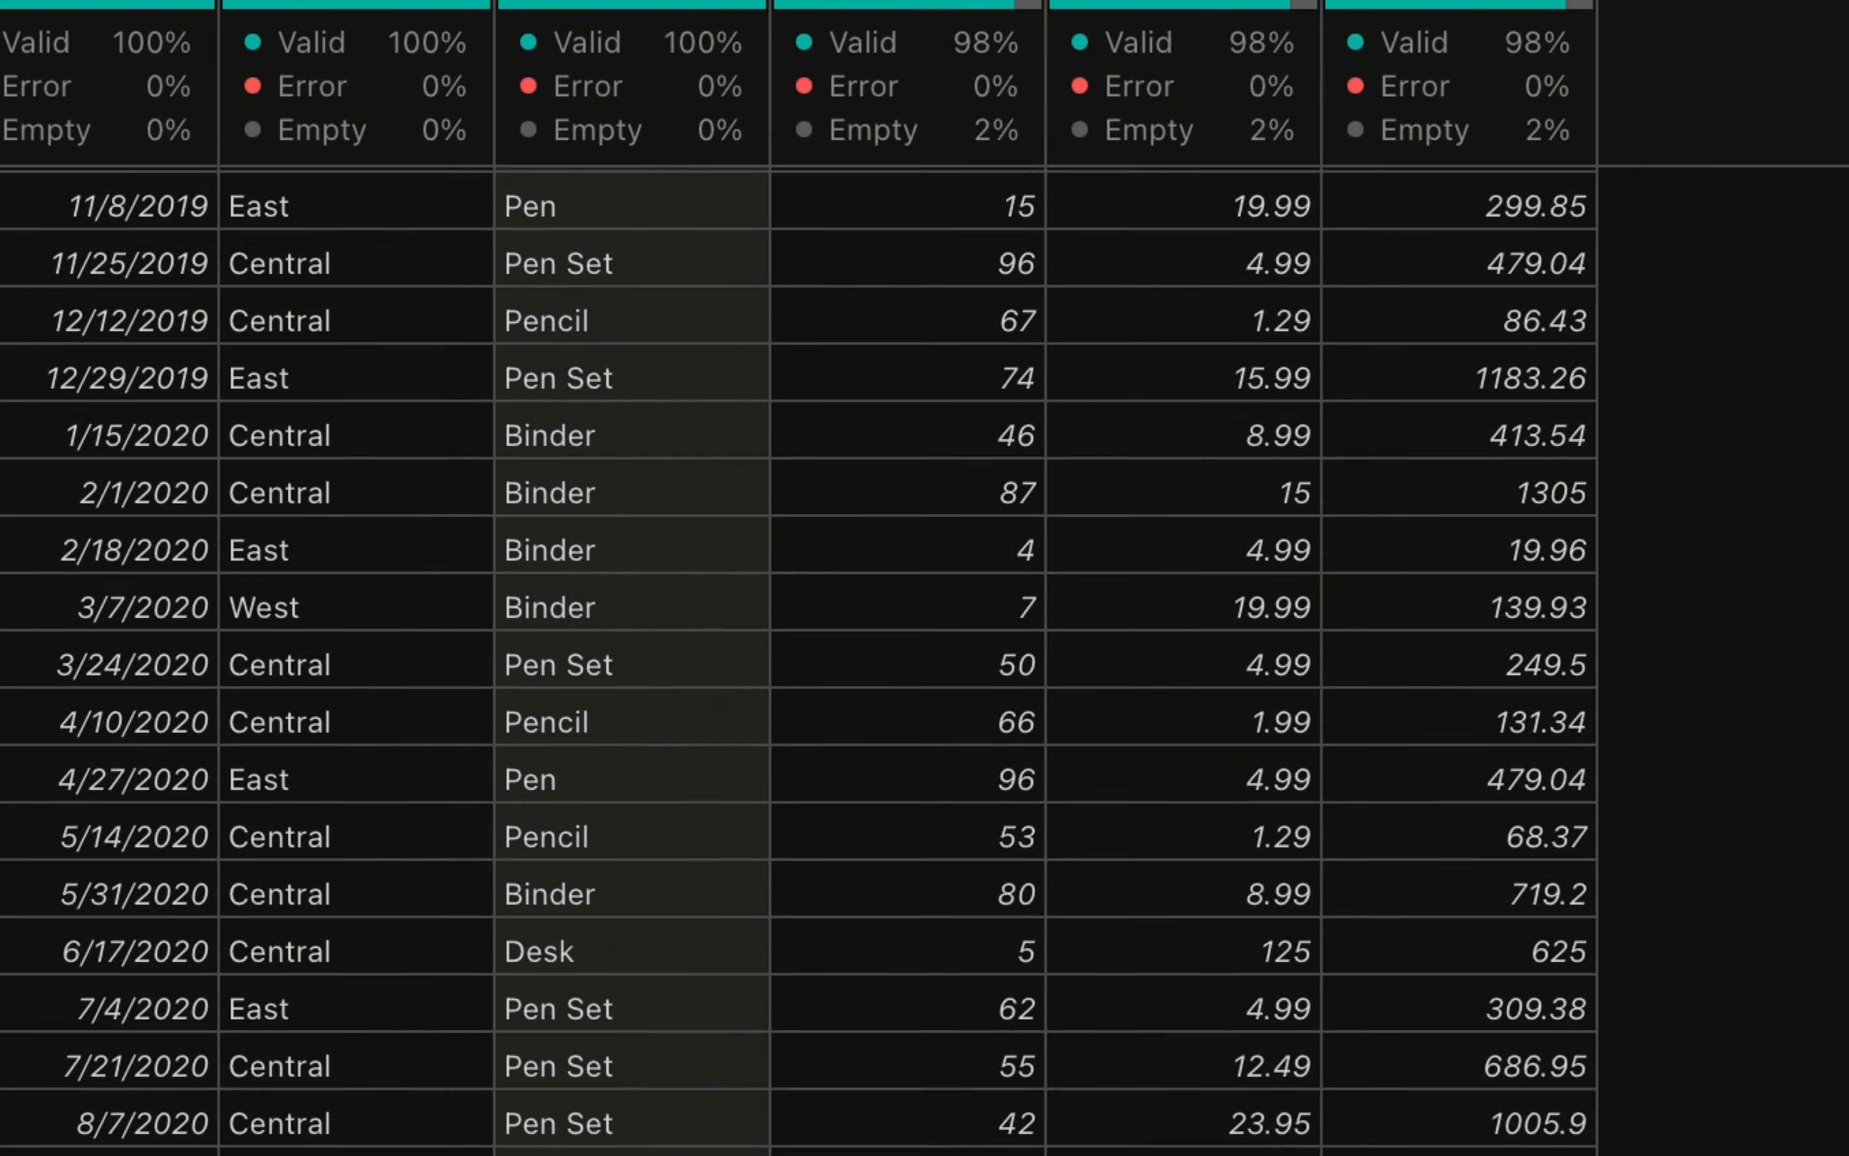
pyautogui.scroll(20, 764, 688)
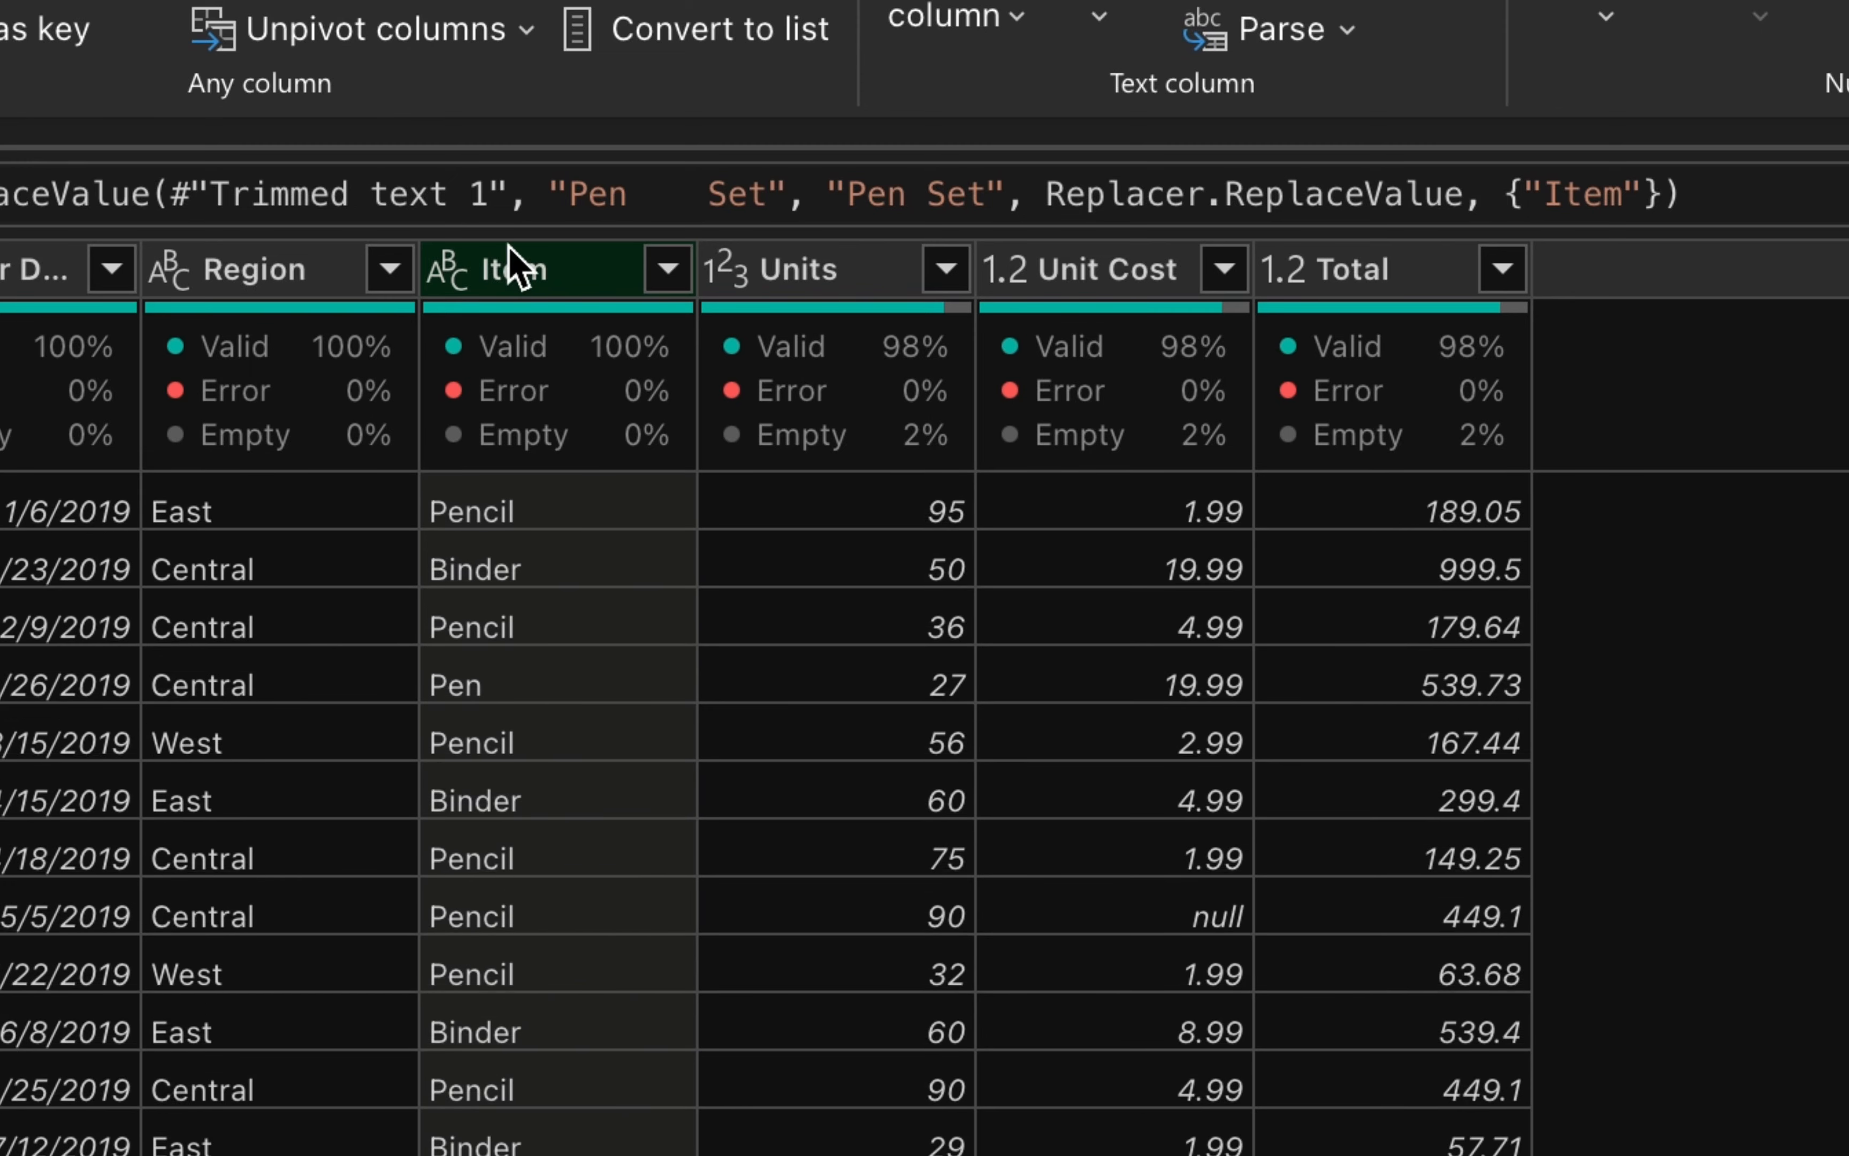
pyautogui.click(669, 270)
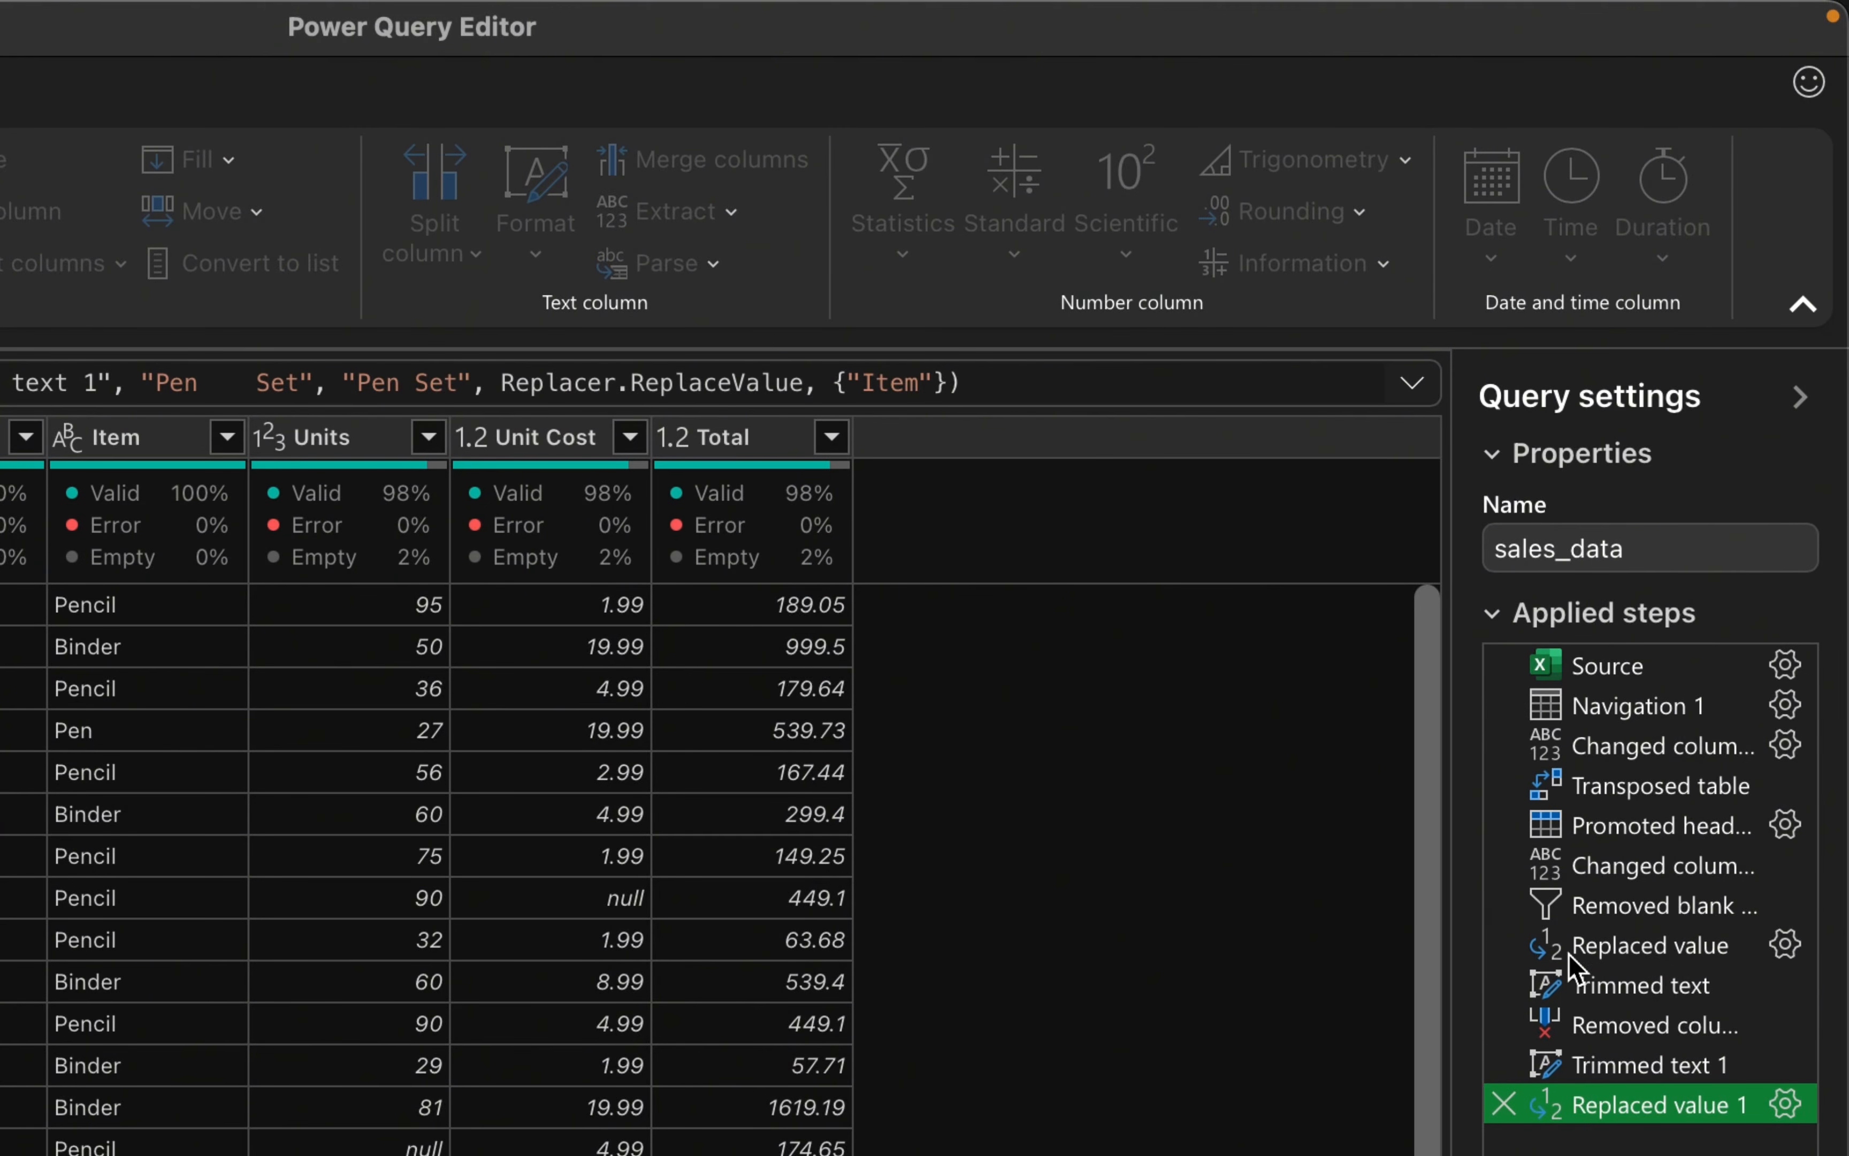
# - Review the latest applied steps and delete Trimmed text 1, the trim of the Item column
pyautogui.click(1653, 1073)
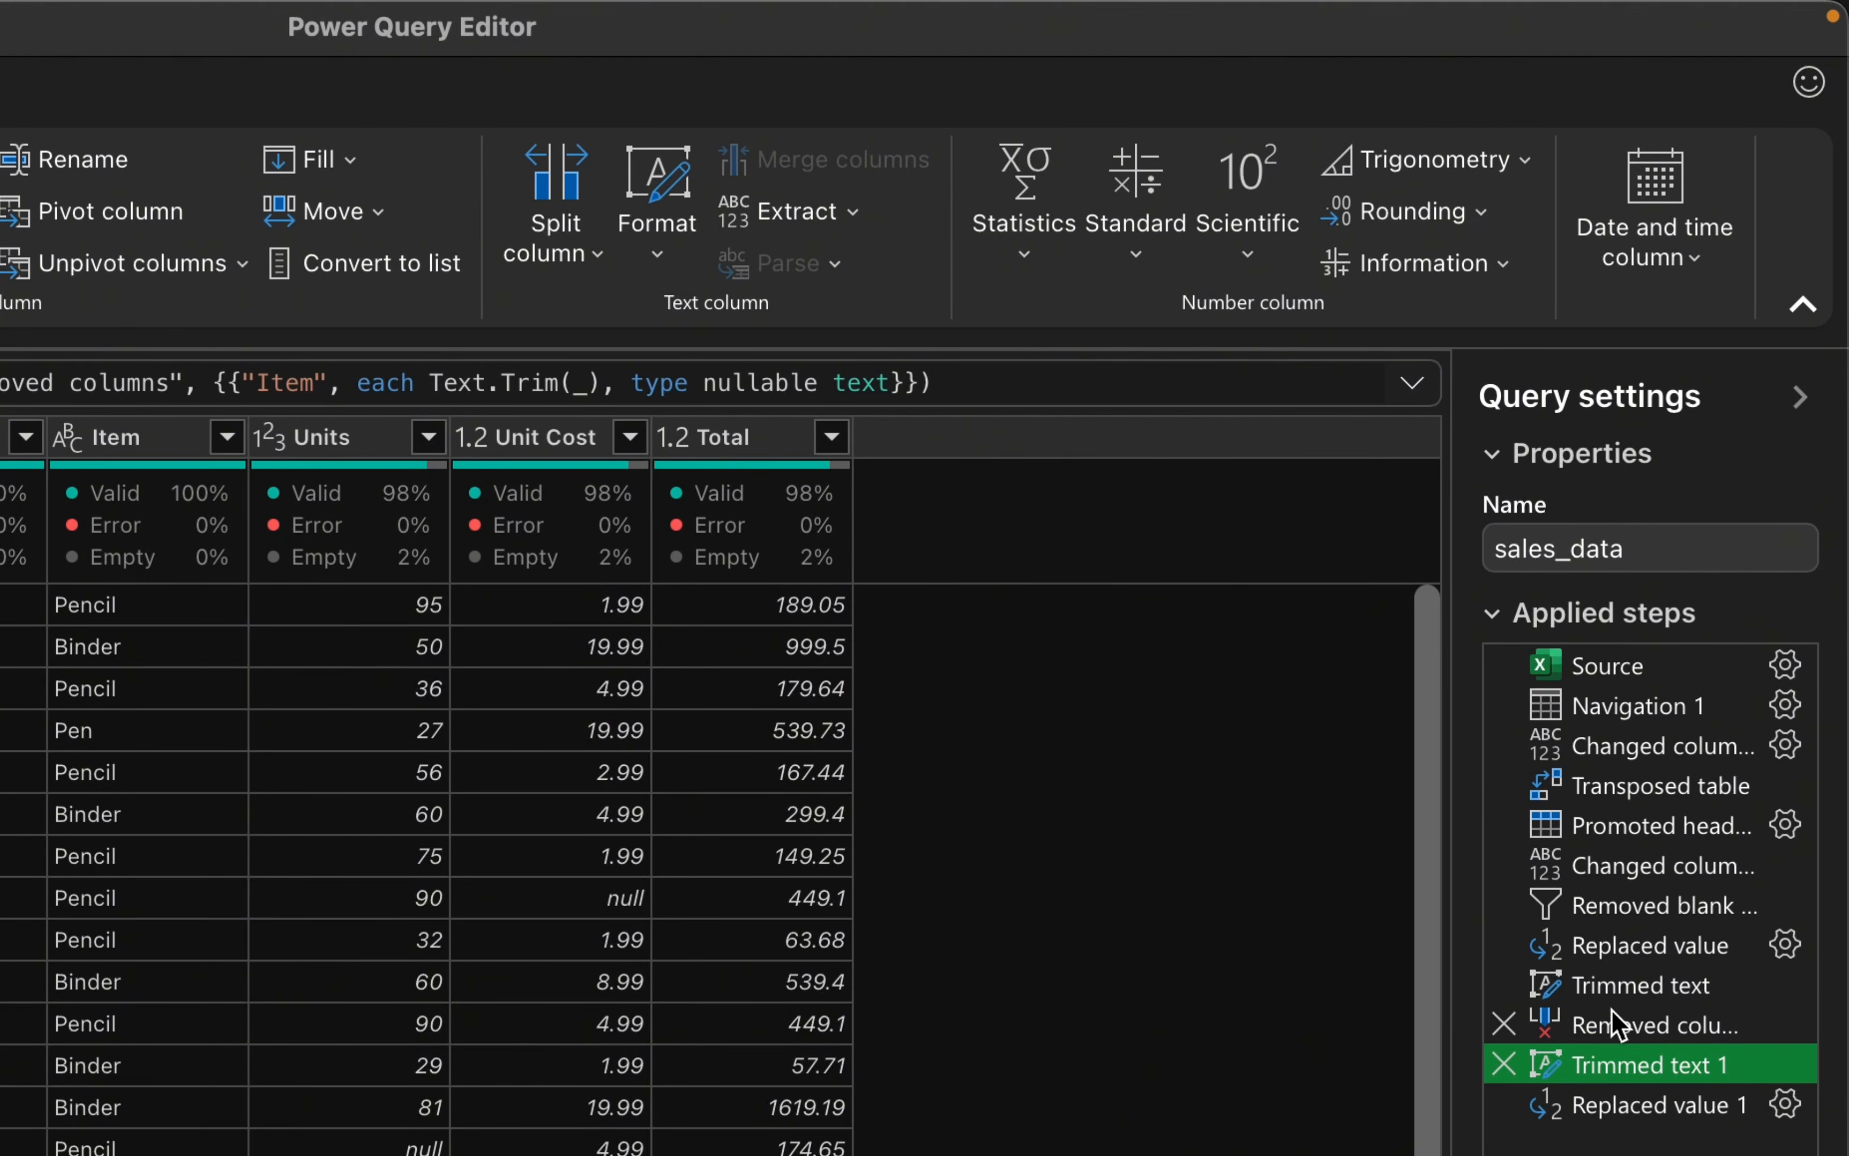
pyautogui.click(1610, 1027)
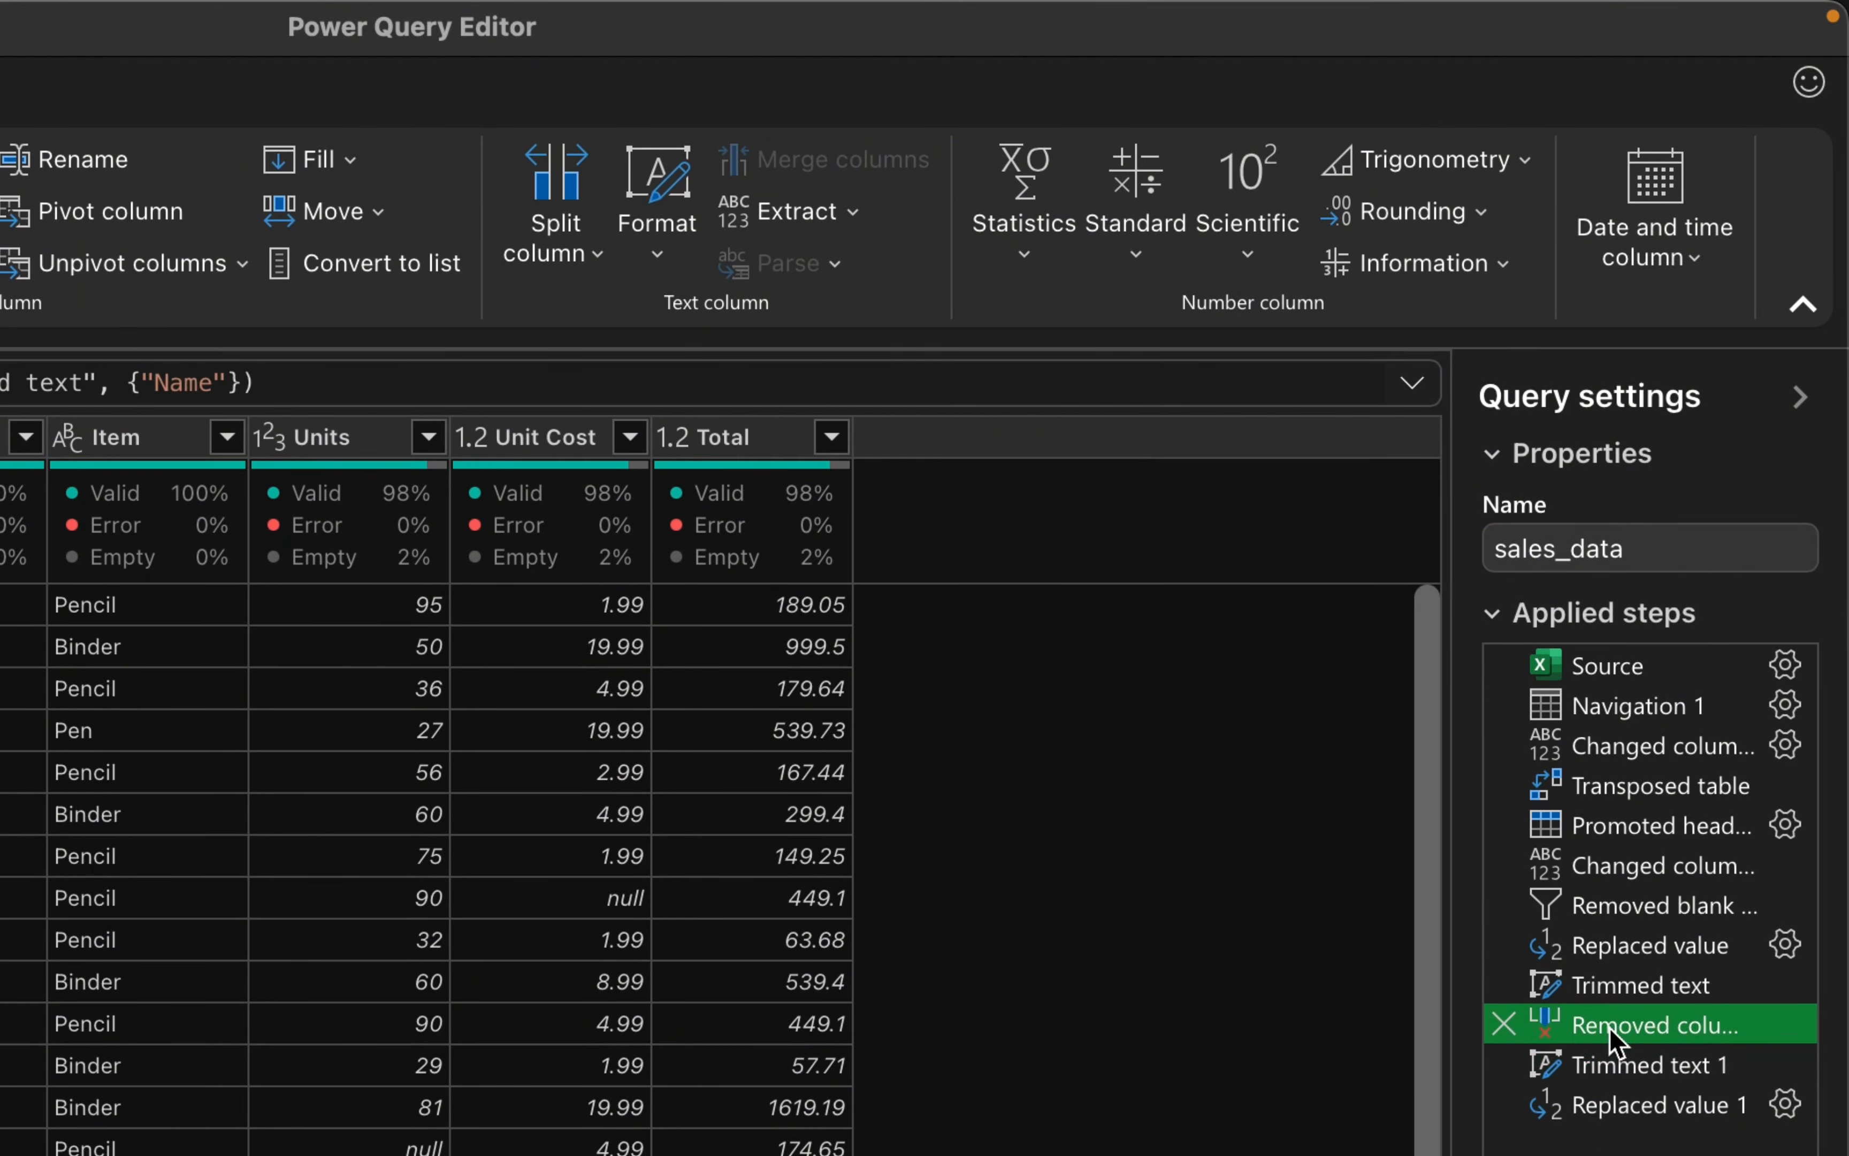
pyautogui.click(1628, 981)
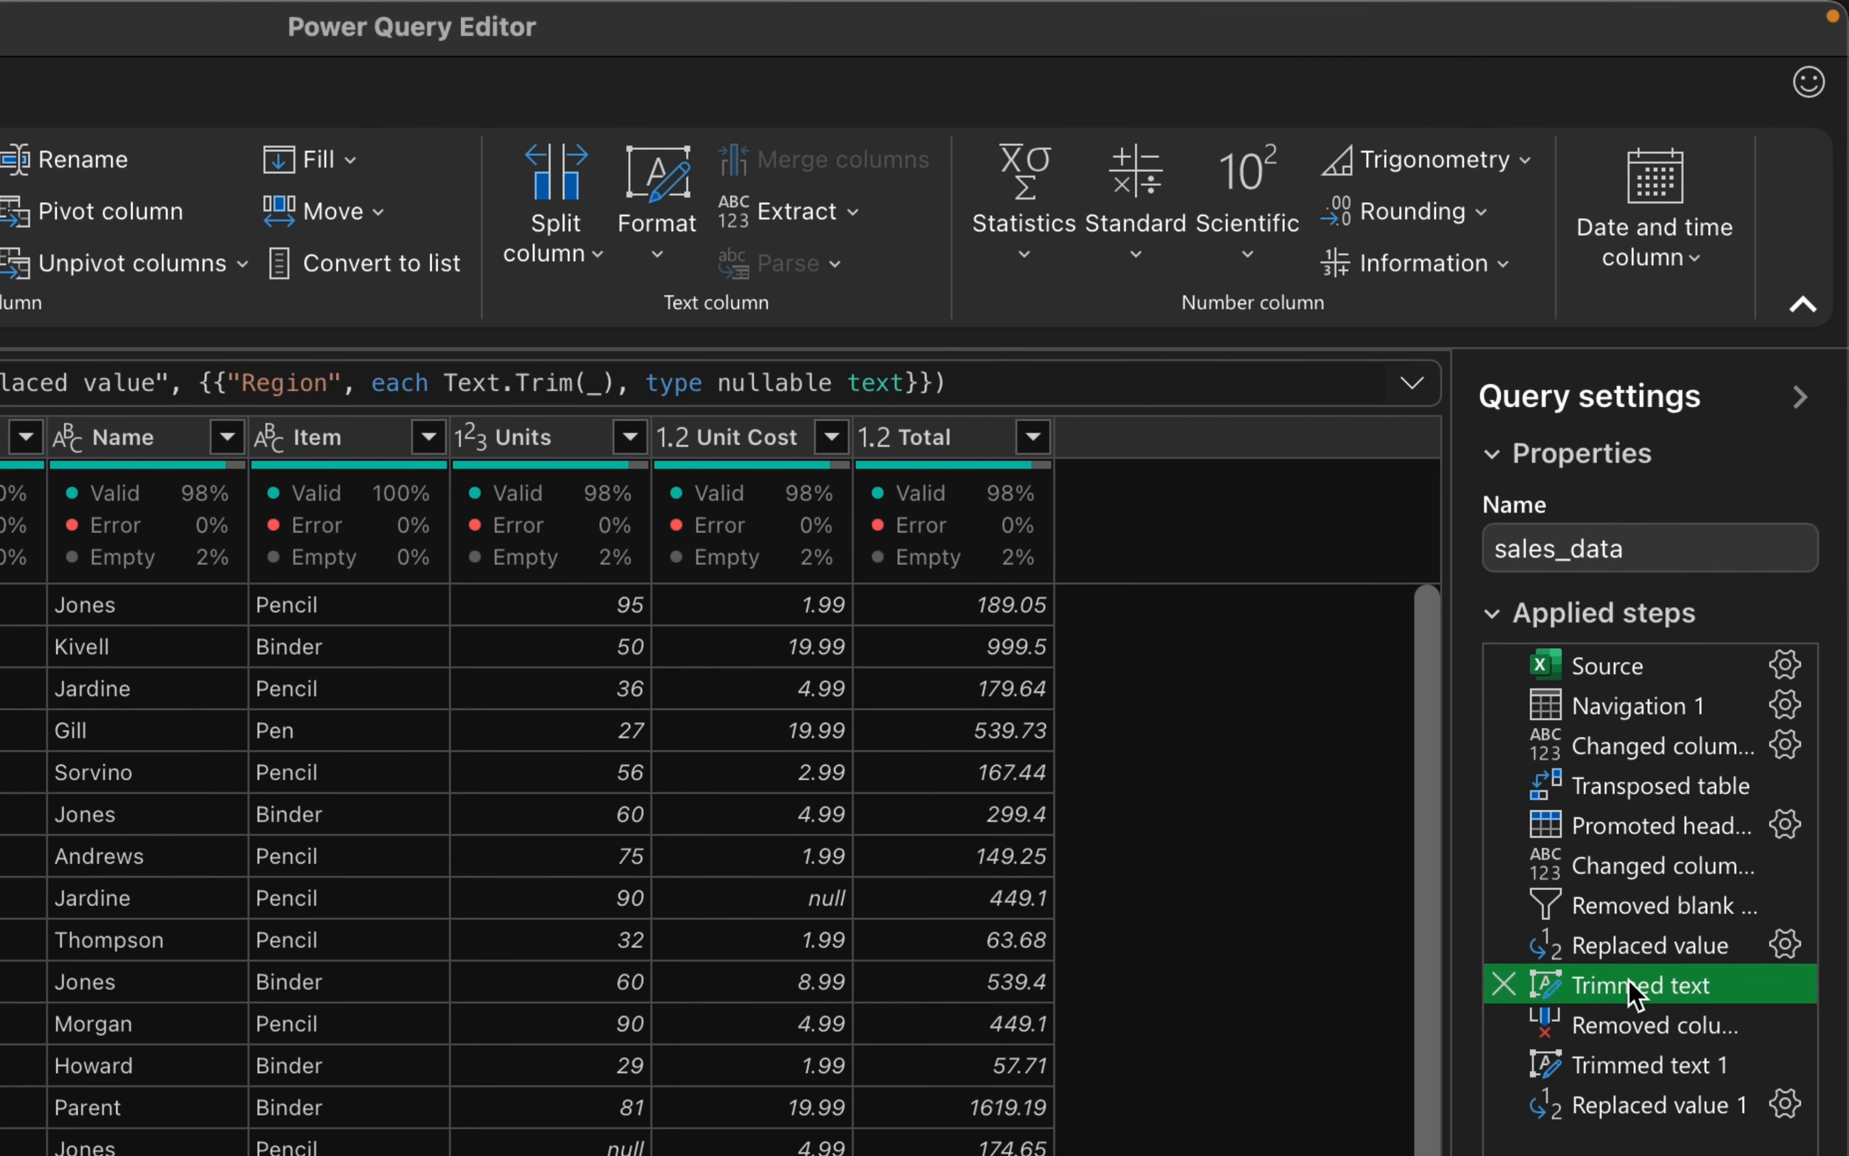
pyautogui.click(1589, 1067)
pyautogui.click(1504, 1065)
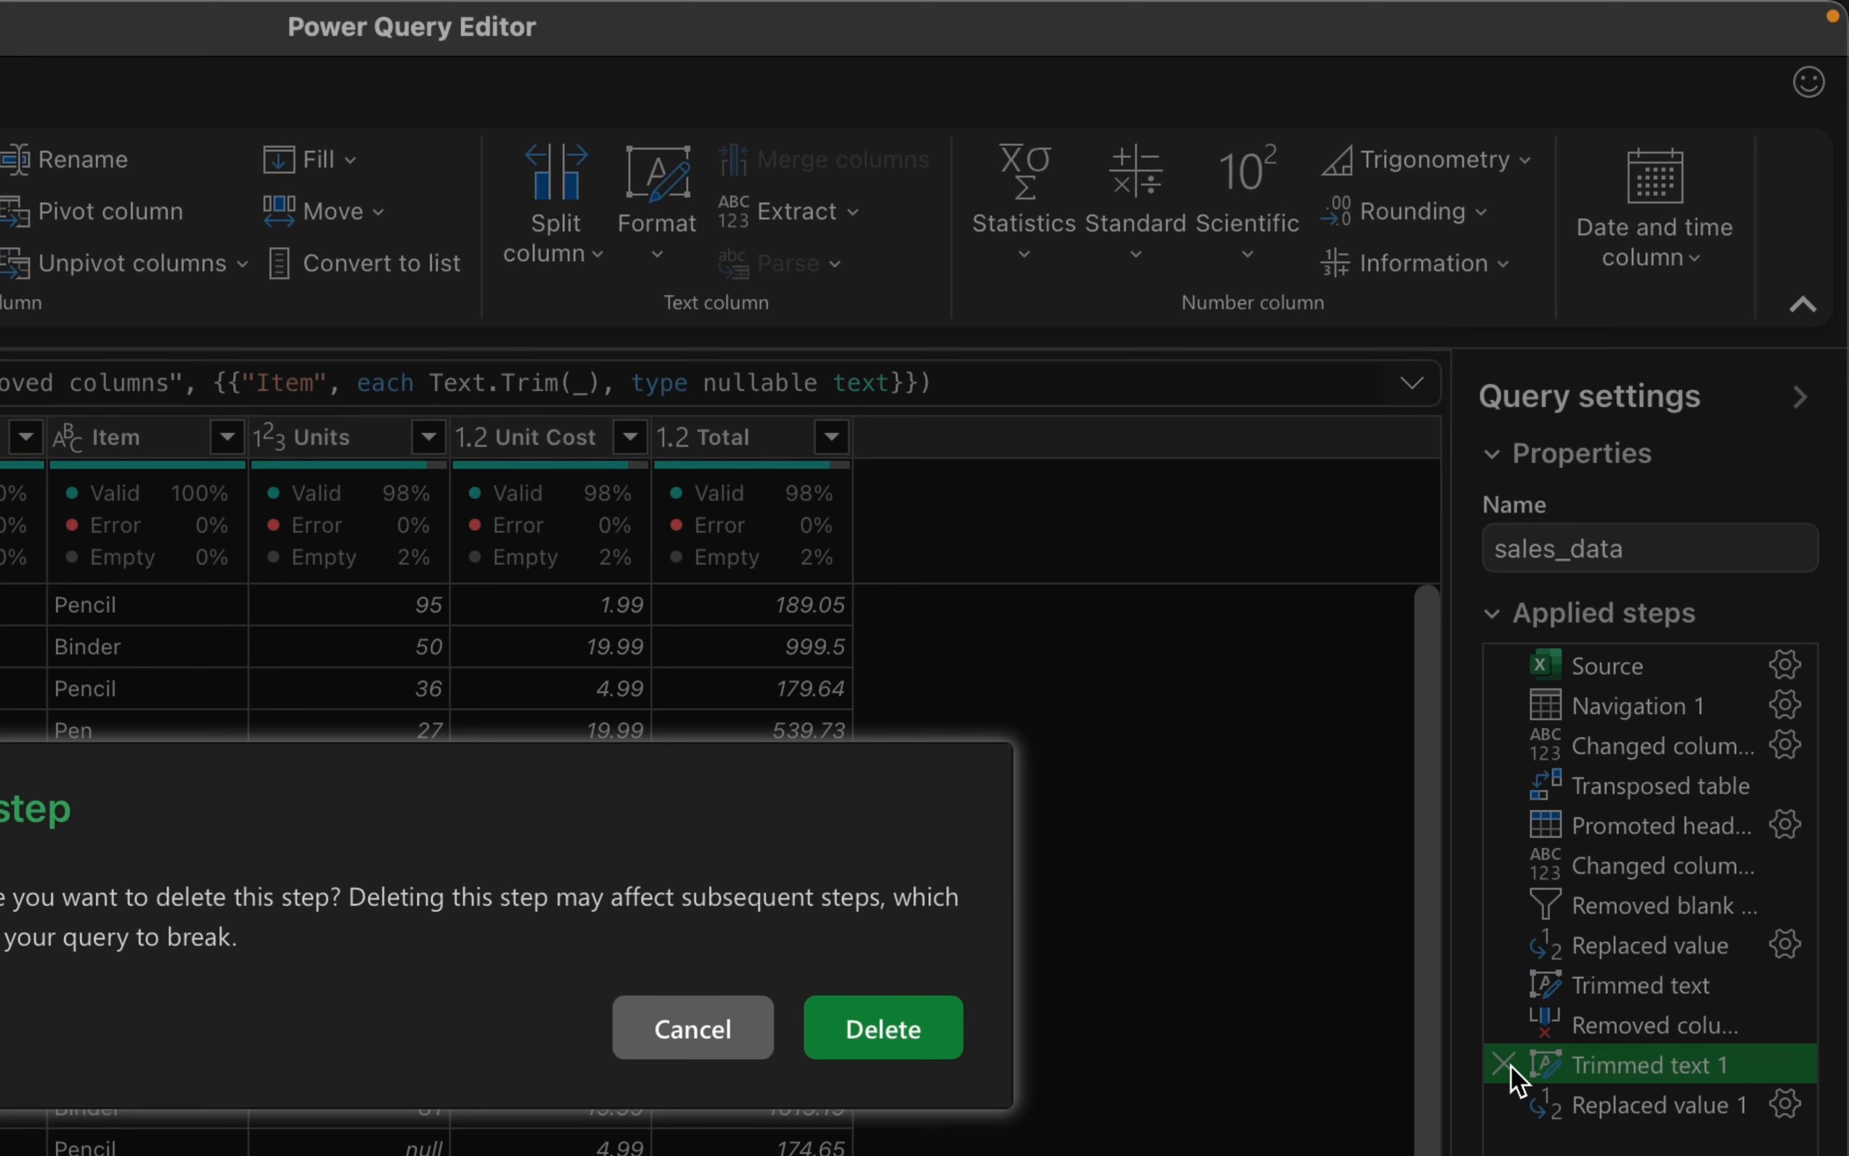
pyautogui.click(880, 1042)
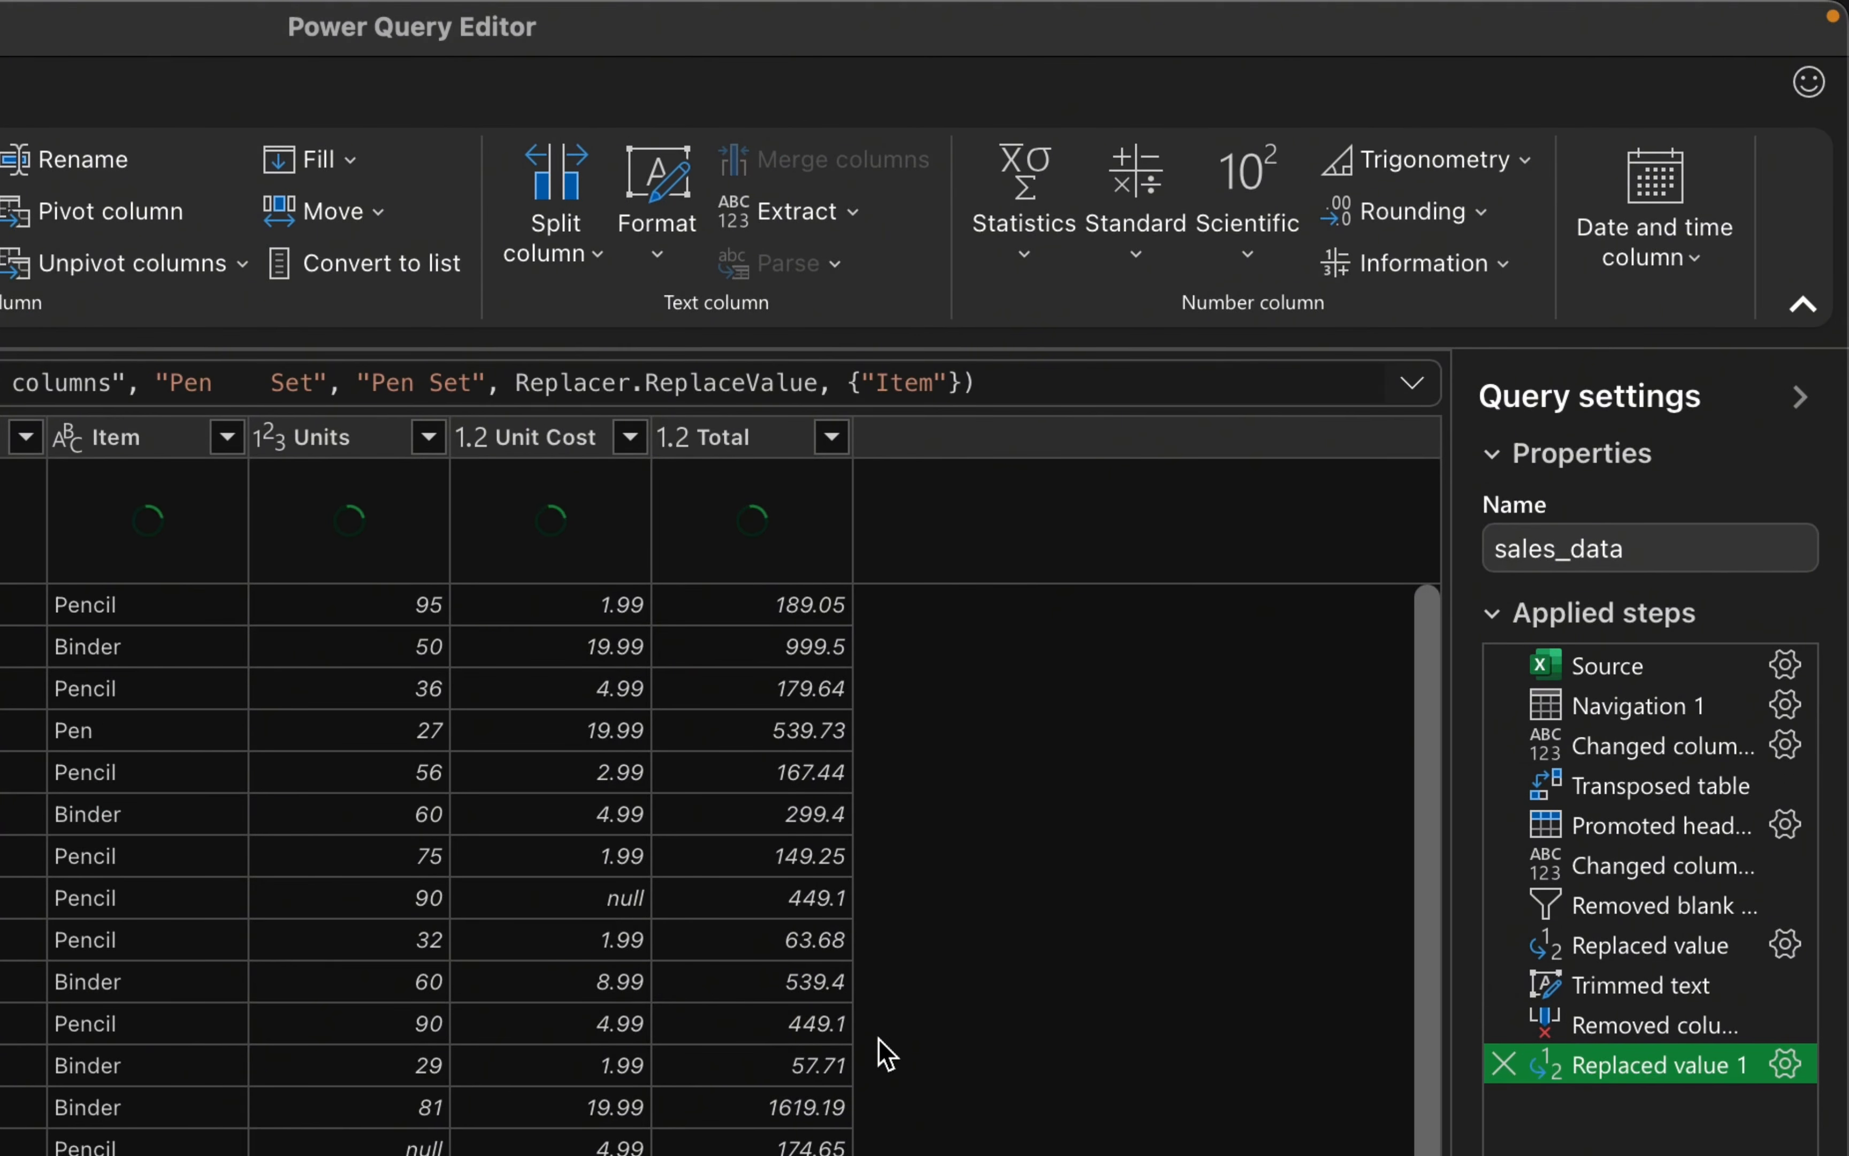
# - Check the Item column's rows and its list of distinct values for leftover spacing variants
pyautogui.scroll(-5, 1429, 1009)
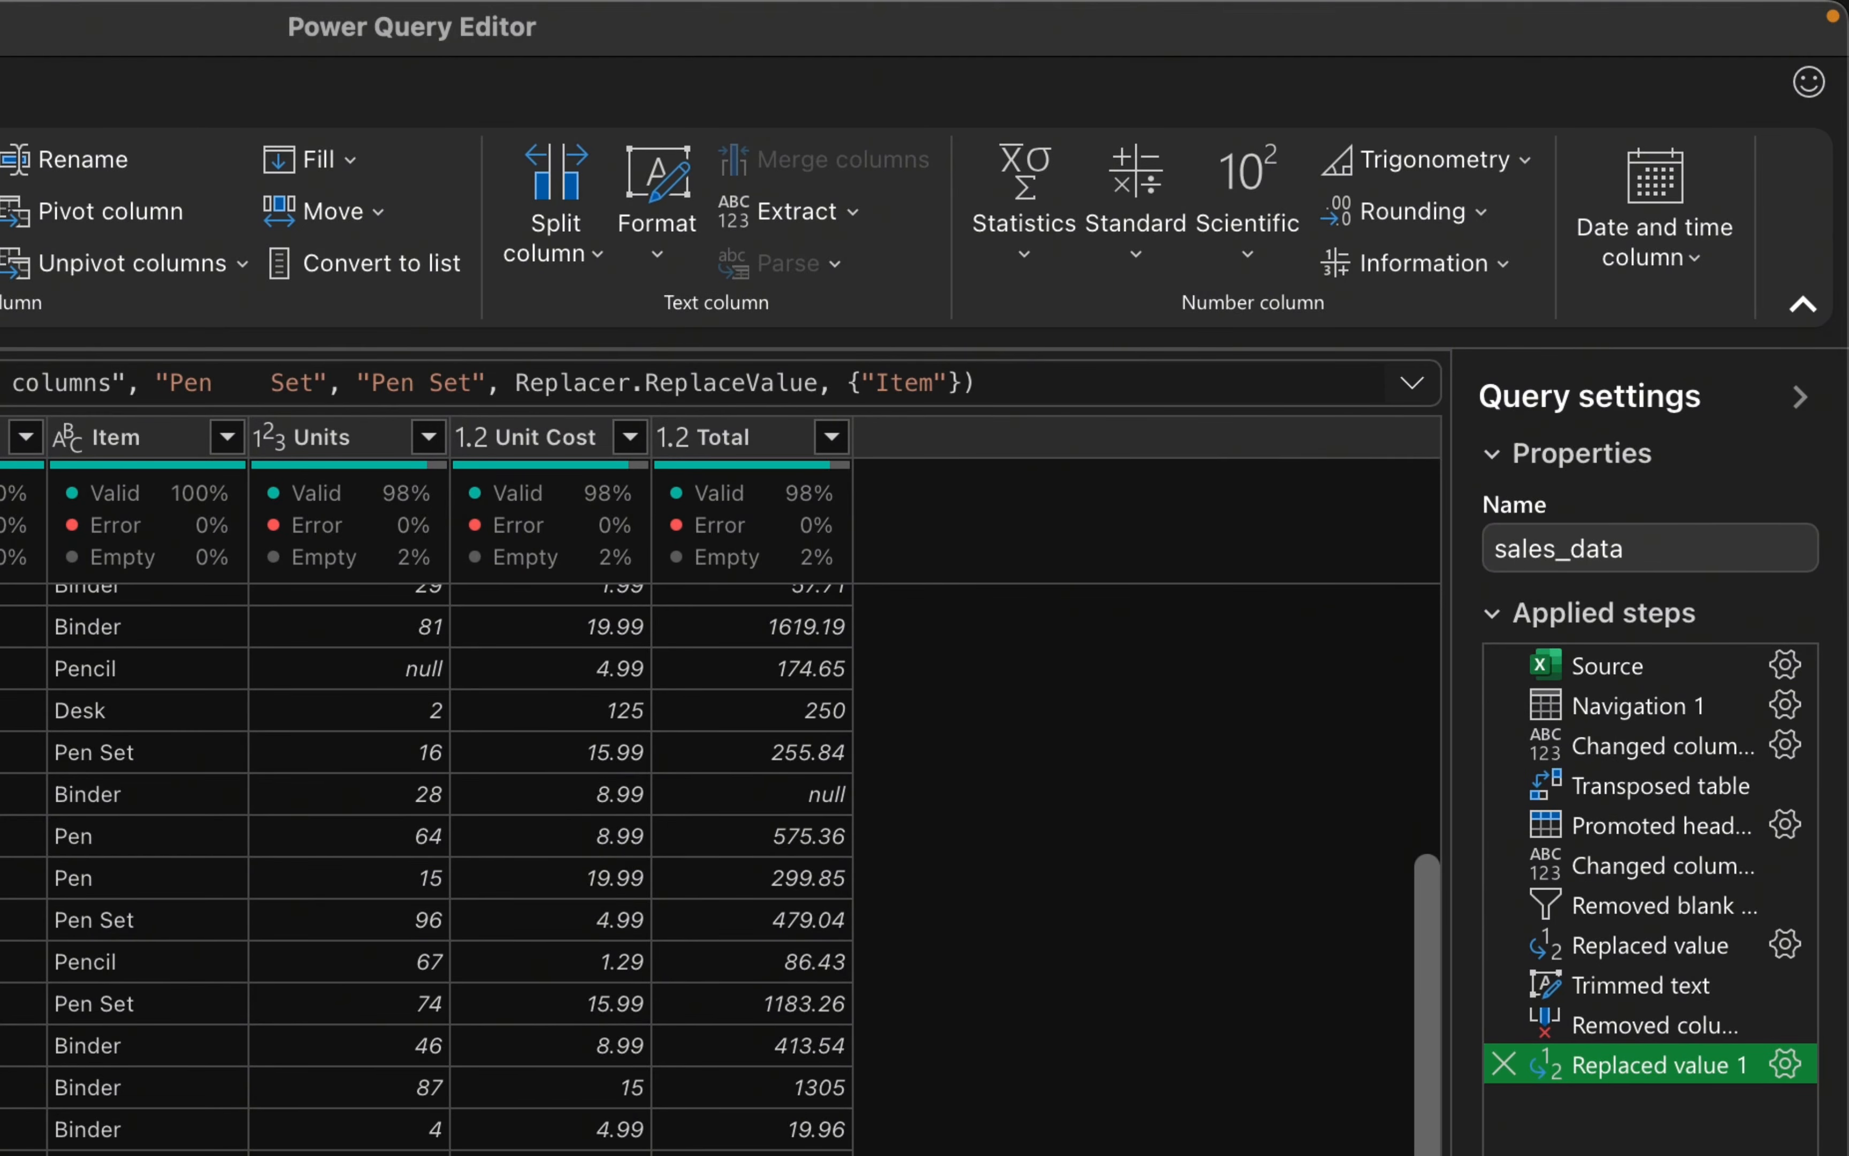
pyautogui.scroll(-5, 428, 863)
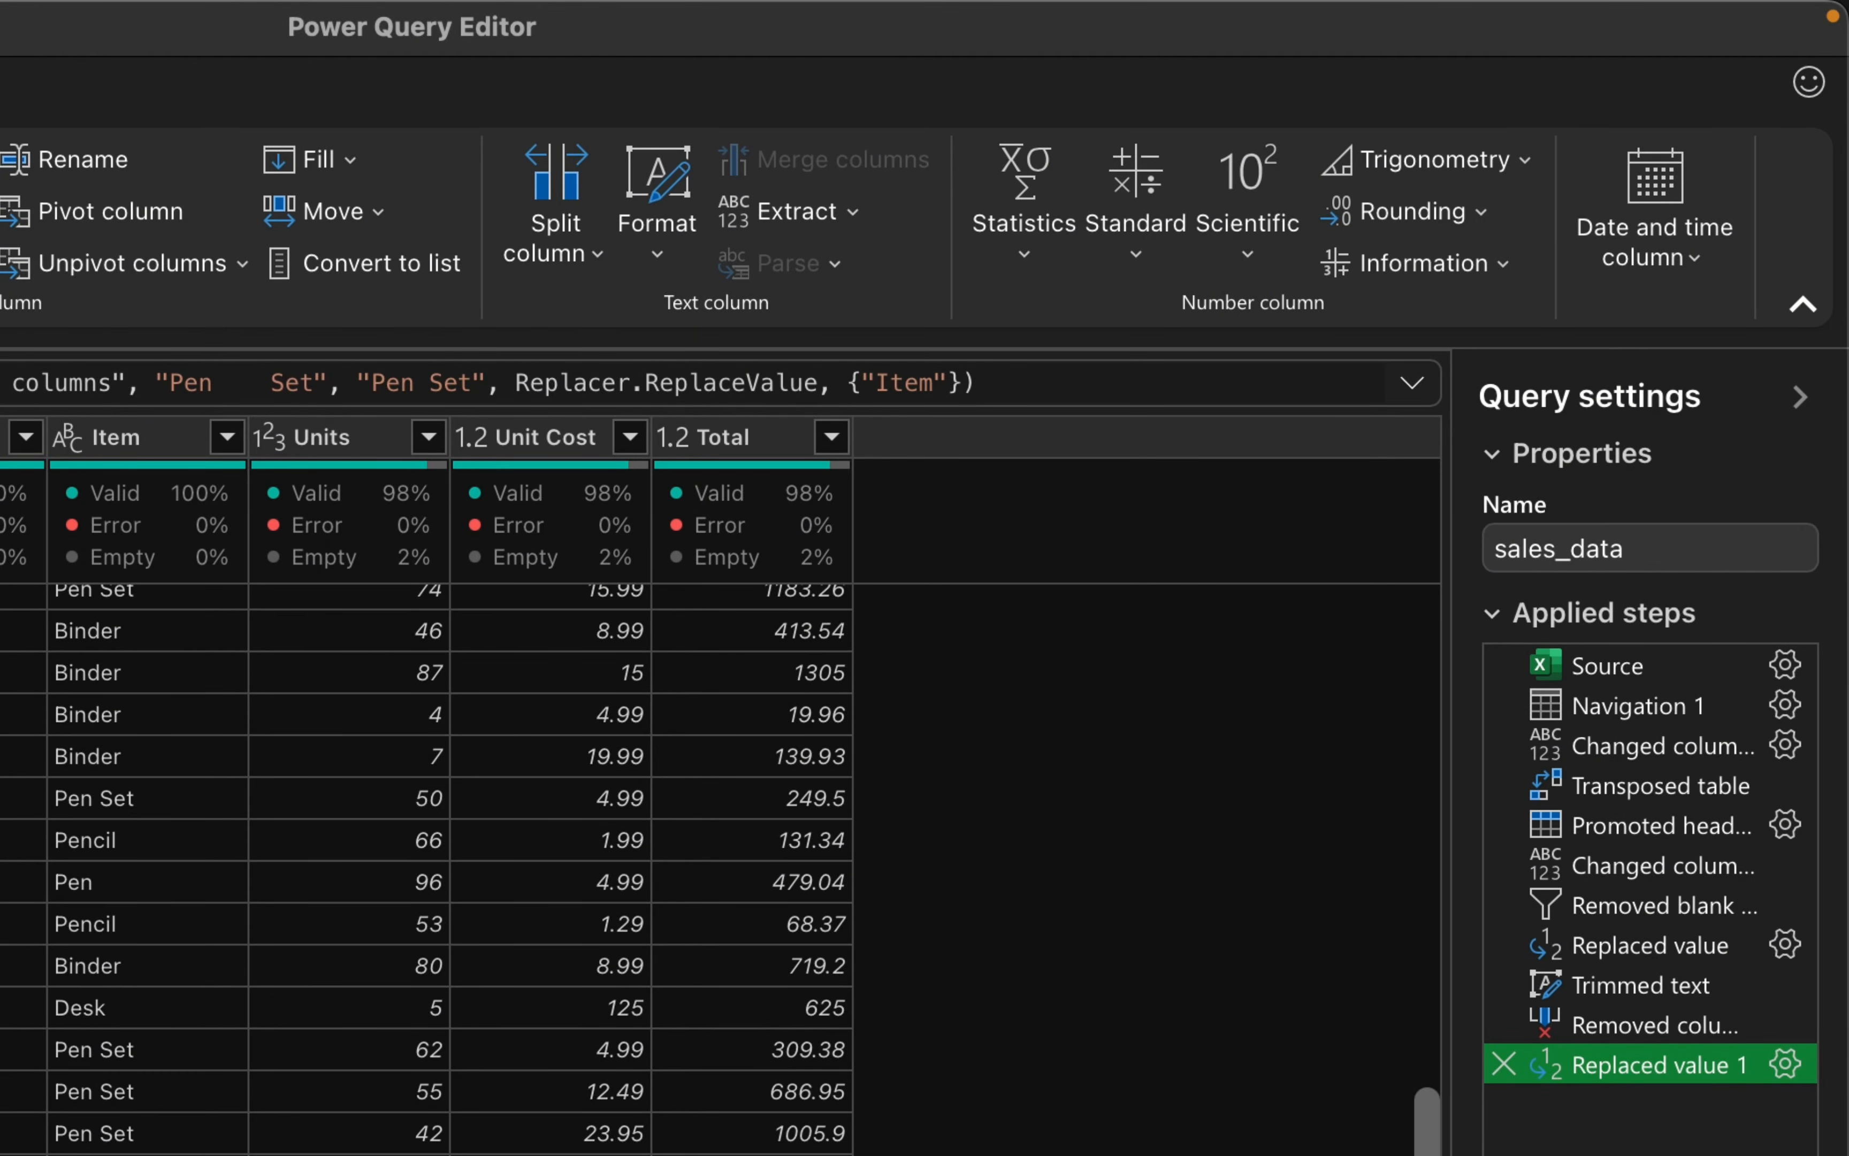
pyautogui.click(229, 438)
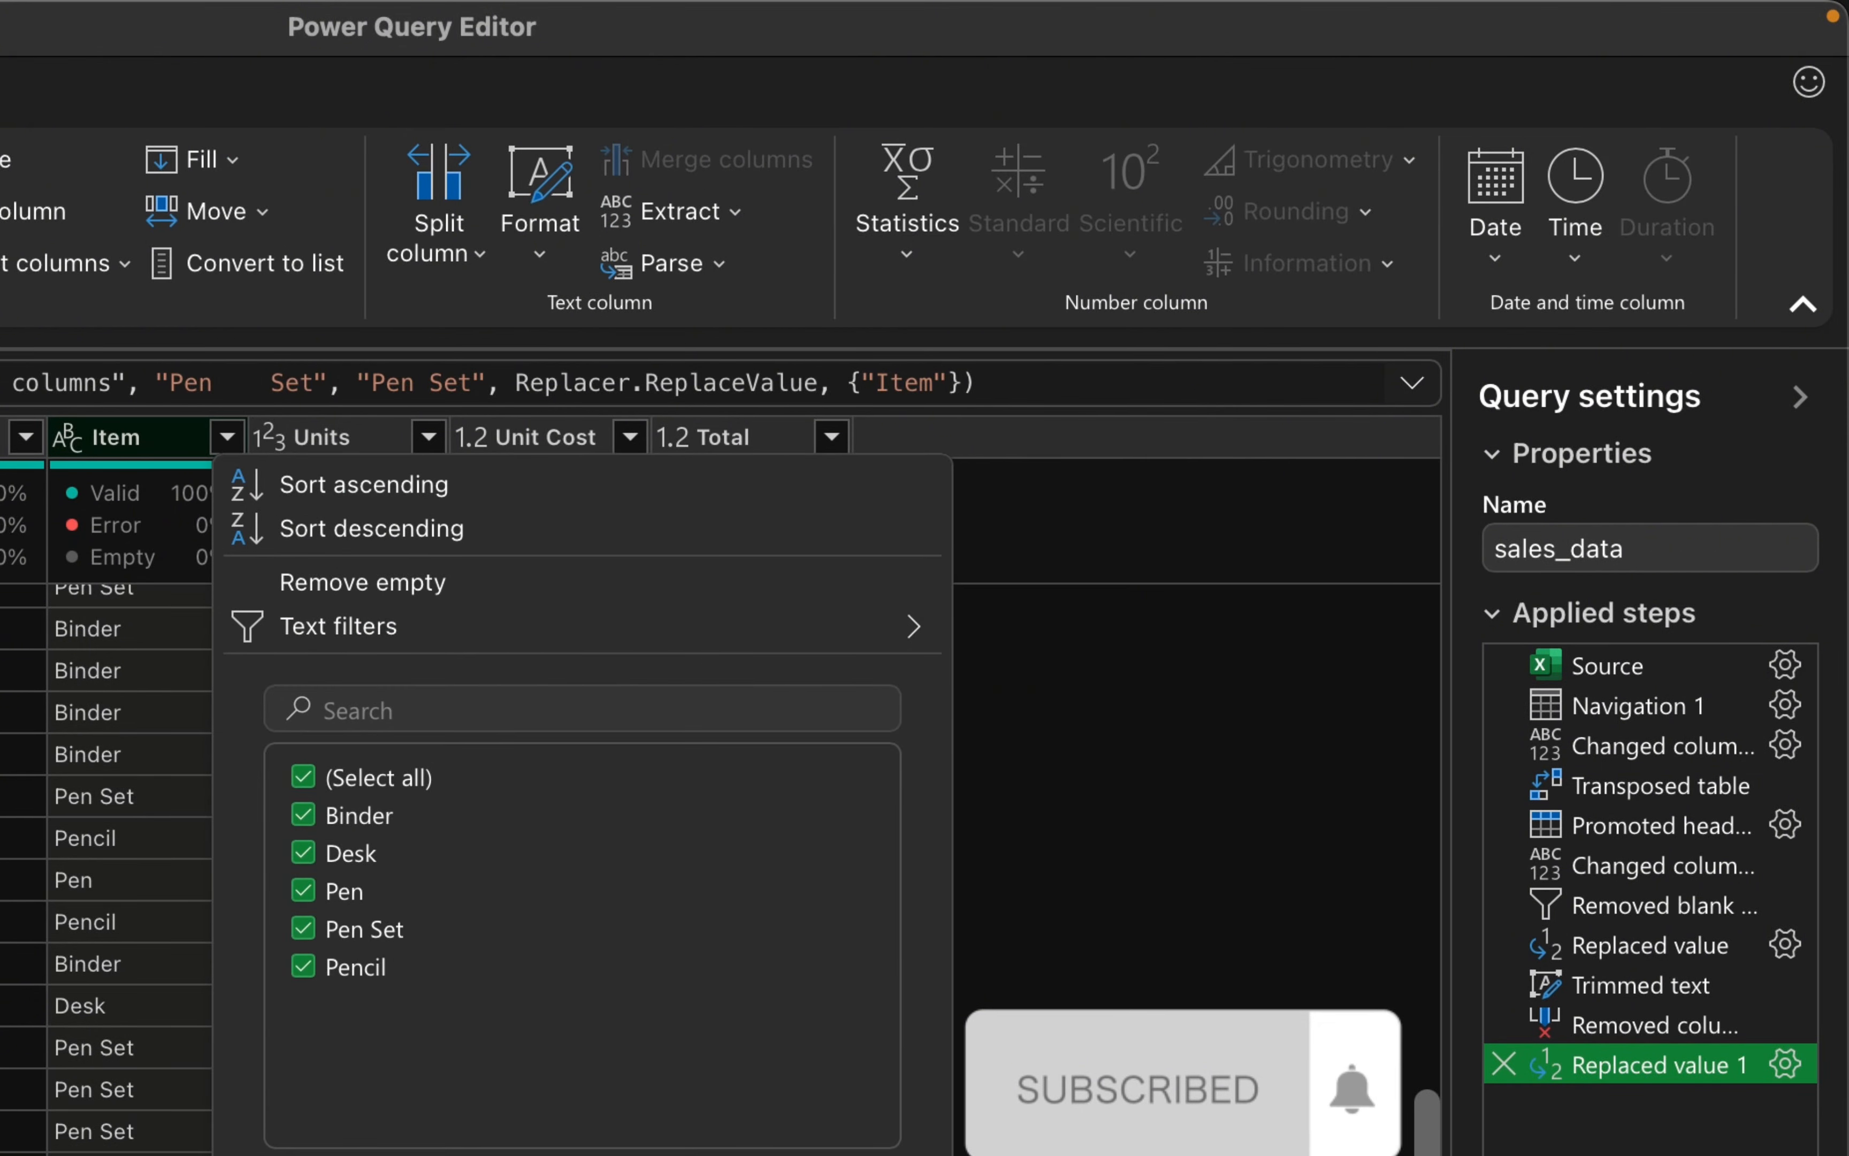
pyautogui.press('Escape')
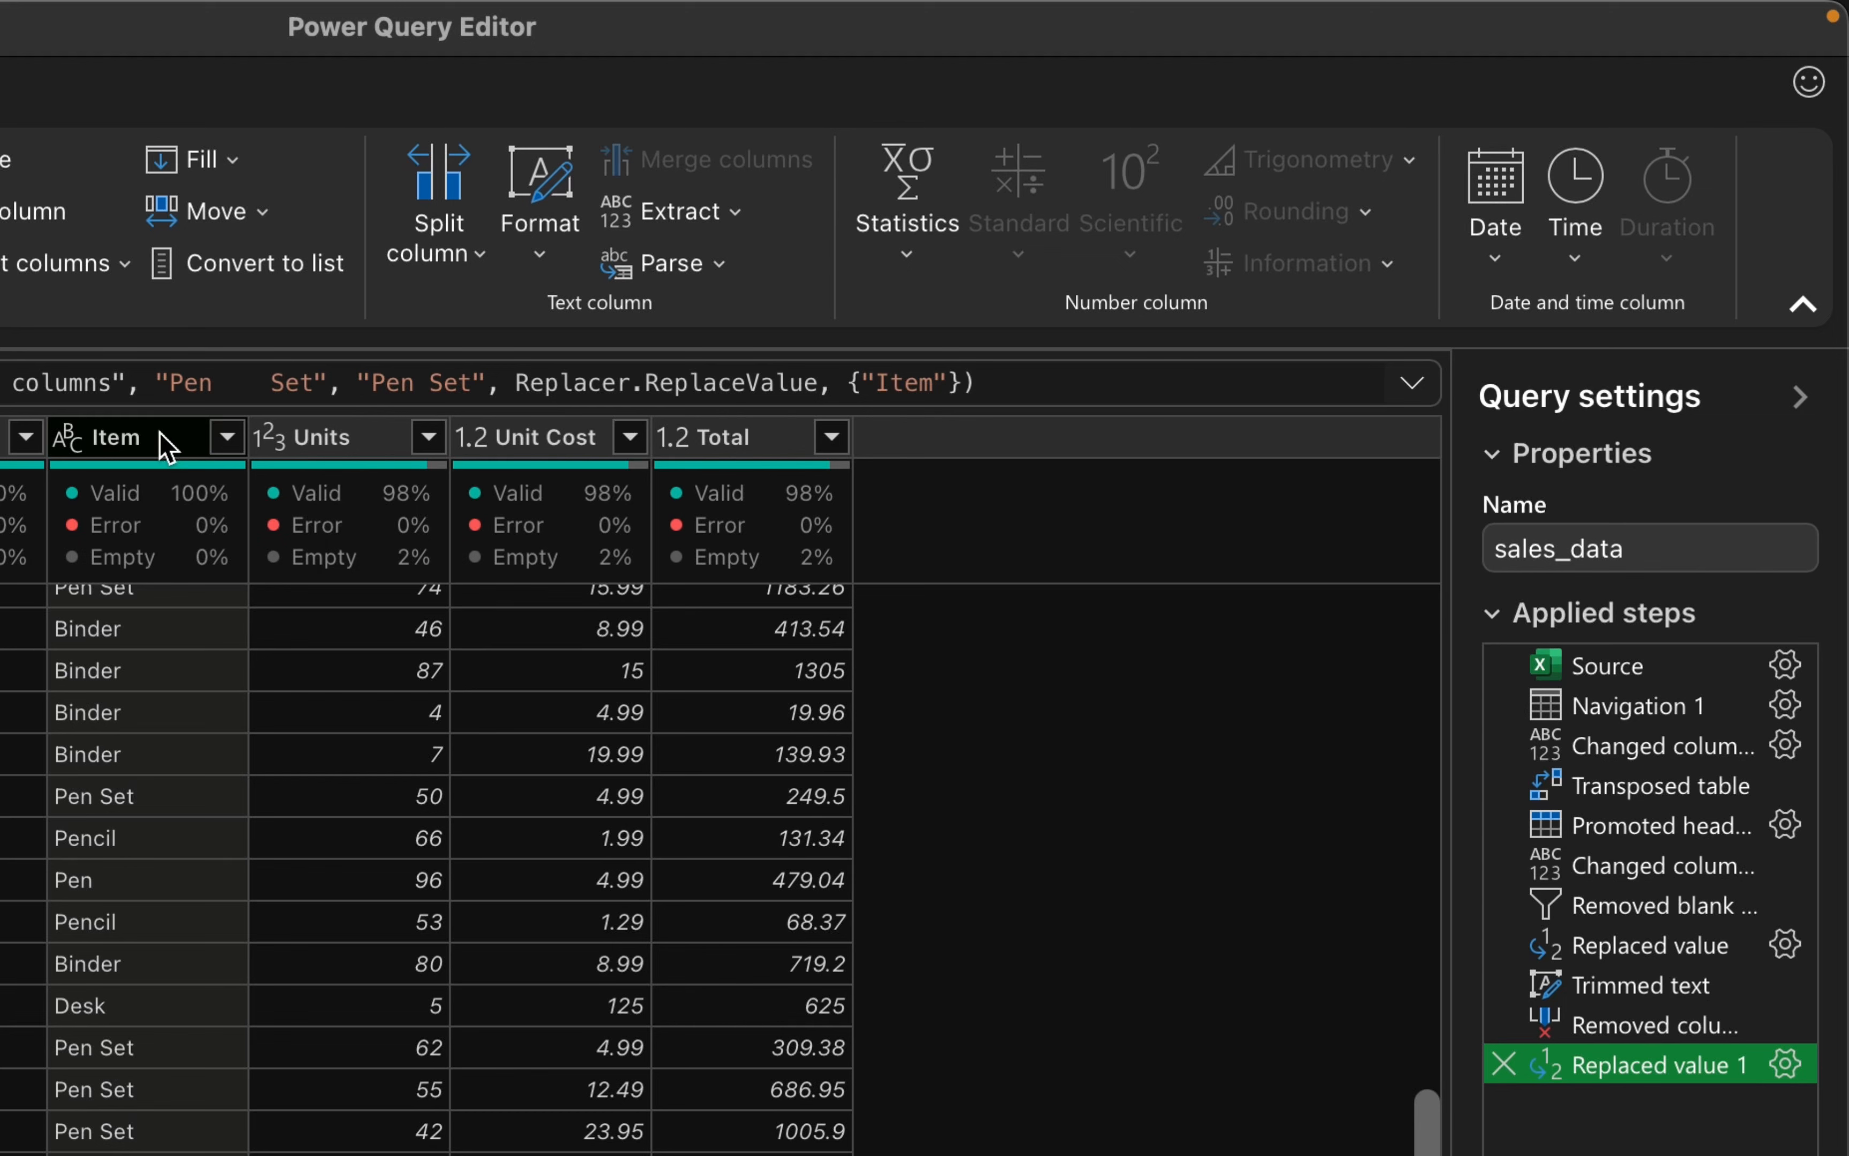
pyautogui.rightClick(167, 447)
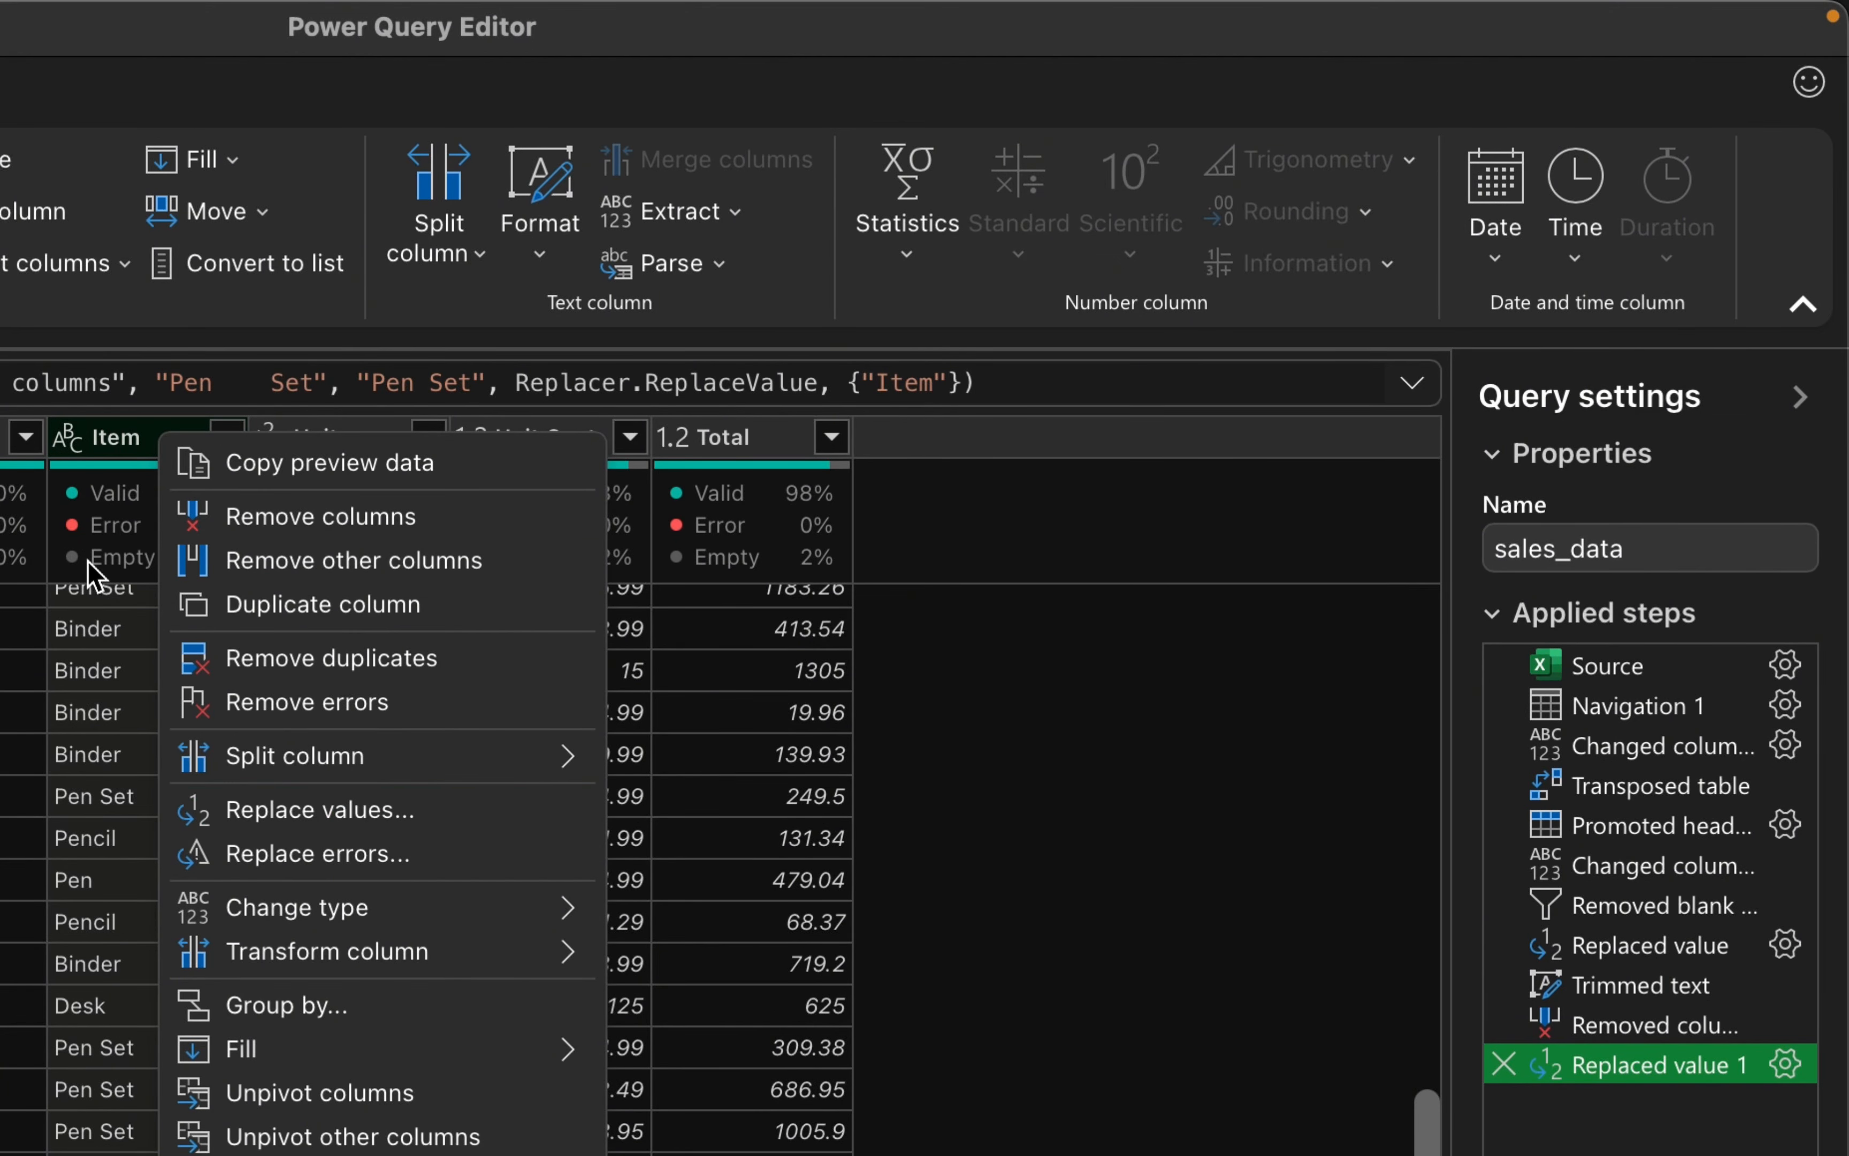
pyautogui.click(93, 540)
pyautogui.click(545, 254)
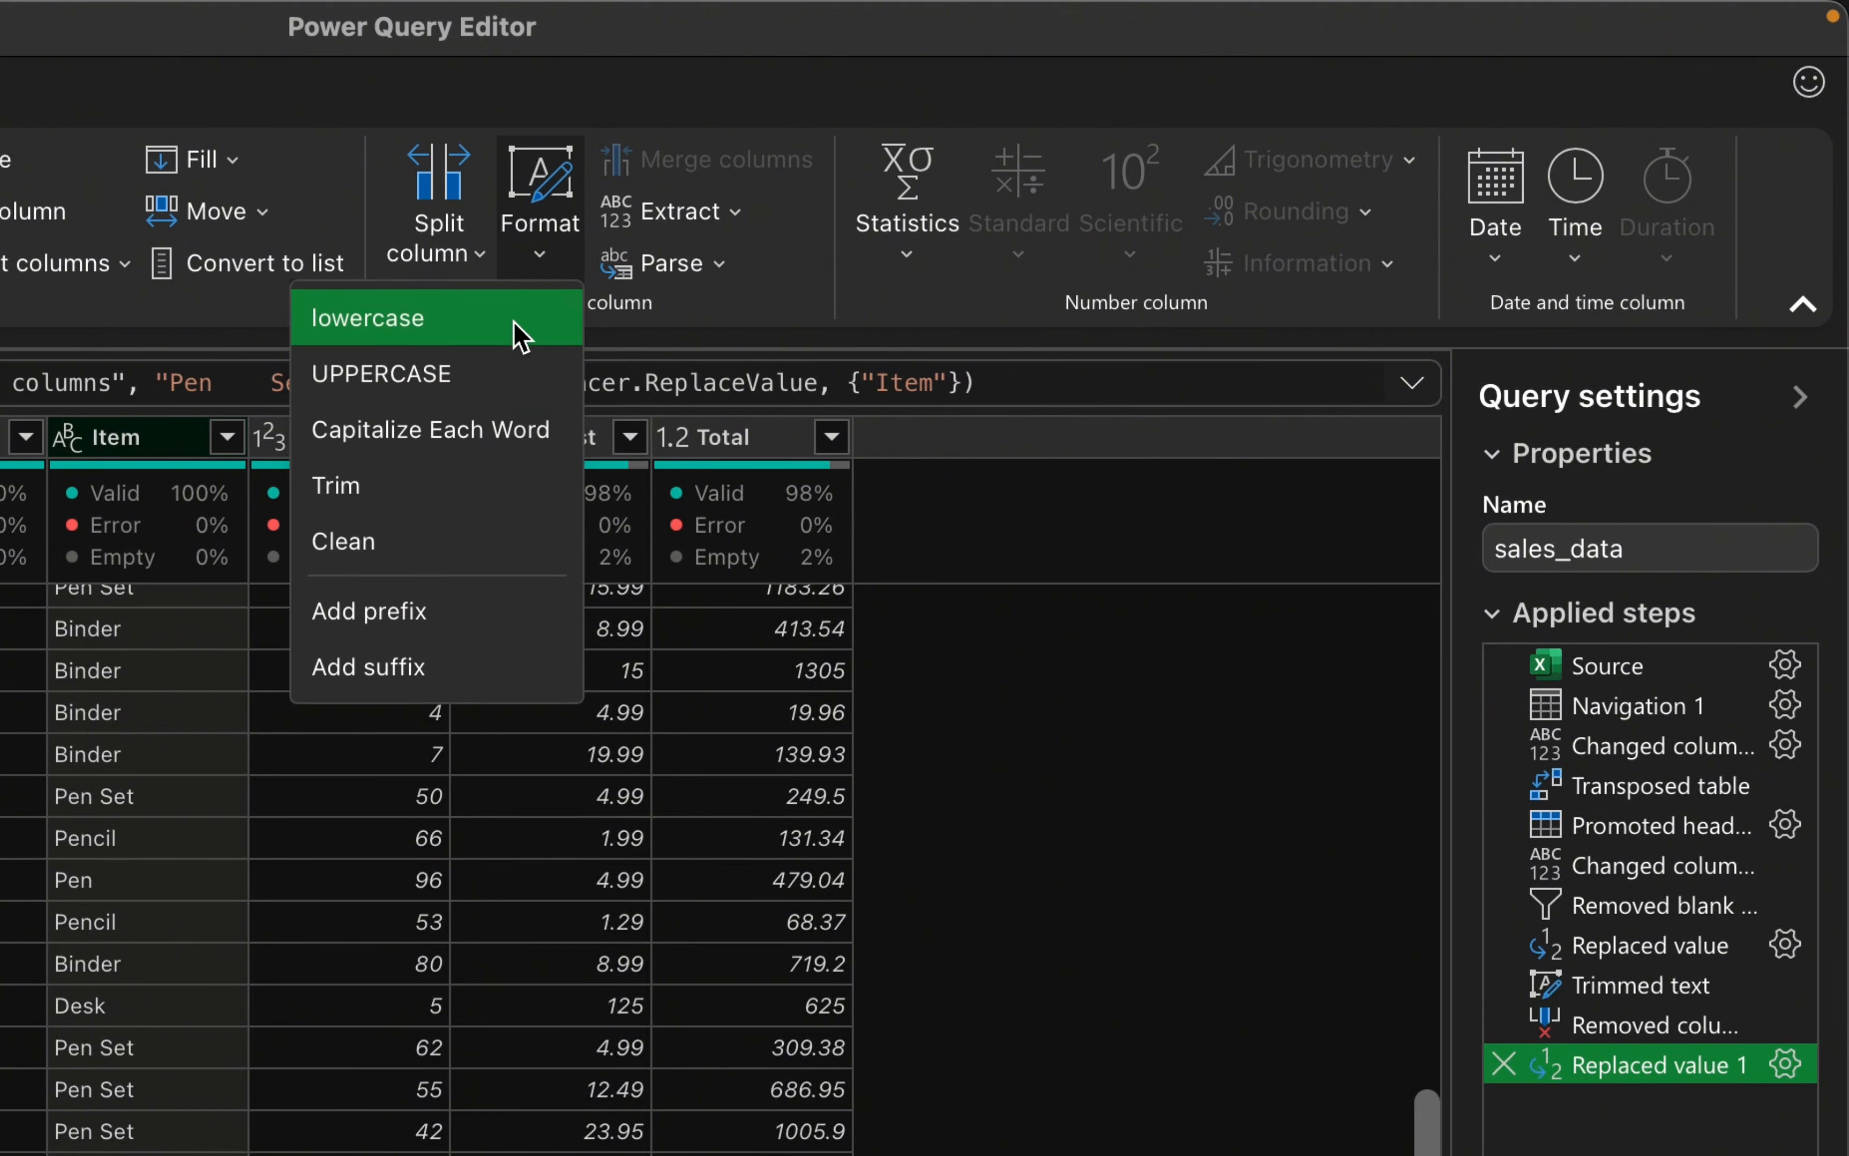
pyautogui.click(969, 723)
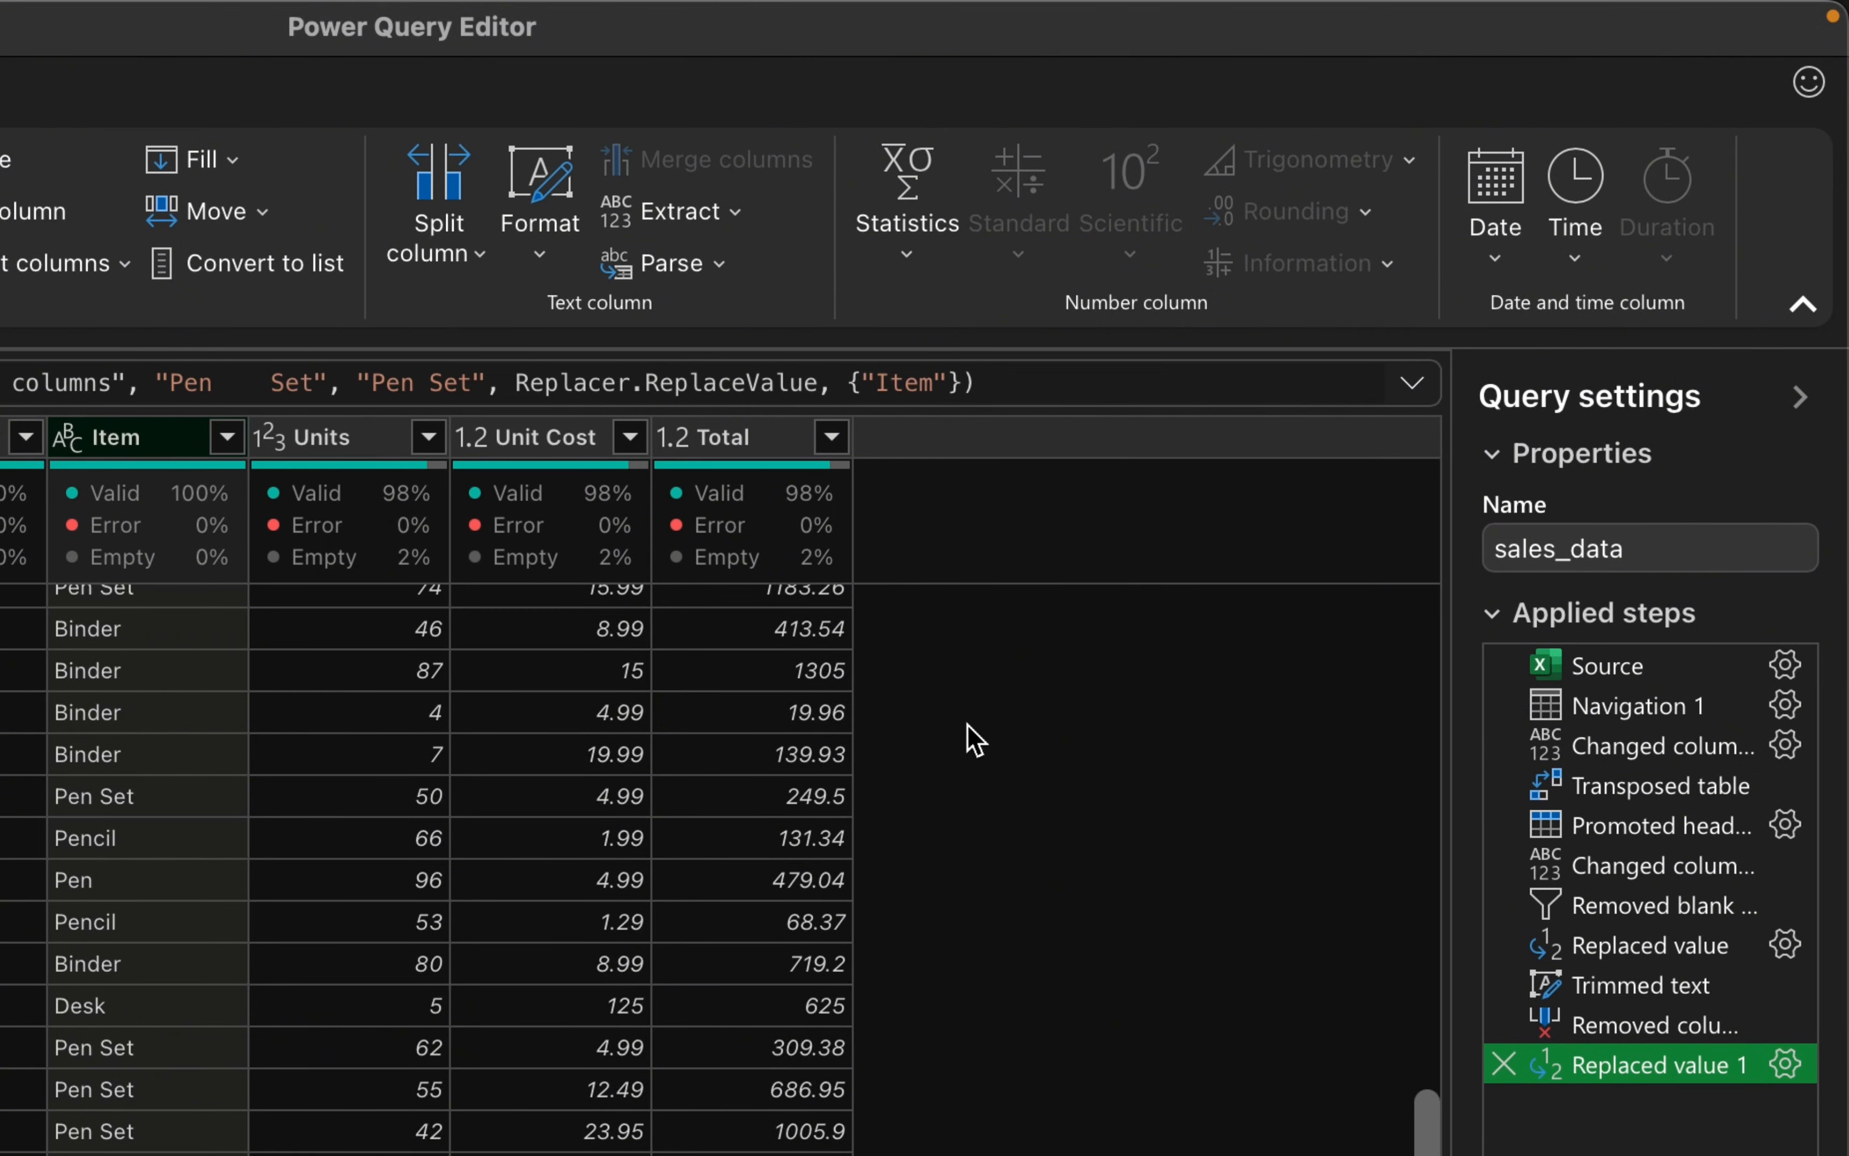
pyautogui.click(737, 214)
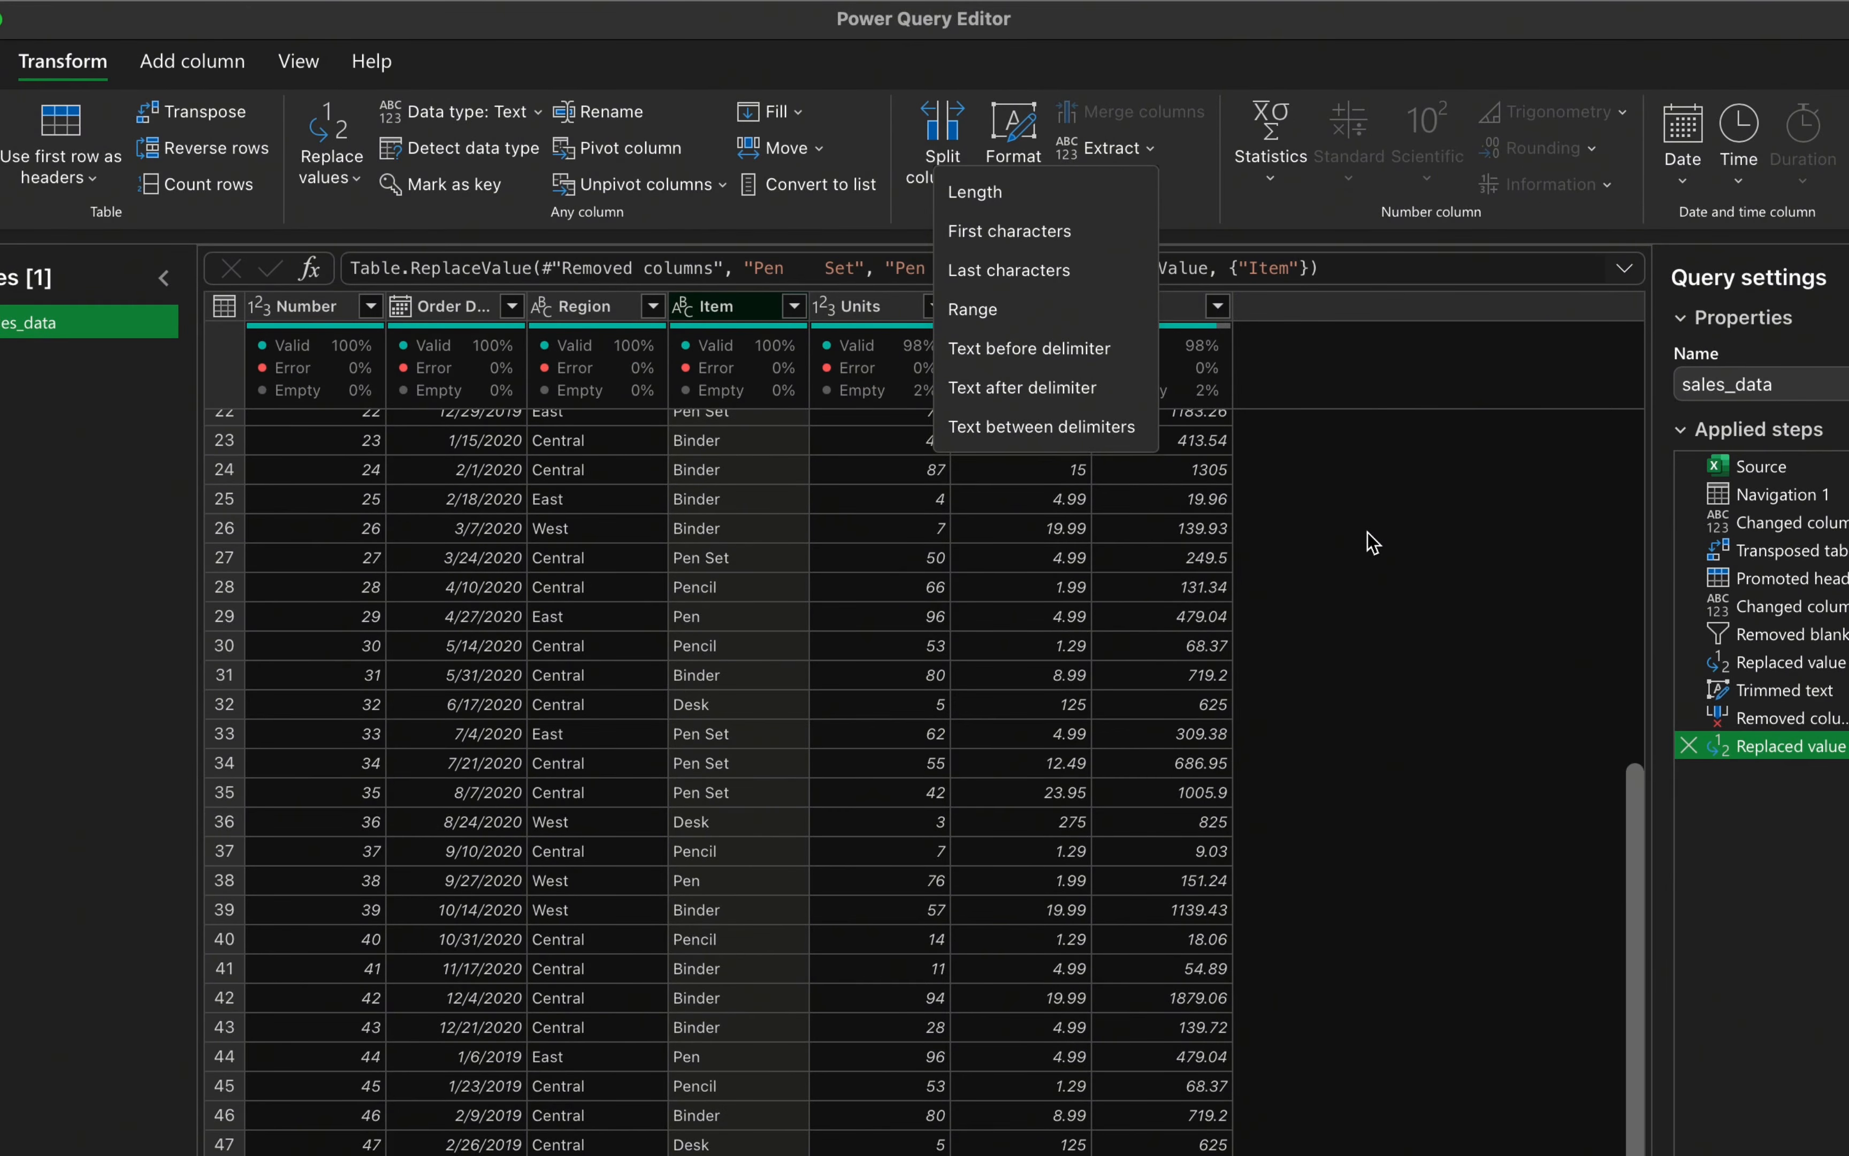
pyautogui.click(1373, 543)
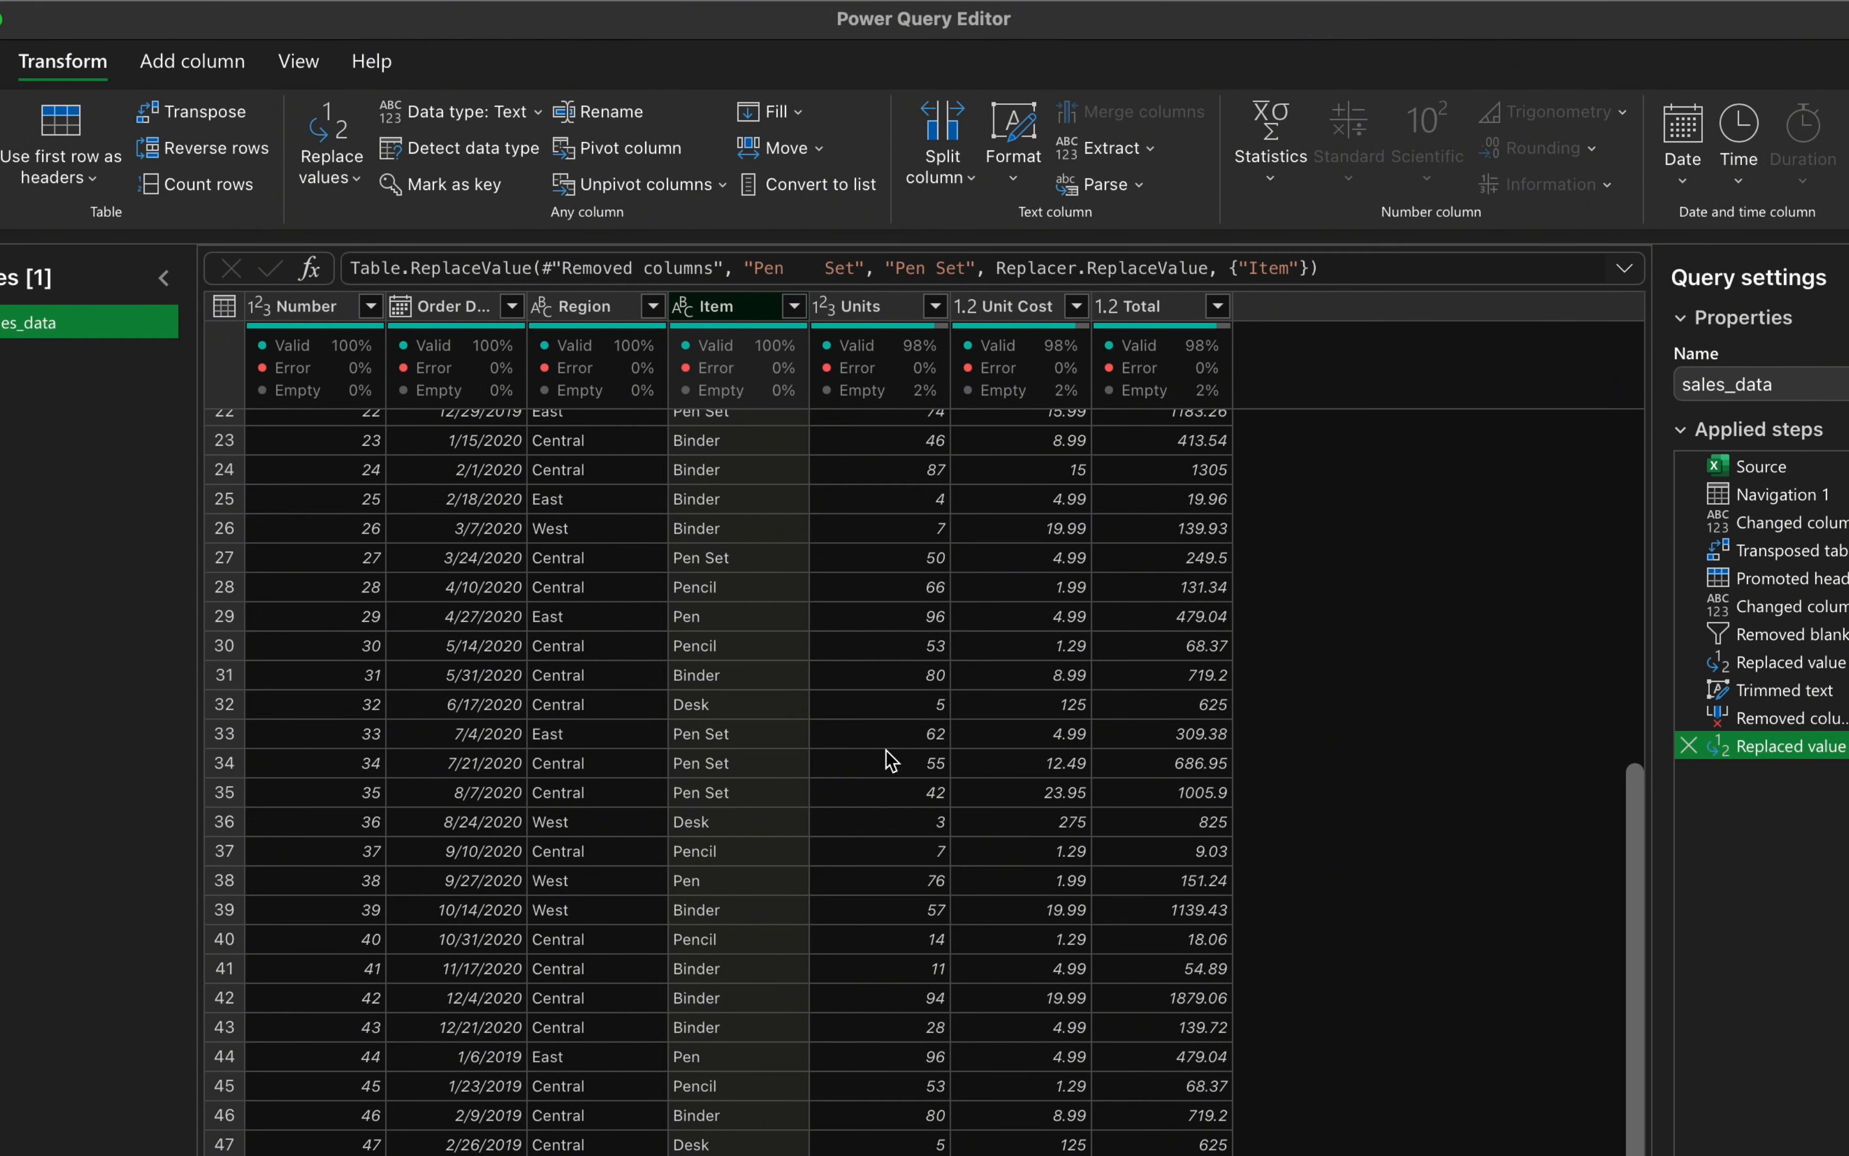
pyautogui.scroll(5, 886, 750)
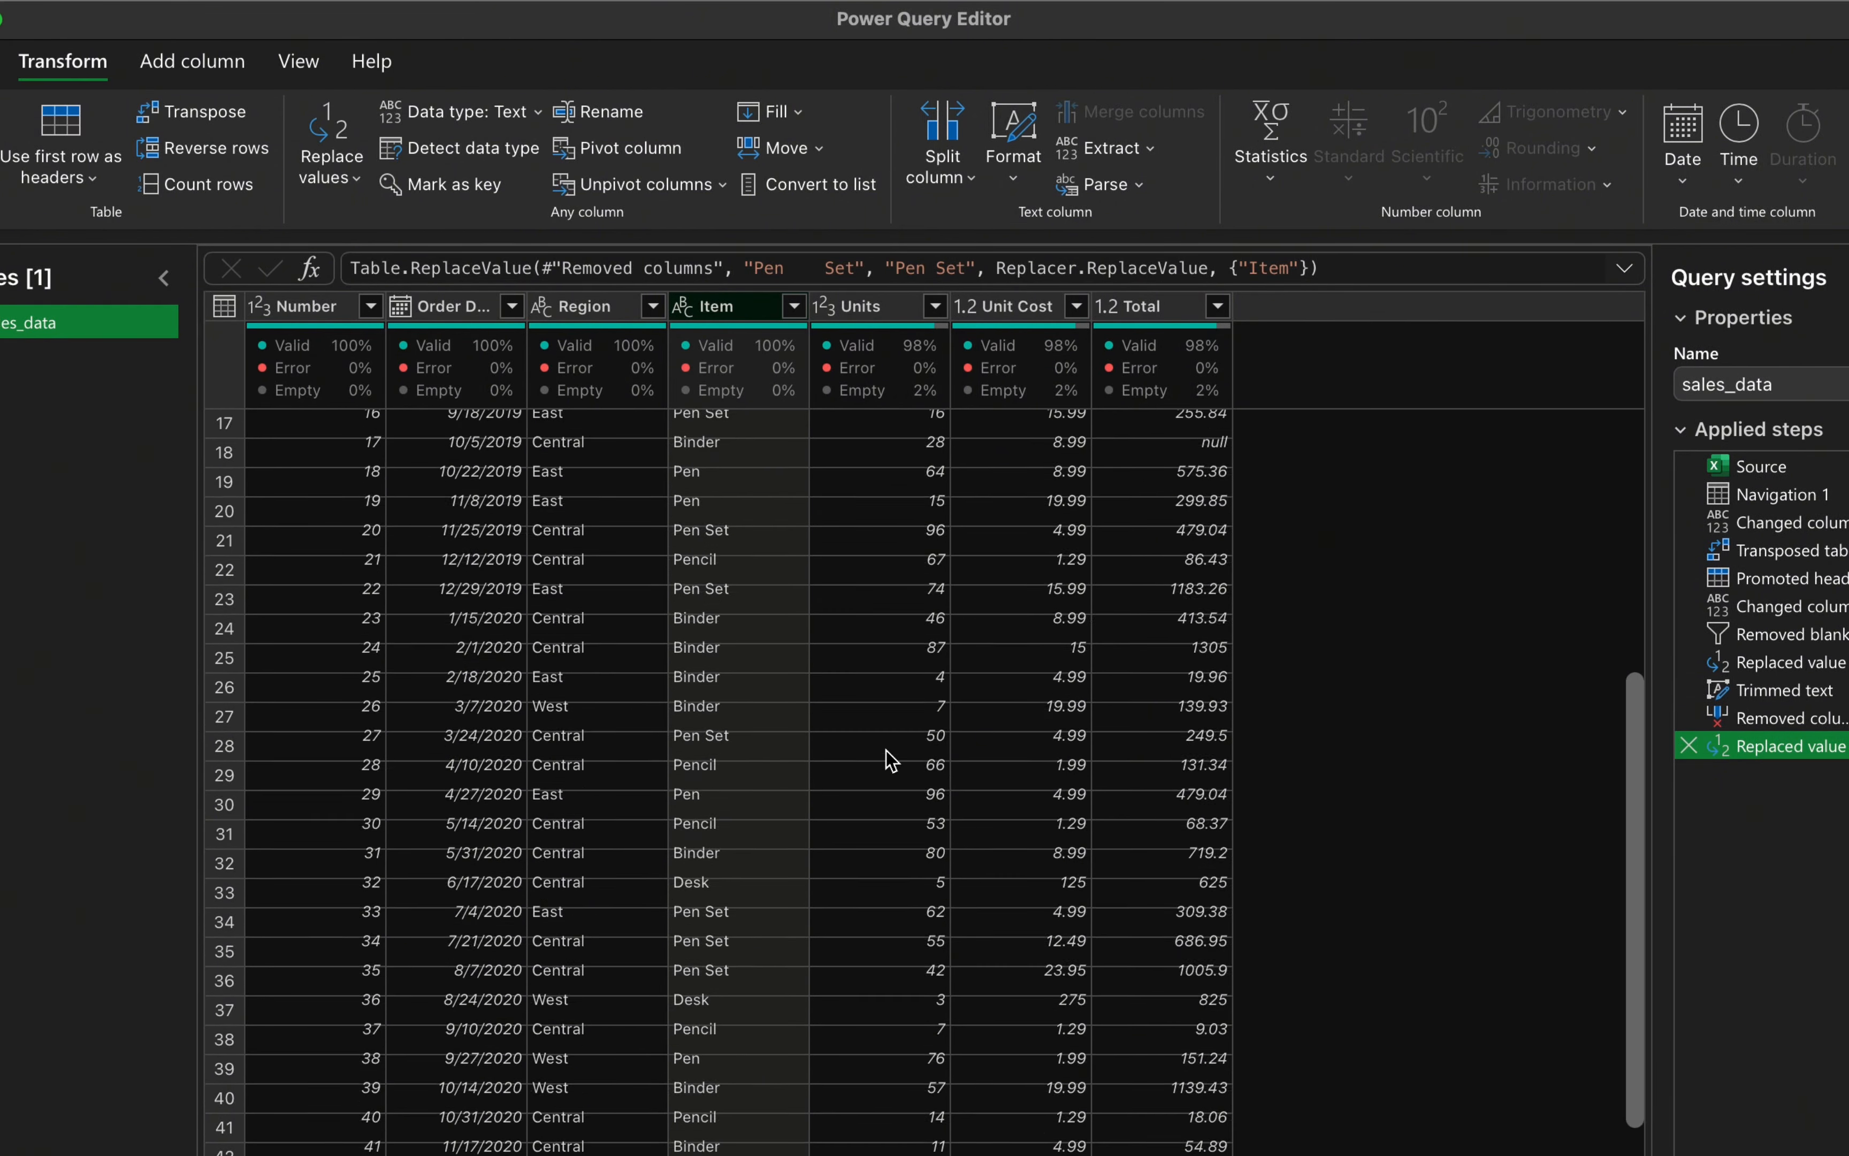
pyautogui.scroll(2, 759, 675)
pyautogui.scroll(-7, 755, 673)
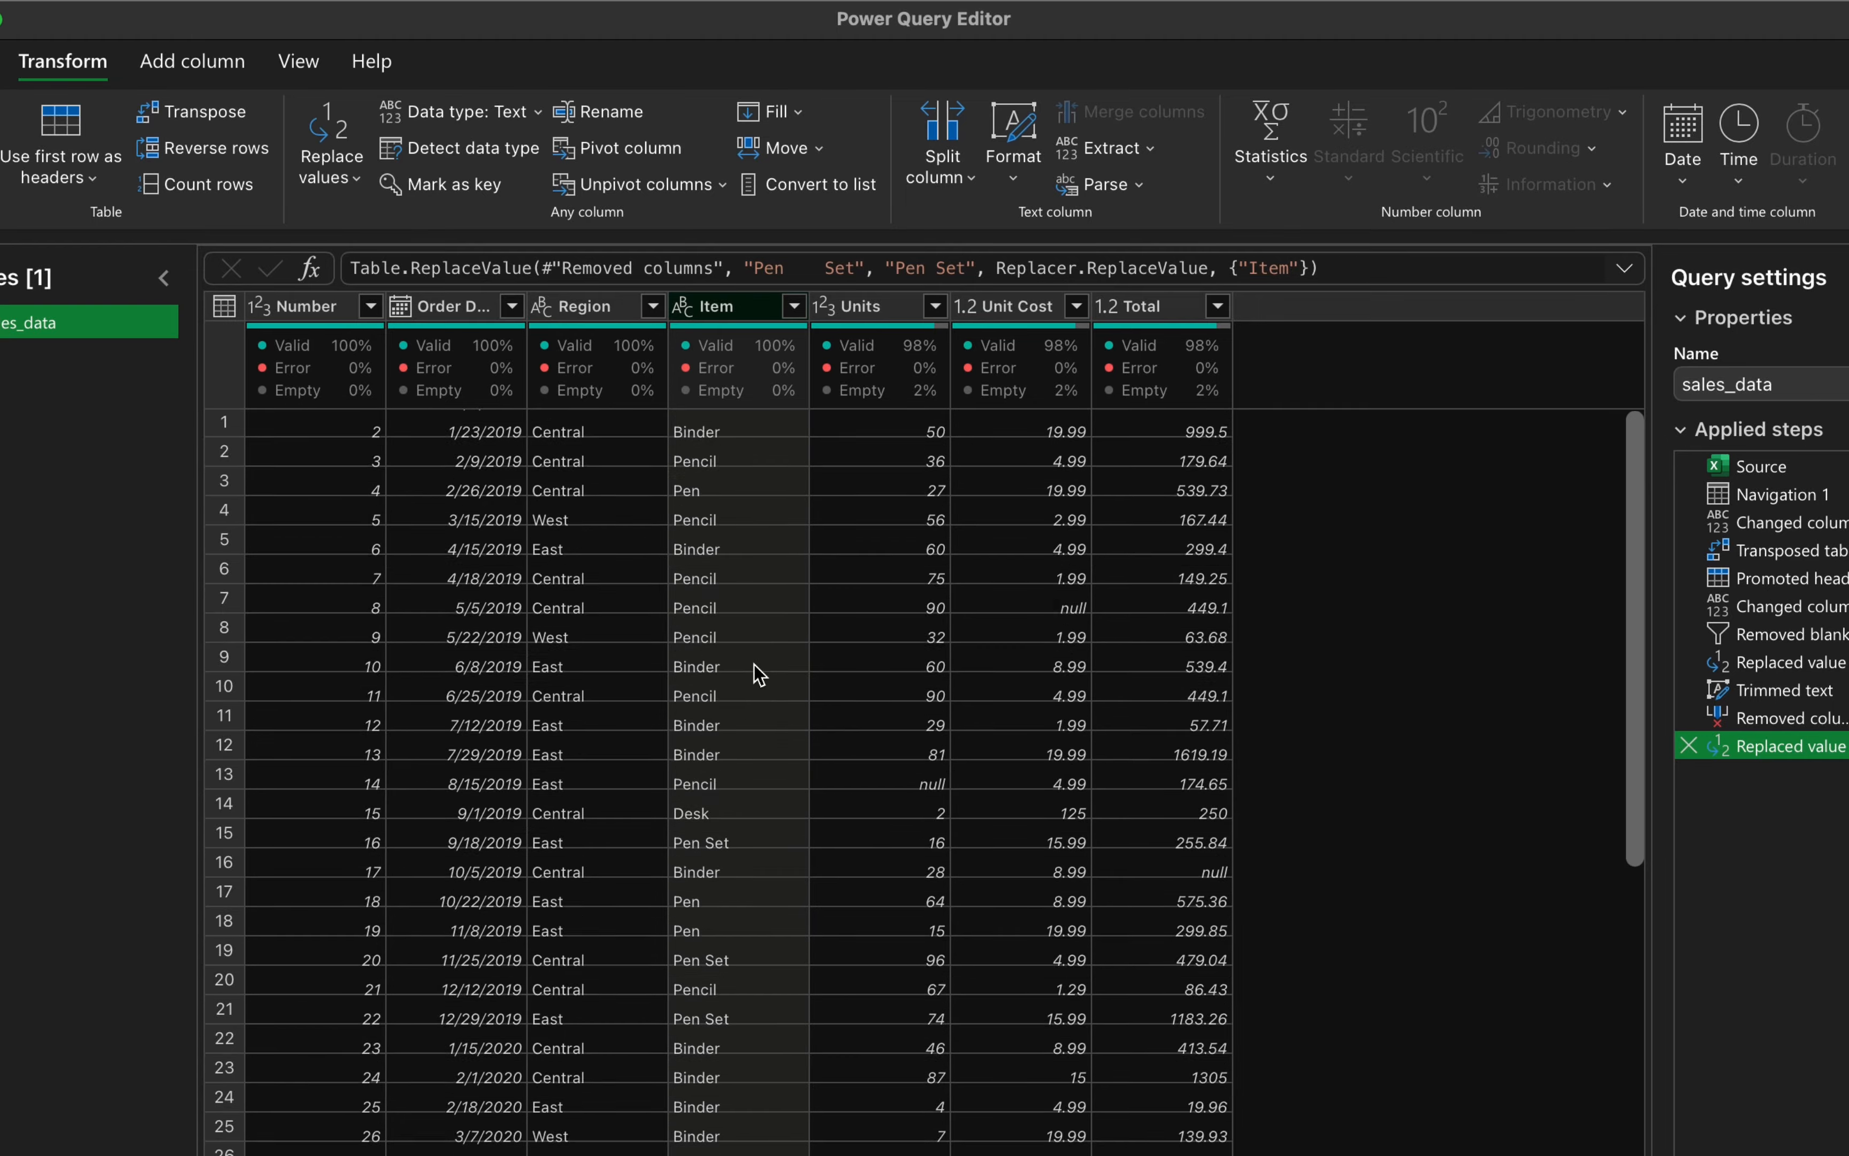
pyautogui.scroll(7, 747, 643)
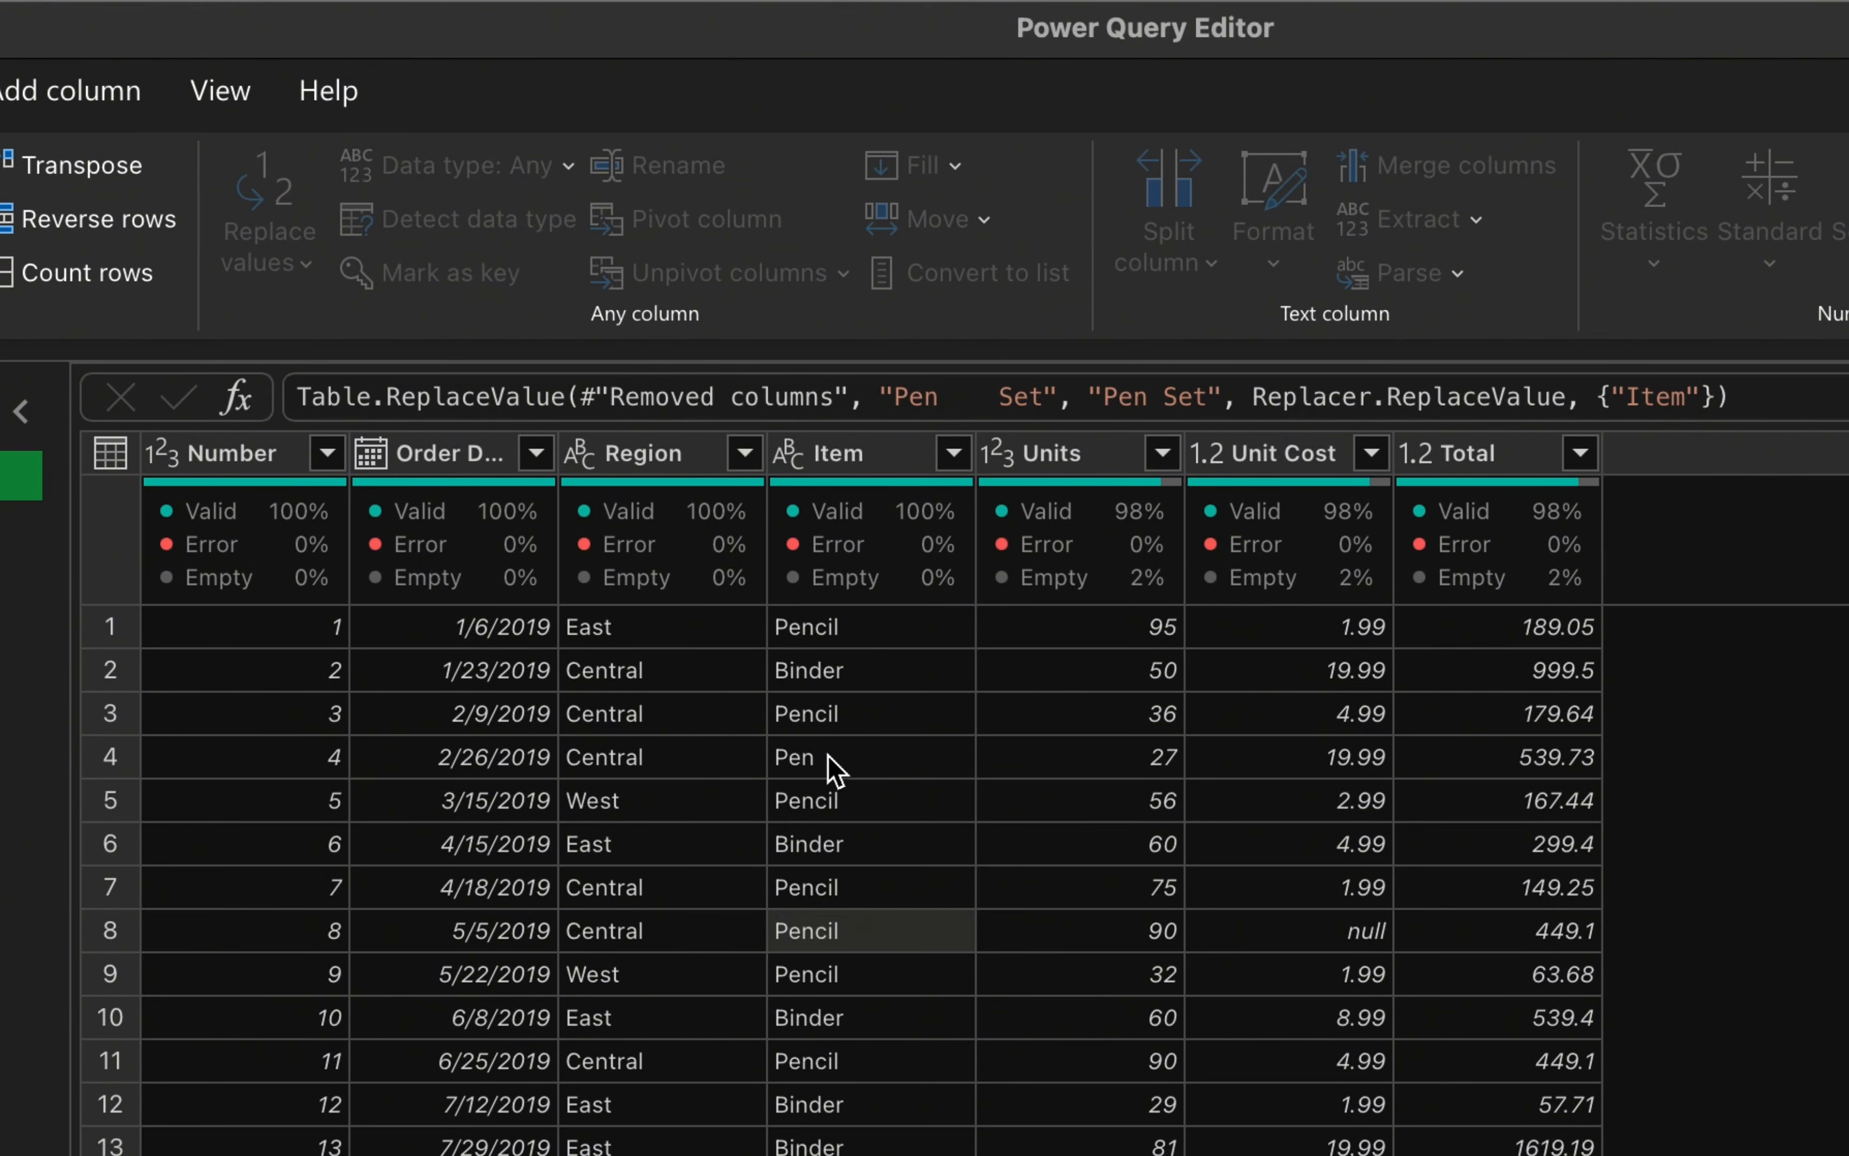
pyautogui.click(887, 453)
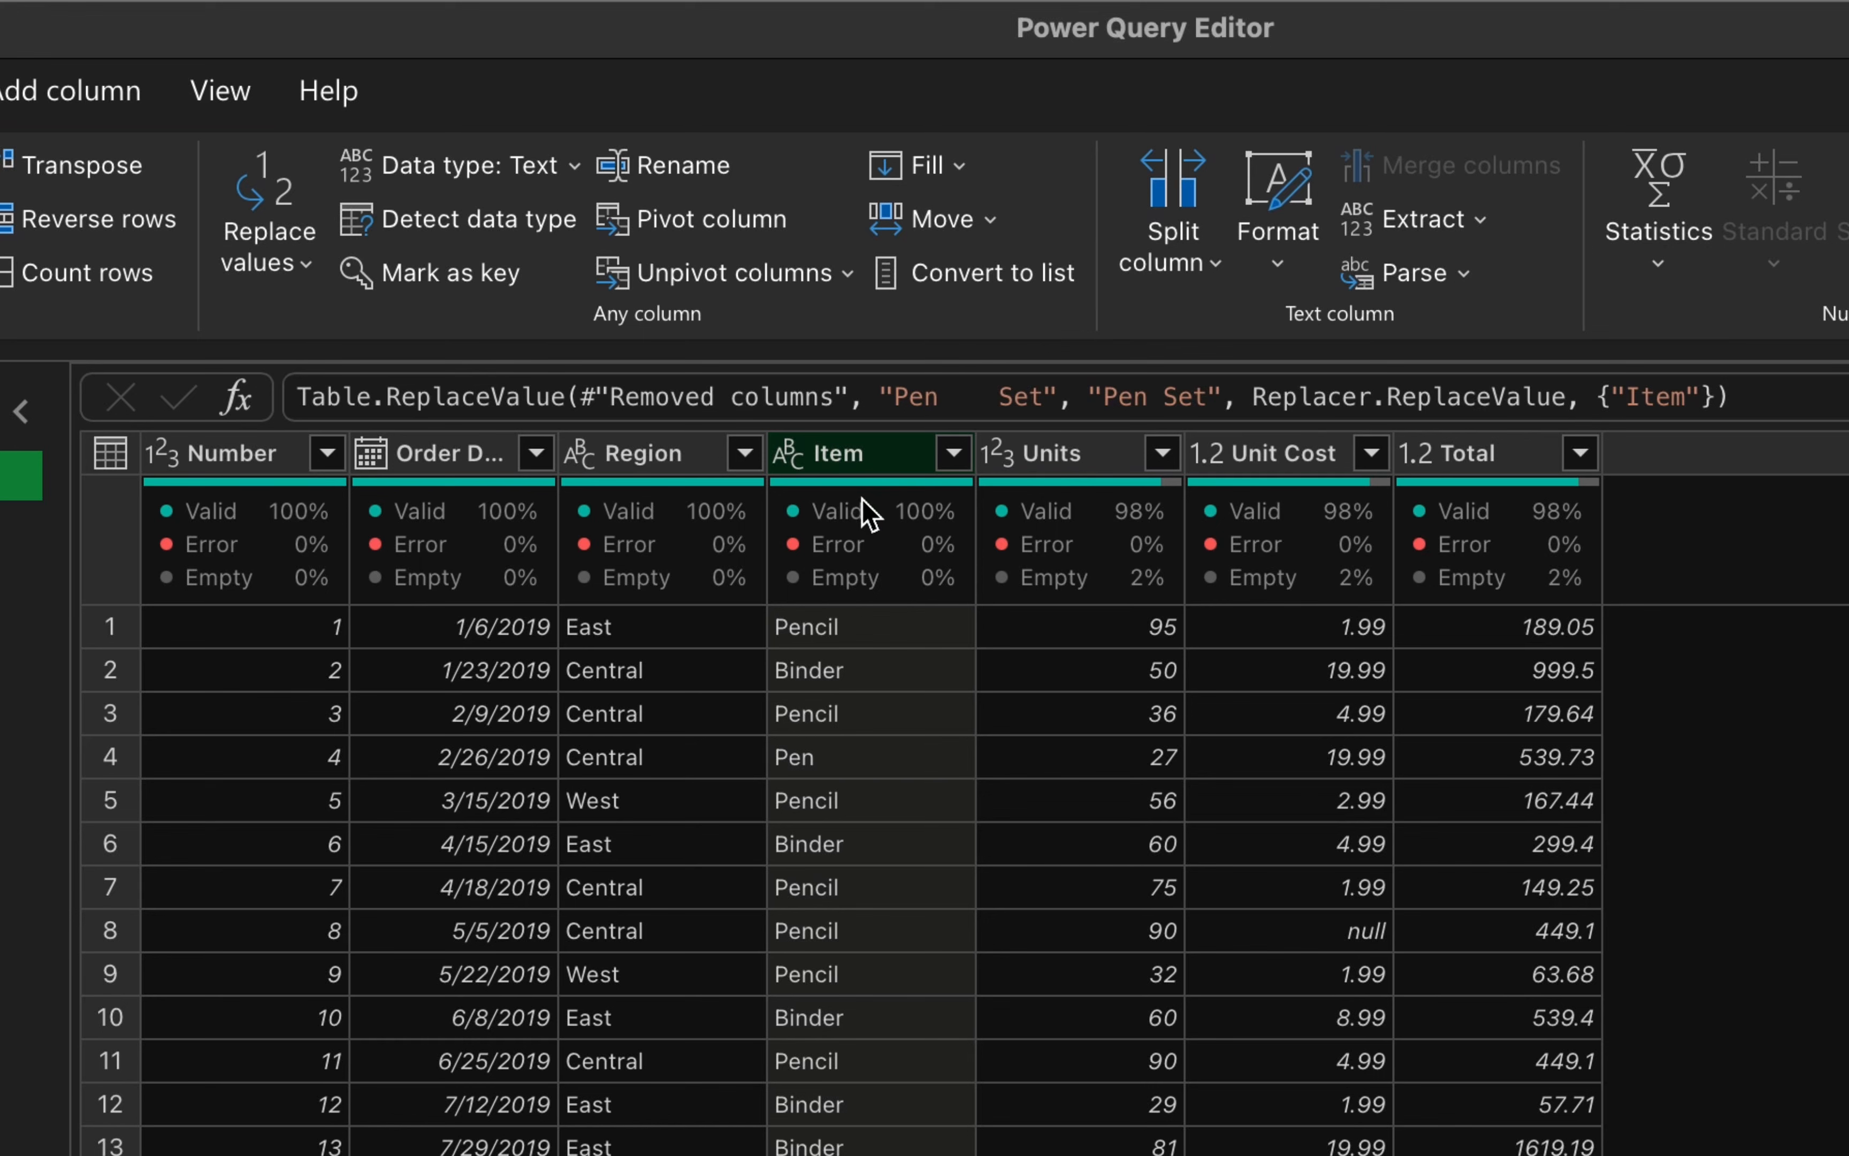
pyautogui.rightClick(861, 456)
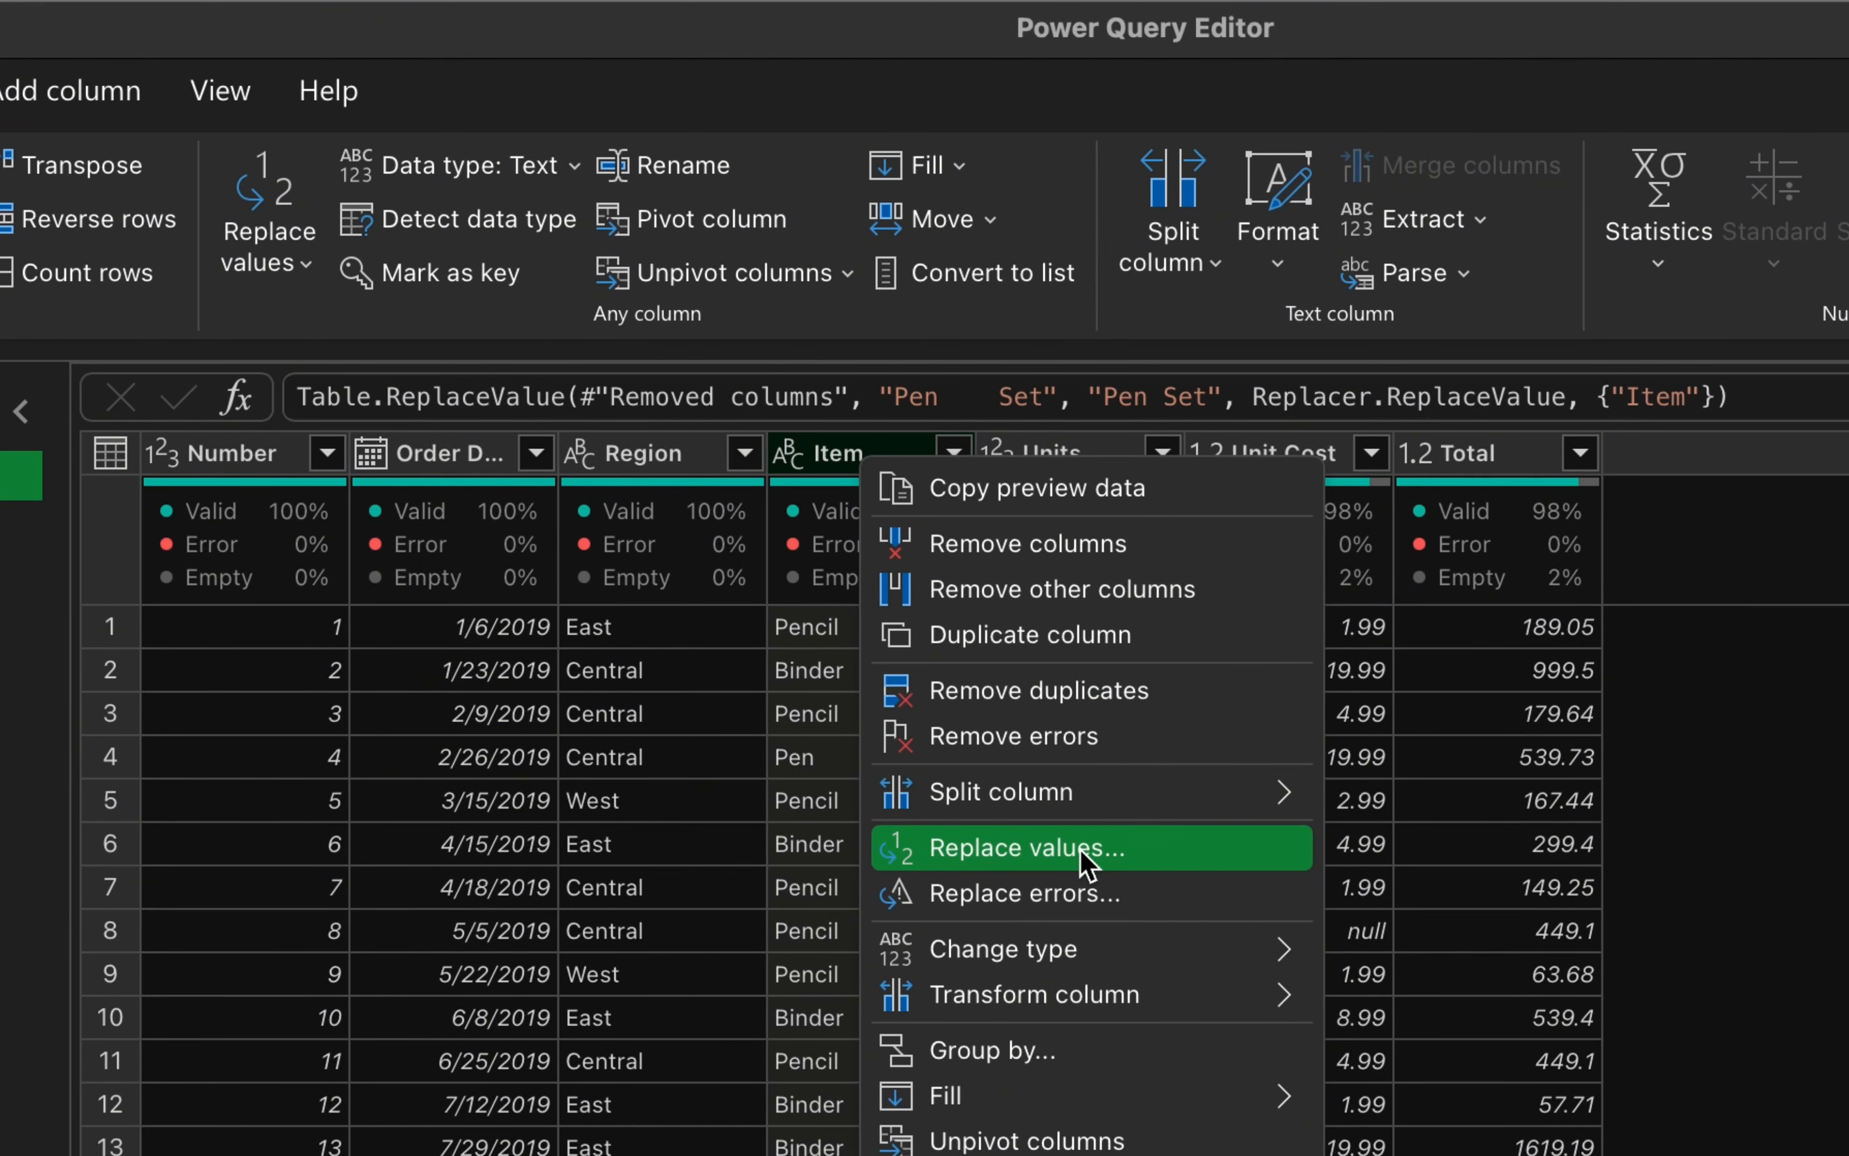
pyautogui.click(787, 772)
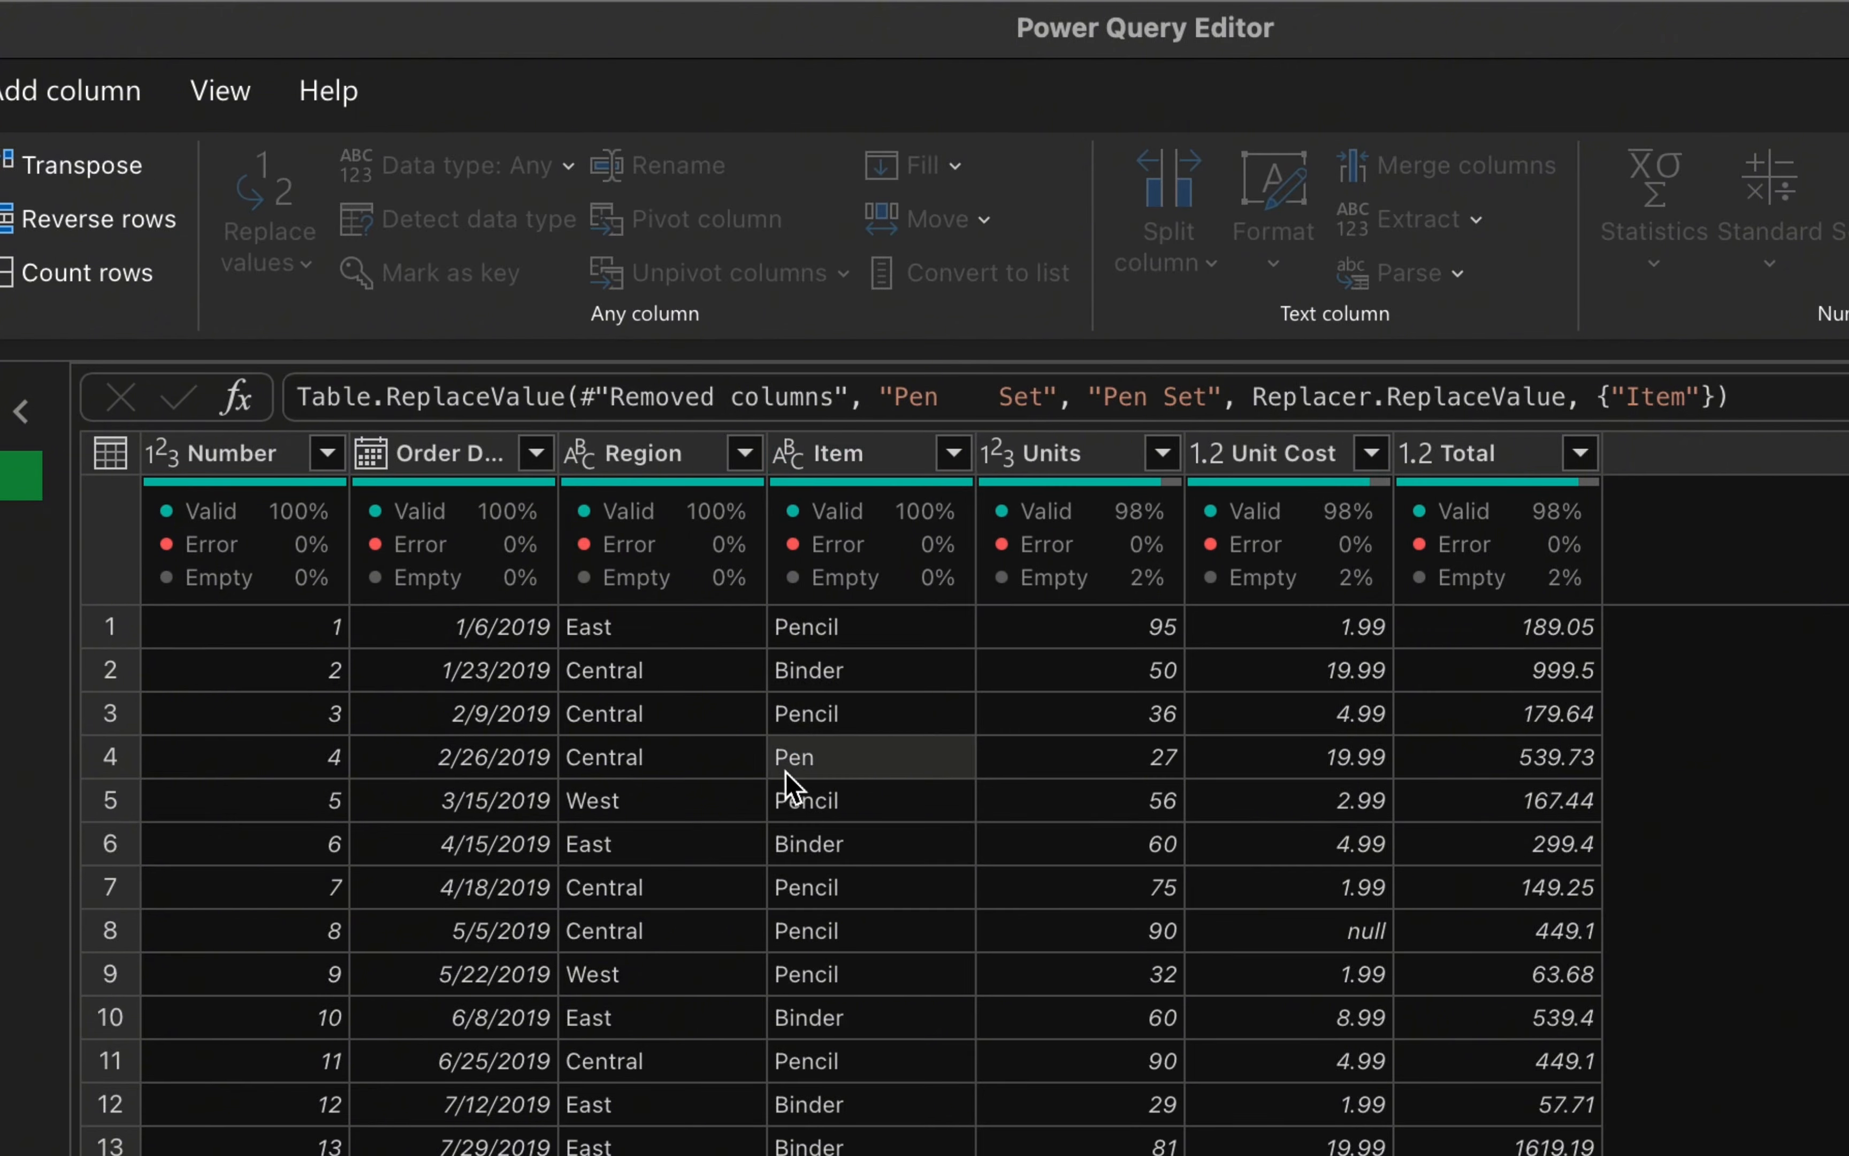
# - Replace the text "Pen" with "Pen Set" throughout the Item column using the basic replacement options
pyautogui.click(879, 457)
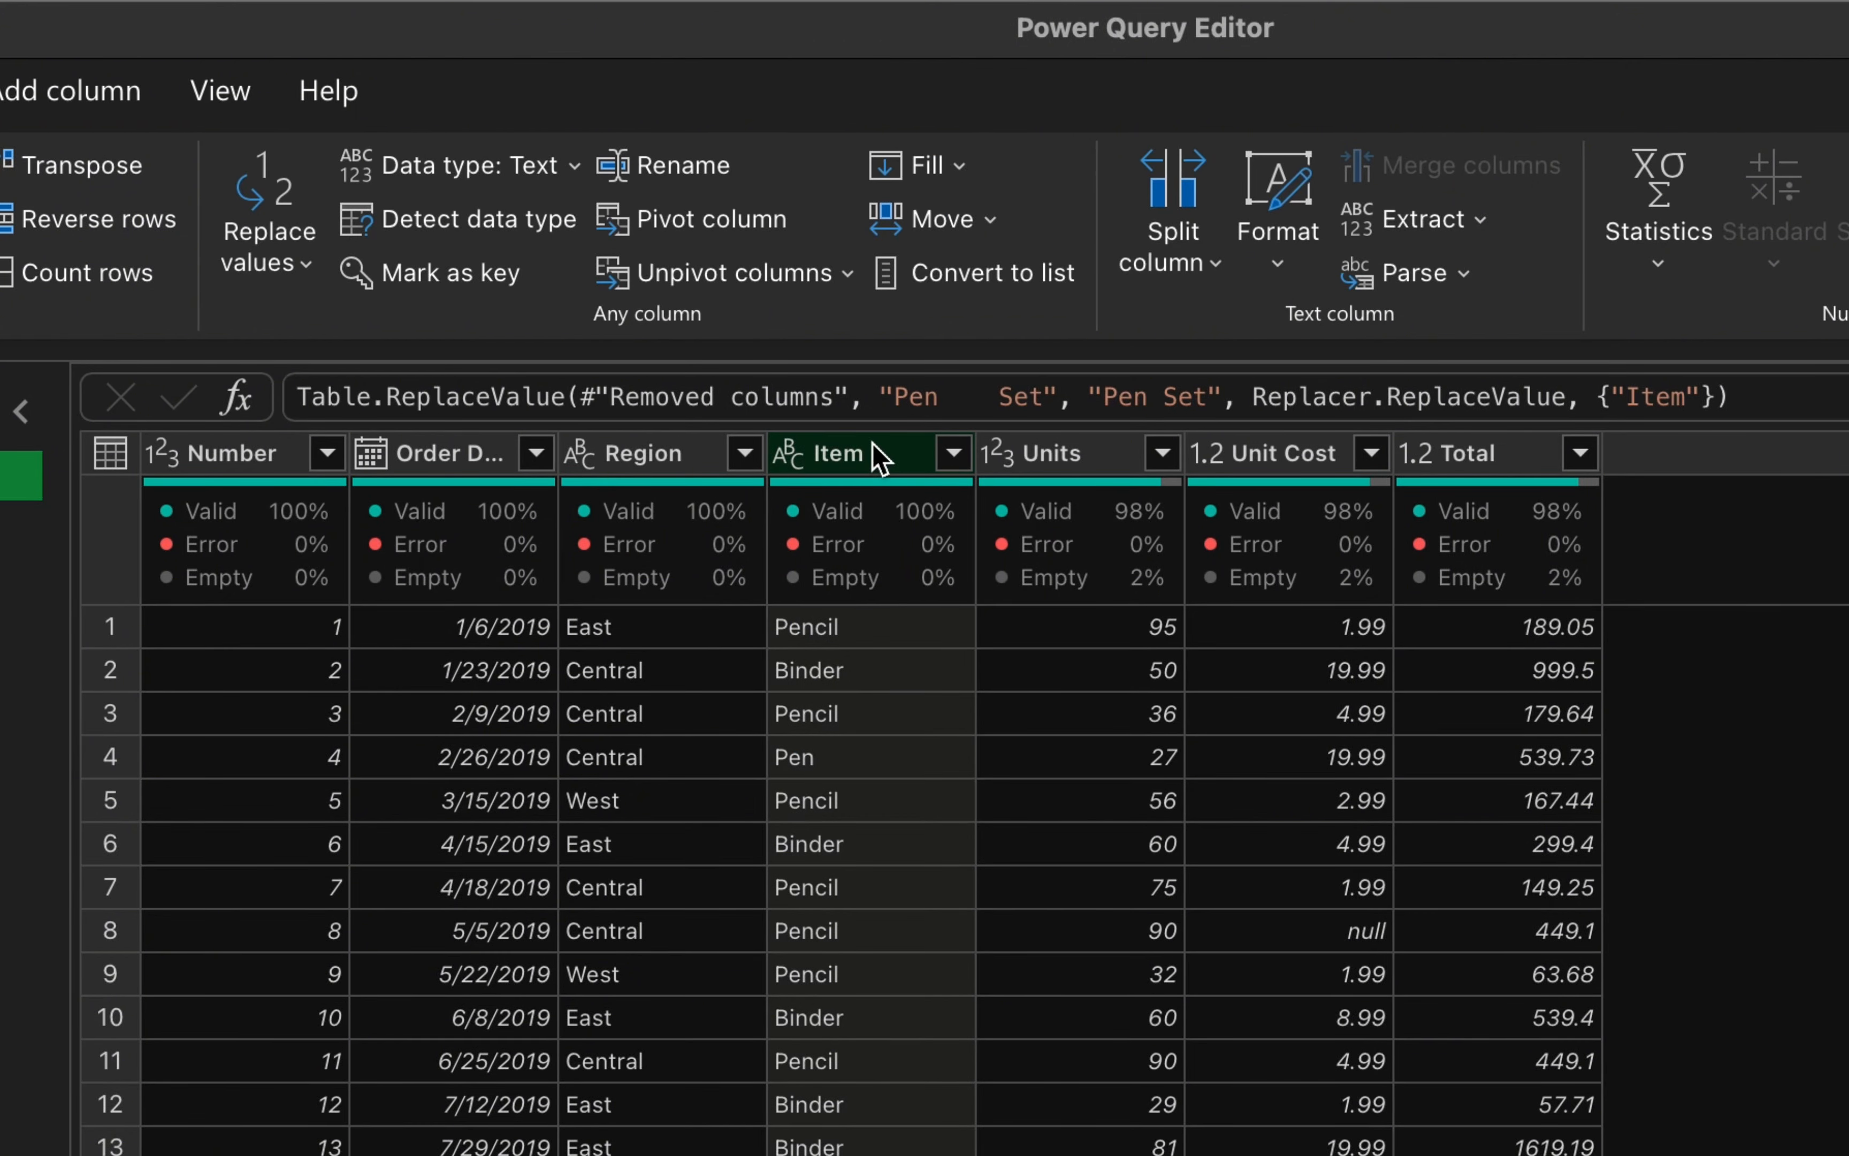
pyautogui.click(309, 268)
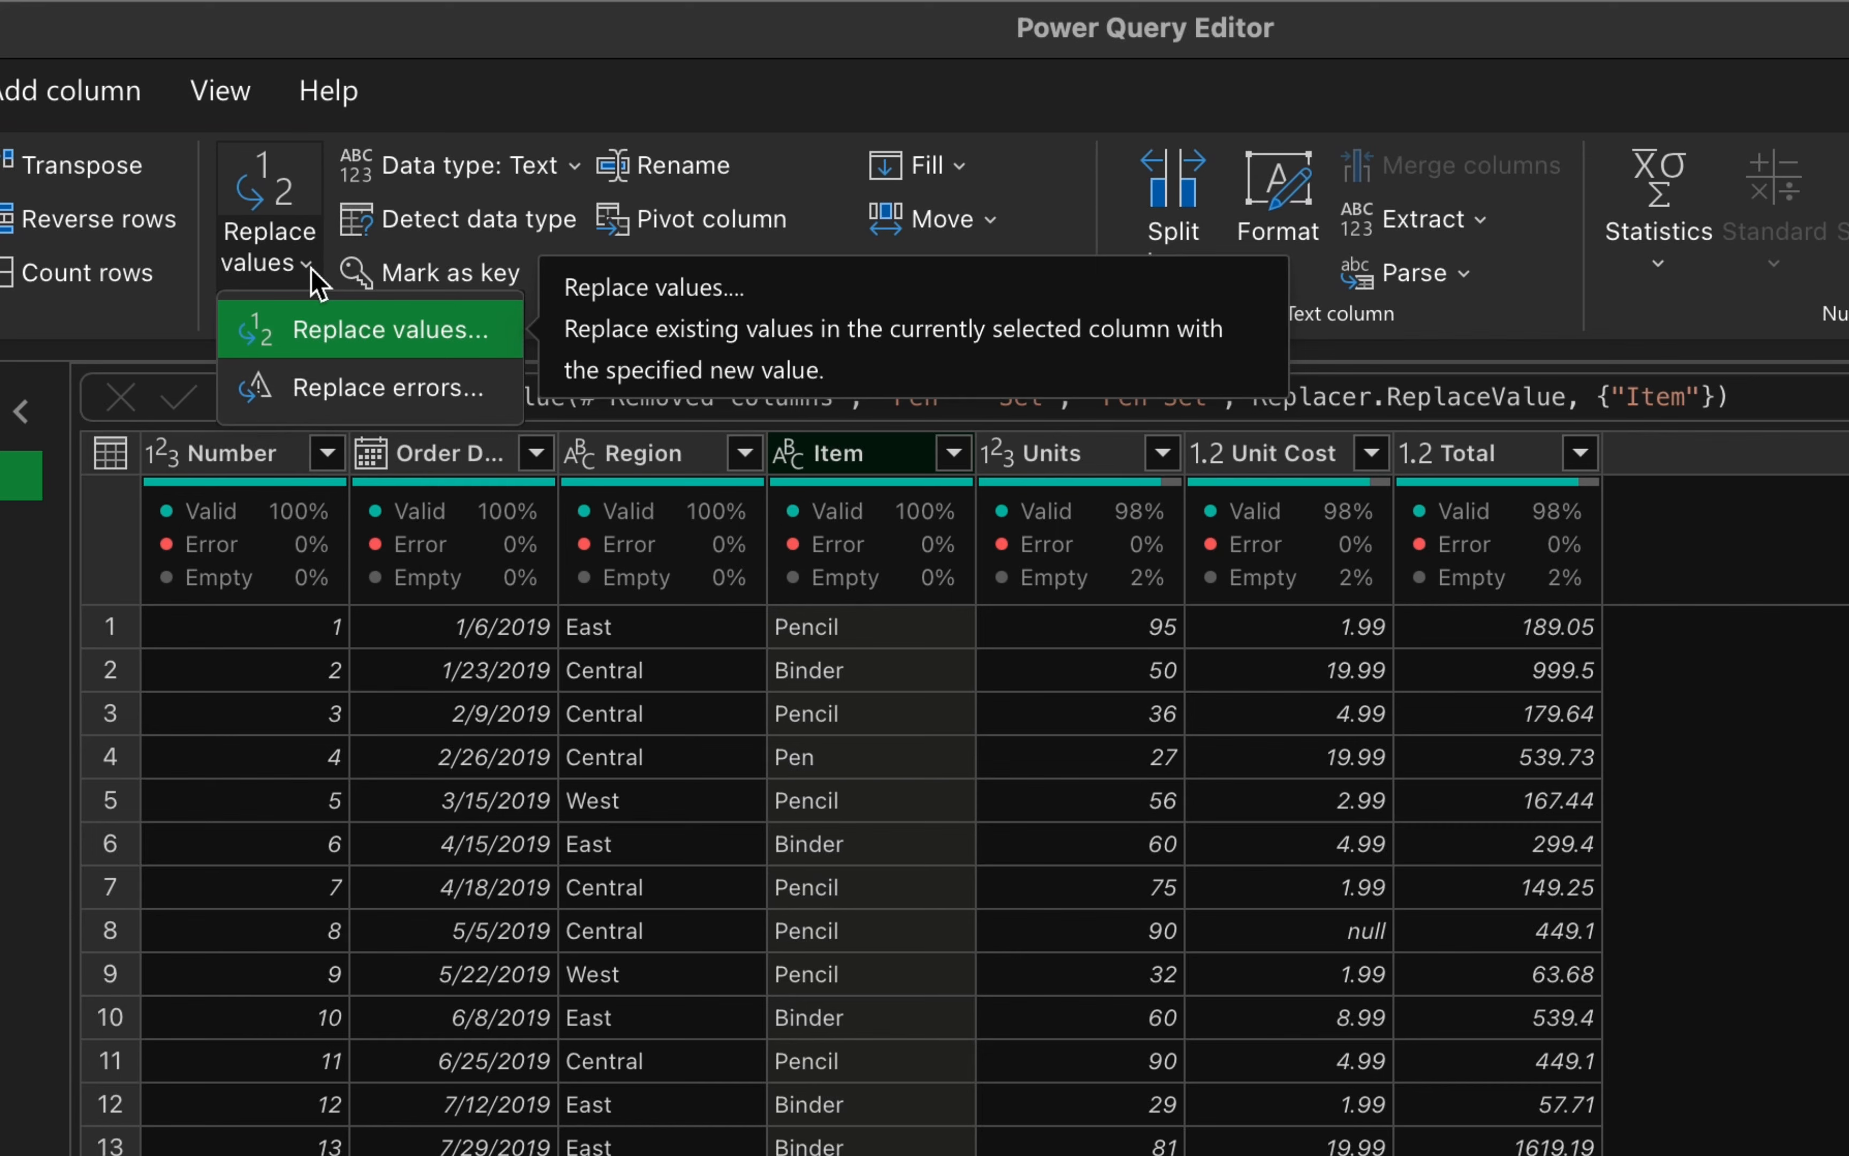
pyautogui.click(347, 332)
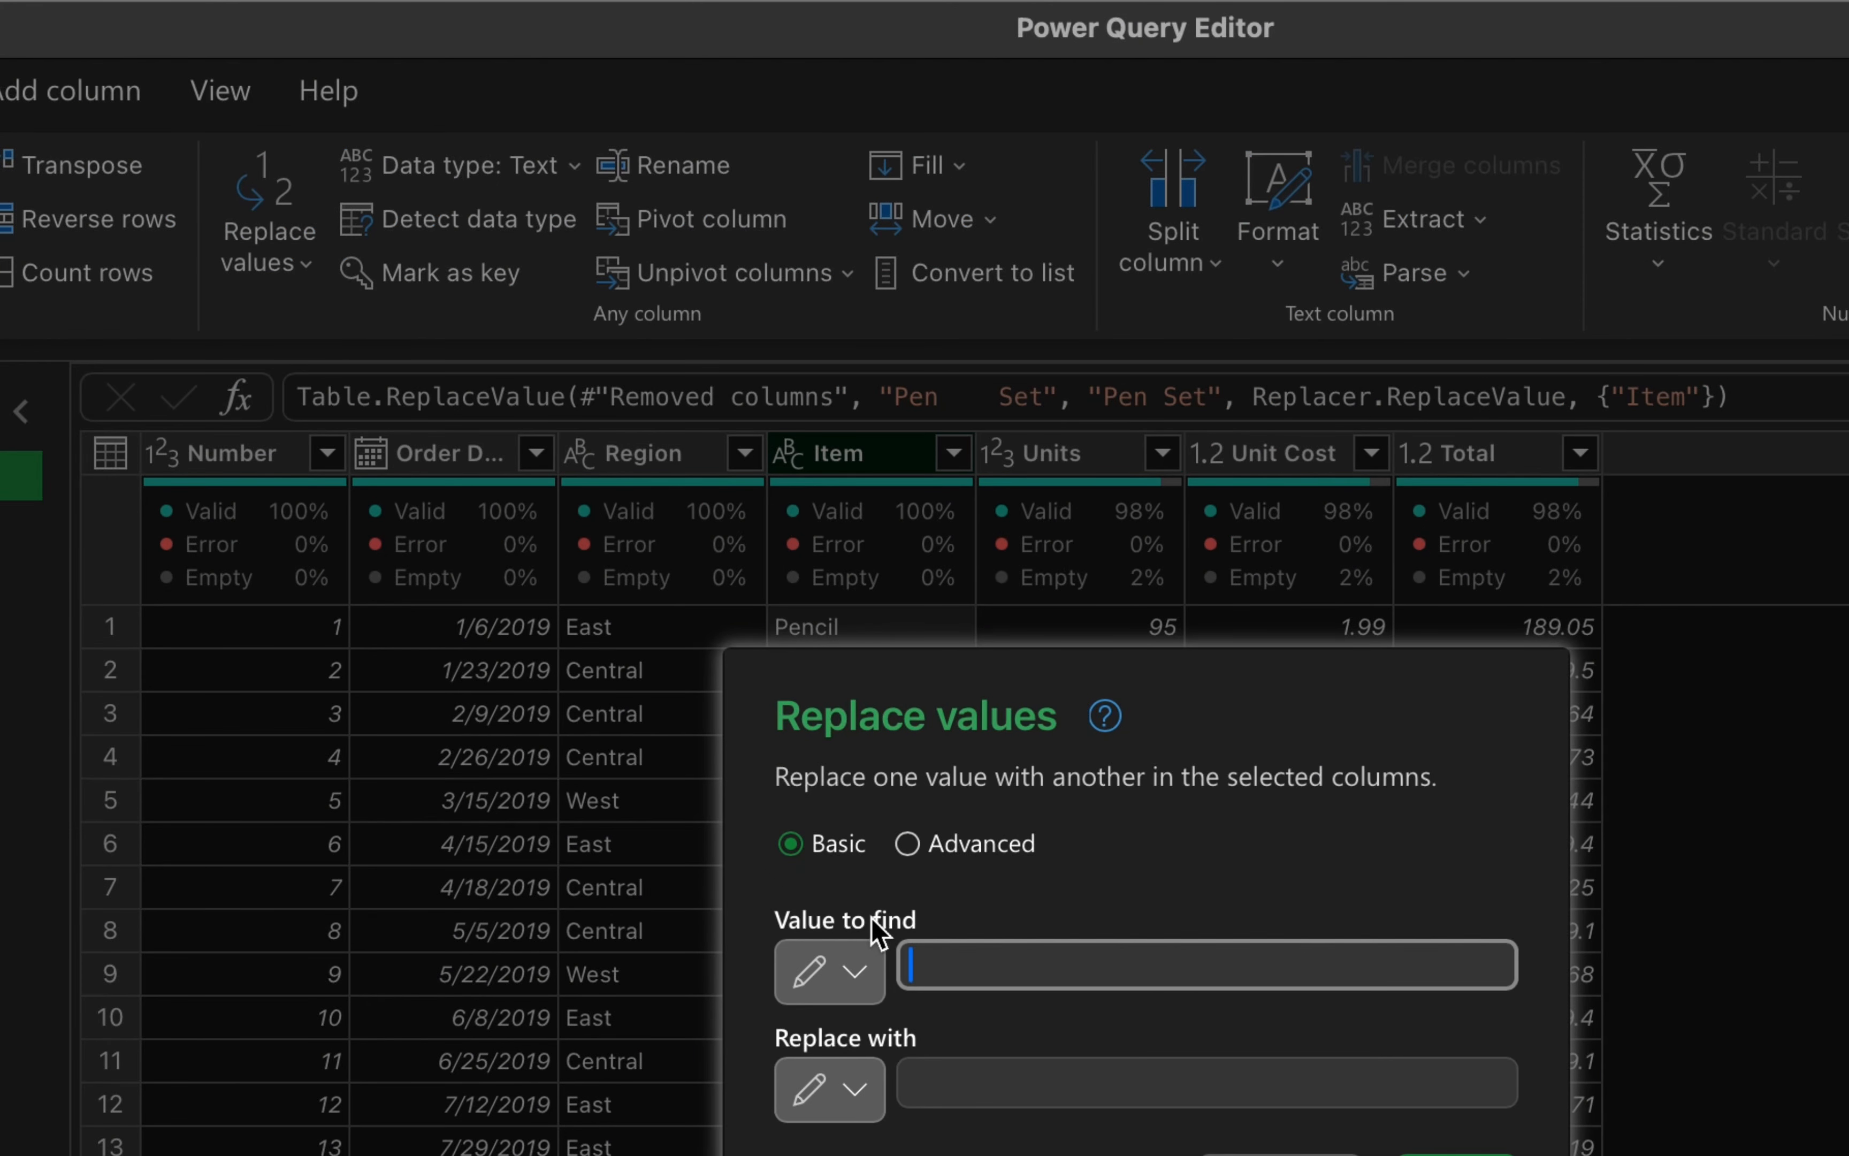
pyautogui.write('Pen')
pyautogui.click(997, 1074)
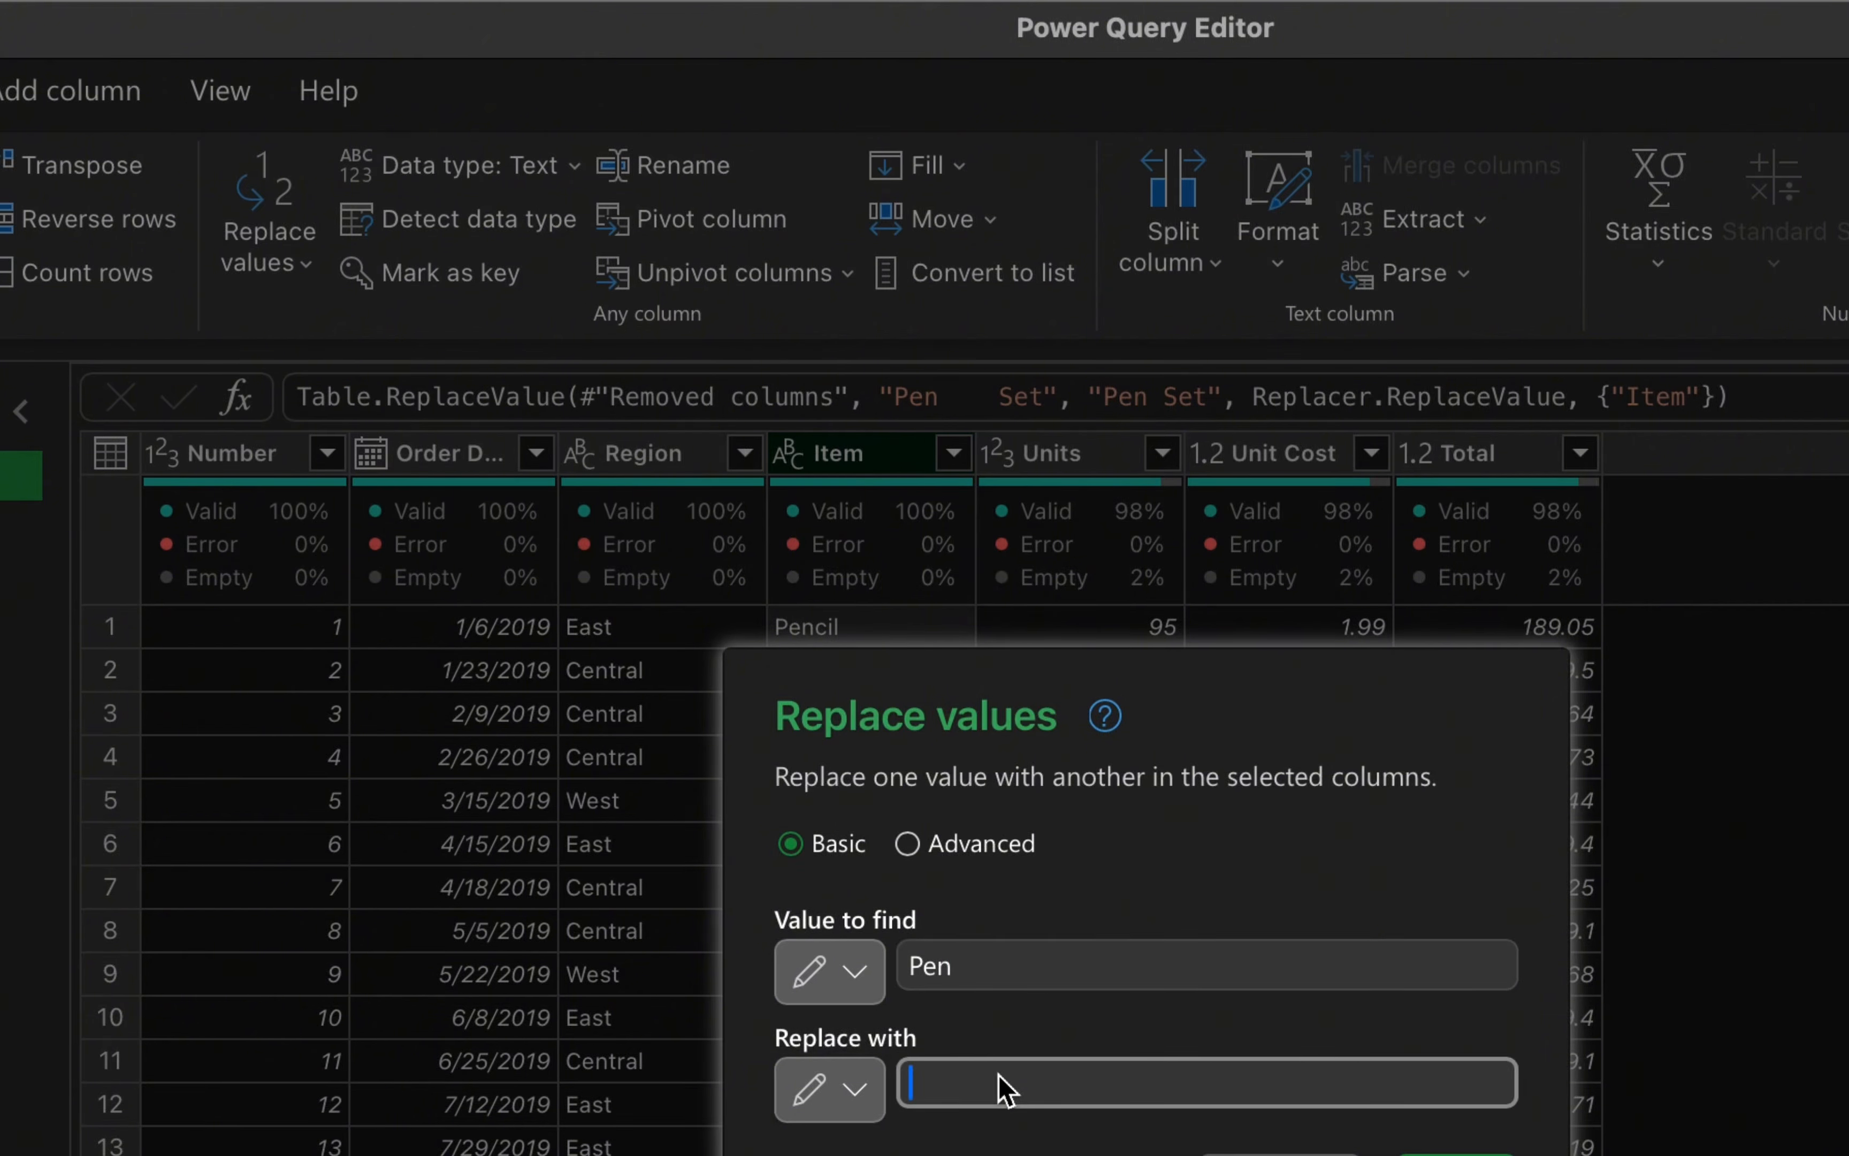
pyautogui.write('Pen ')
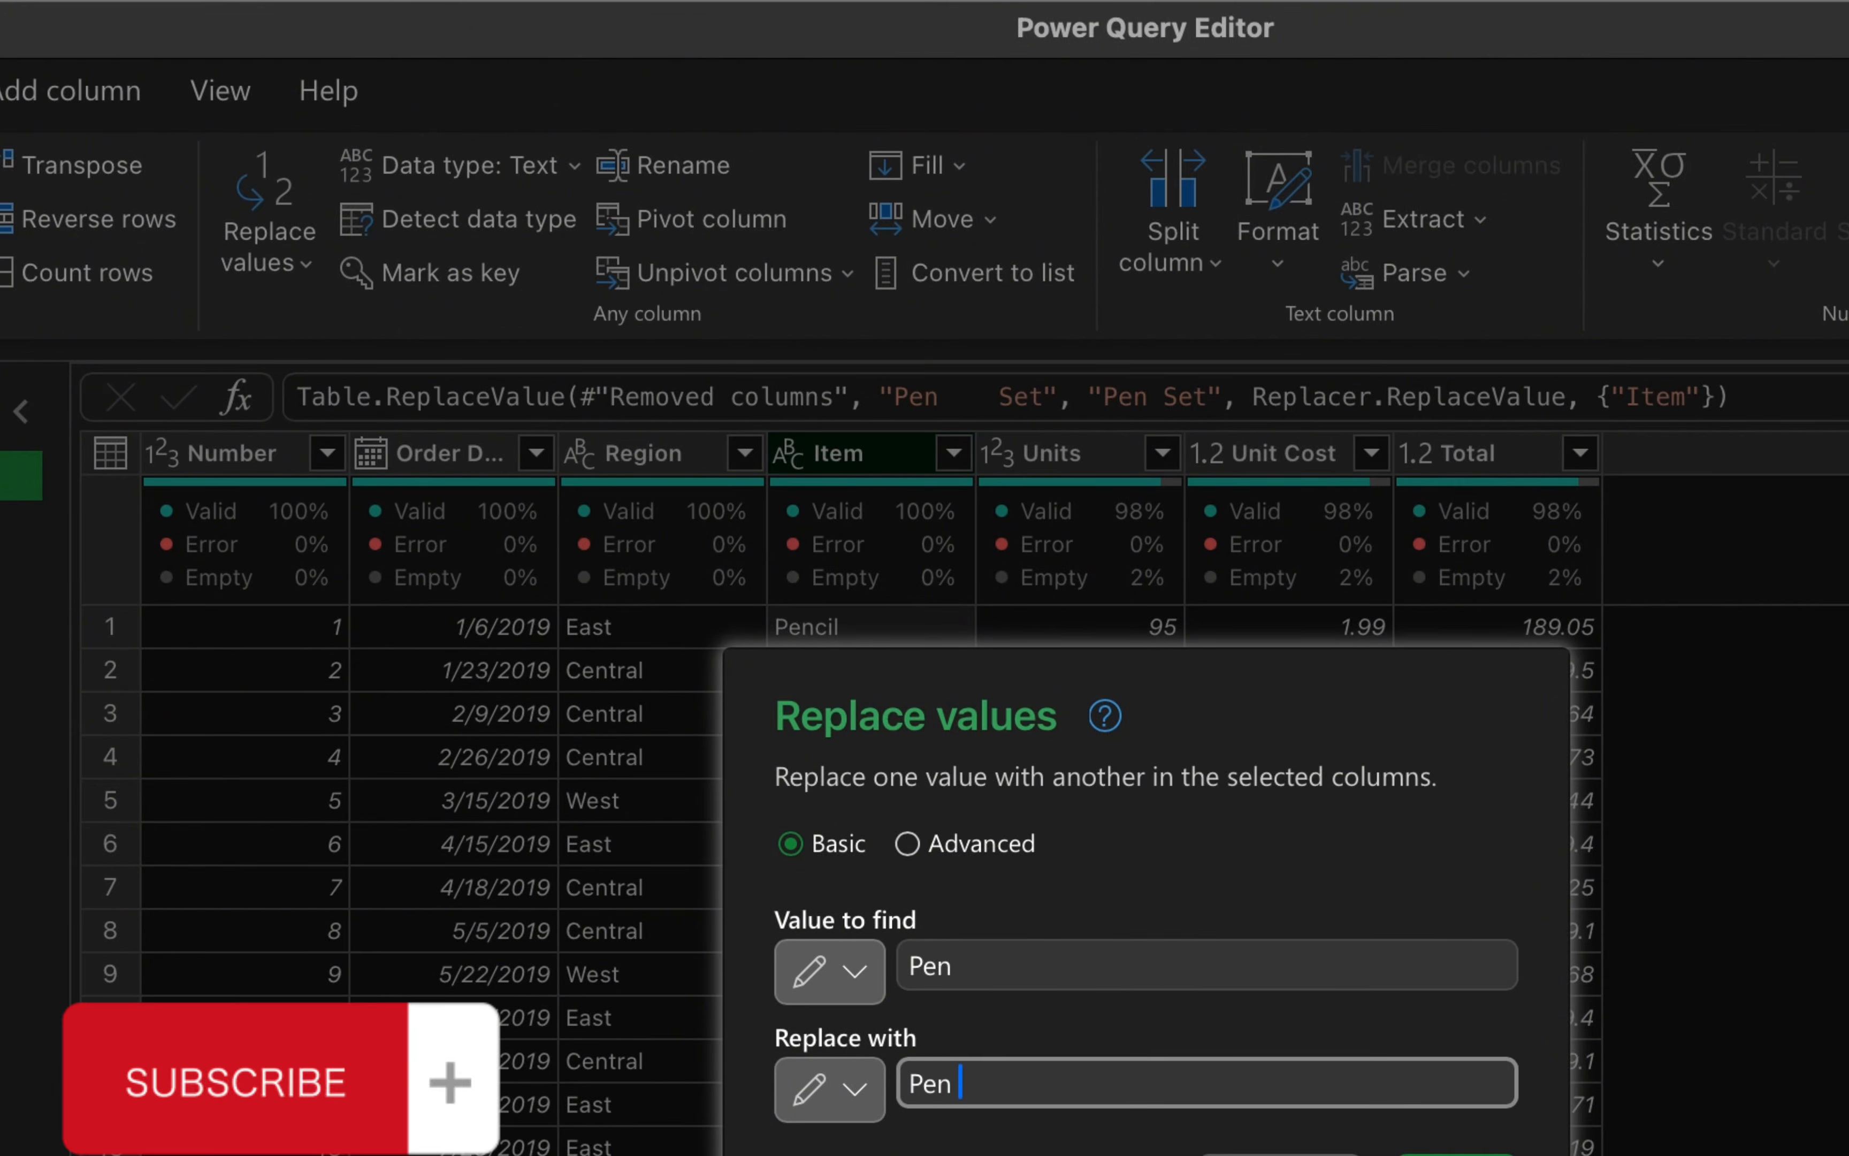
pyautogui.write('Set')
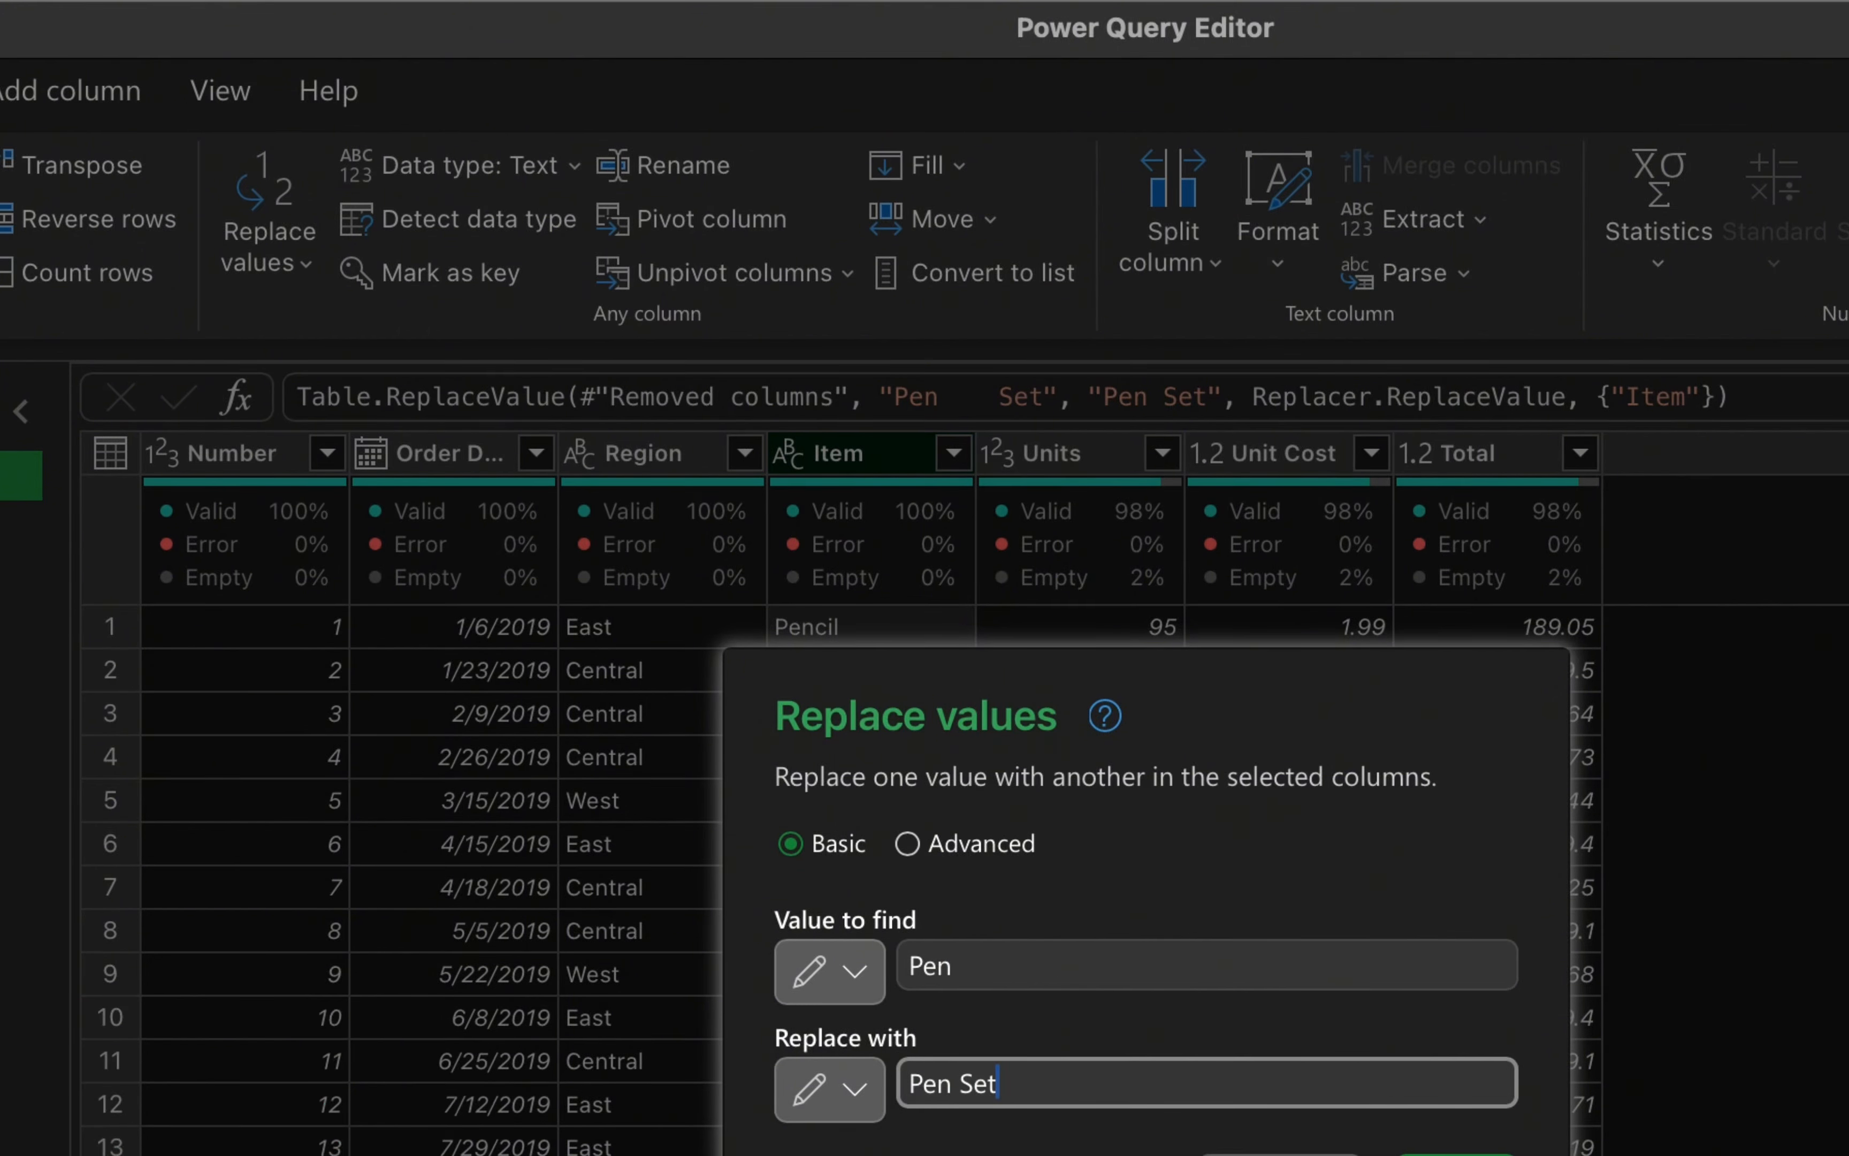
pyautogui.press('Tab')
pyautogui.press('Return')
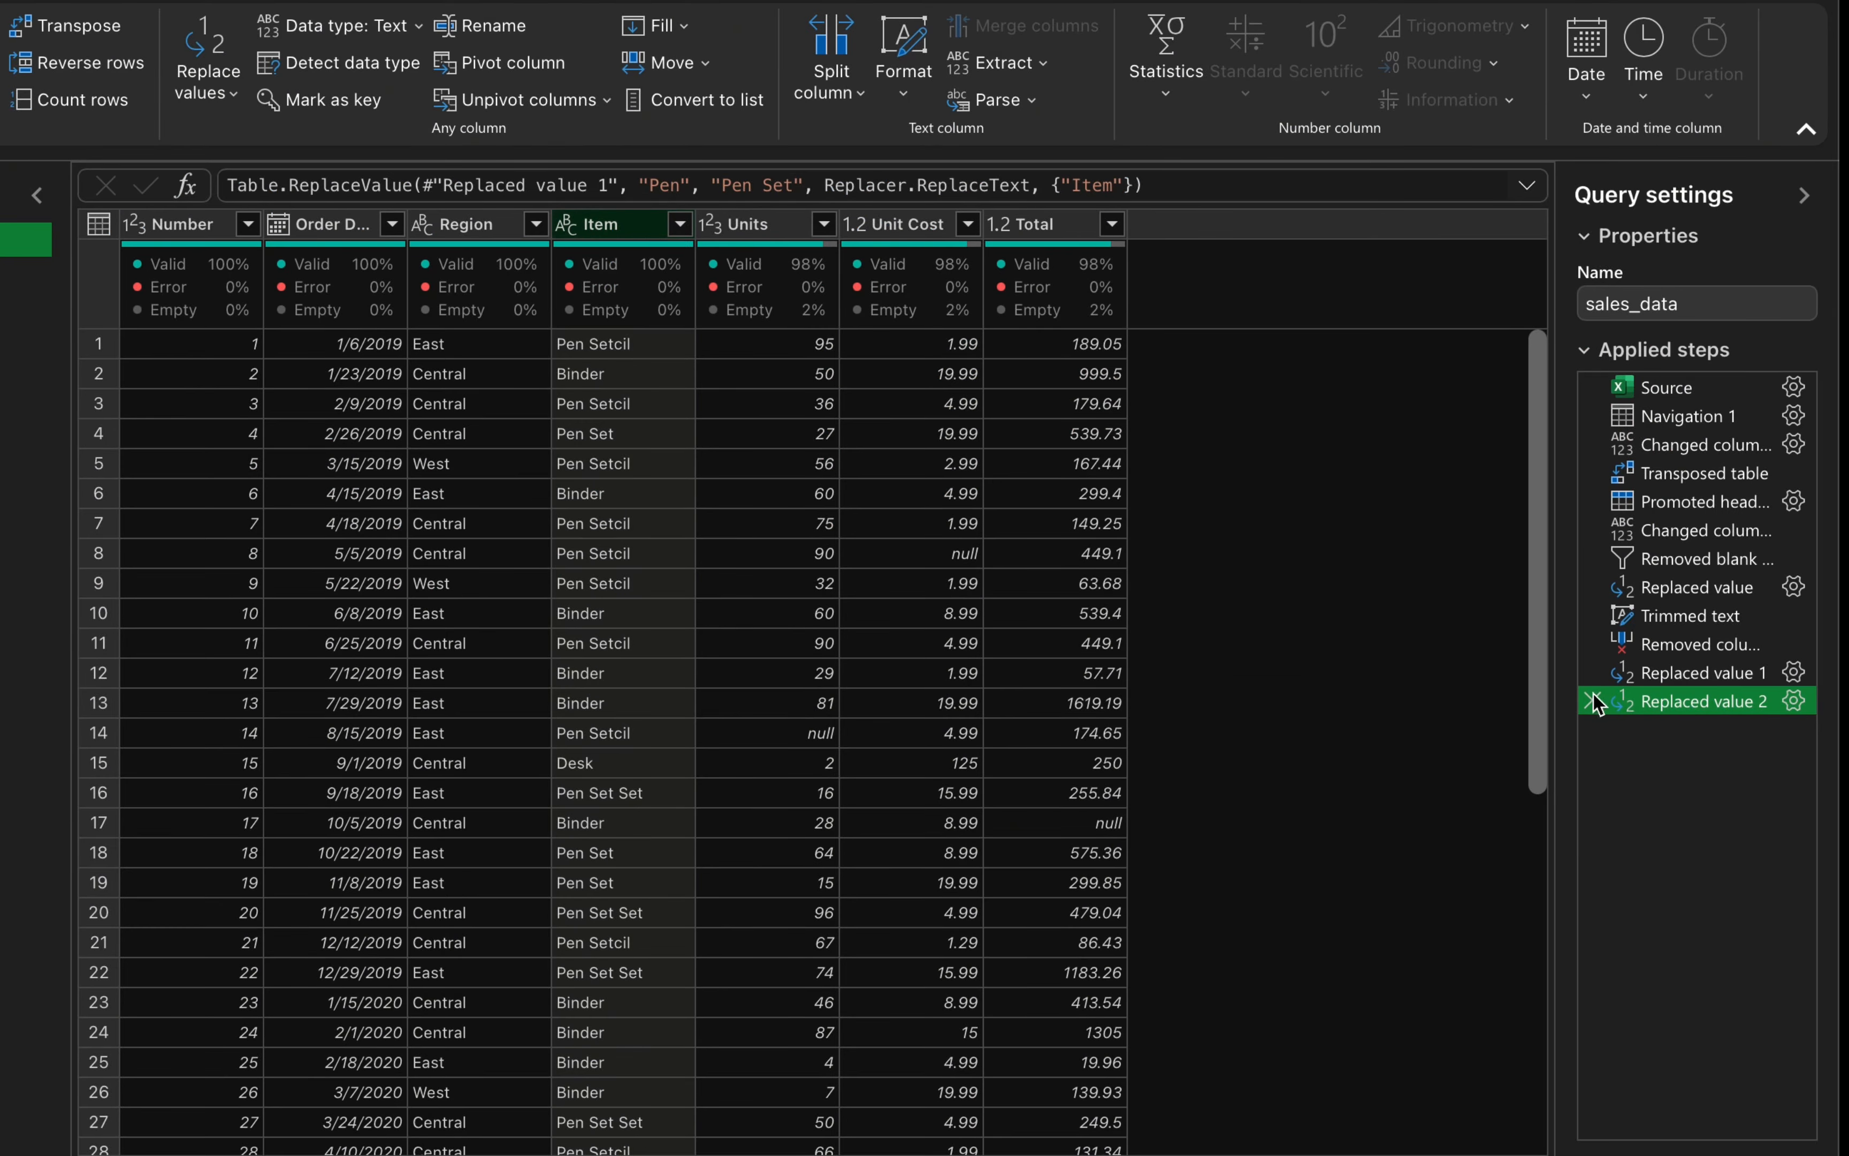
# - Edit the latest Item replacement of "Pen" with "Pen Set" to match entire cell contents, and check the column's distinct values
pyautogui.click(1795, 701)
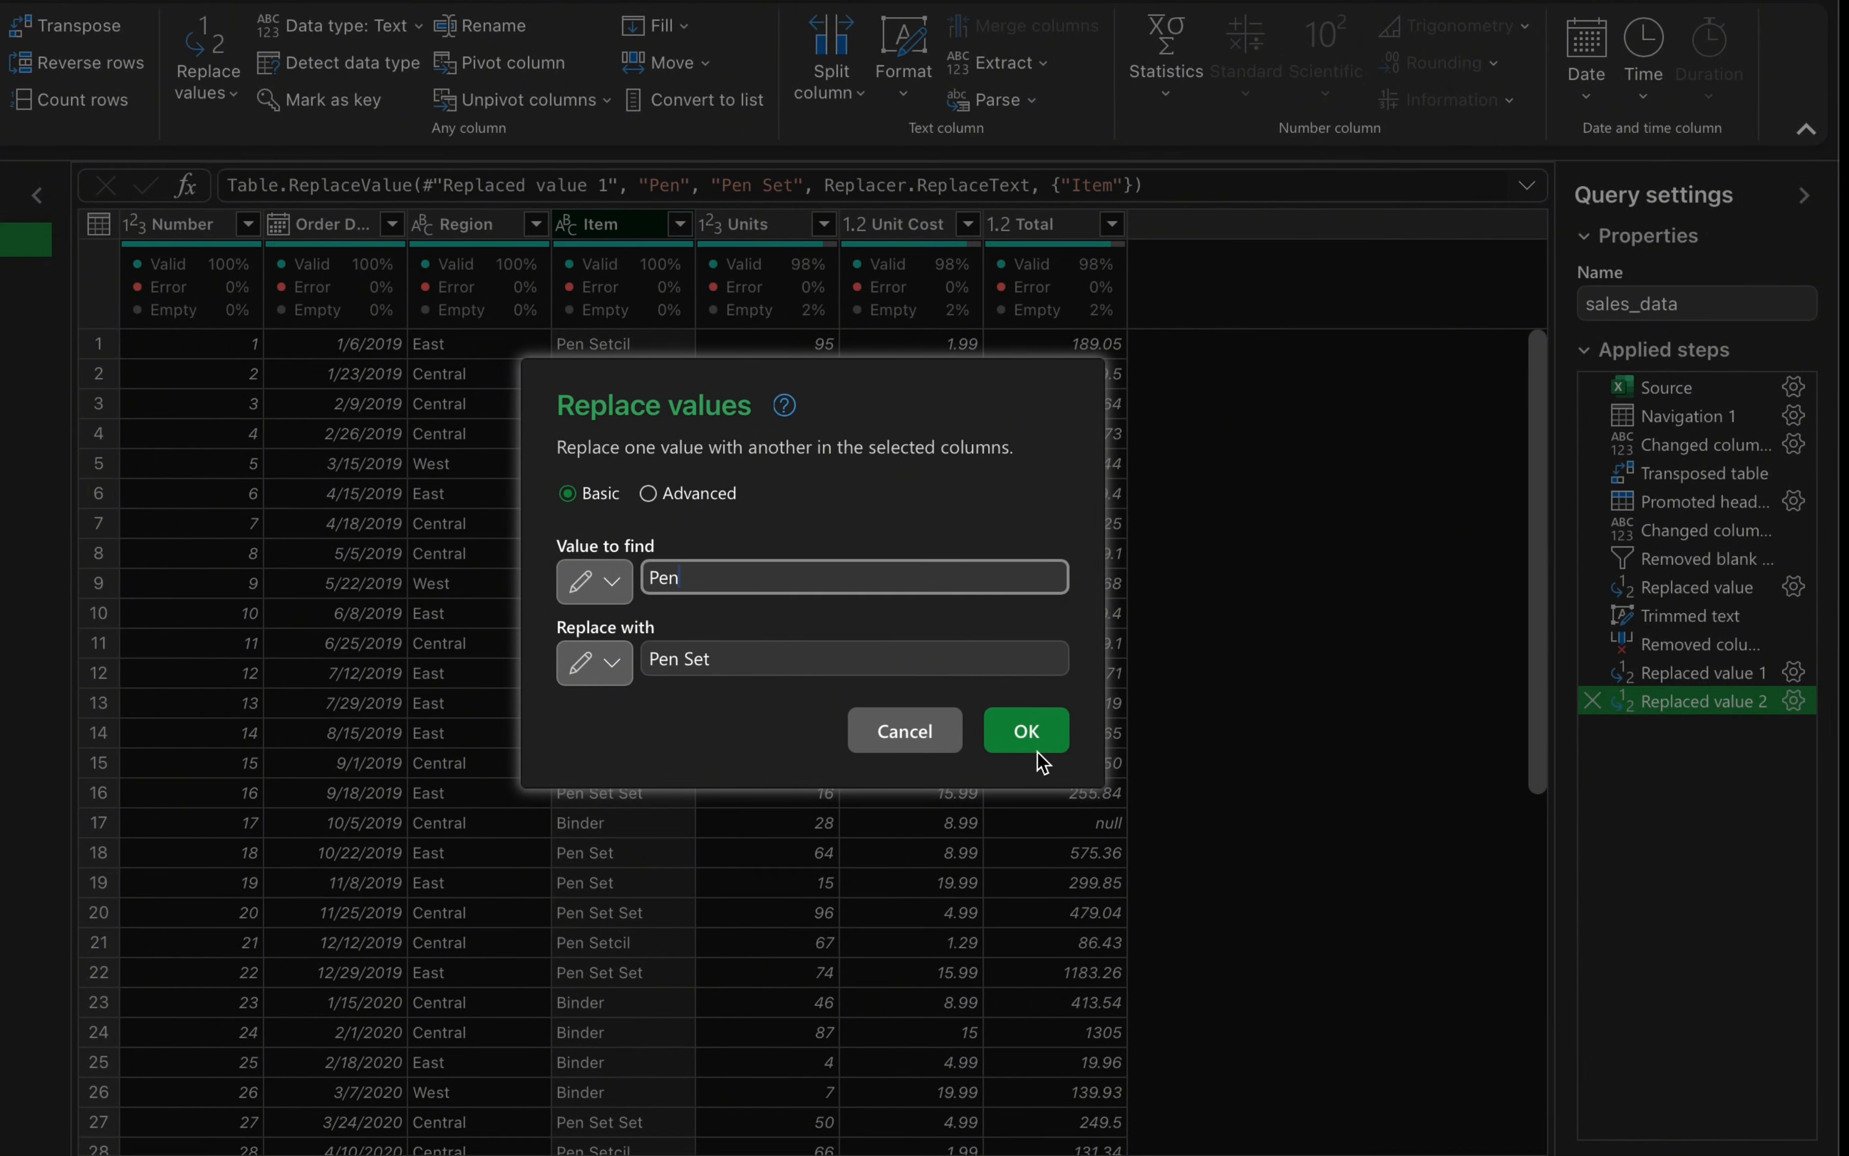
pyautogui.click(946, 739)
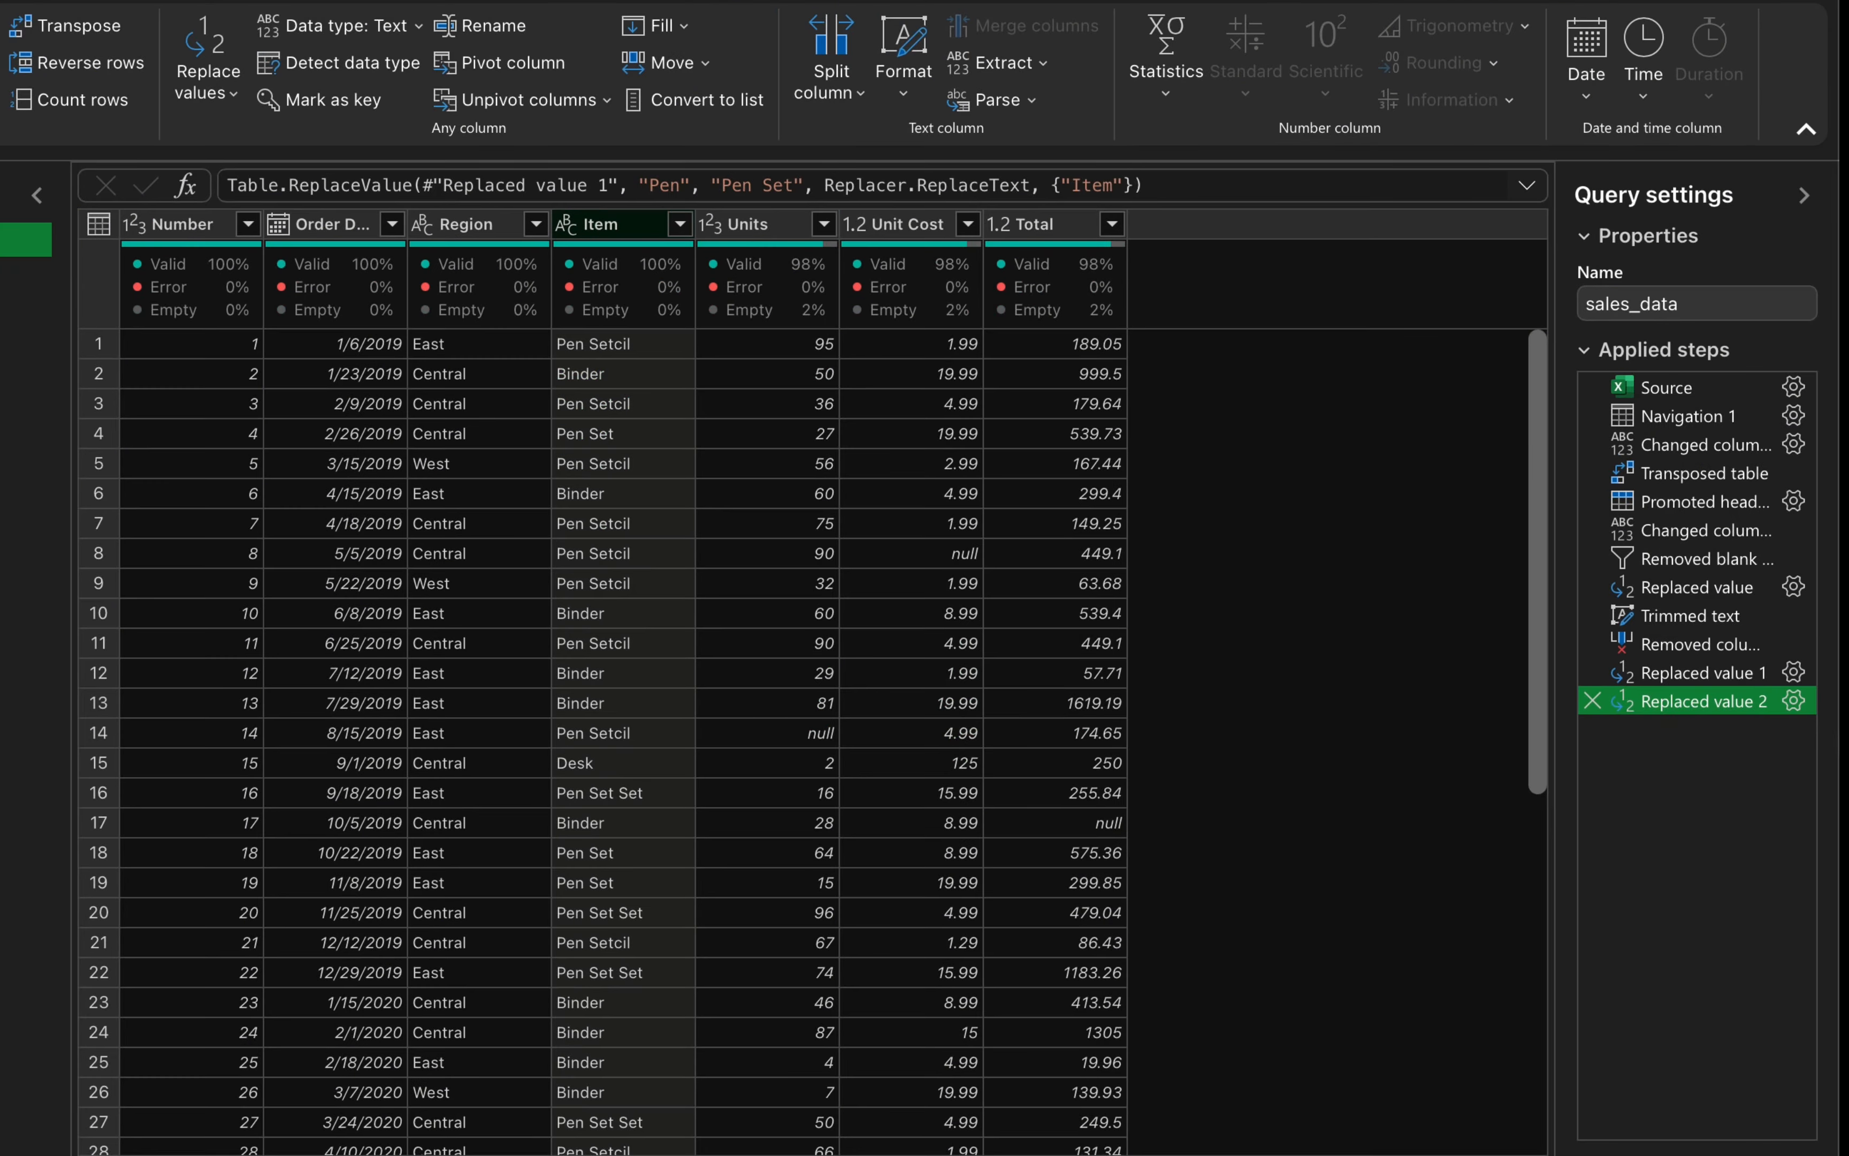
pyautogui.click(1794, 703)
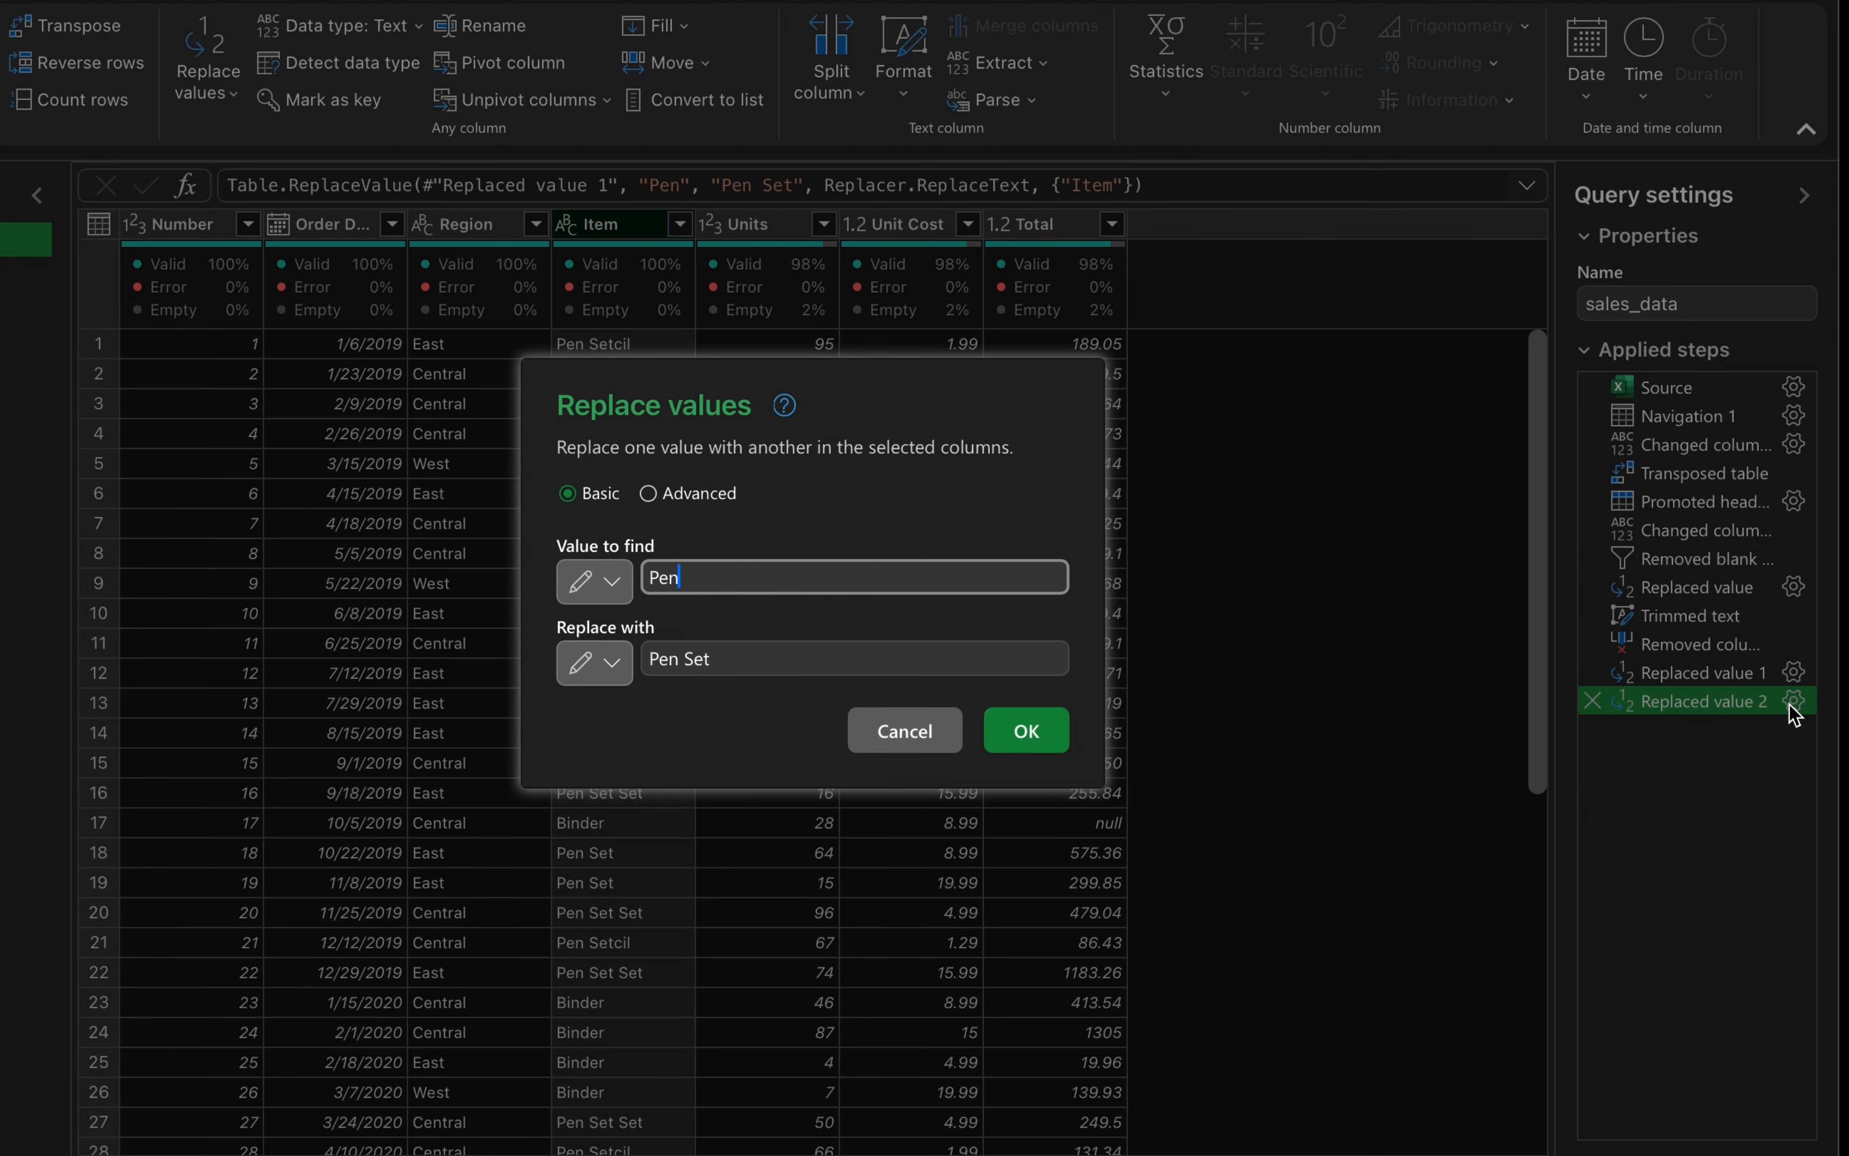
pyautogui.click(764, 669)
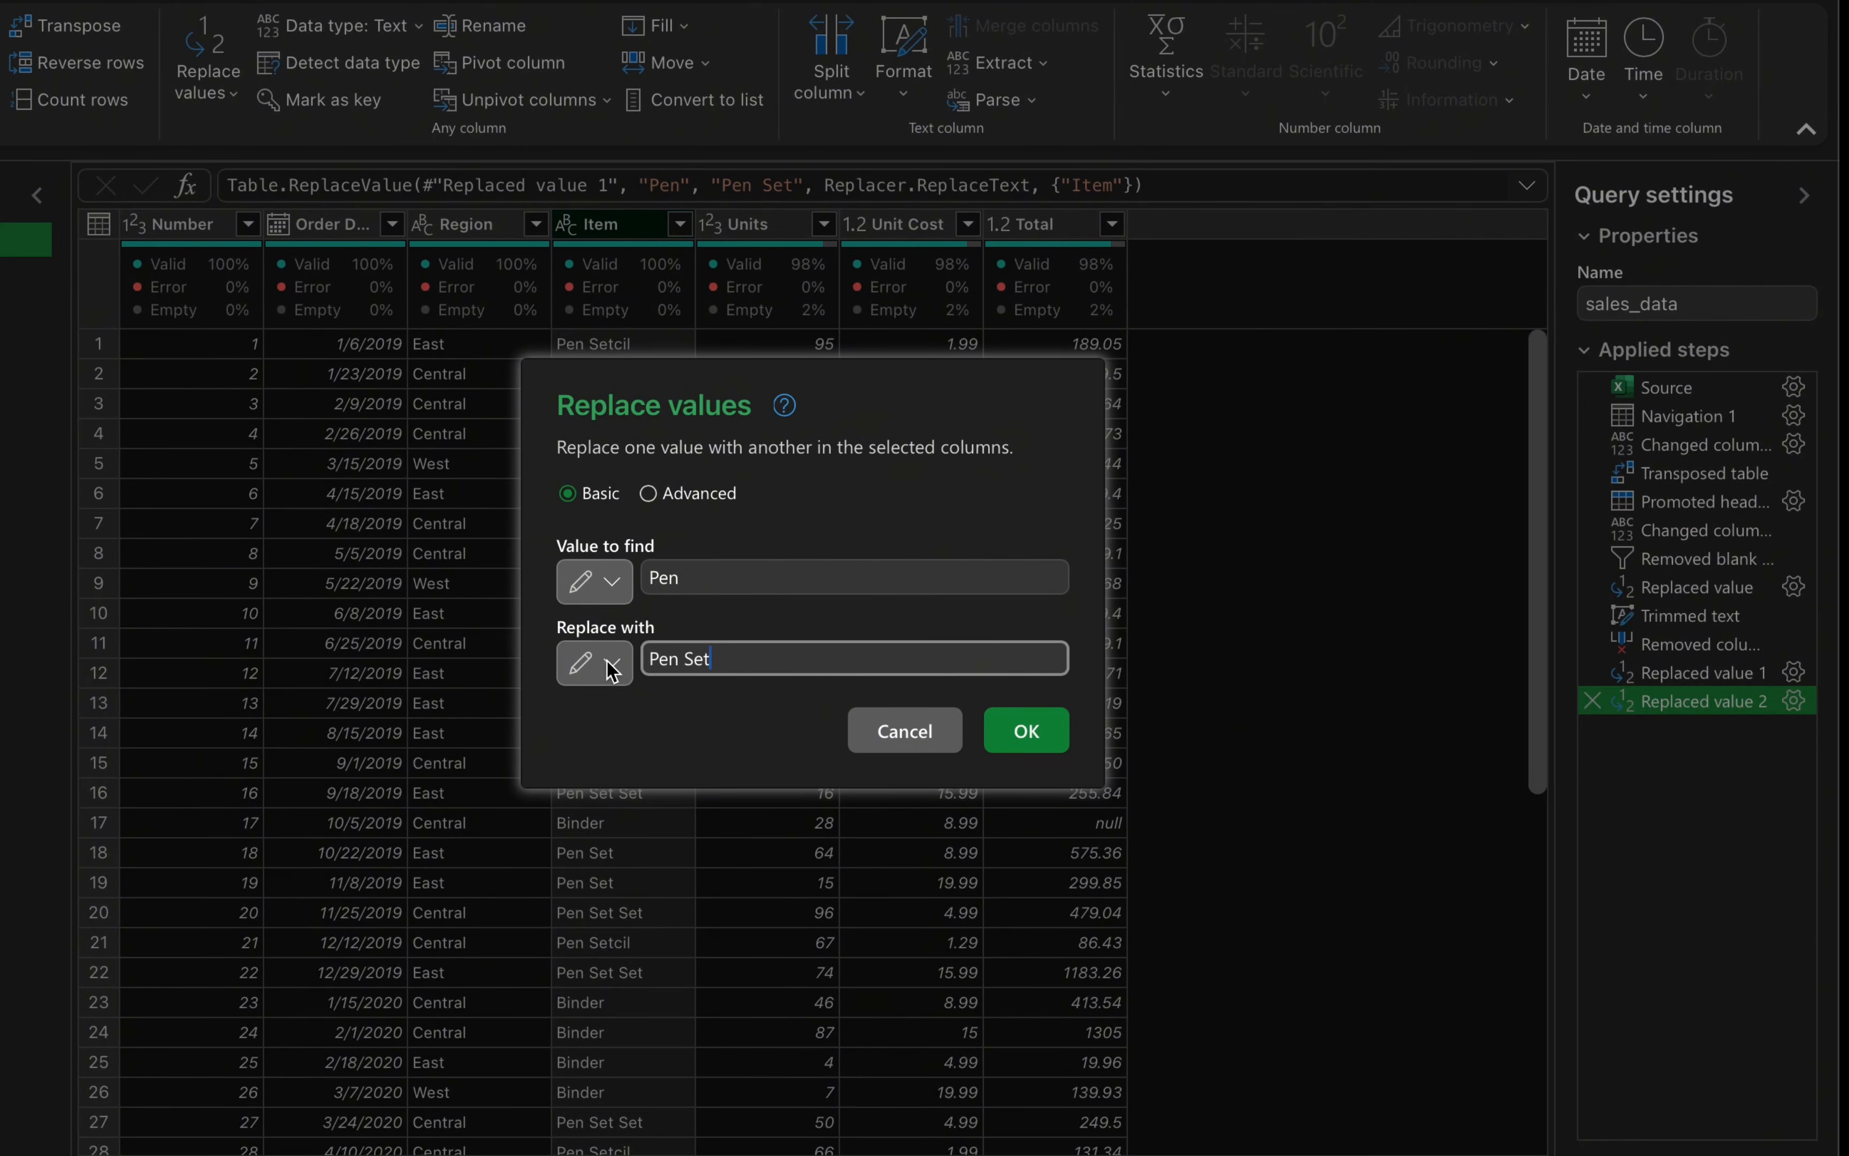
pyautogui.click(648, 496)
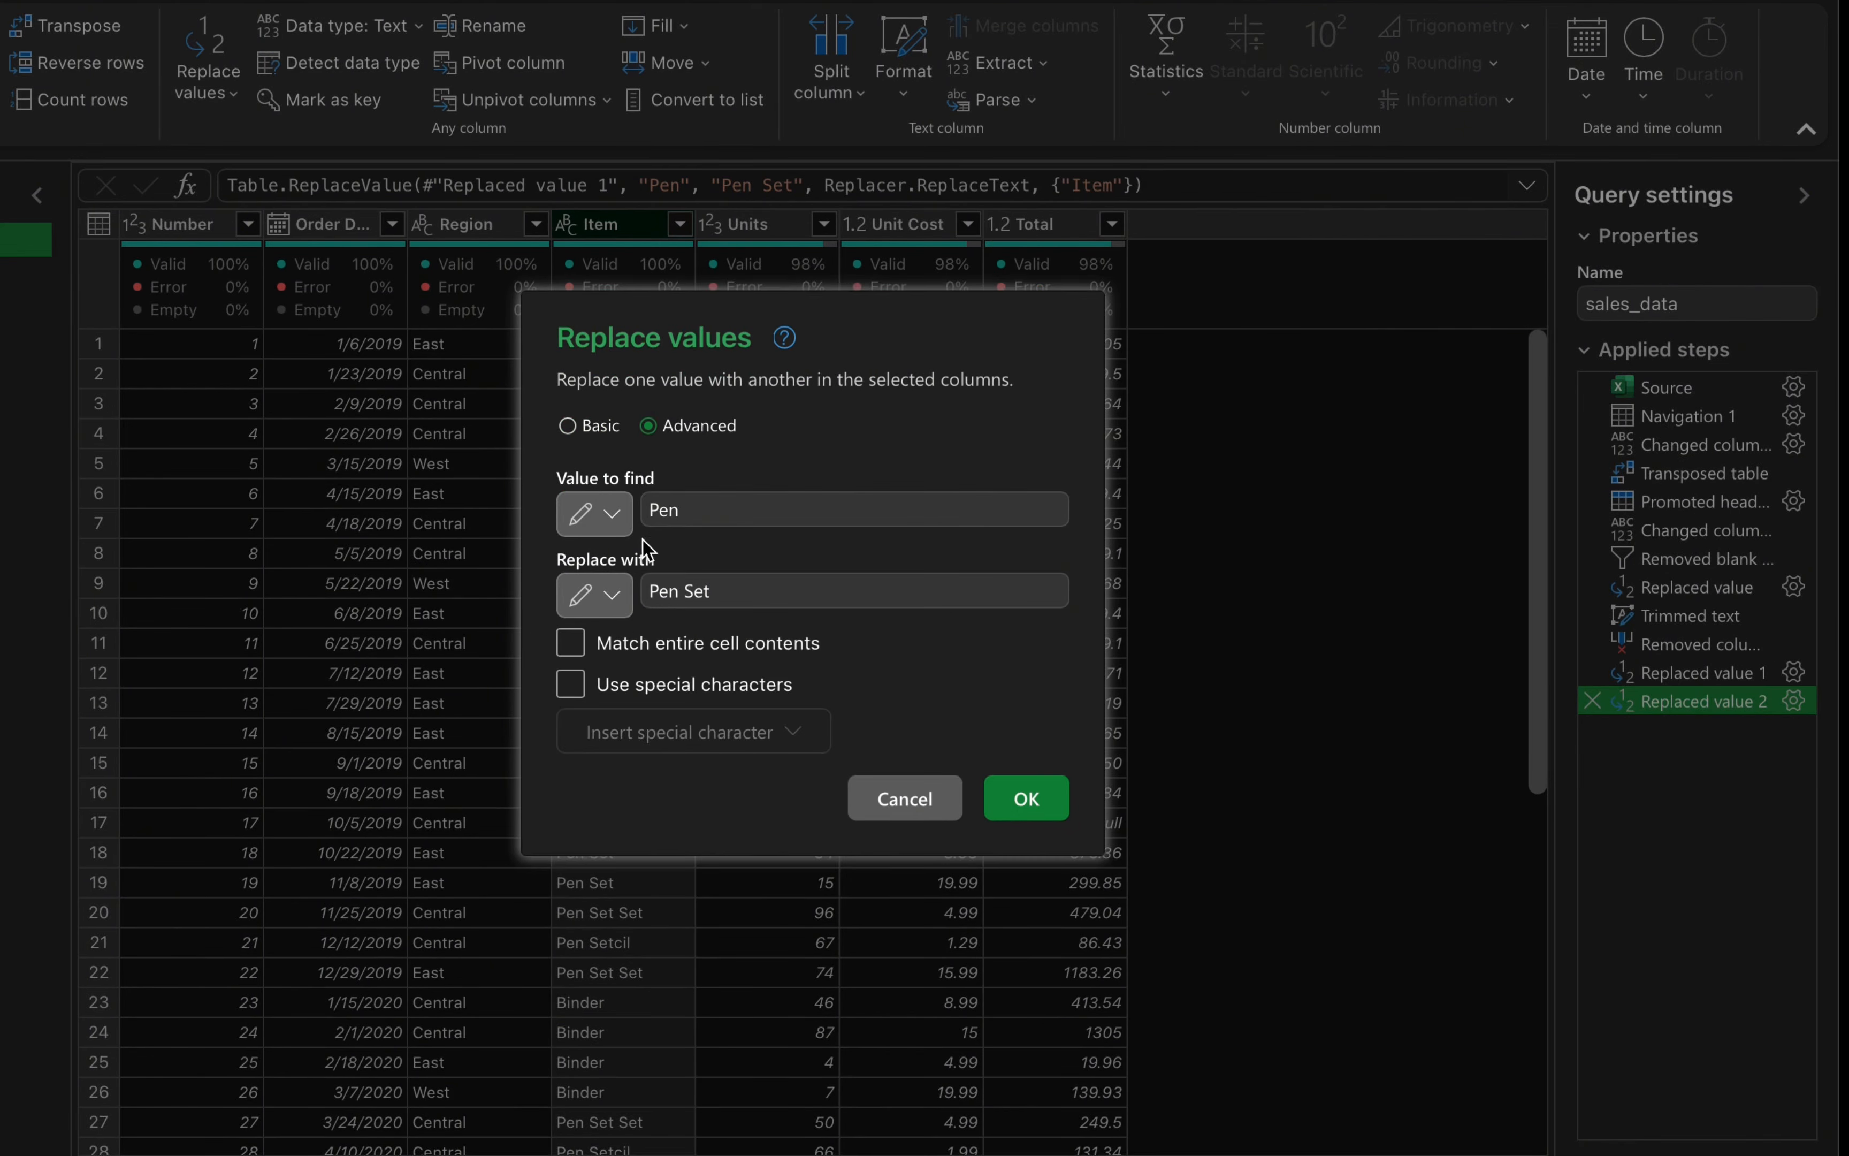
pyautogui.click(571, 644)
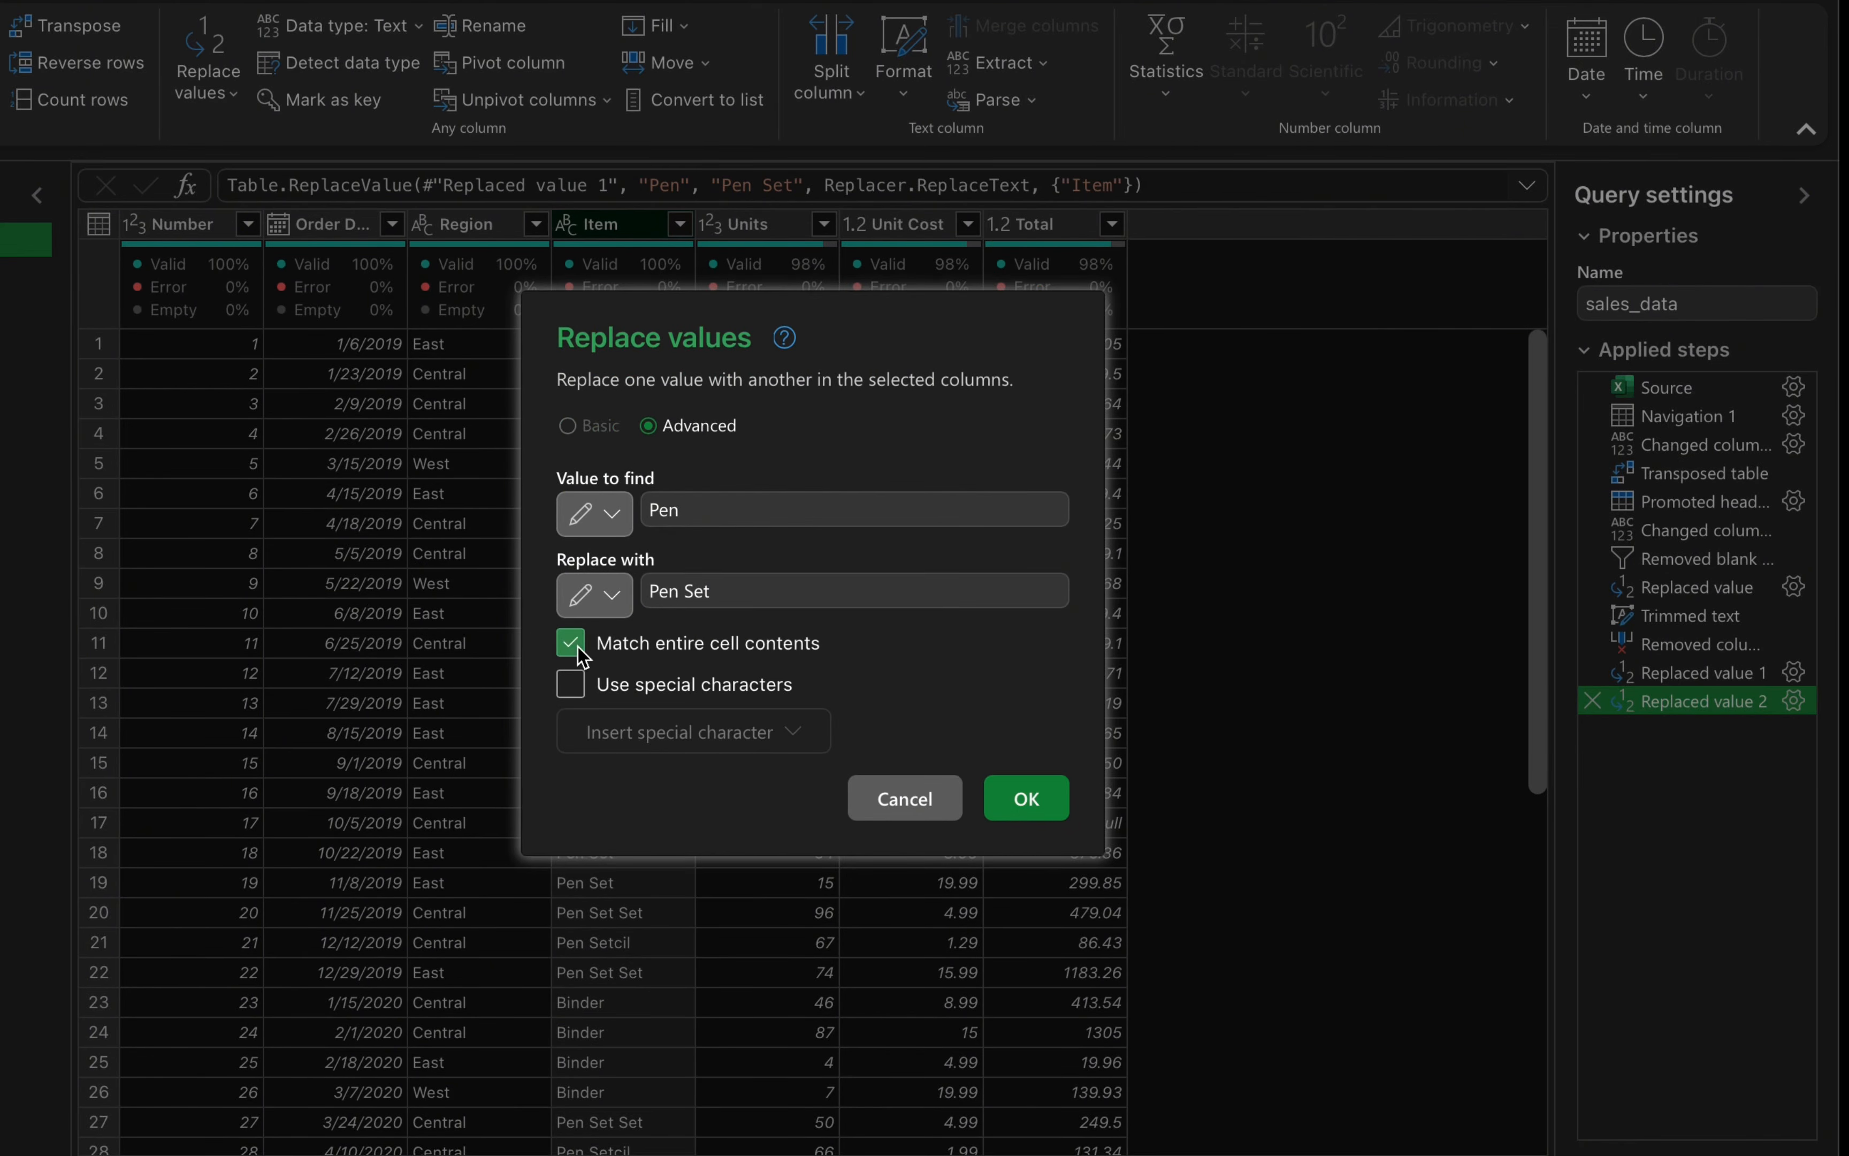
pyautogui.click(1027, 800)
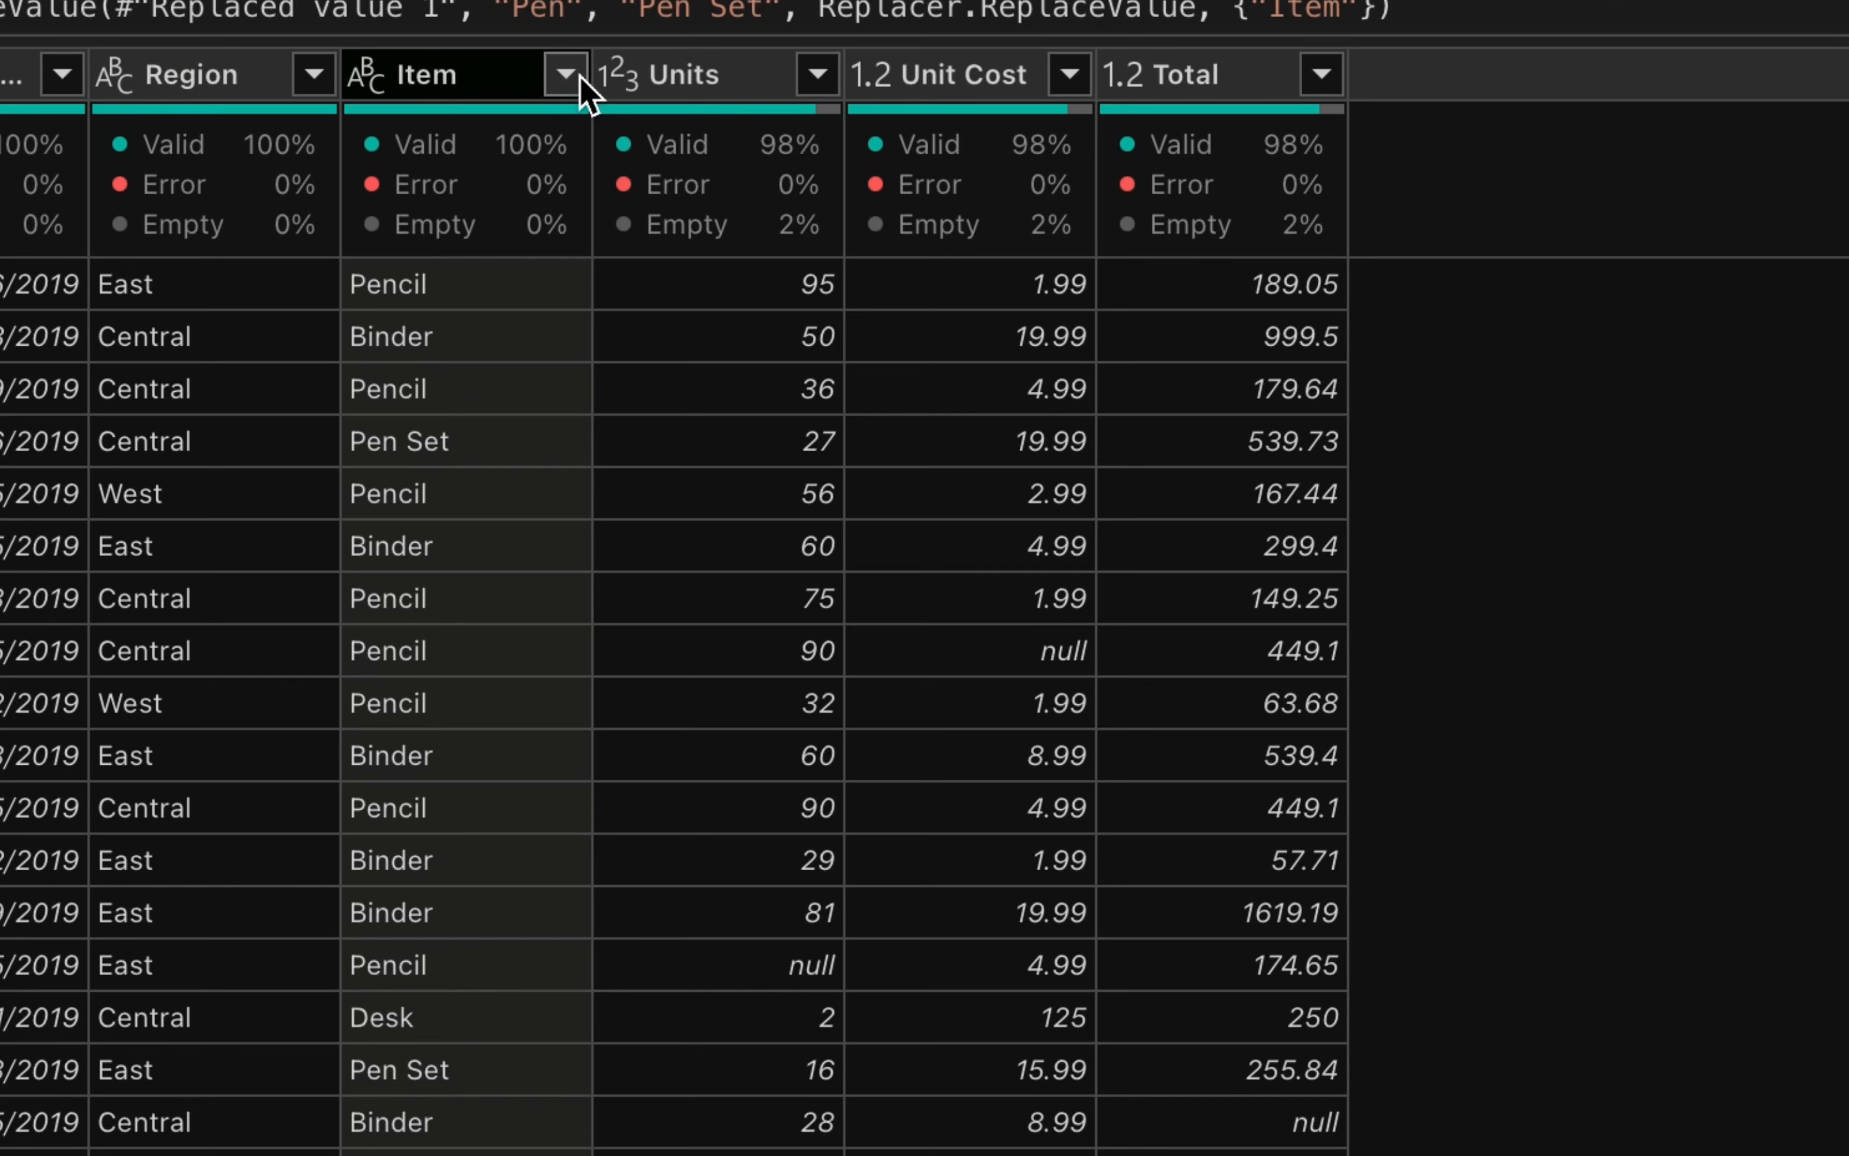
pyautogui.click(684, 225)
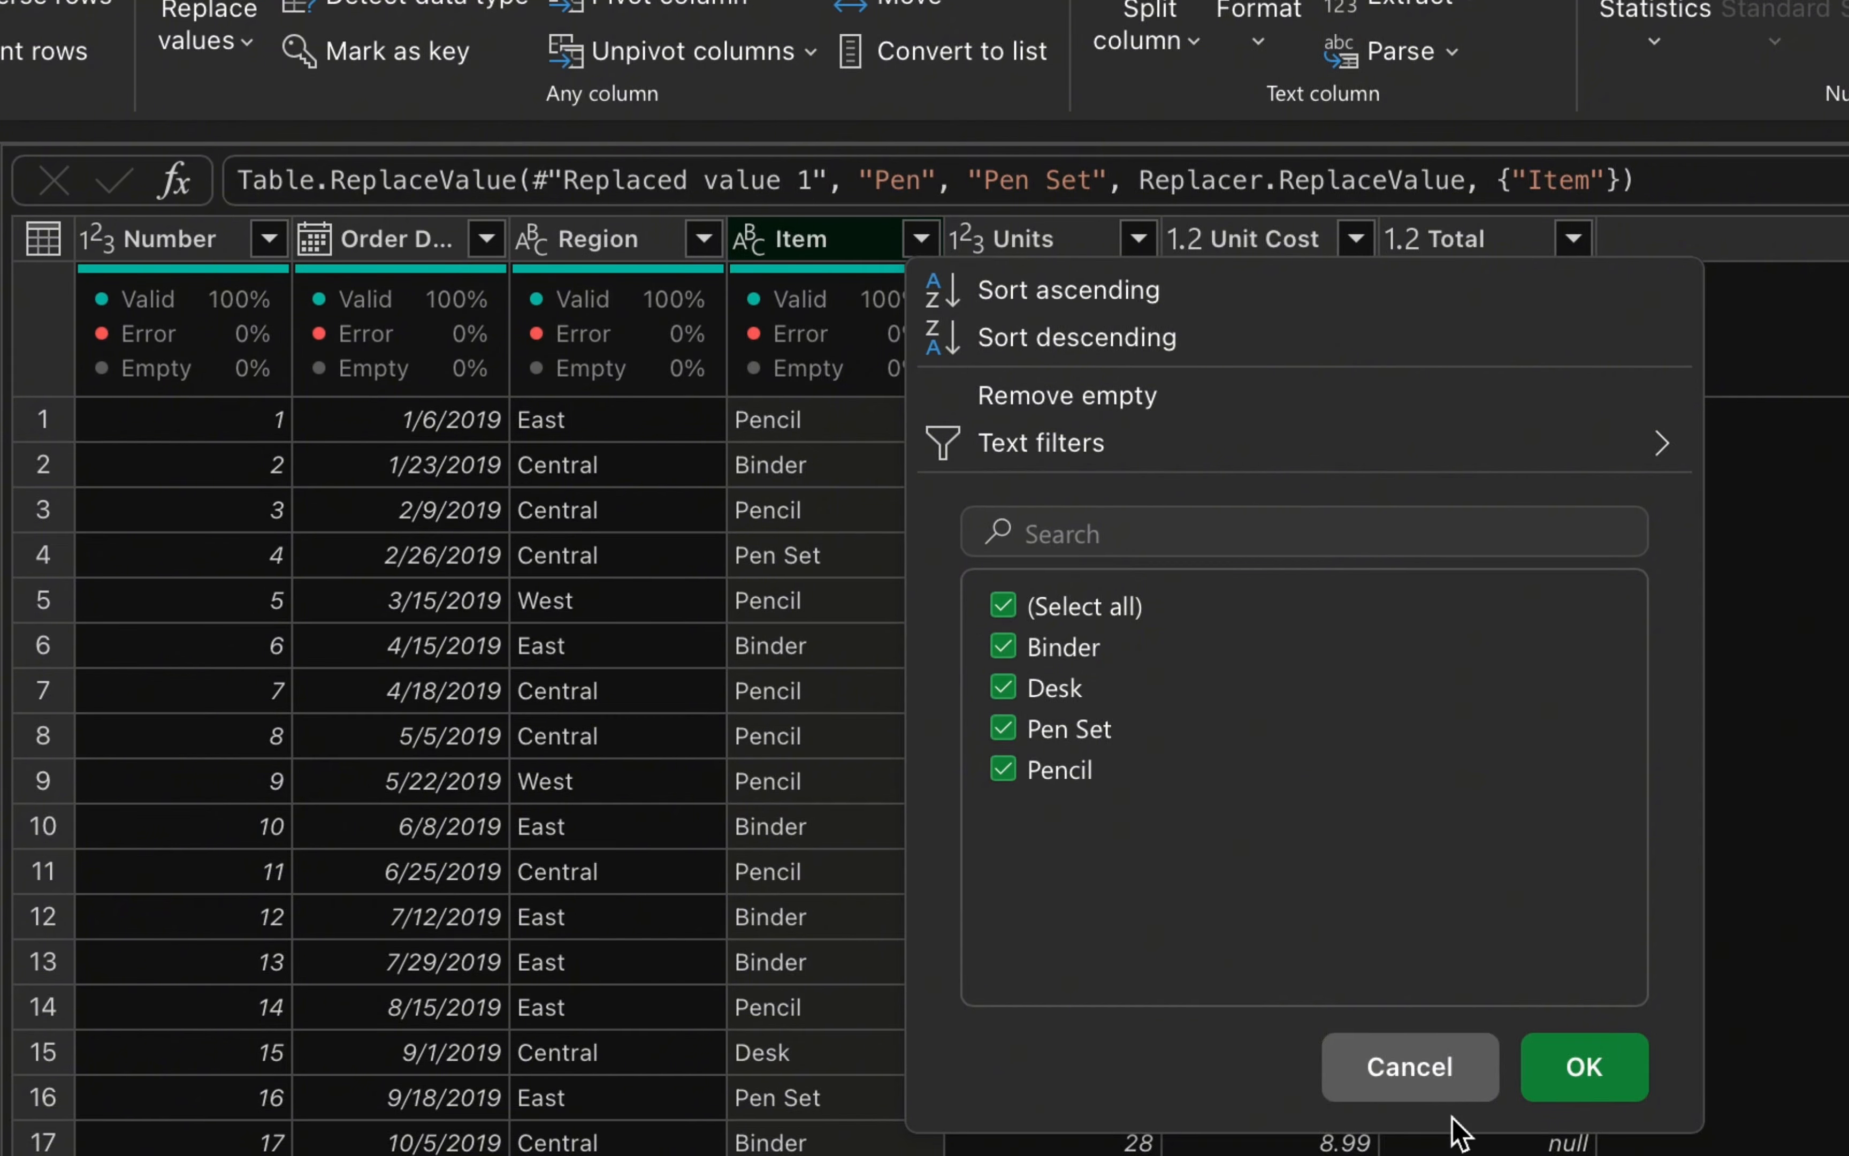
pyautogui.click(1410, 1067)
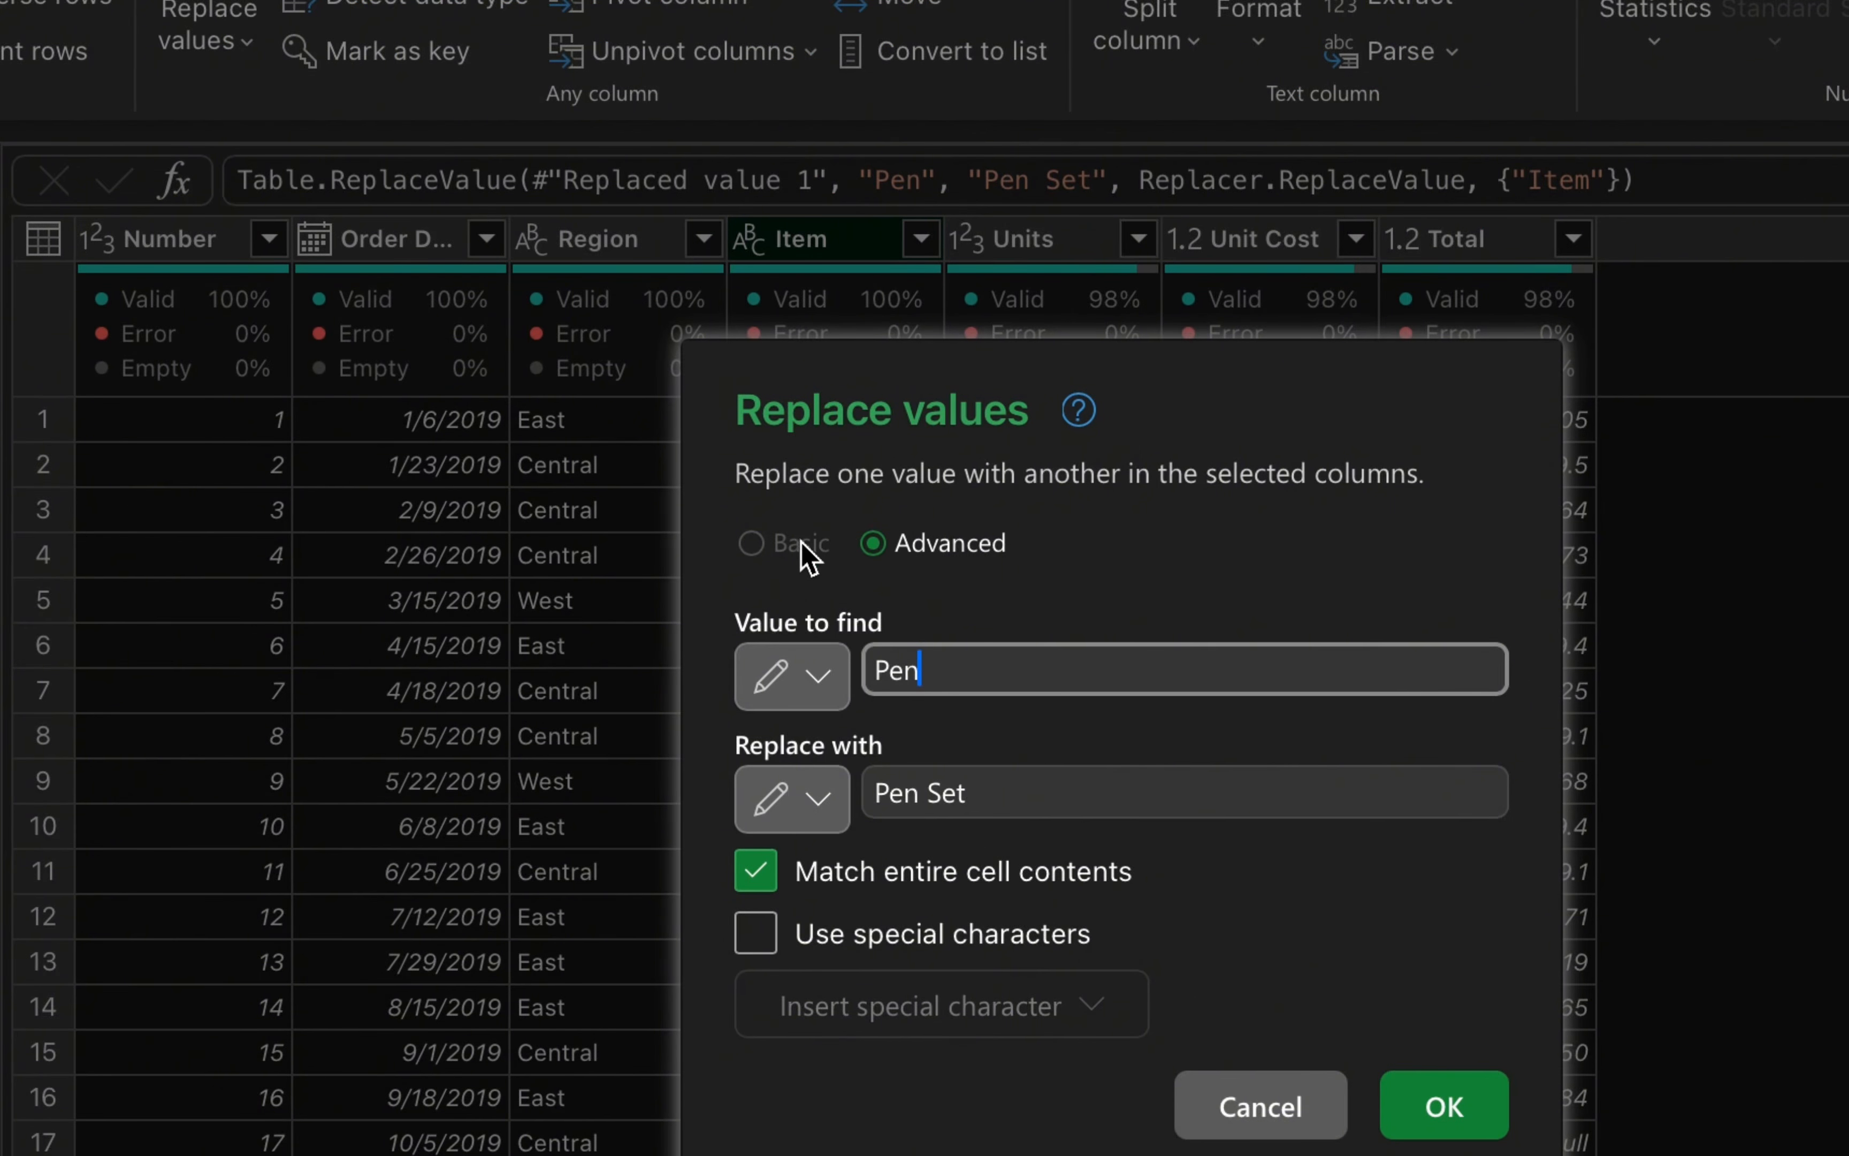
# - Turn off whole-cell matching in the "Pen" to "Pen Set" replacement and apply it with the basic options
pyautogui.click(753, 552)
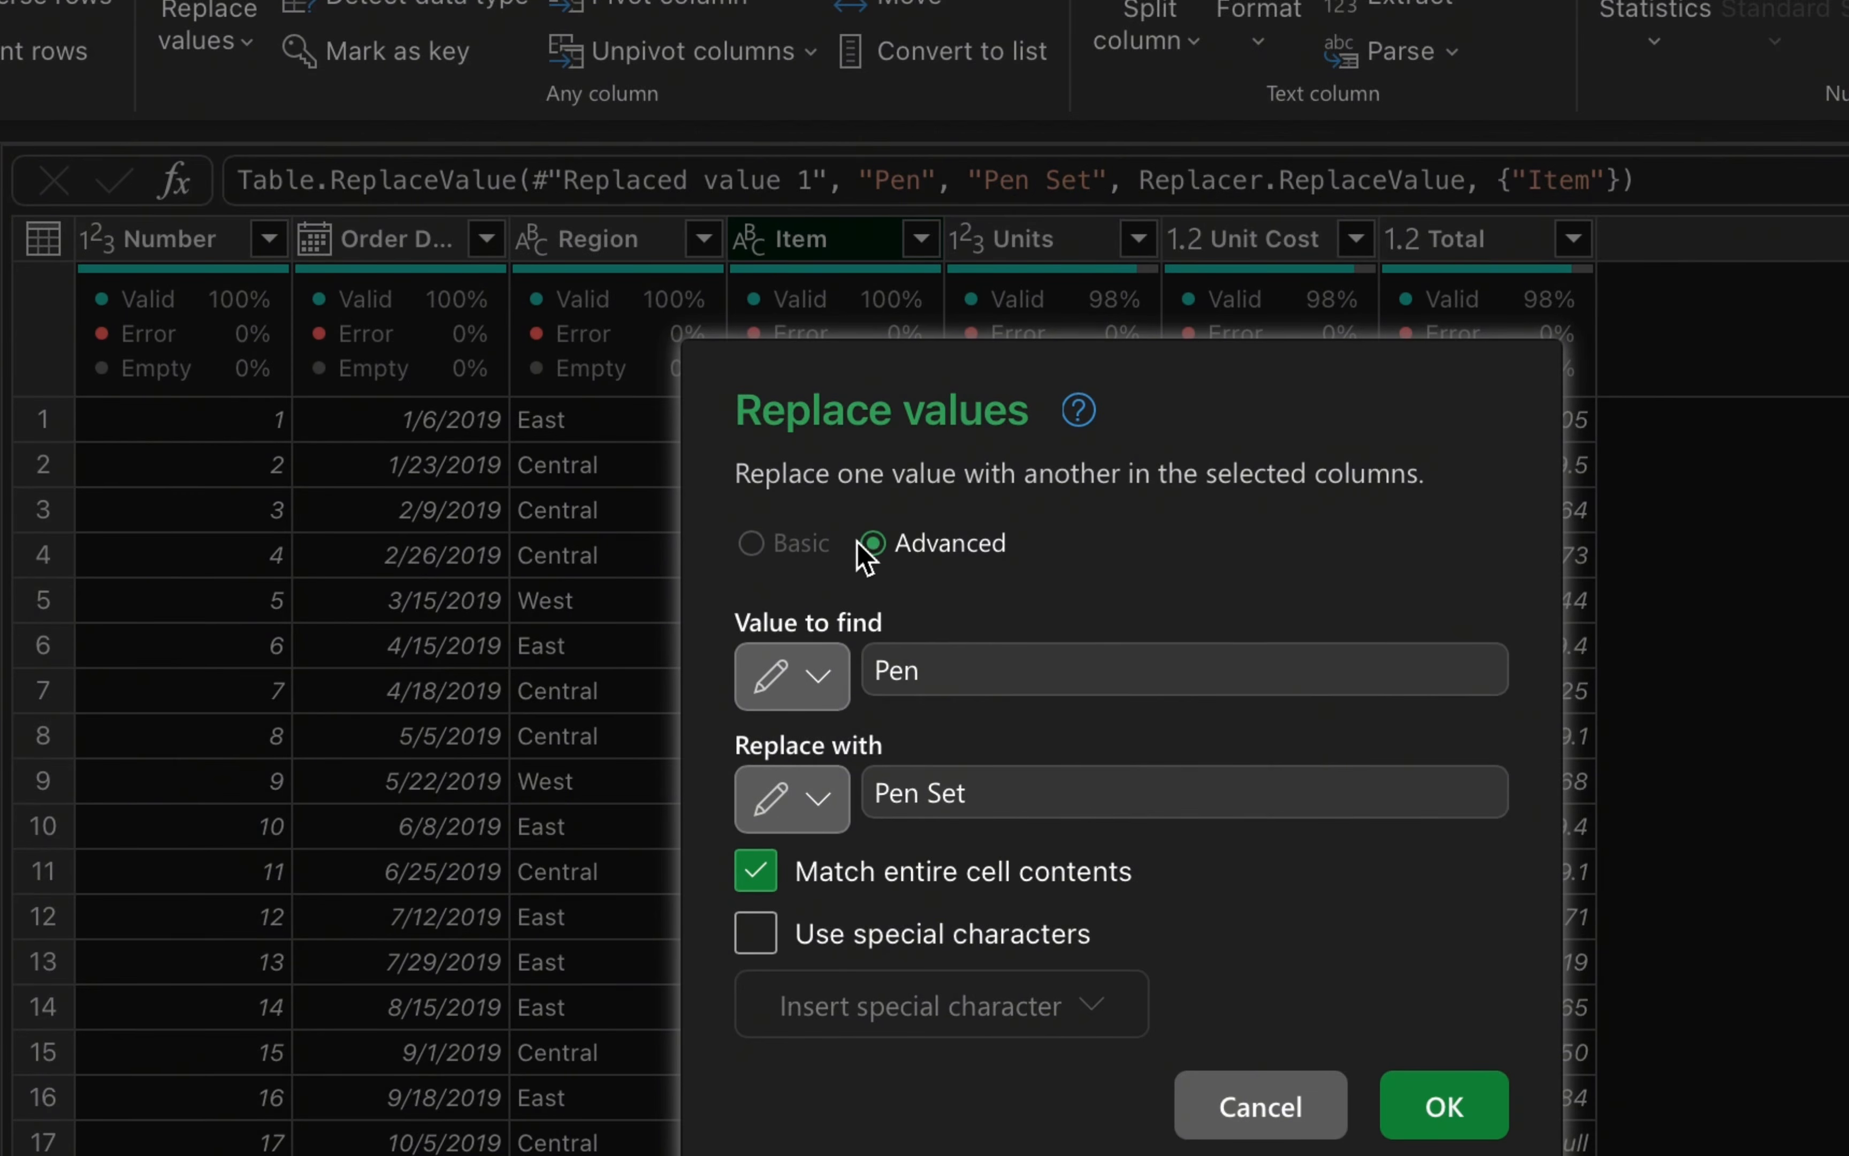
pyautogui.click(756, 871)
pyautogui.click(753, 545)
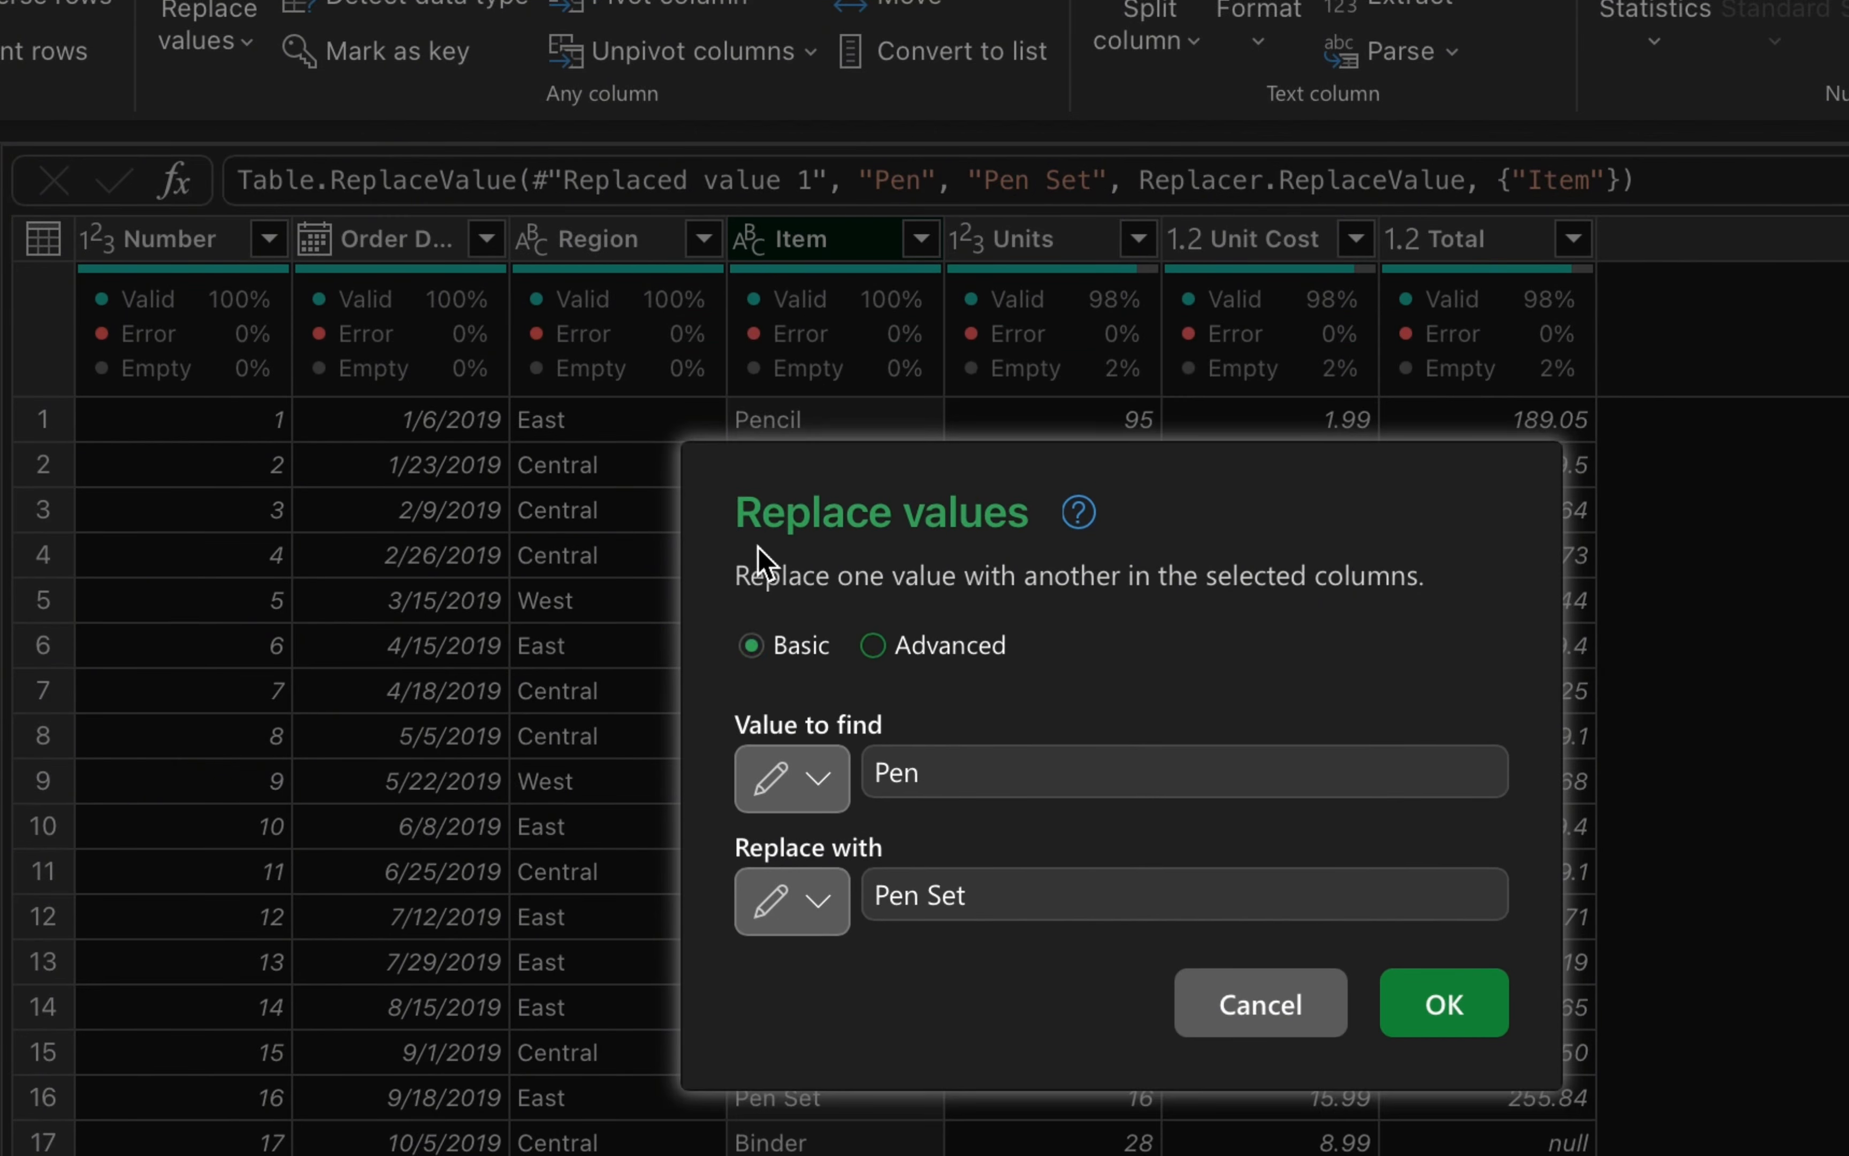
pyautogui.click(1455, 1023)
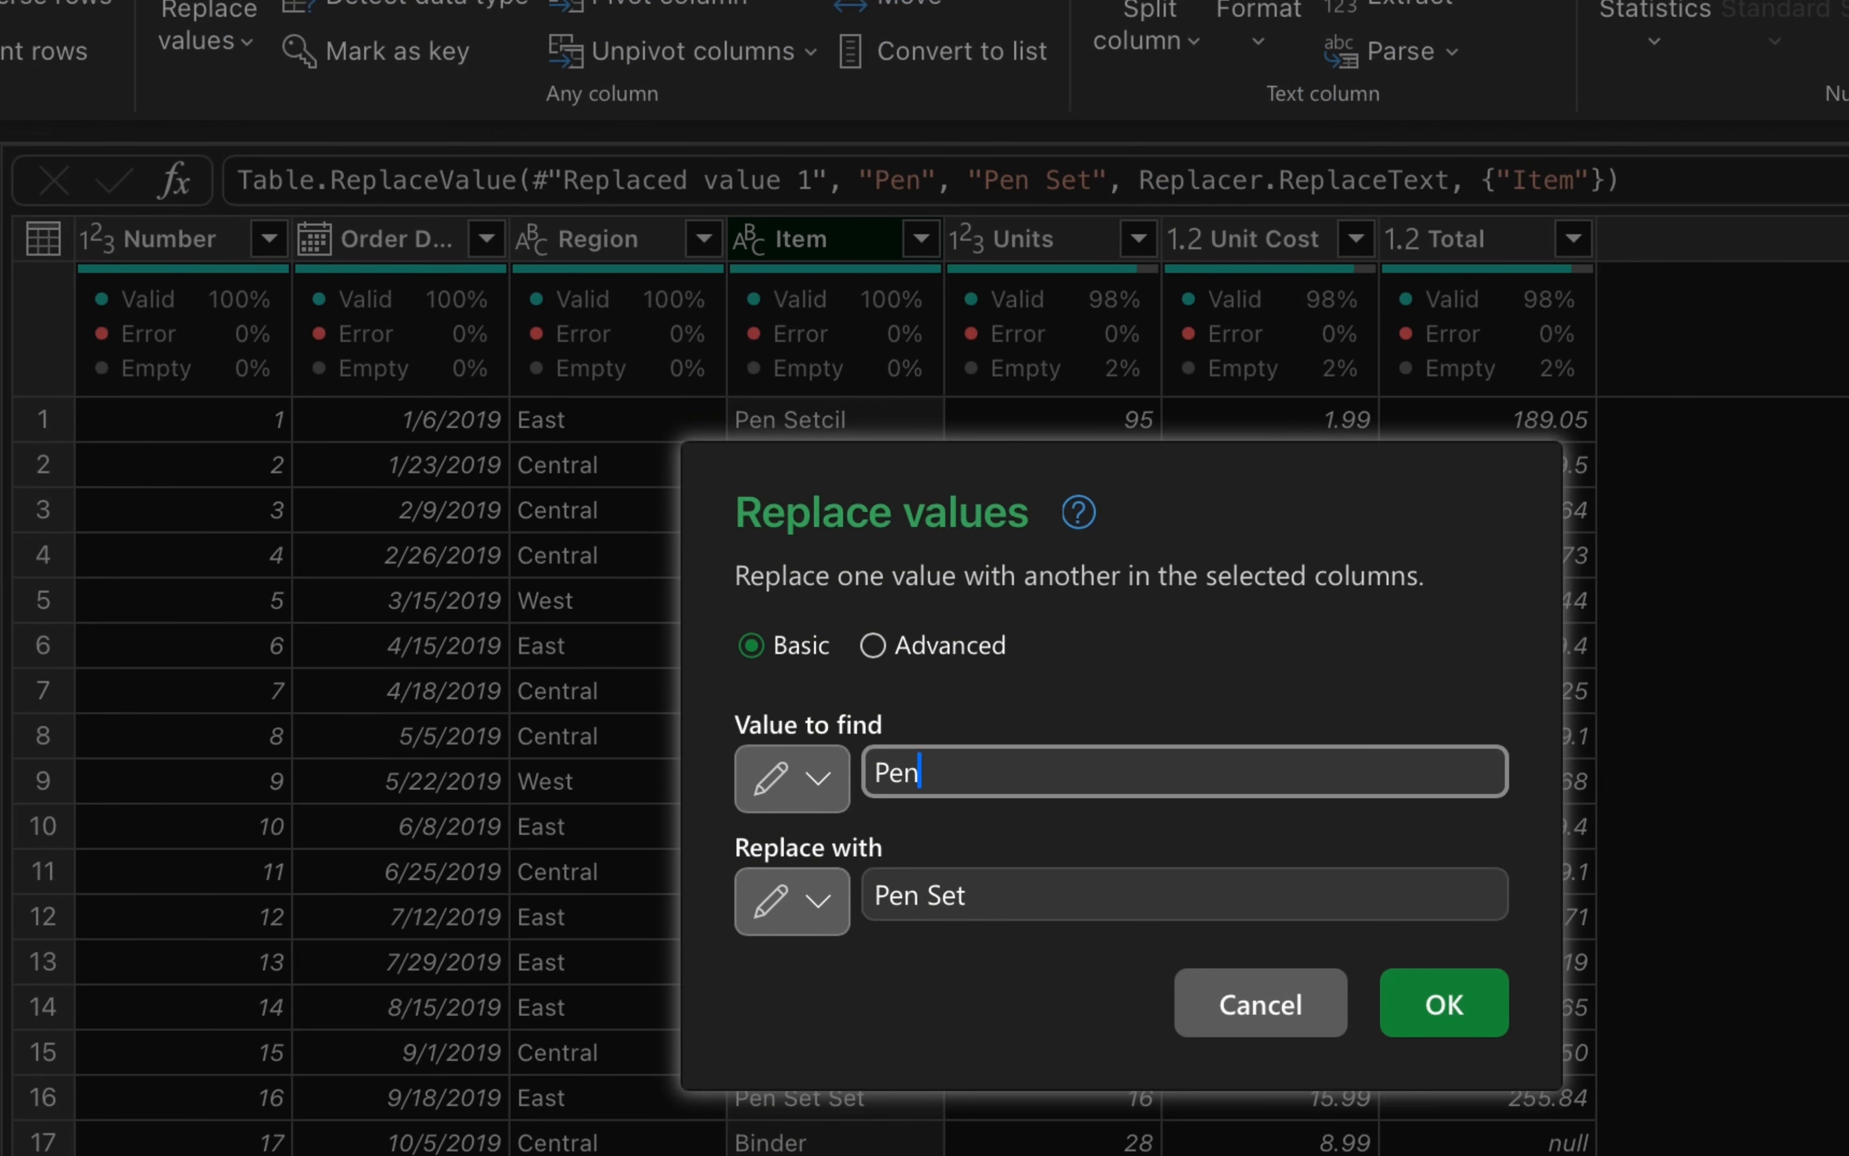
# - Reapply the "Pen" to "Pen Set" replacement with the advanced option Match entire cell contents and check the Item column's rows
pyautogui.click(870, 651)
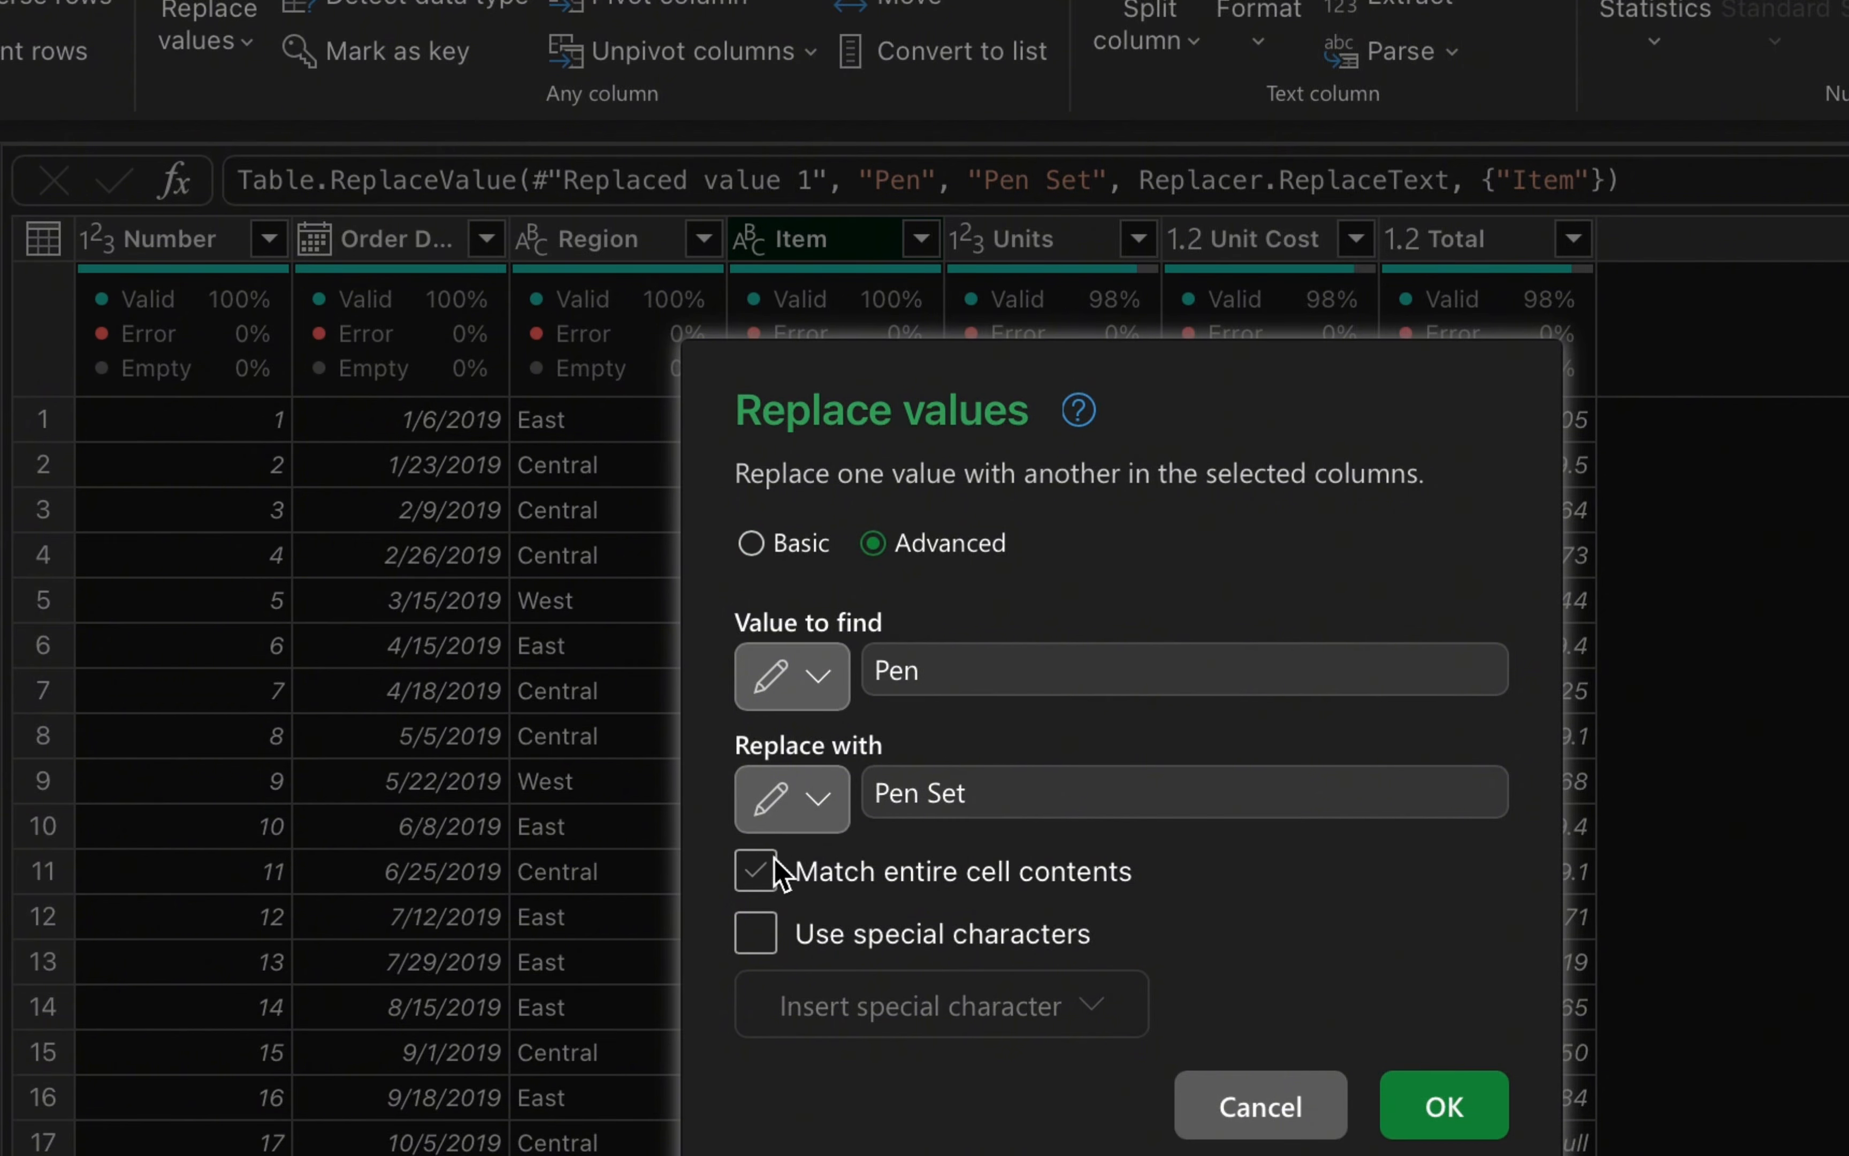
pyautogui.click(758, 880)
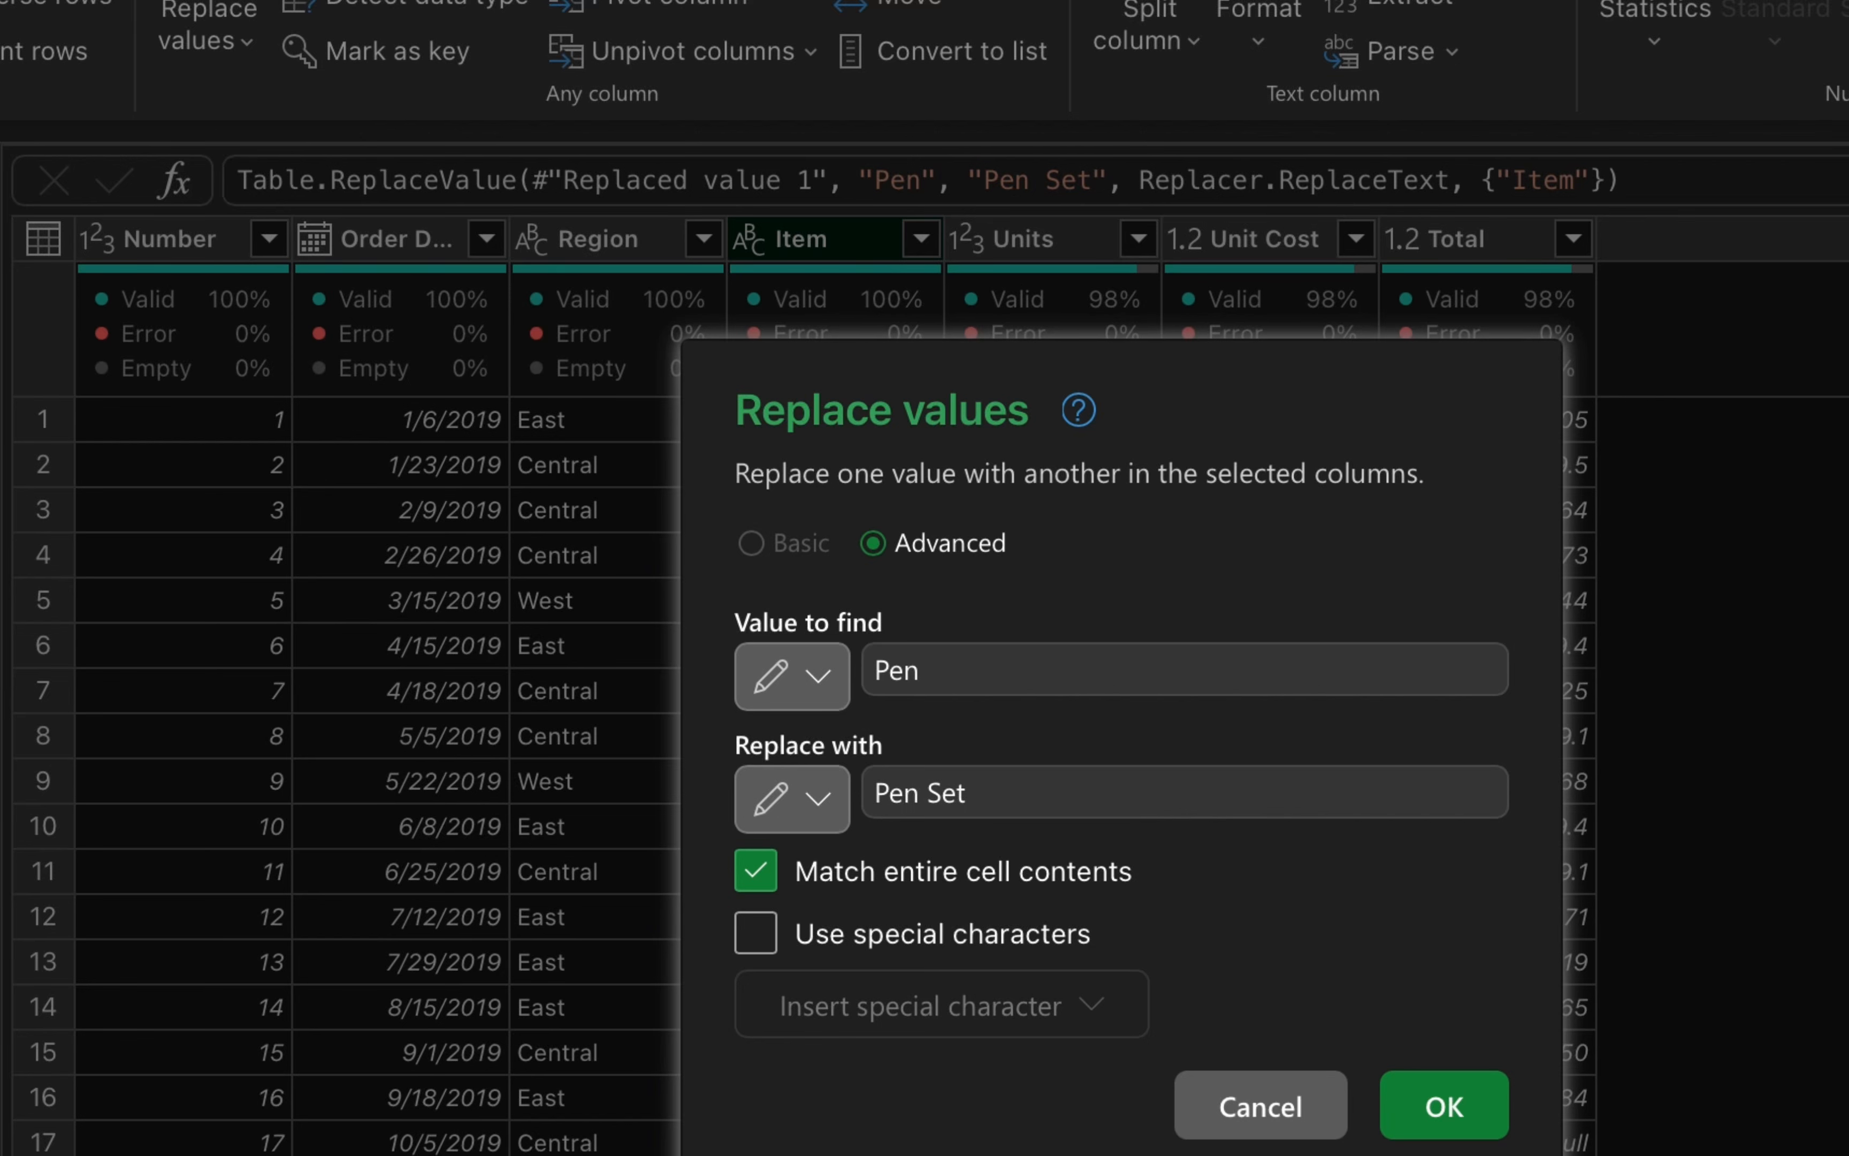
pyautogui.click(1443, 1120)
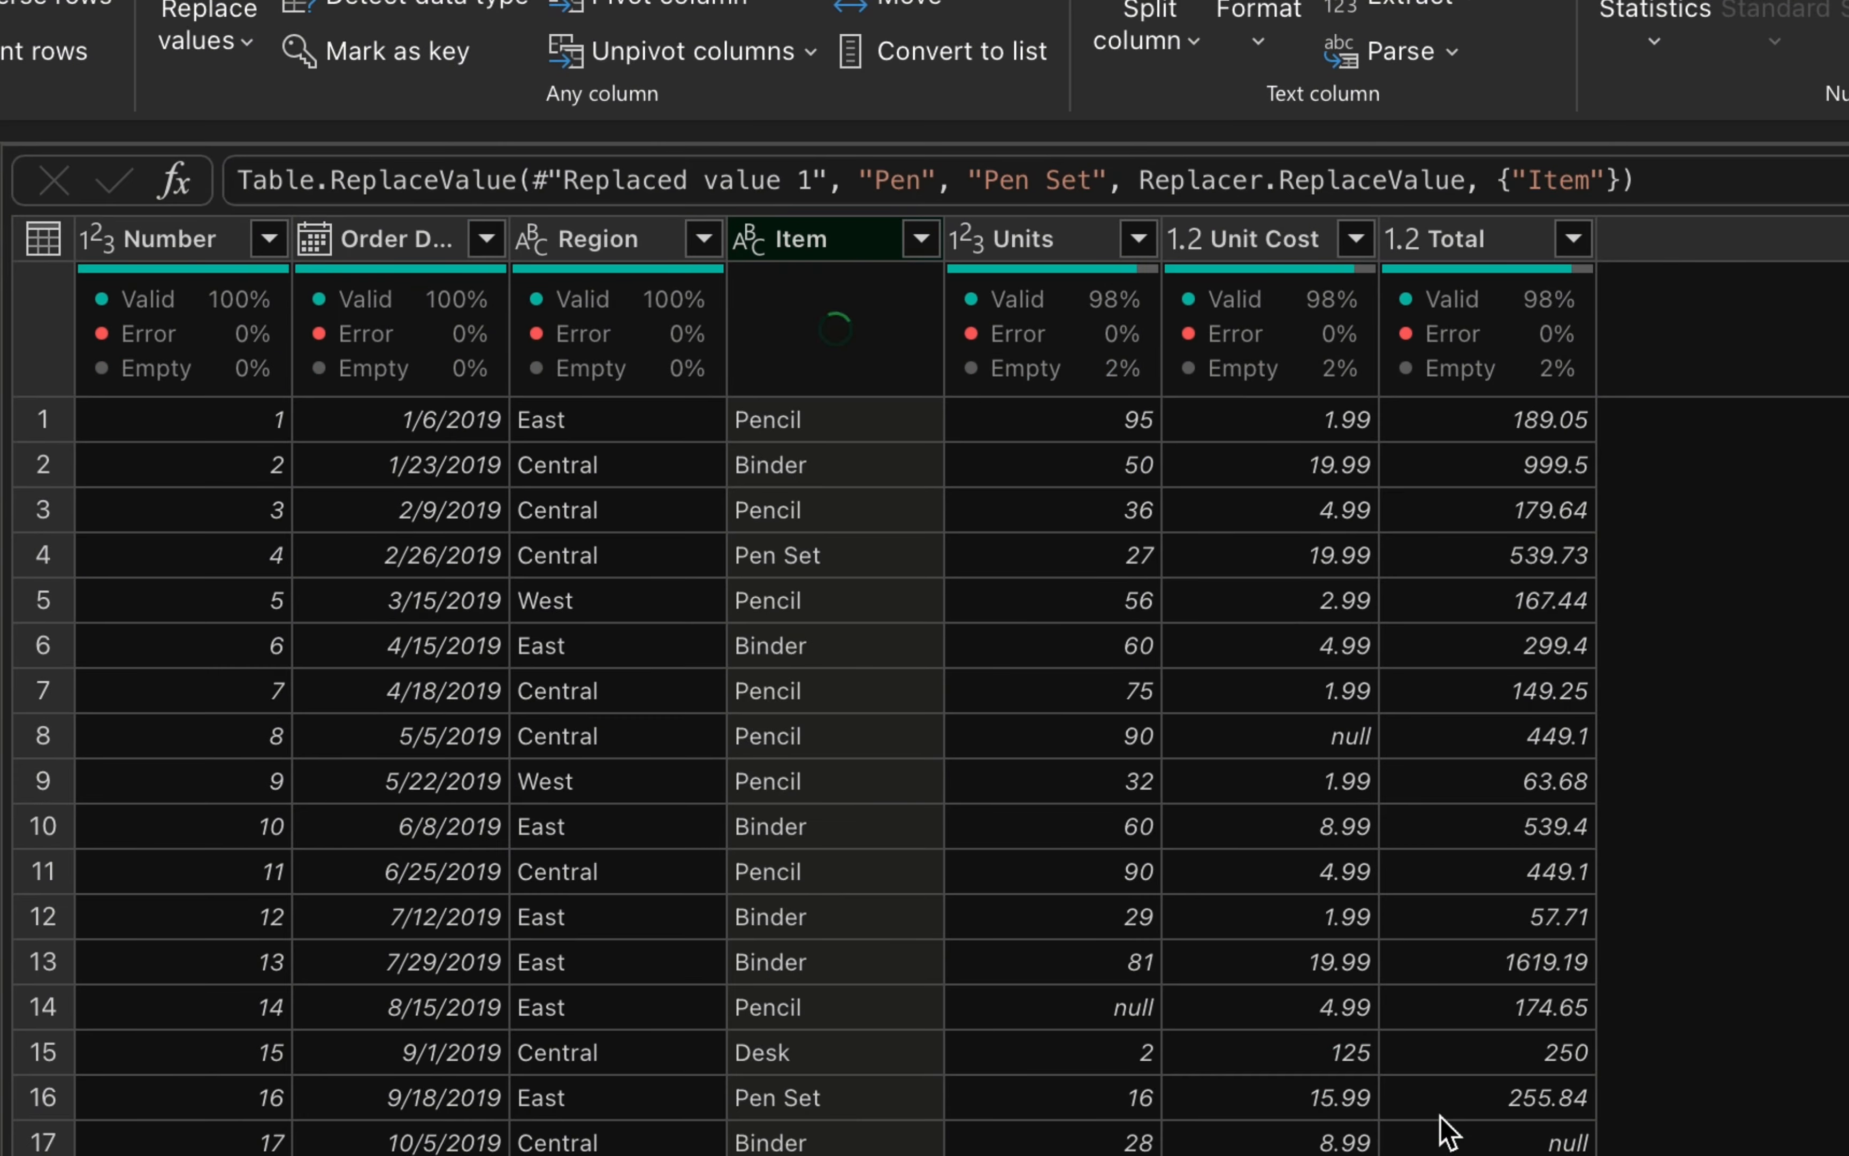
pyautogui.scroll(-5, 1148, 474)
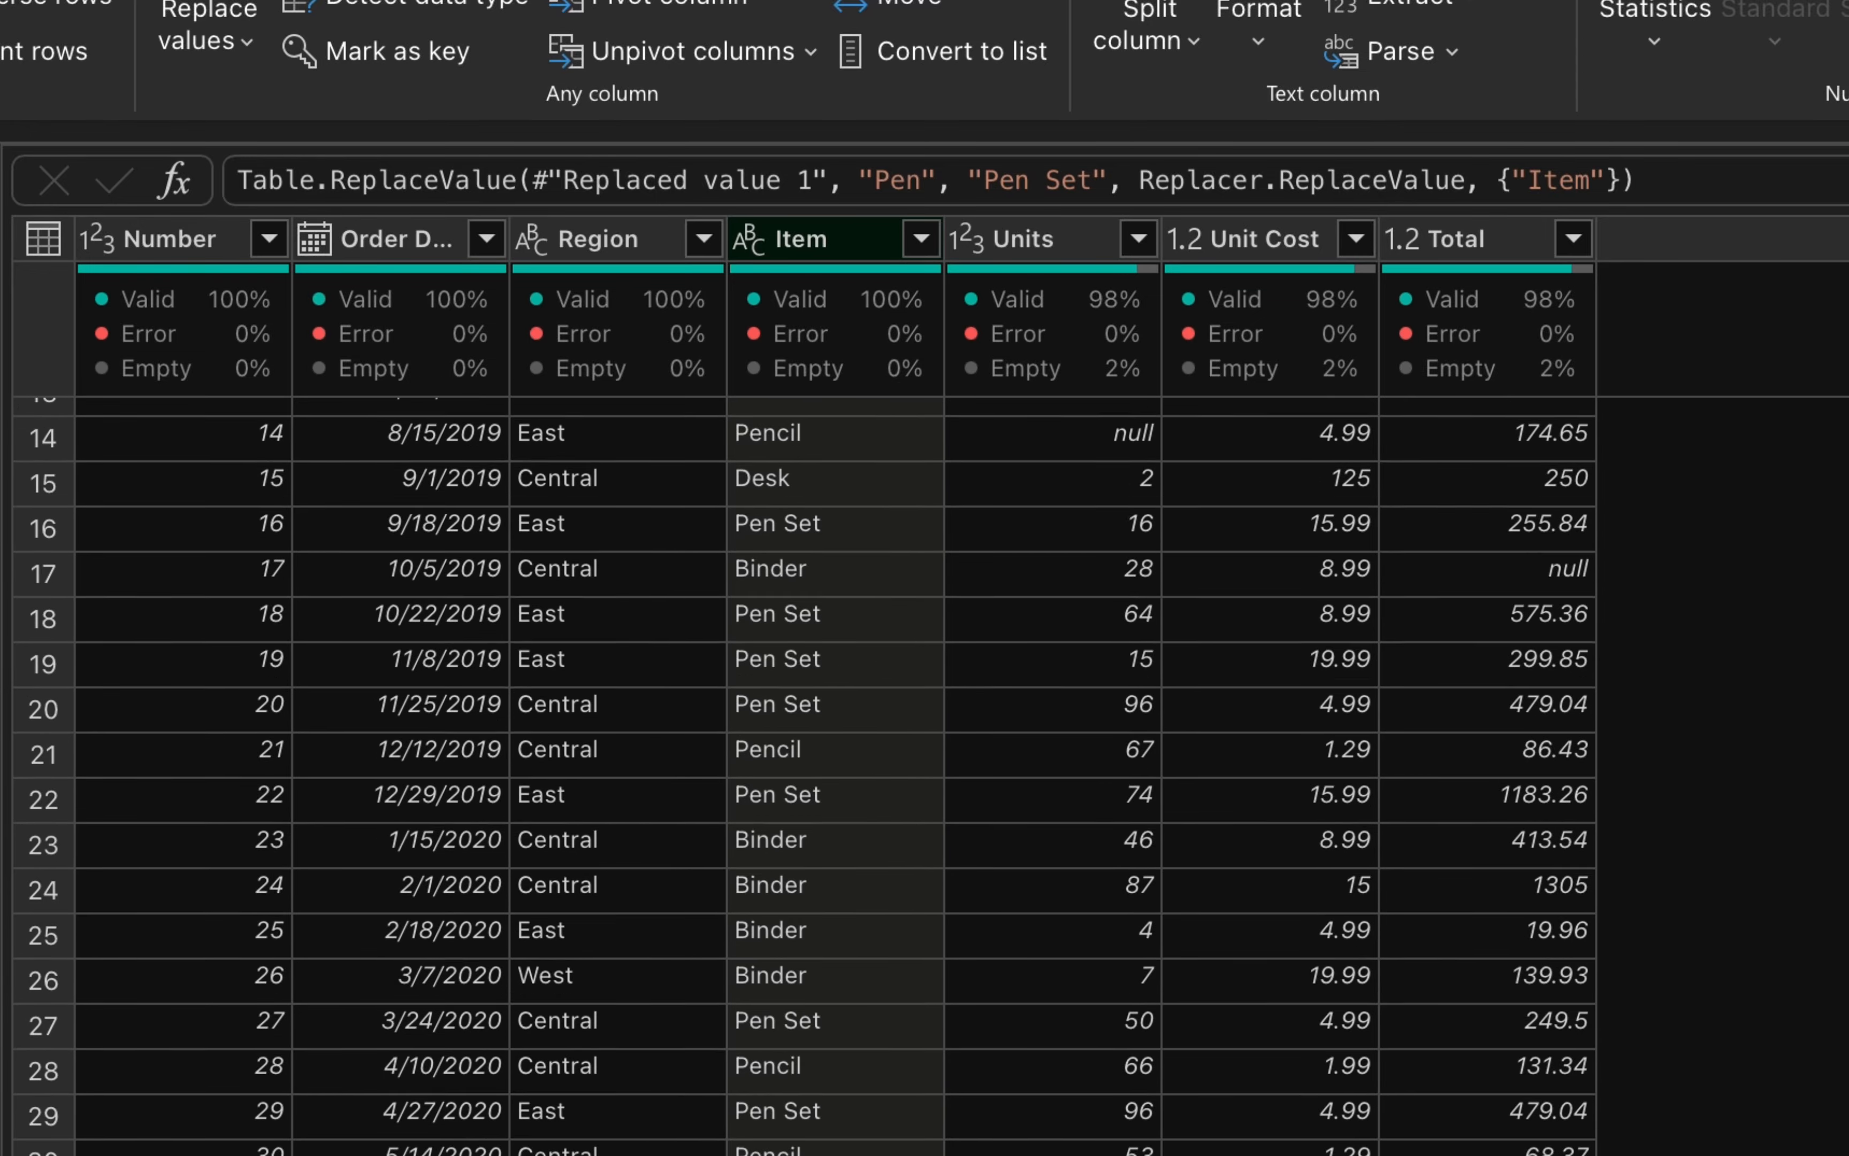
pyautogui.scroll(5, 1149, 475)
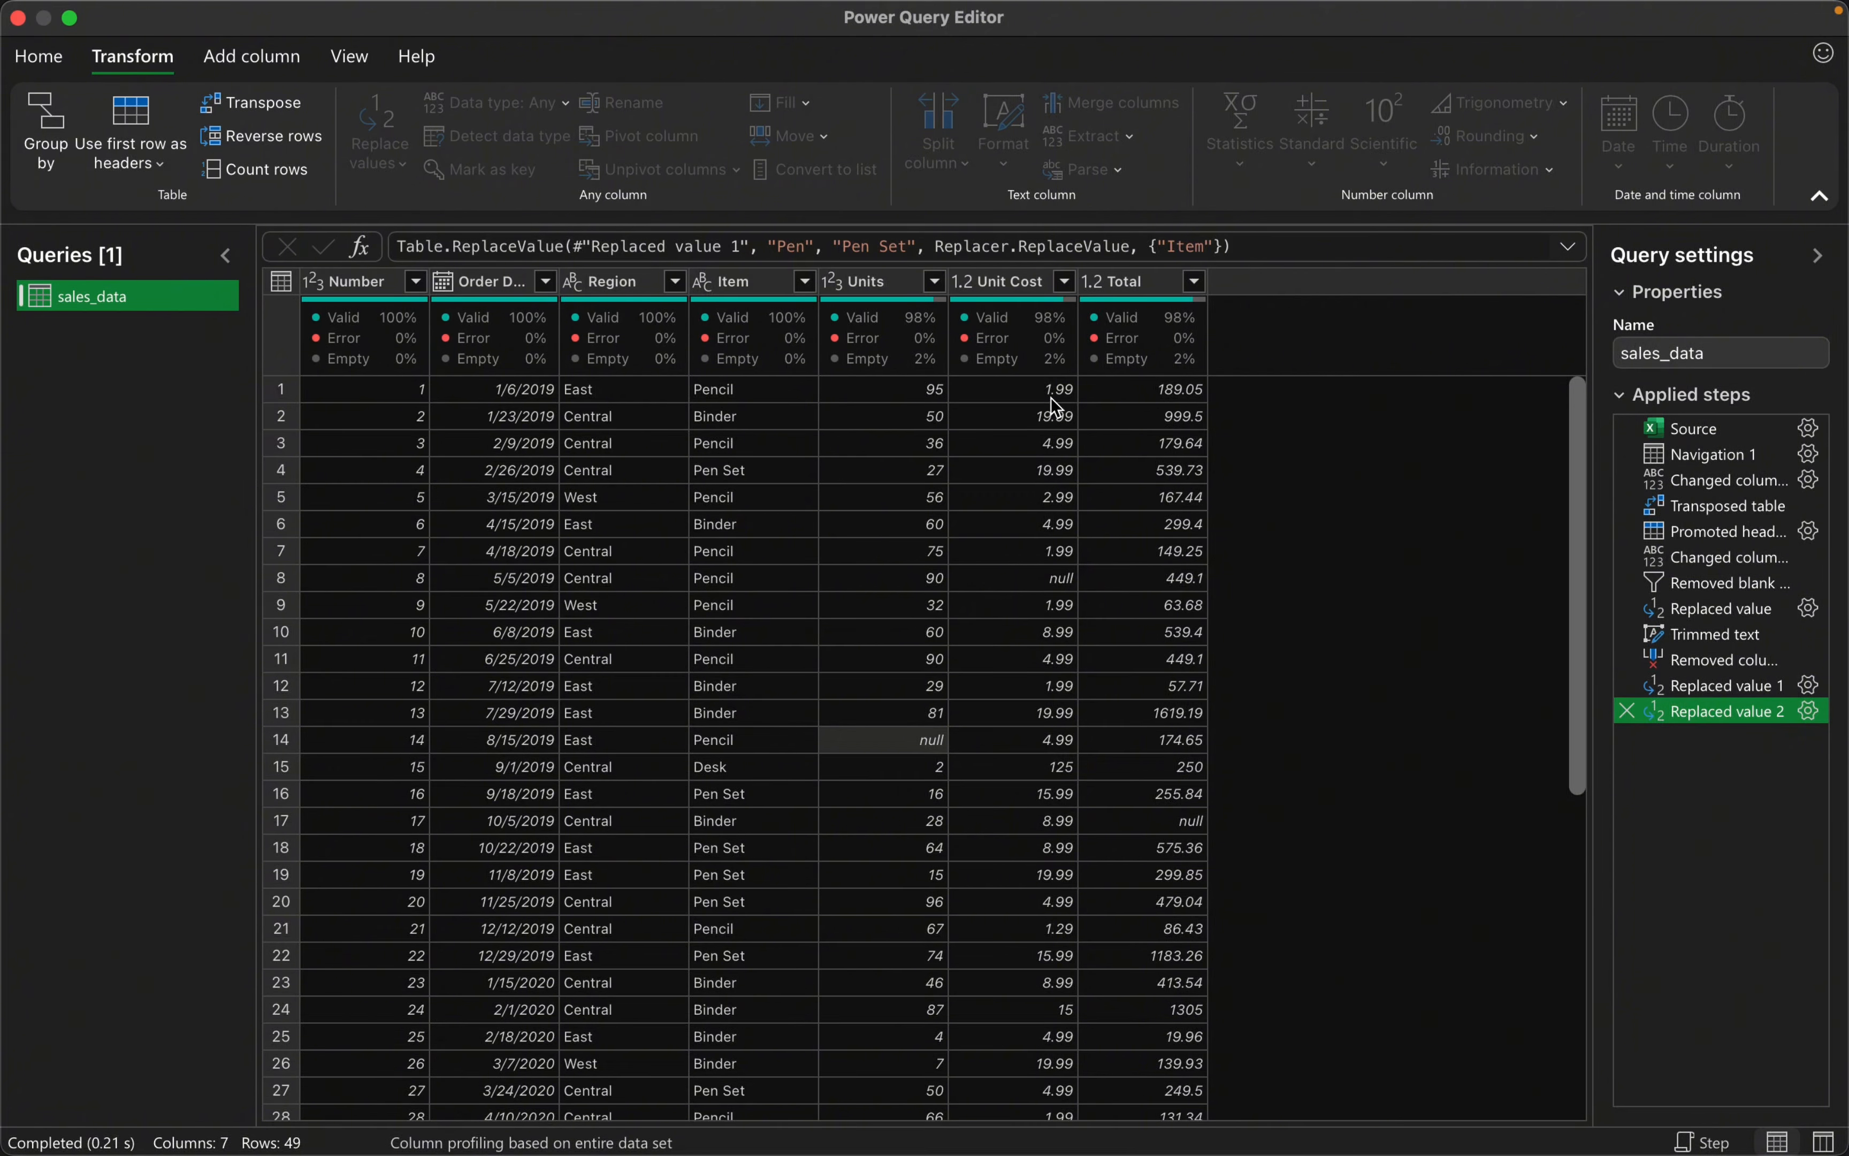
# - Select row 1's Total, switch to Calculator and divide 189.5 by 95 to check the unit cost
pyautogui.click(1187, 388)
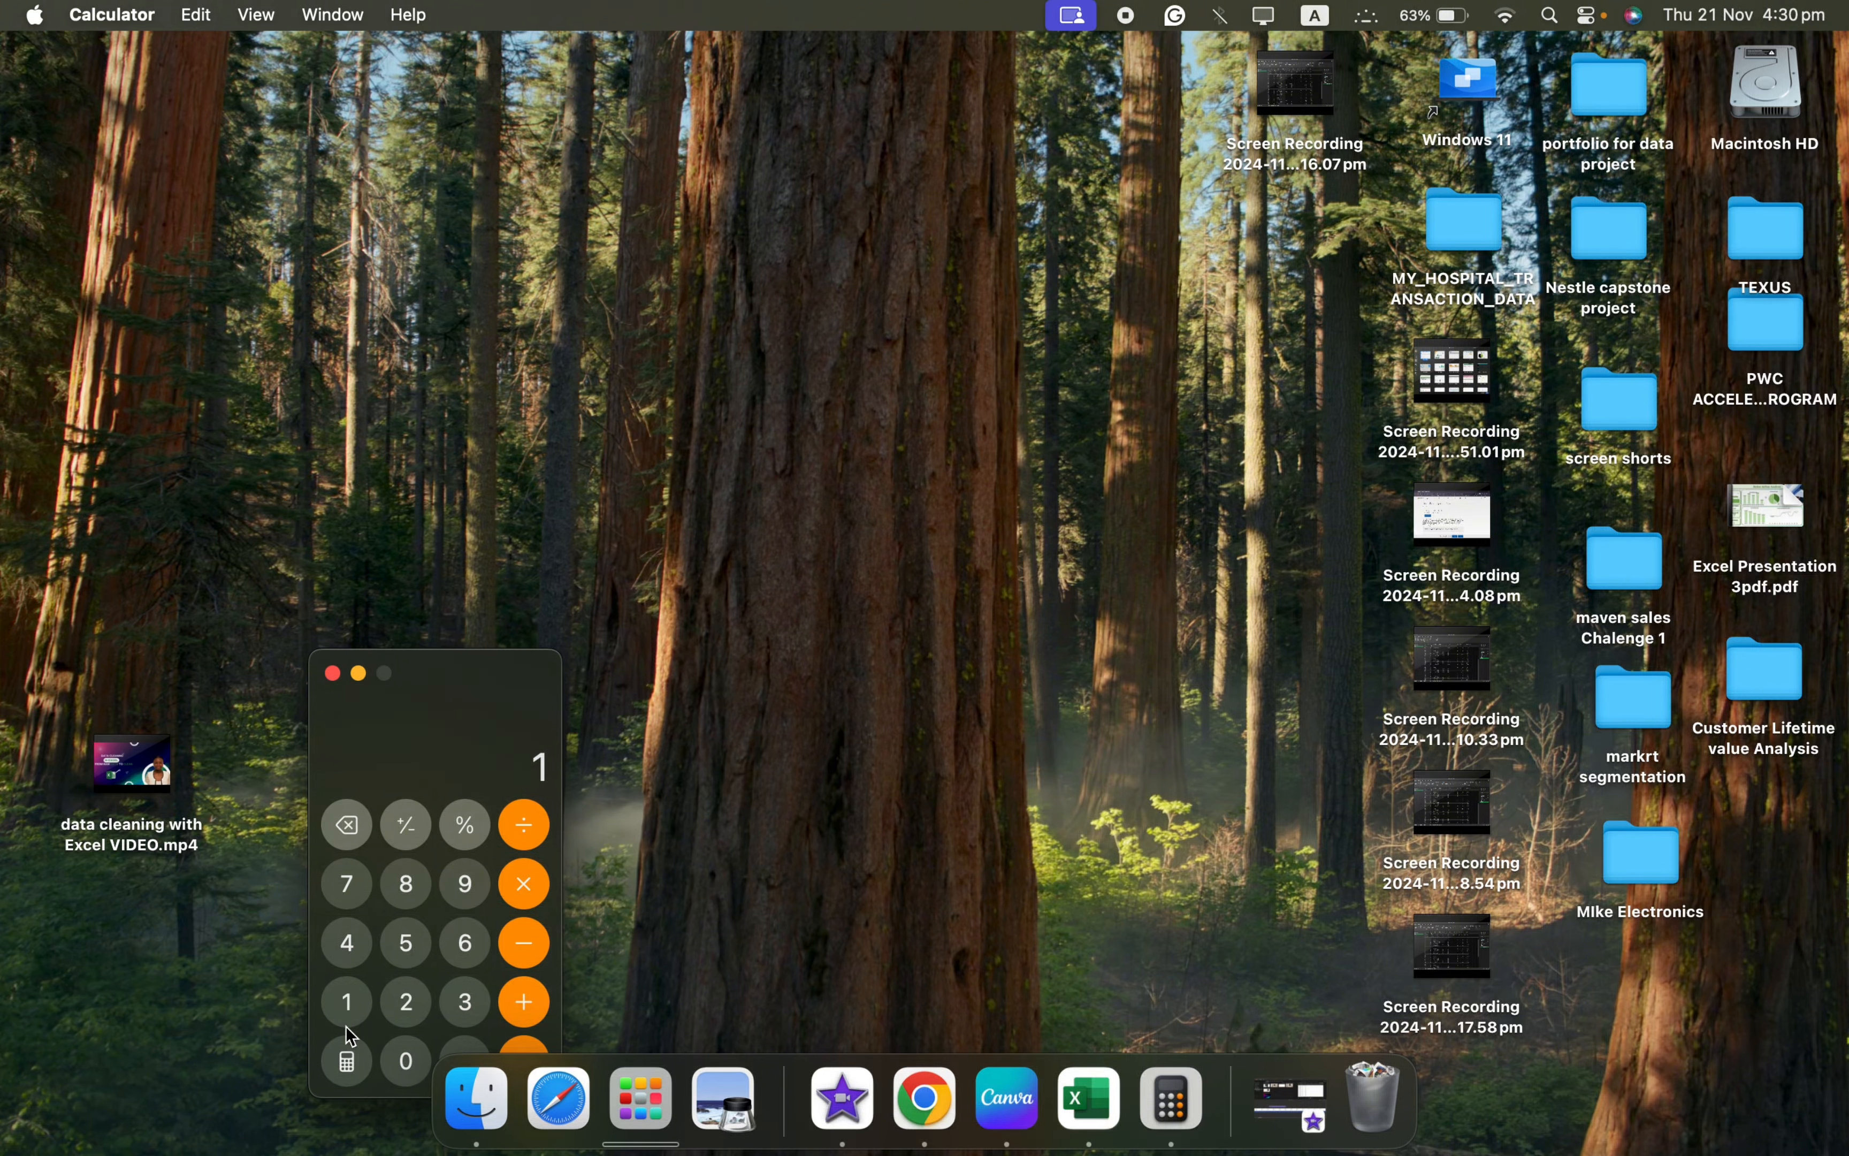
pyautogui.write('89.5')
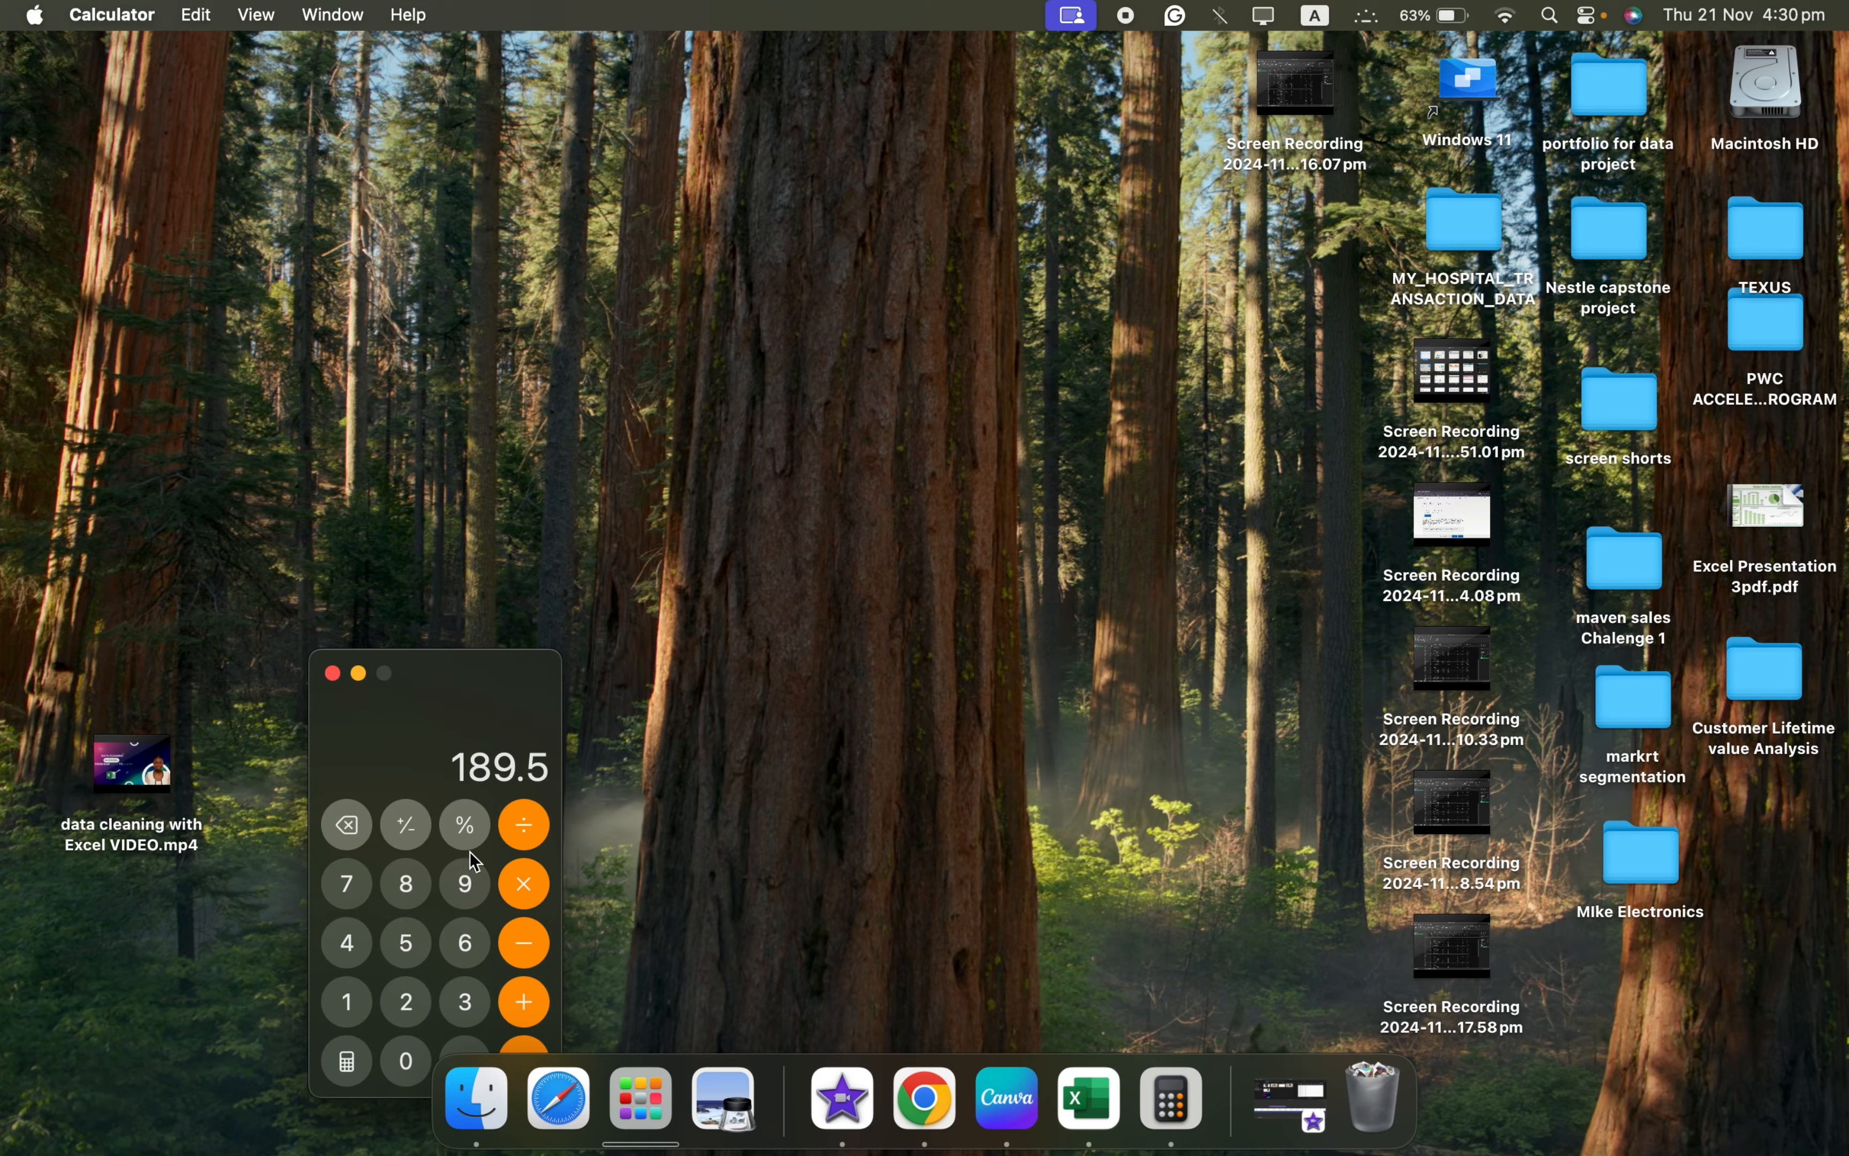
pyautogui.click(527, 822)
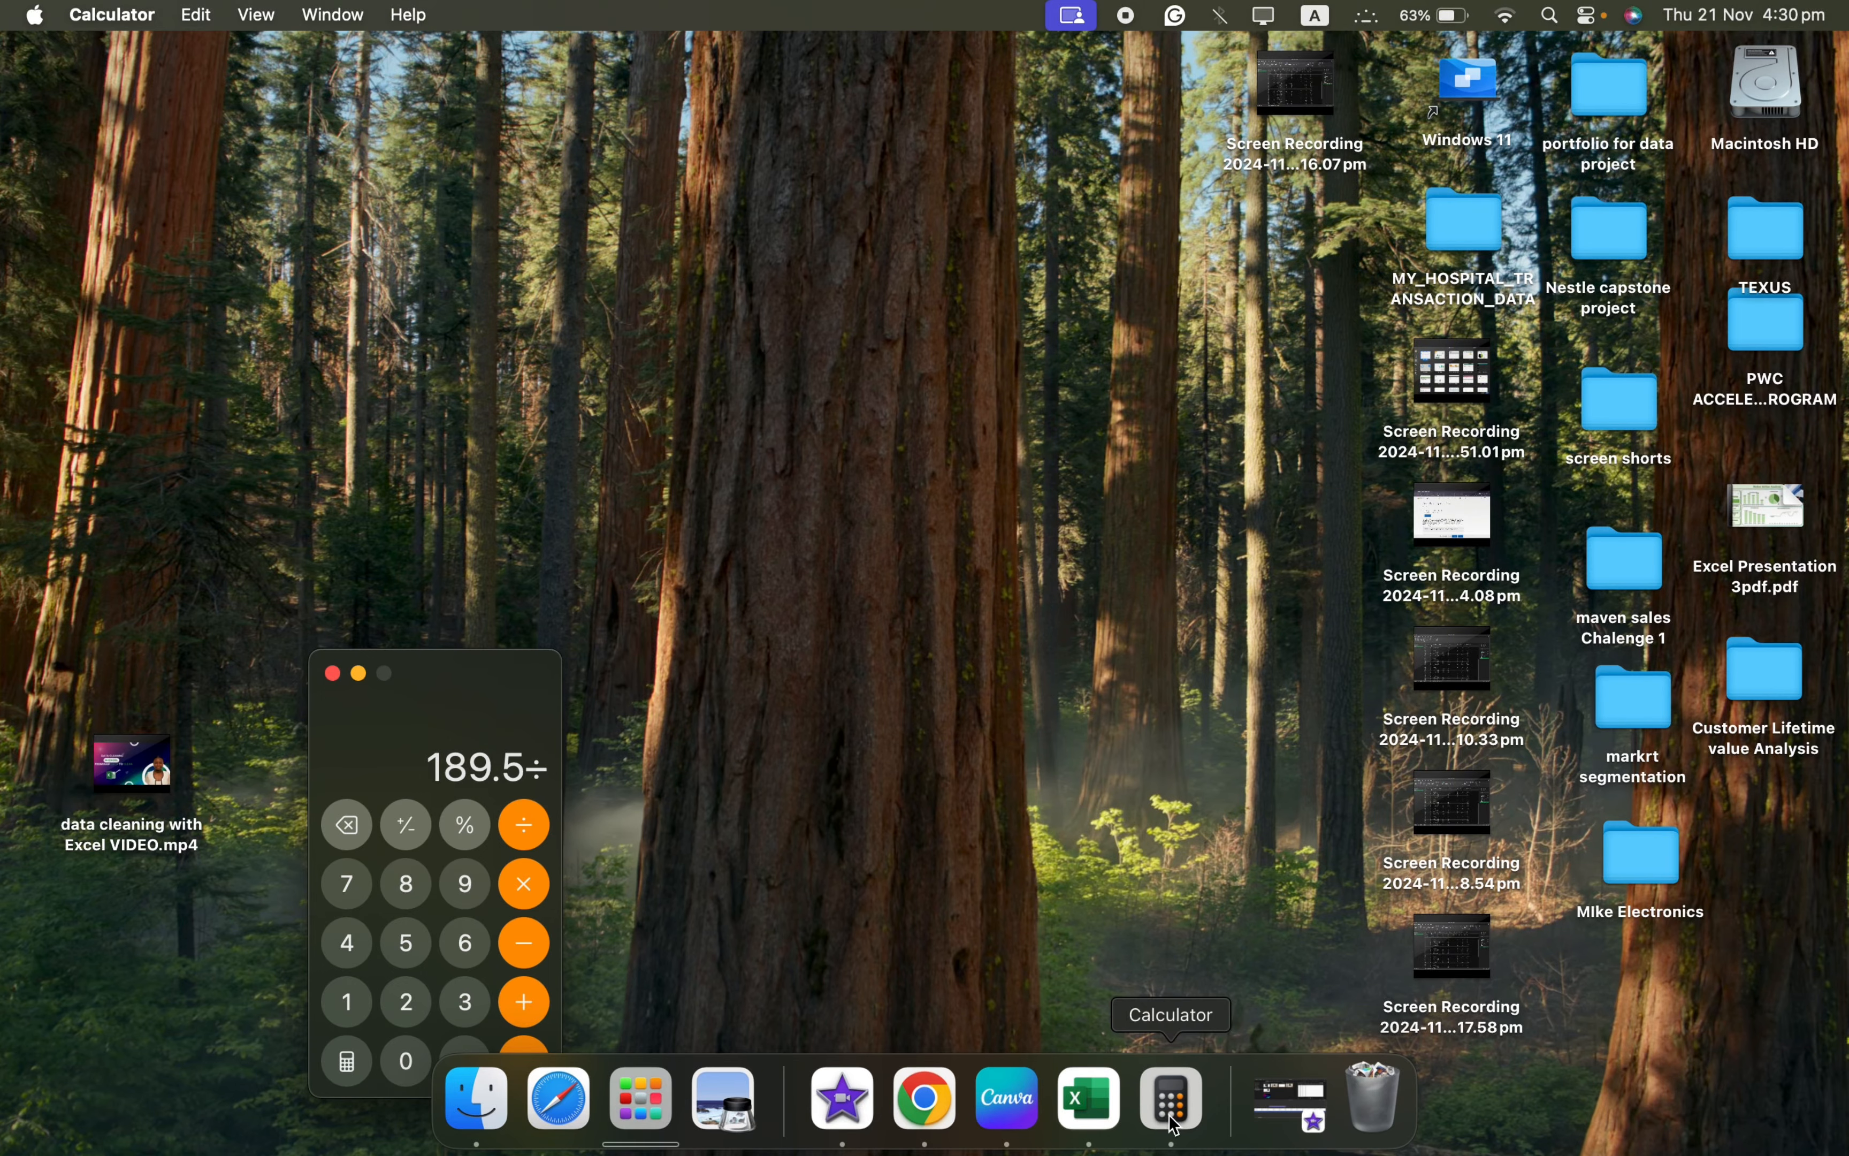
pyautogui.click(1089, 1098)
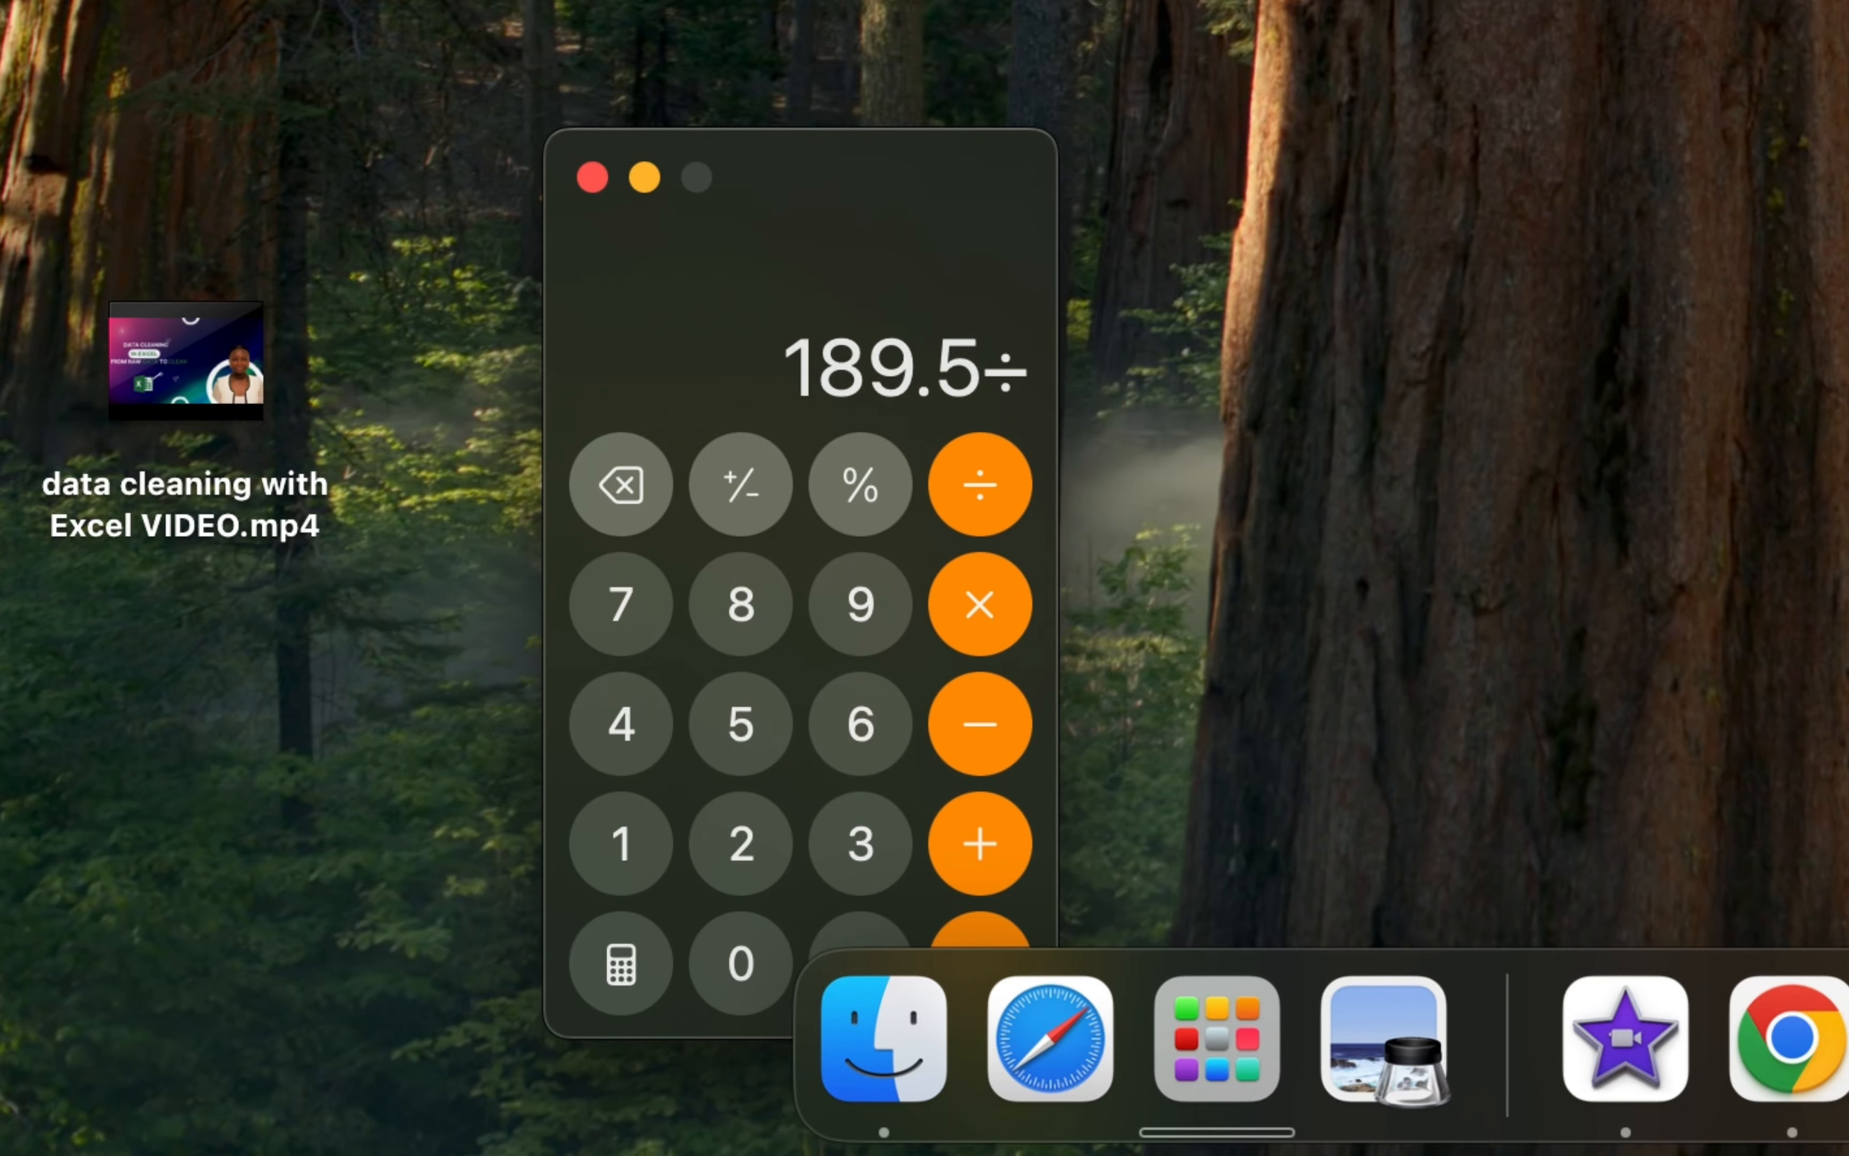
pyautogui.write('95')
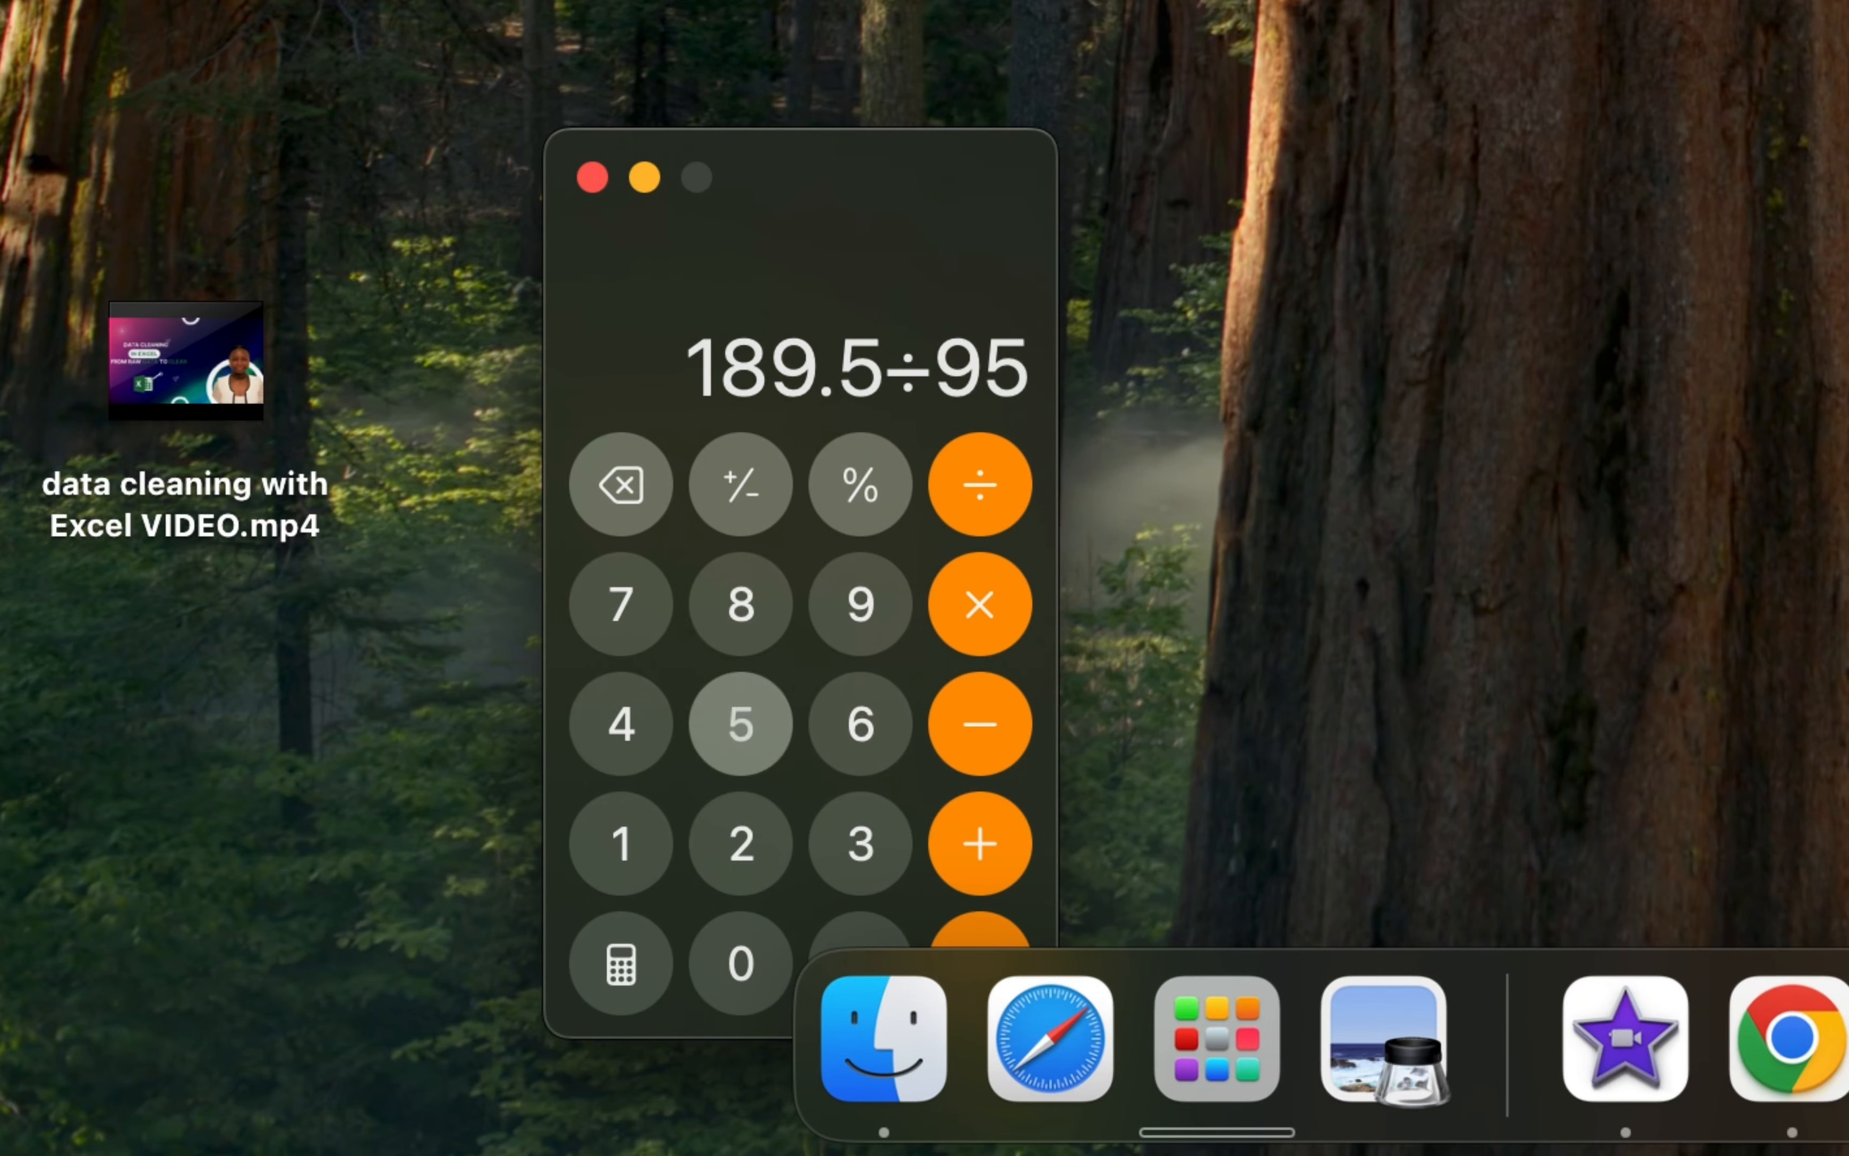
pyautogui.press('Return')
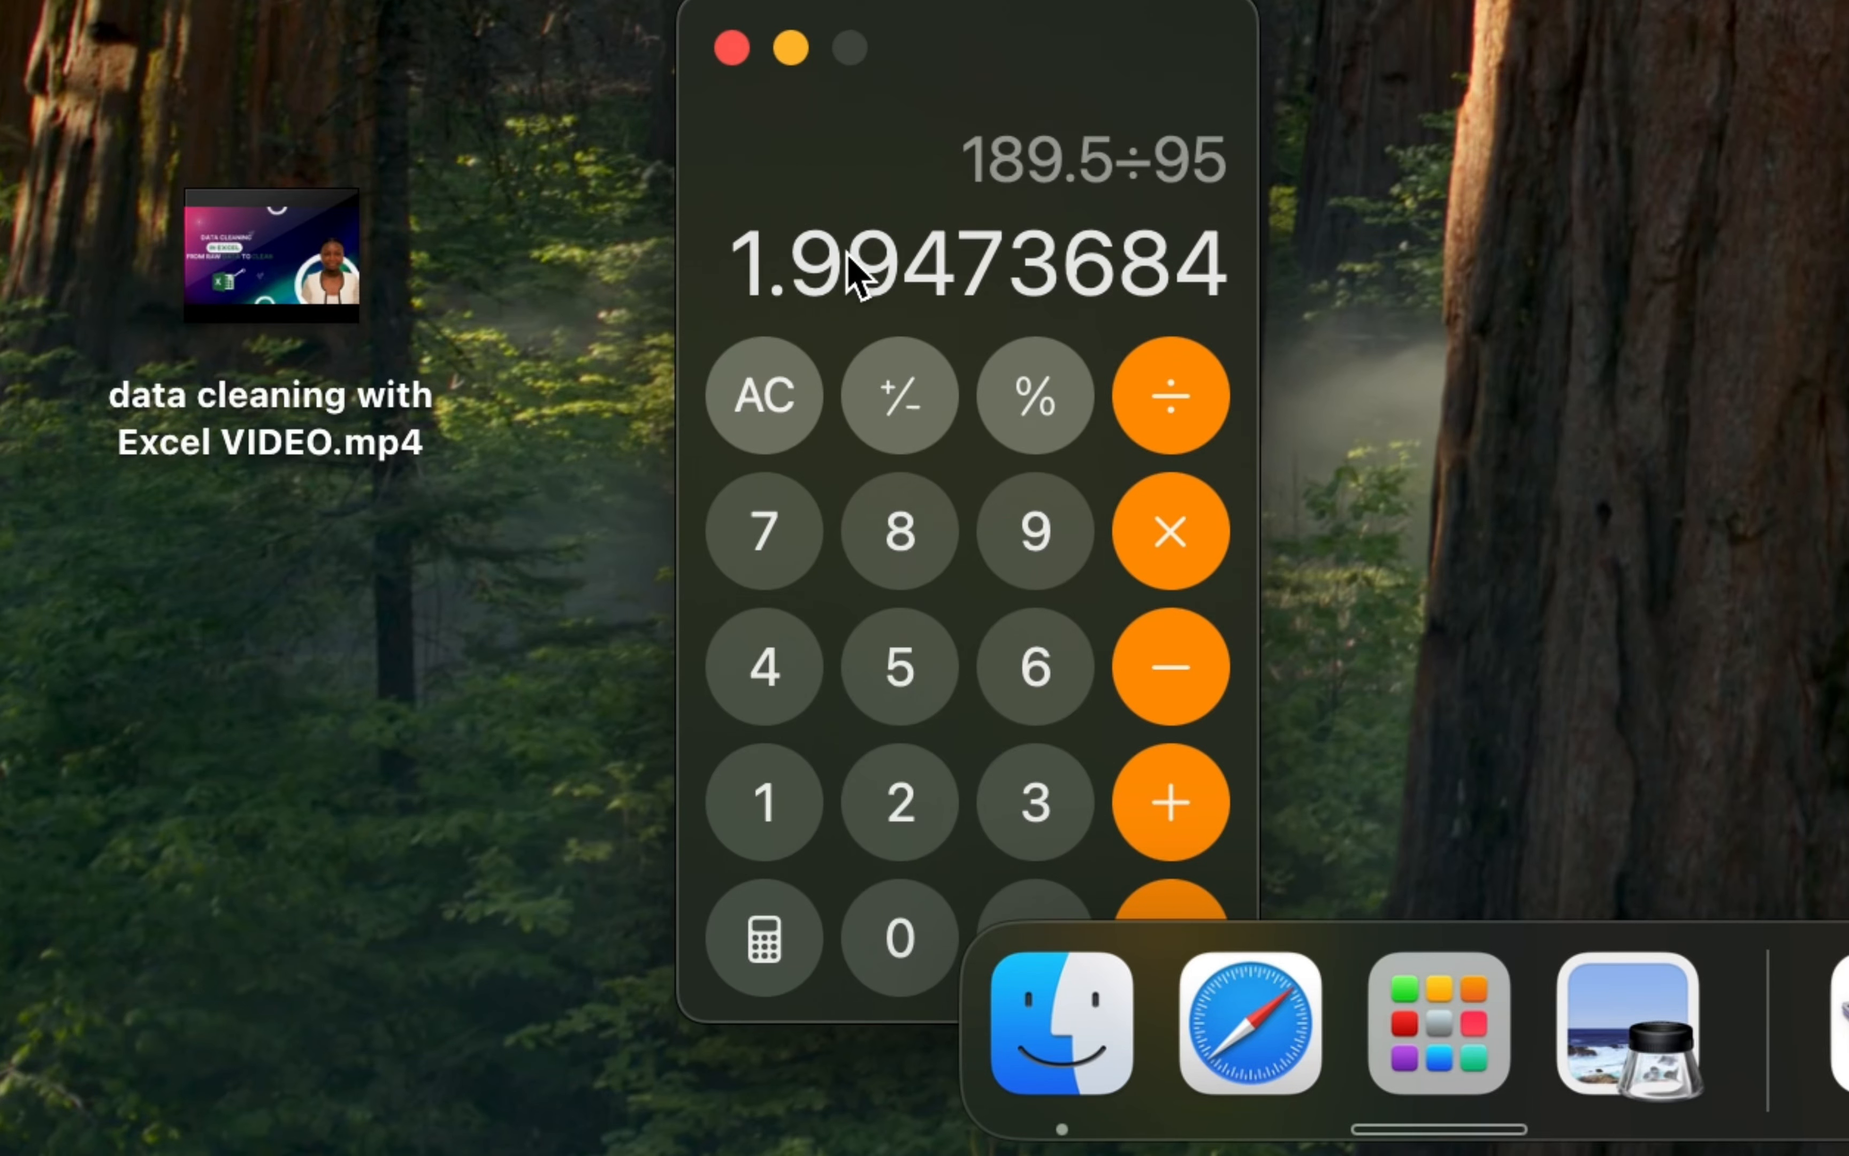
# - Clear the calculation and divide 189.05 by 1.99 to check how row 1's Units derive from Total and Unit Cost
pyautogui.click(772, 400)
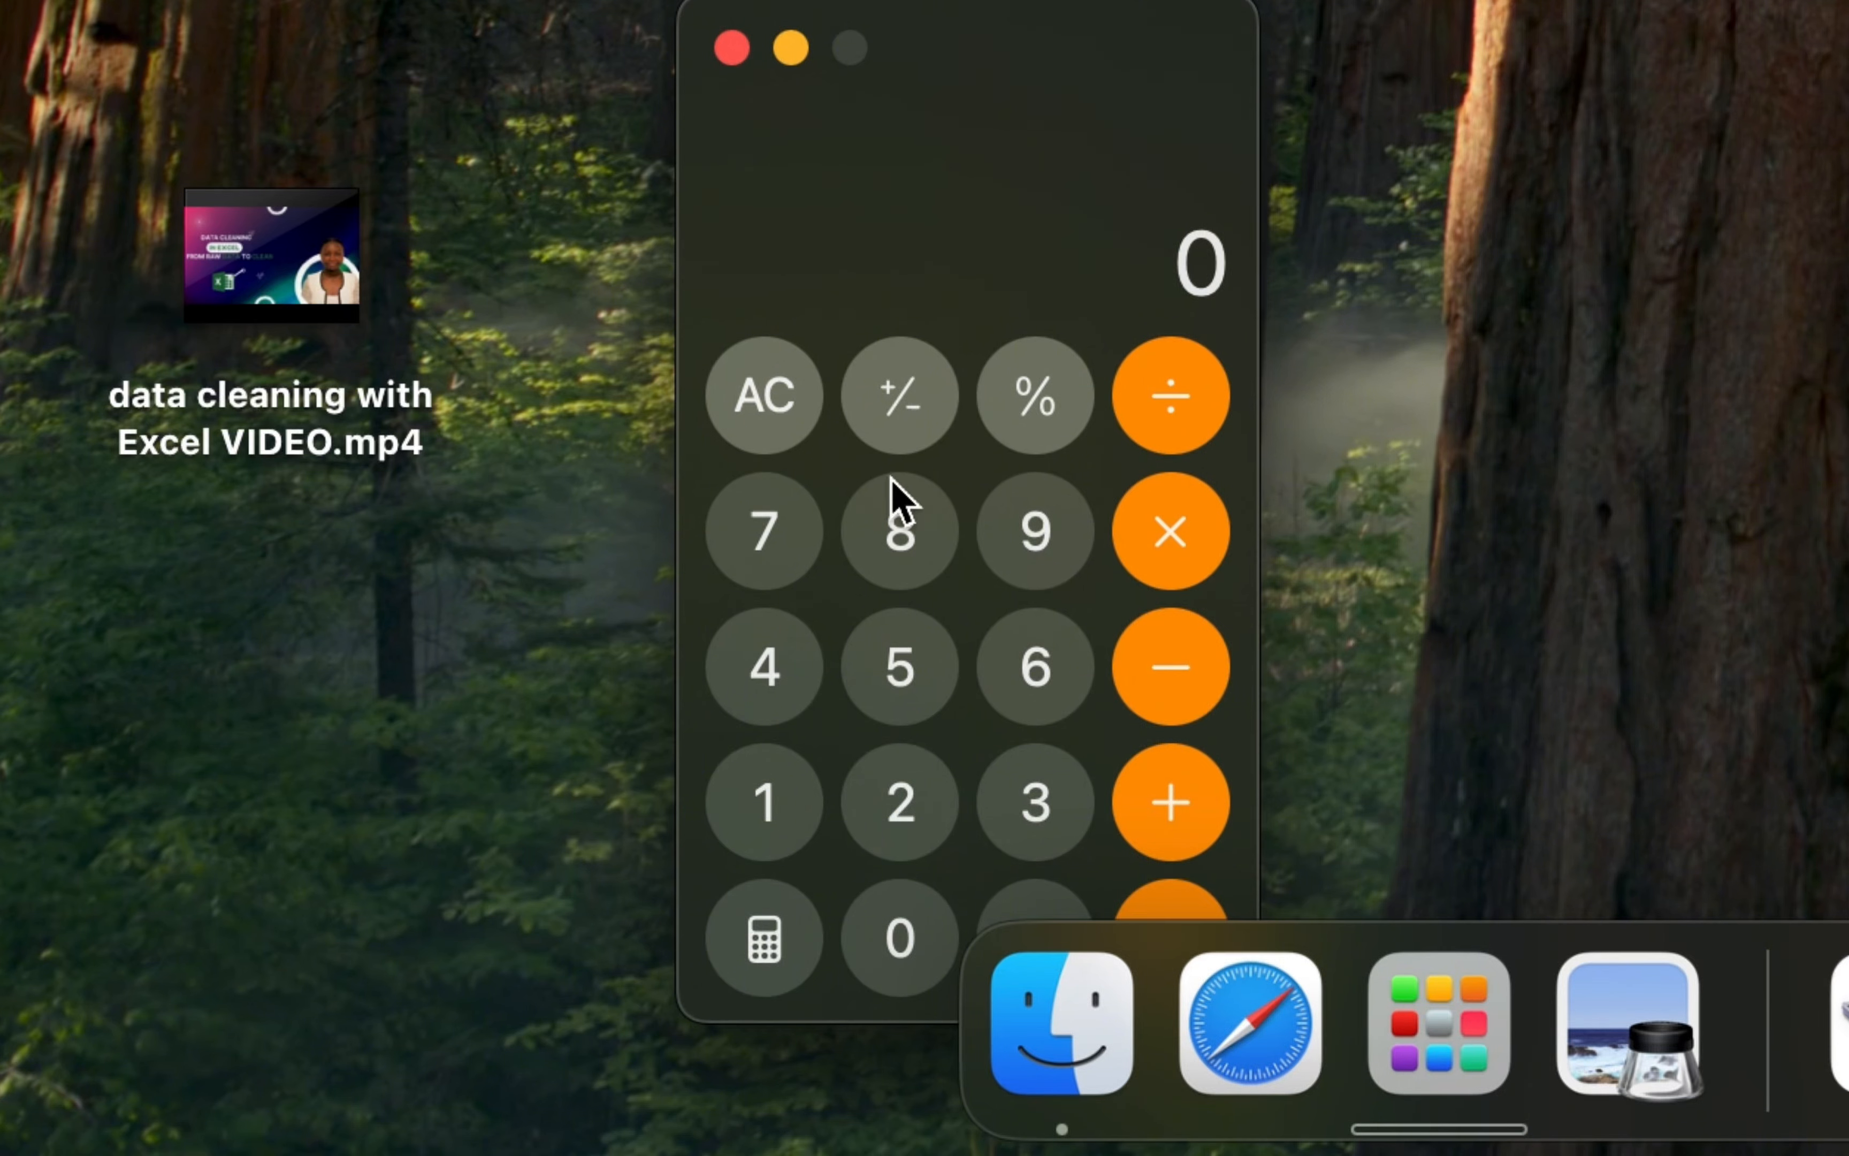
pyautogui.click(812, 770)
pyautogui.click(908, 525)
pyautogui.click(1007, 536)
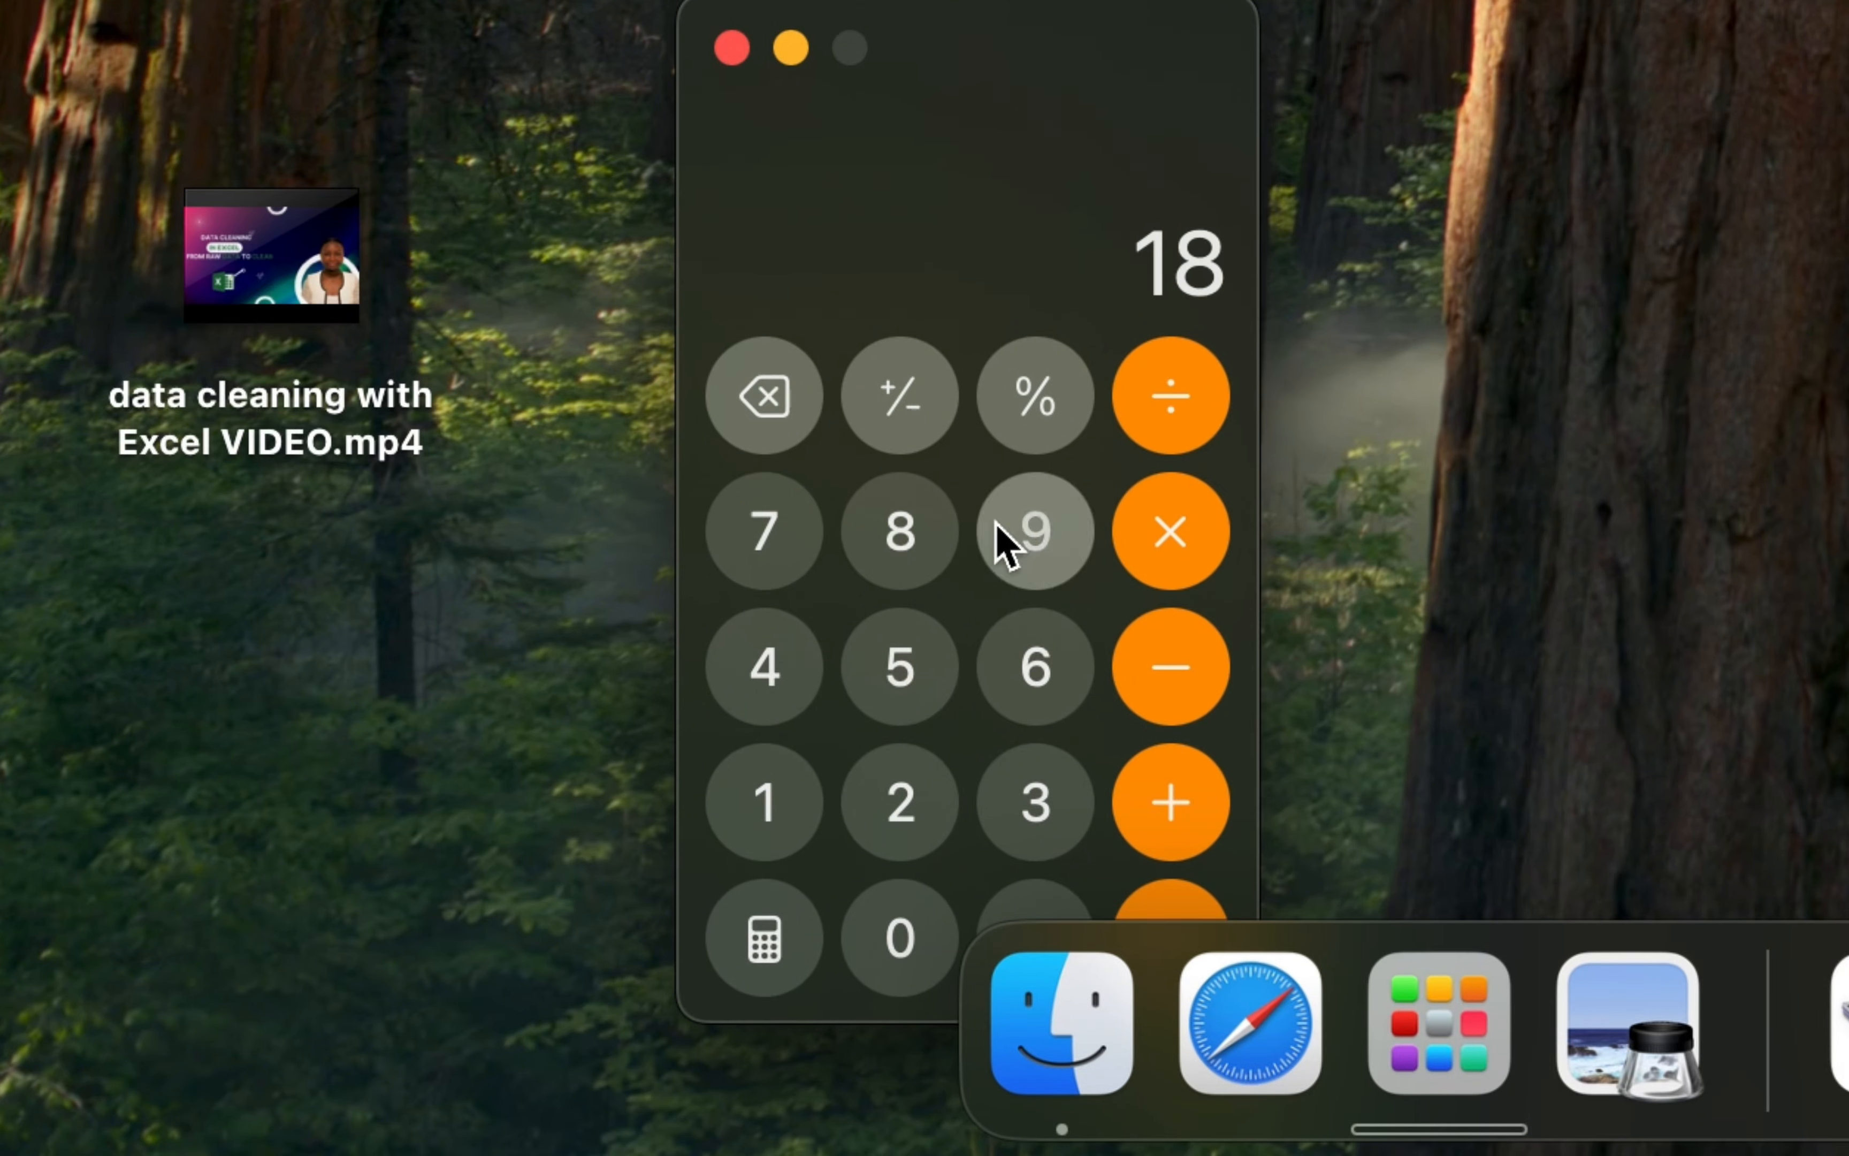
pyautogui.press('.')
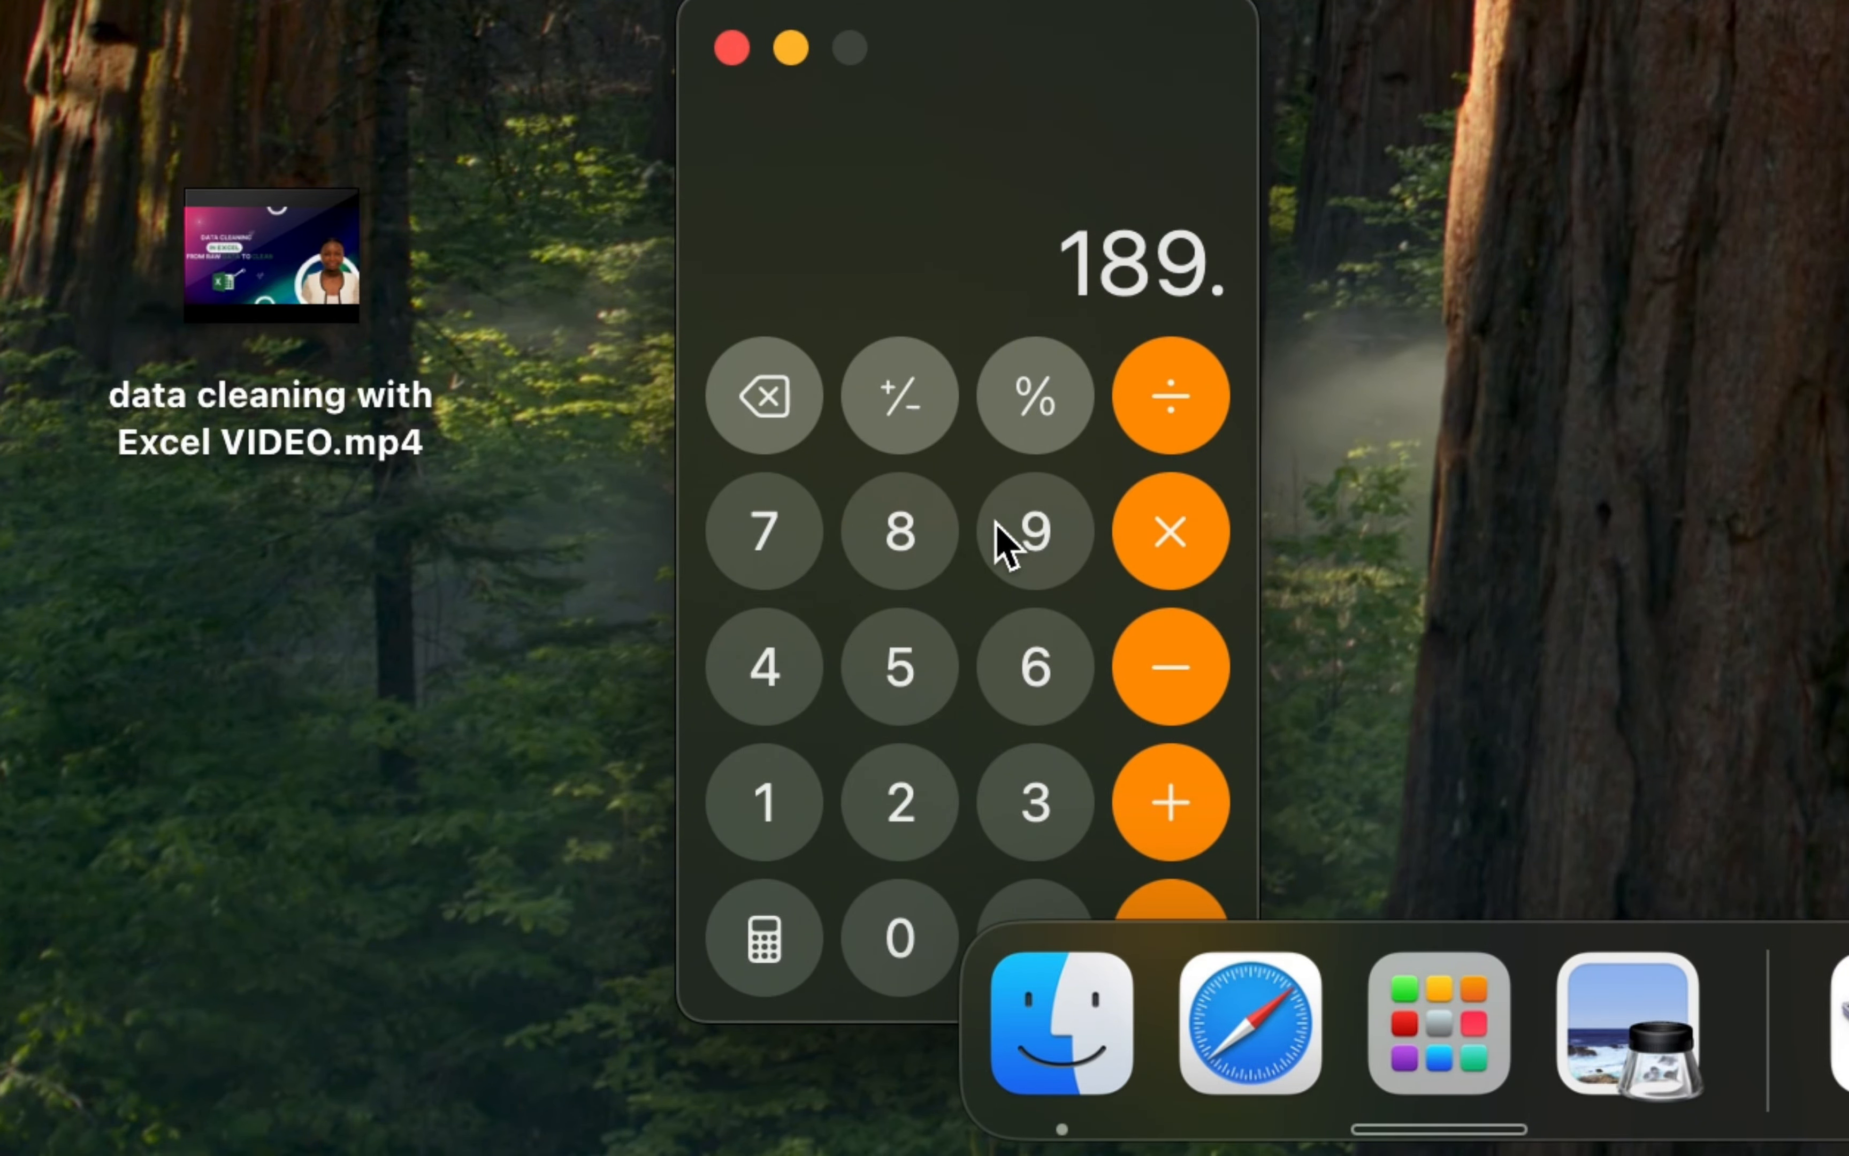
pyautogui.press('0')
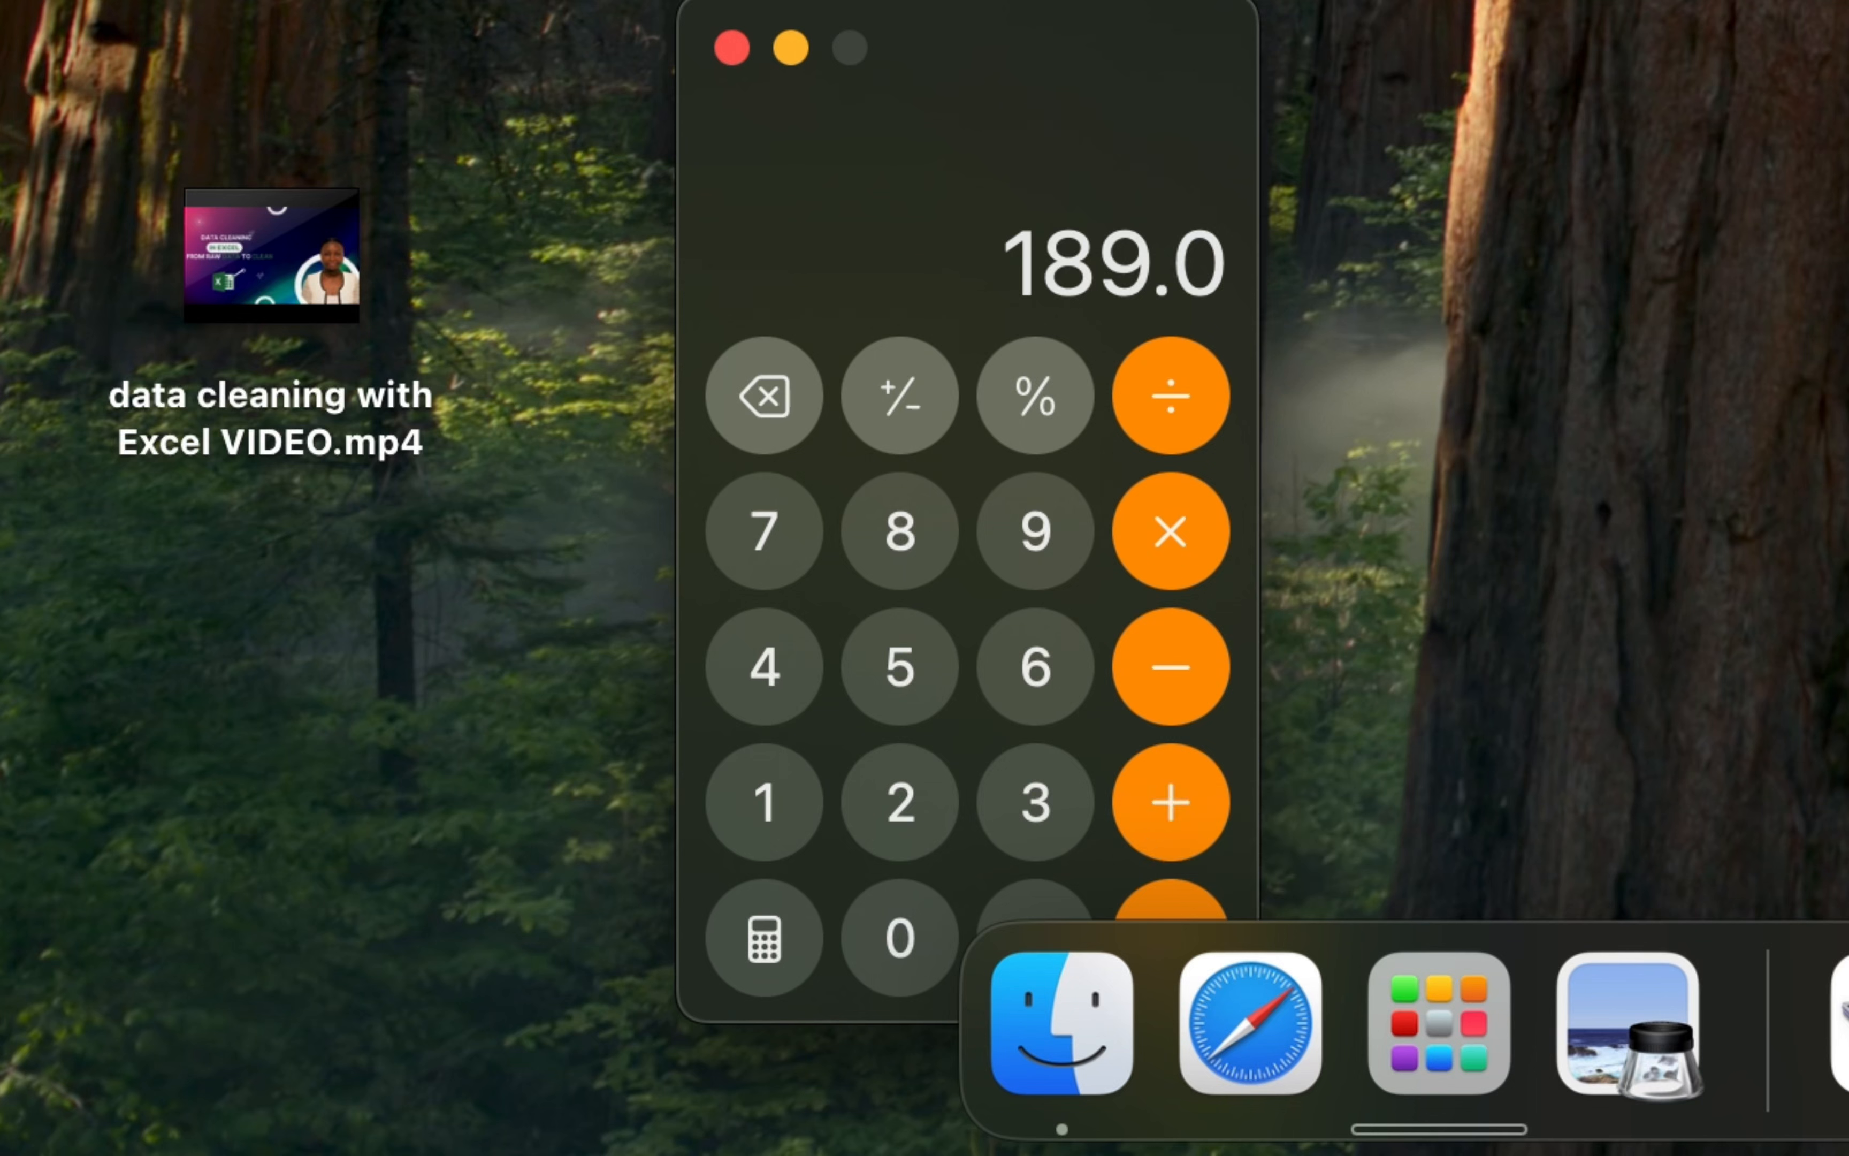
pyautogui.press('5')
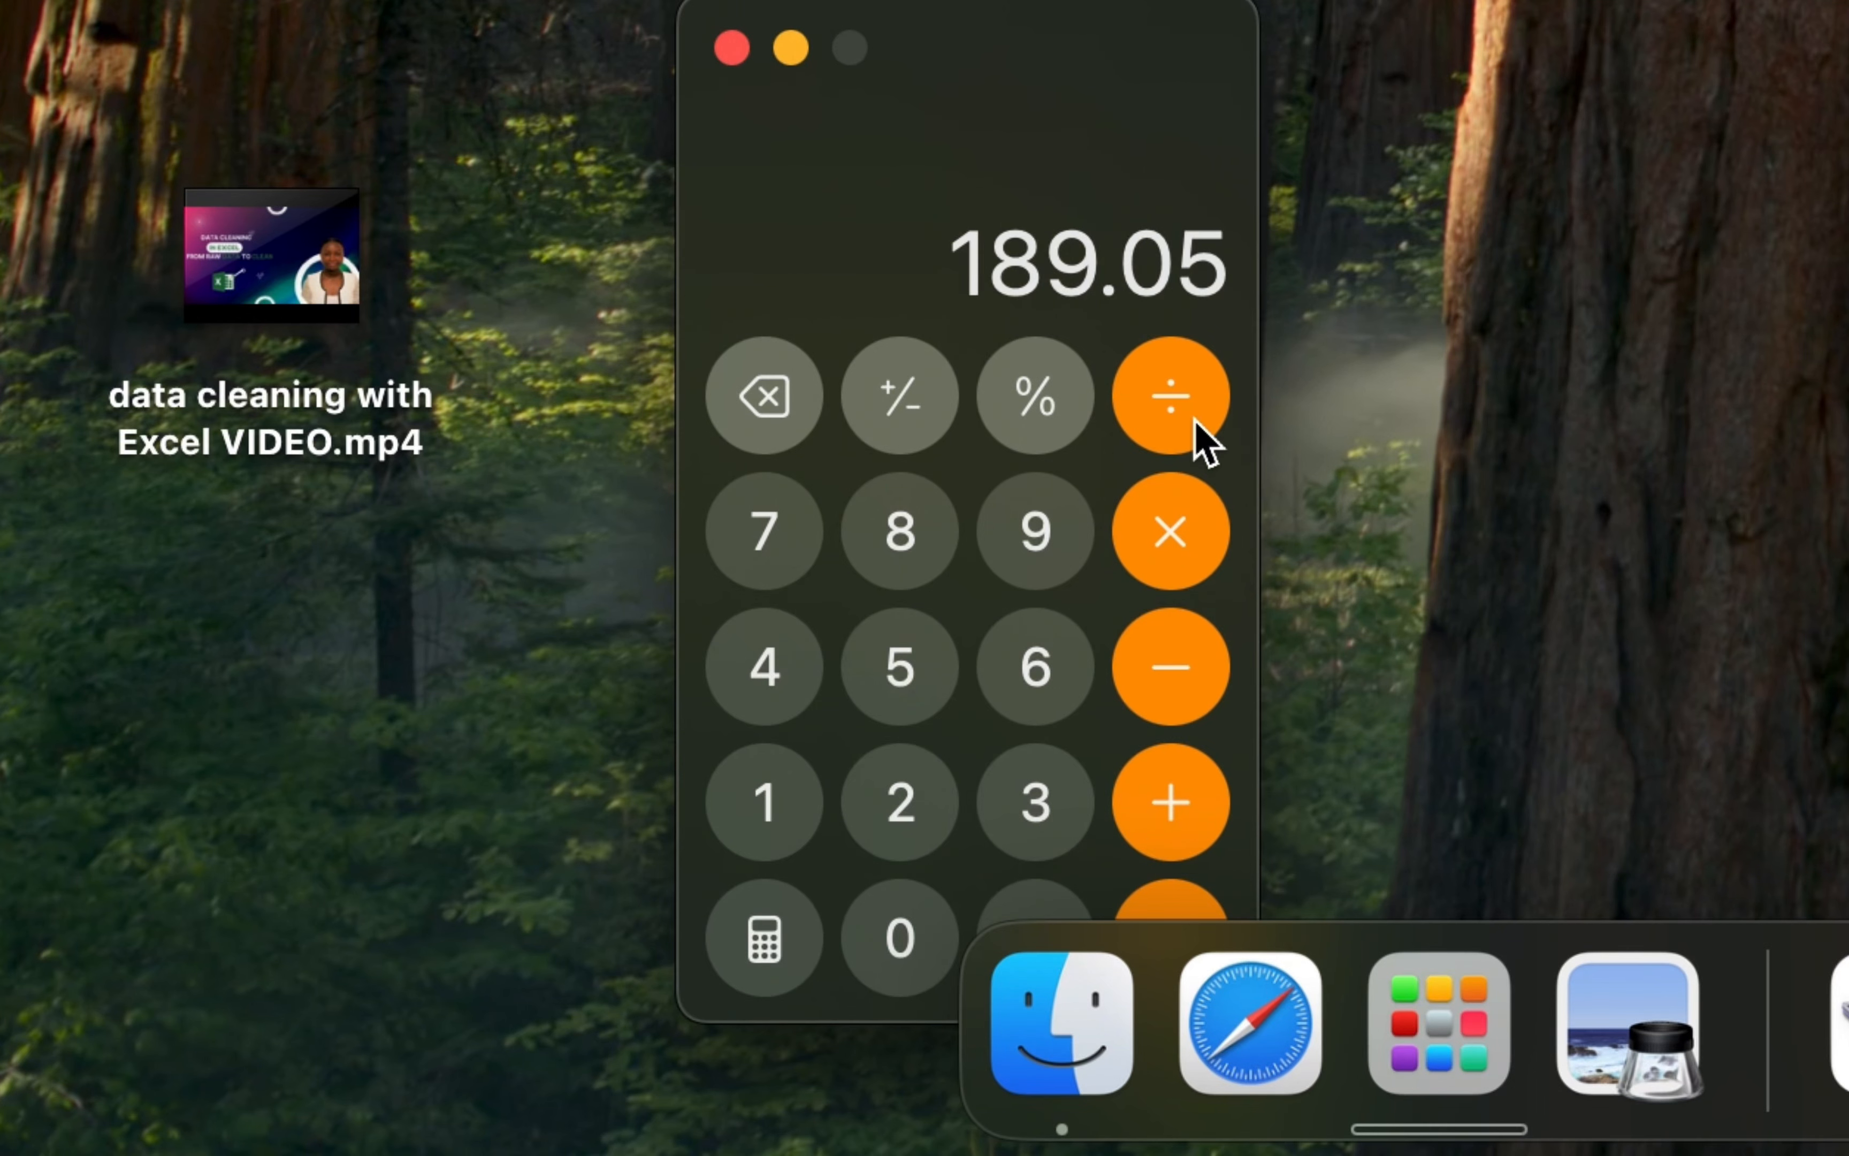
pyautogui.click(1158, 405)
pyautogui.write('1')
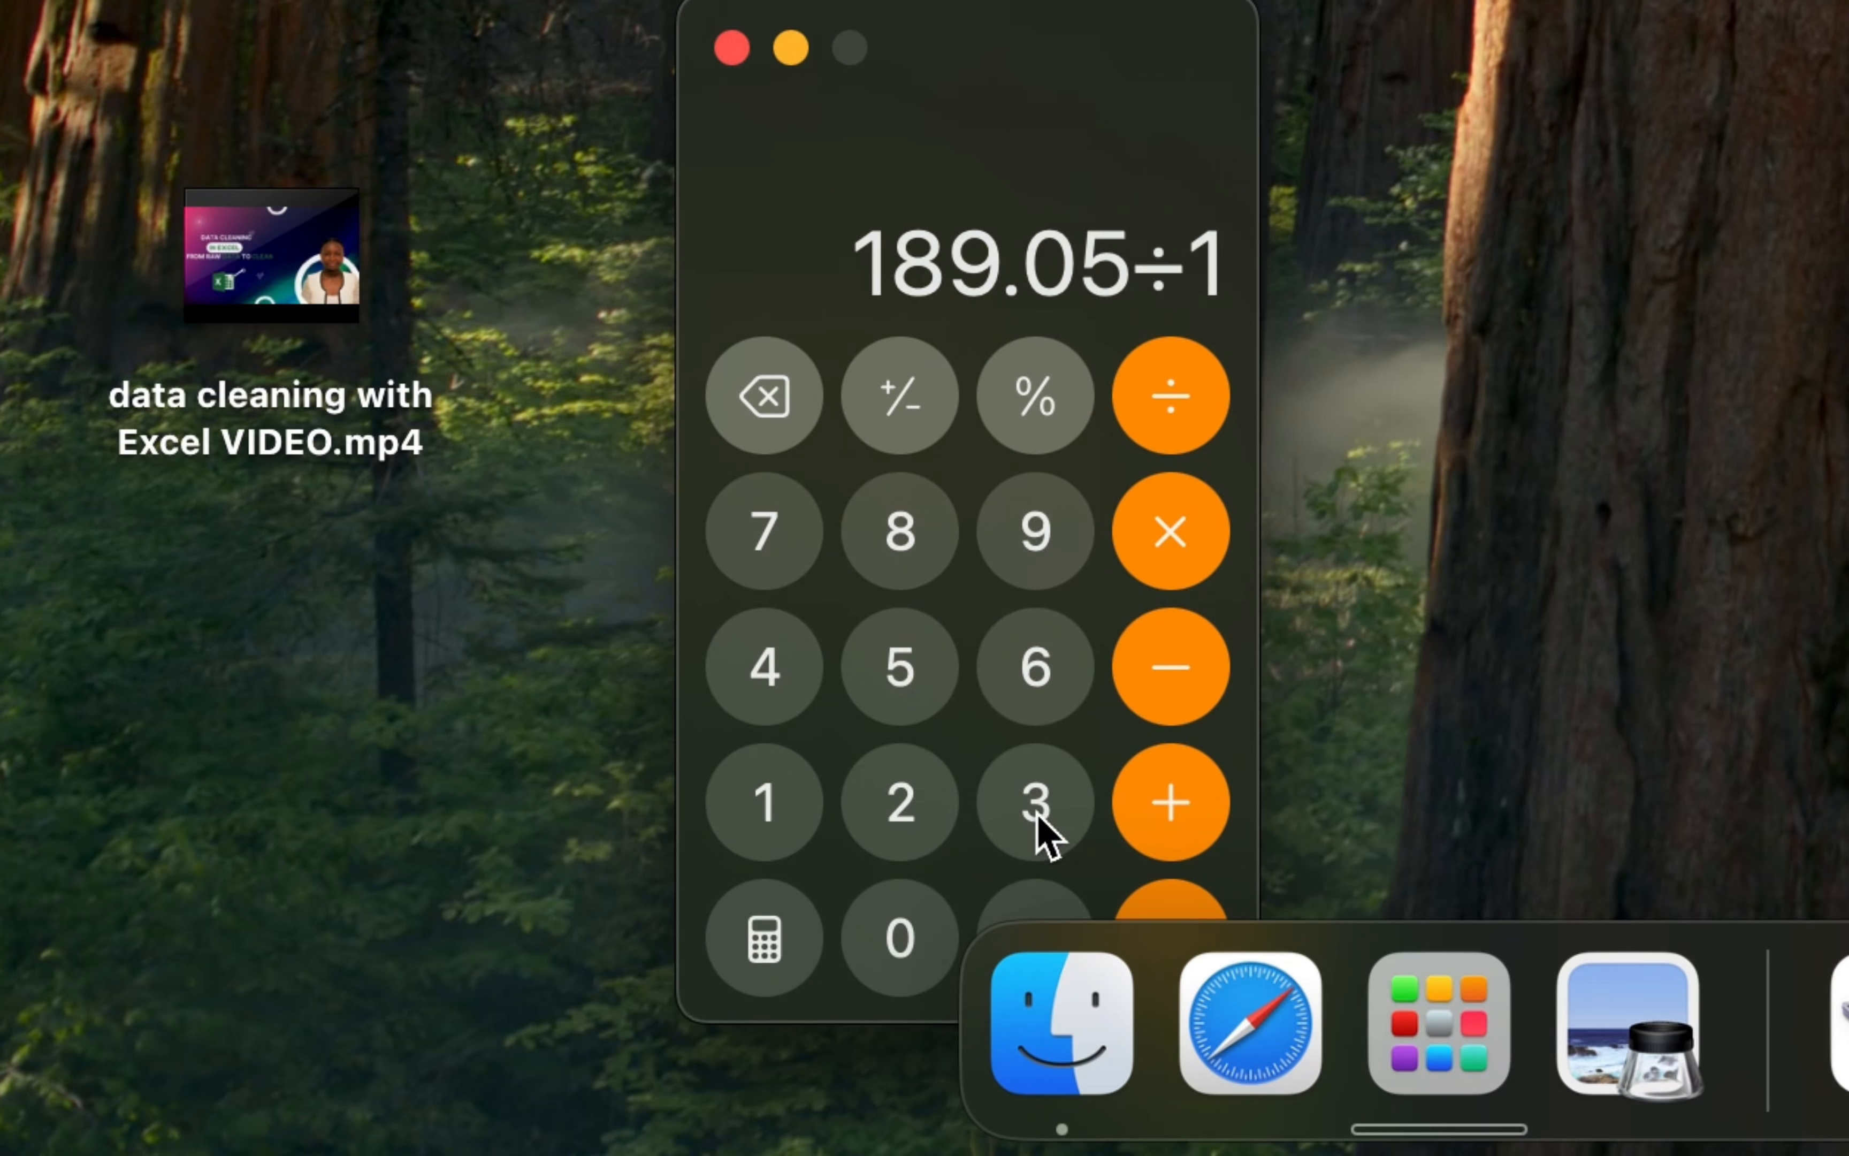
pyautogui.write('.99')
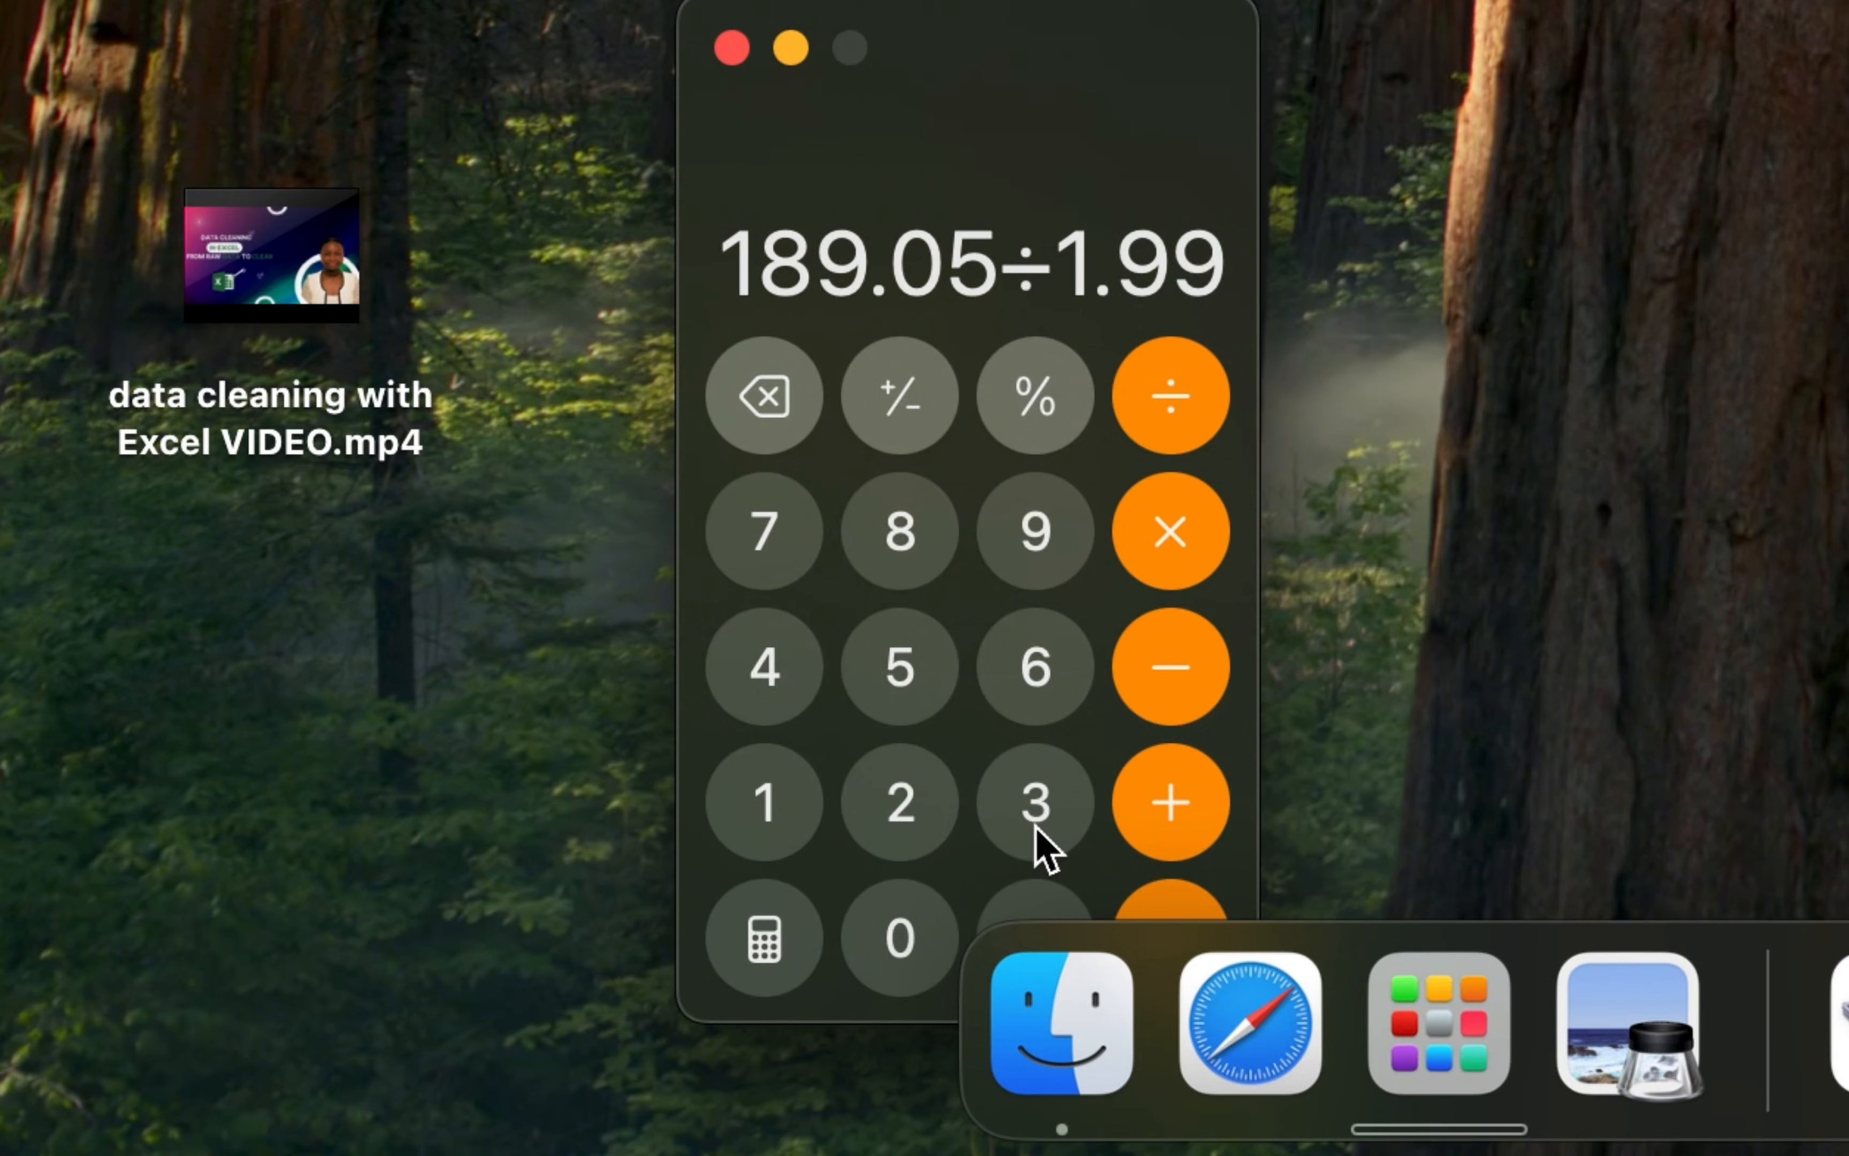
pyautogui.press('Return')
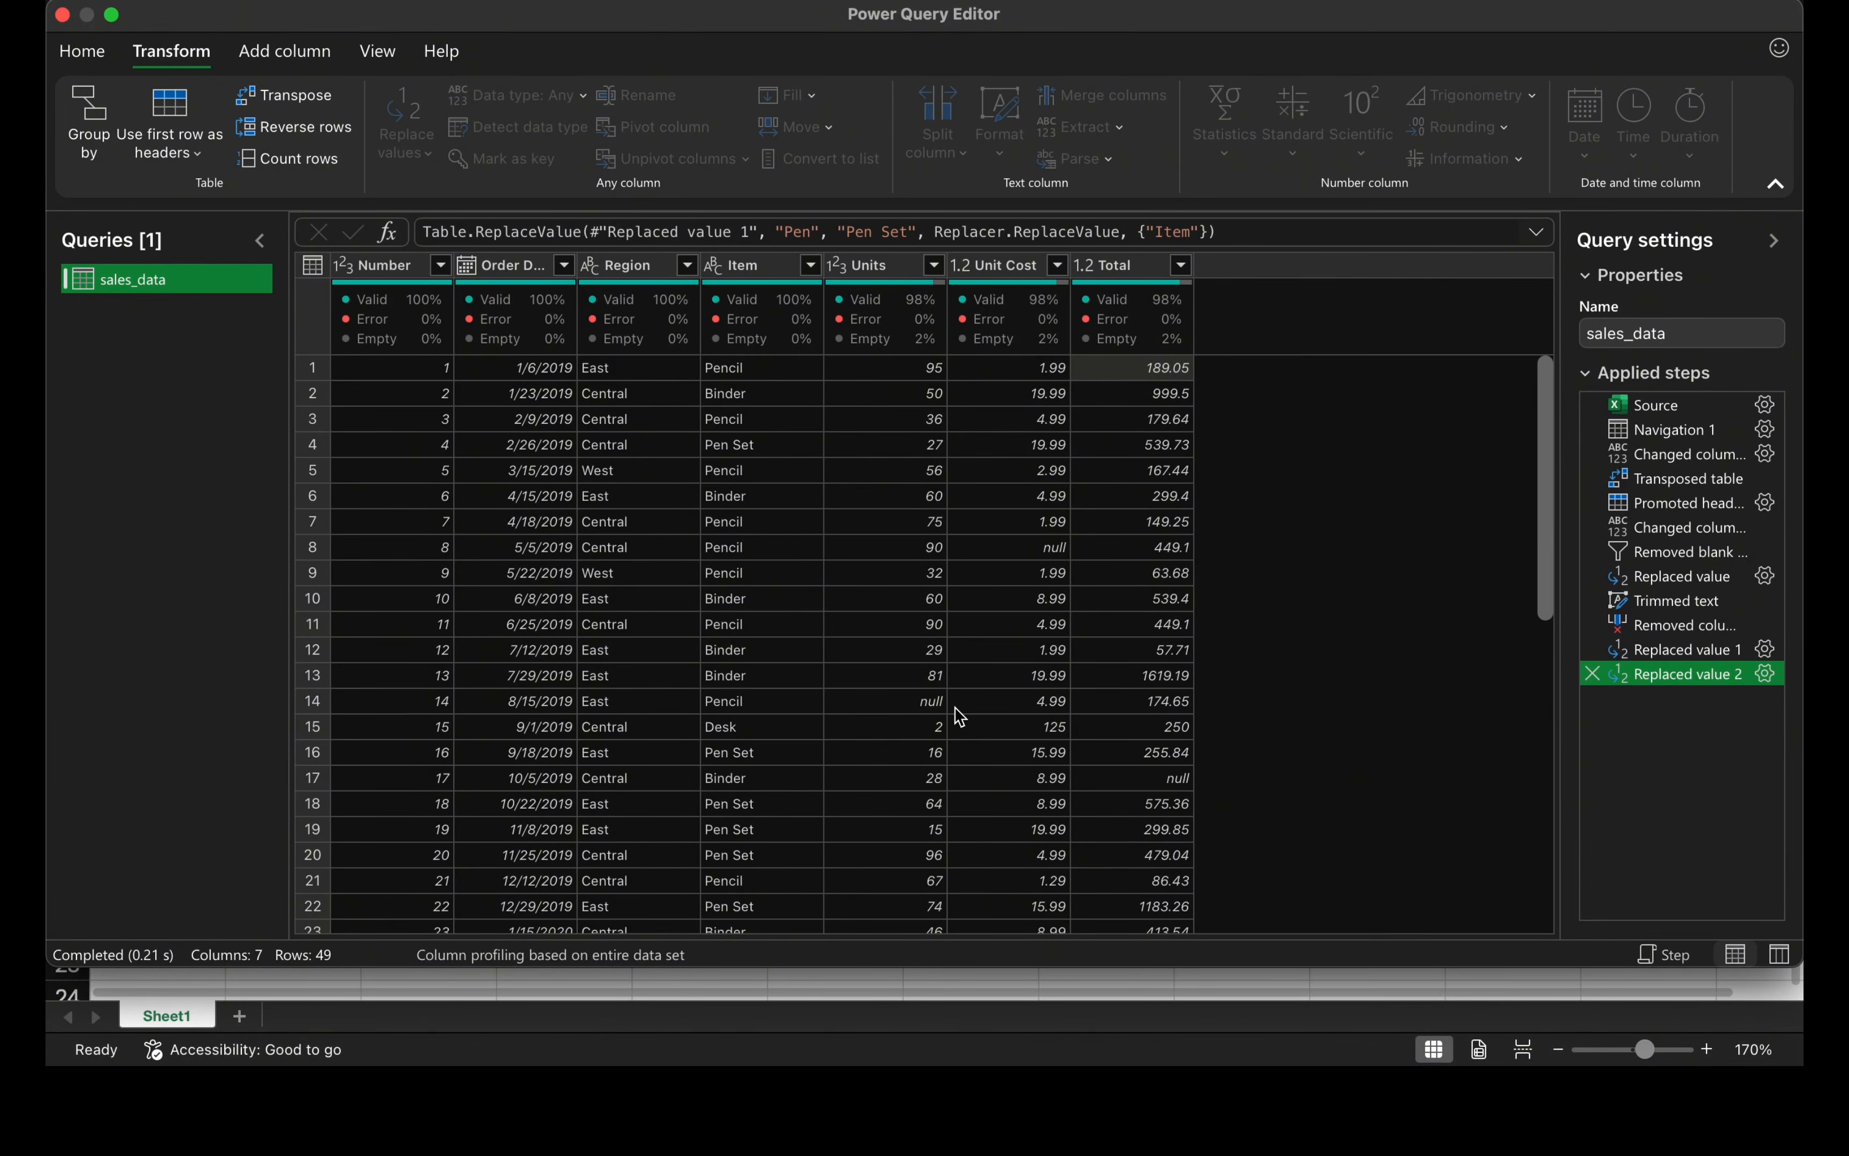
# - Switch back to Power Query Editor and examine the Units, Unit Cost and Total columns for null values
pyautogui.scroll(-3, 946, 696)
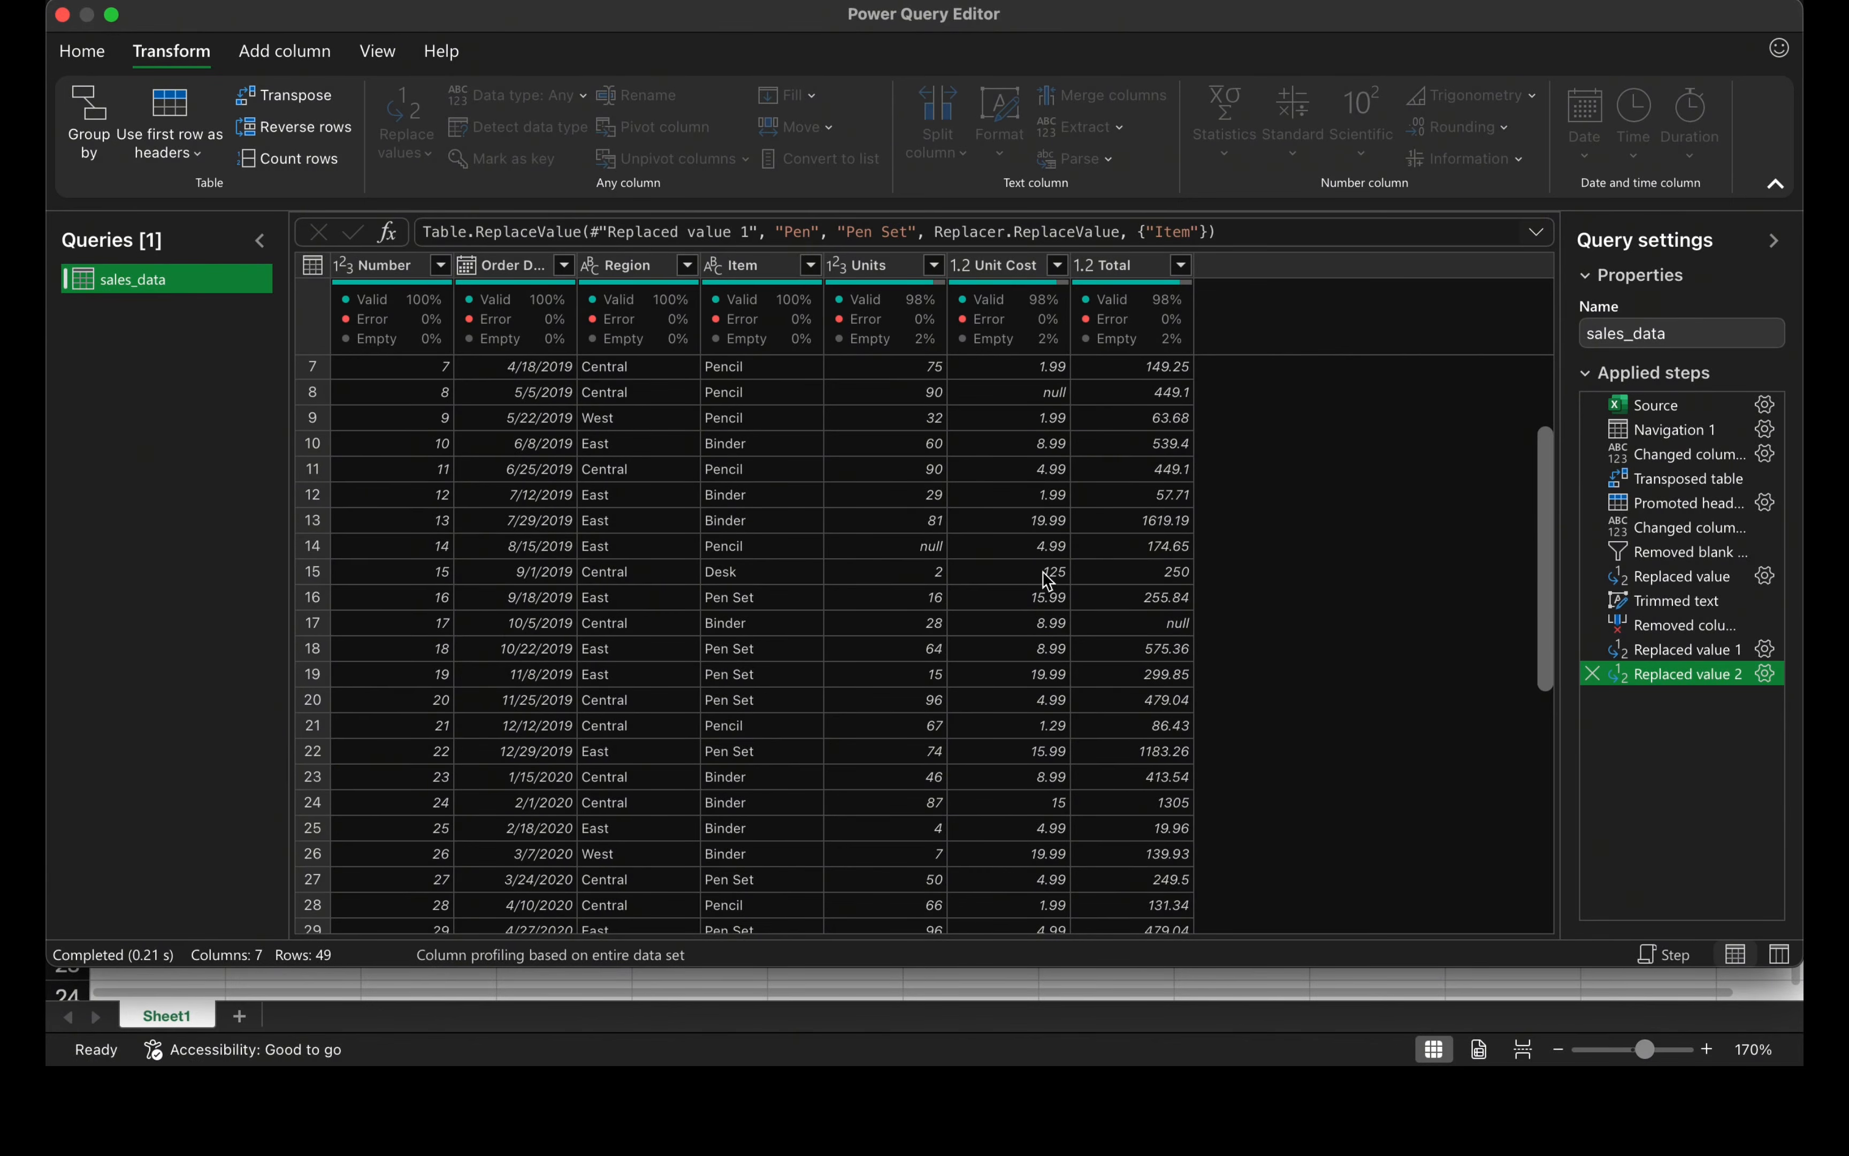
pyautogui.scroll(1, 950, 743)
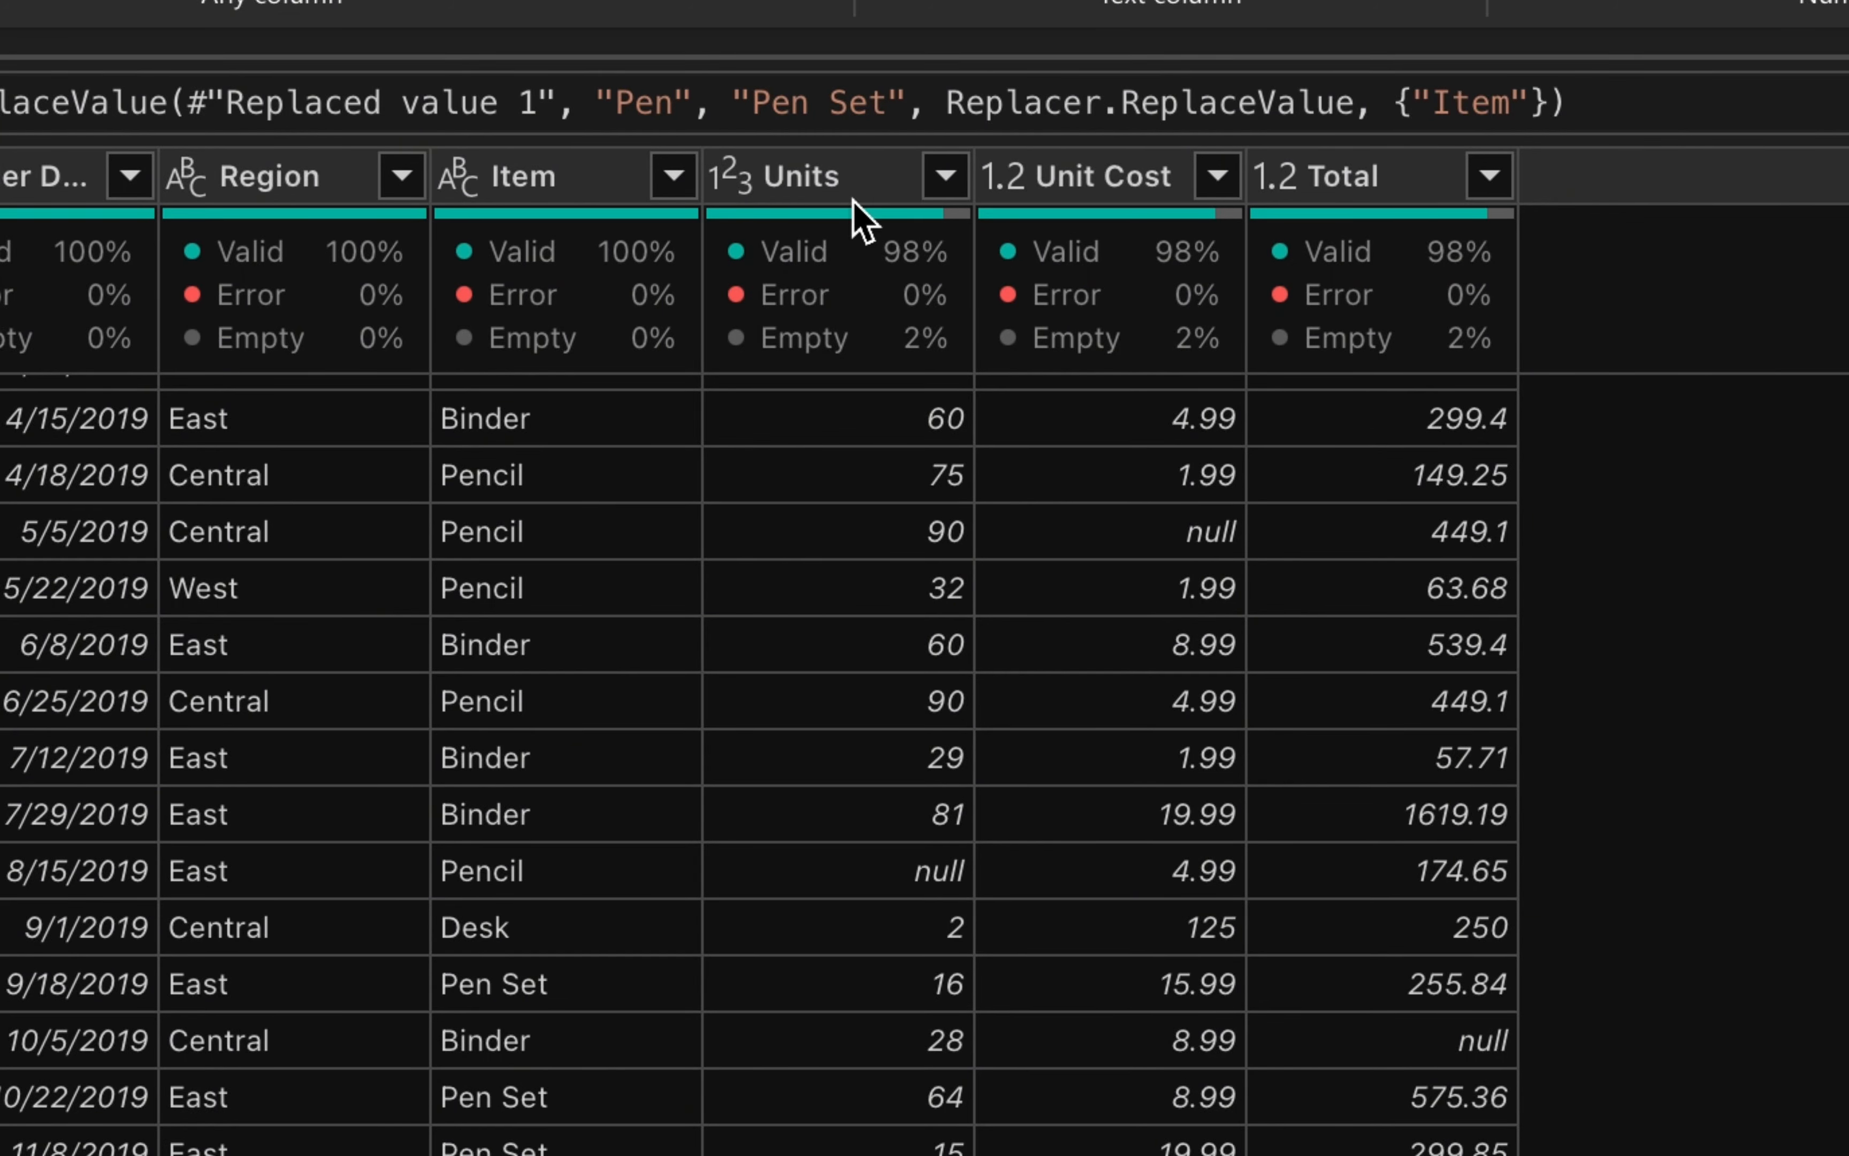
pyautogui.scroll(-3, 891, 903)
pyautogui.scroll(-6, 884, 895)
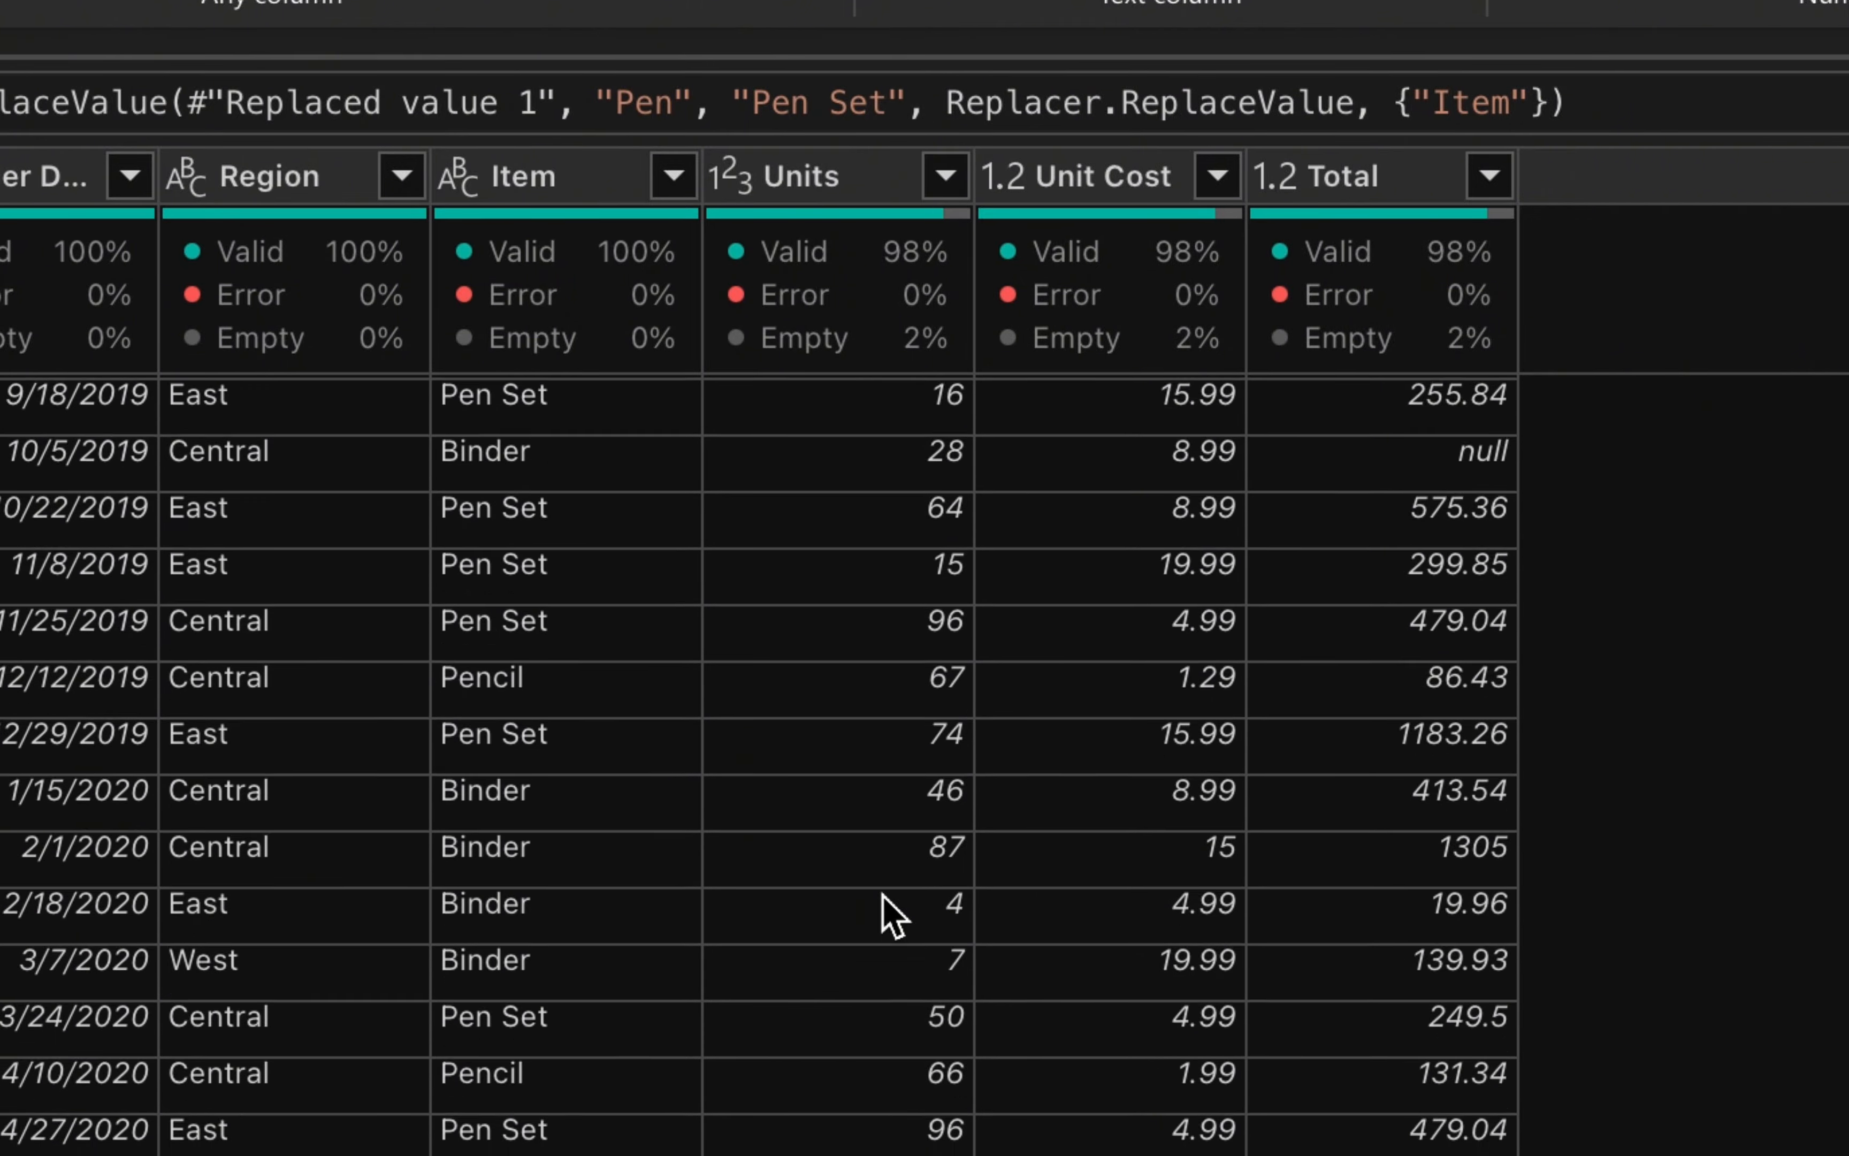
pyautogui.scroll(9, 893, 915)
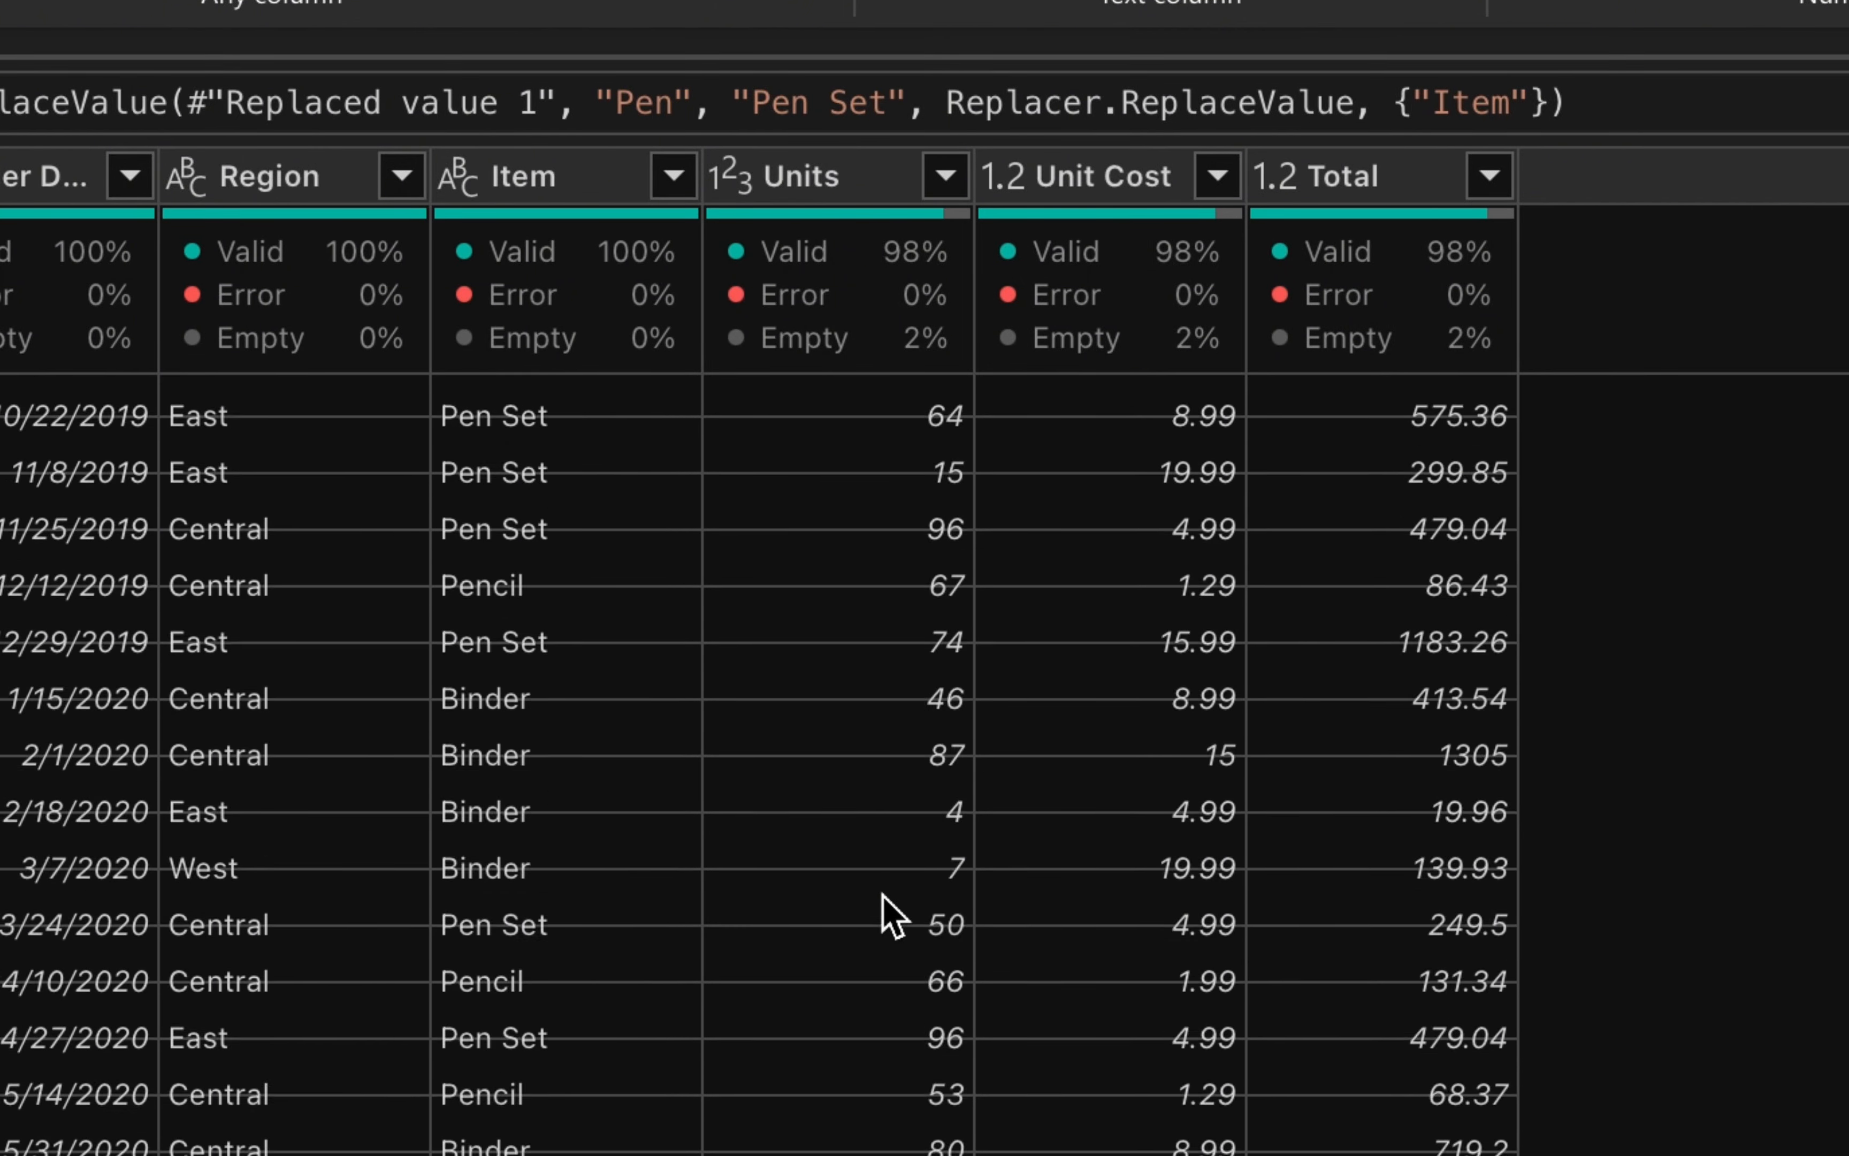
# - Replace the null value in the Units column with 35
pyautogui.scroll(1, 893, 914)
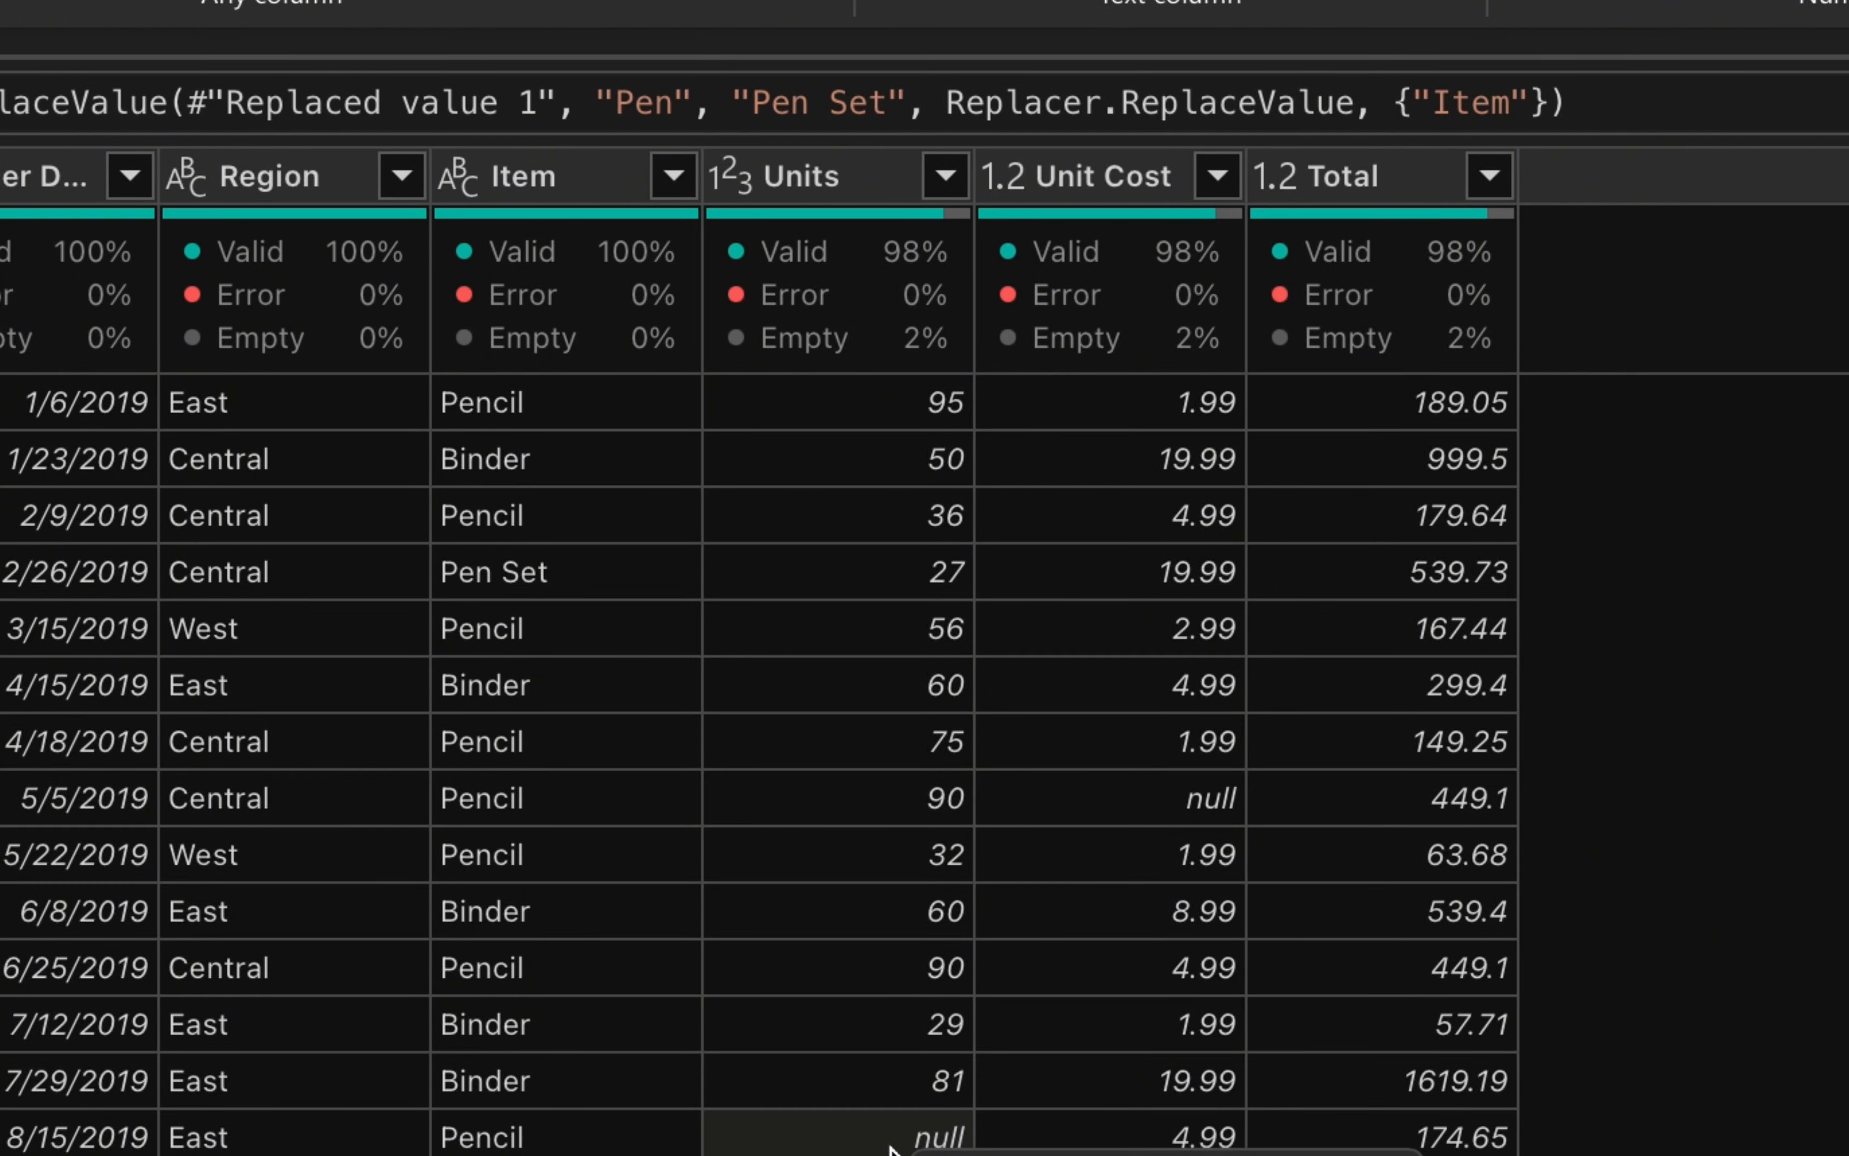
pyautogui.rightClick(802, 184)
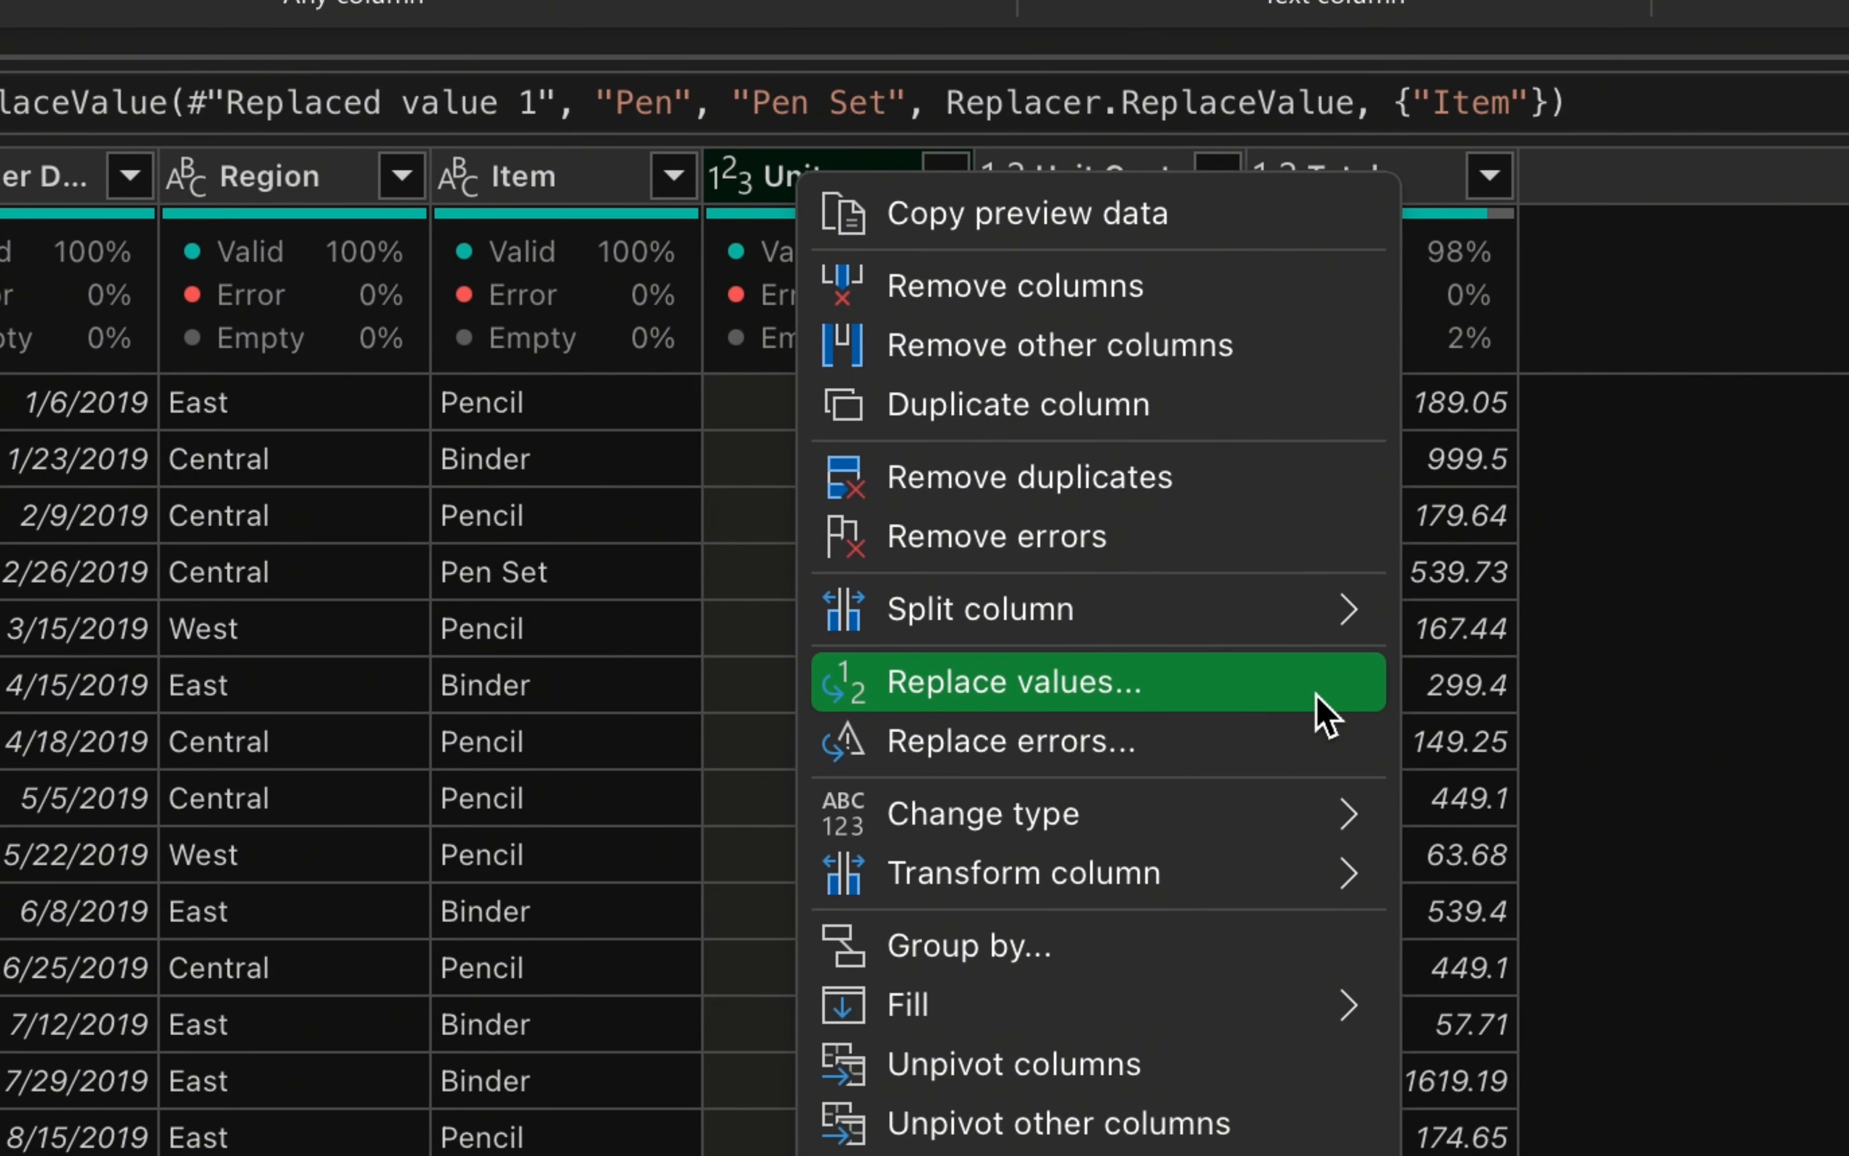
pyautogui.click(657, 659)
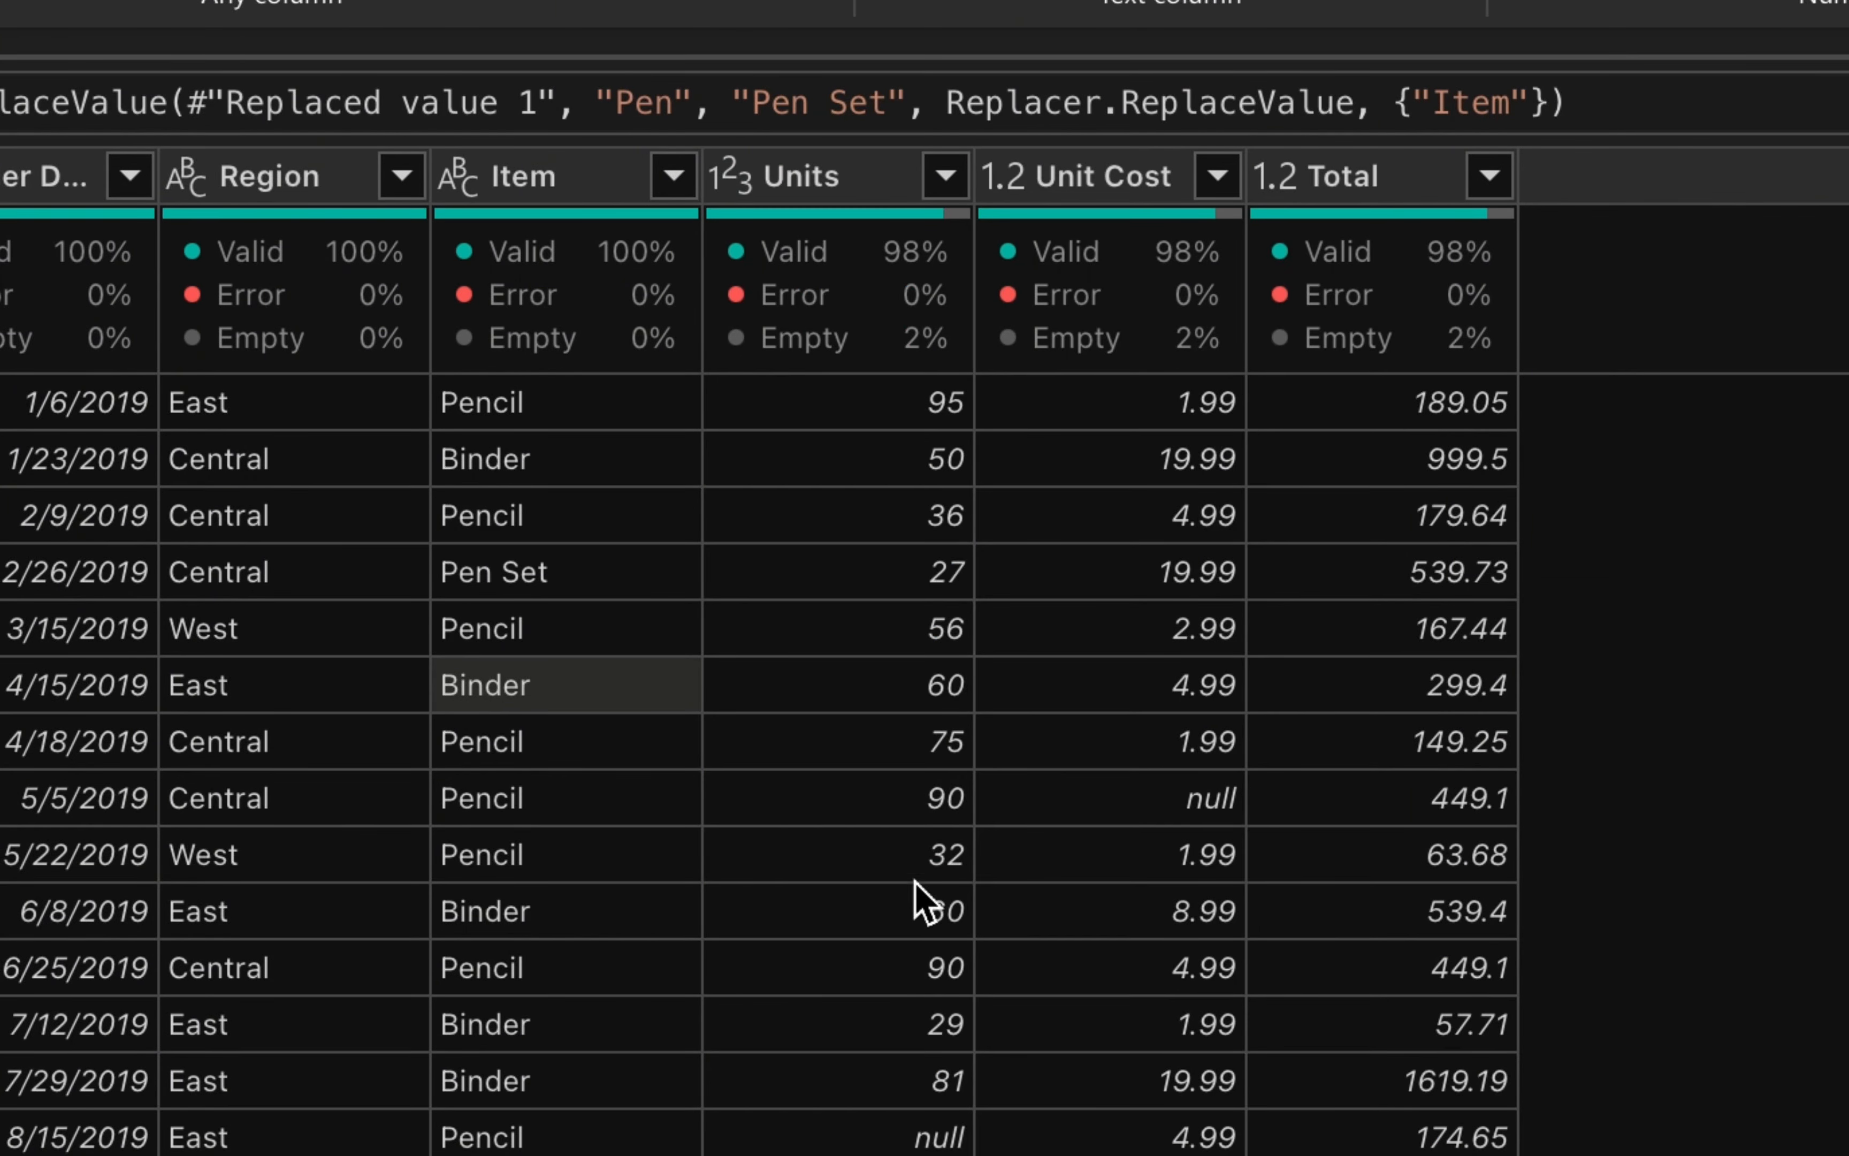
pyautogui.click(920, 1143)
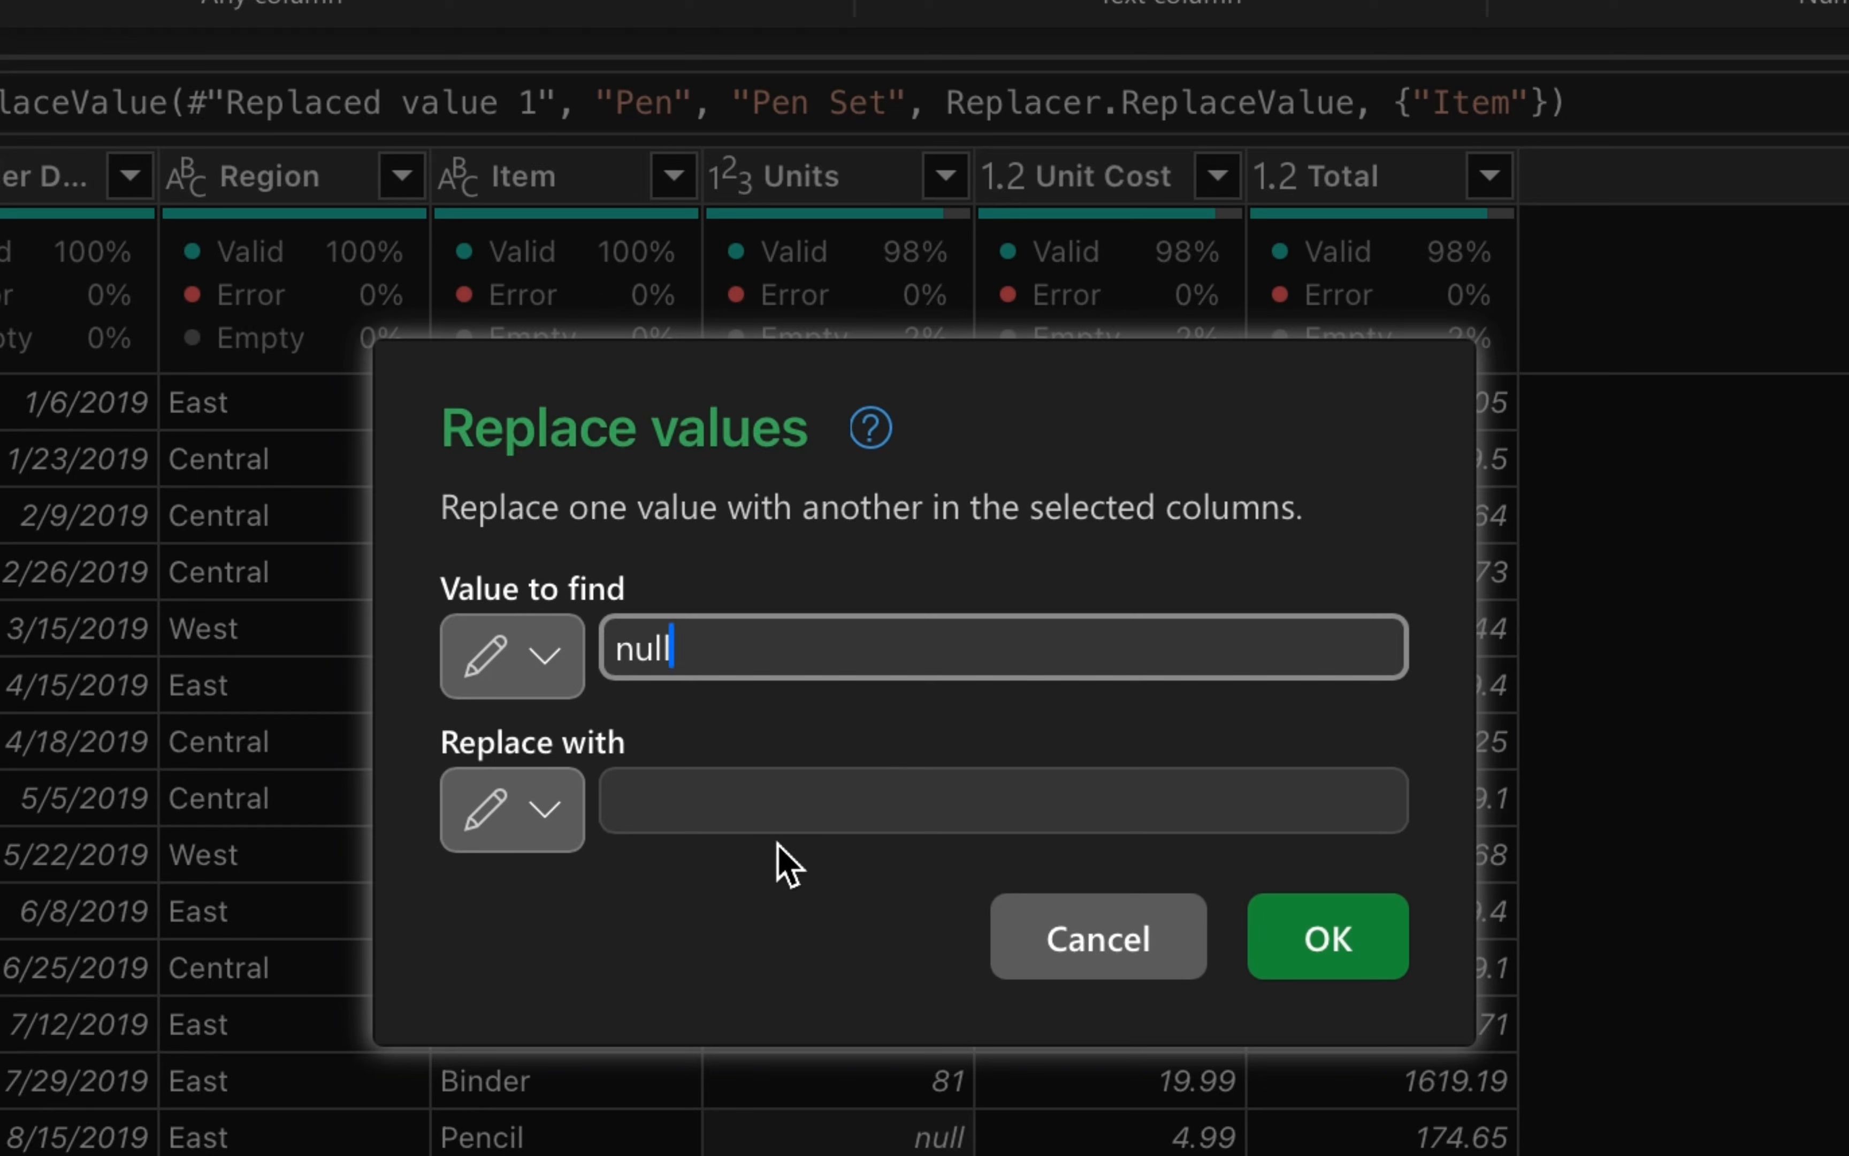
pyautogui.click(780, 812)
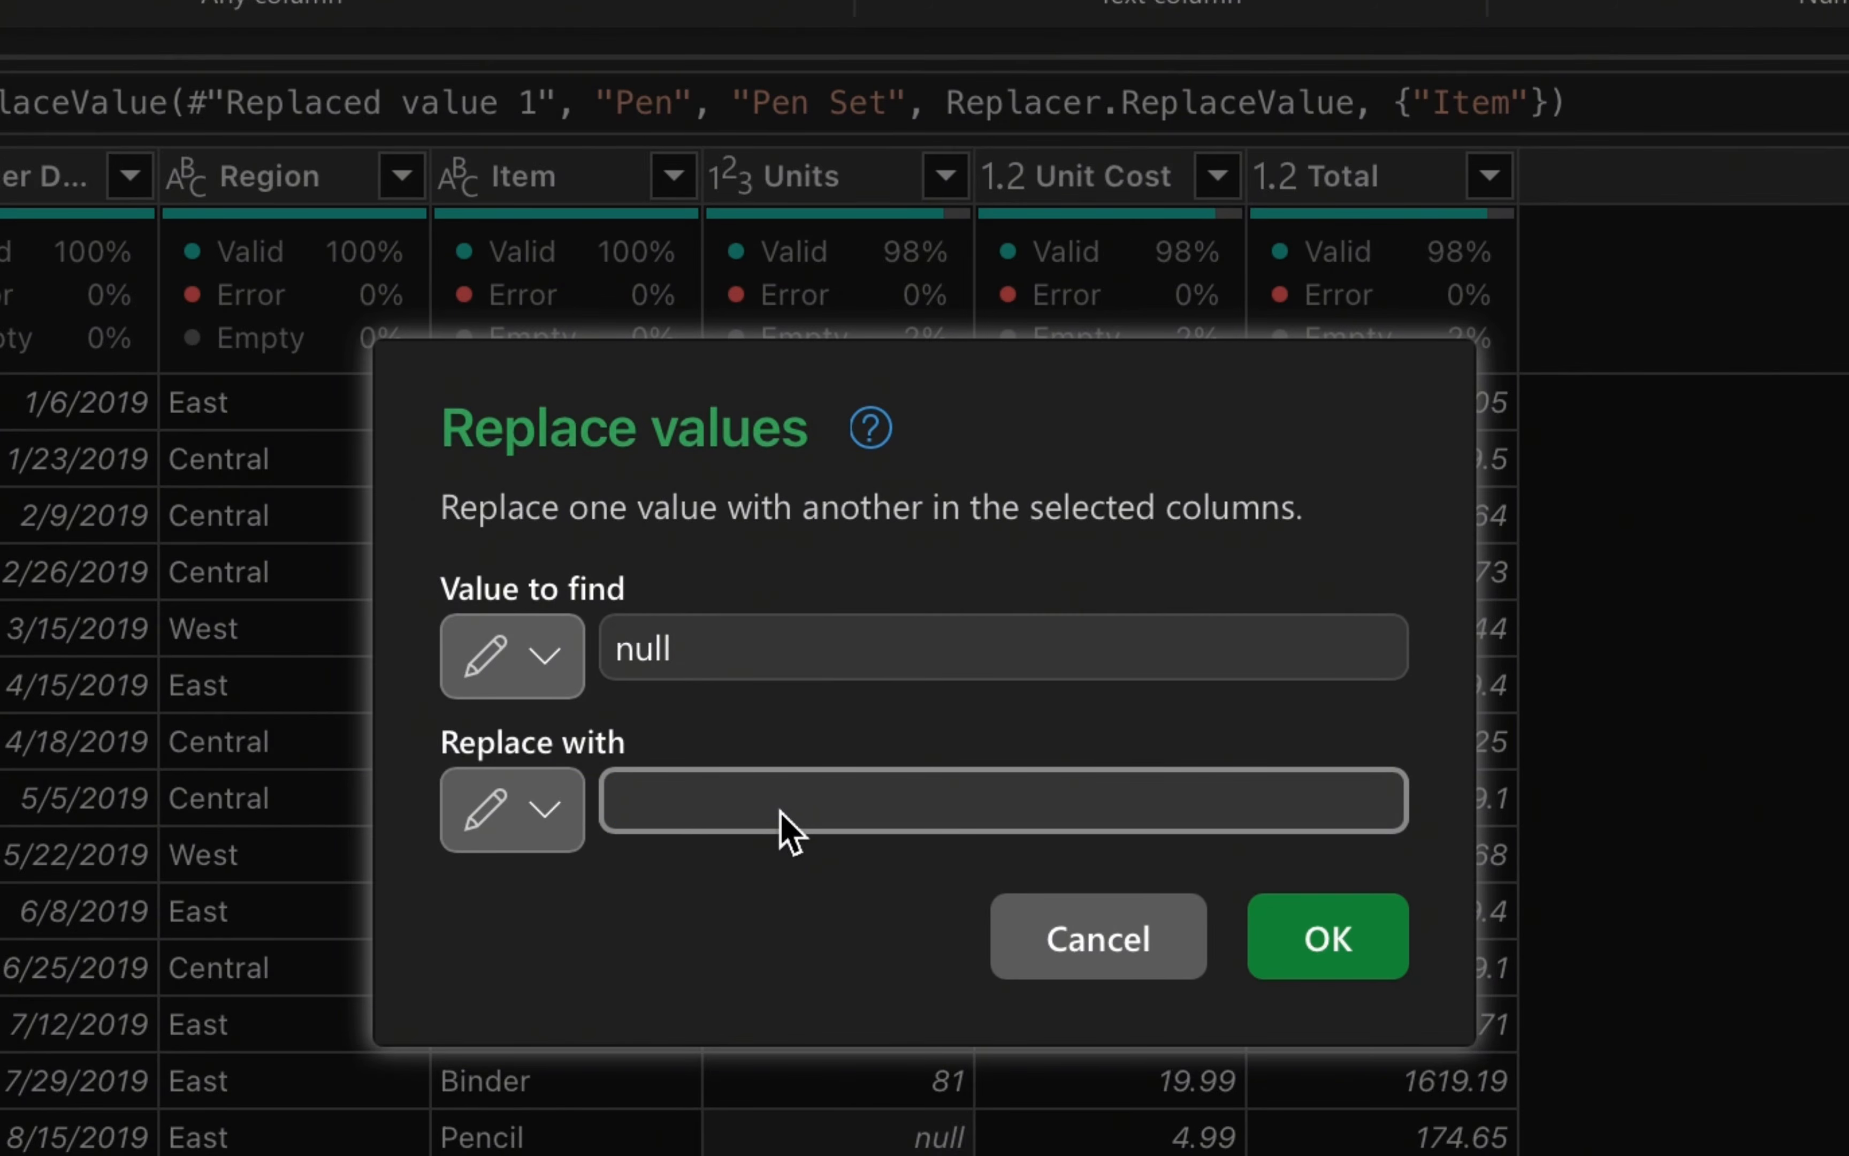
pyautogui.write('35')
pyautogui.press('Return')
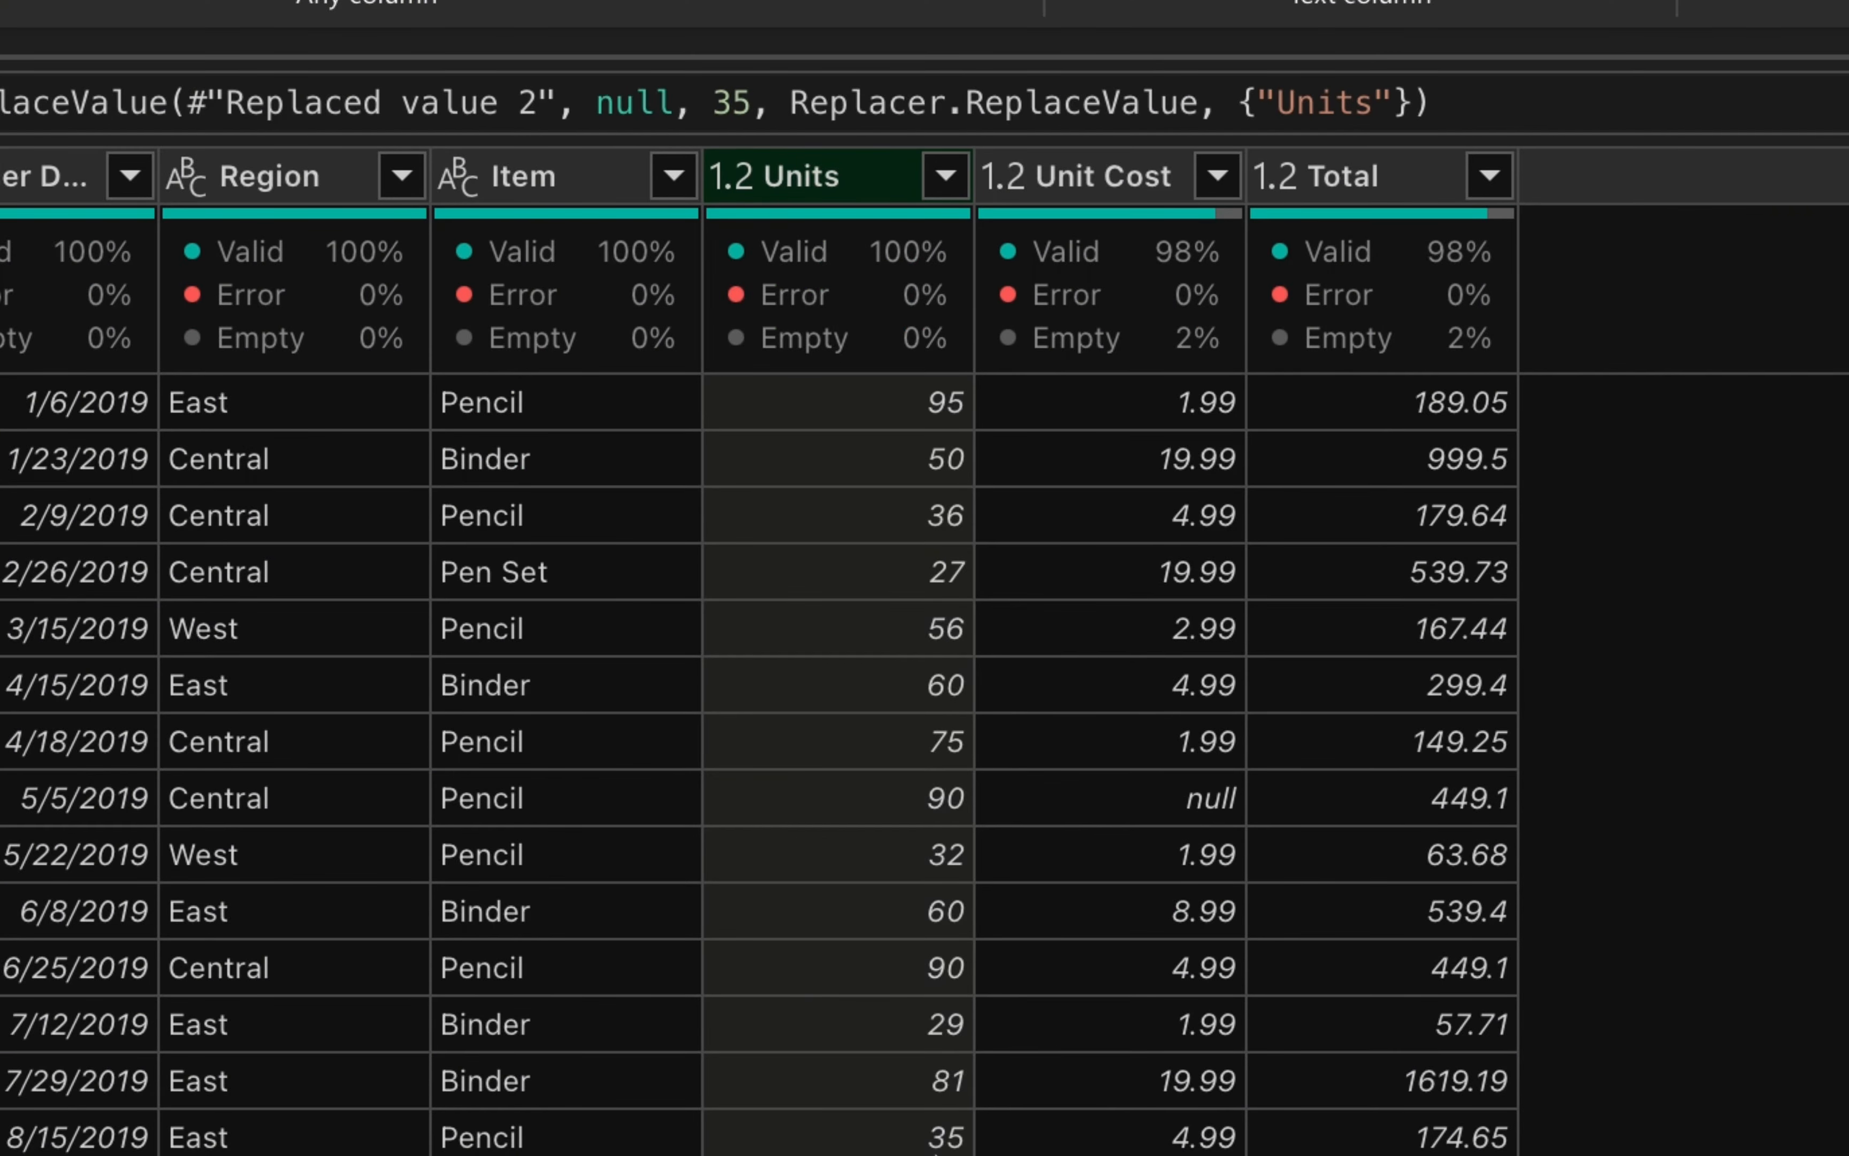
# - Check the filled Units cell and examine the remaining rows for null values in Unit Cost and Total
pyautogui.click(936, 1143)
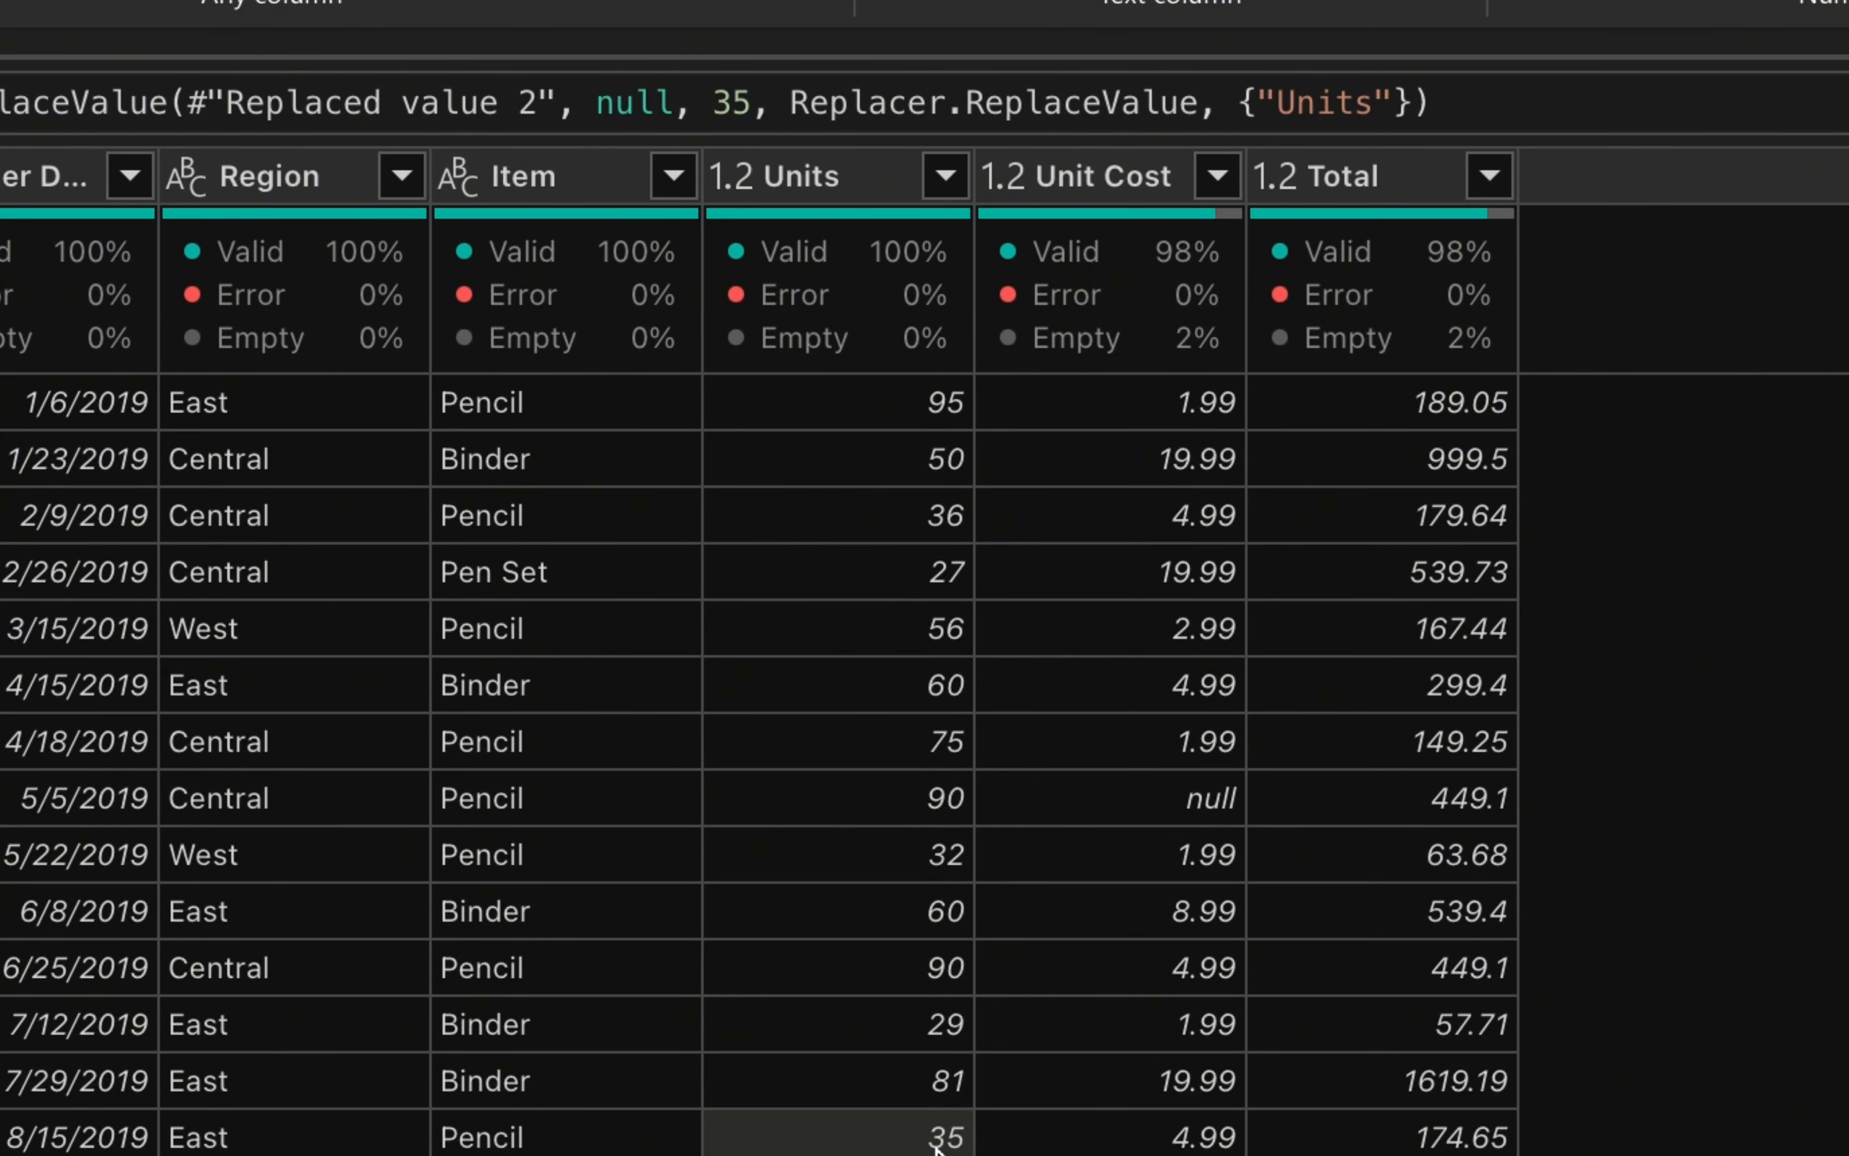
pyautogui.scroll(-2, 935, 1147)
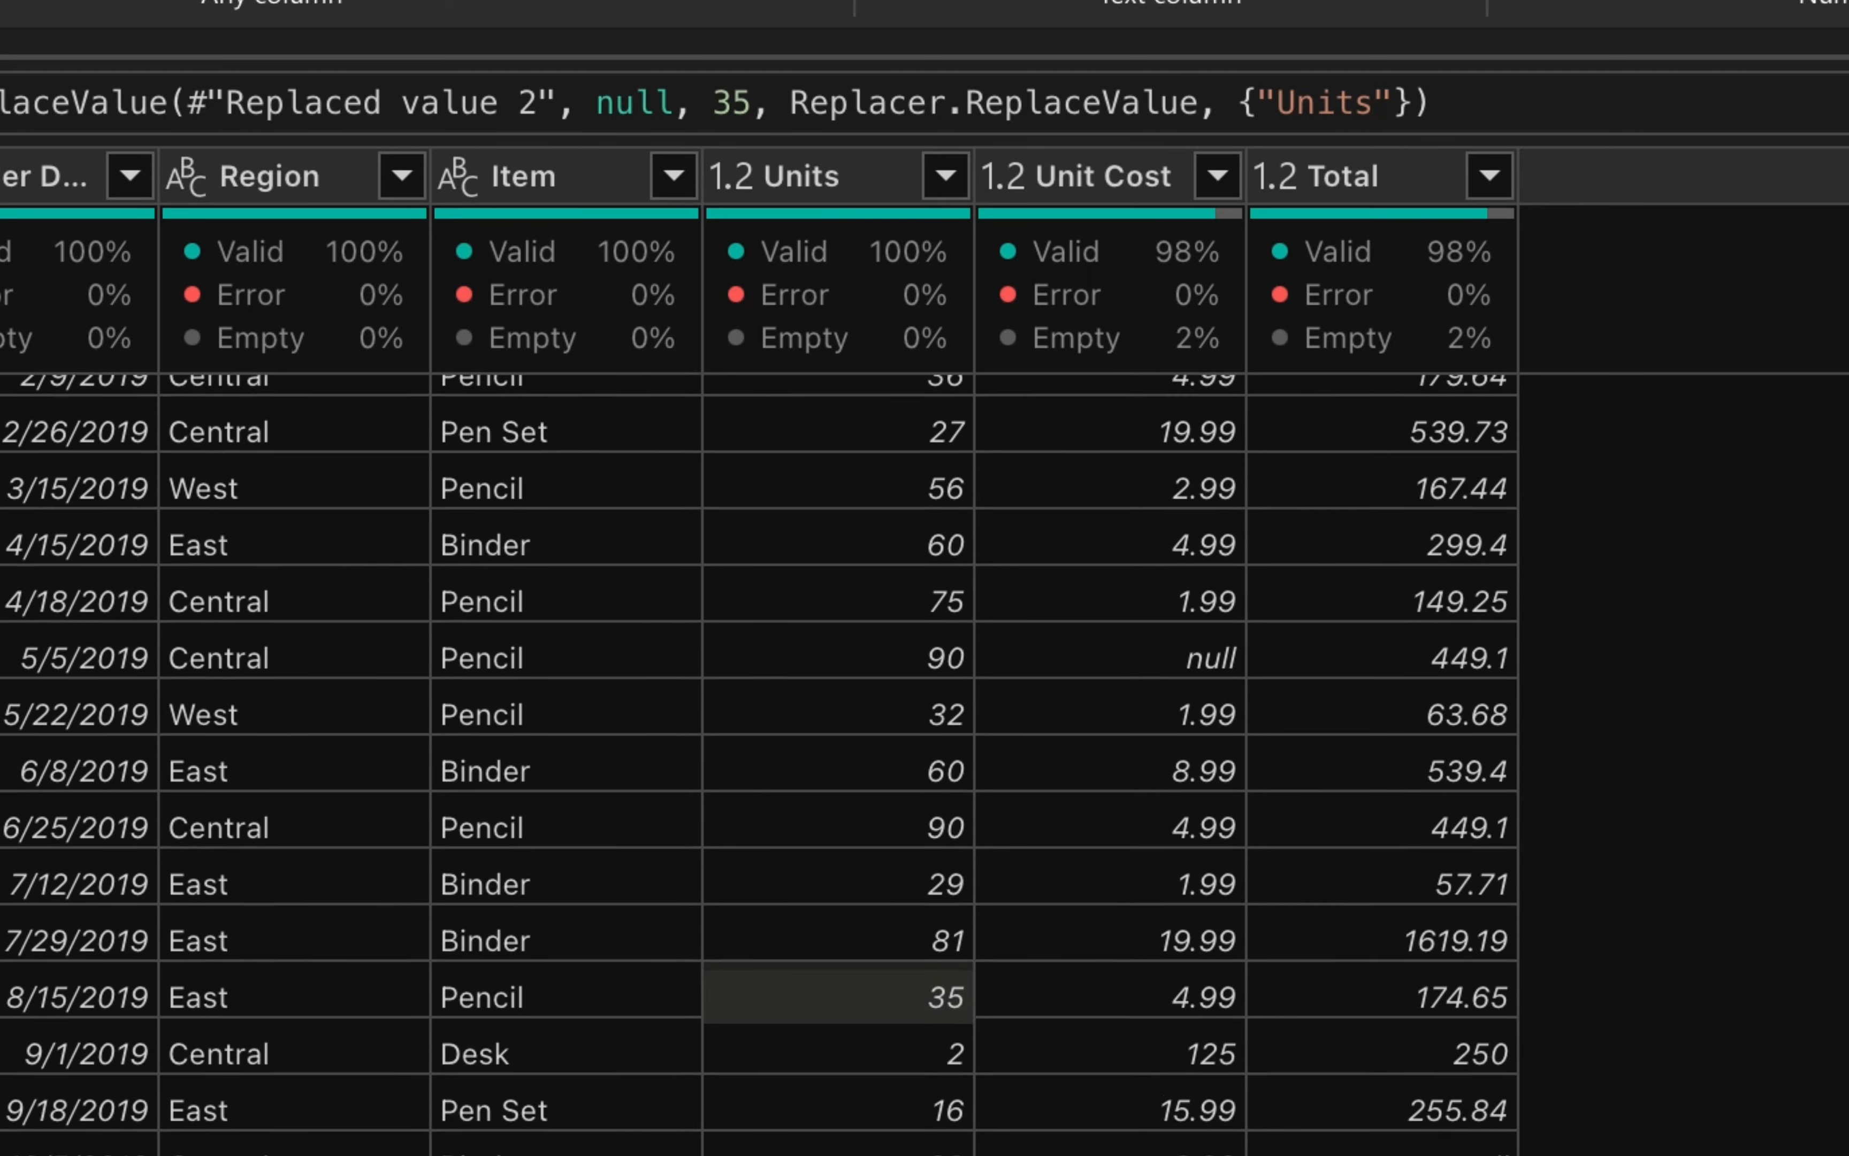
pyautogui.scroll(2, 758, 765)
pyautogui.scroll(-11, 759, 765)
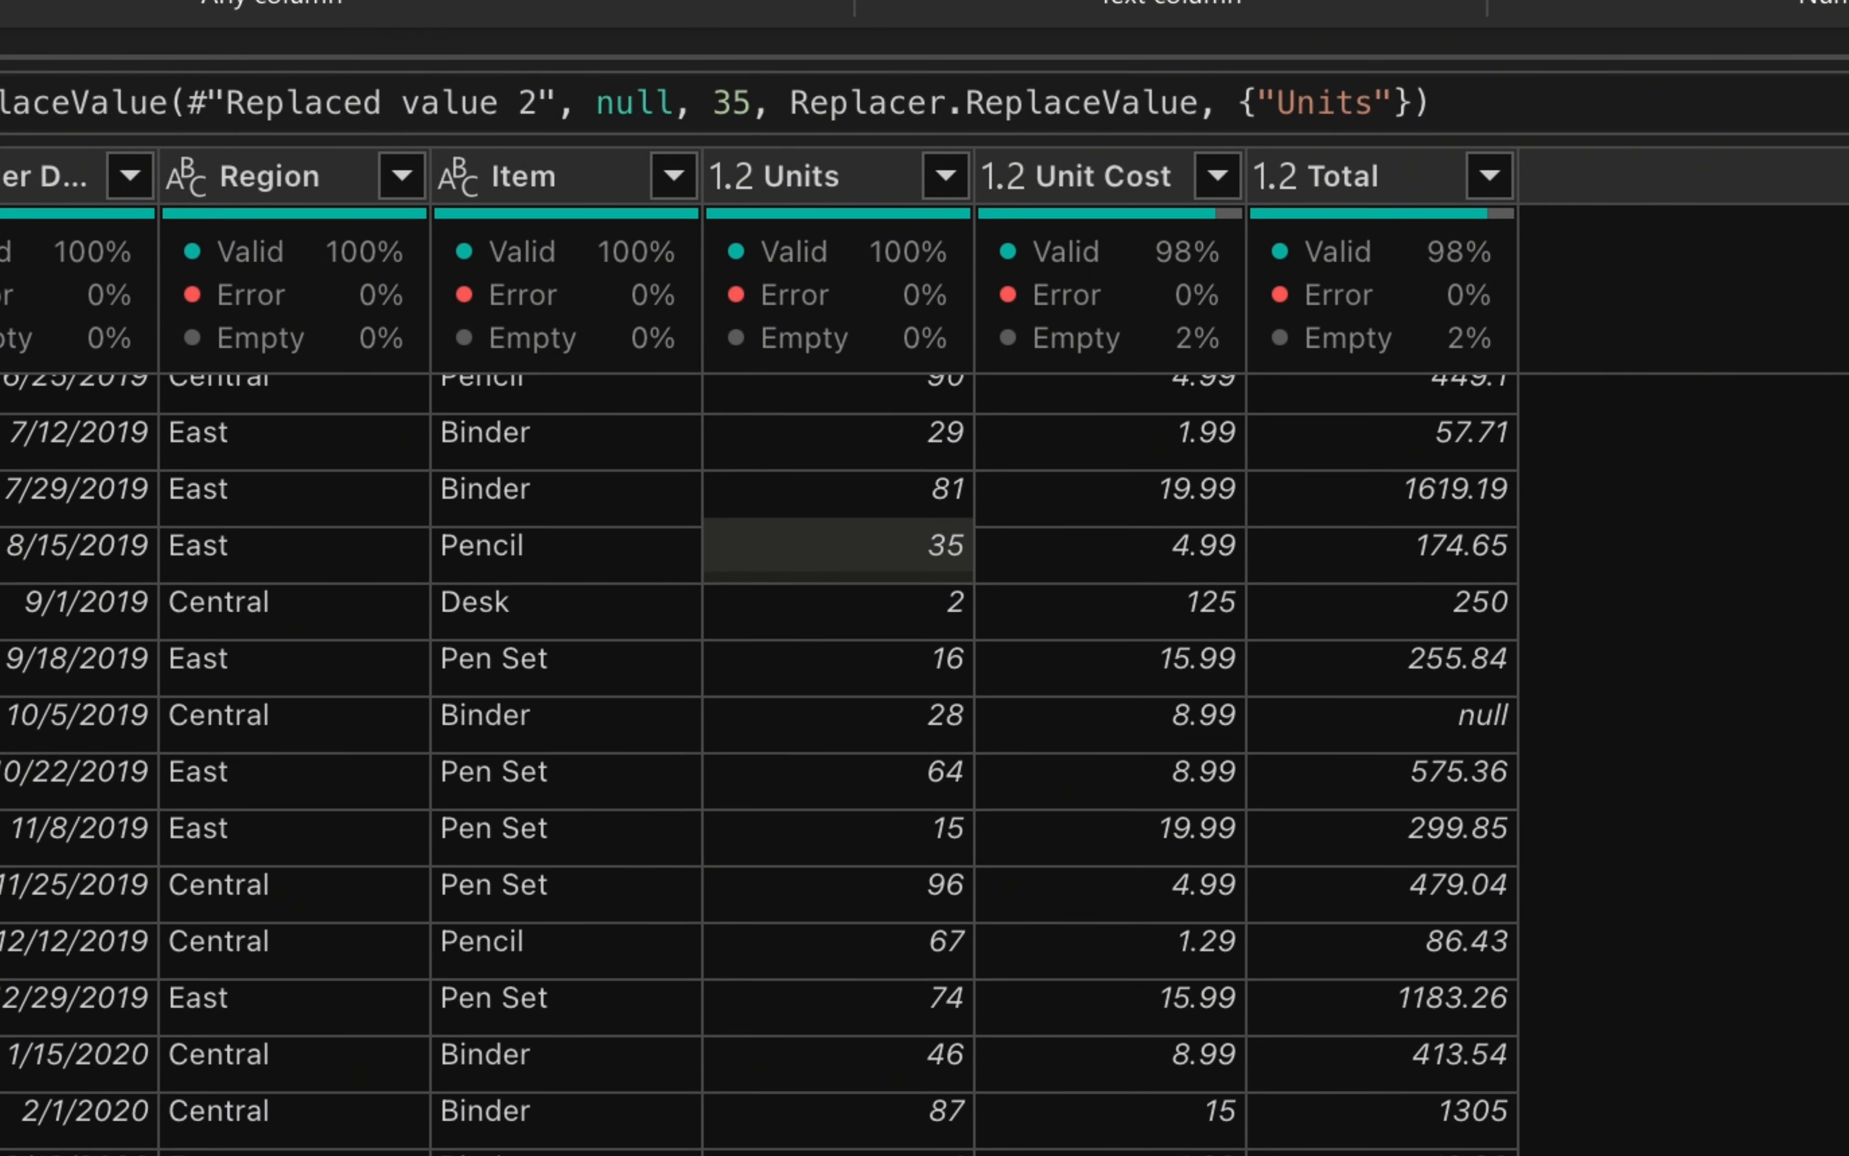
pyautogui.scroll(-4, 758, 765)
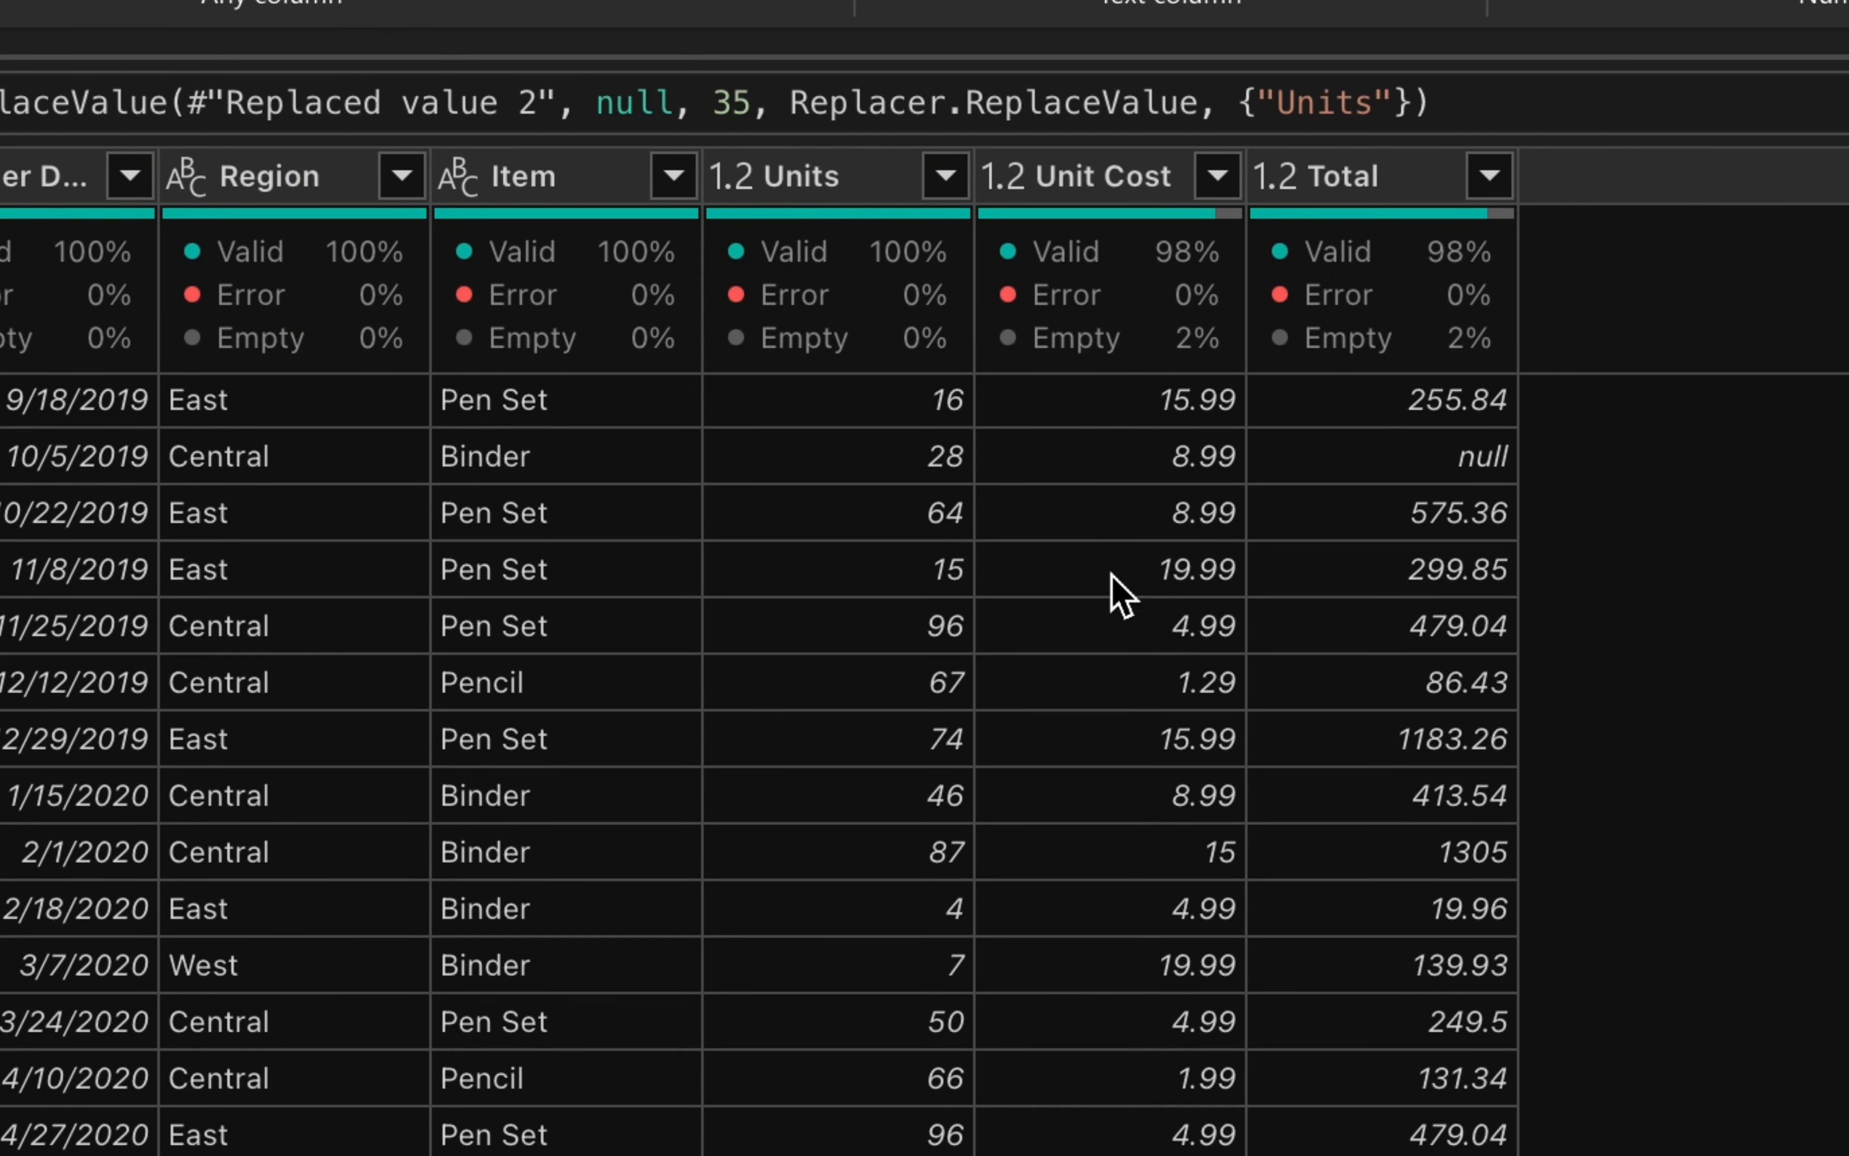
pyautogui.scroll(-5, 1135, 826)
pyautogui.scroll(-7, 1139, 833)
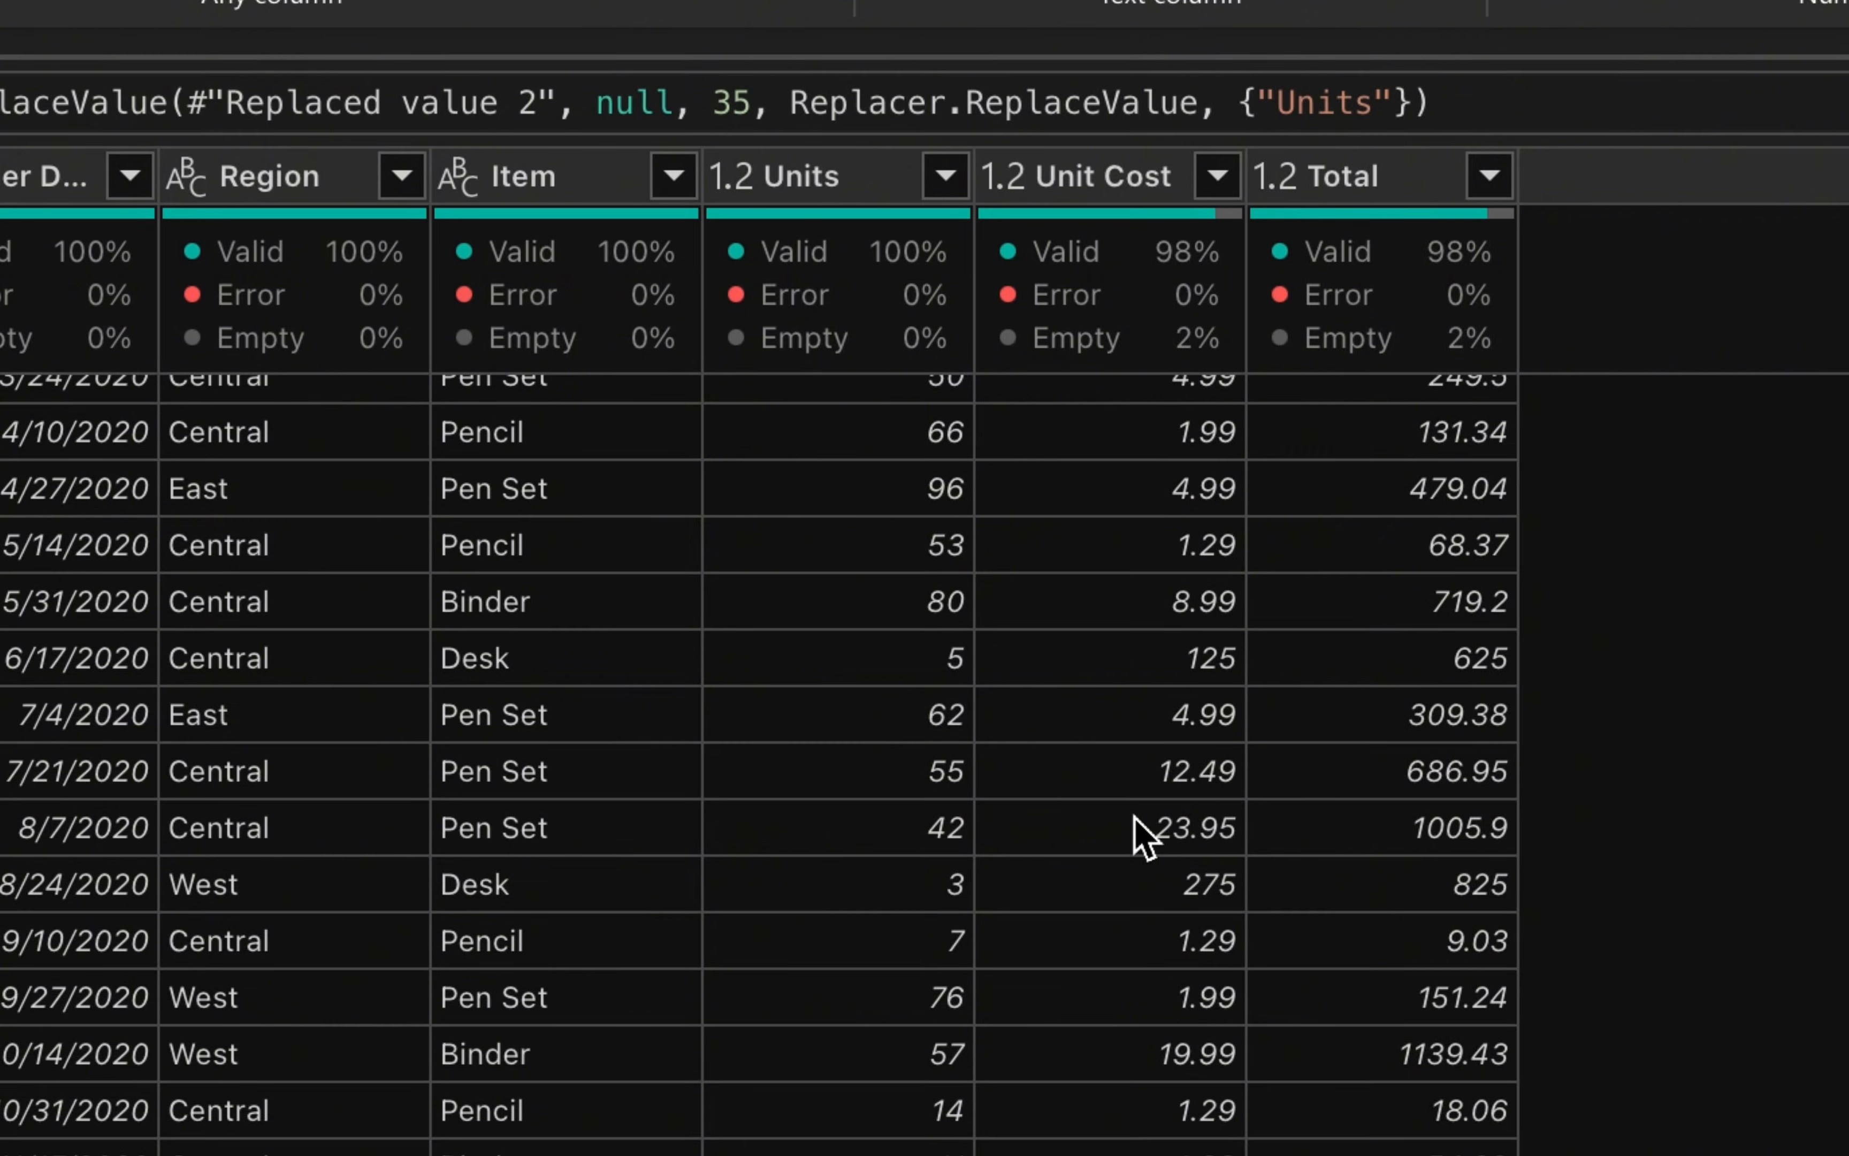
pyautogui.scroll(9, 1139, 833)
pyautogui.scroll(18, 1144, 837)
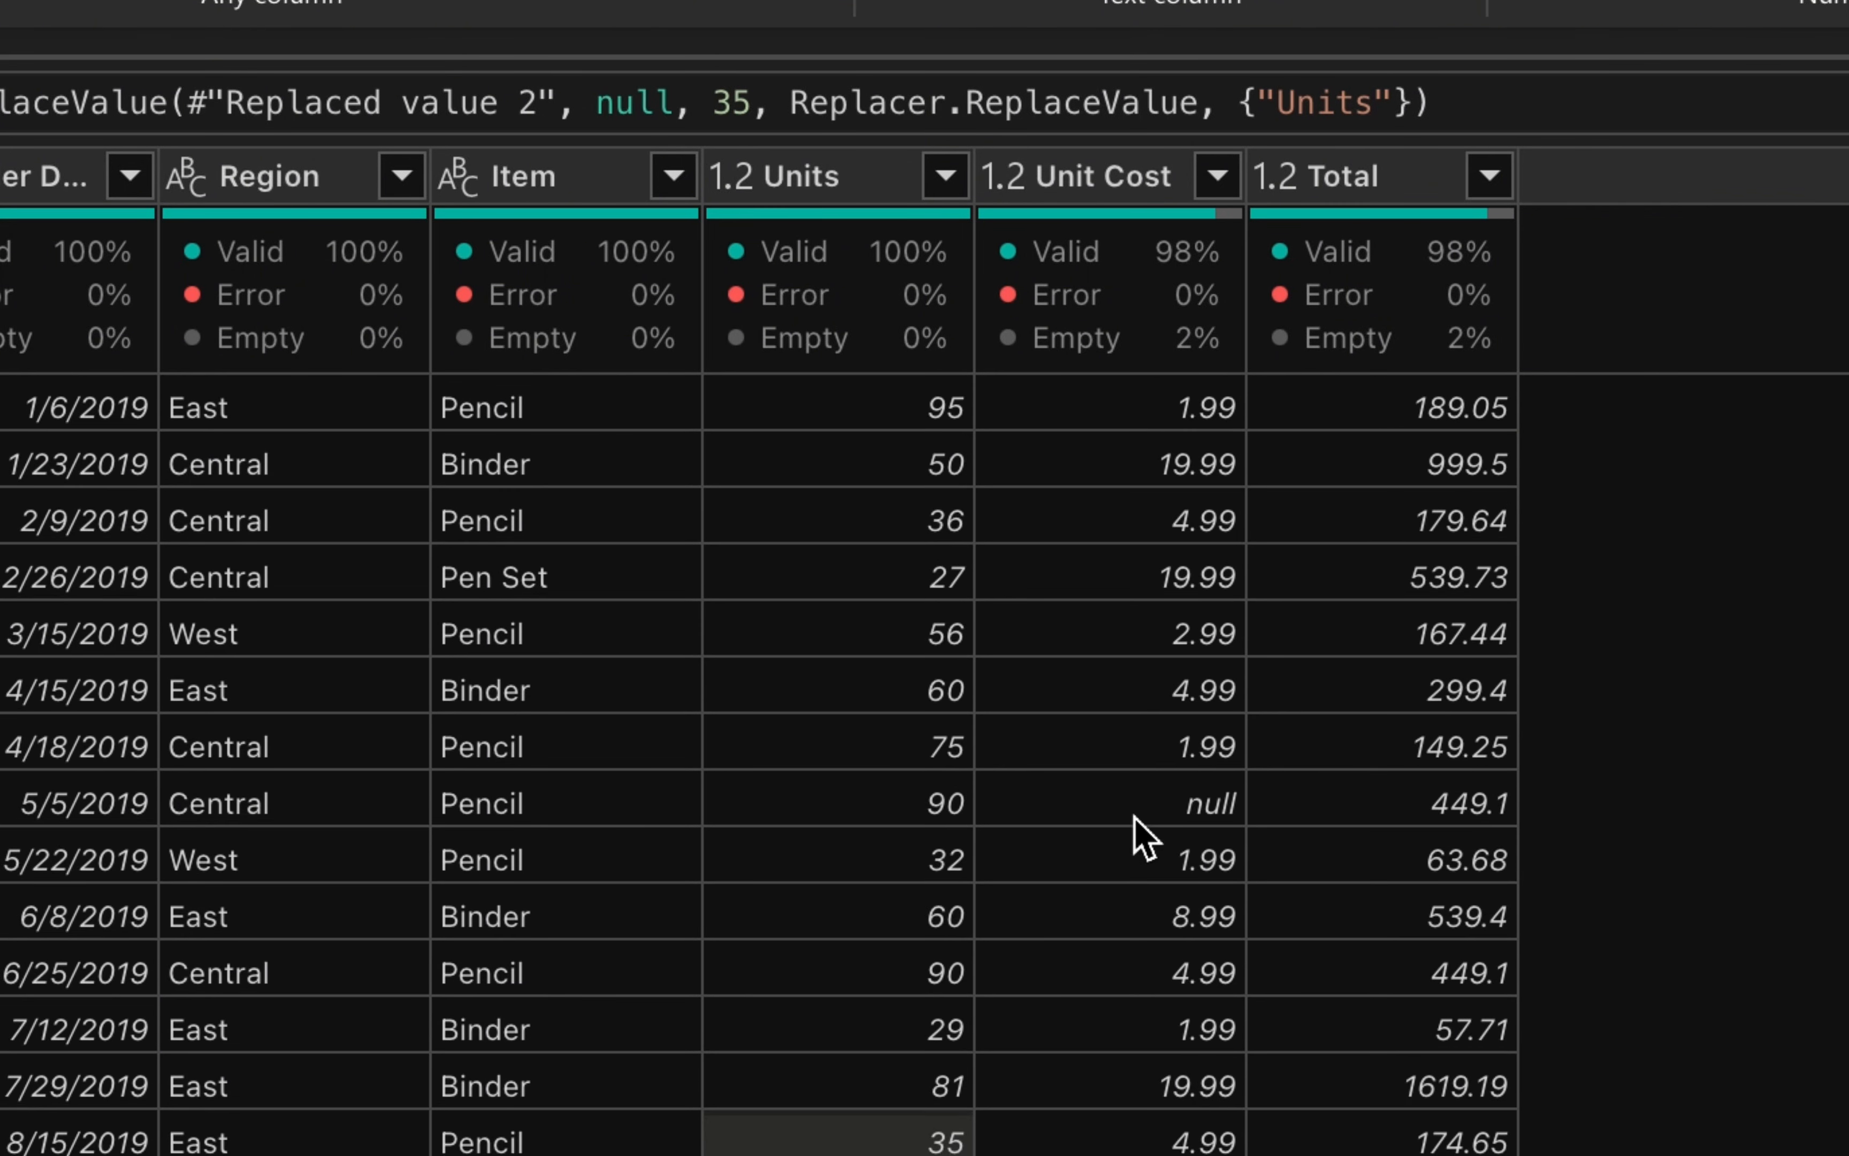
# - Select the null Unit Cost in the 5/5/2019 row, switch to Calculator and divide 449.1 by 90
pyautogui.click(1154, 807)
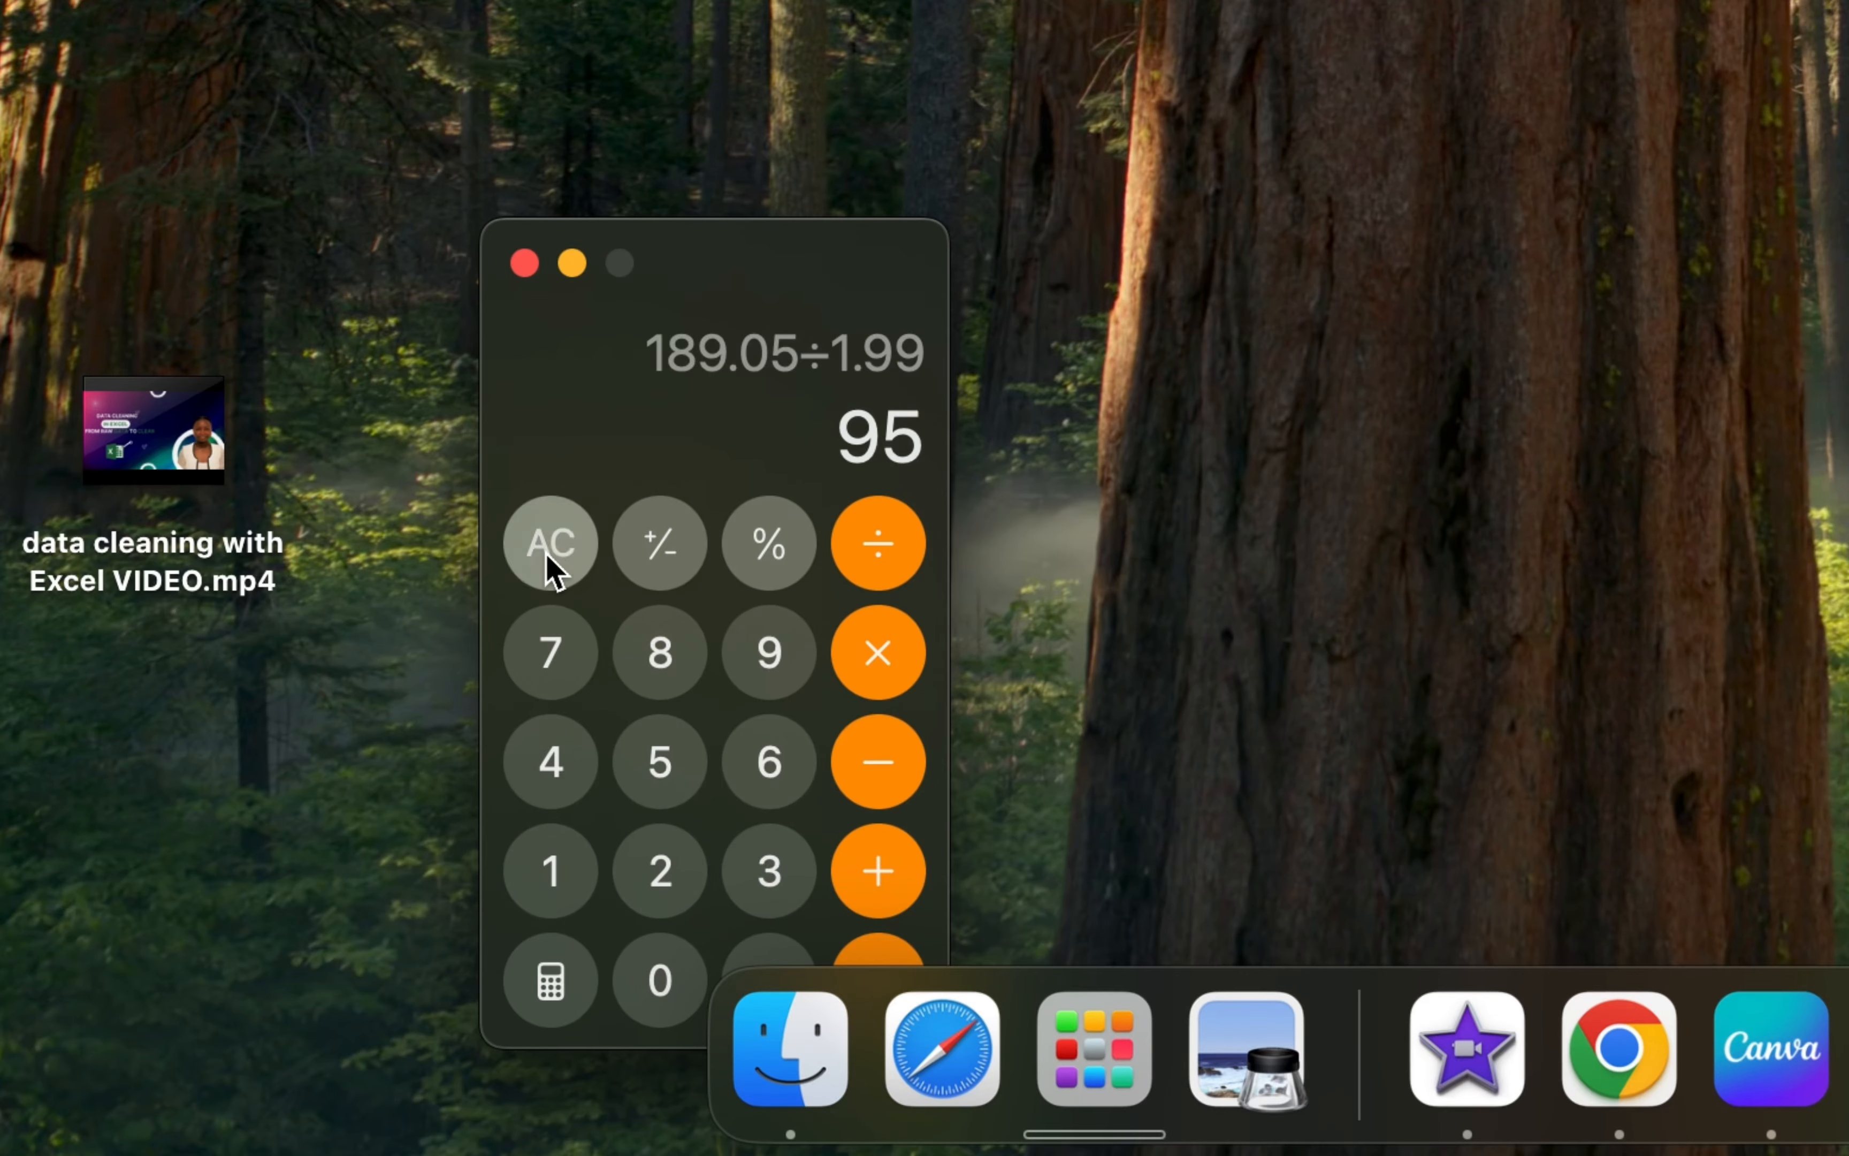
pyautogui.click(550, 544)
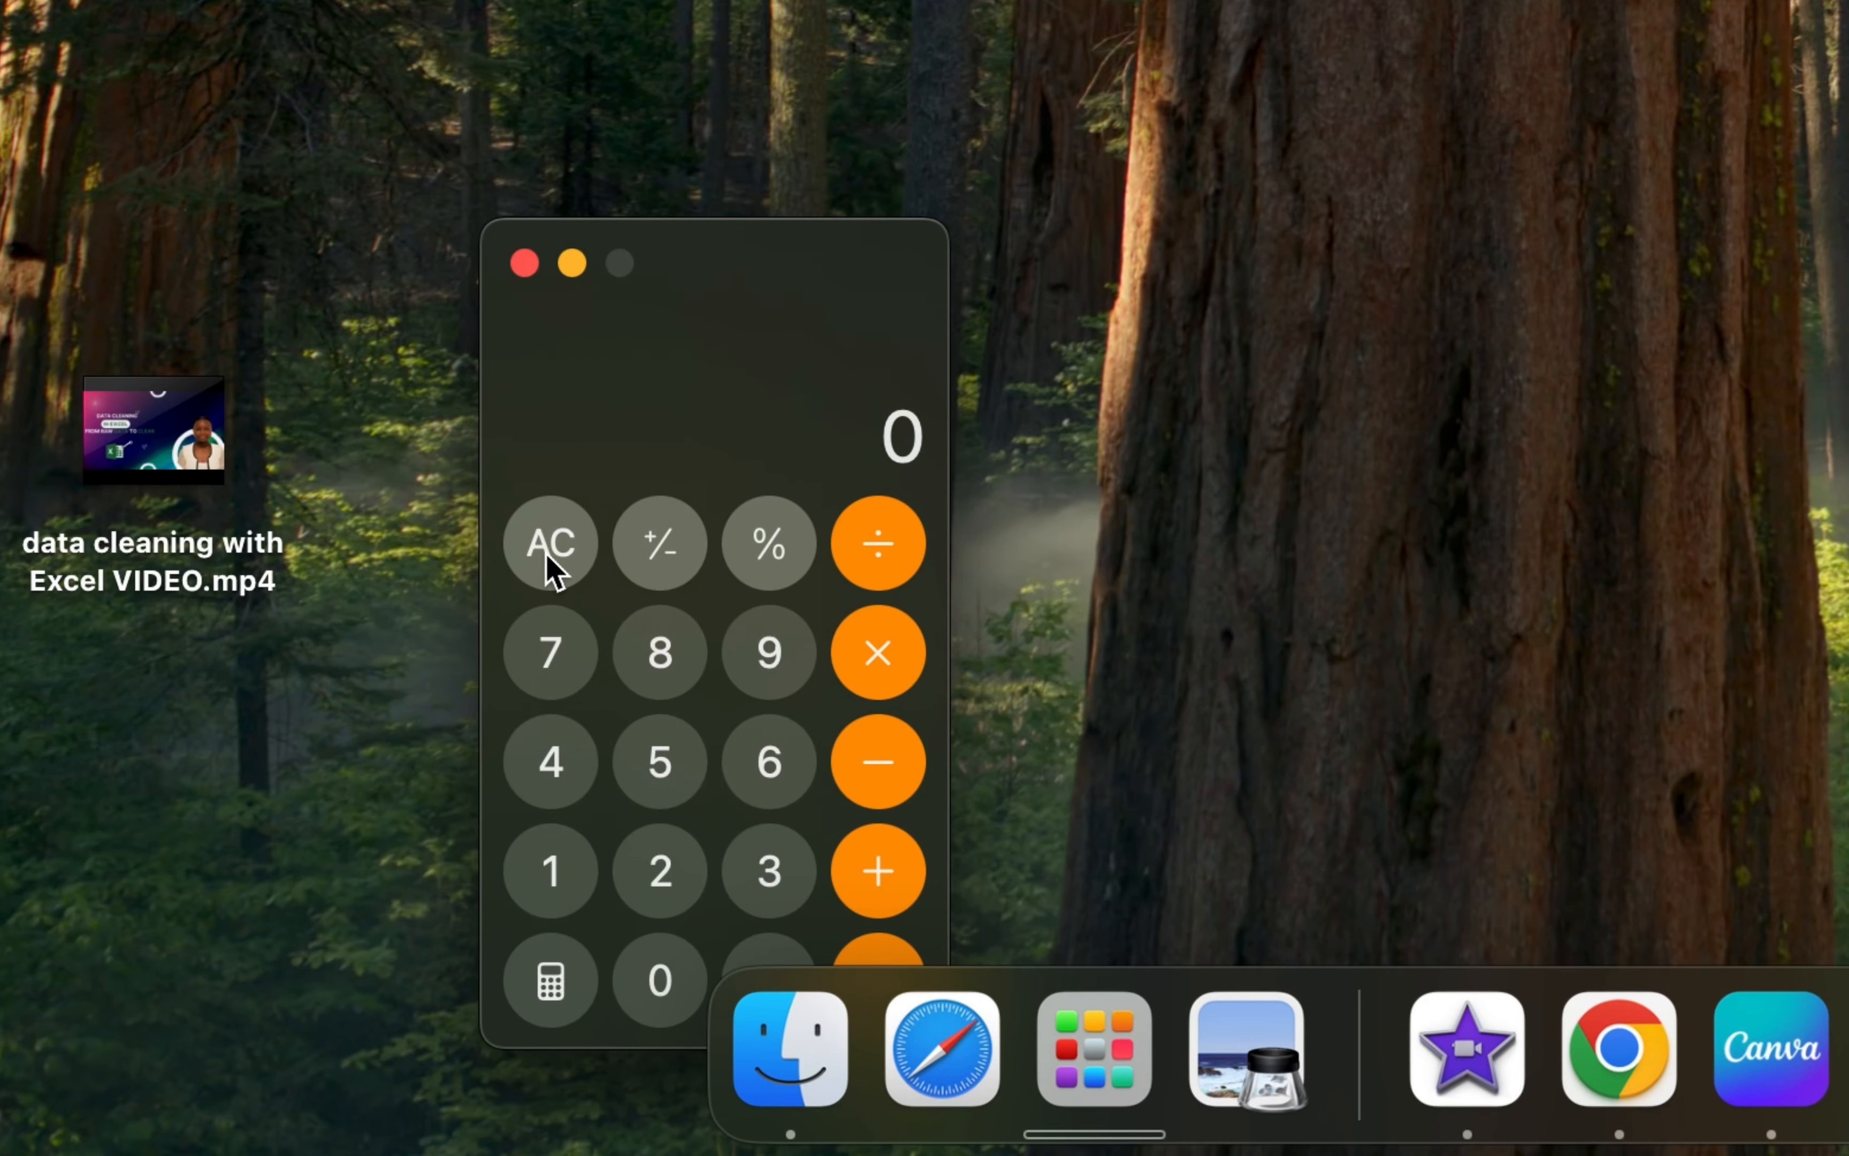
pyautogui.write('449')
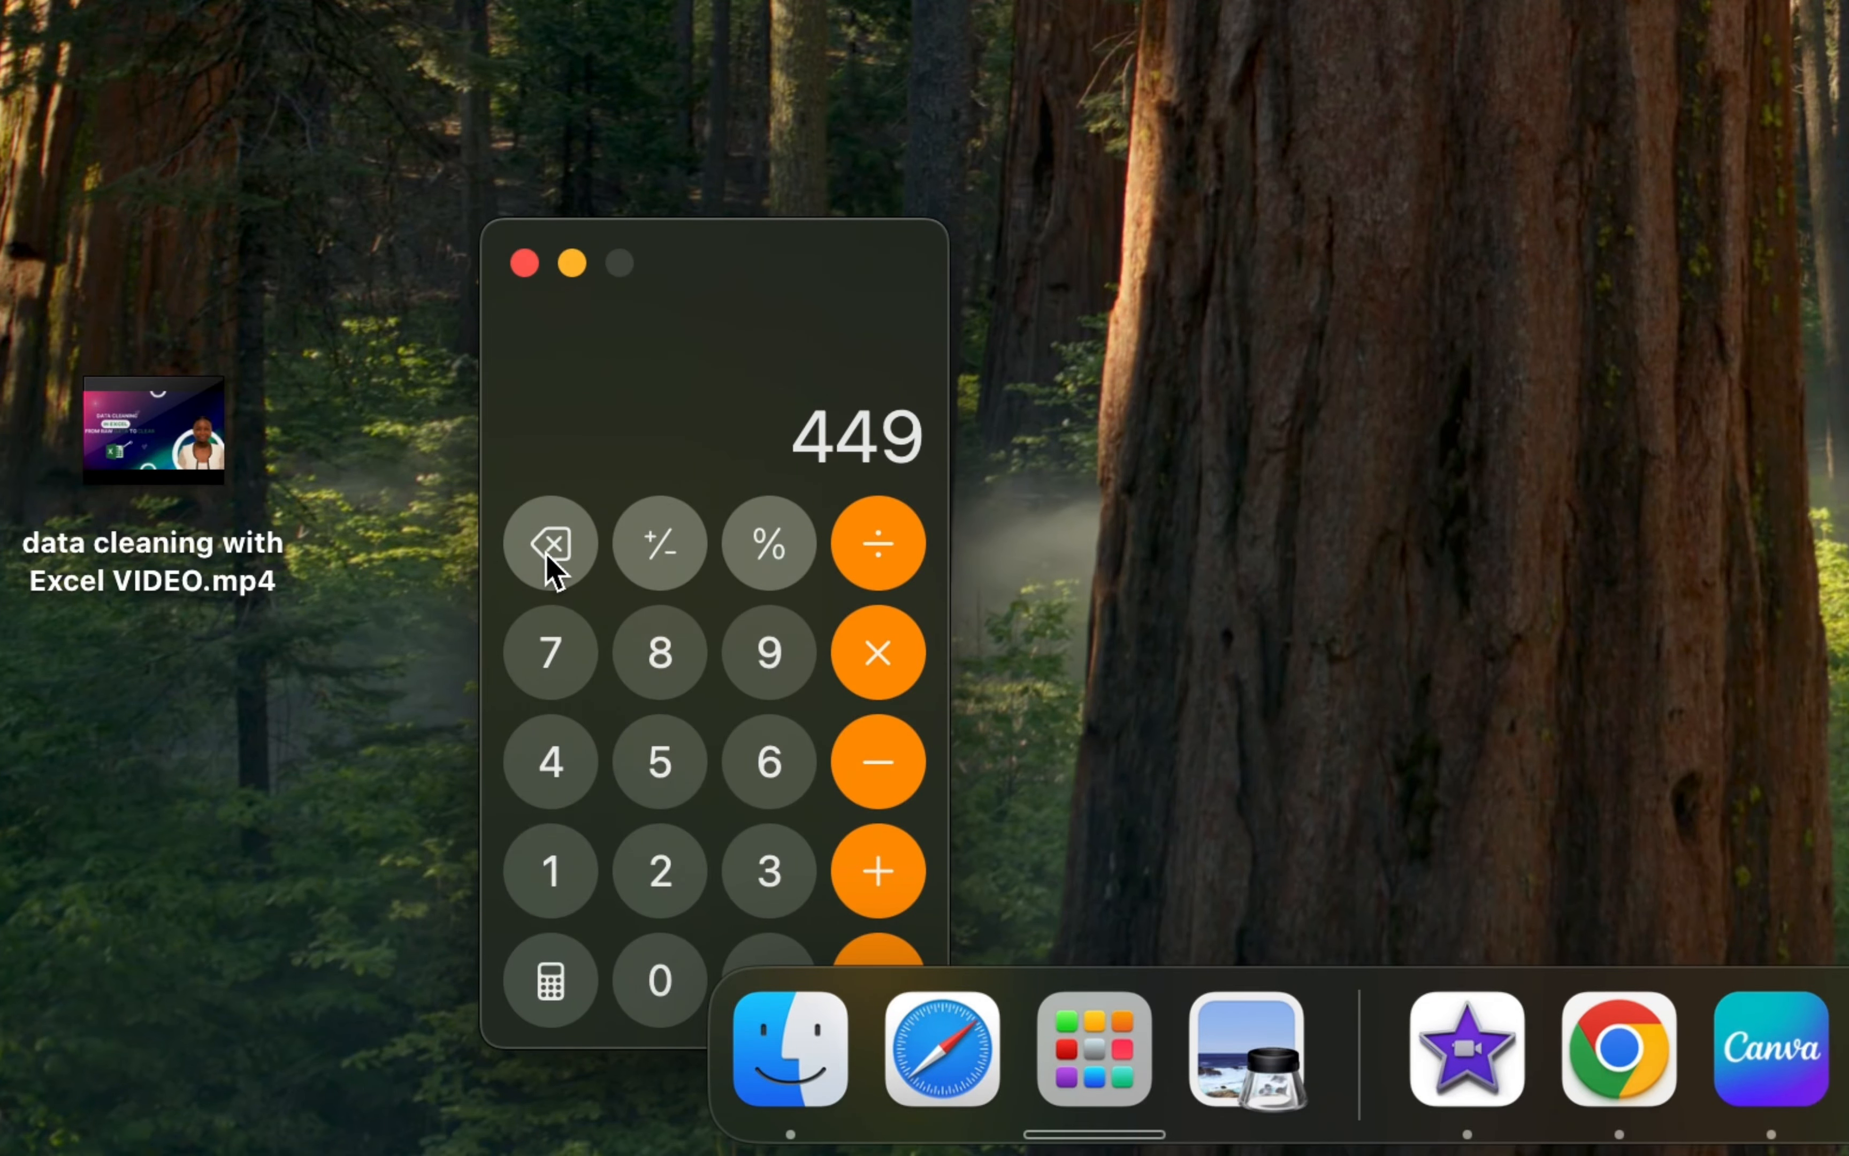
pyautogui.write('.1')
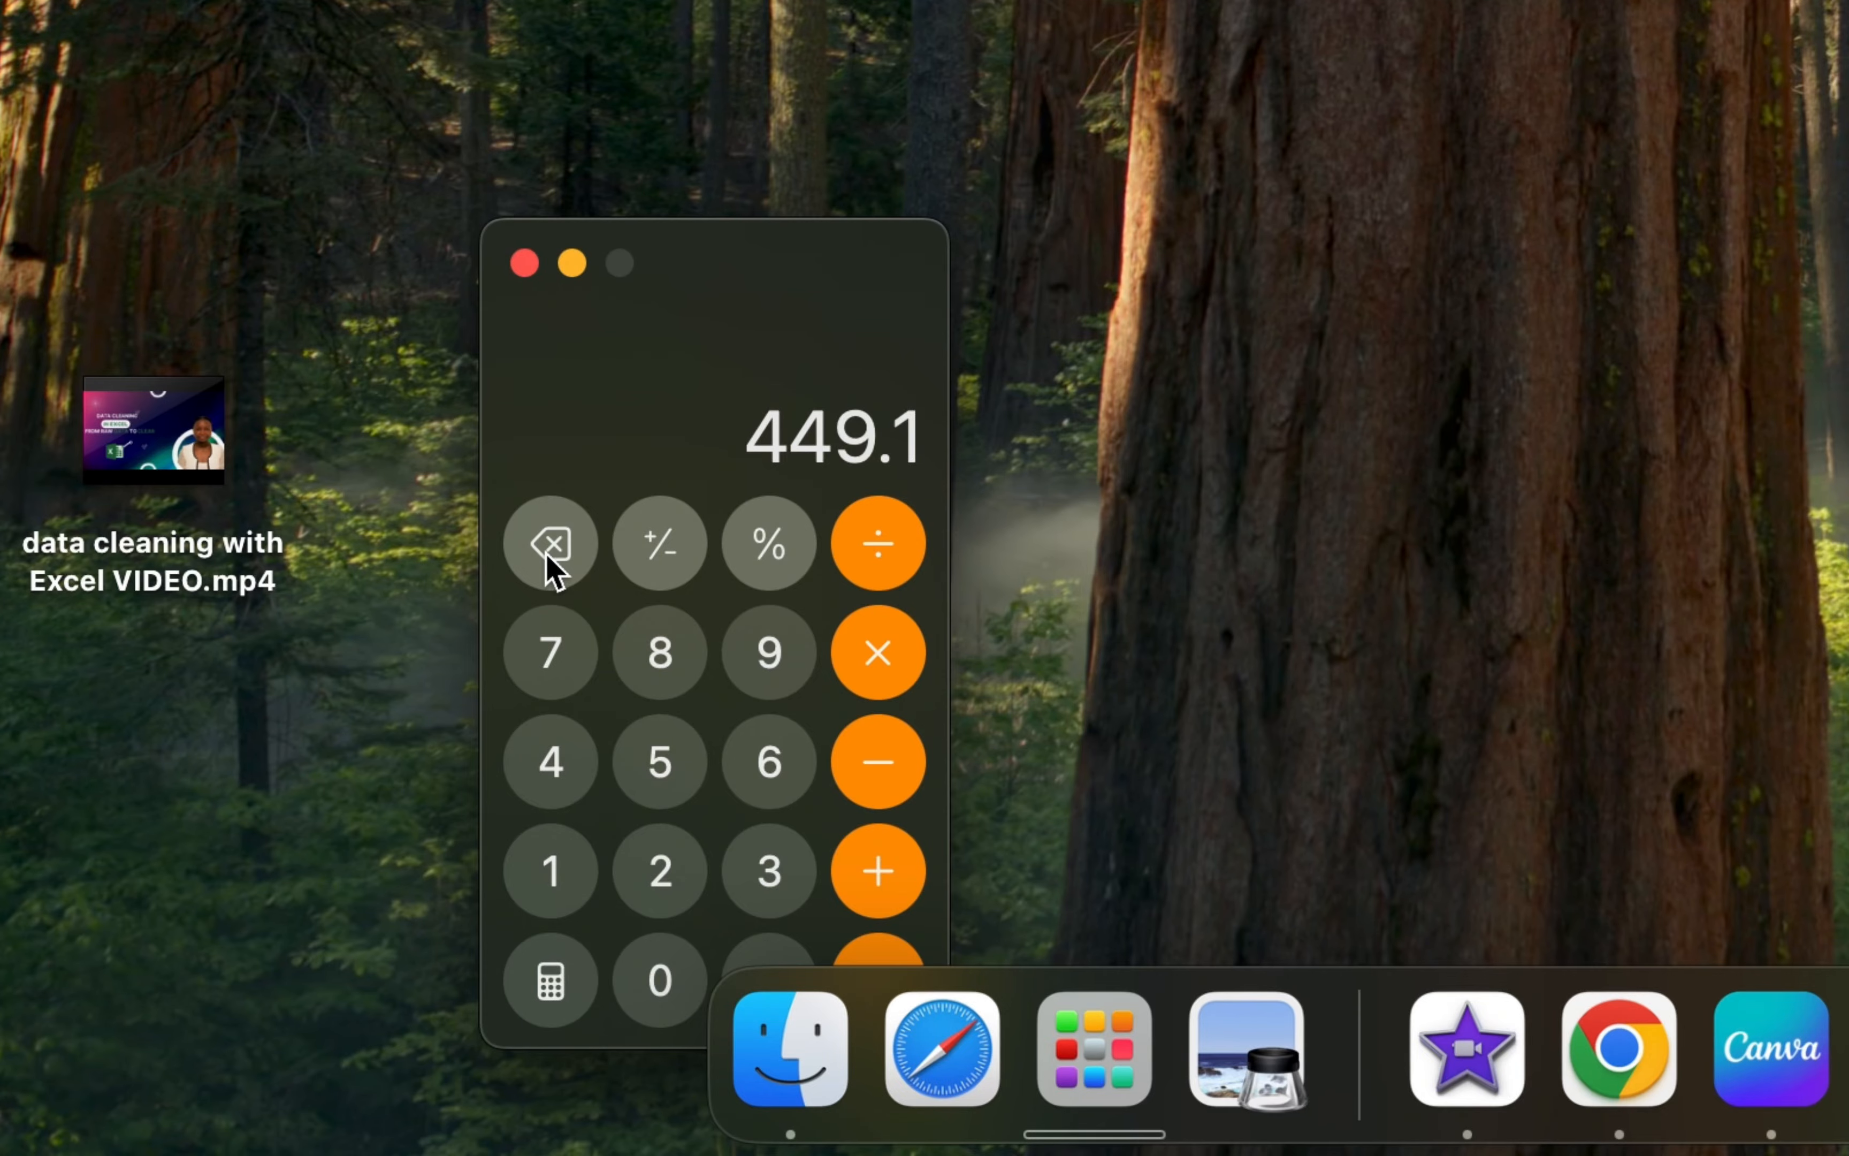
pyautogui.write('/')
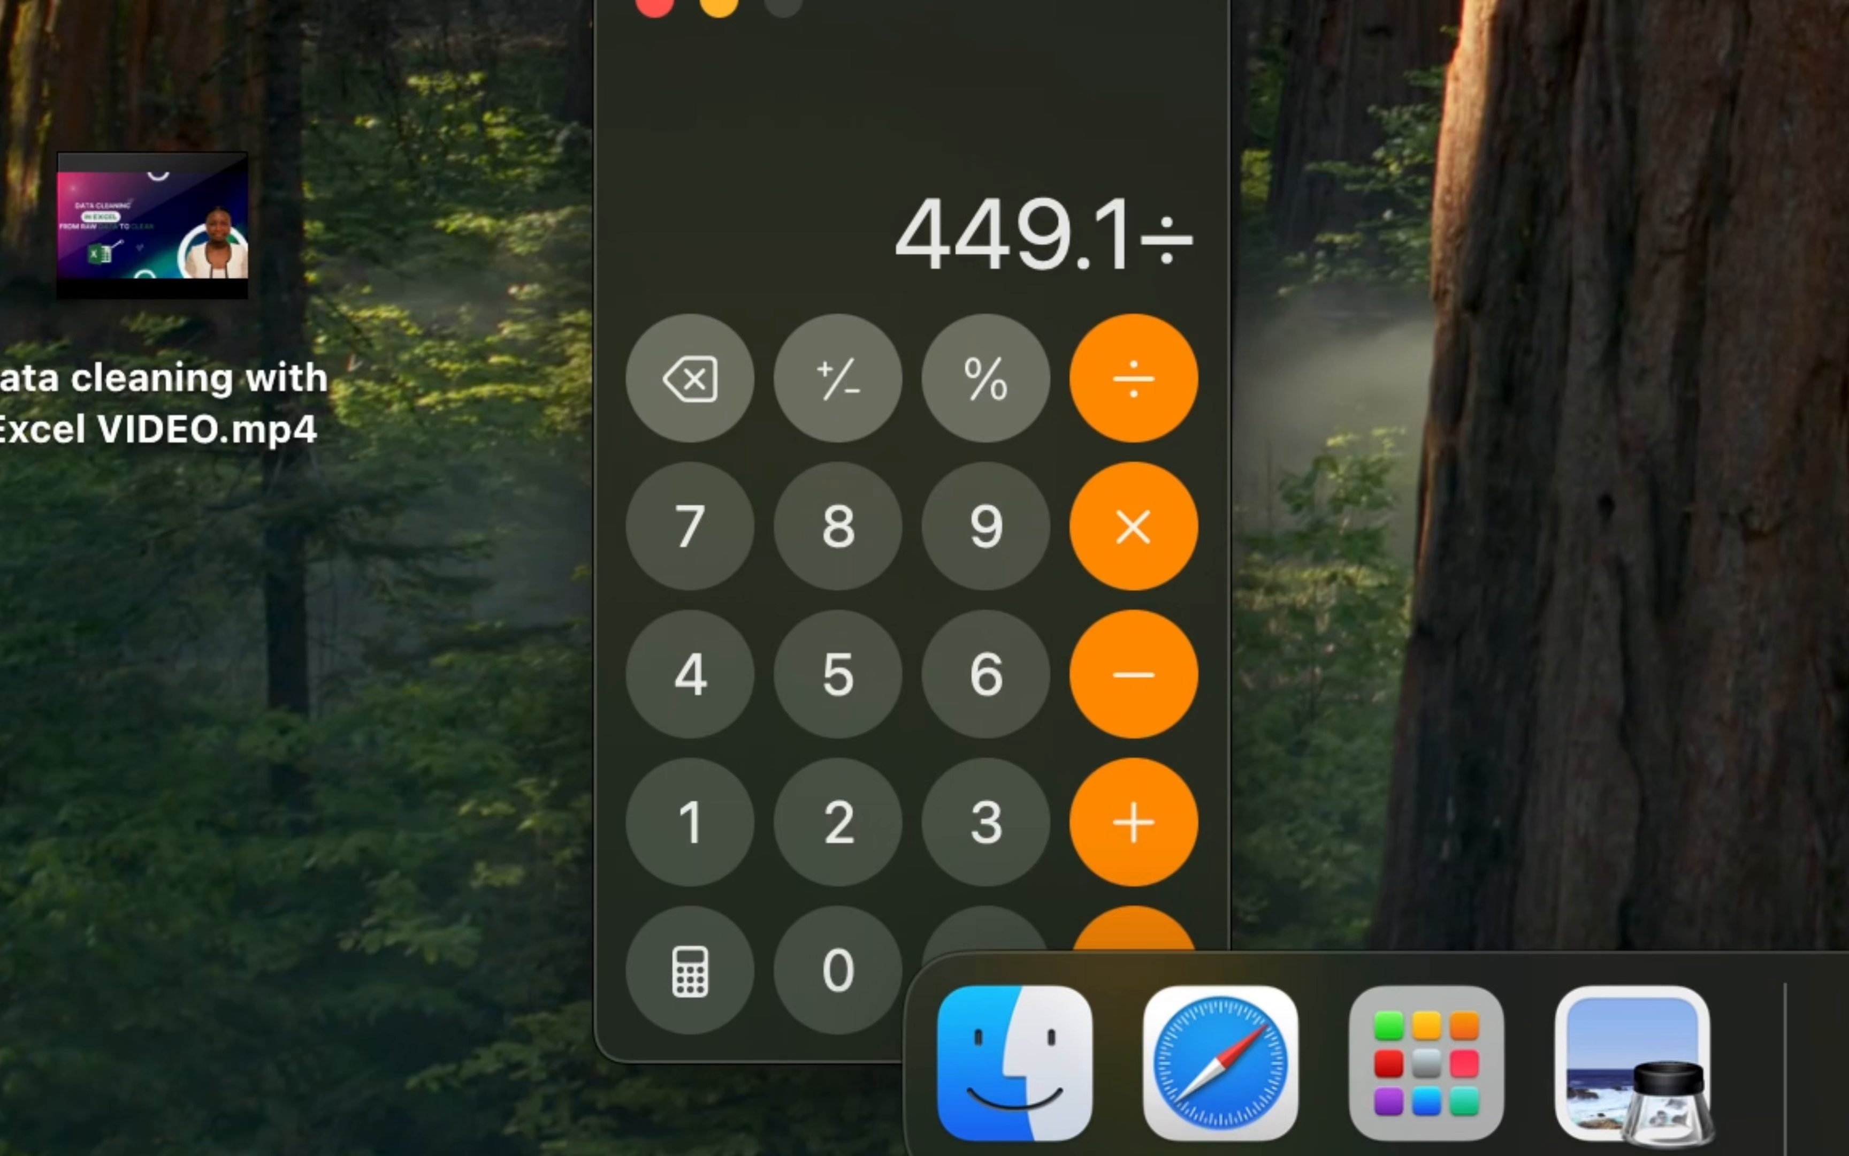
pyautogui.write('90')
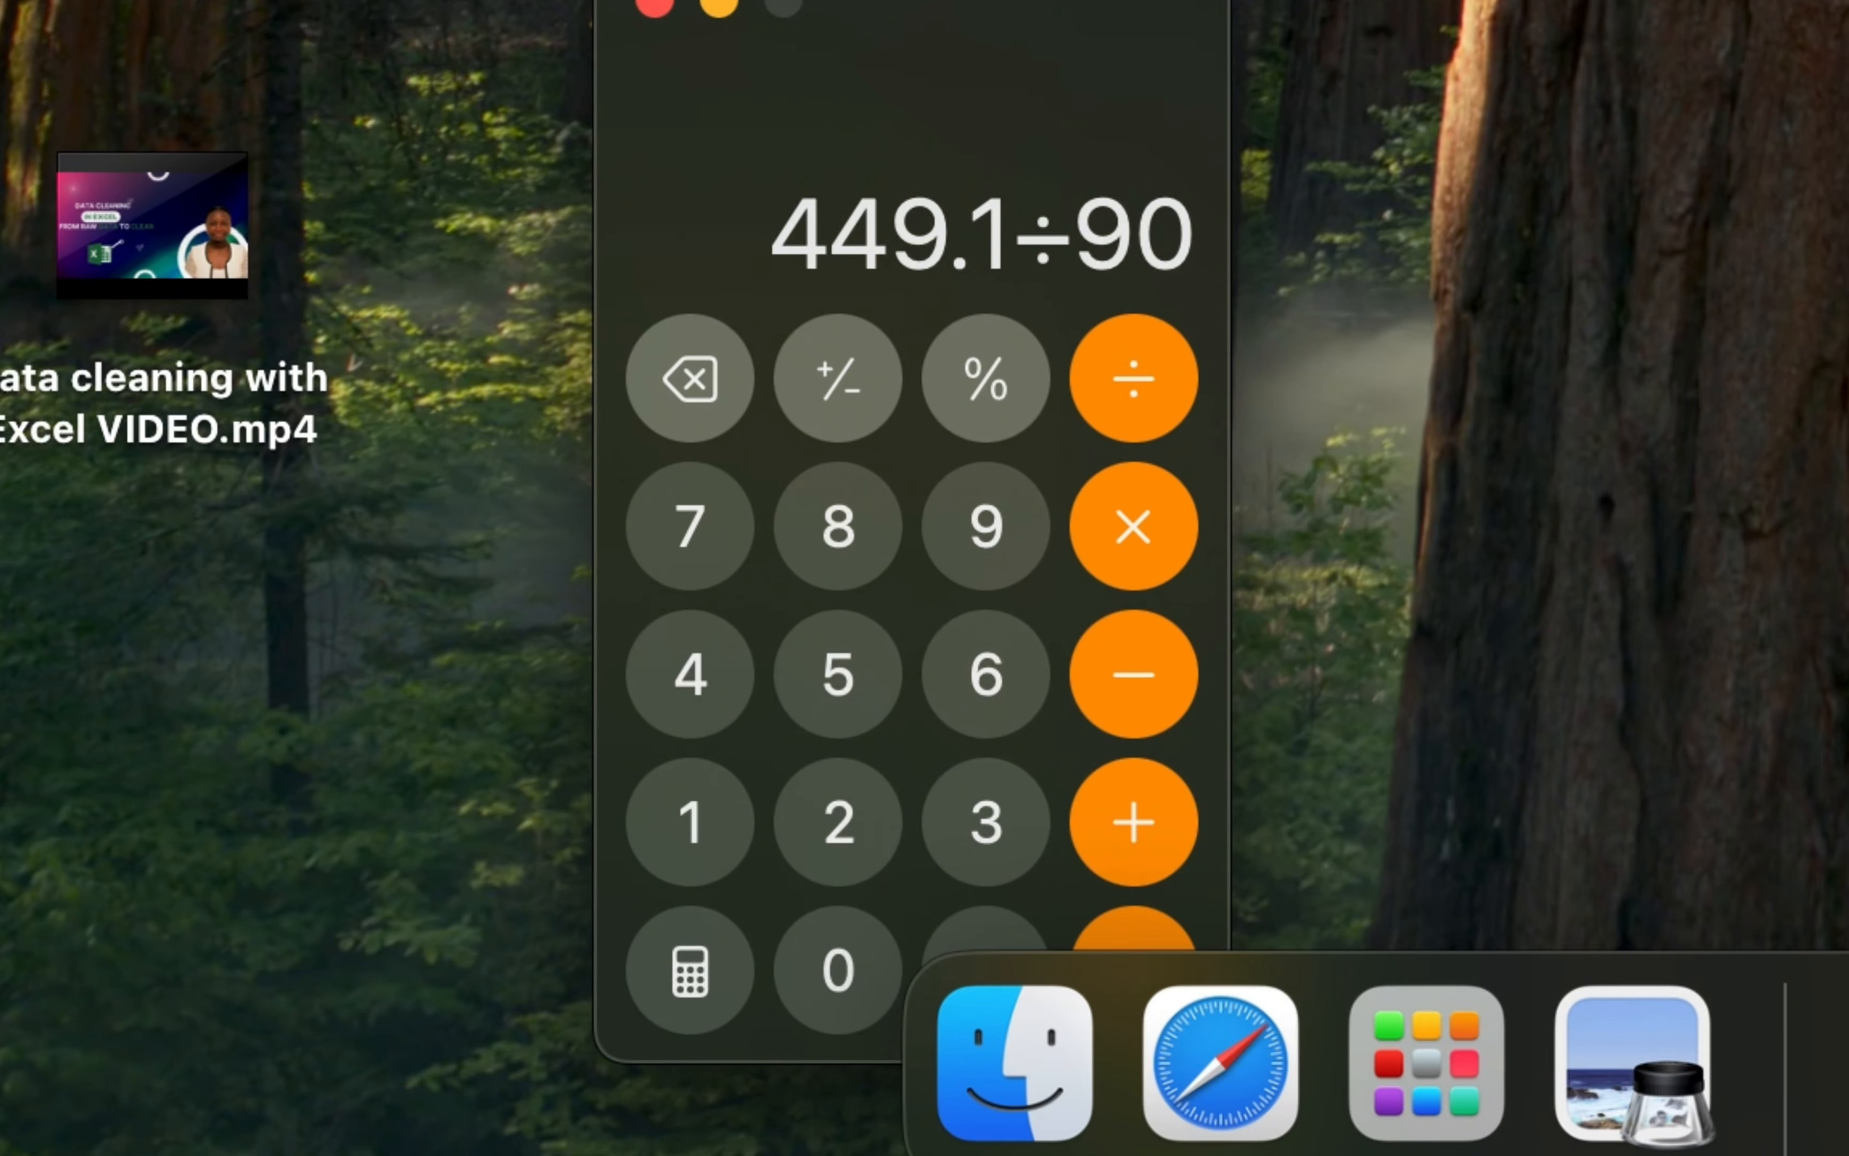
pyautogui.press('Return')
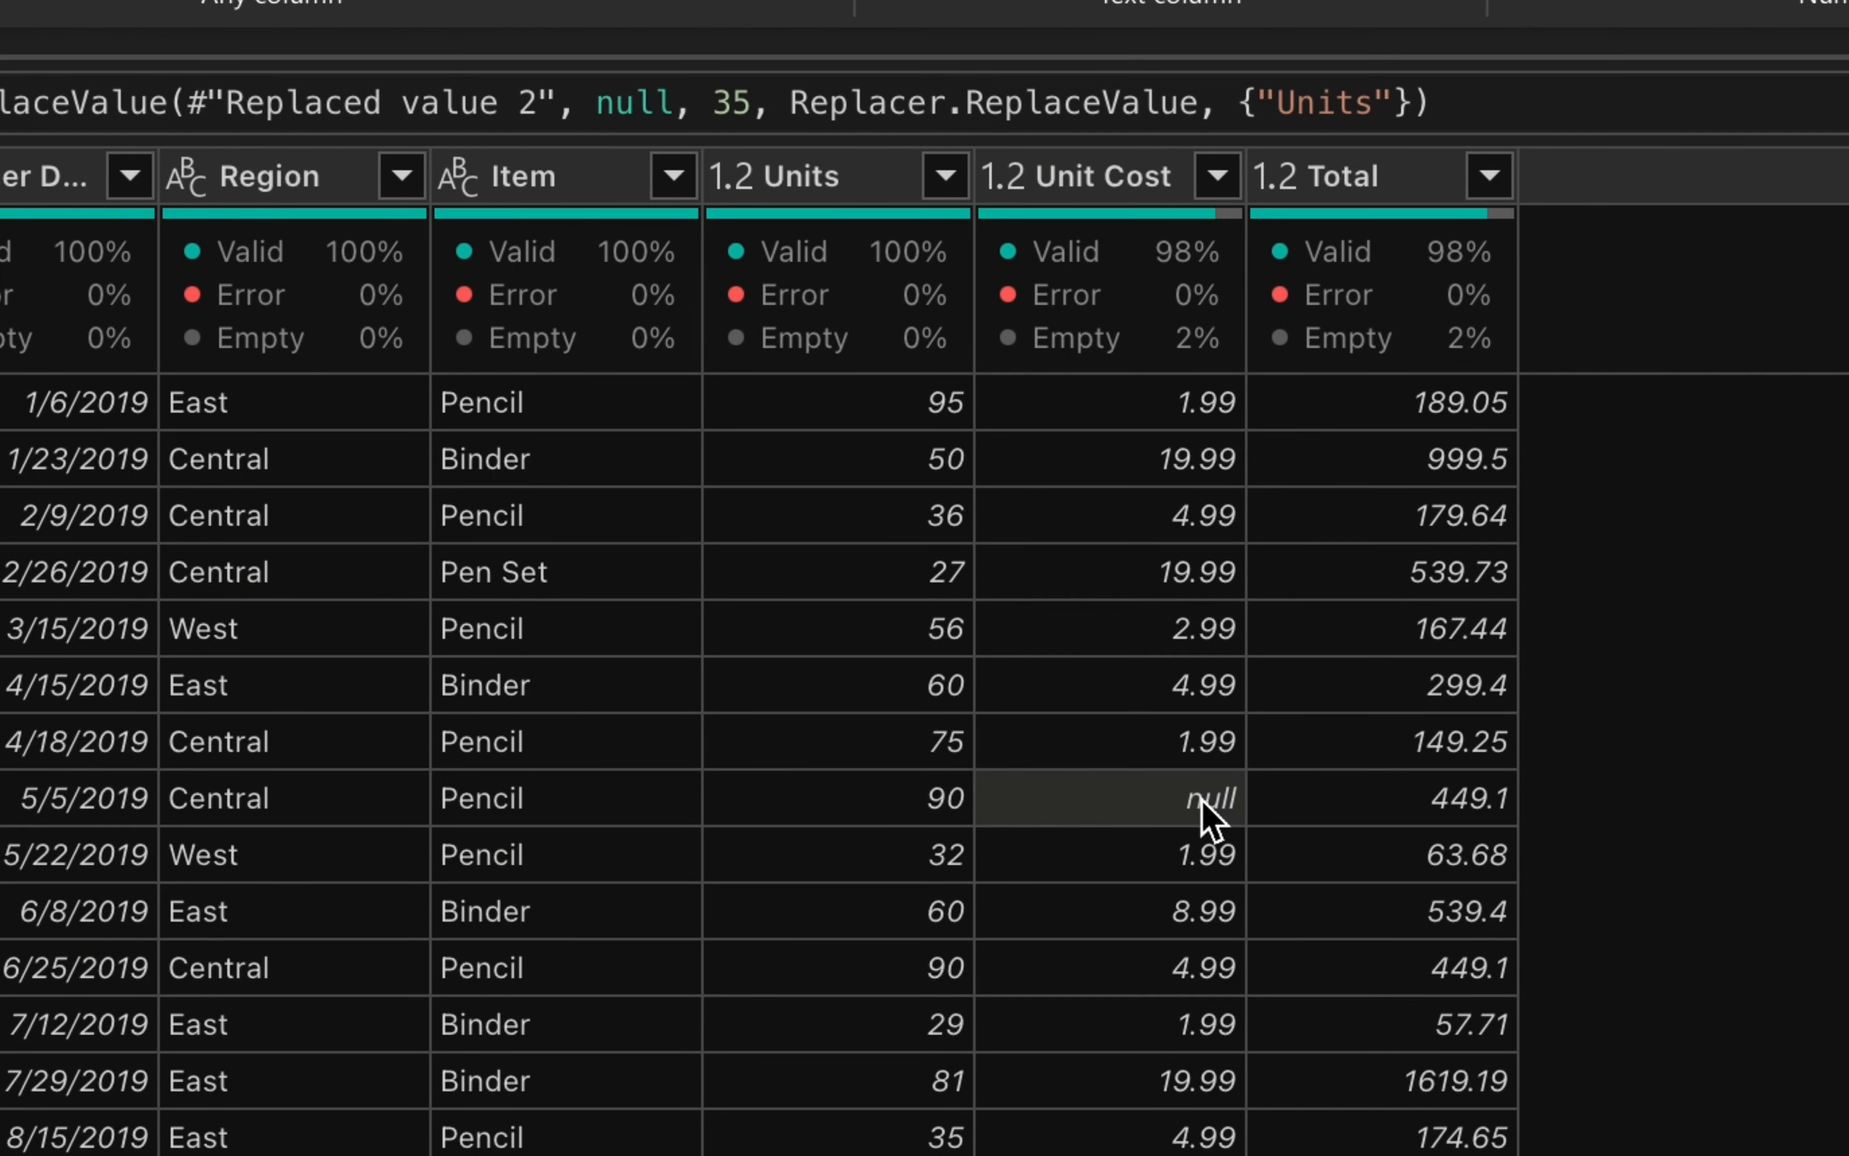
# - Switch back to Power Query Editor, replace the null in the Unit Cost column with 4.99 and check the column's rows
pyautogui.rightClick(1203, 801)
pyautogui.click(1043, 973)
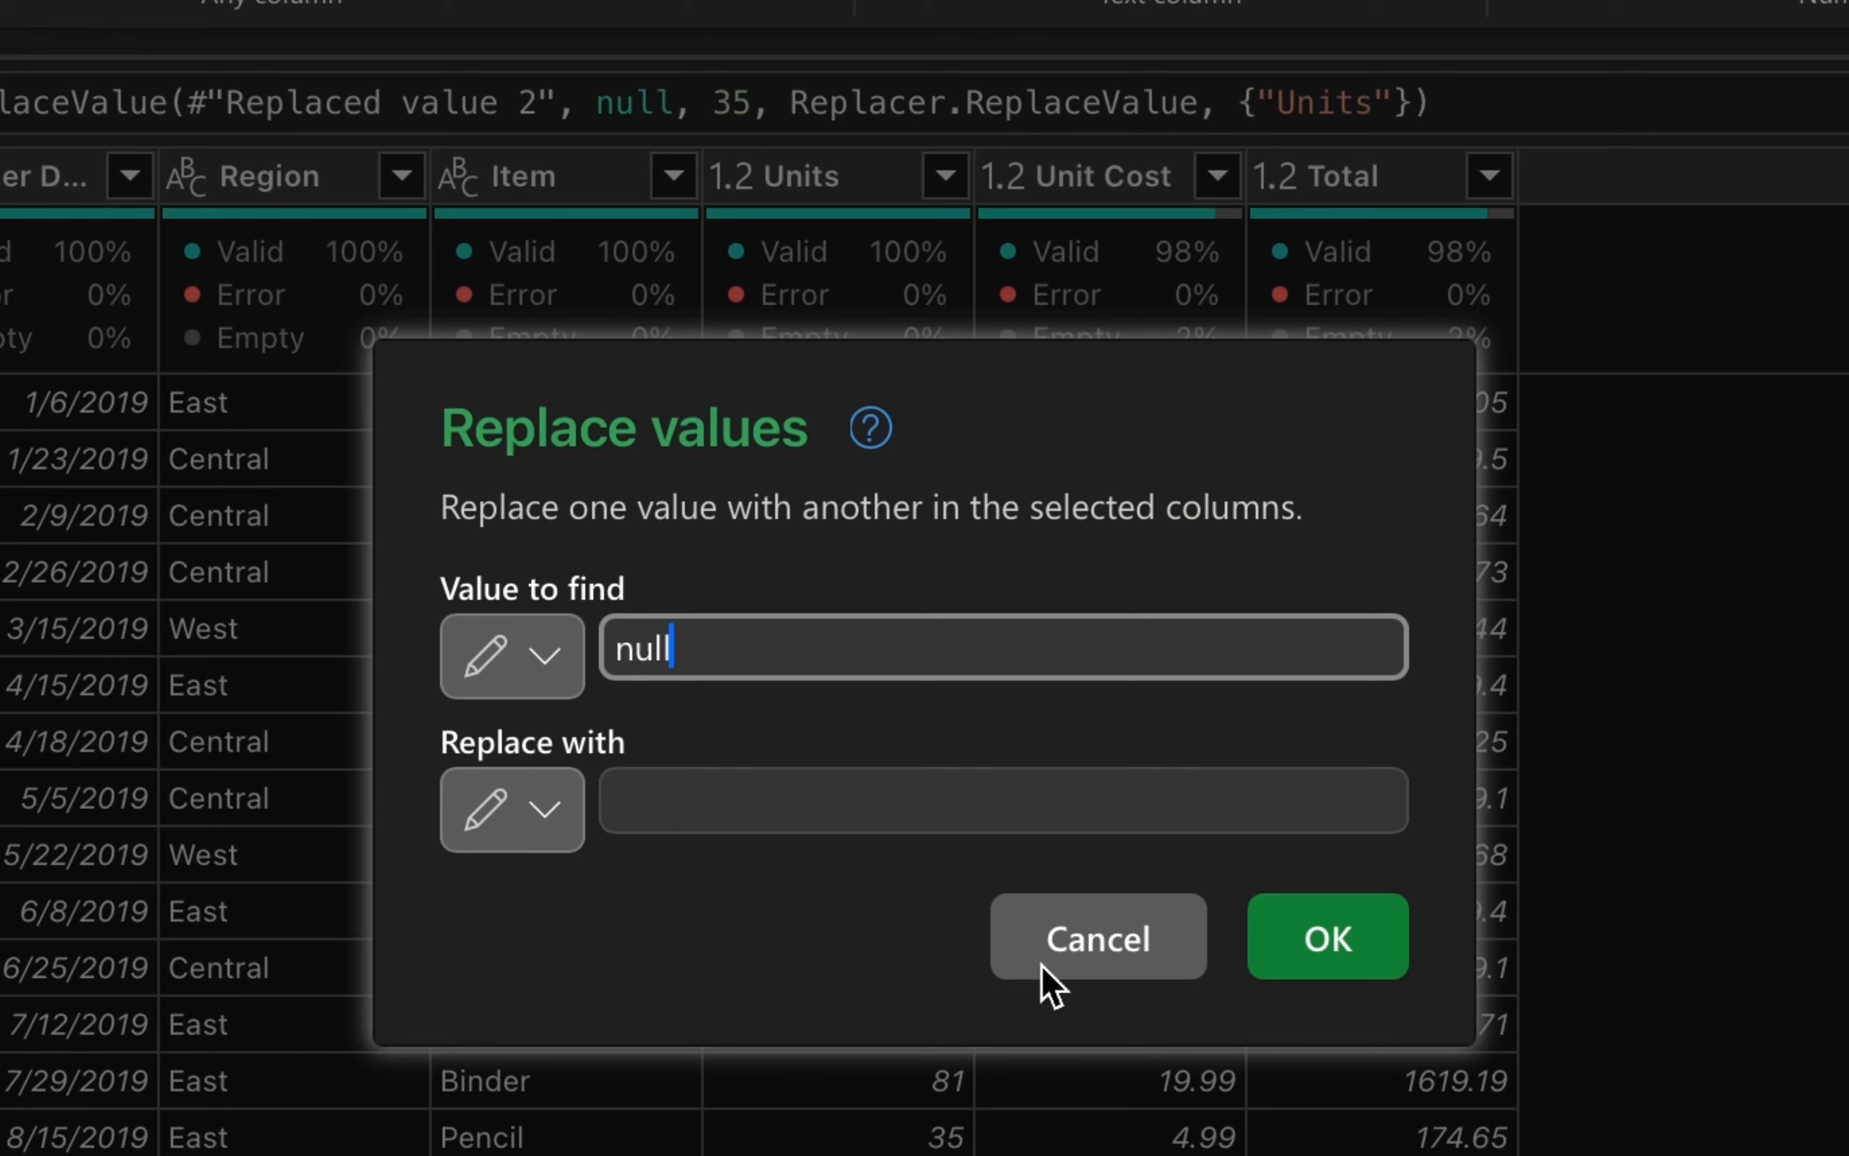
pyautogui.click(1005, 809)
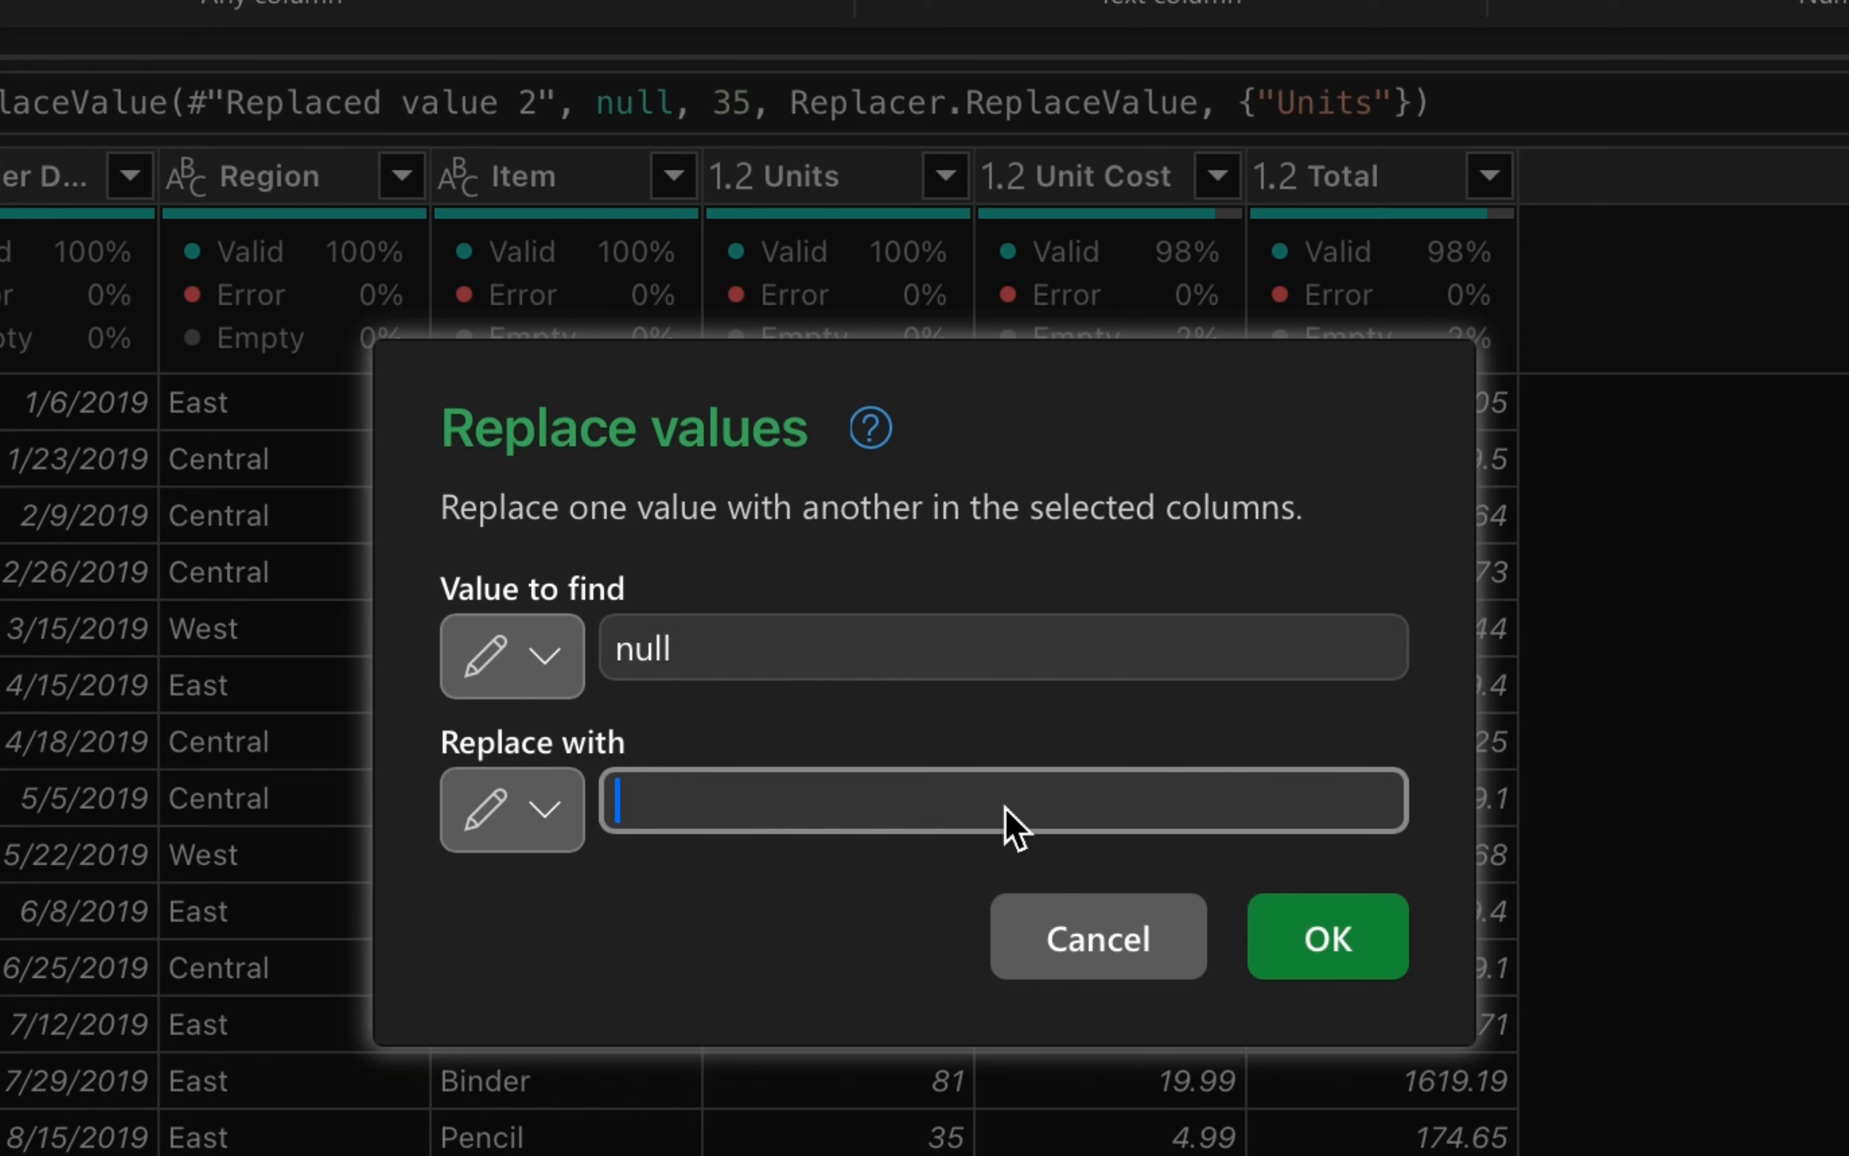
pyautogui.write('4.99')
pyautogui.press('Return')
pyautogui.scroll(-3, 1259, 855)
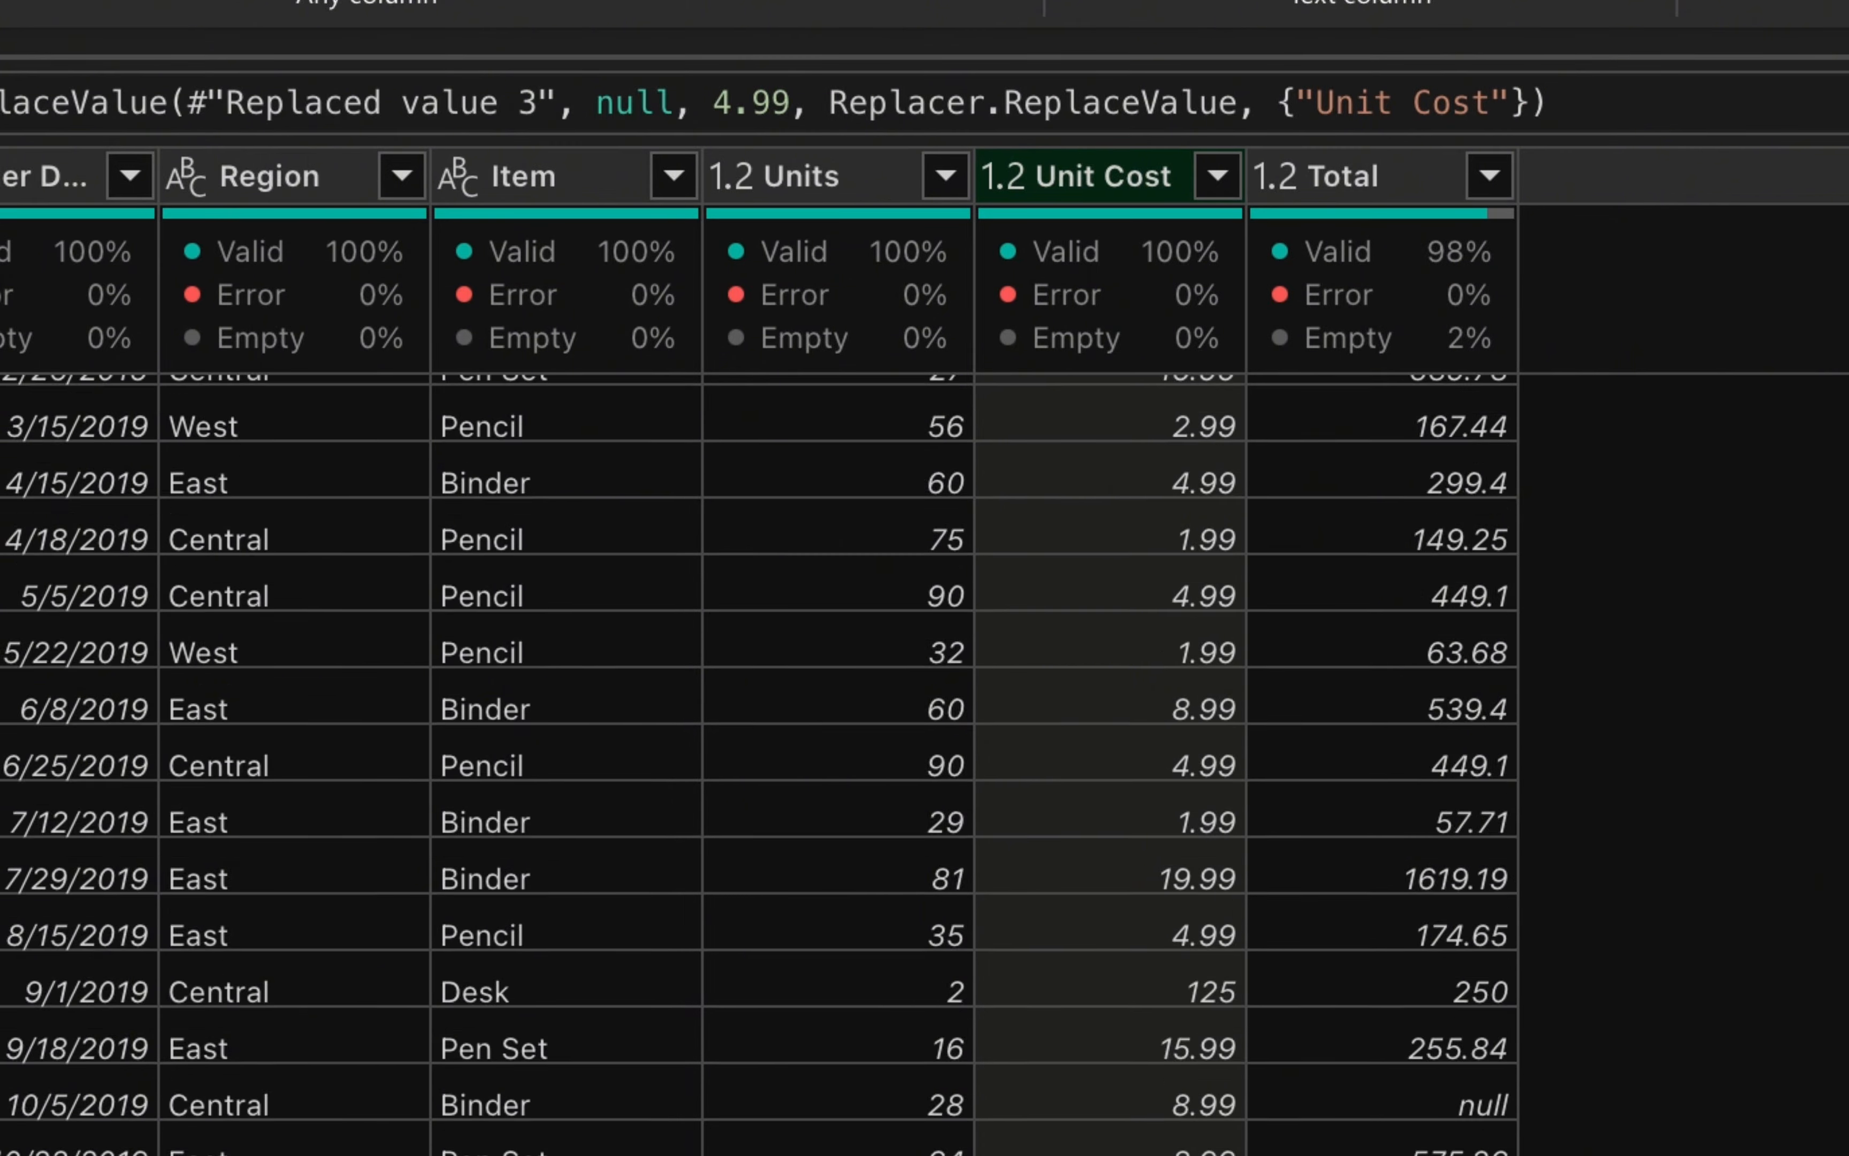
pyautogui.scroll(-10, 1121, 1009)
pyautogui.scroll(15, 1121, 1009)
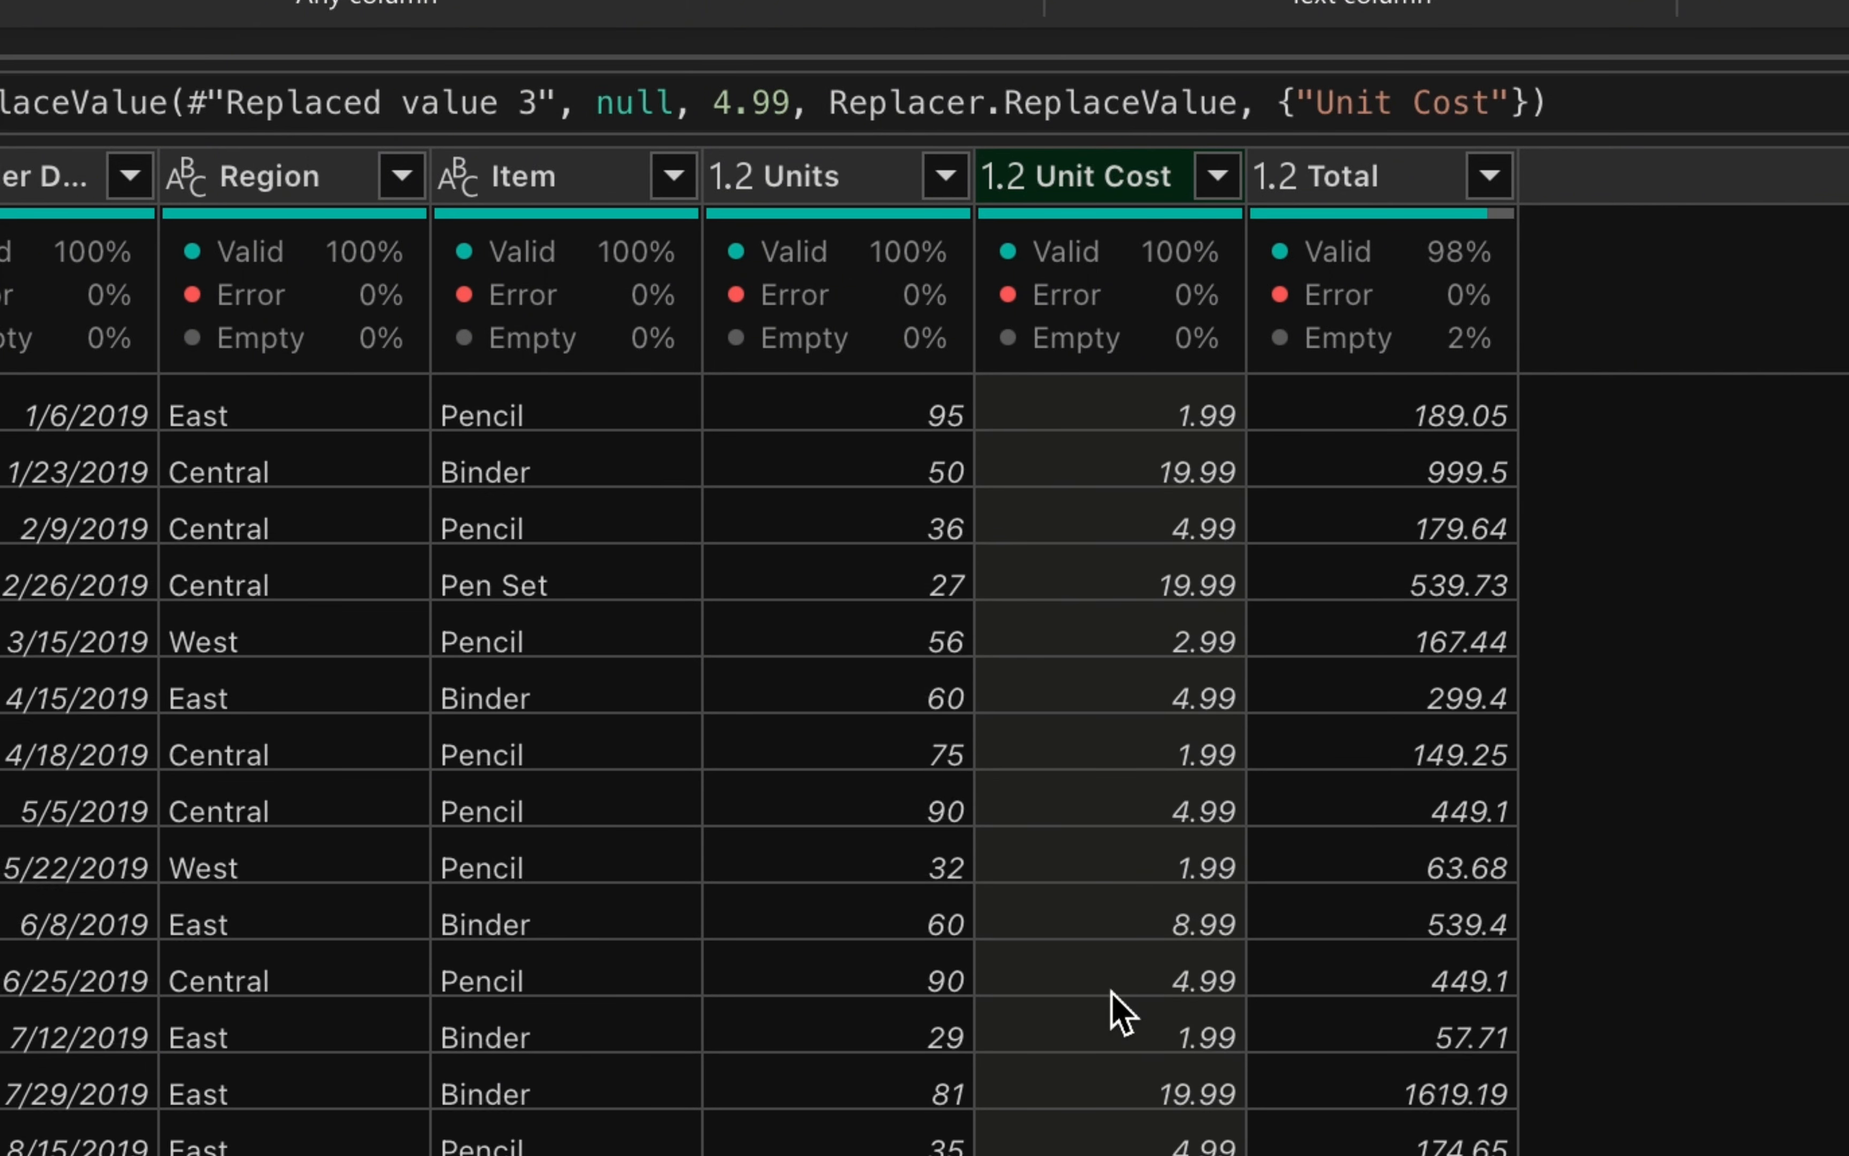
# - Compare the Unit Cost and Total quality statistics and examine the Total column's rows for null values
pyautogui.moveTo(1103, 269)
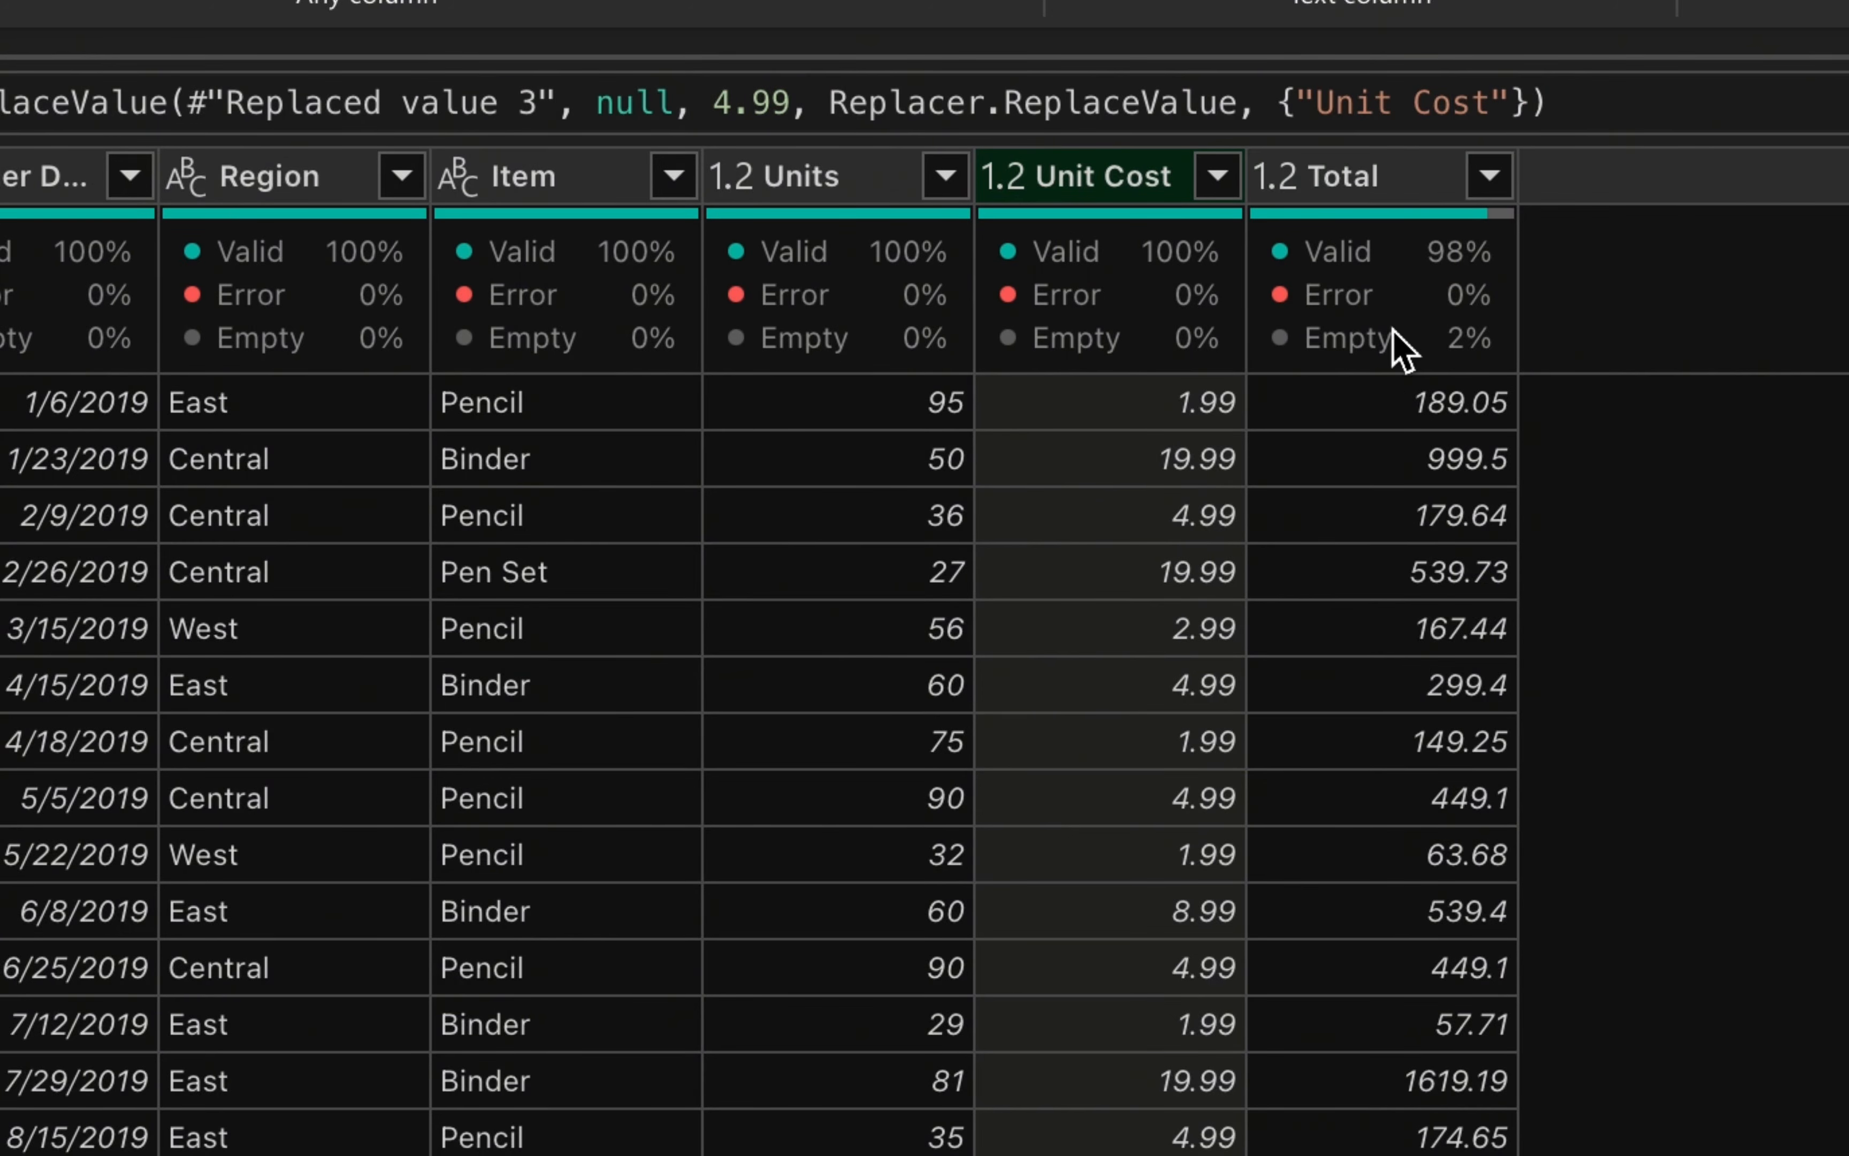
pyautogui.moveTo(1408, 302)
pyautogui.scroll(-5, 1418, 1047)
pyautogui.scroll(5, 1417, 1047)
pyautogui.scroll(-4, 1423, 1044)
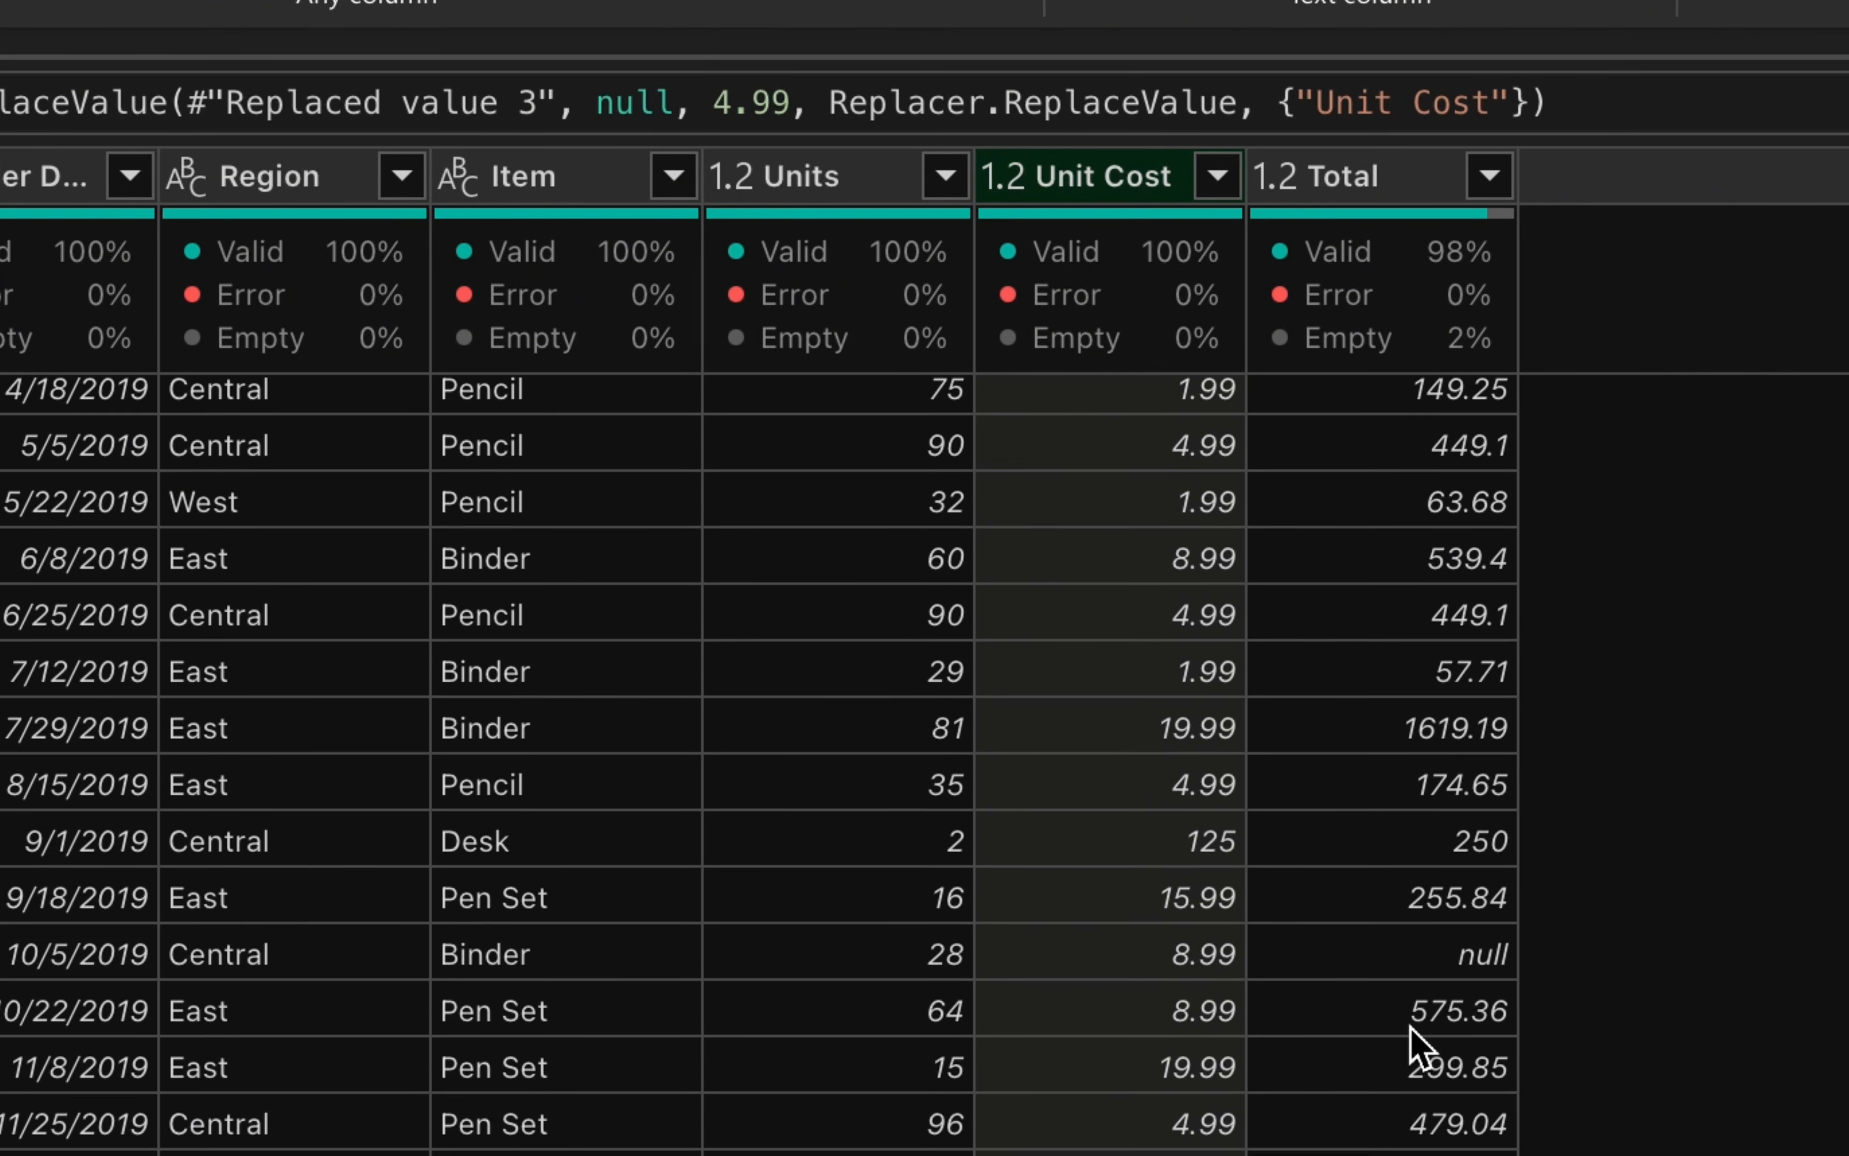
pyautogui.click(1425, 960)
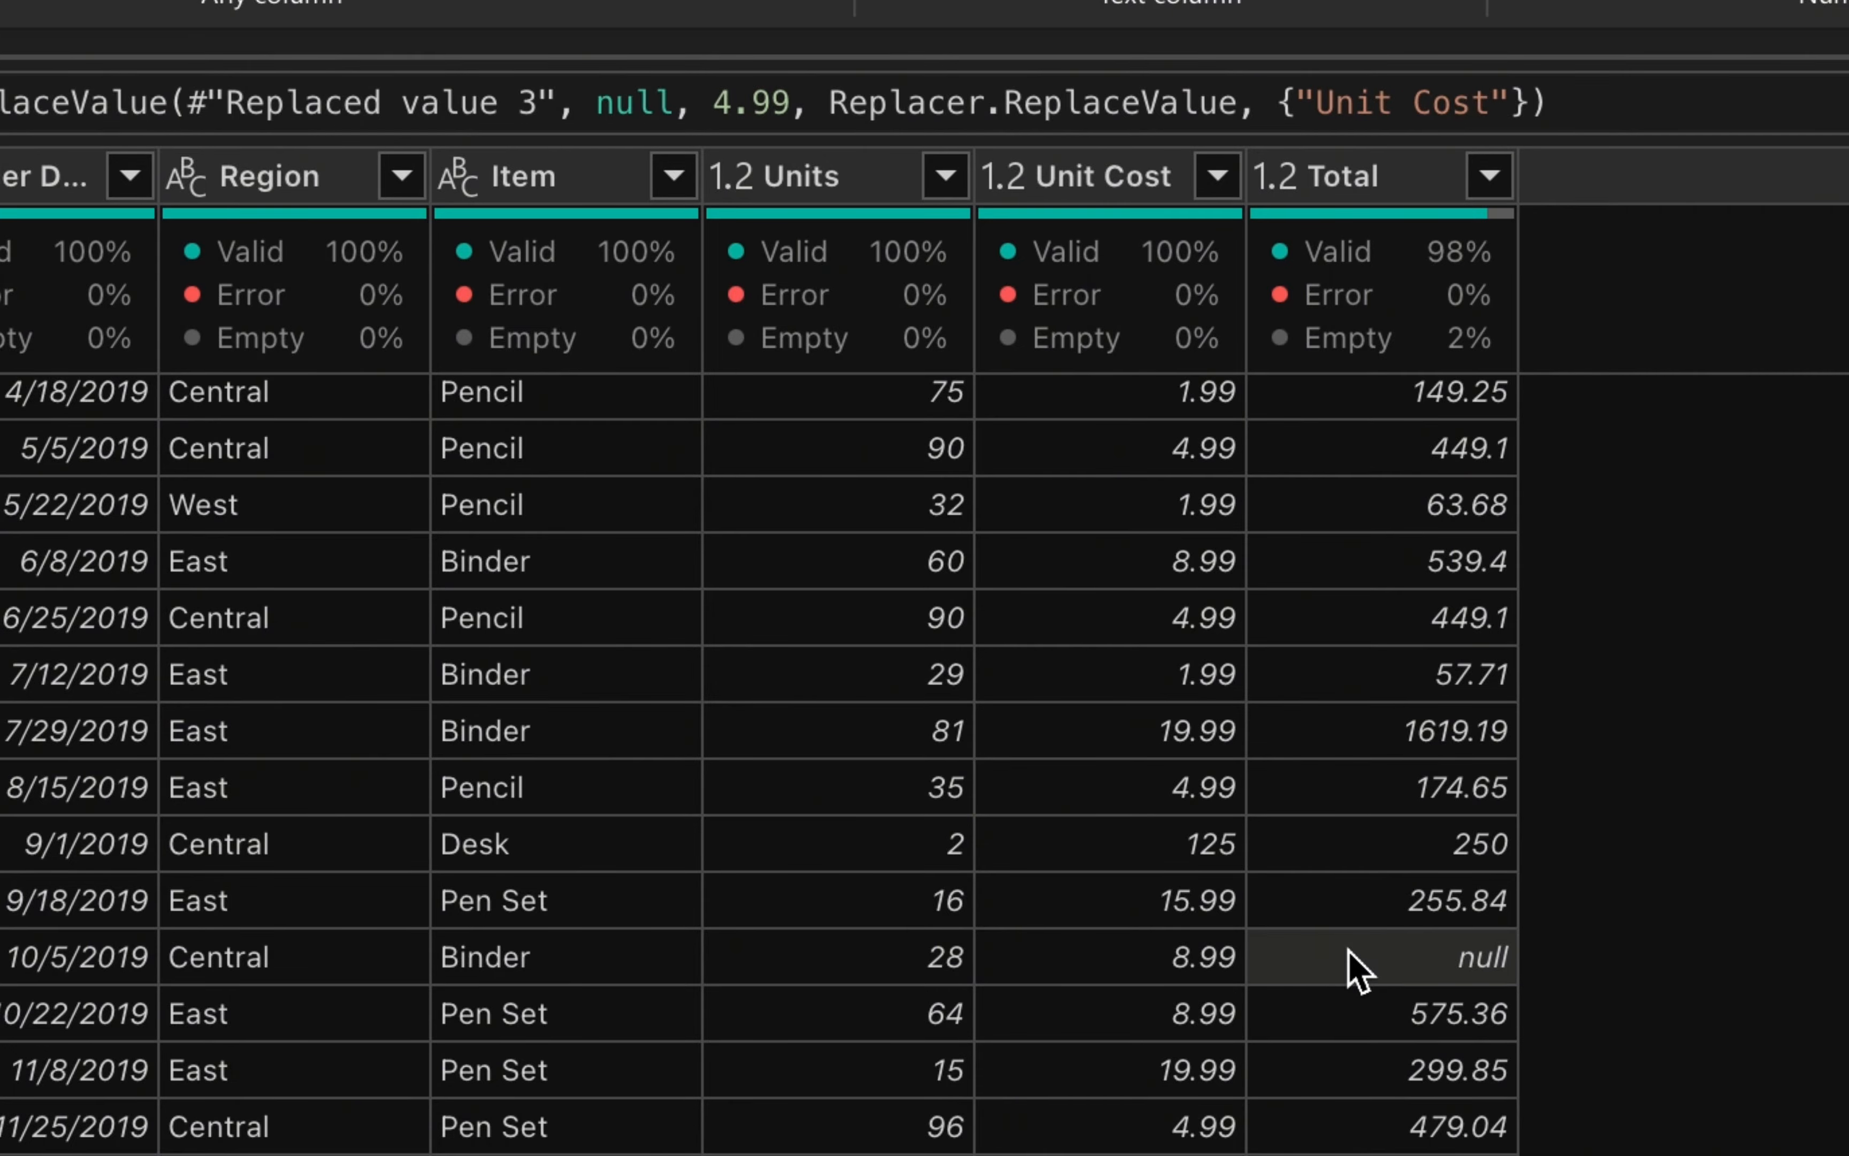
pyautogui.scroll(-5, 1357, 969)
pyautogui.scroll(-6, 1349, 953)
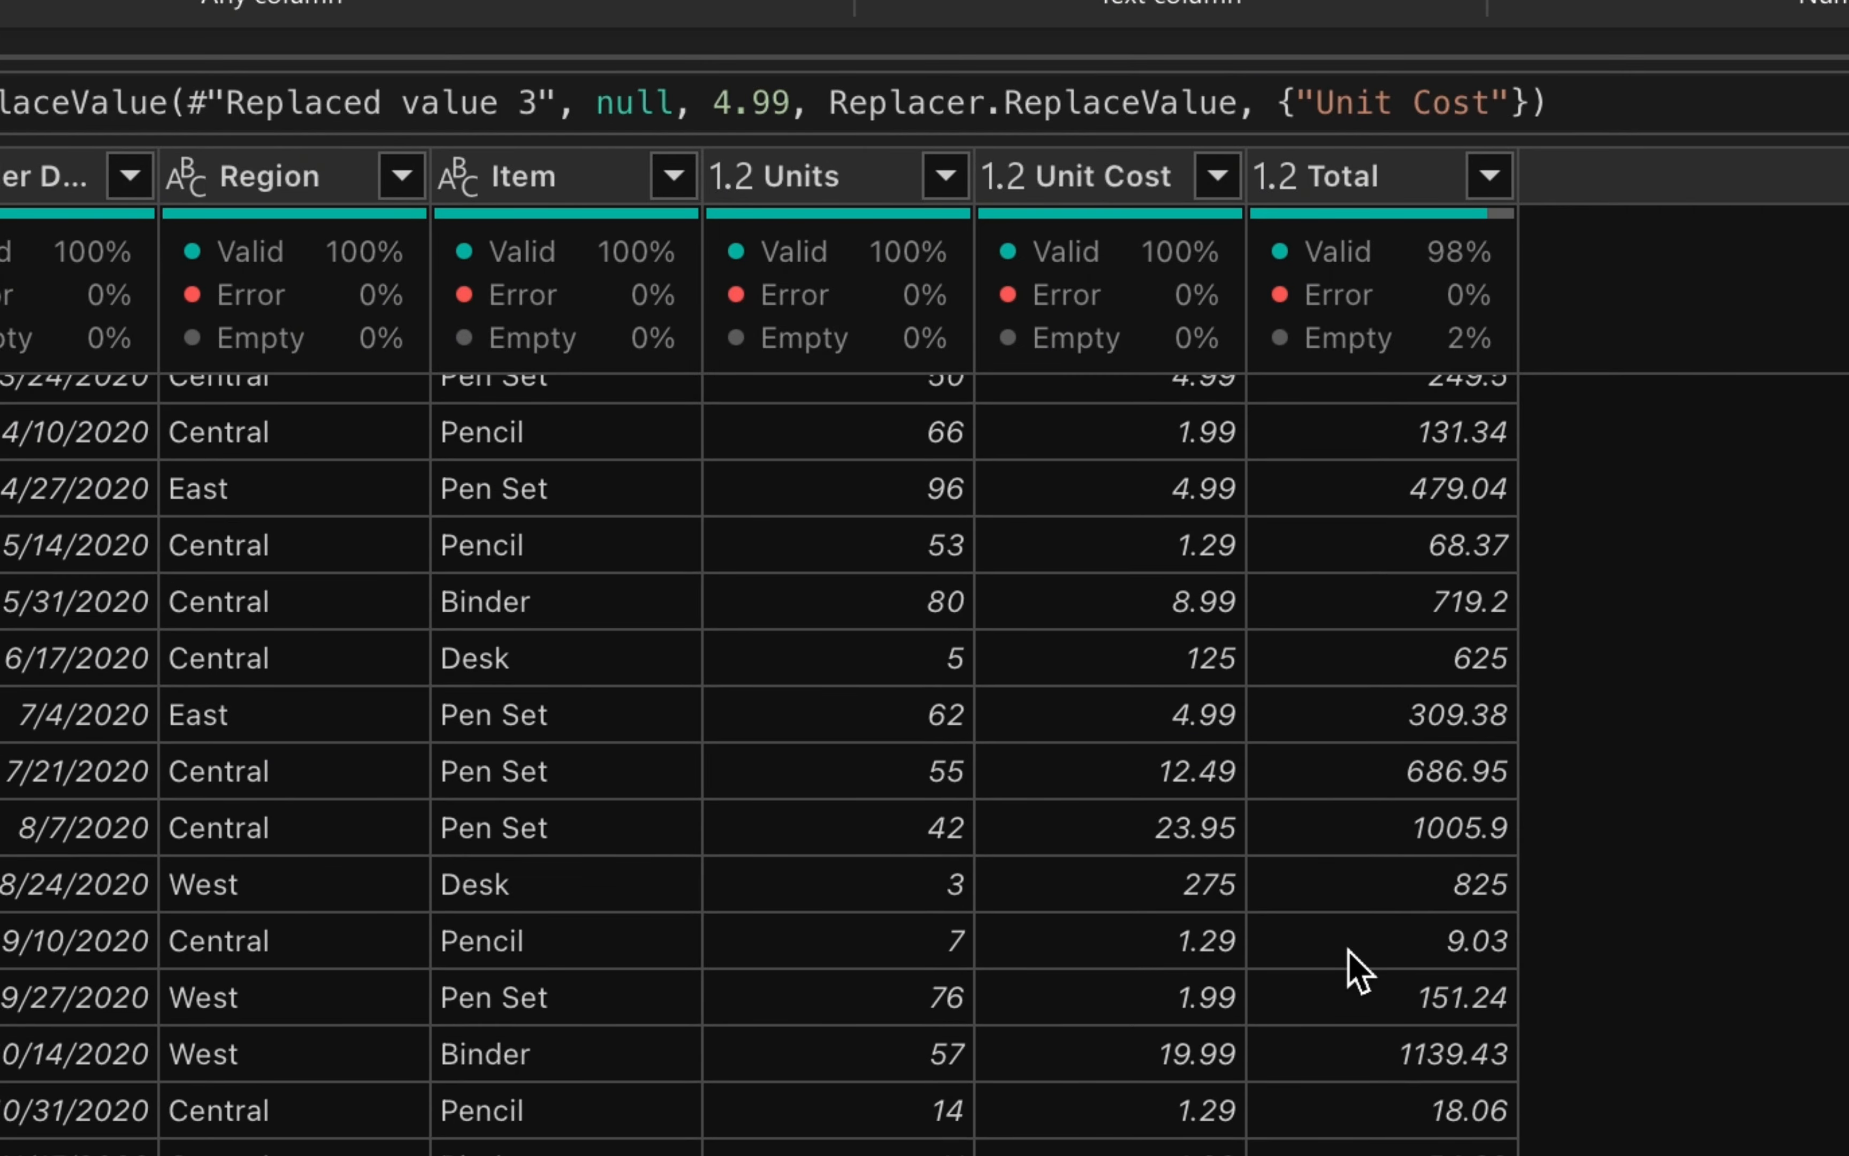
pyautogui.scroll(6, 1350, 953)
pyautogui.scroll(8, 1357, 969)
pyautogui.scroll(-13, 1357, 969)
pyautogui.scroll(4, 1358, 969)
pyautogui.scroll(8, 1362, 1020)
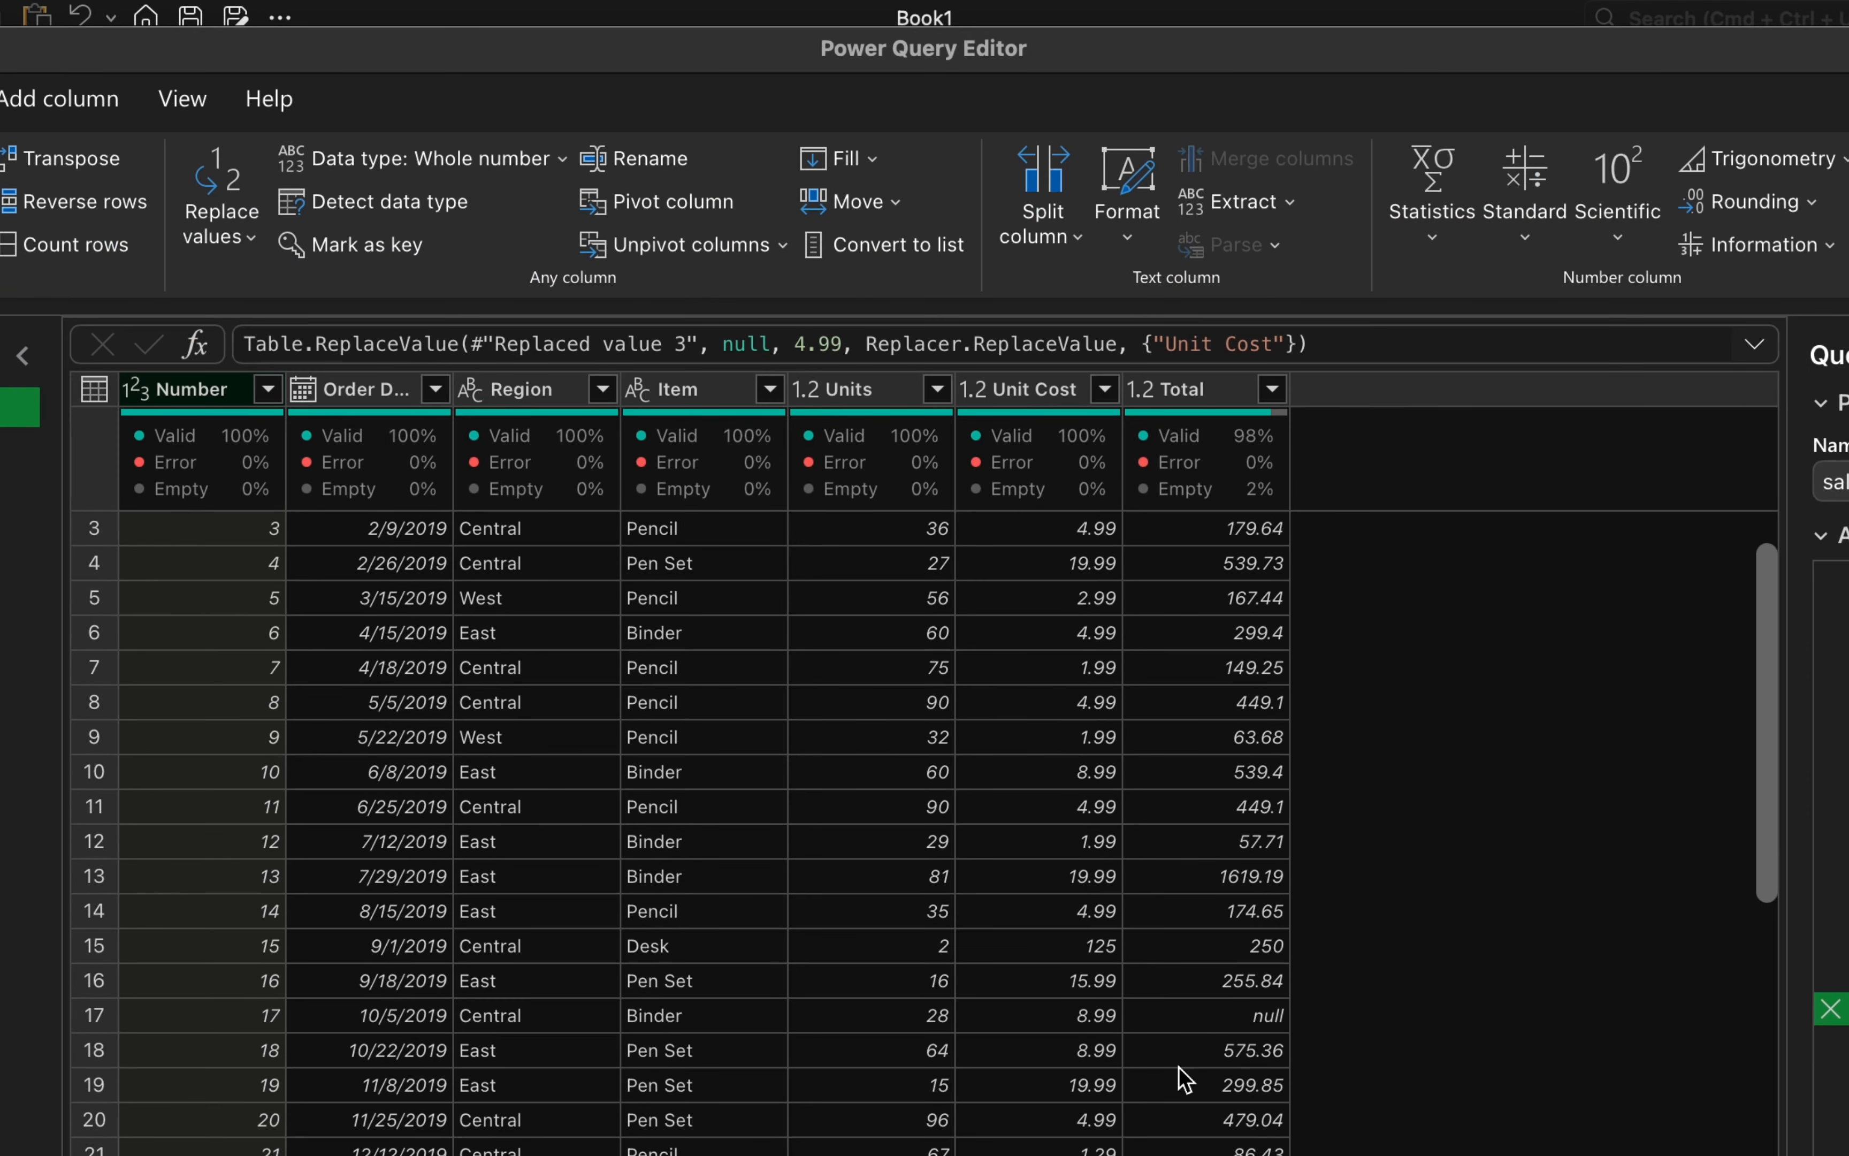
# - Select the null Total in row 17, switch to Calculator, multiply 28 by 8.99 and copy the result
pyautogui.click(1217, 1017)
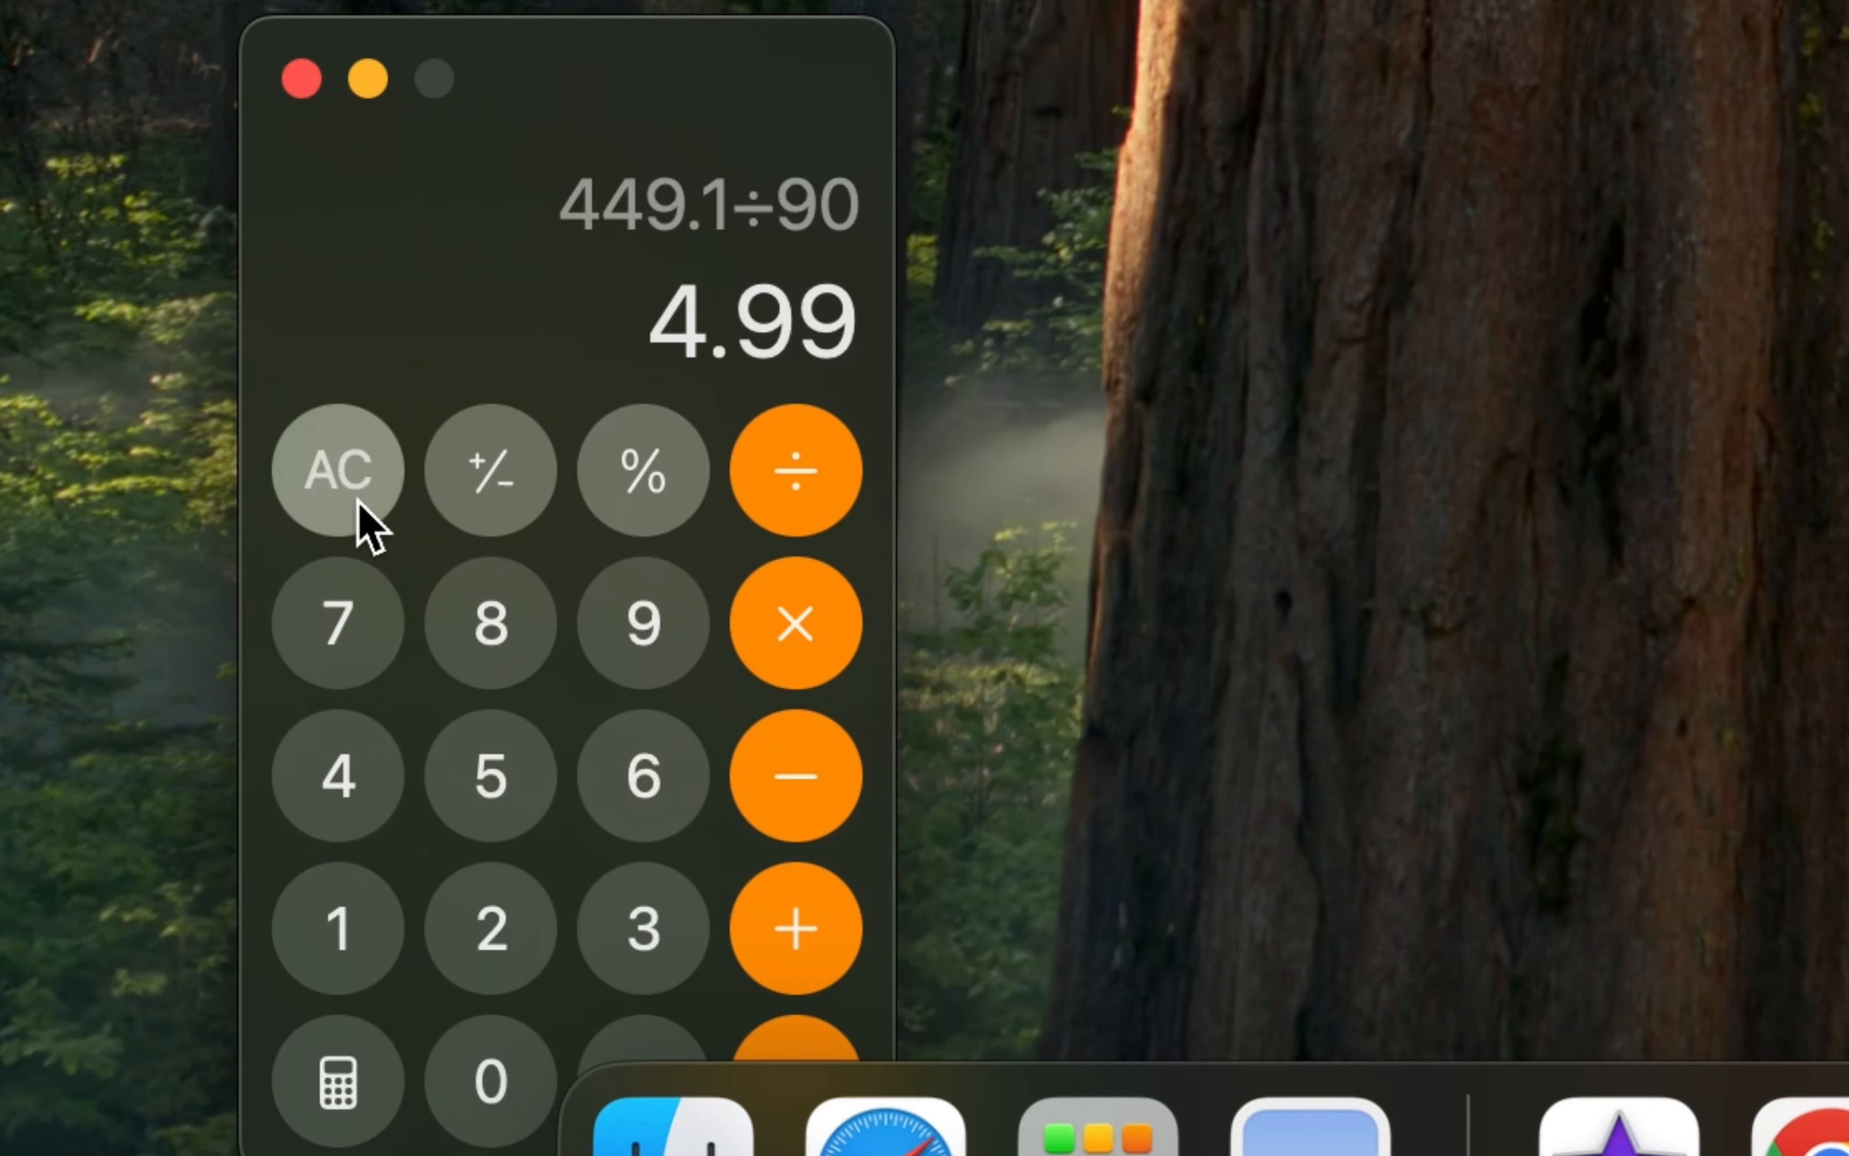
pyautogui.click(359, 501)
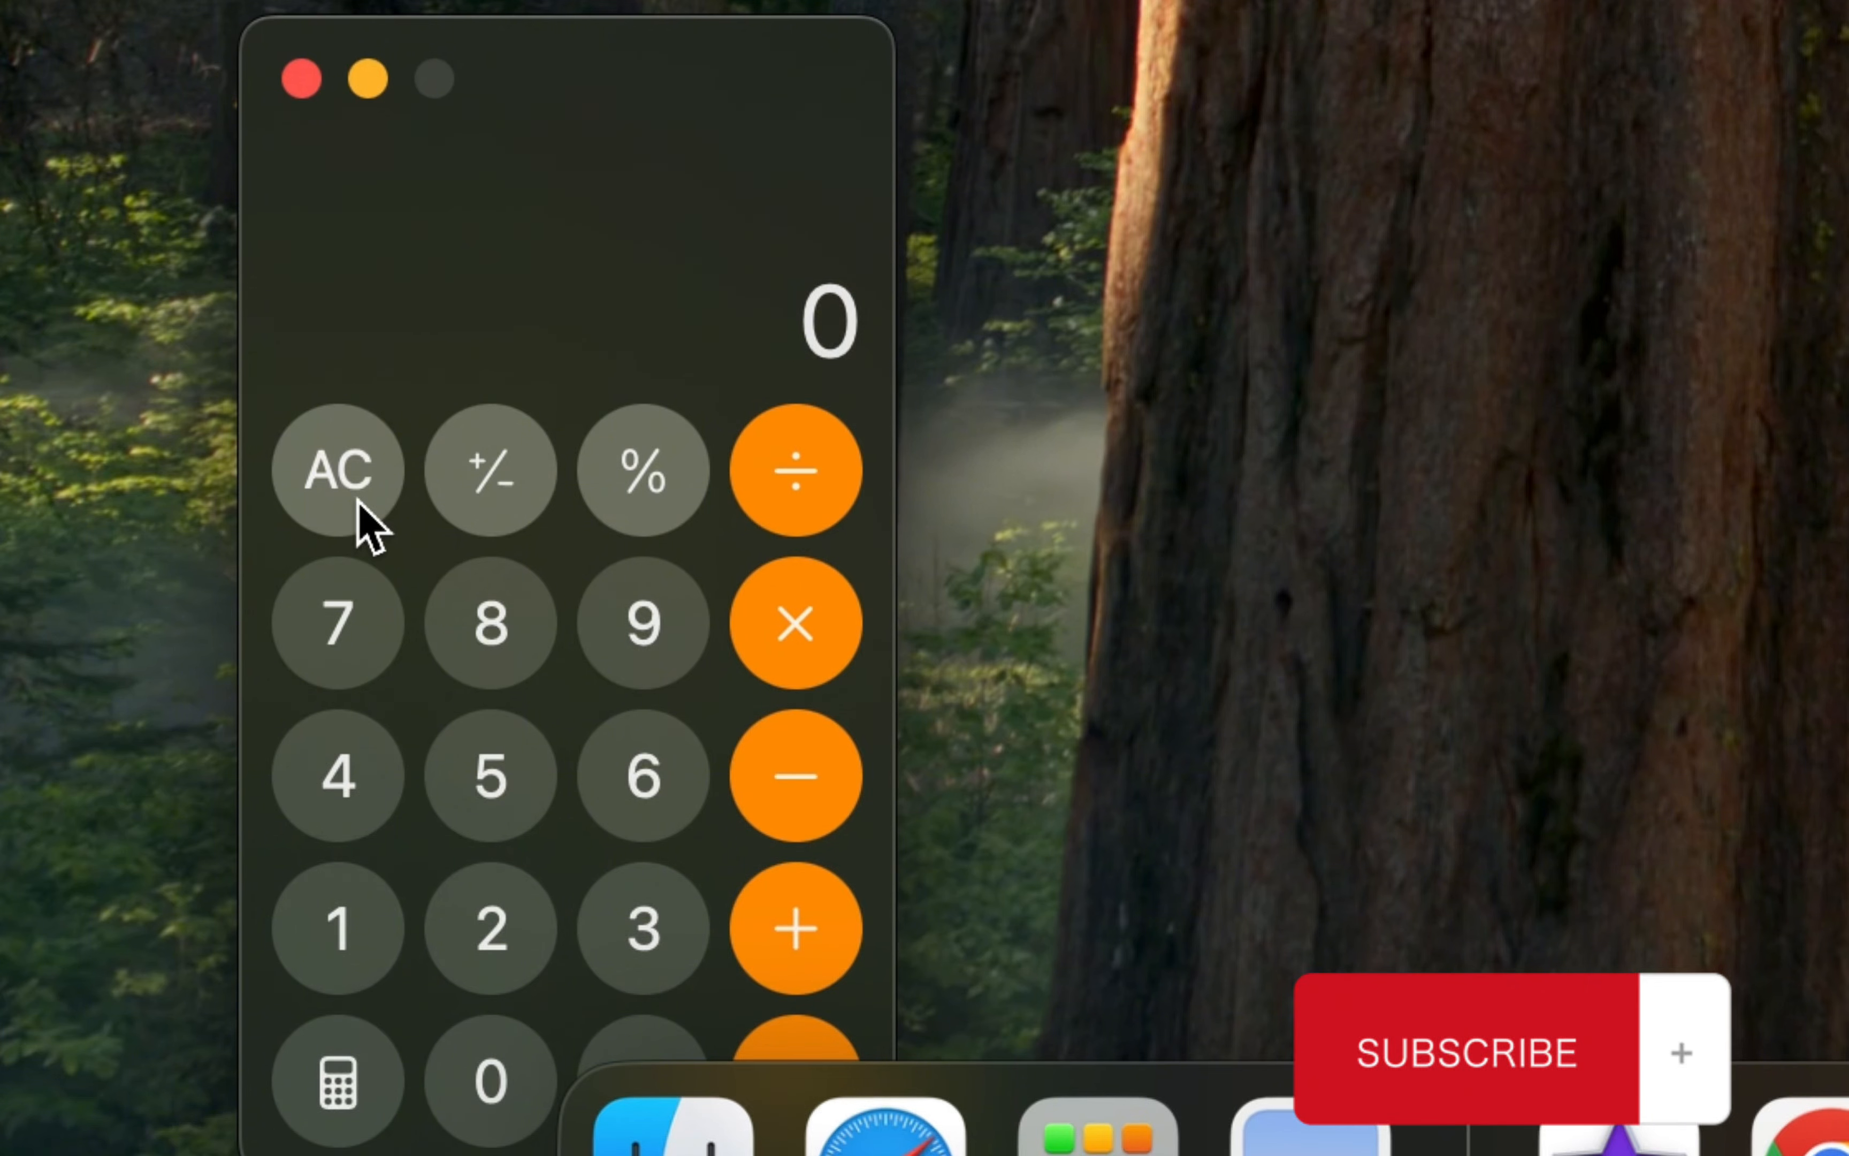
pyautogui.write('28')
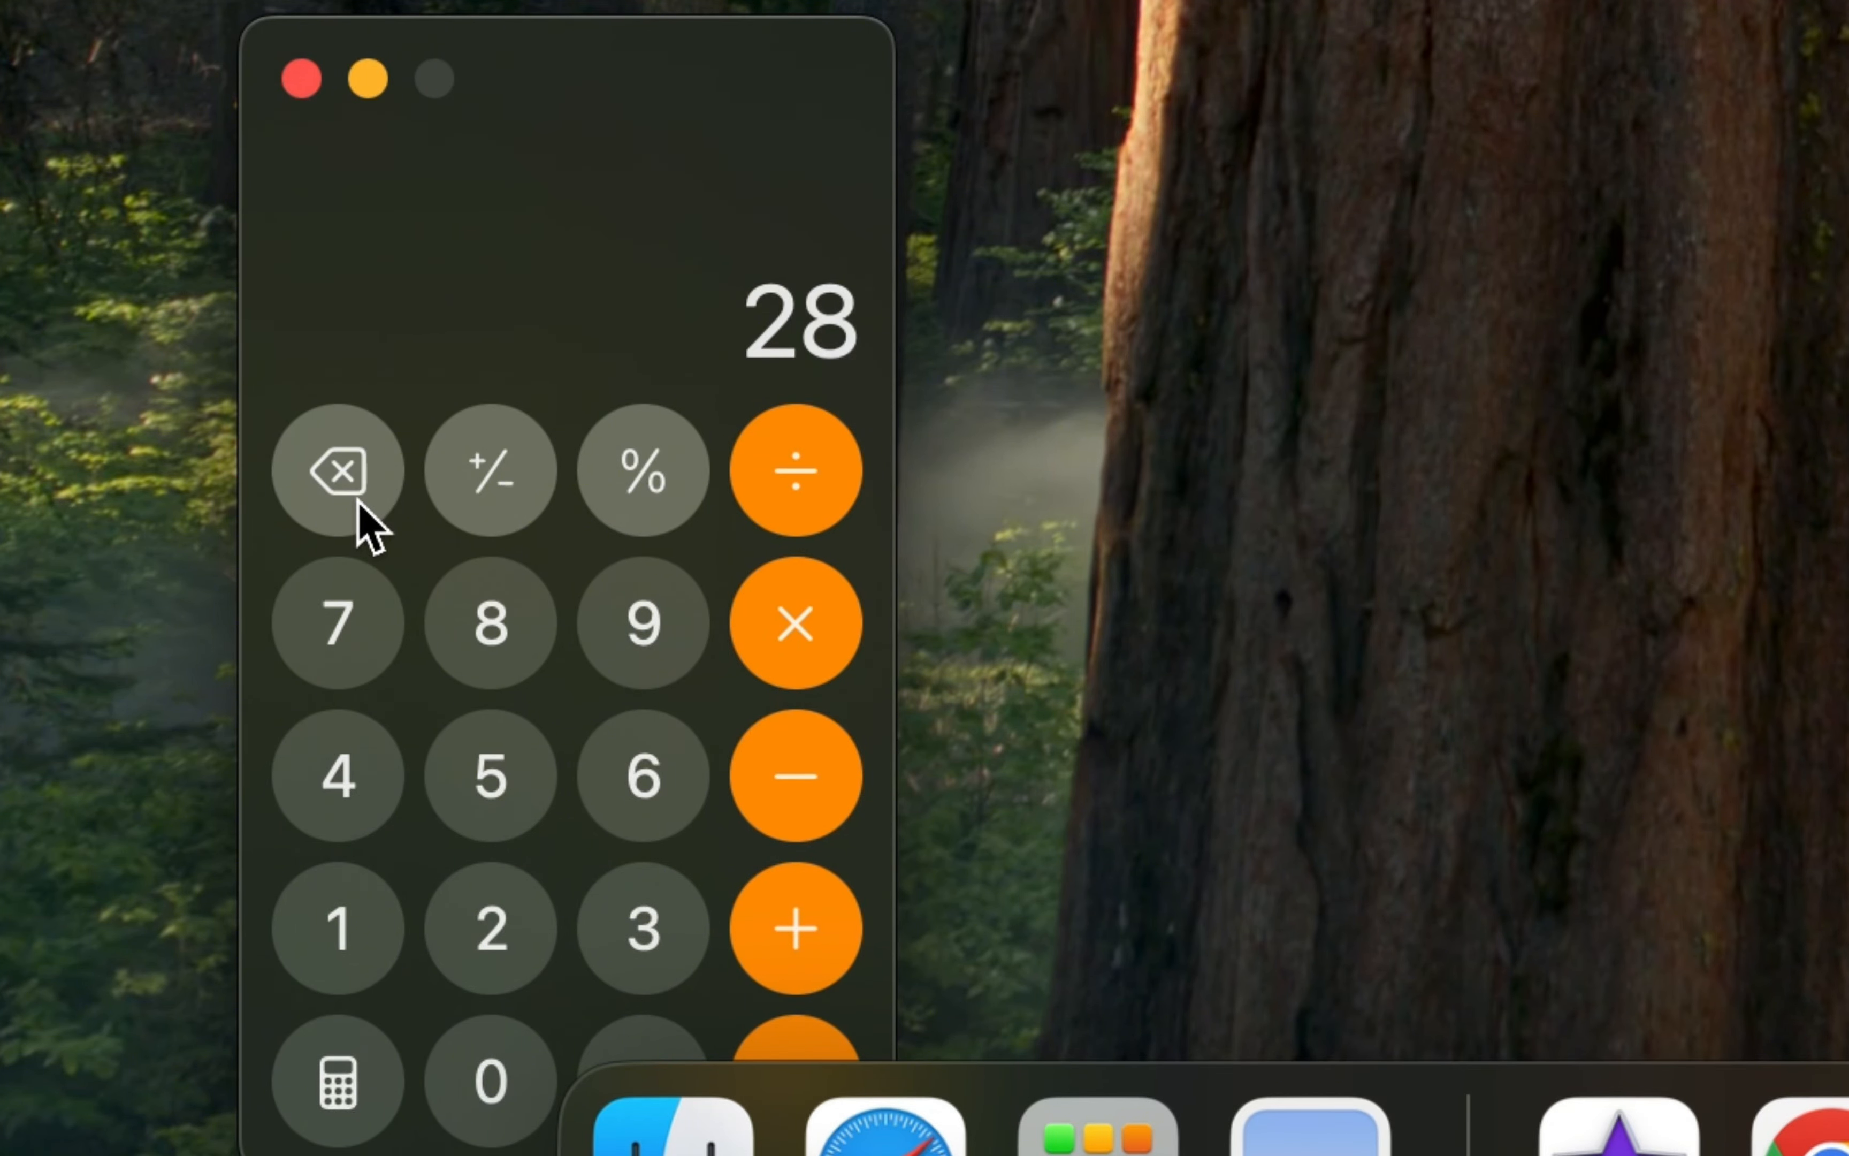
pyautogui.press('*')
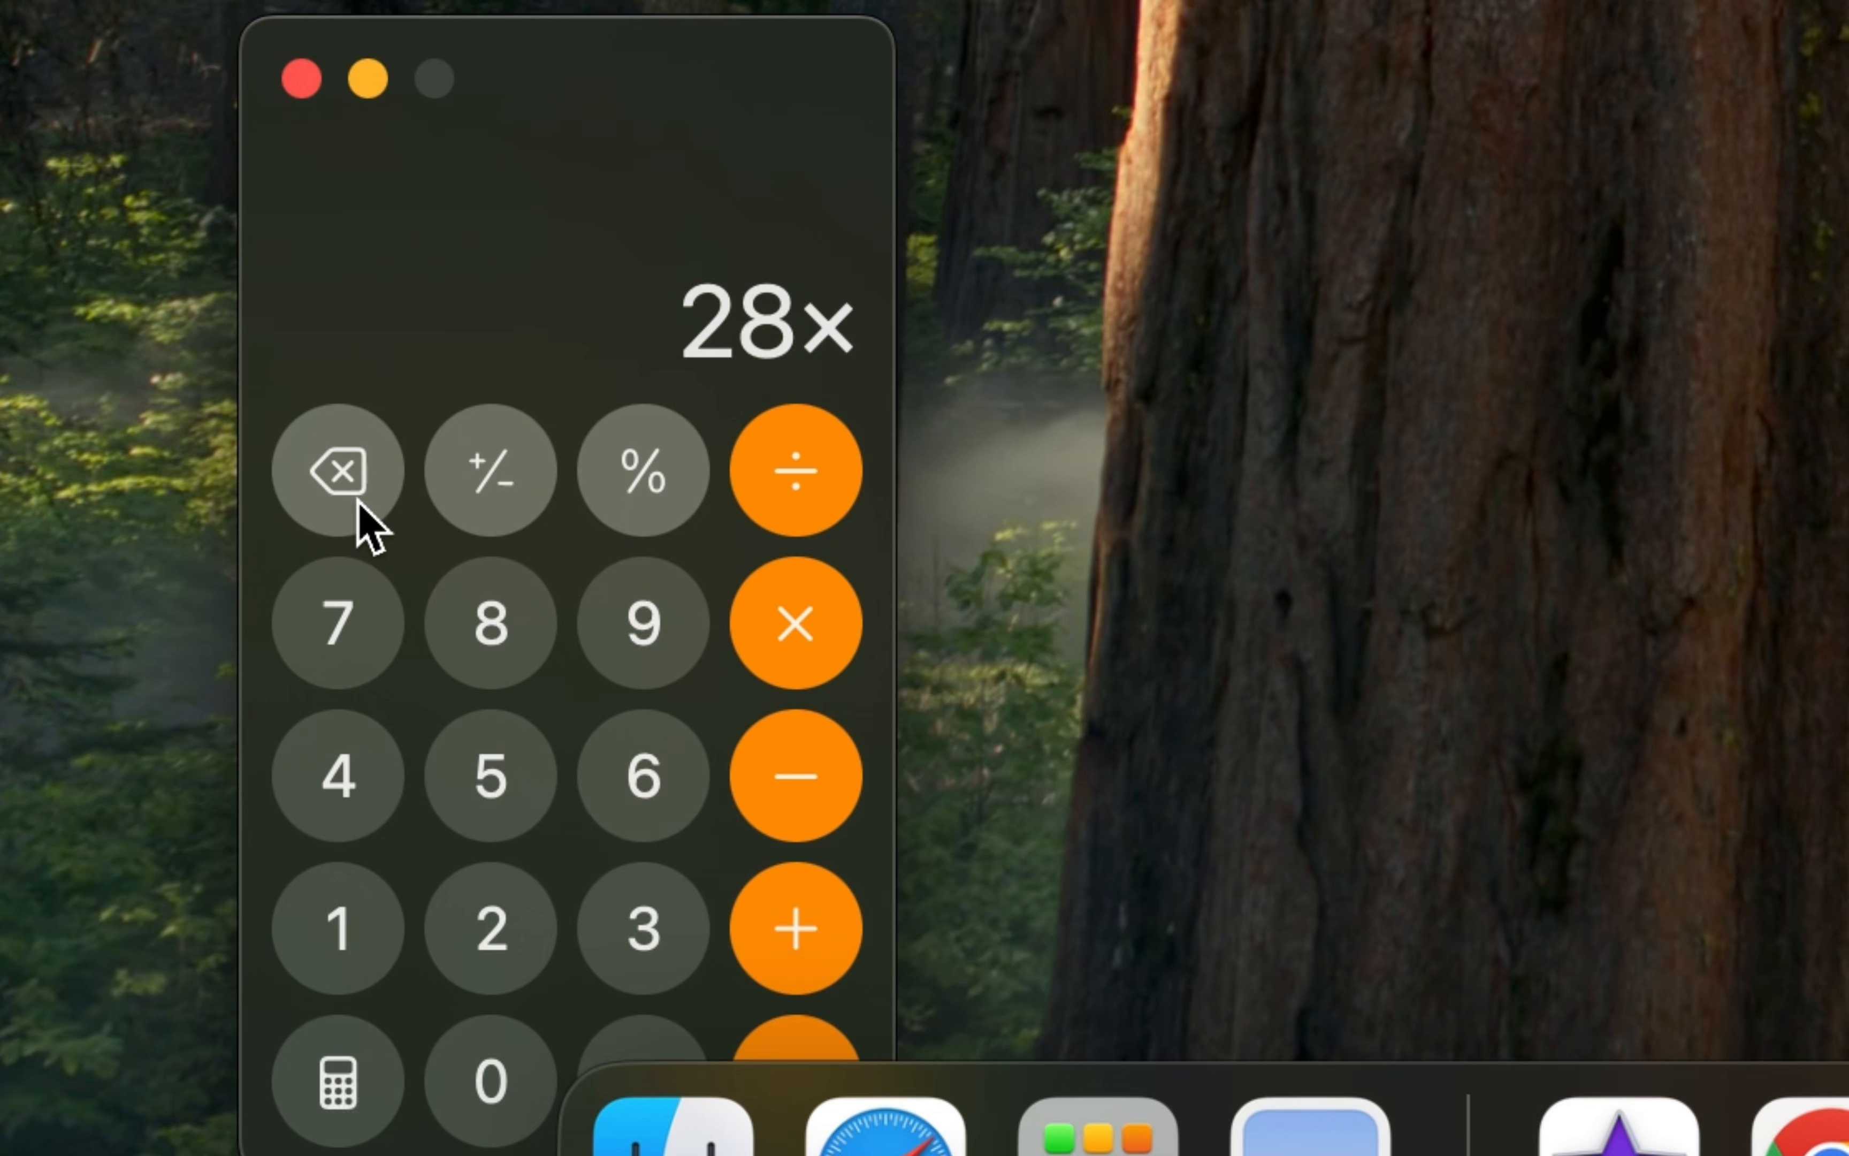
pyautogui.write('8.99')
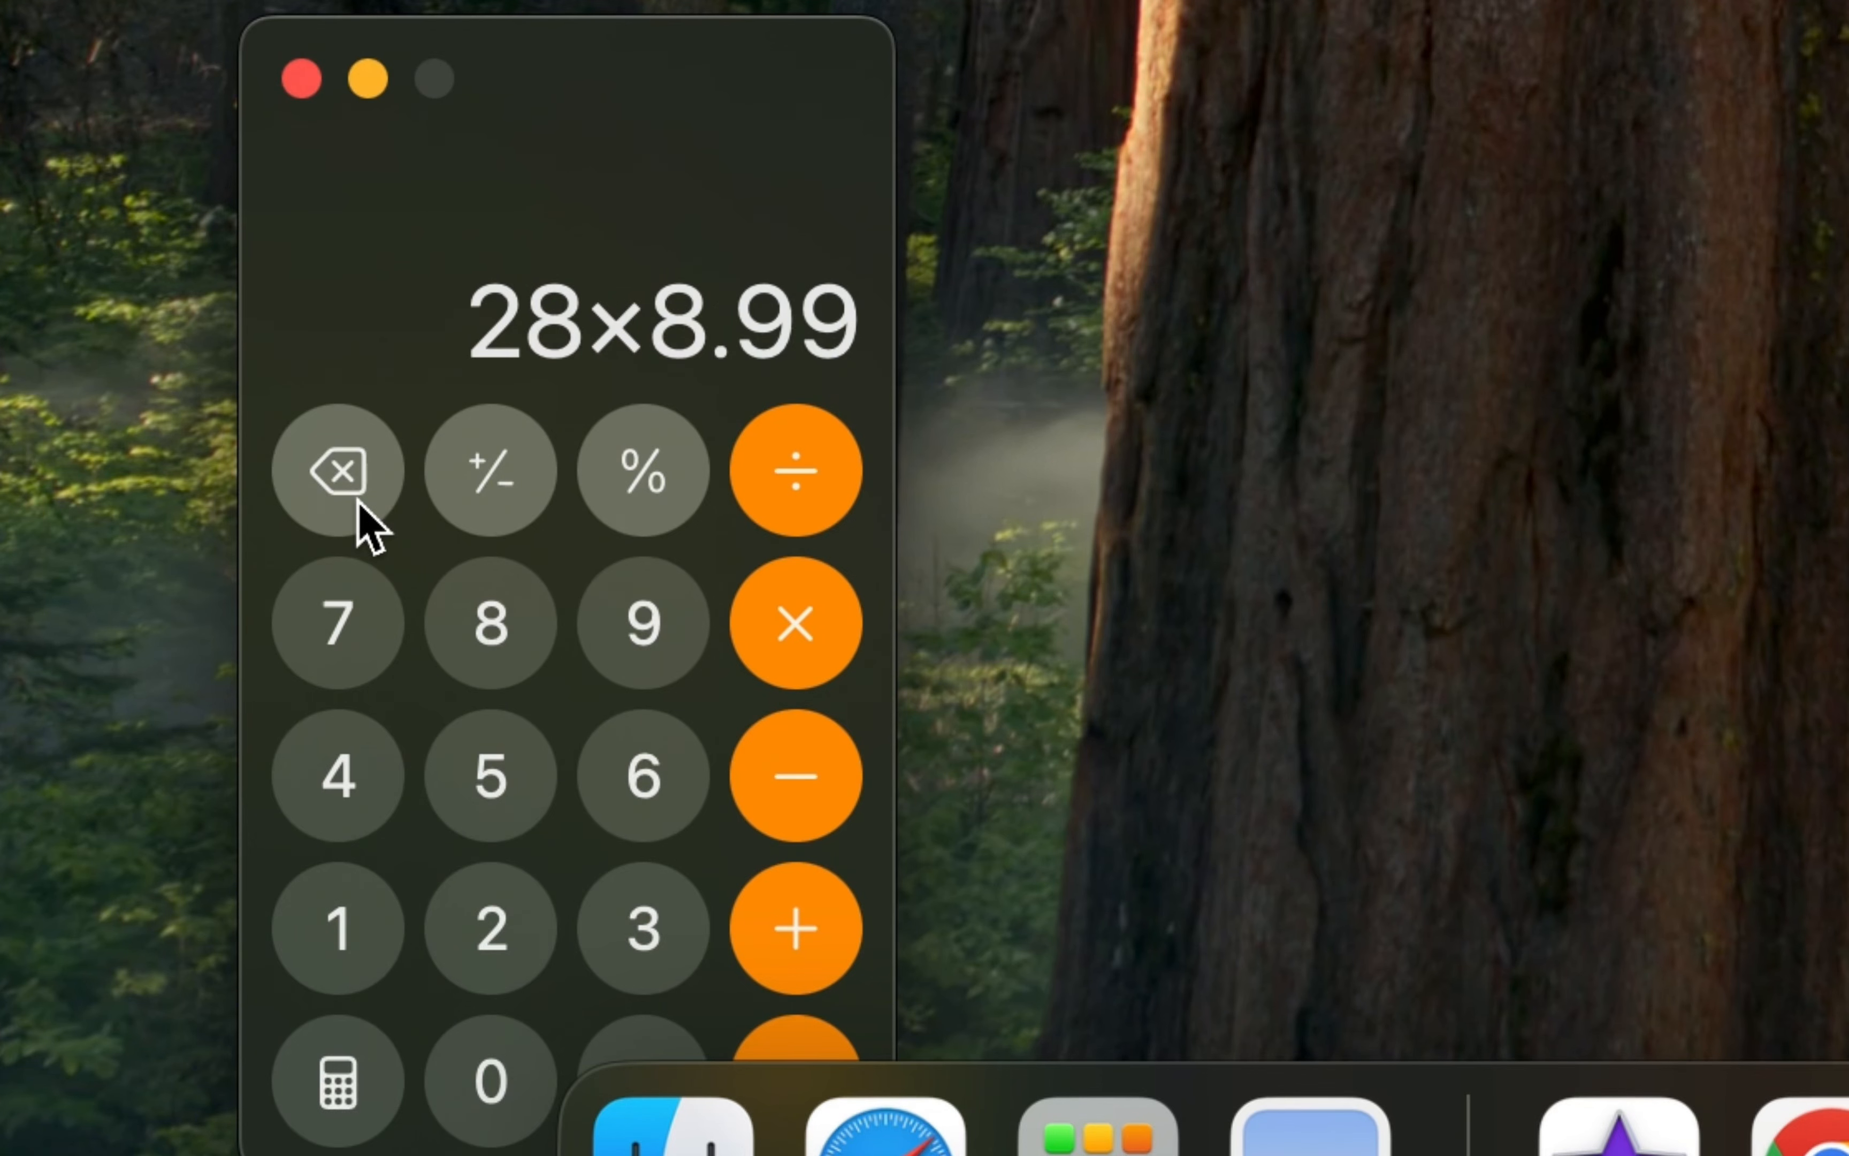
pyautogui.press('Return')
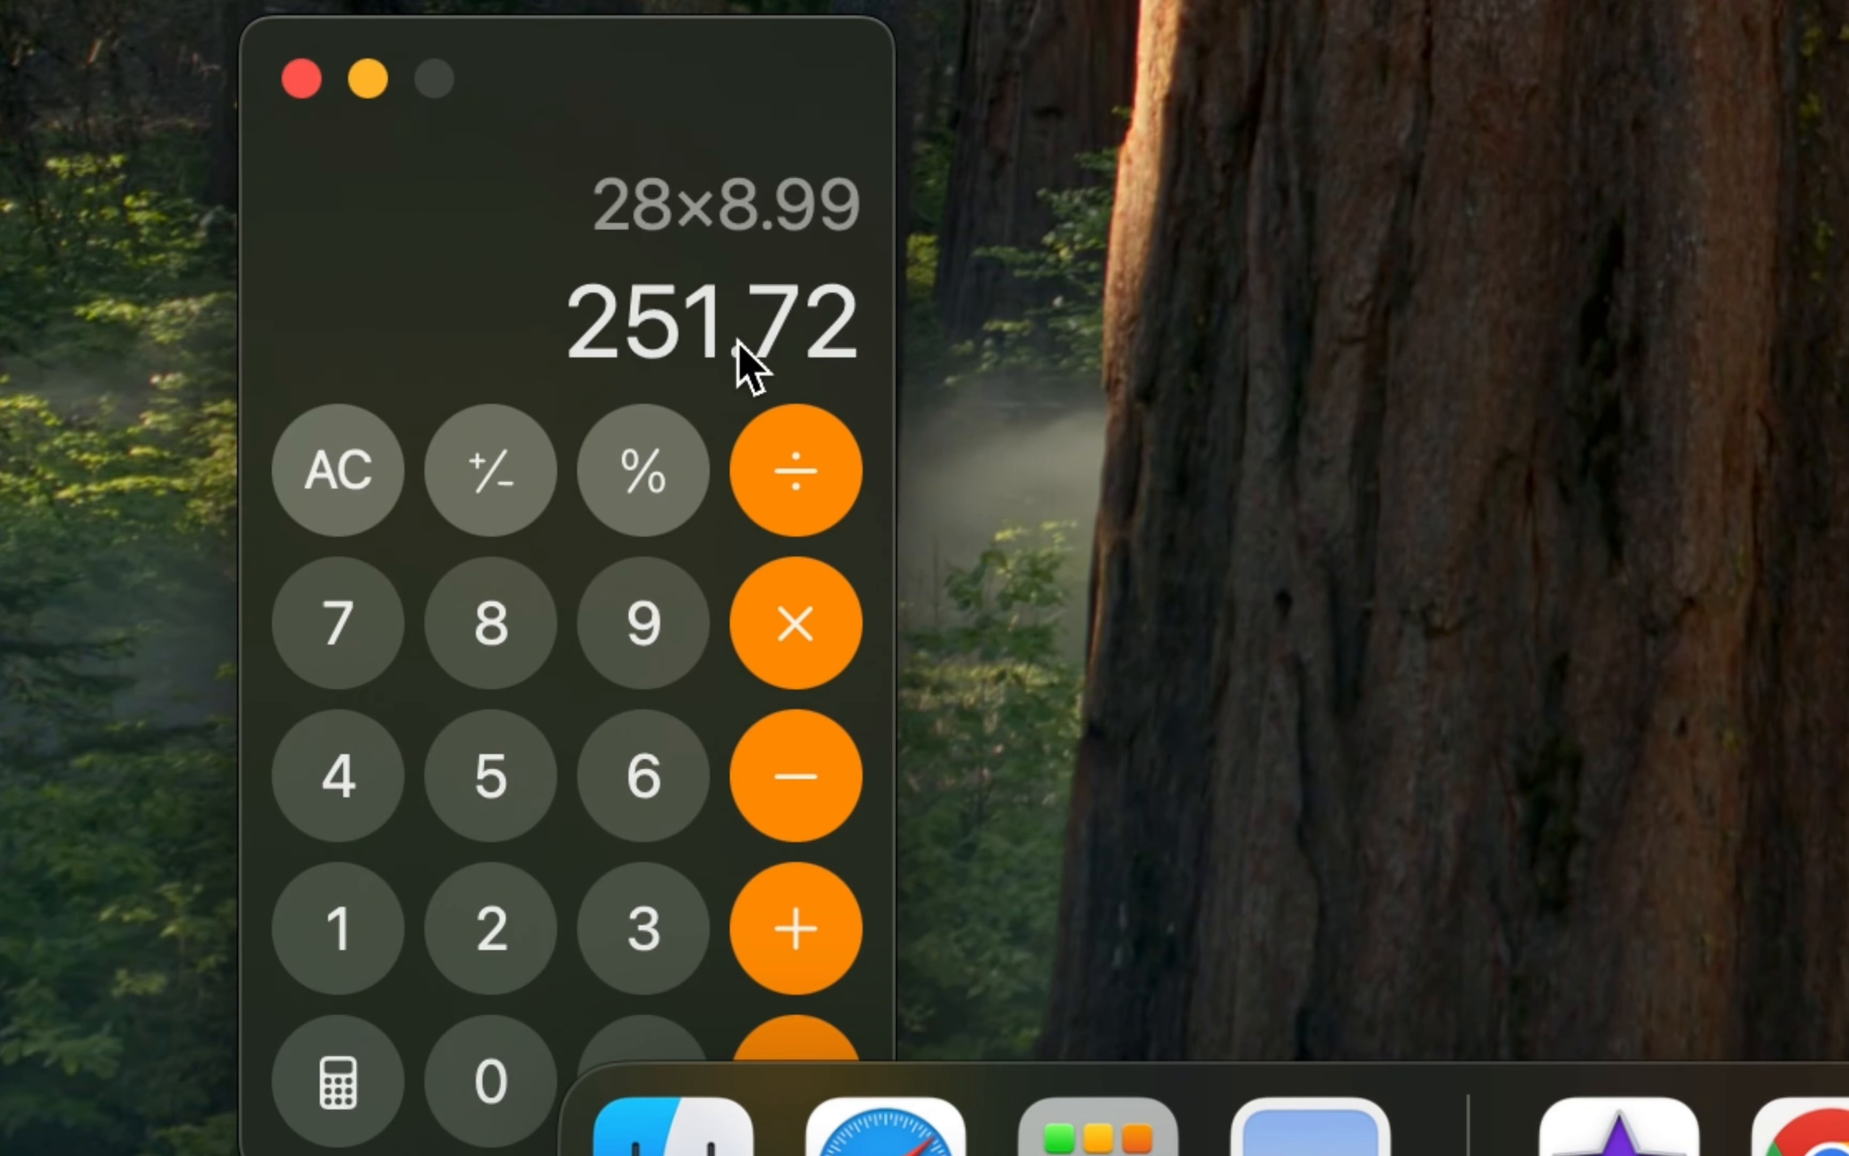
pyautogui.rightClick(795, 348)
pyautogui.click(848, 379)
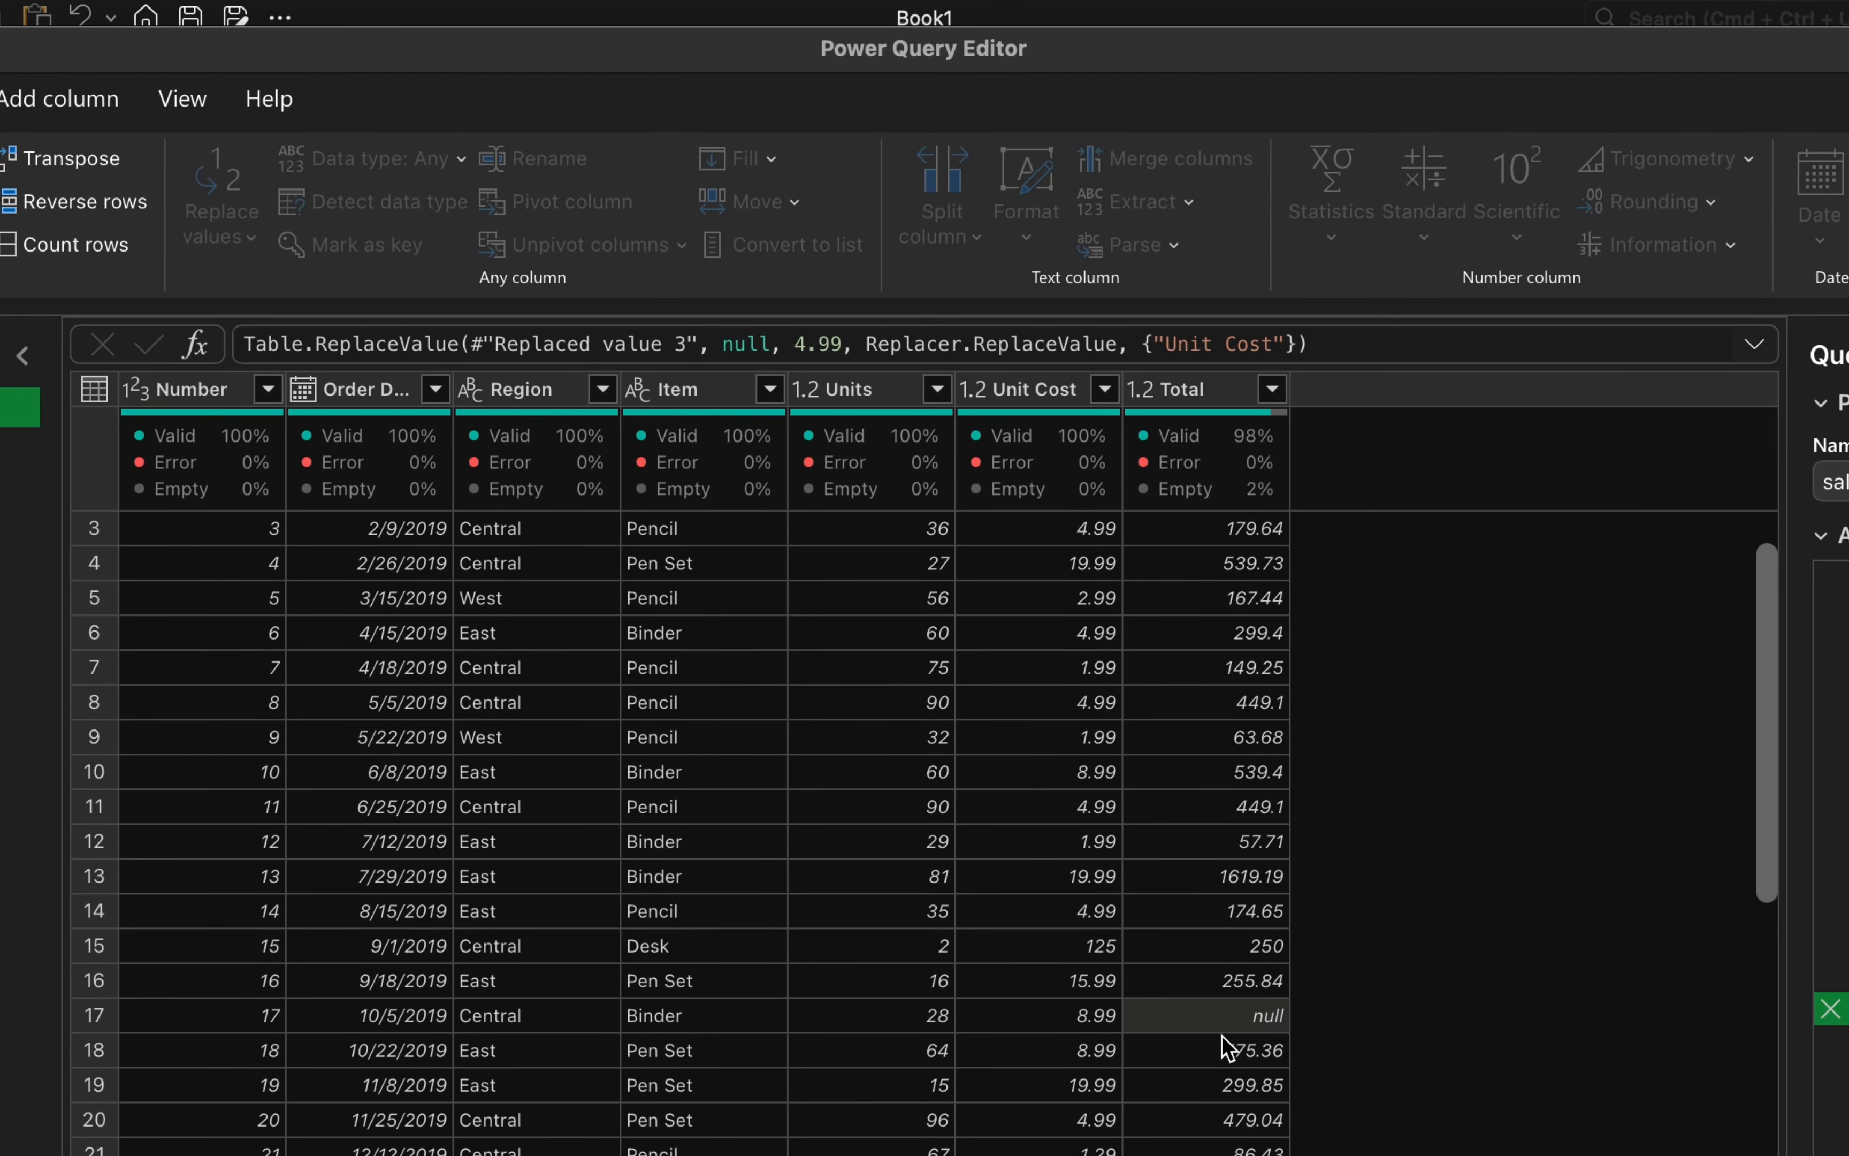
# - Replace the null in the Total column with 251.72 and review the table's rows
pyautogui.rightClick(1228, 1028)
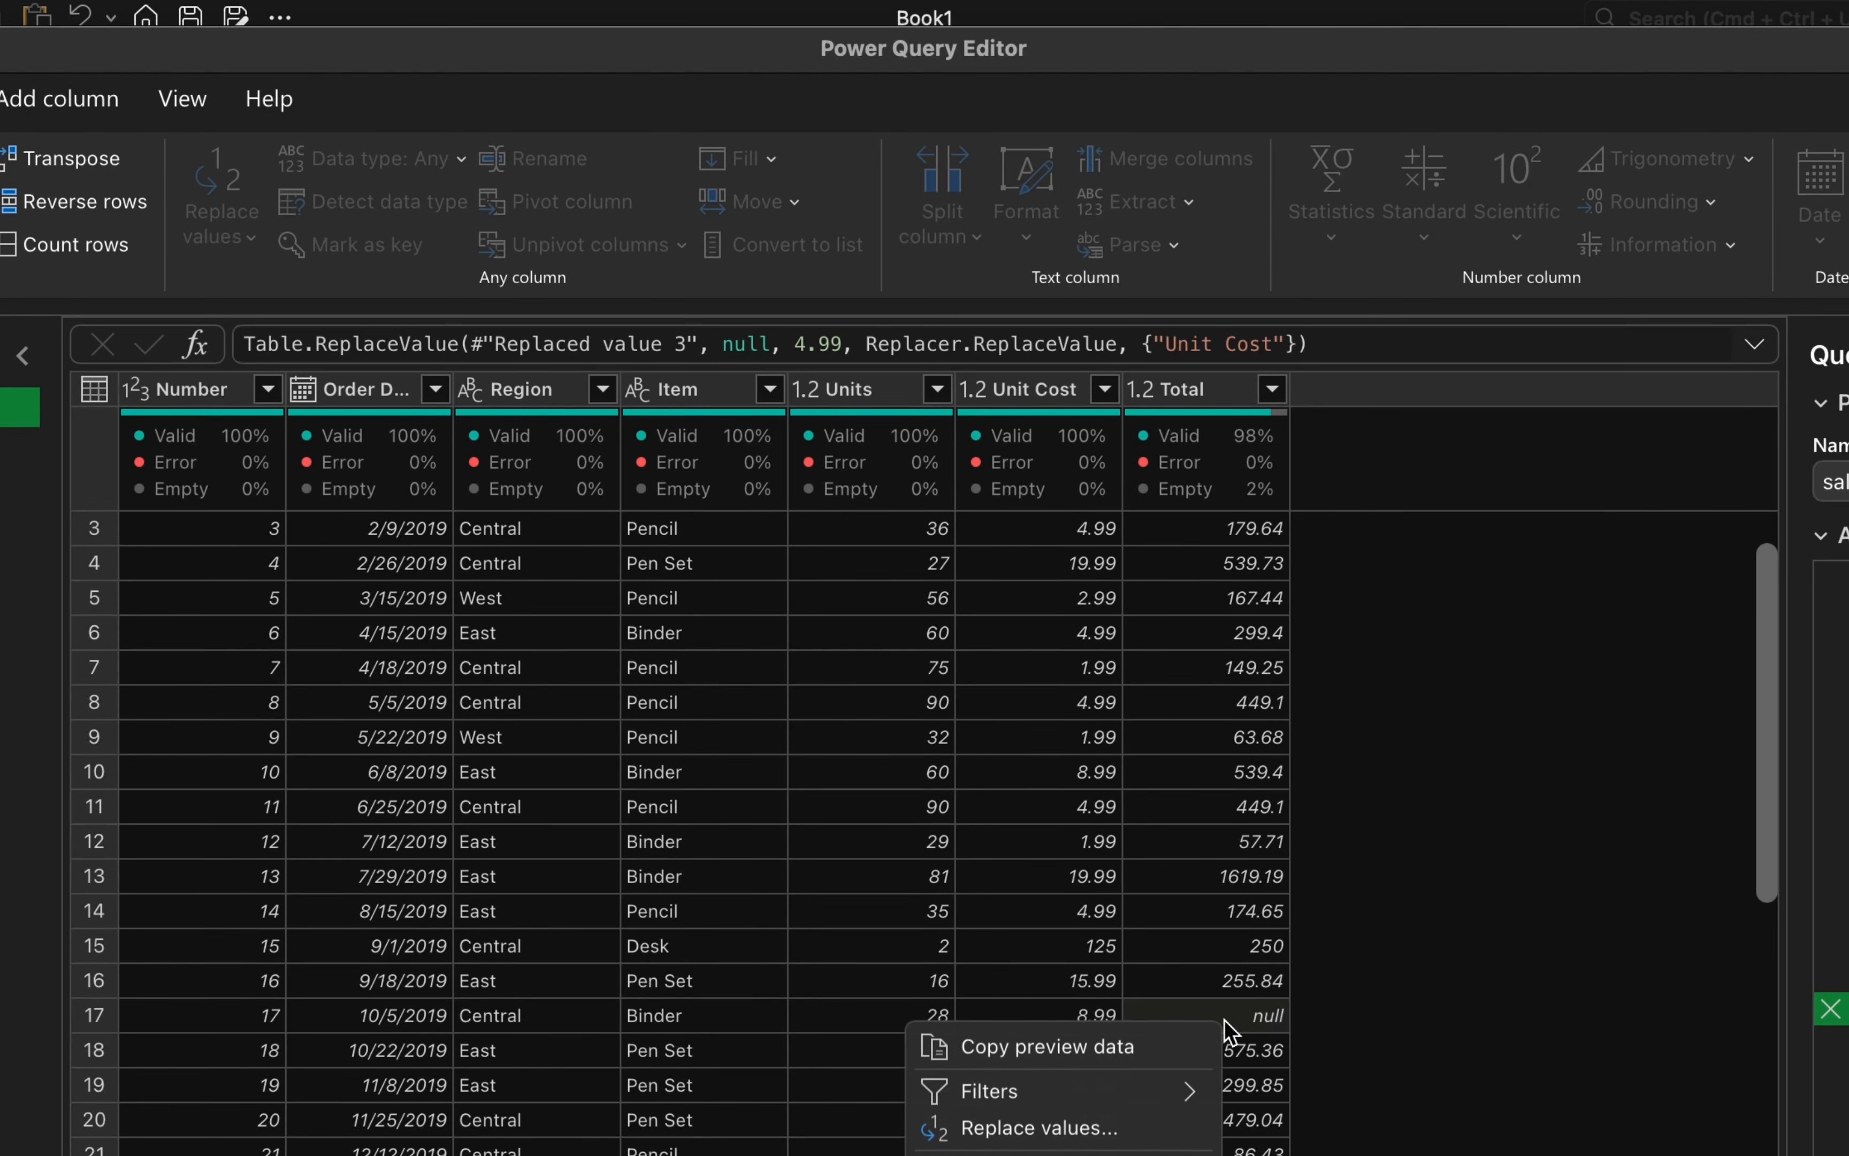
pyautogui.click(1137, 1122)
pyautogui.click(996, 780)
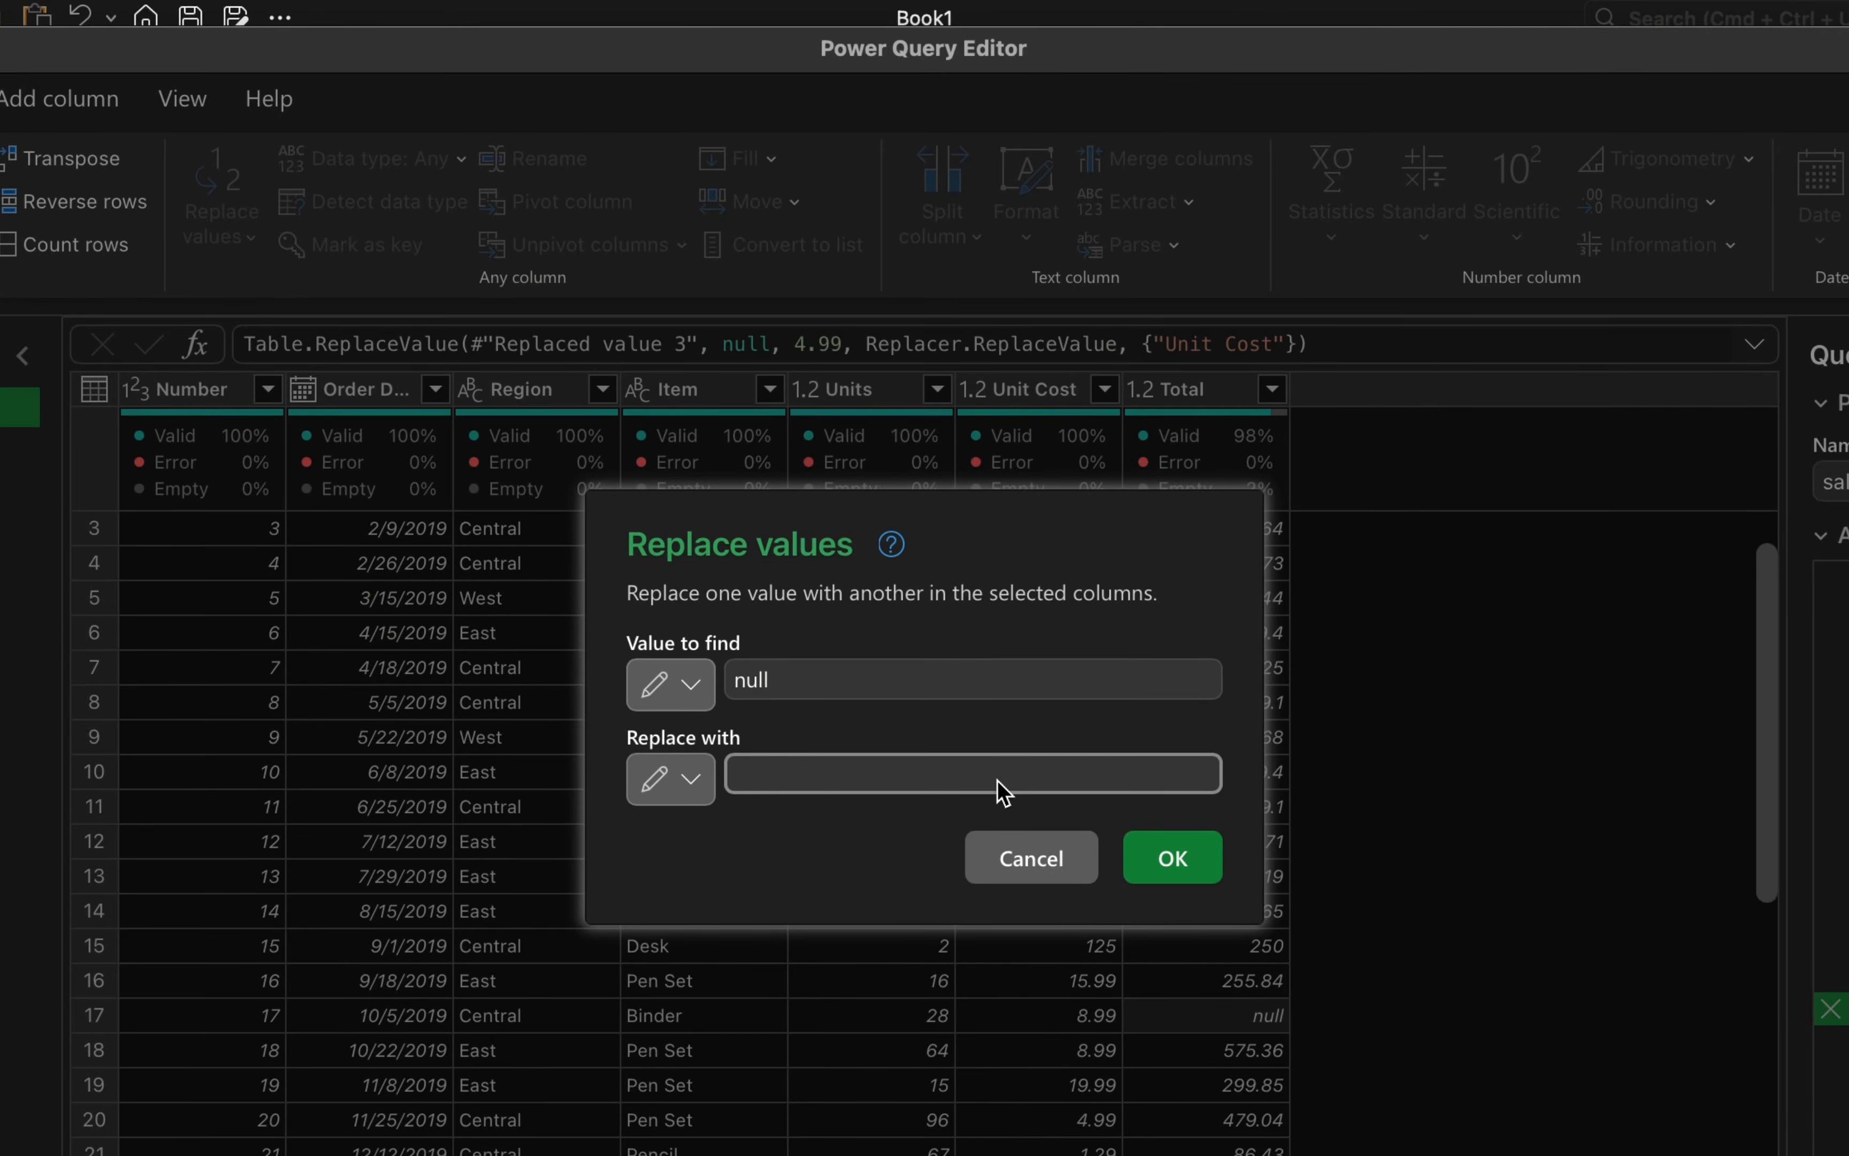
pyautogui.write('251.72')
pyautogui.click(1164, 863)
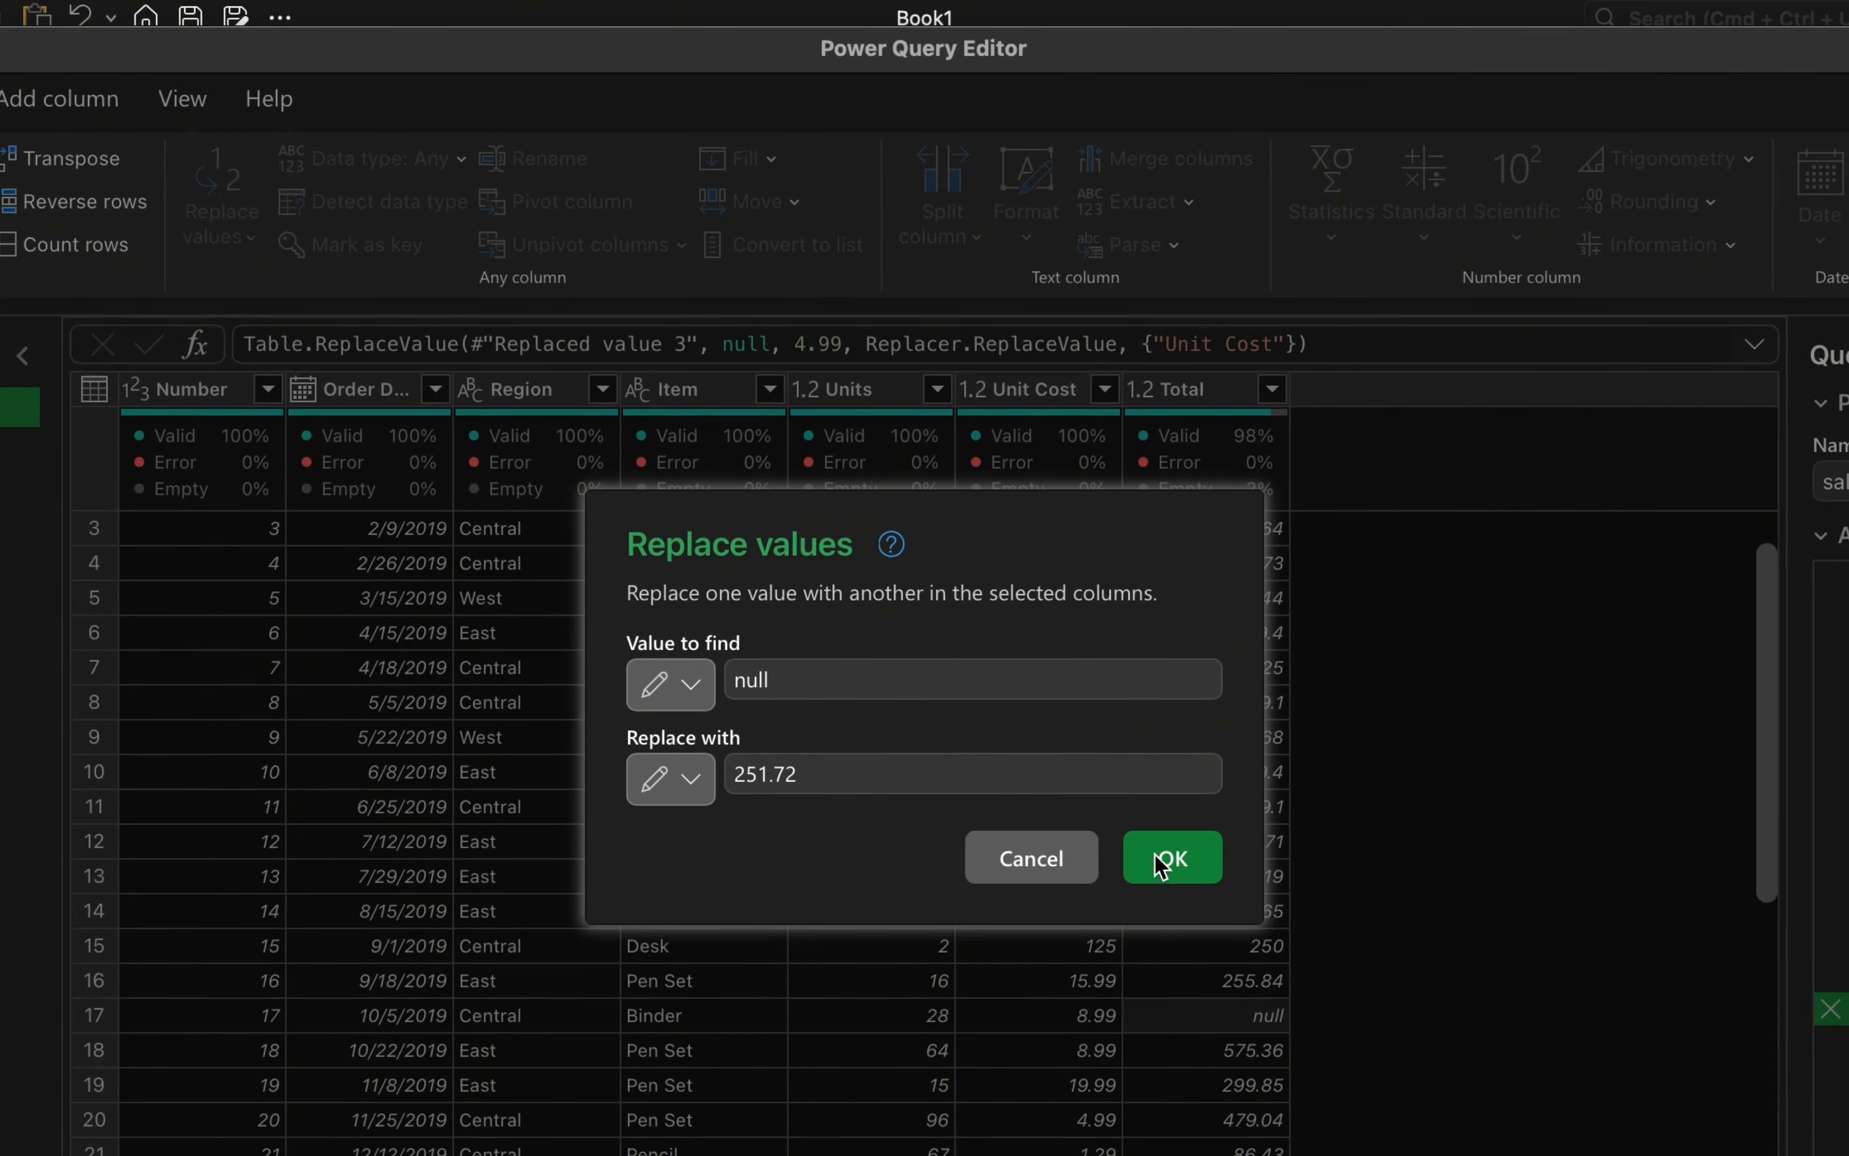
pyautogui.scroll(-5, 1230, 933)
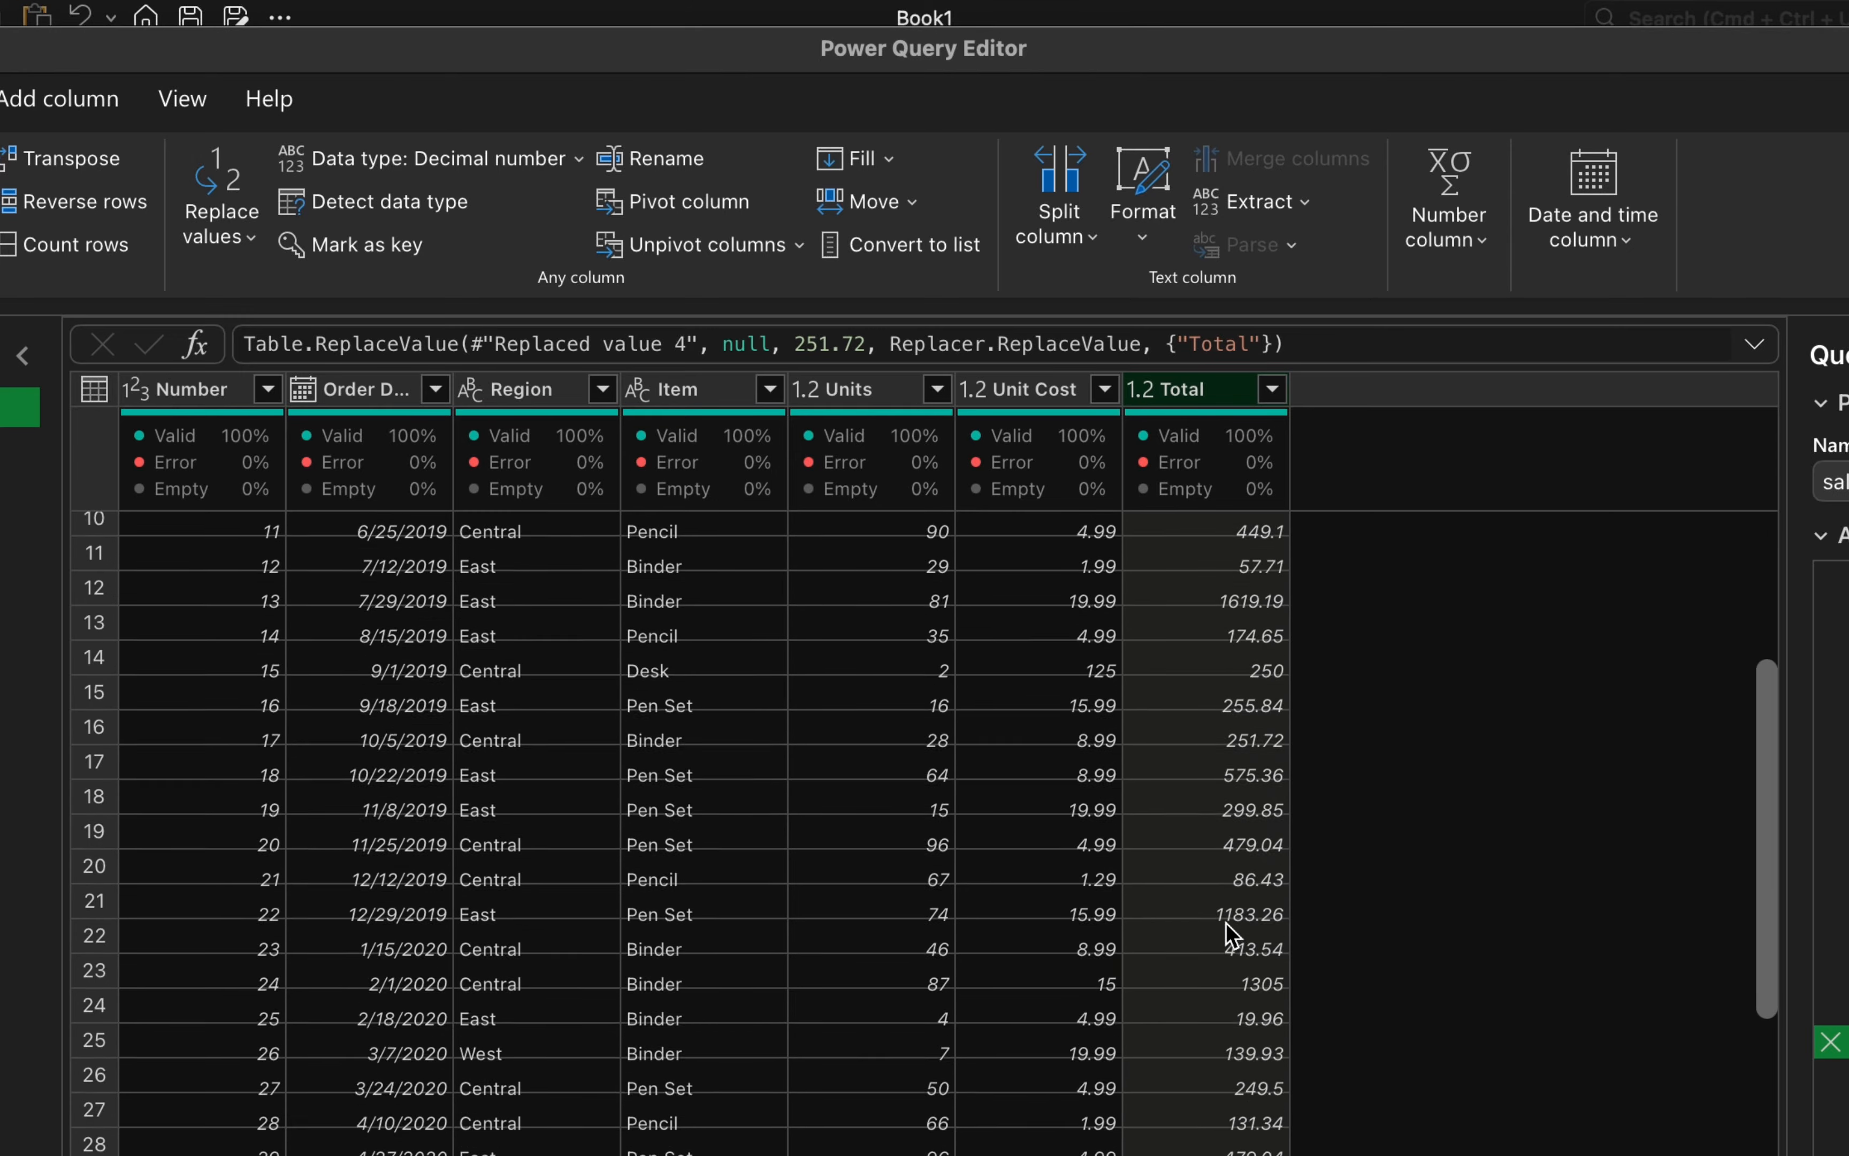
pyautogui.scroll(5, 1230, 929)
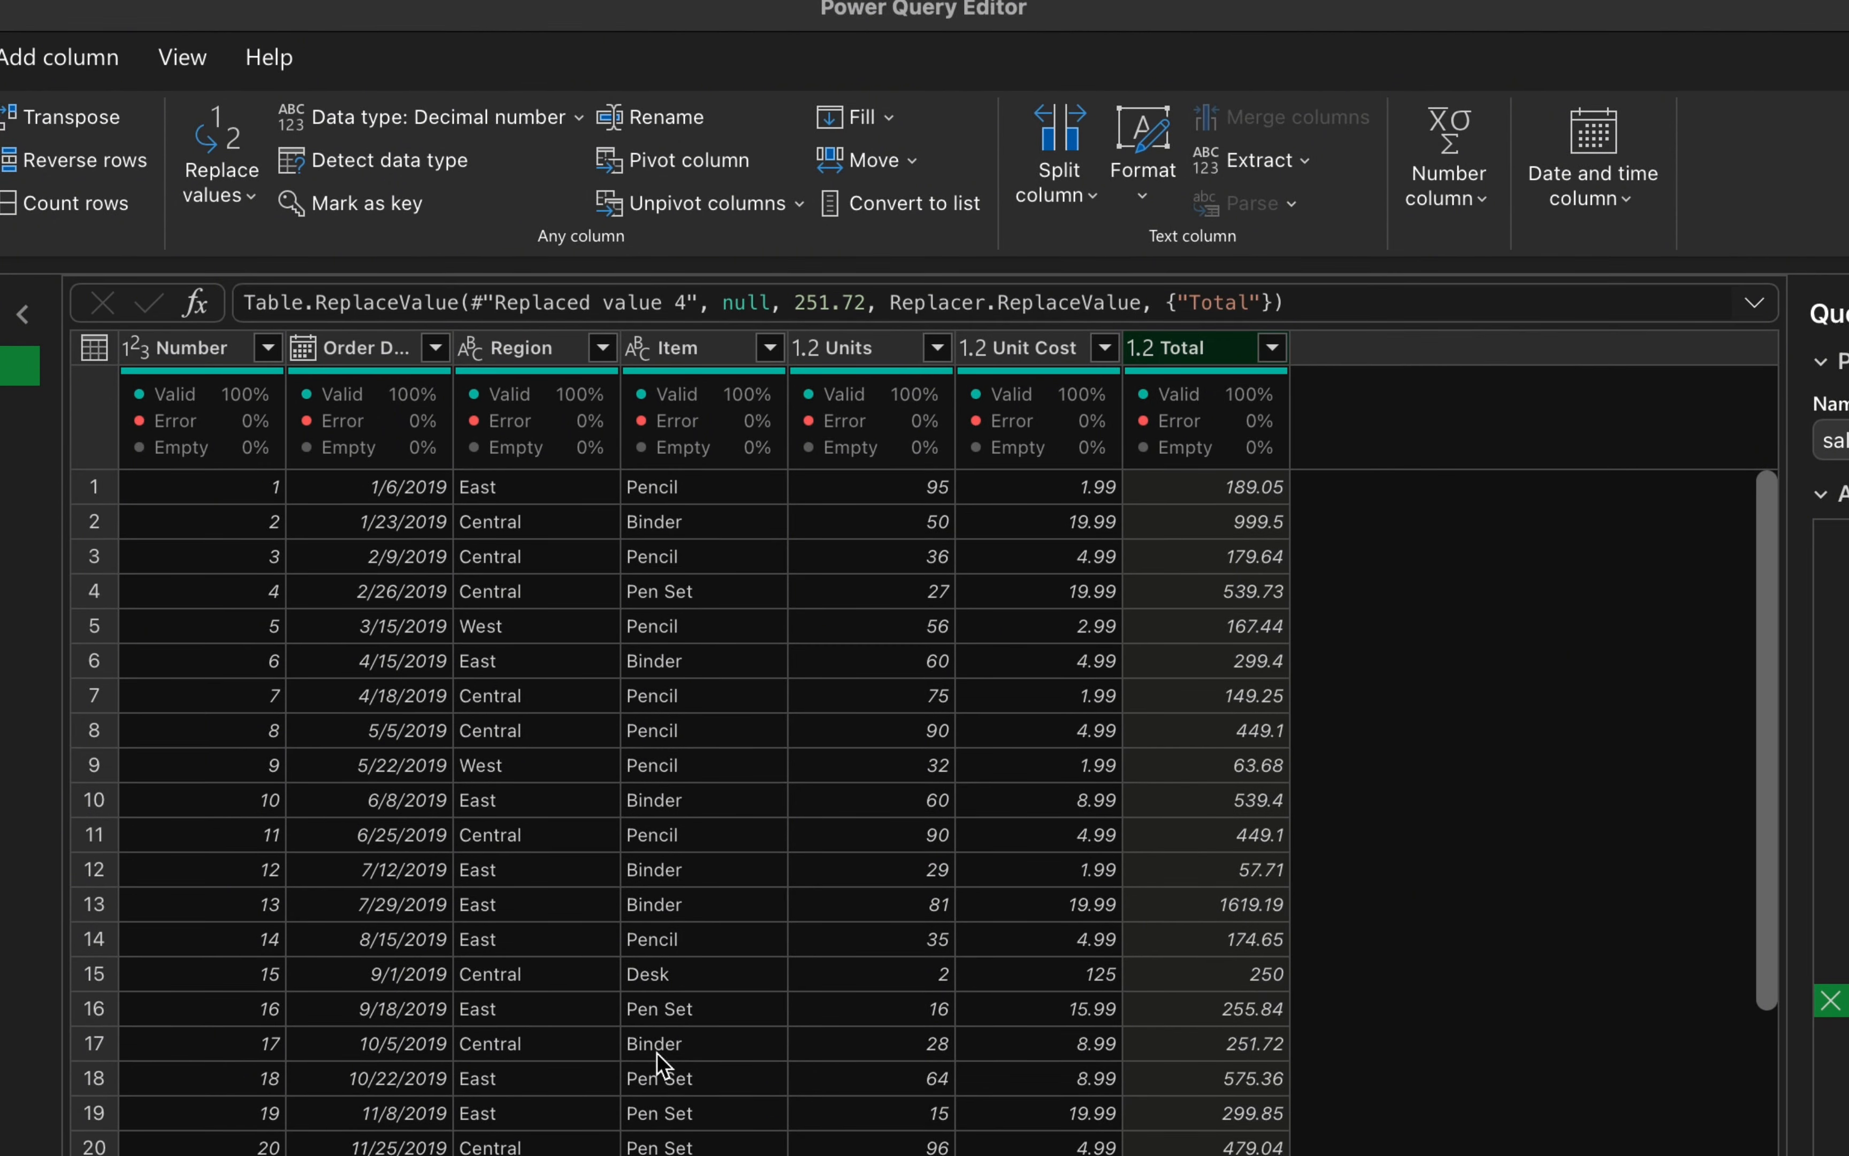
pyautogui.click(708, 1149)
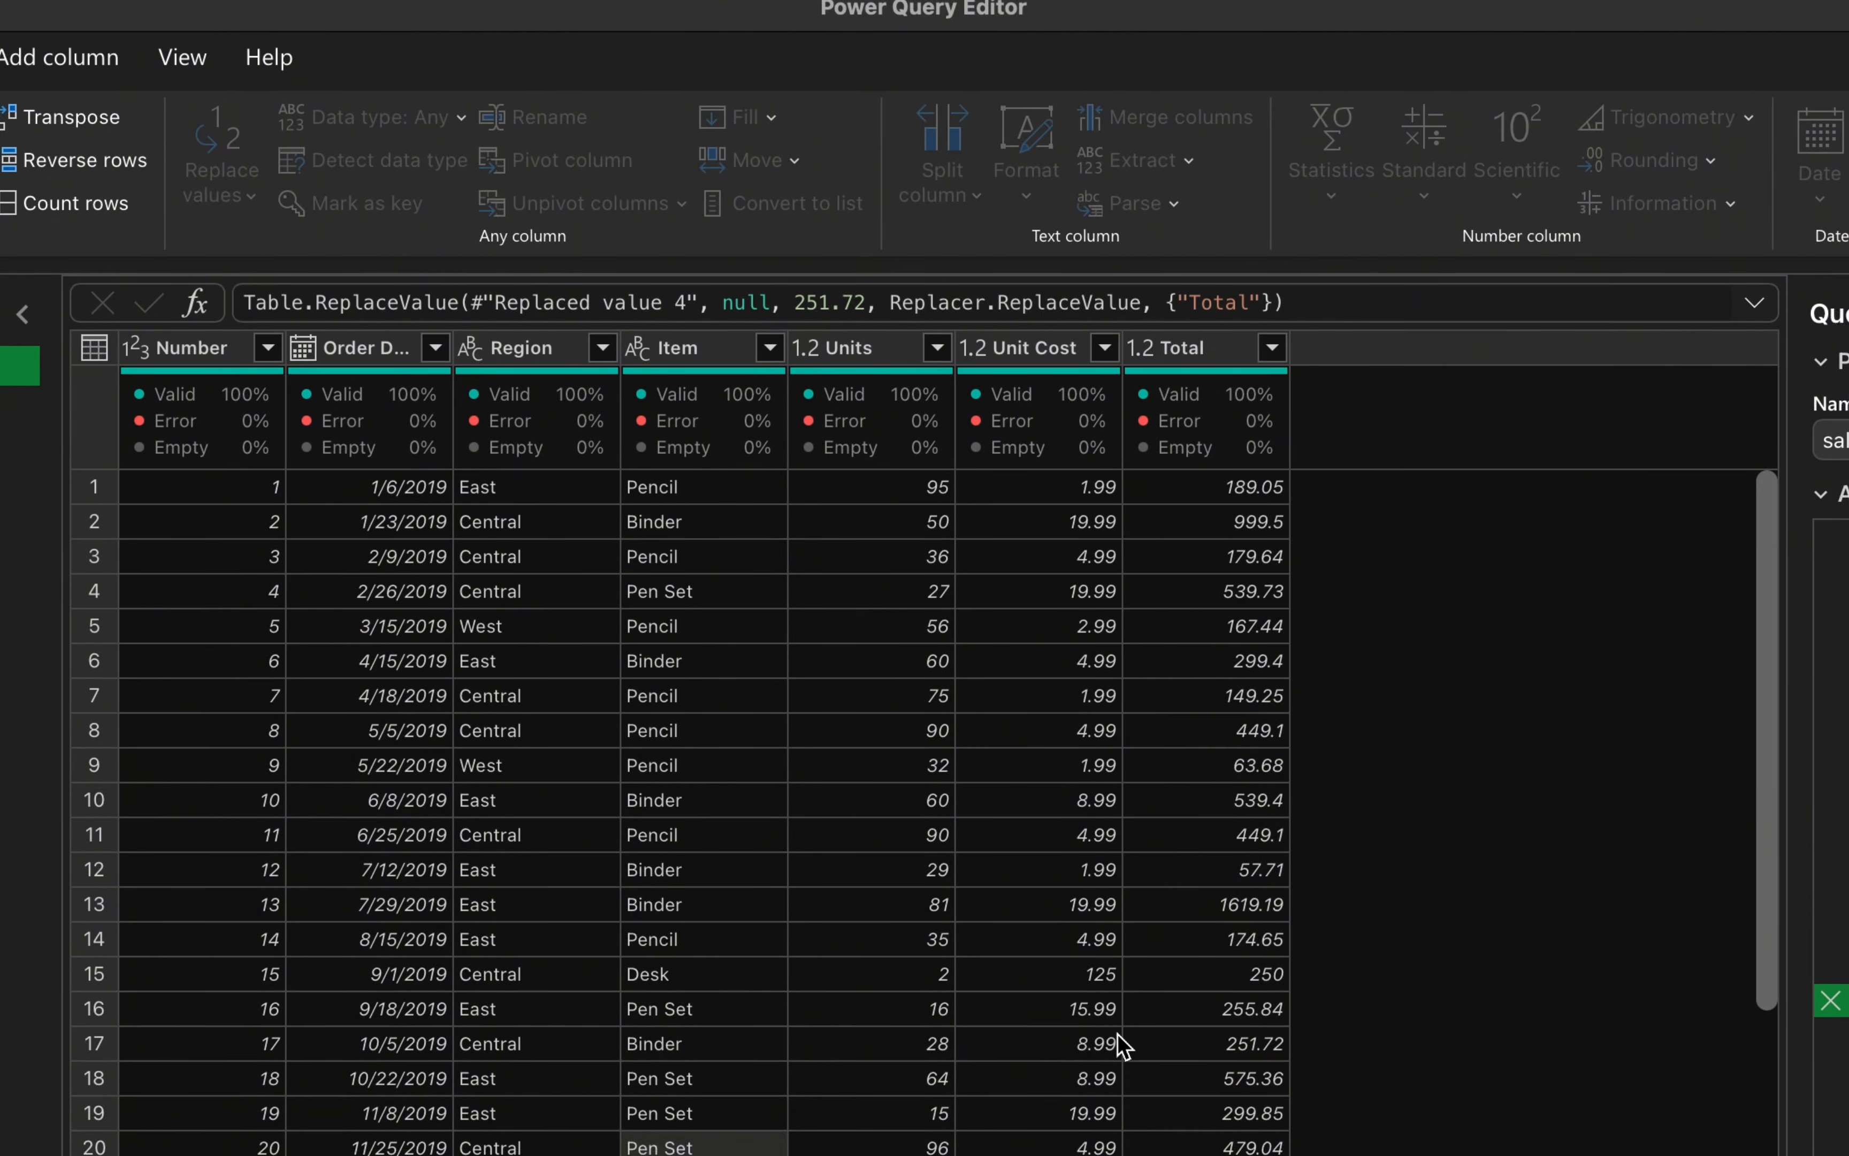
pyautogui.scroll(-10, 917, 810)
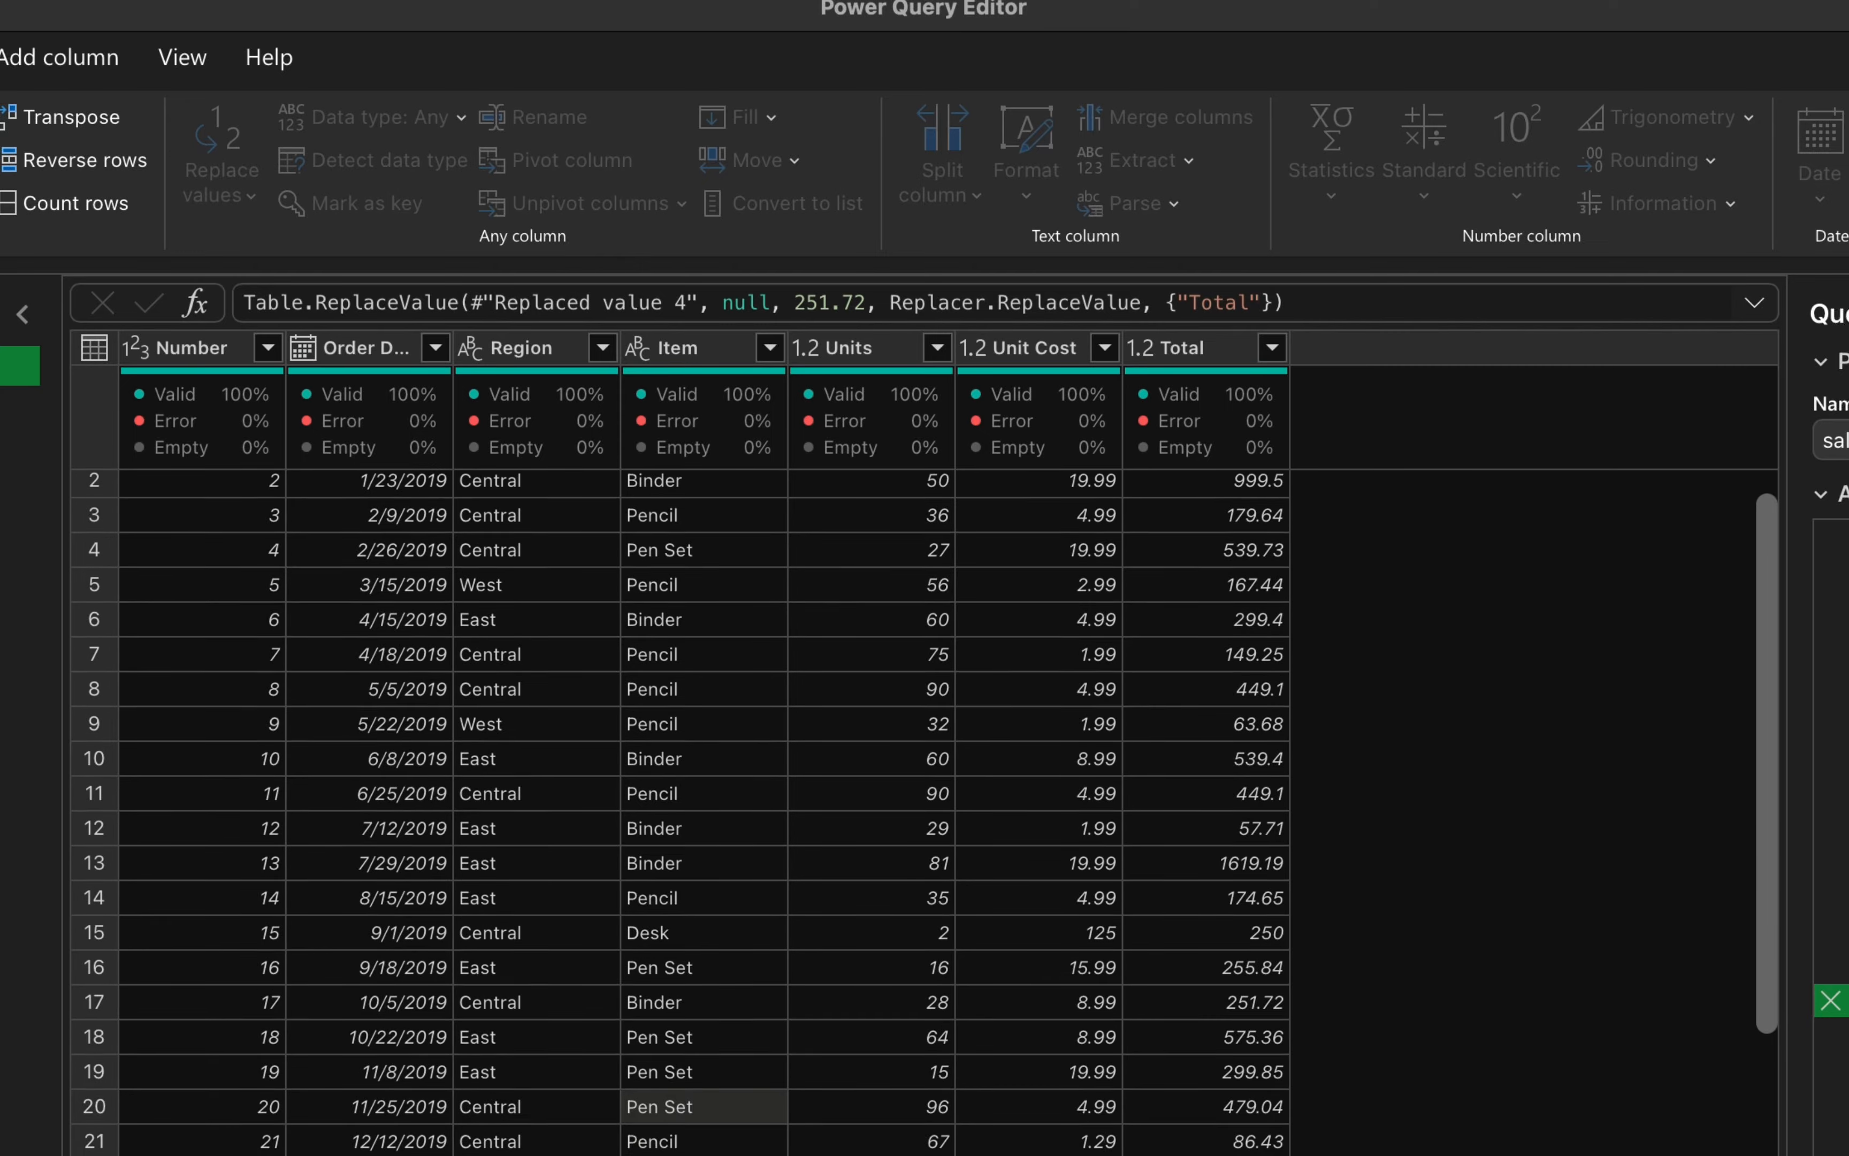
pyautogui.scroll(10, 918, 811)
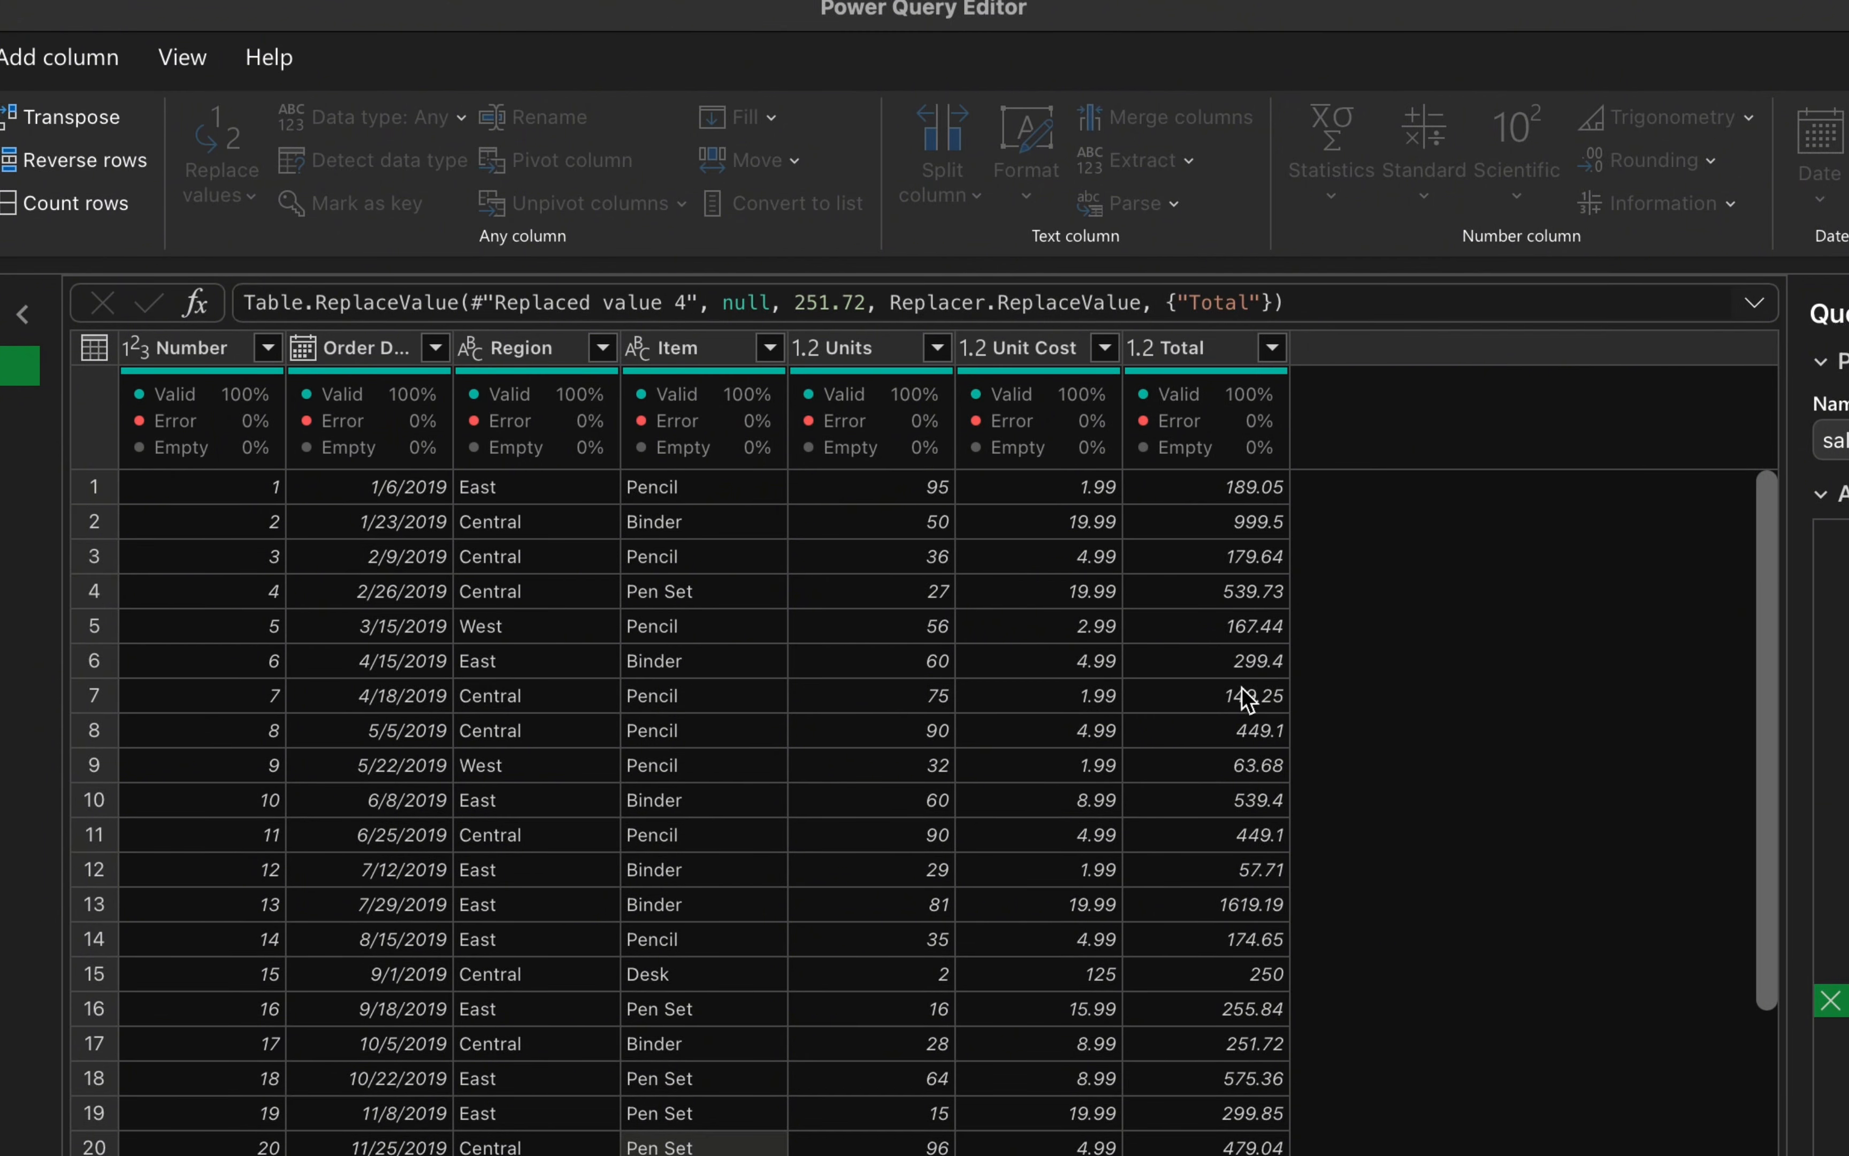
# - Look through the Number column's rows and change its data type to Text
pyautogui.click(223, 354)
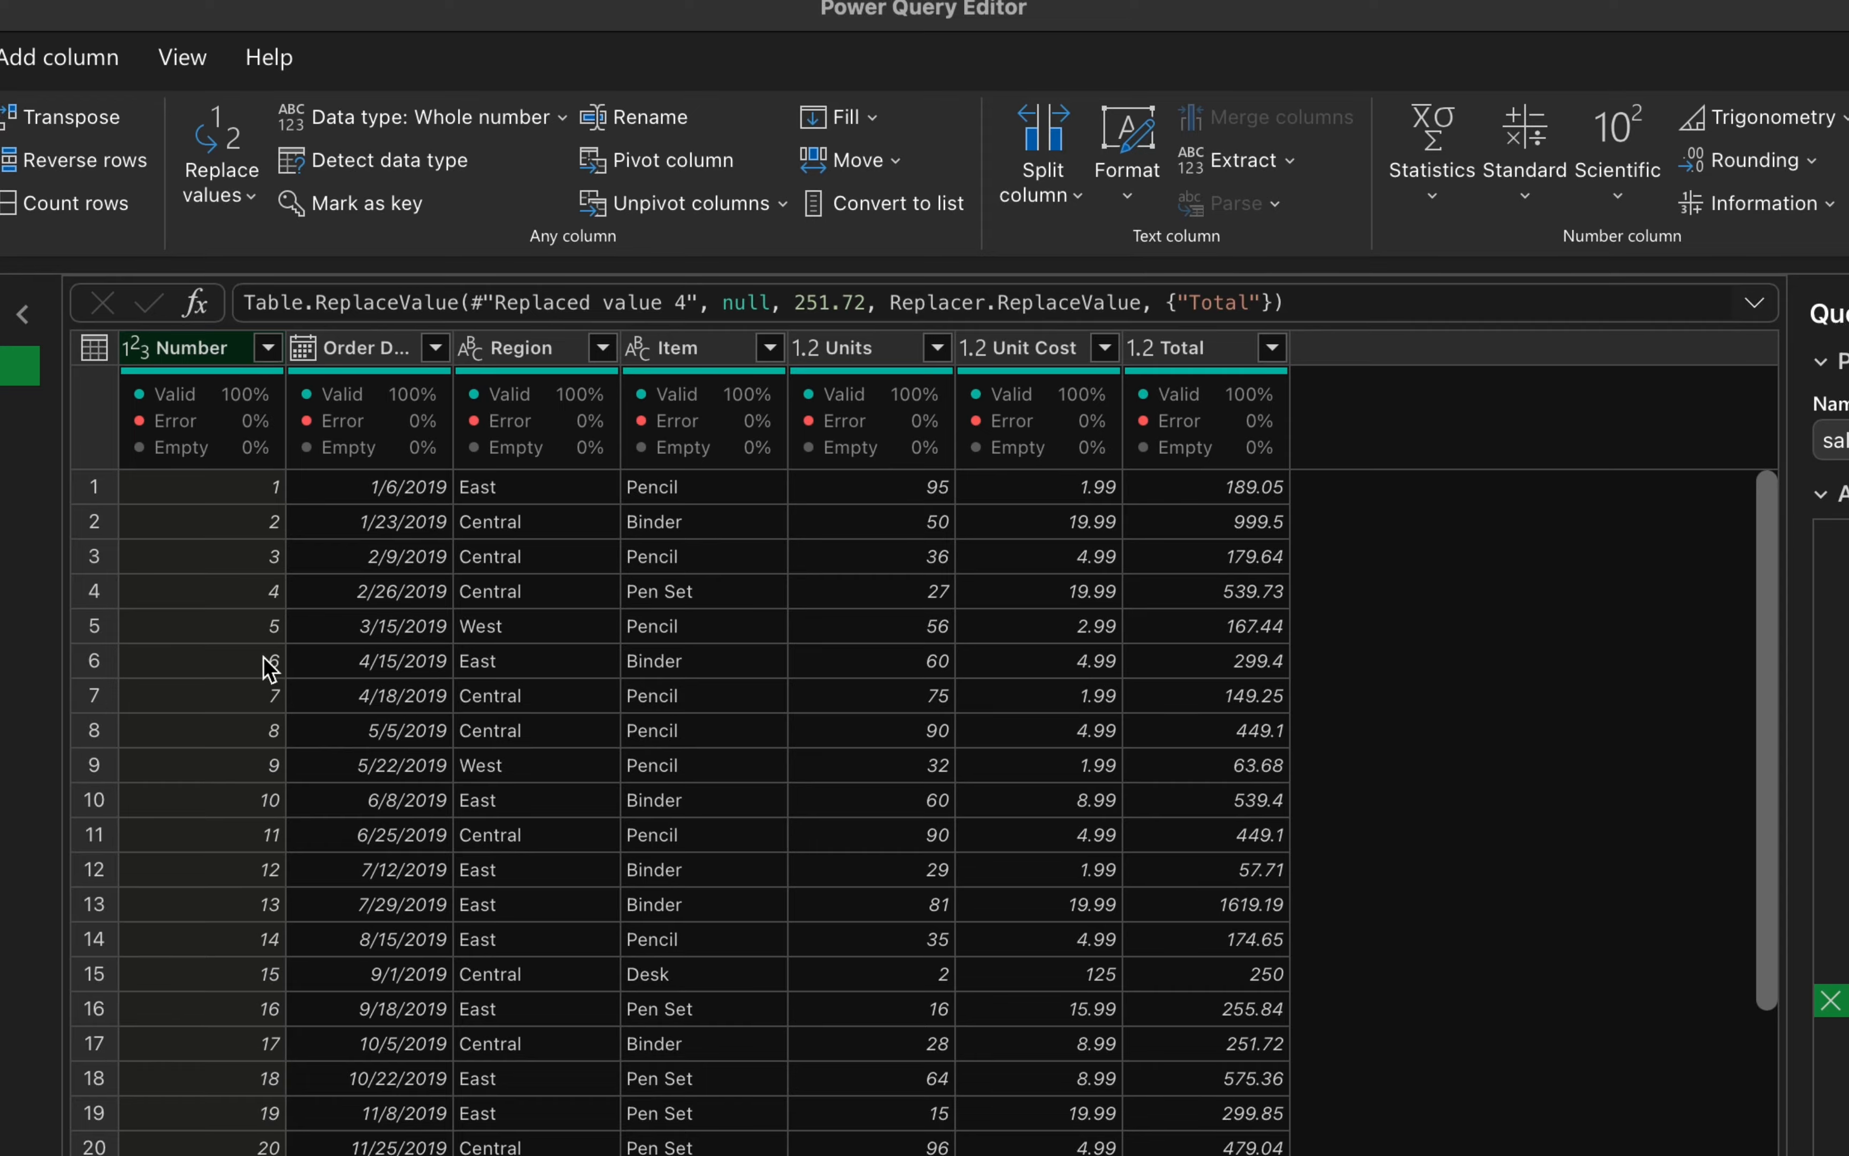
pyautogui.scroll(-3, 269, 670)
pyautogui.scroll(-3, 269, 669)
pyautogui.scroll(6, 269, 670)
pyautogui.click(268, 348)
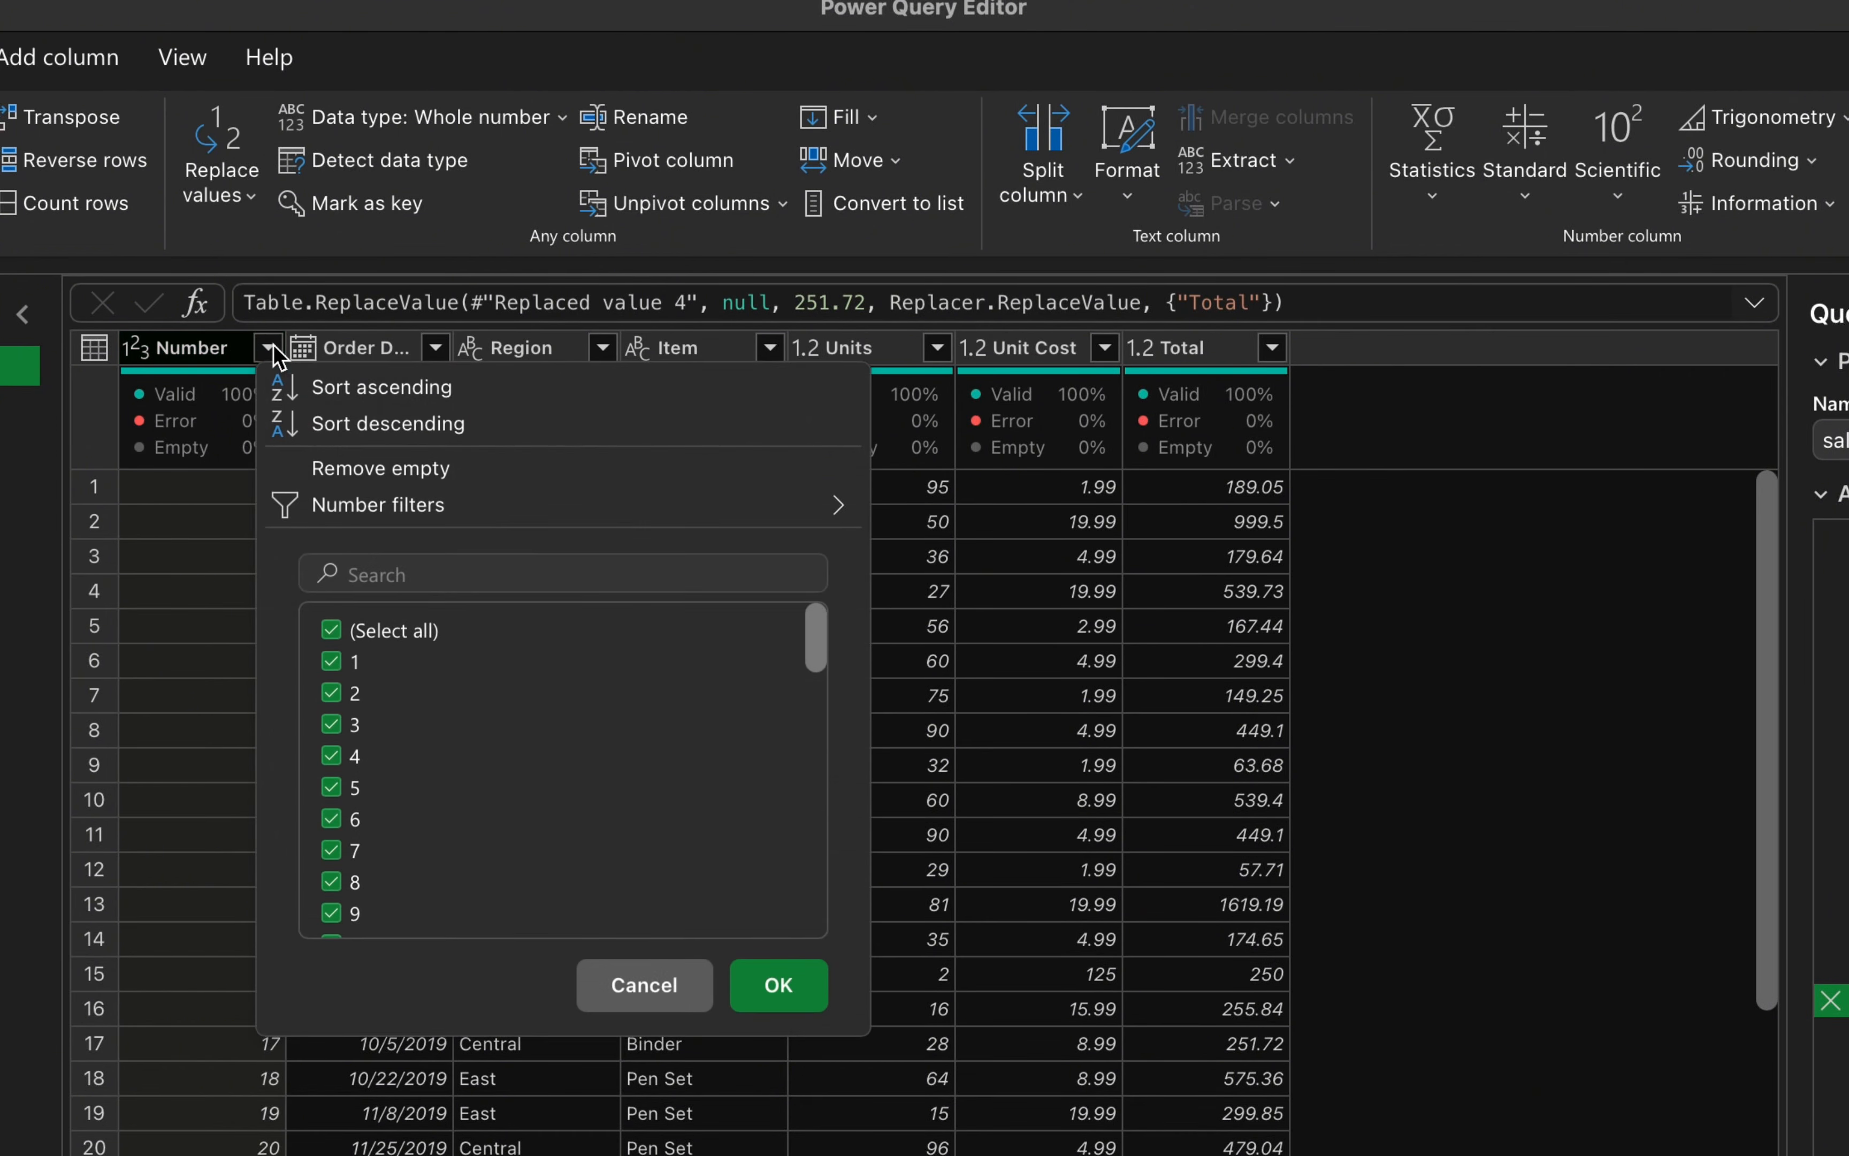
pyautogui.click(219, 358)
pyautogui.rightClick(219, 358)
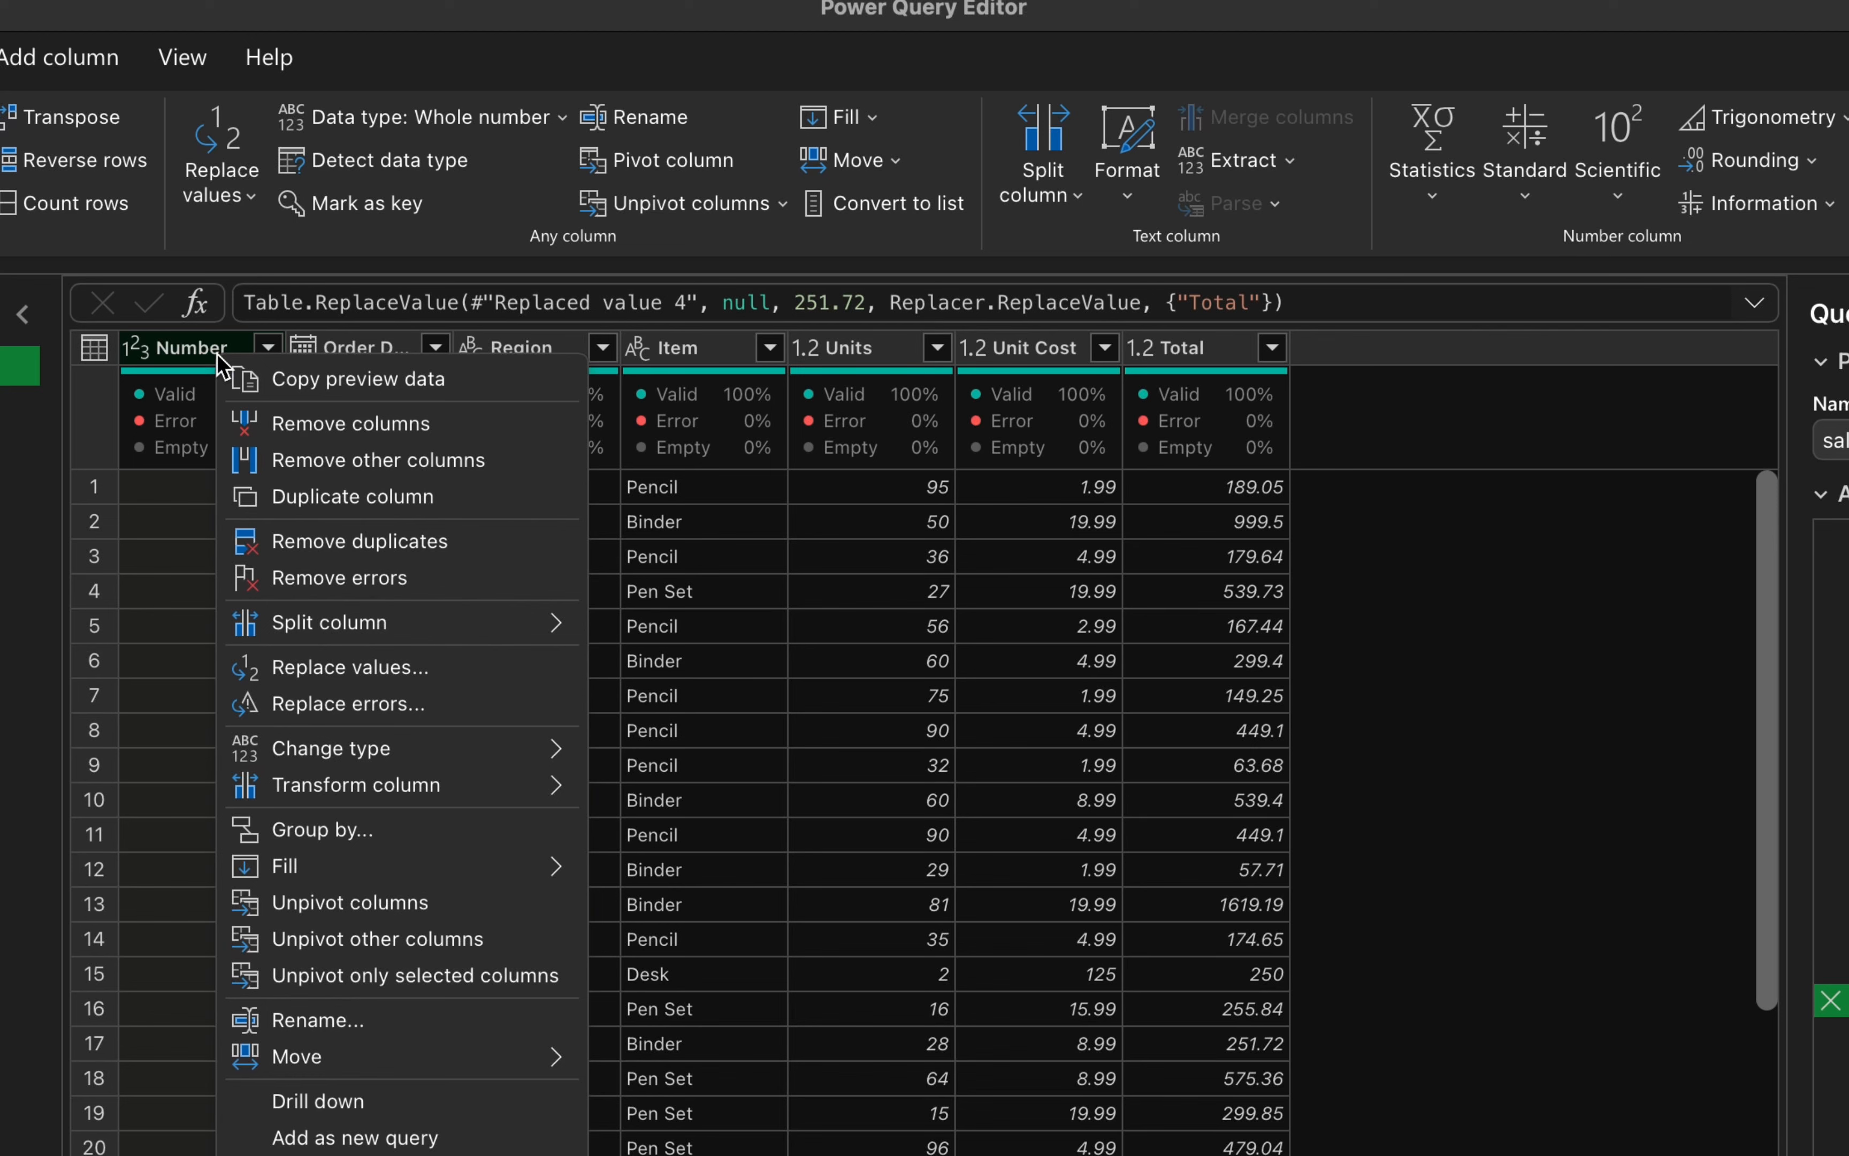
pyautogui.moveTo(339, 757)
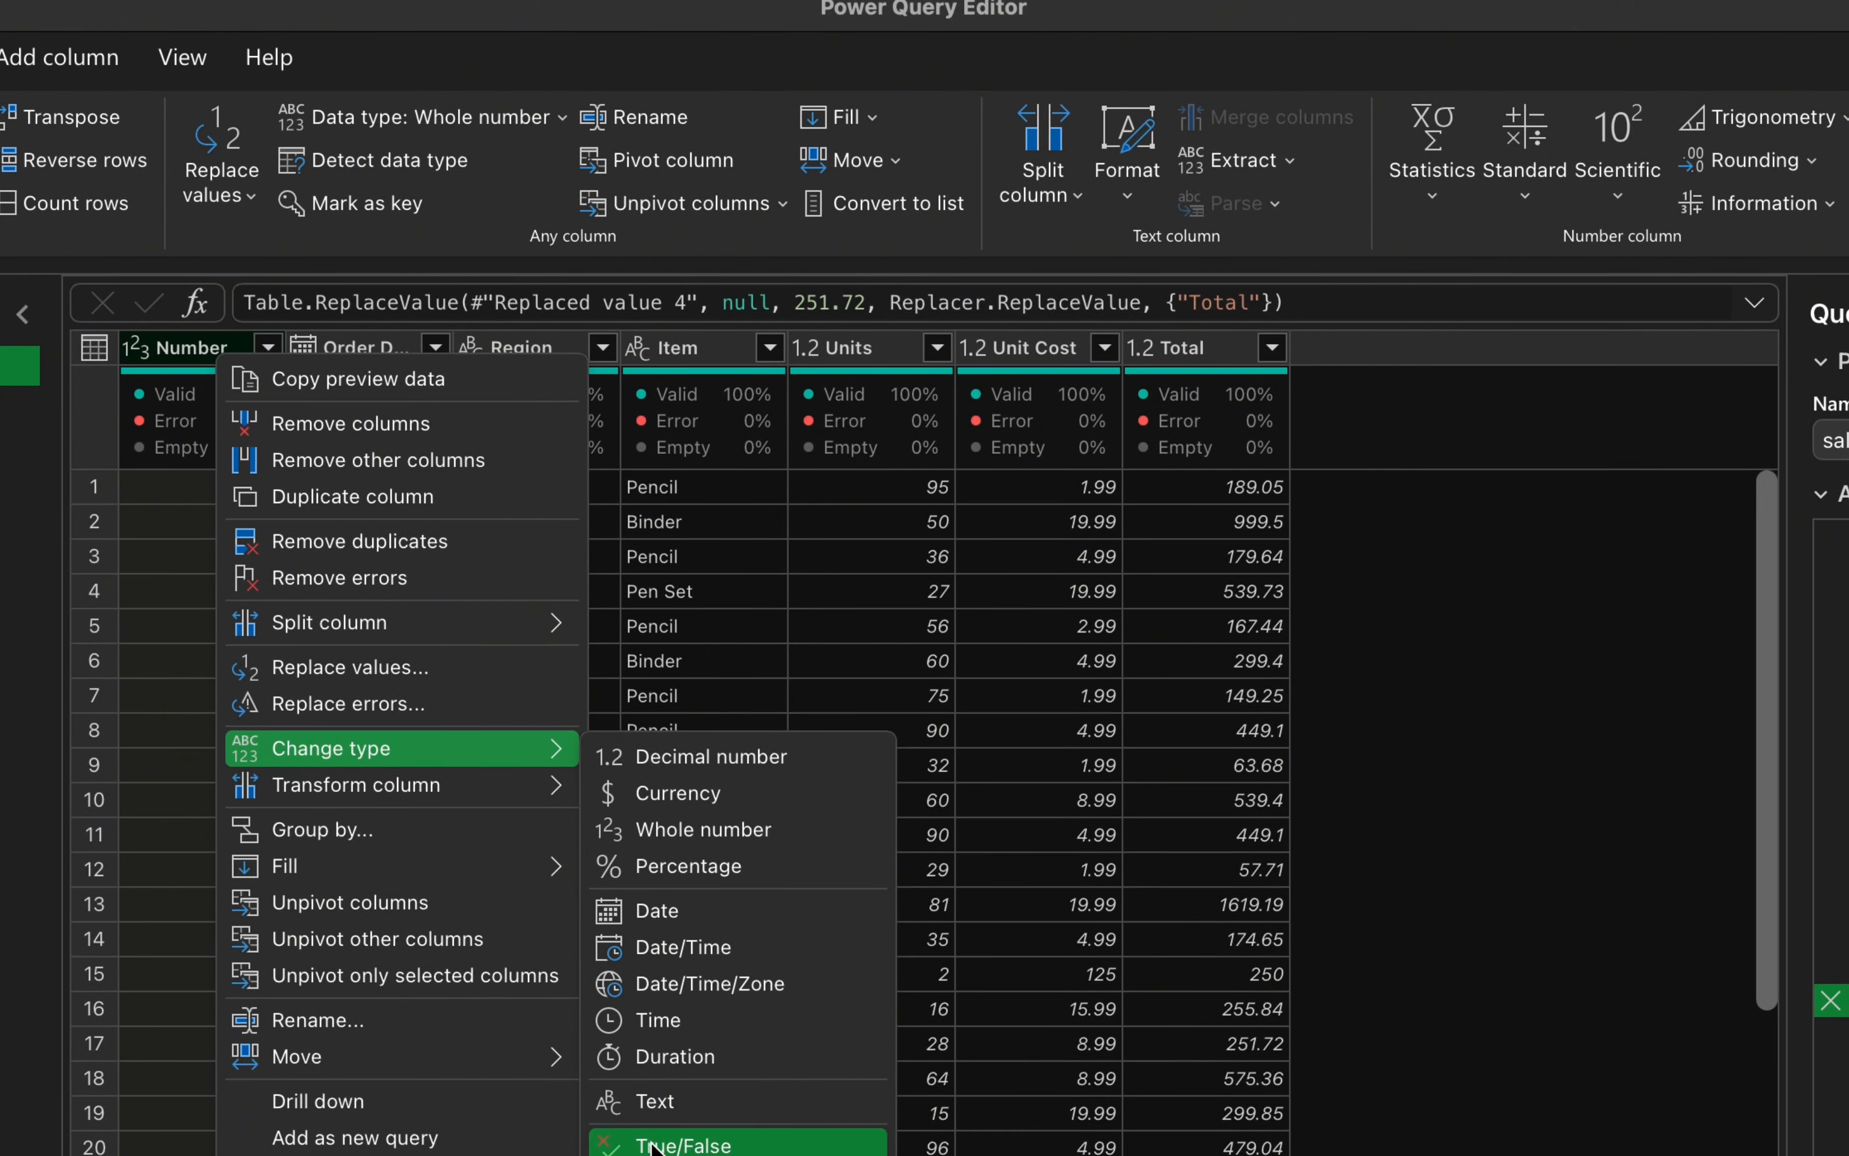
pyautogui.click(653, 1101)
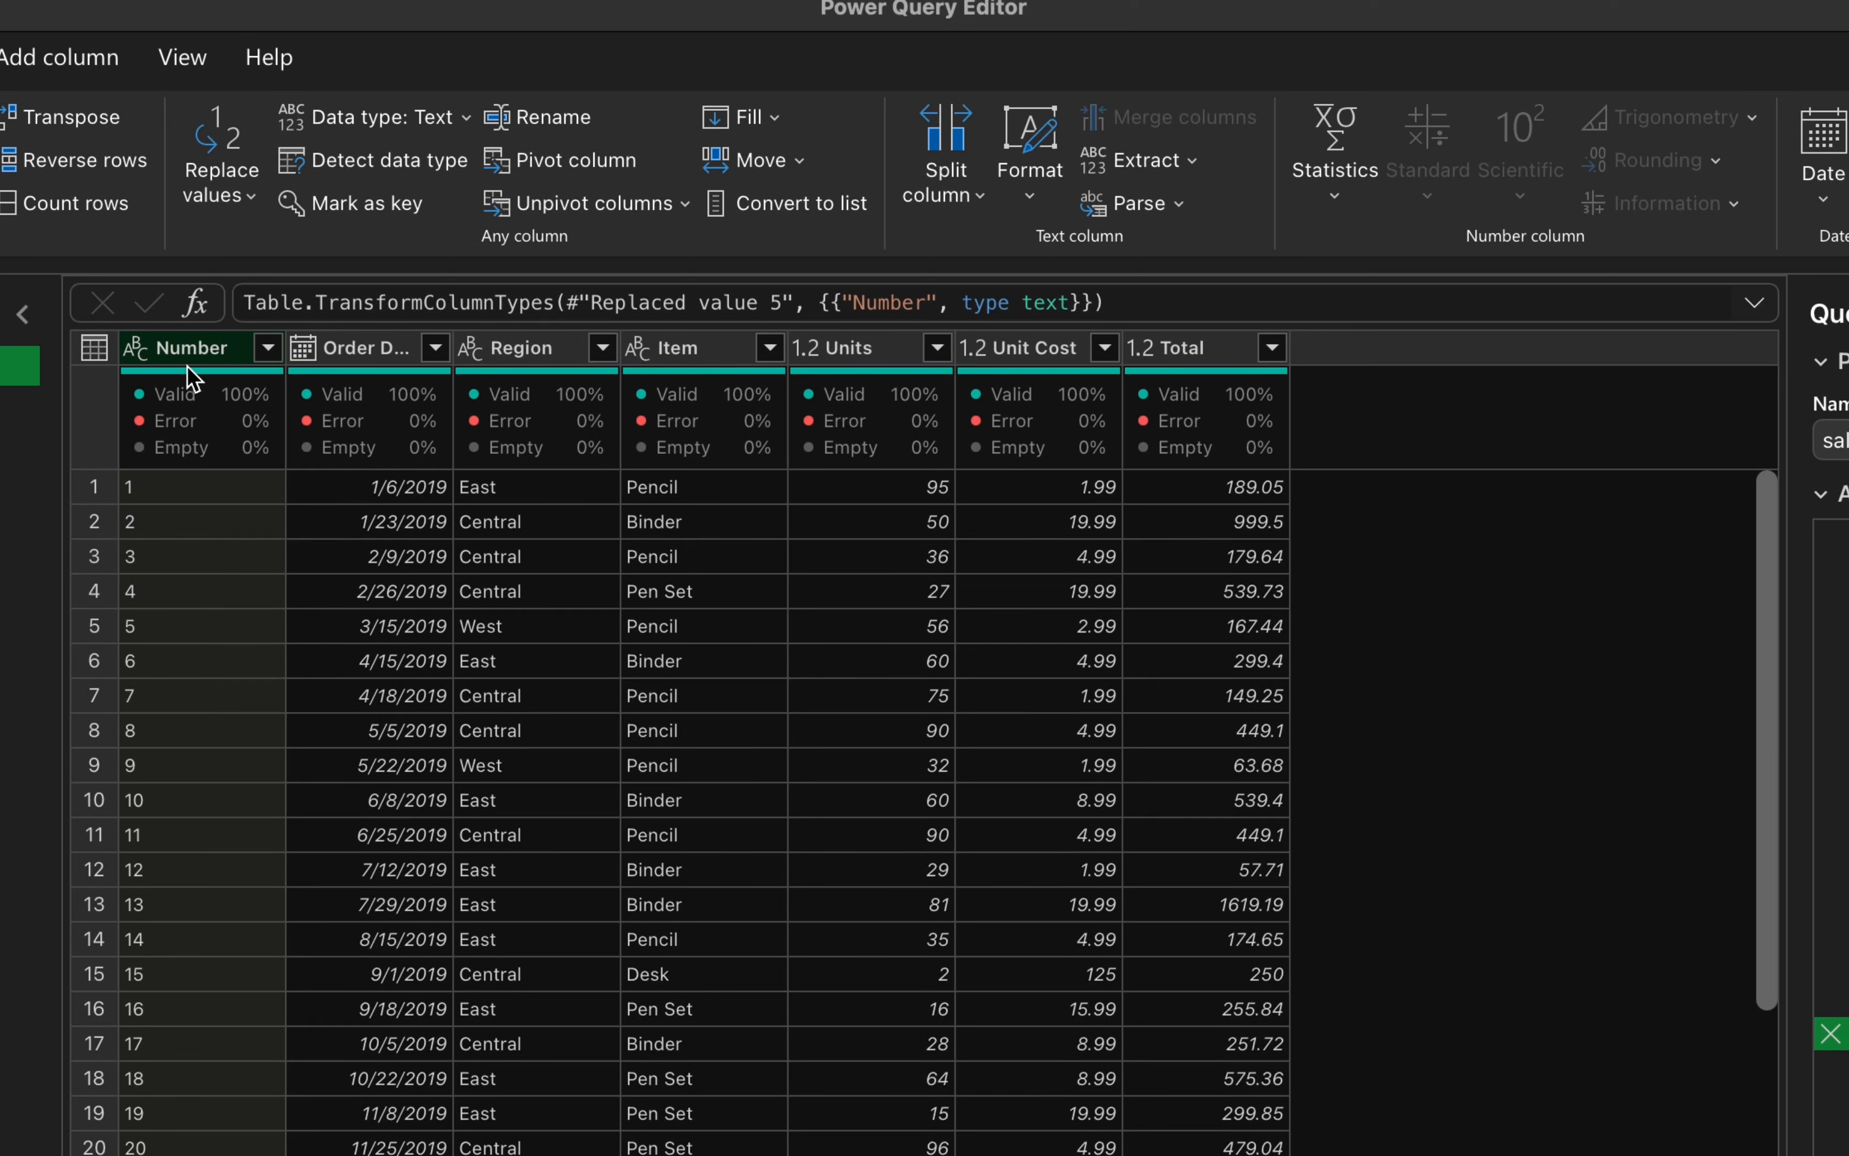
# - Set the Order Date column's data type to Date and check its rows
pyautogui.click(362, 355)
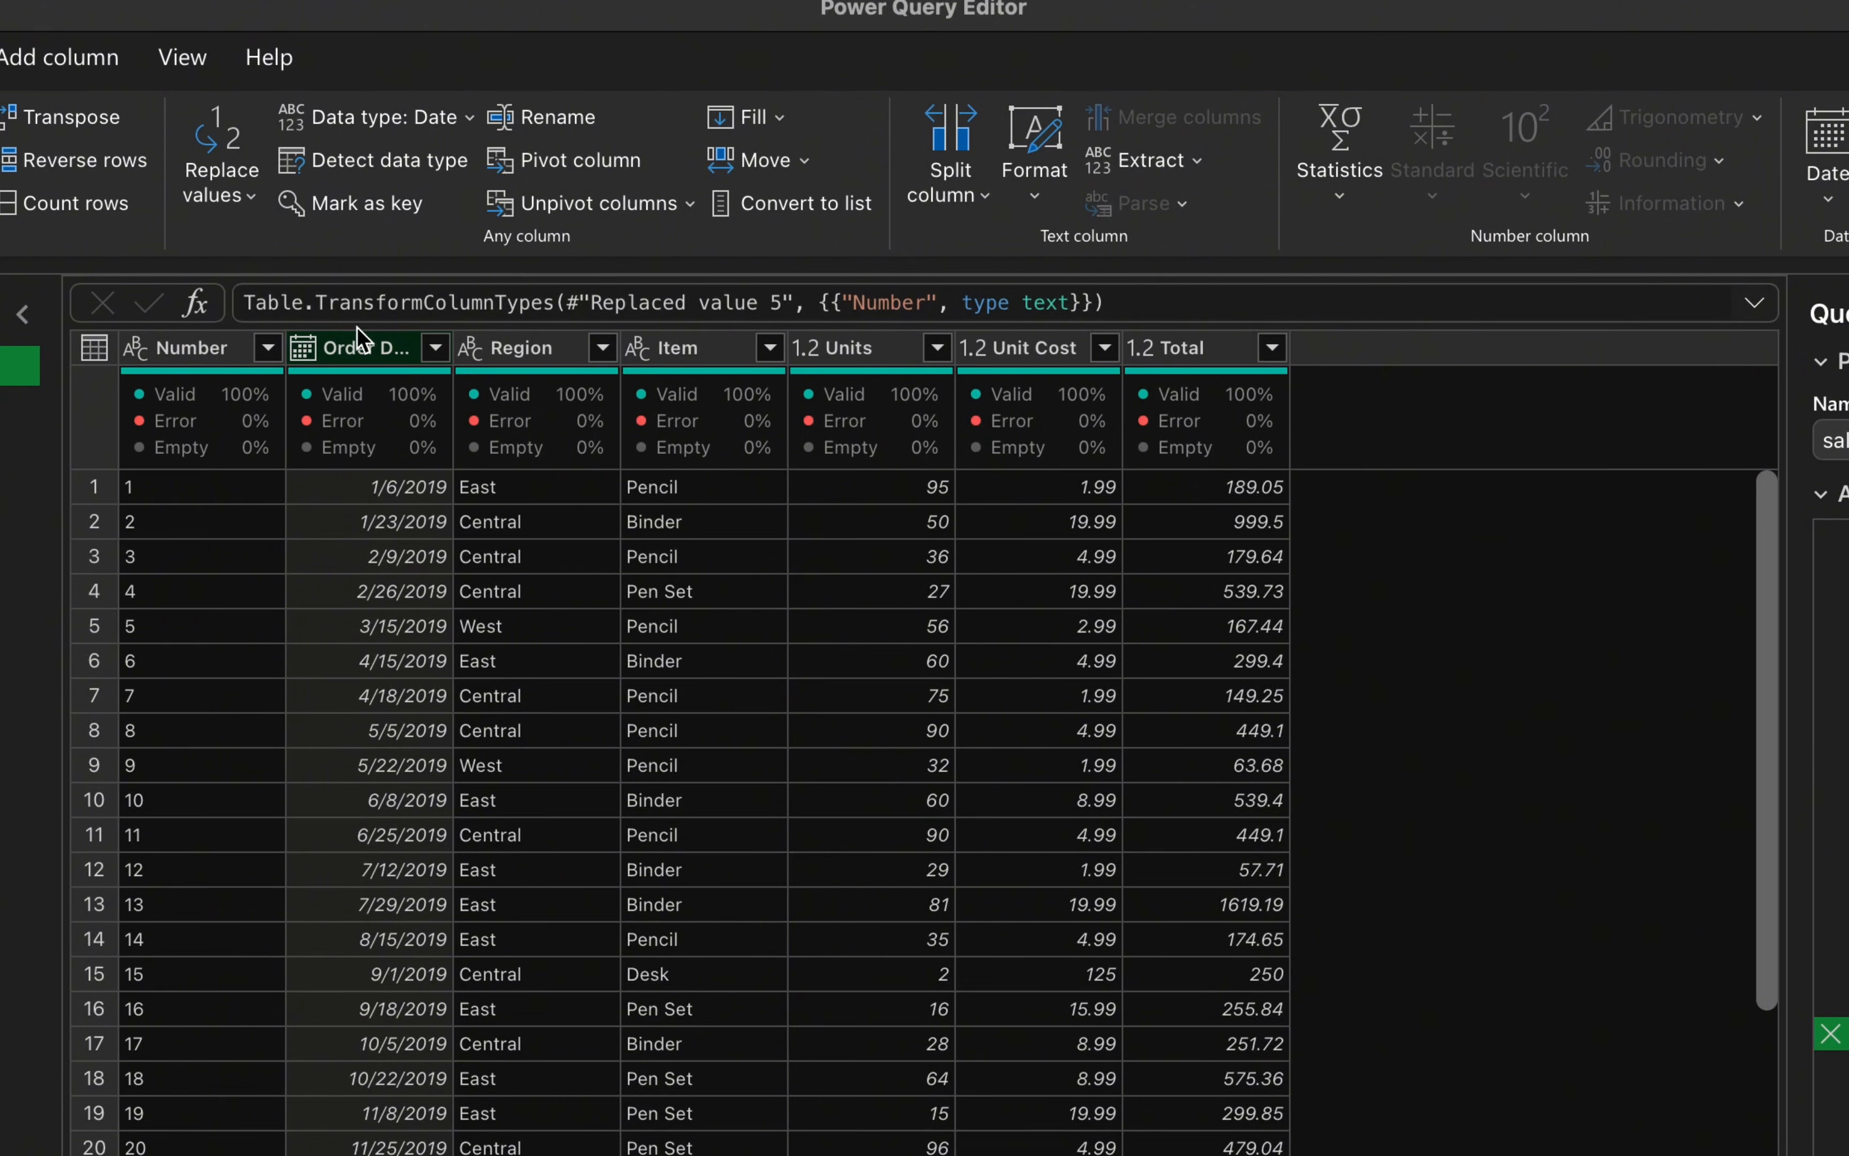
pyautogui.click(467, 117)
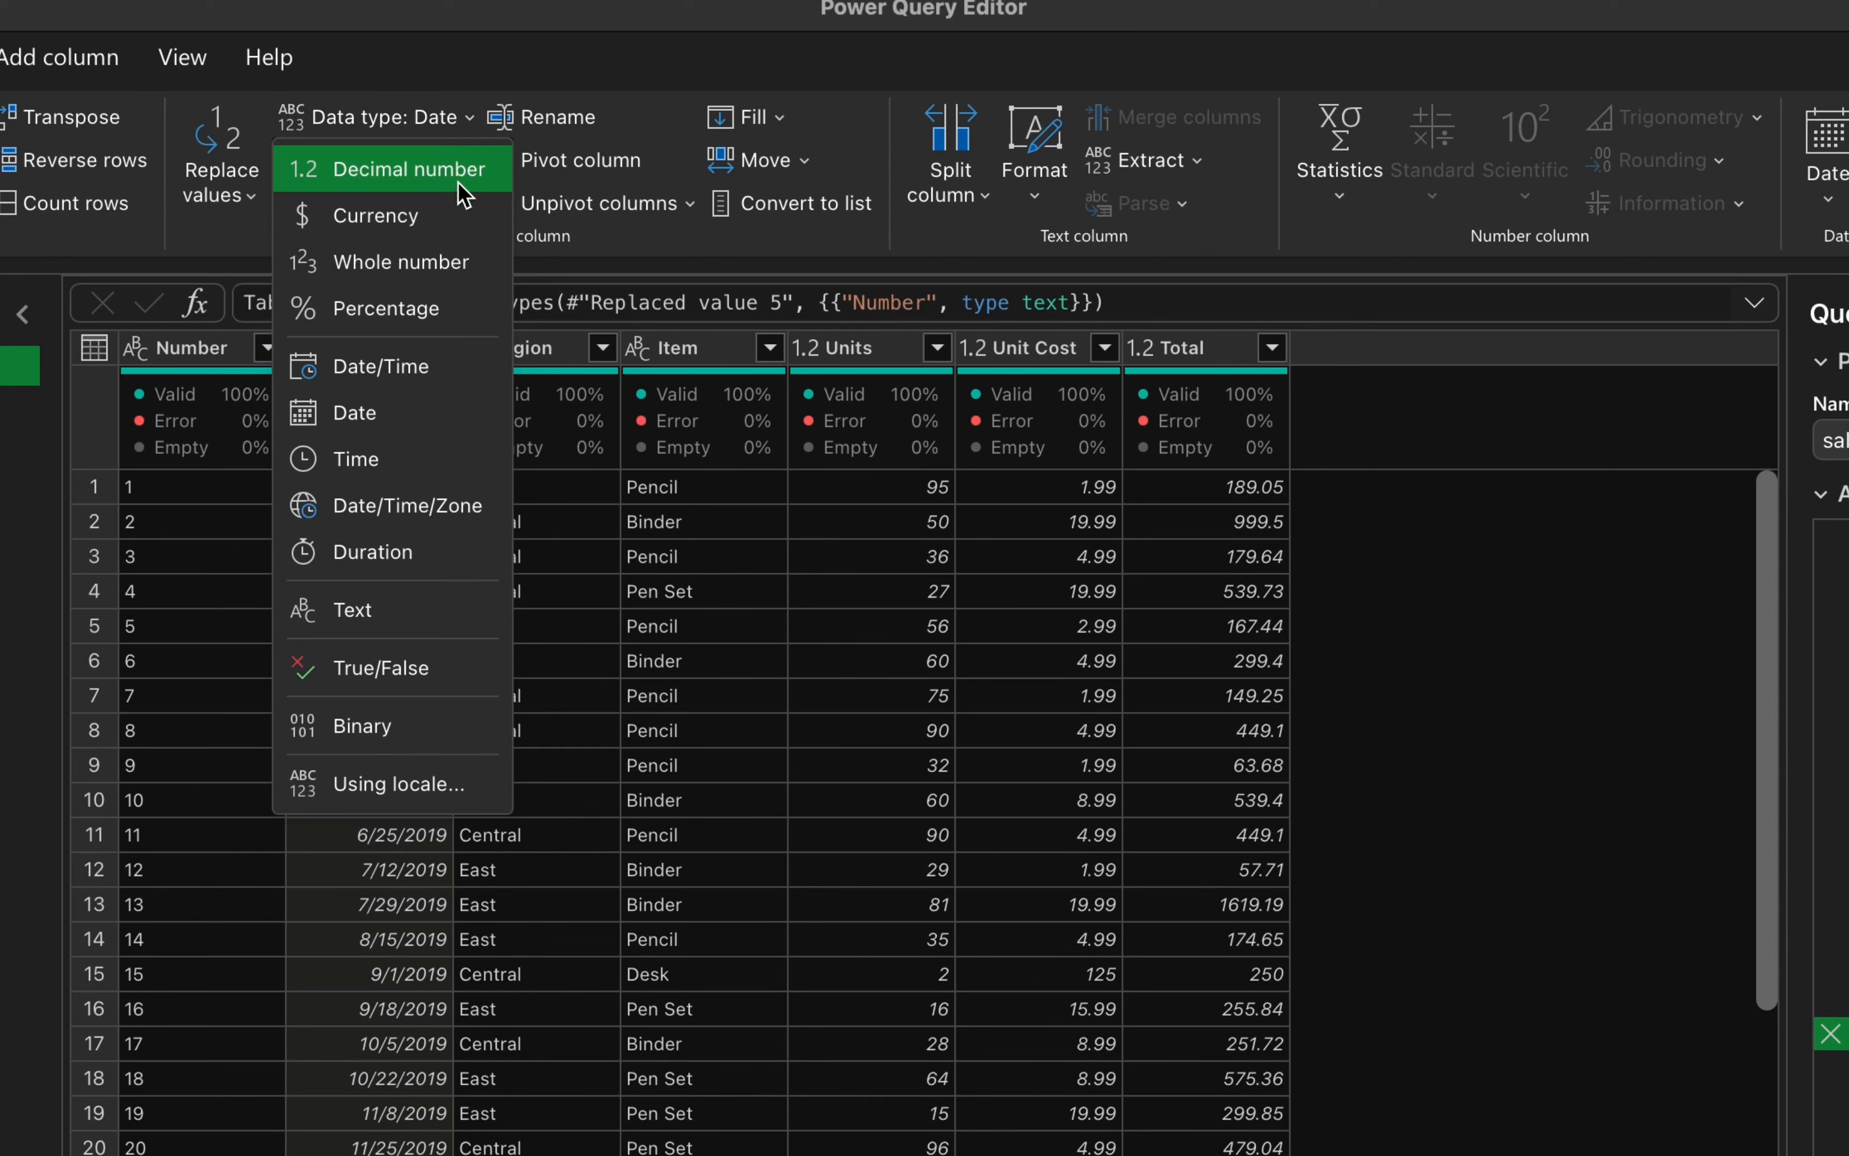
pyautogui.click(420, 428)
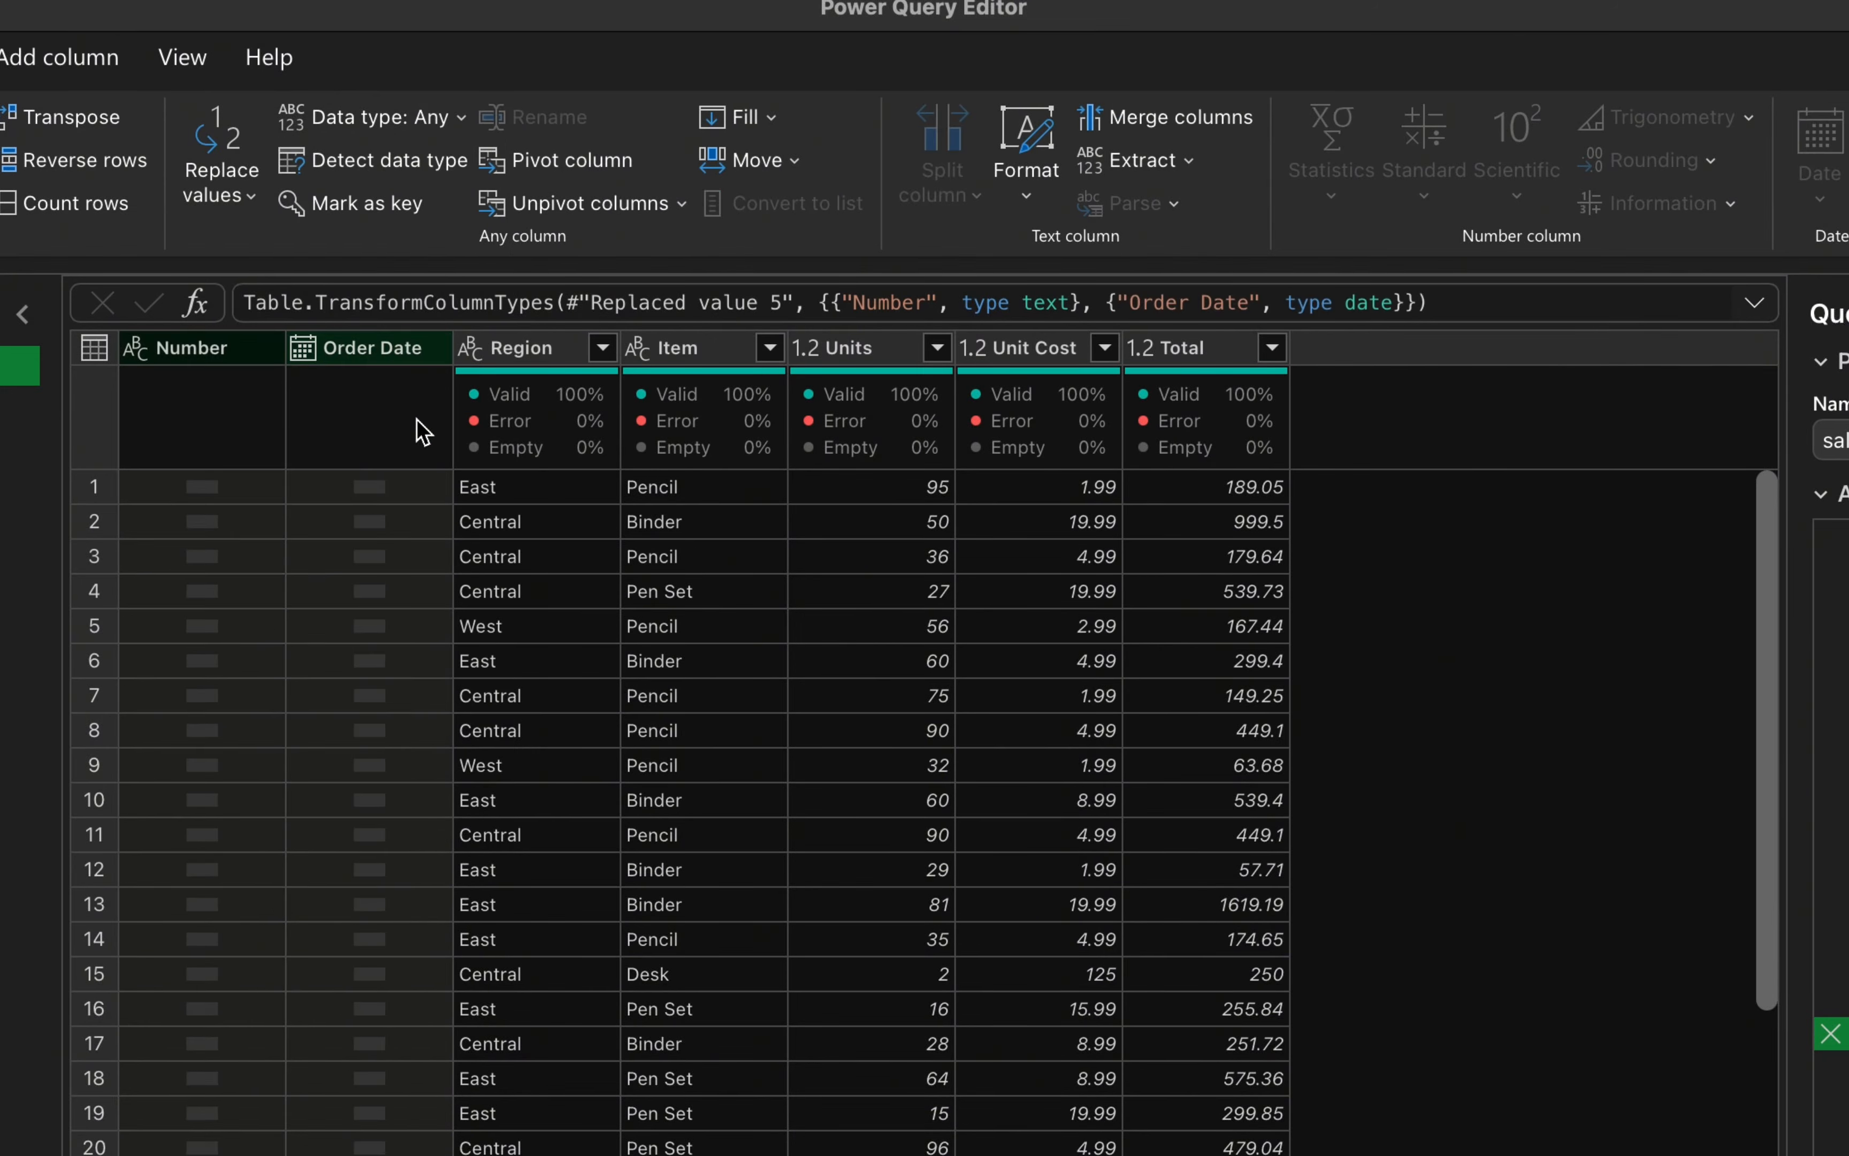
pyautogui.scroll(-10, 483, 756)
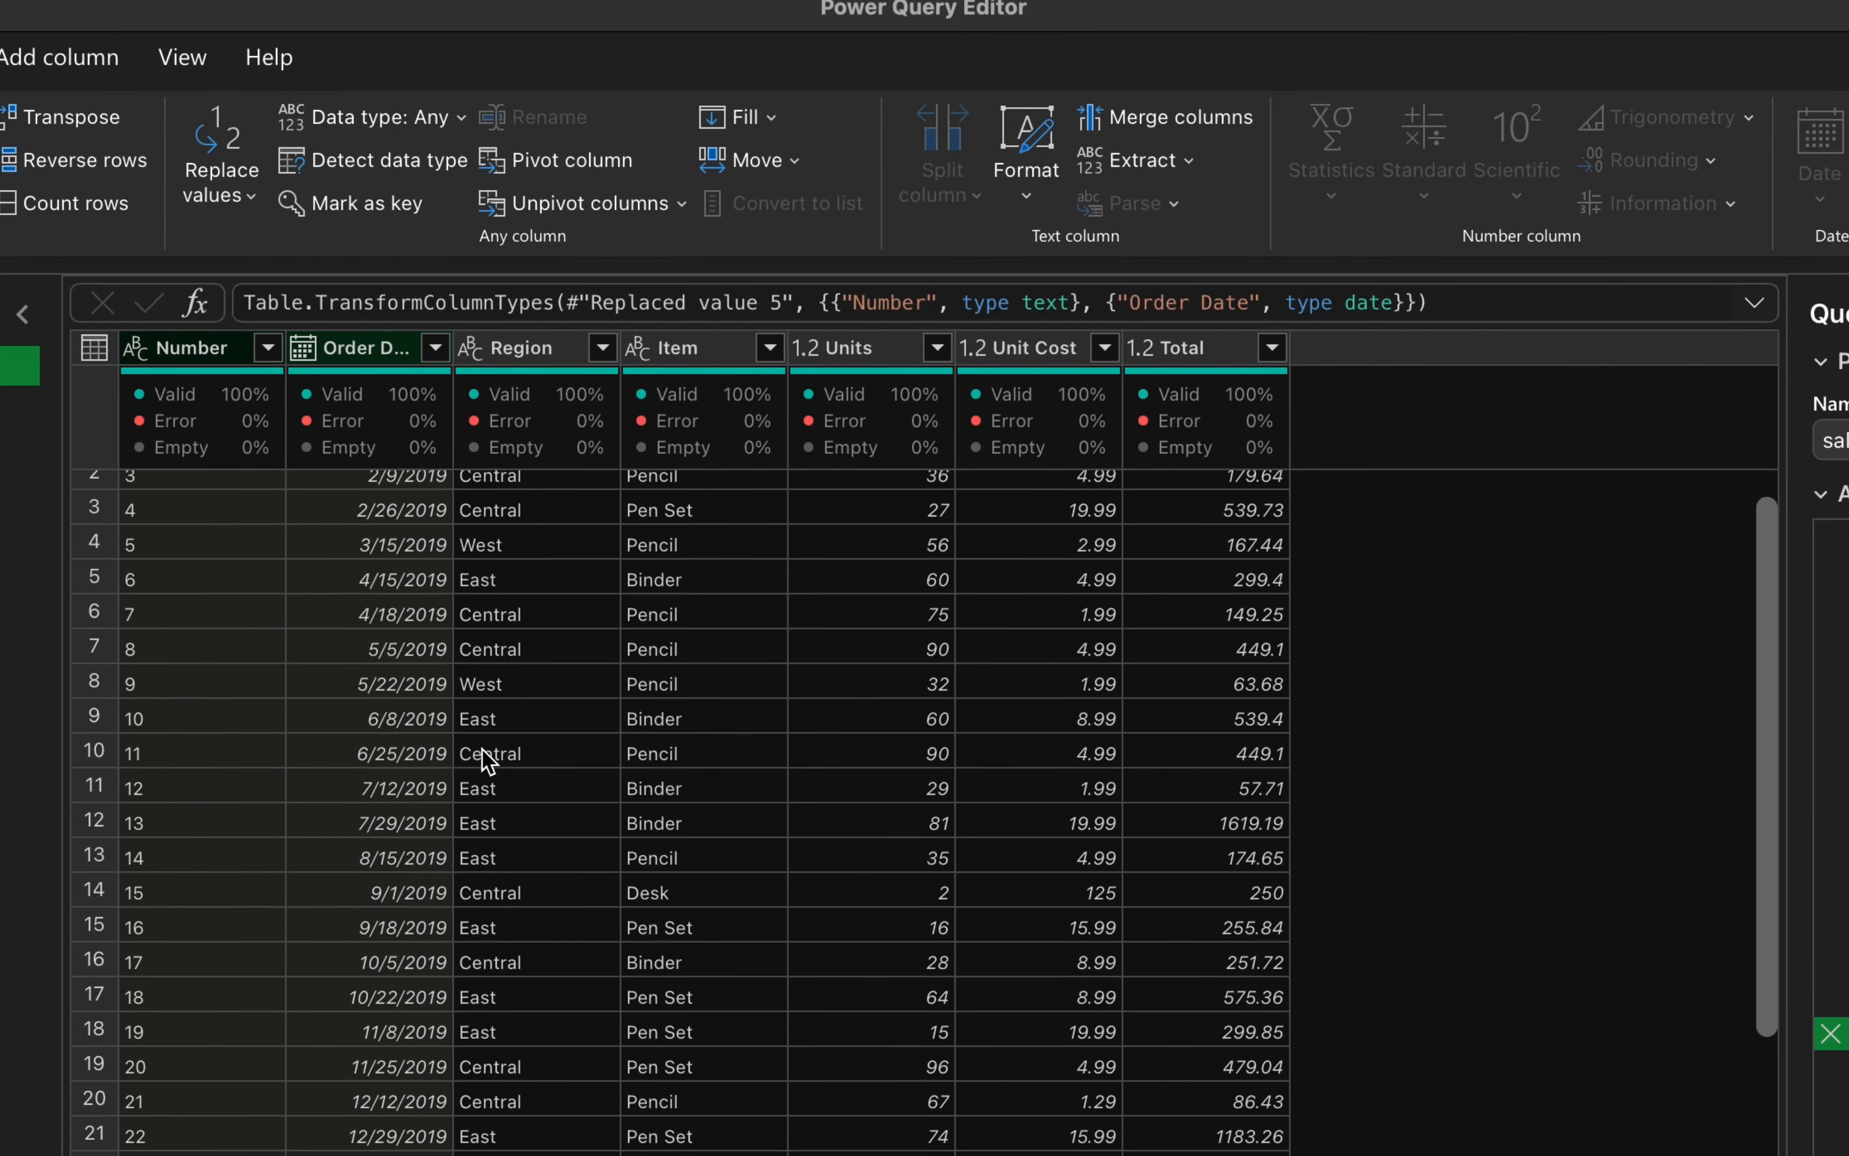
pyautogui.scroll(10, 482, 749)
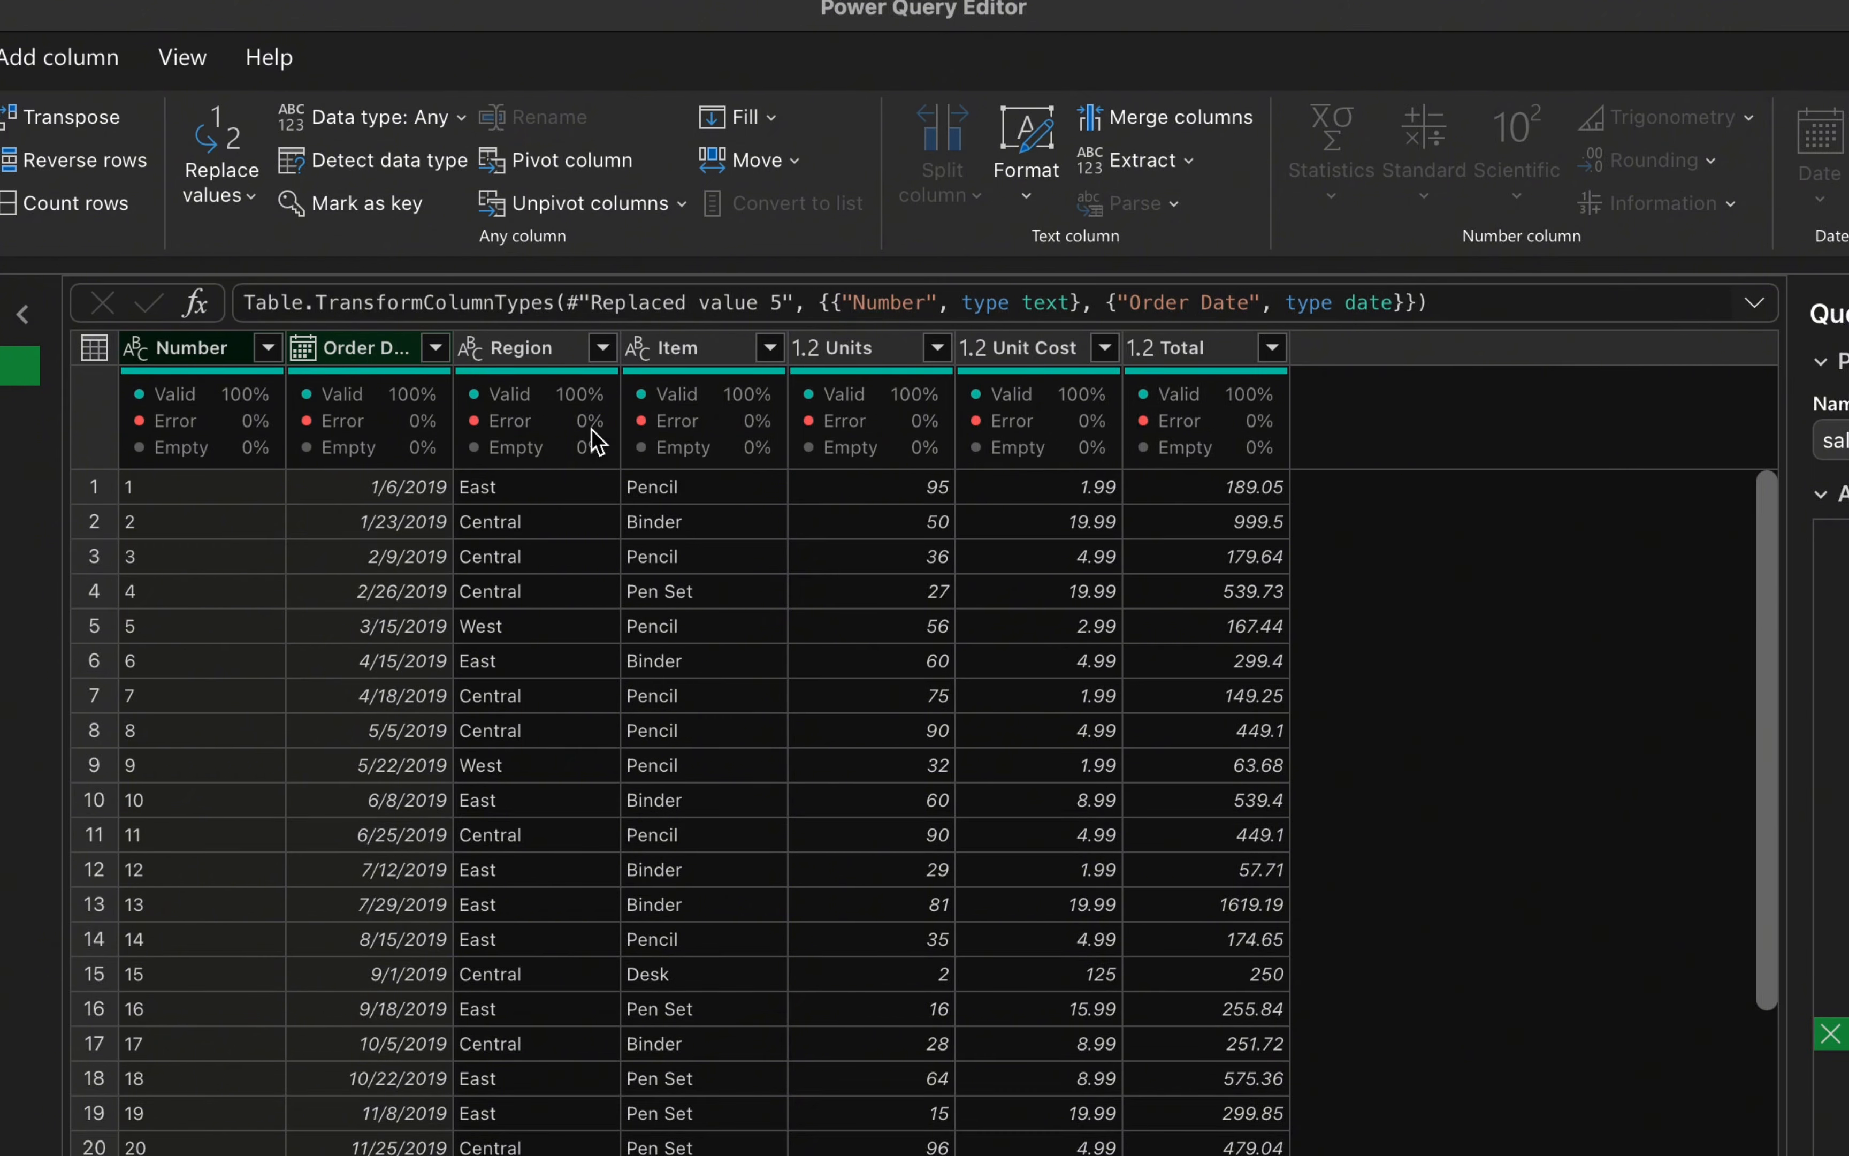
# - Check the Region column's data type and change the Units column's type to Whole number
pyautogui.click(541, 350)
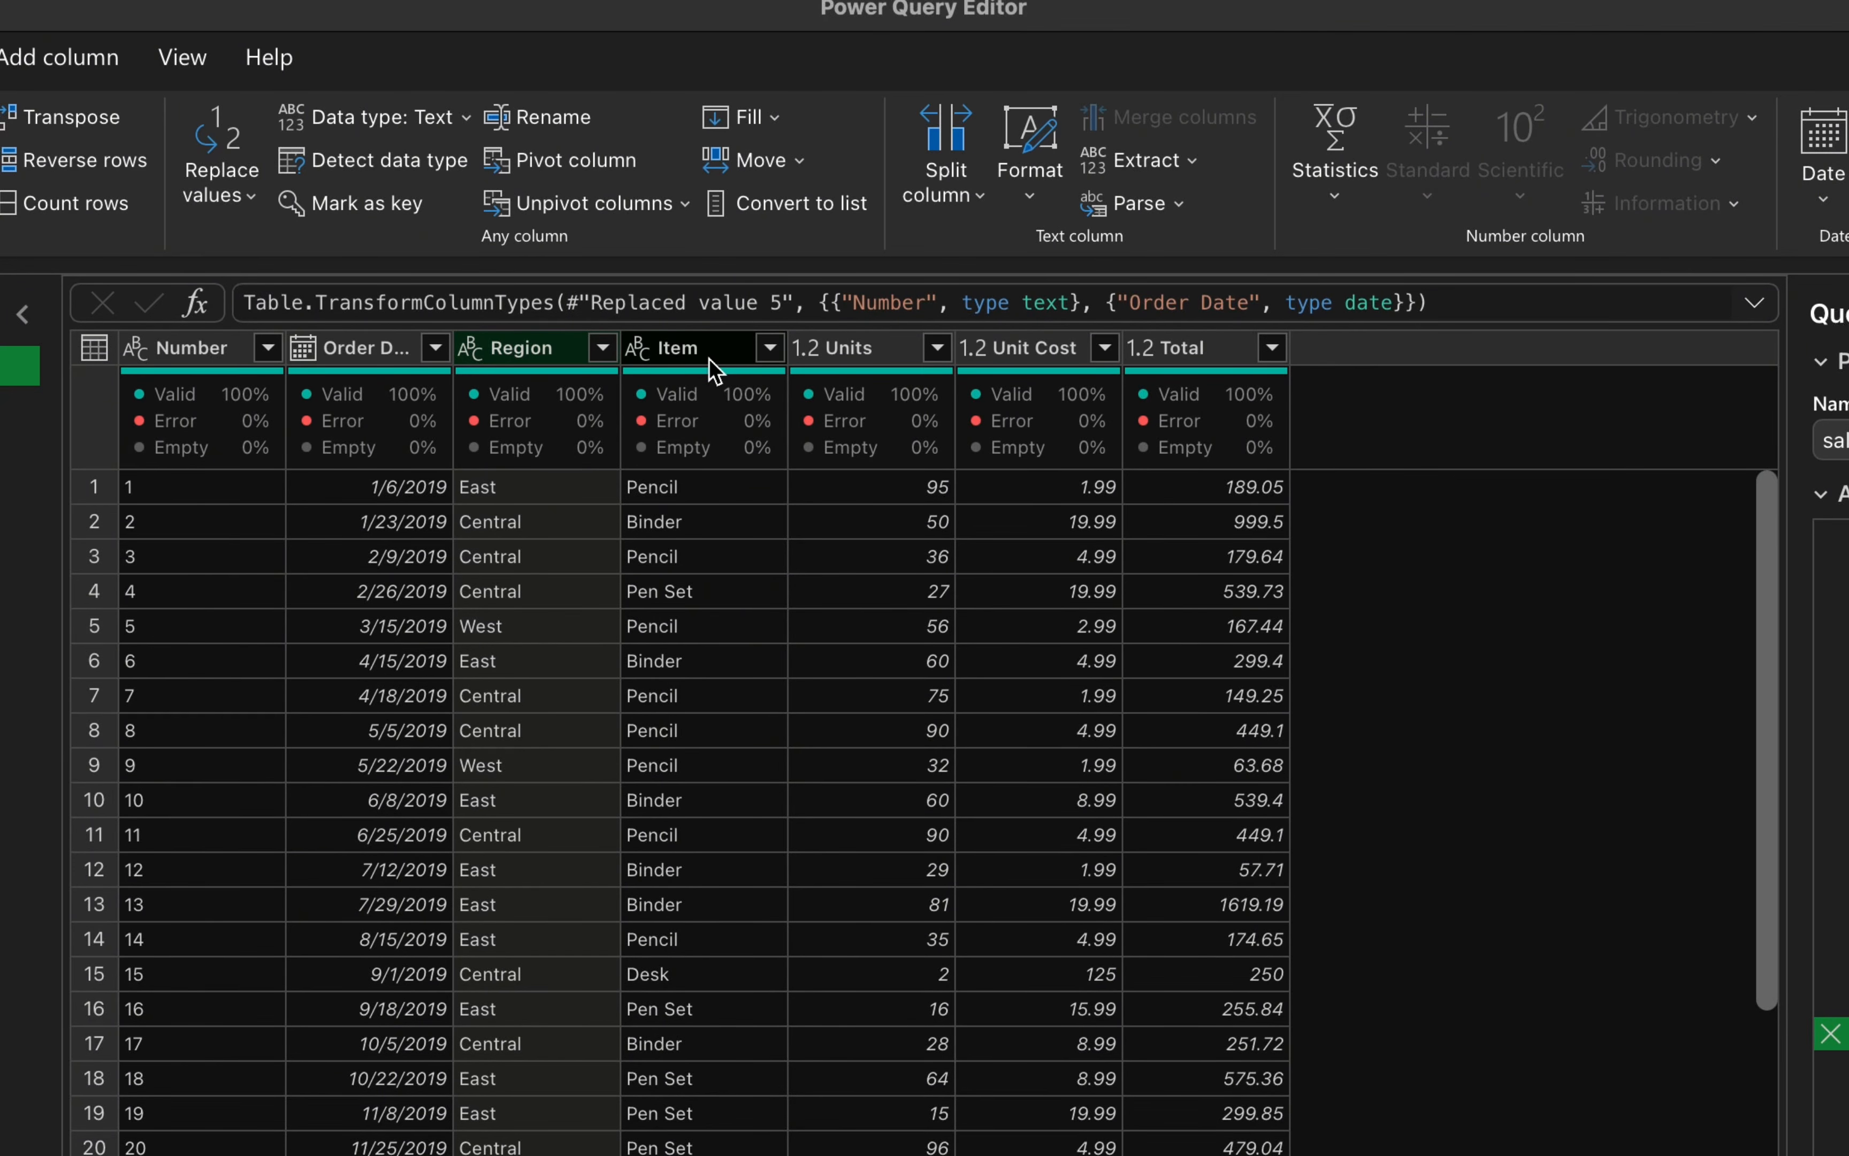
pyautogui.click(843, 349)
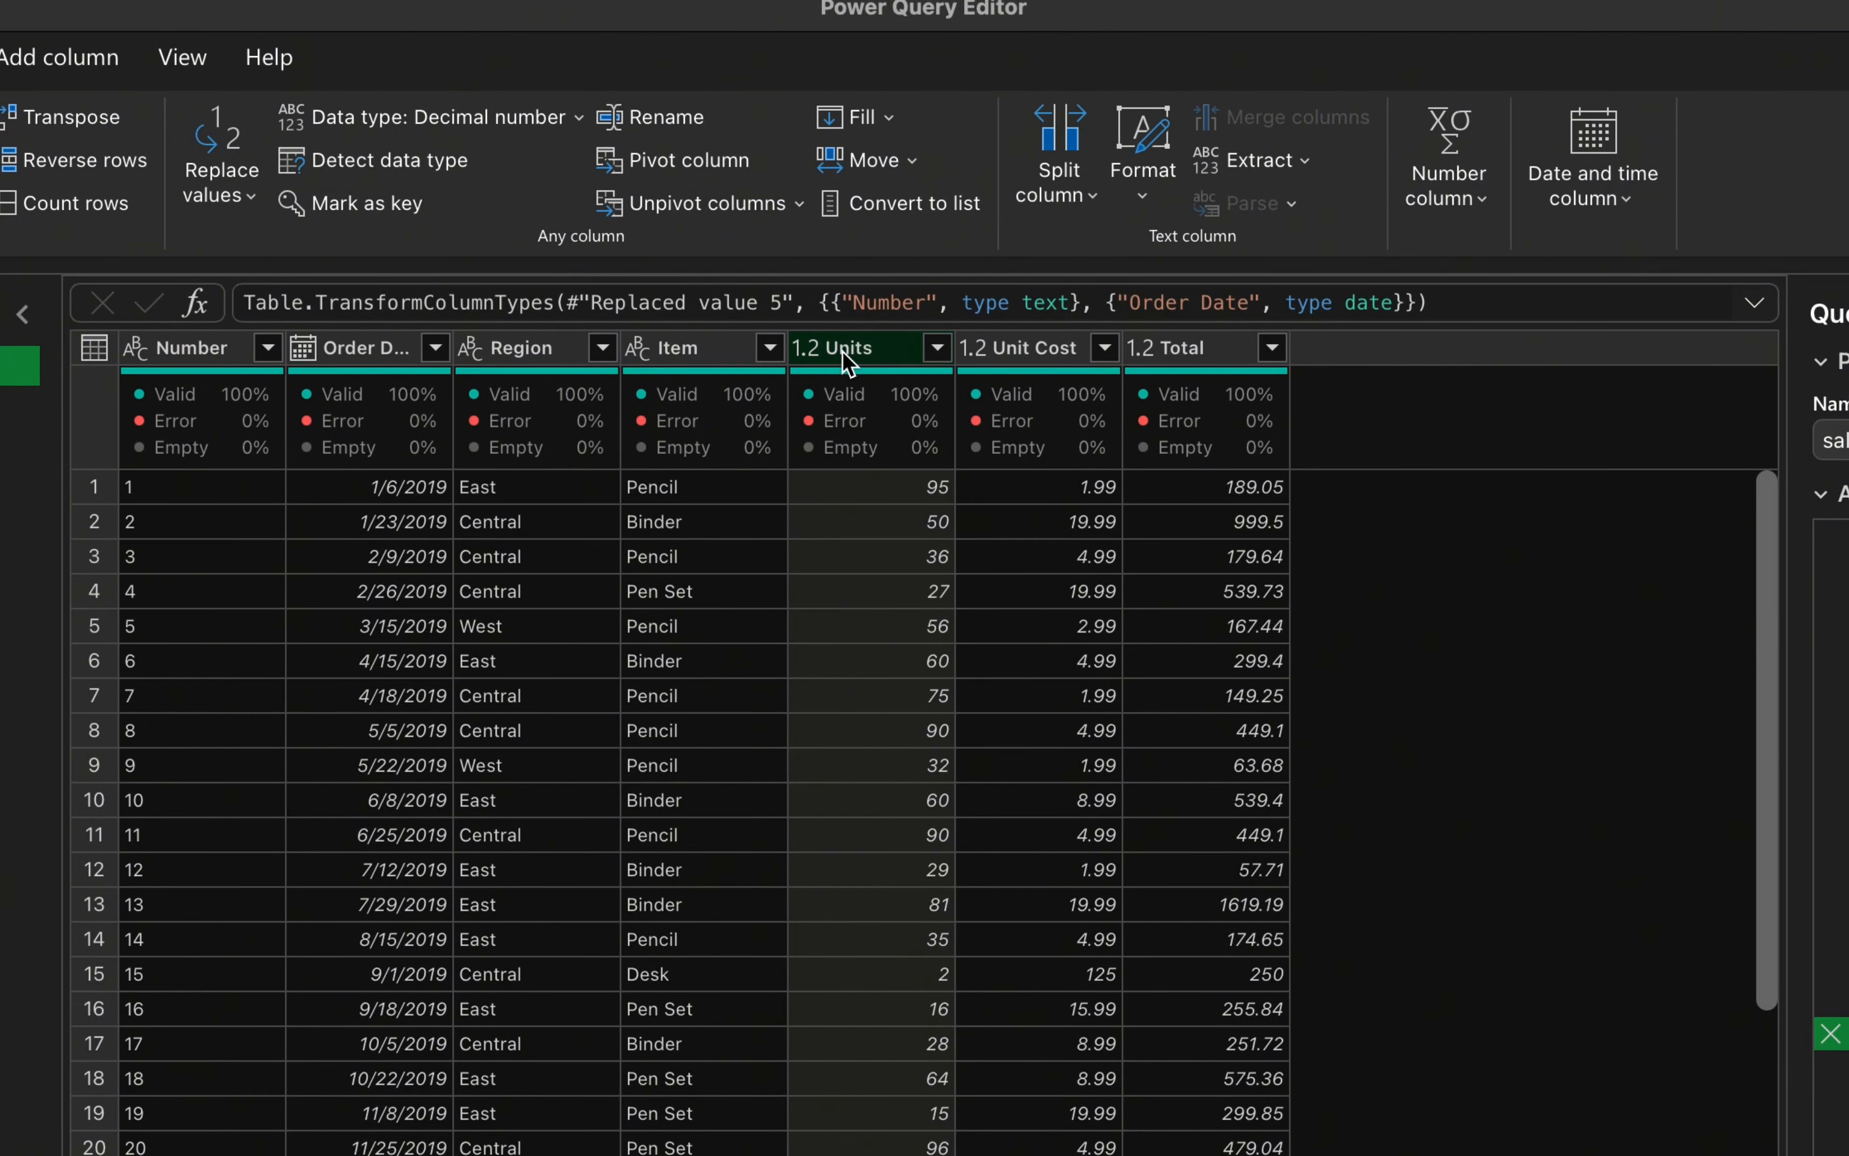
pyautogui.rightClick(874, 359)
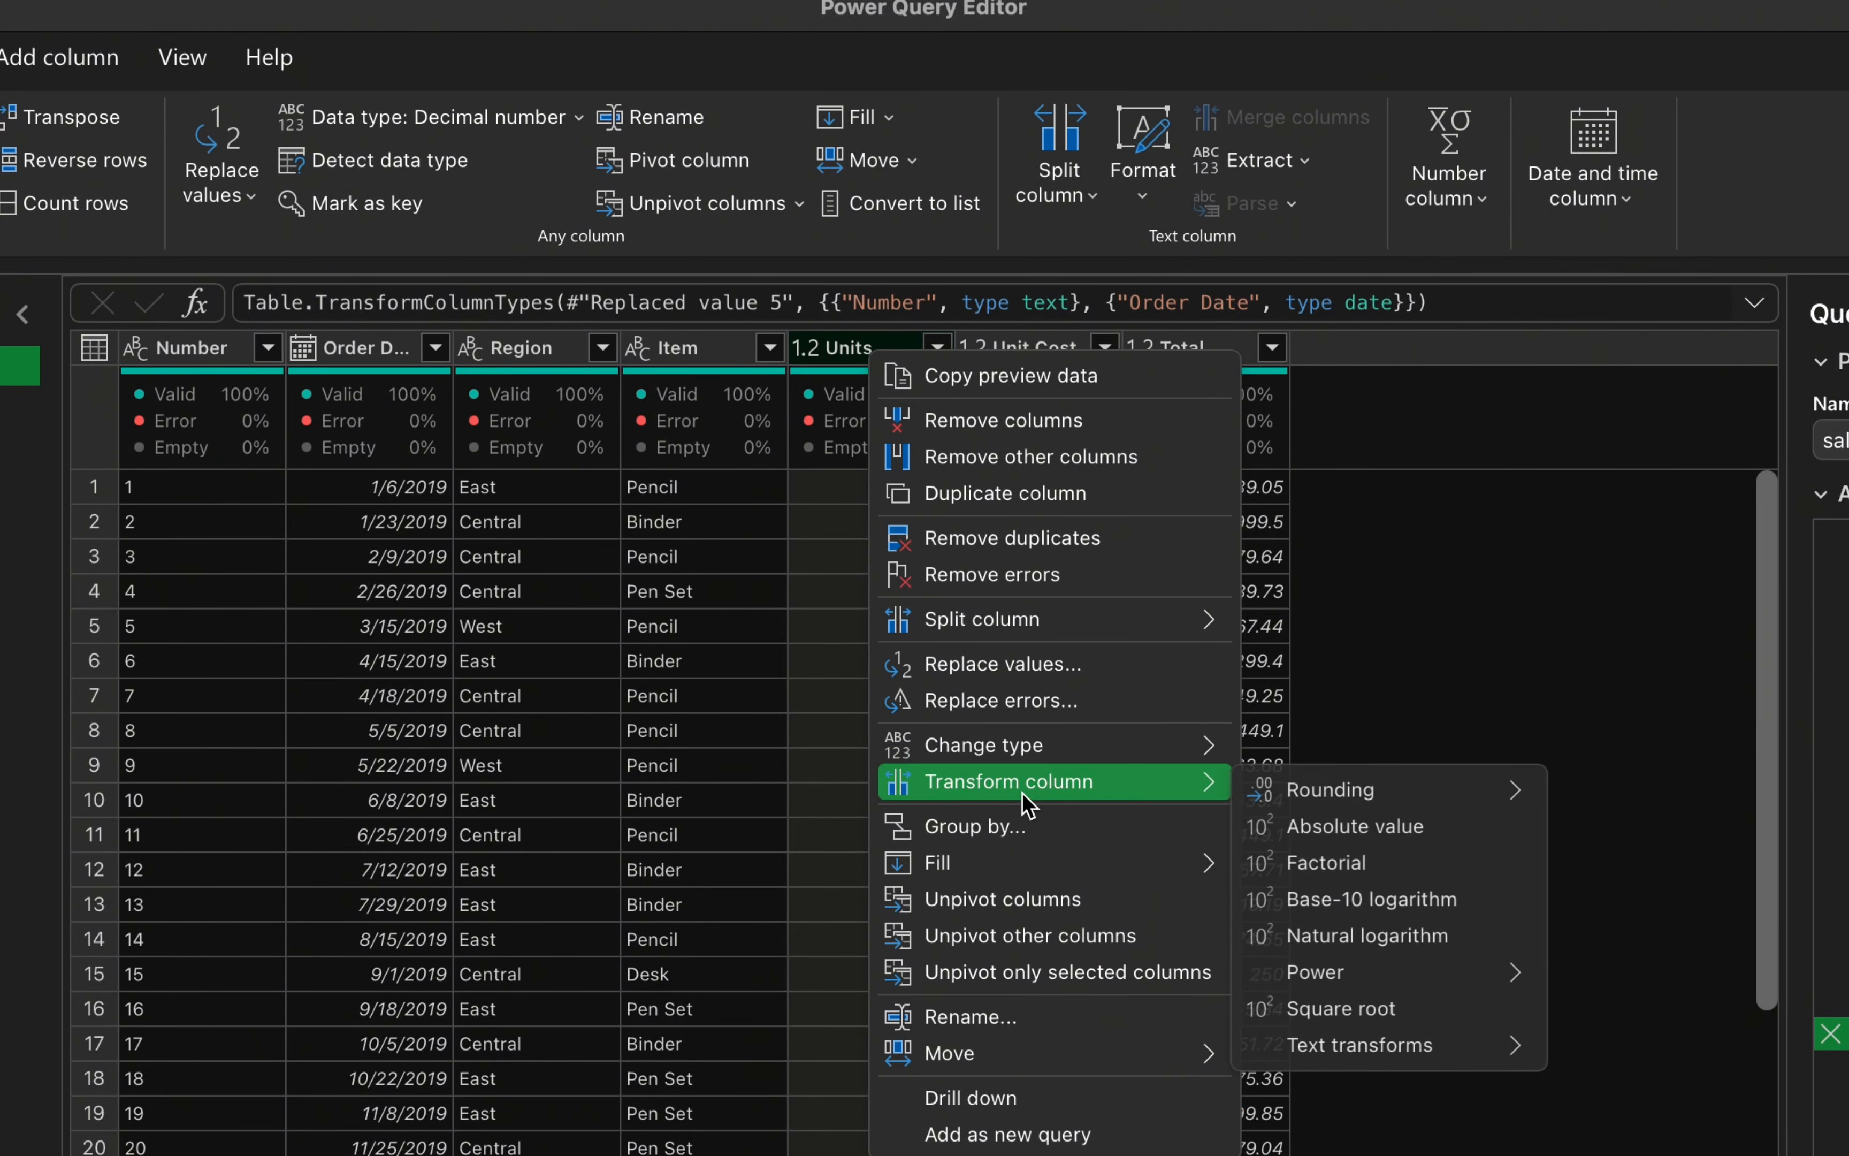
pyautogui.moveTo(1104, 758)
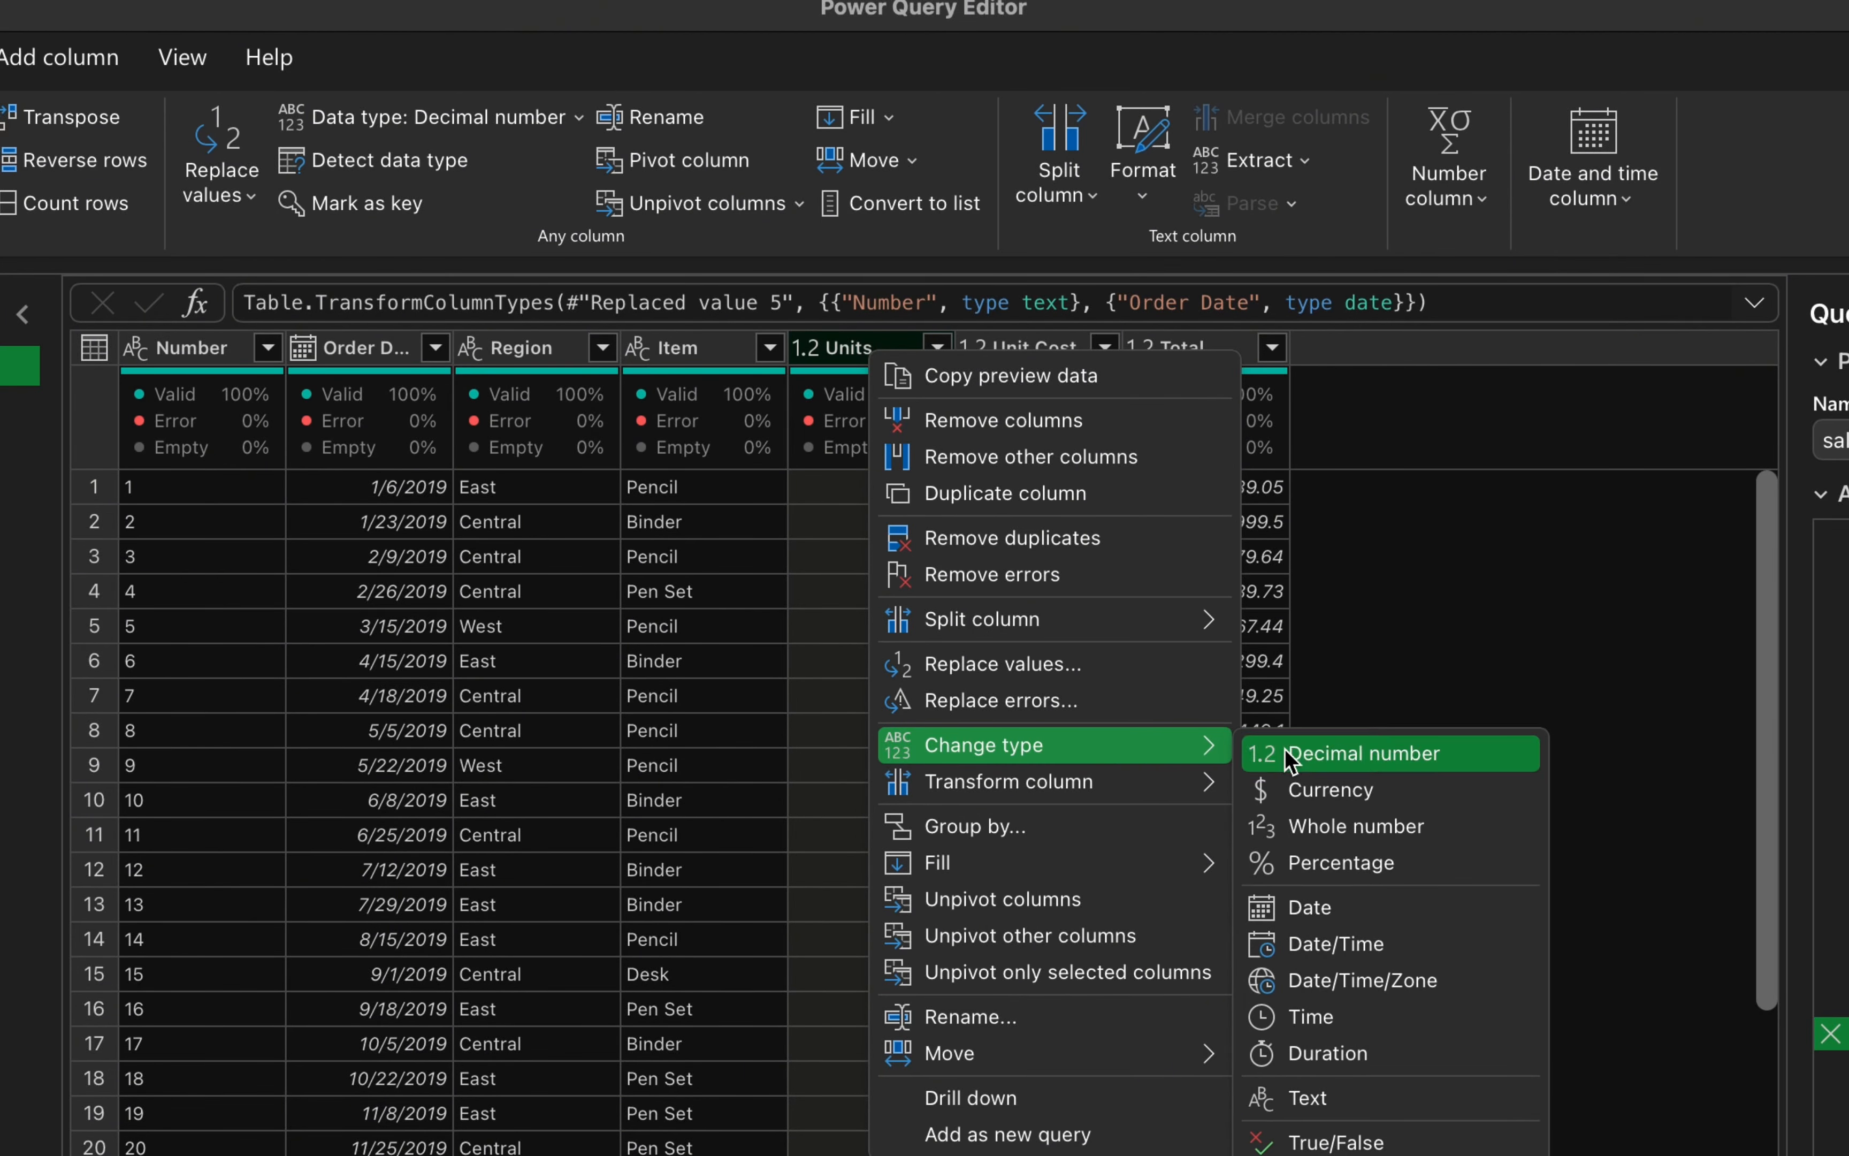
pyautogui.click(1328, 828)
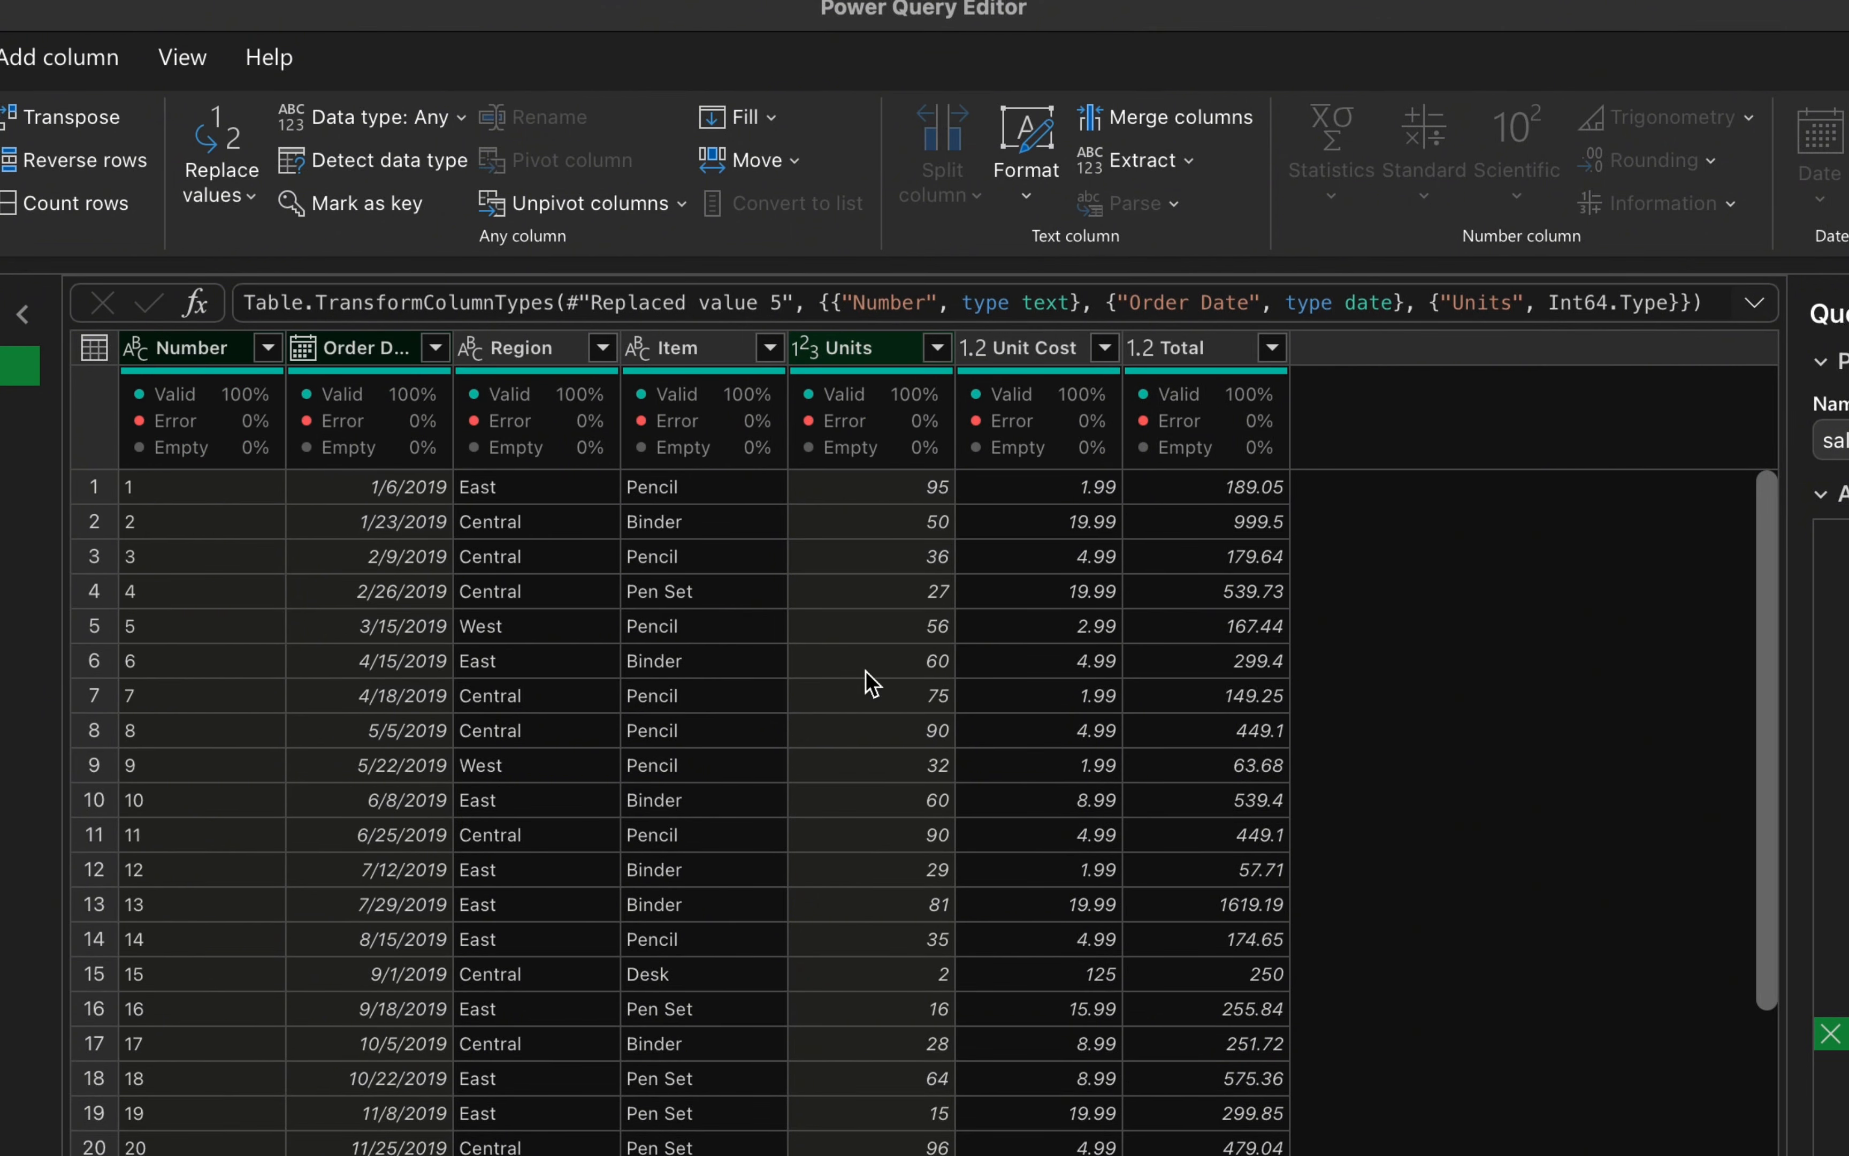
# - Check the data types of the Unit Cost and Total columns and look over the table's rows
pyautogui.click(1041, 347)
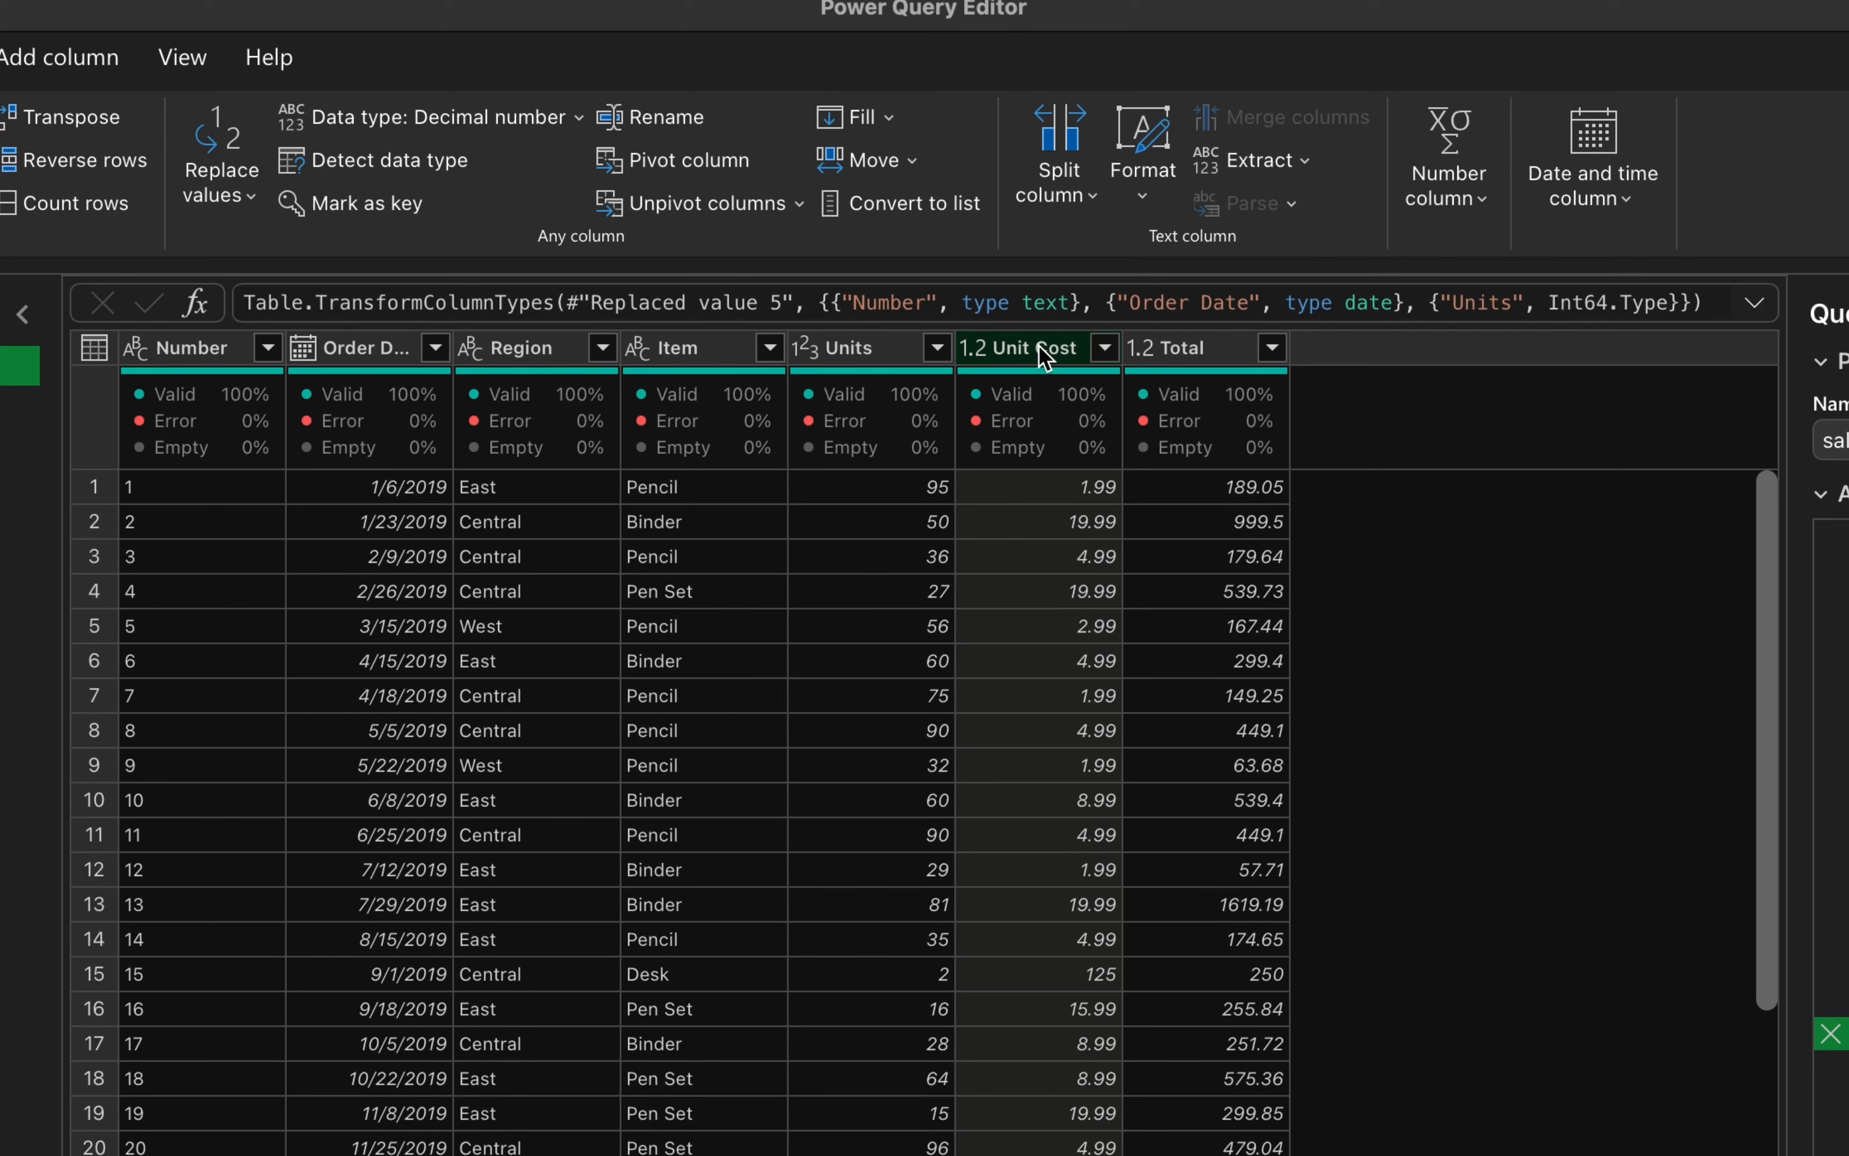
pyautogui.click(976, 353)
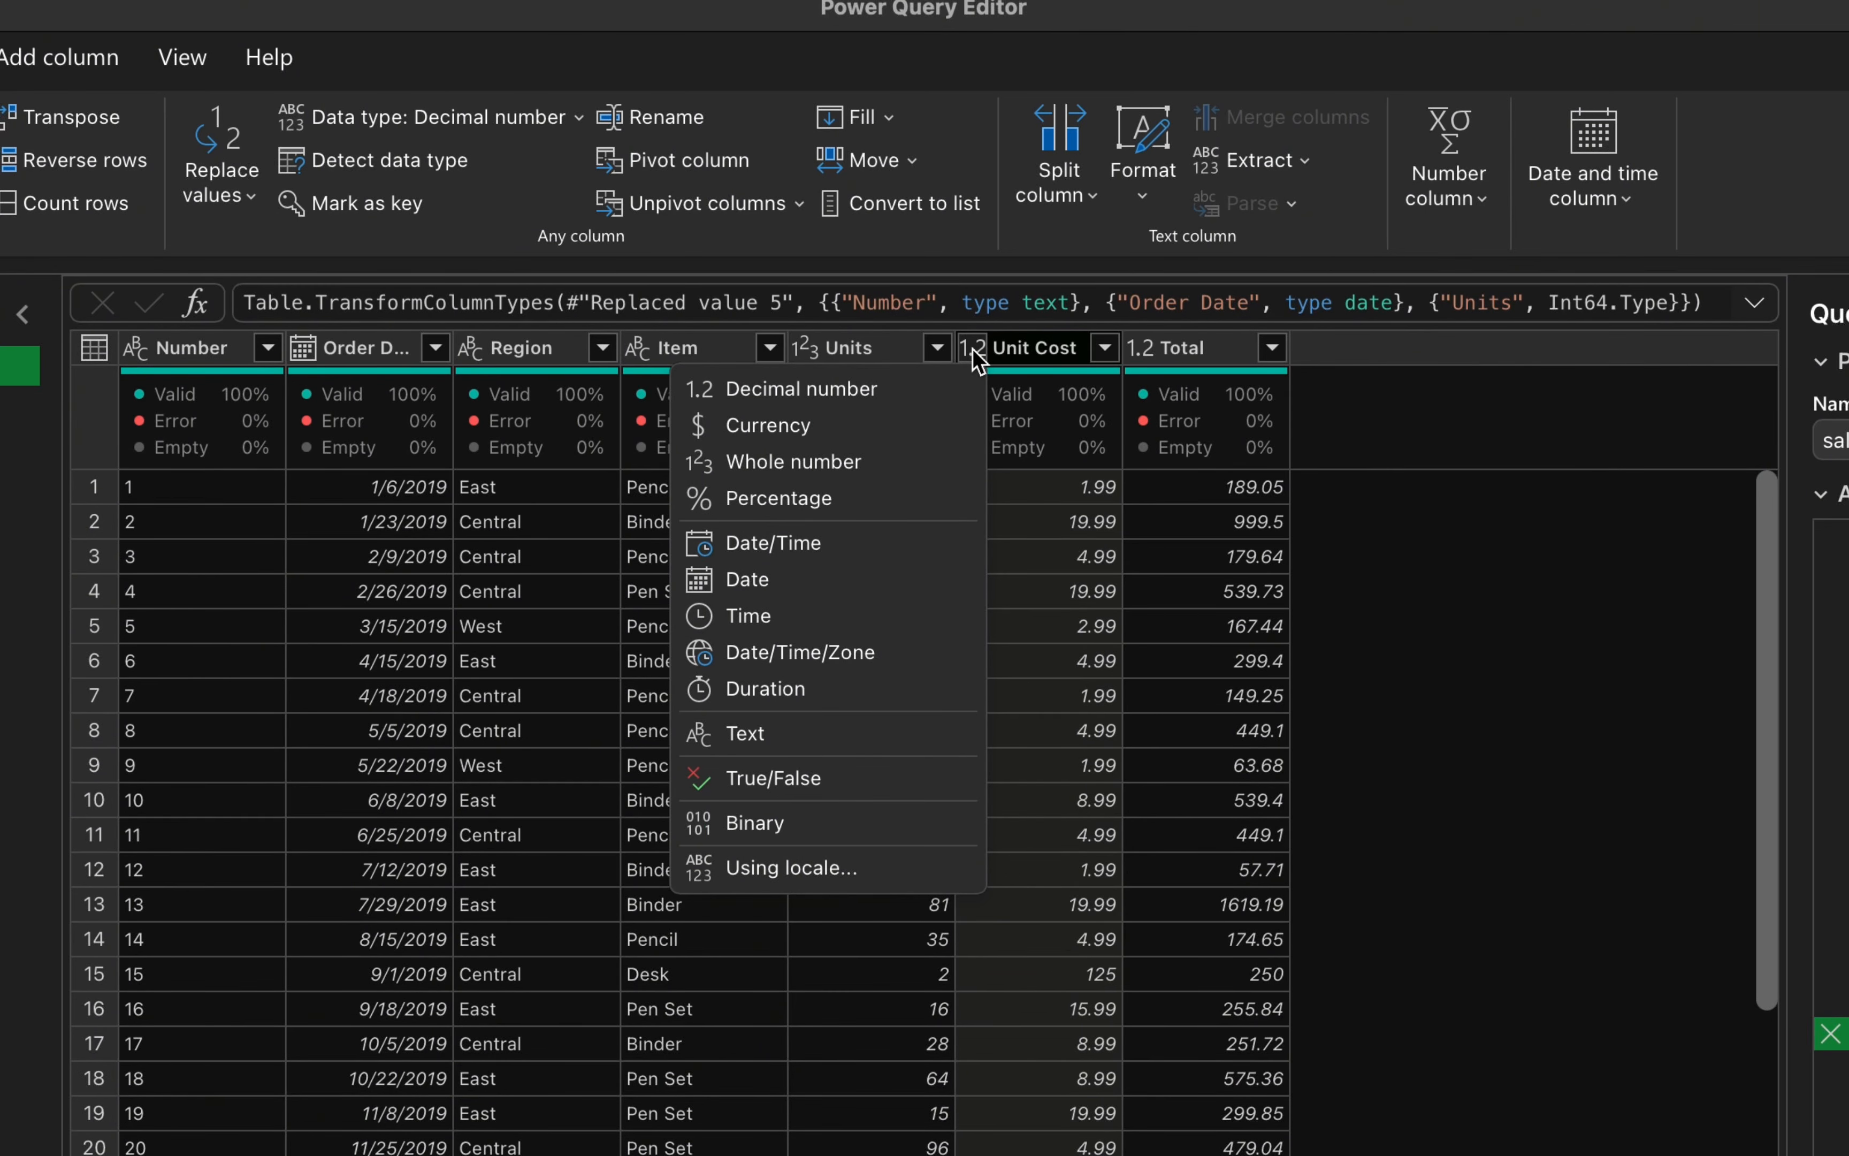
pyautogui.click(1191, 350)
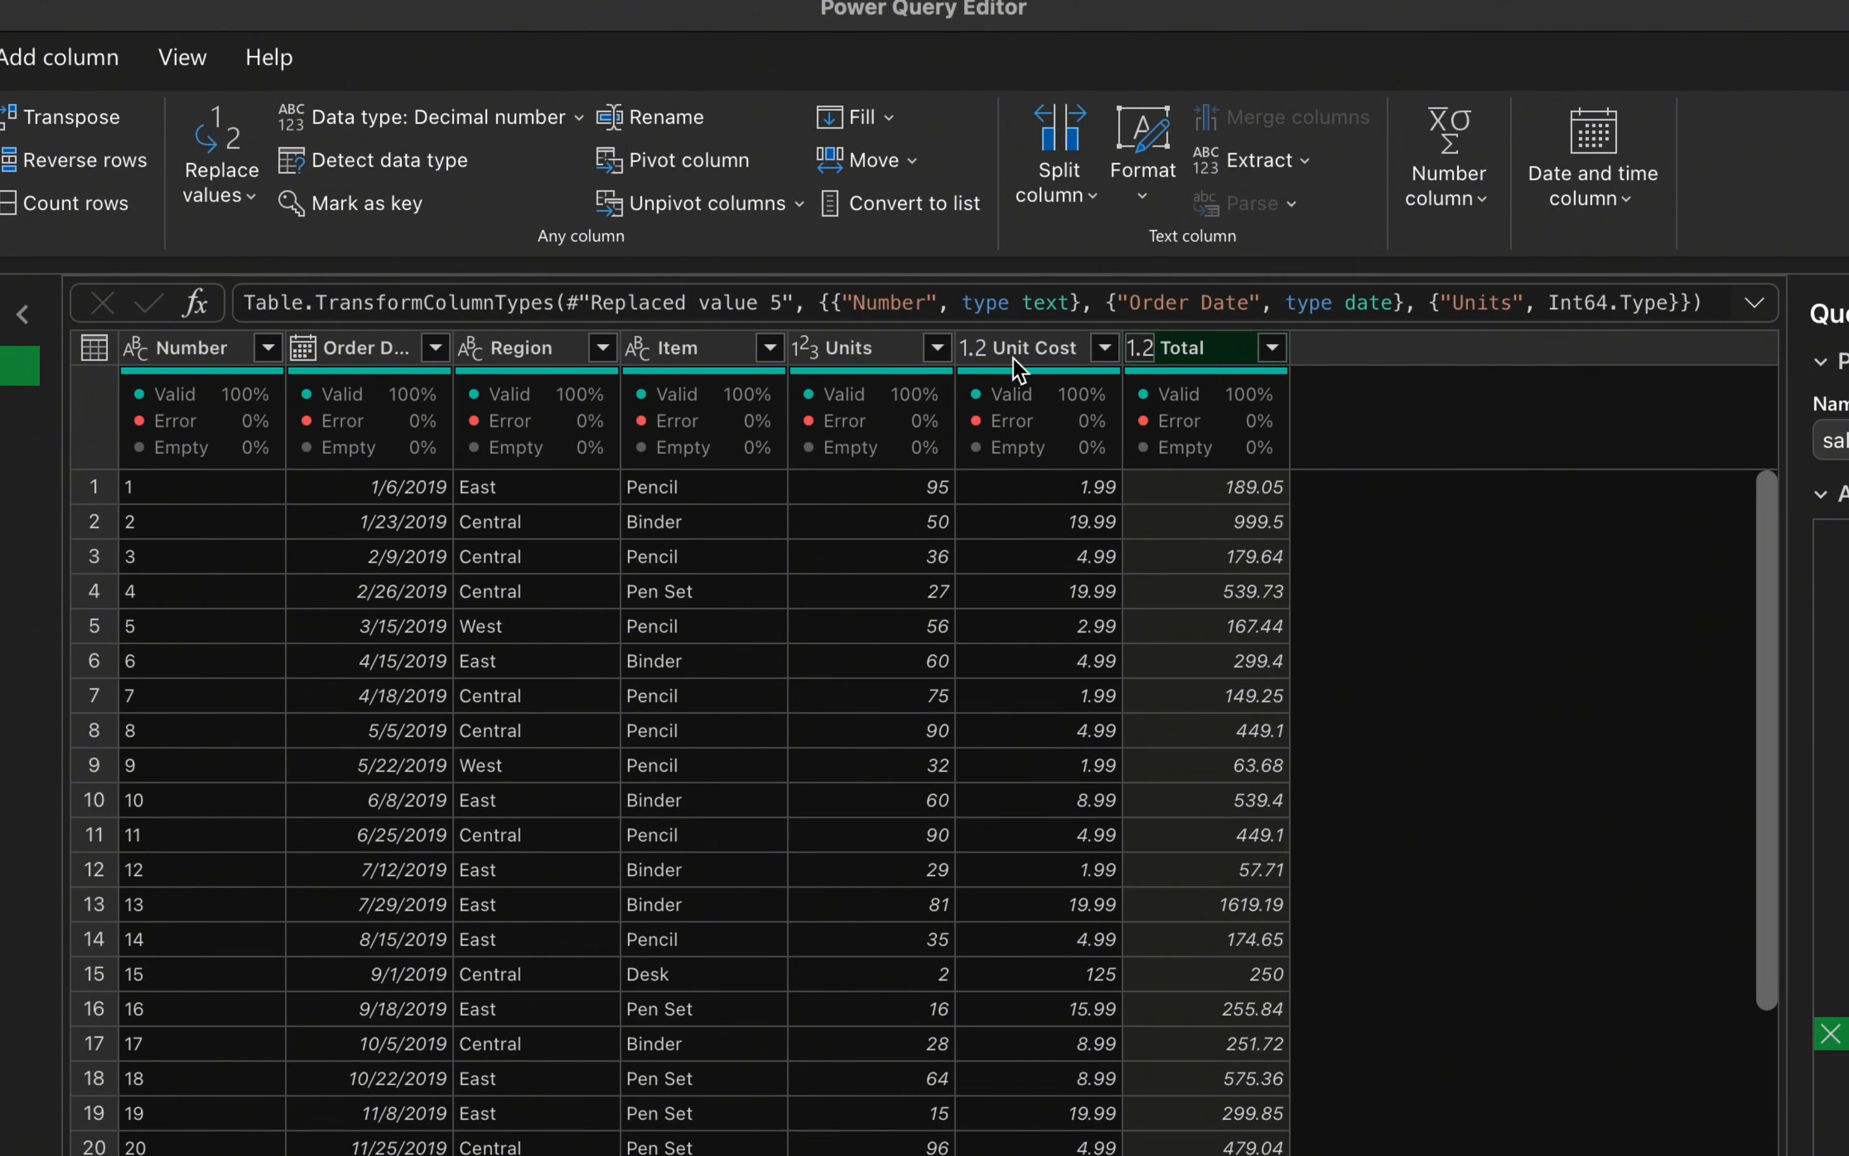
pyautogui.scroll(-3, 760, 849)
pyautogui.scroll(3, 757, 860)
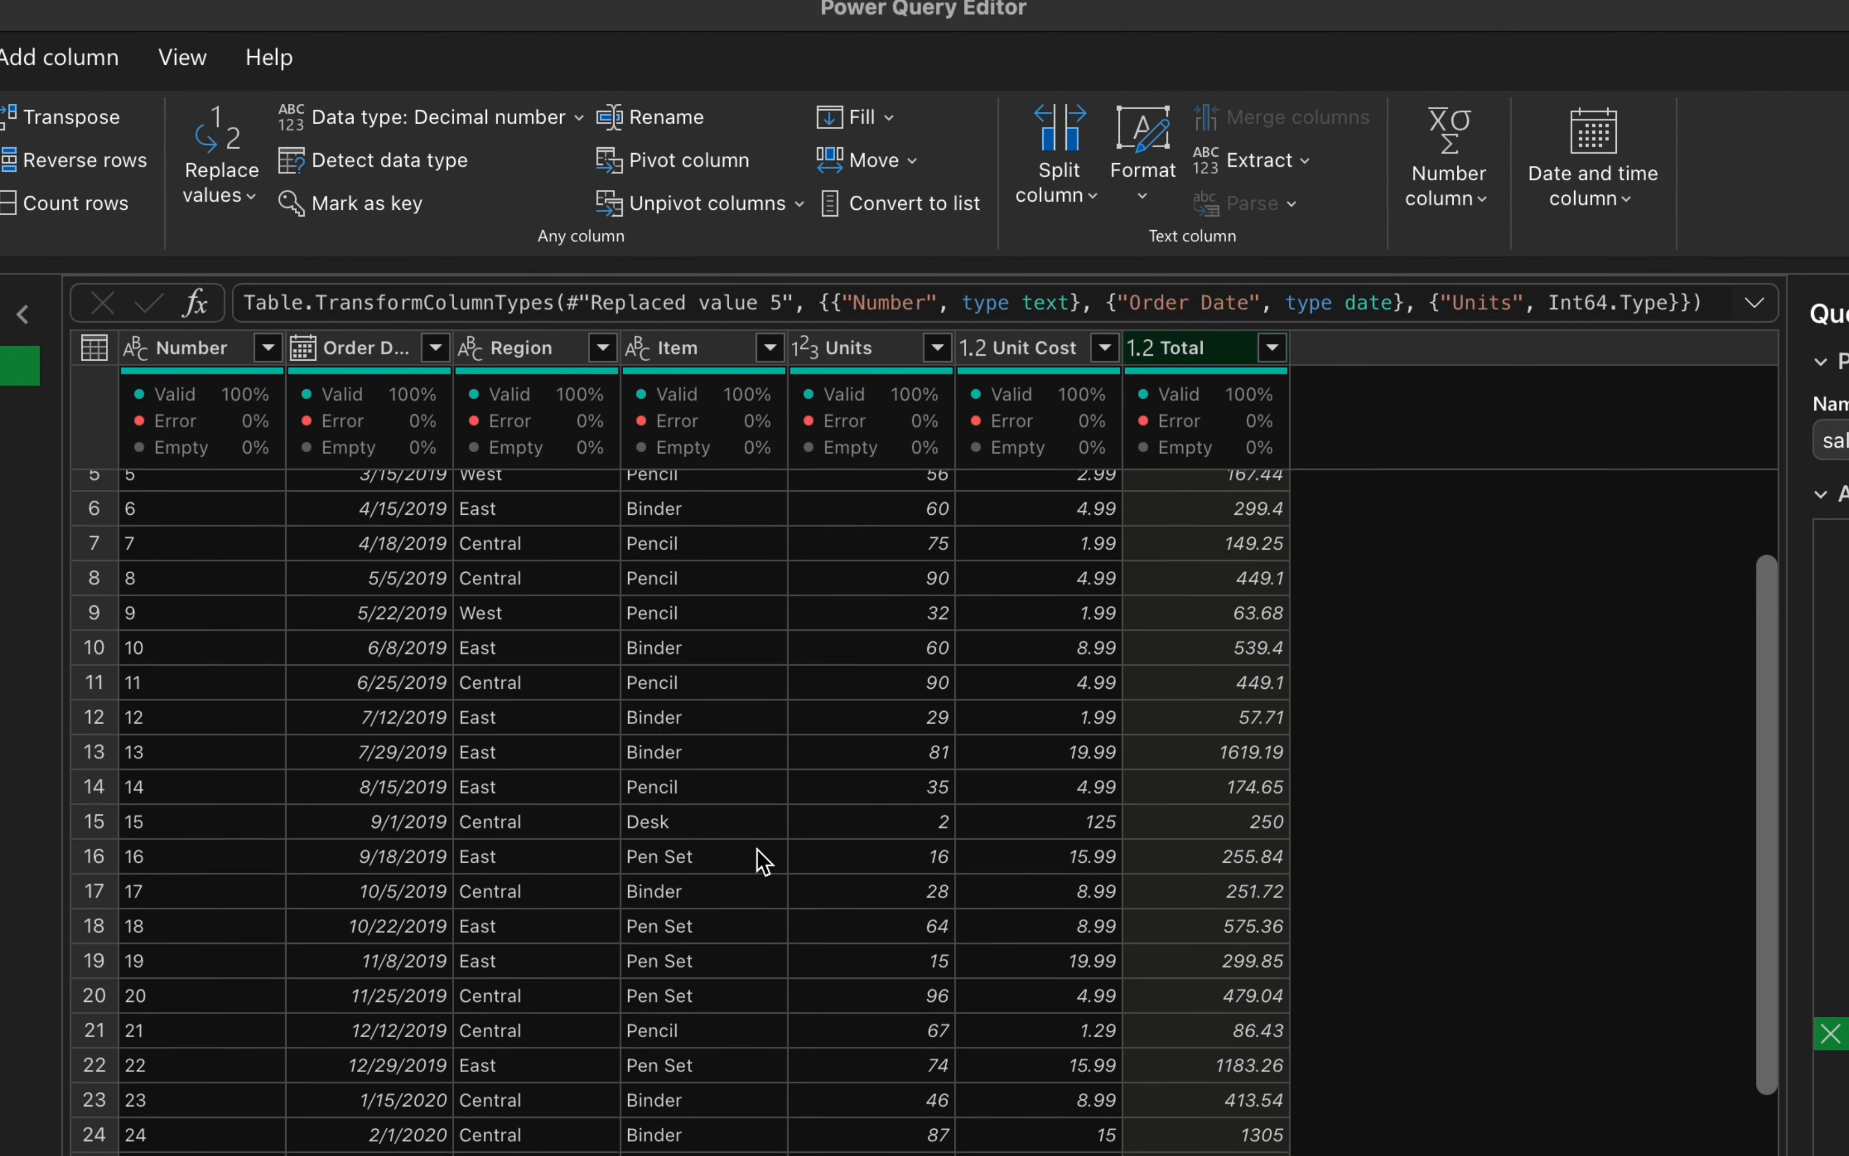
# - Set the Region column's data type to Text and the Total column's data type to Decimal number
pyautogui.click(473, 346)
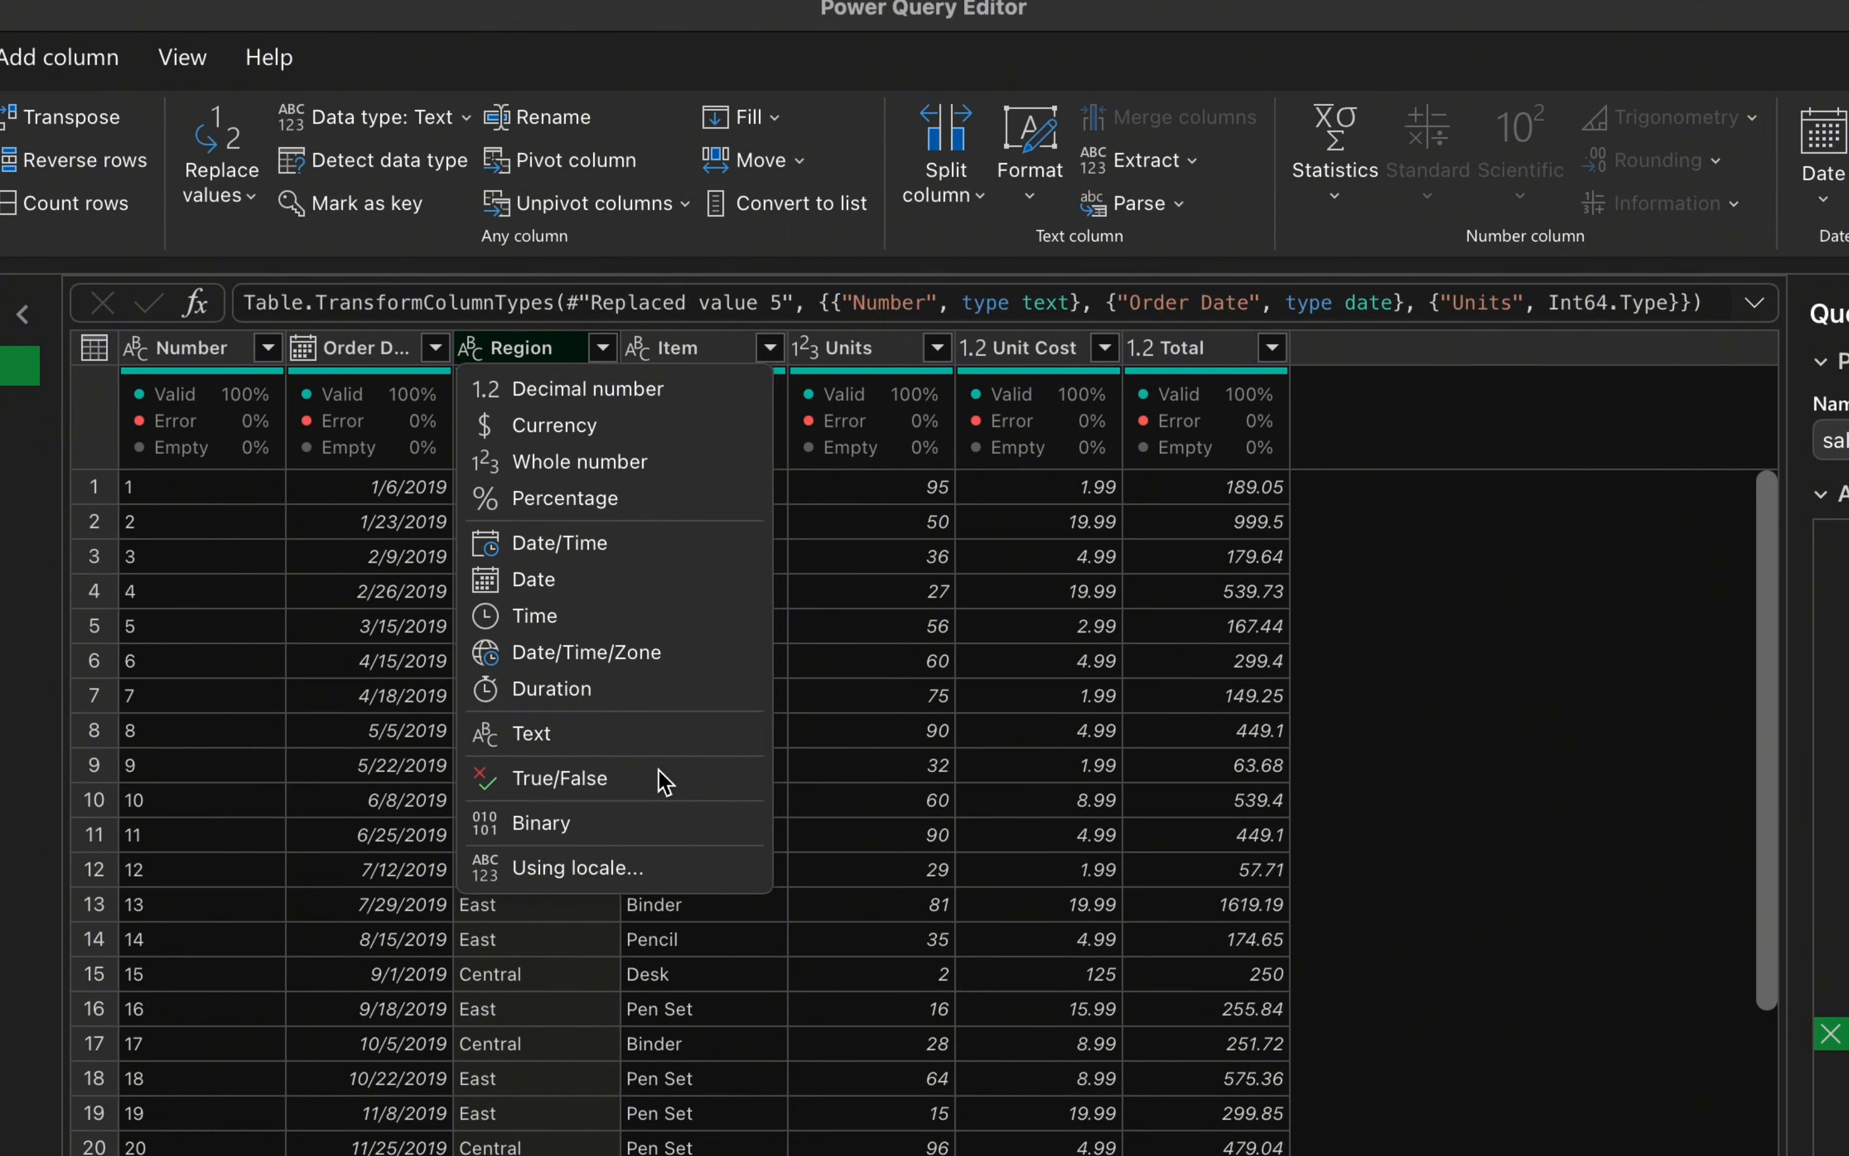
pyautogui.click(659, 745)
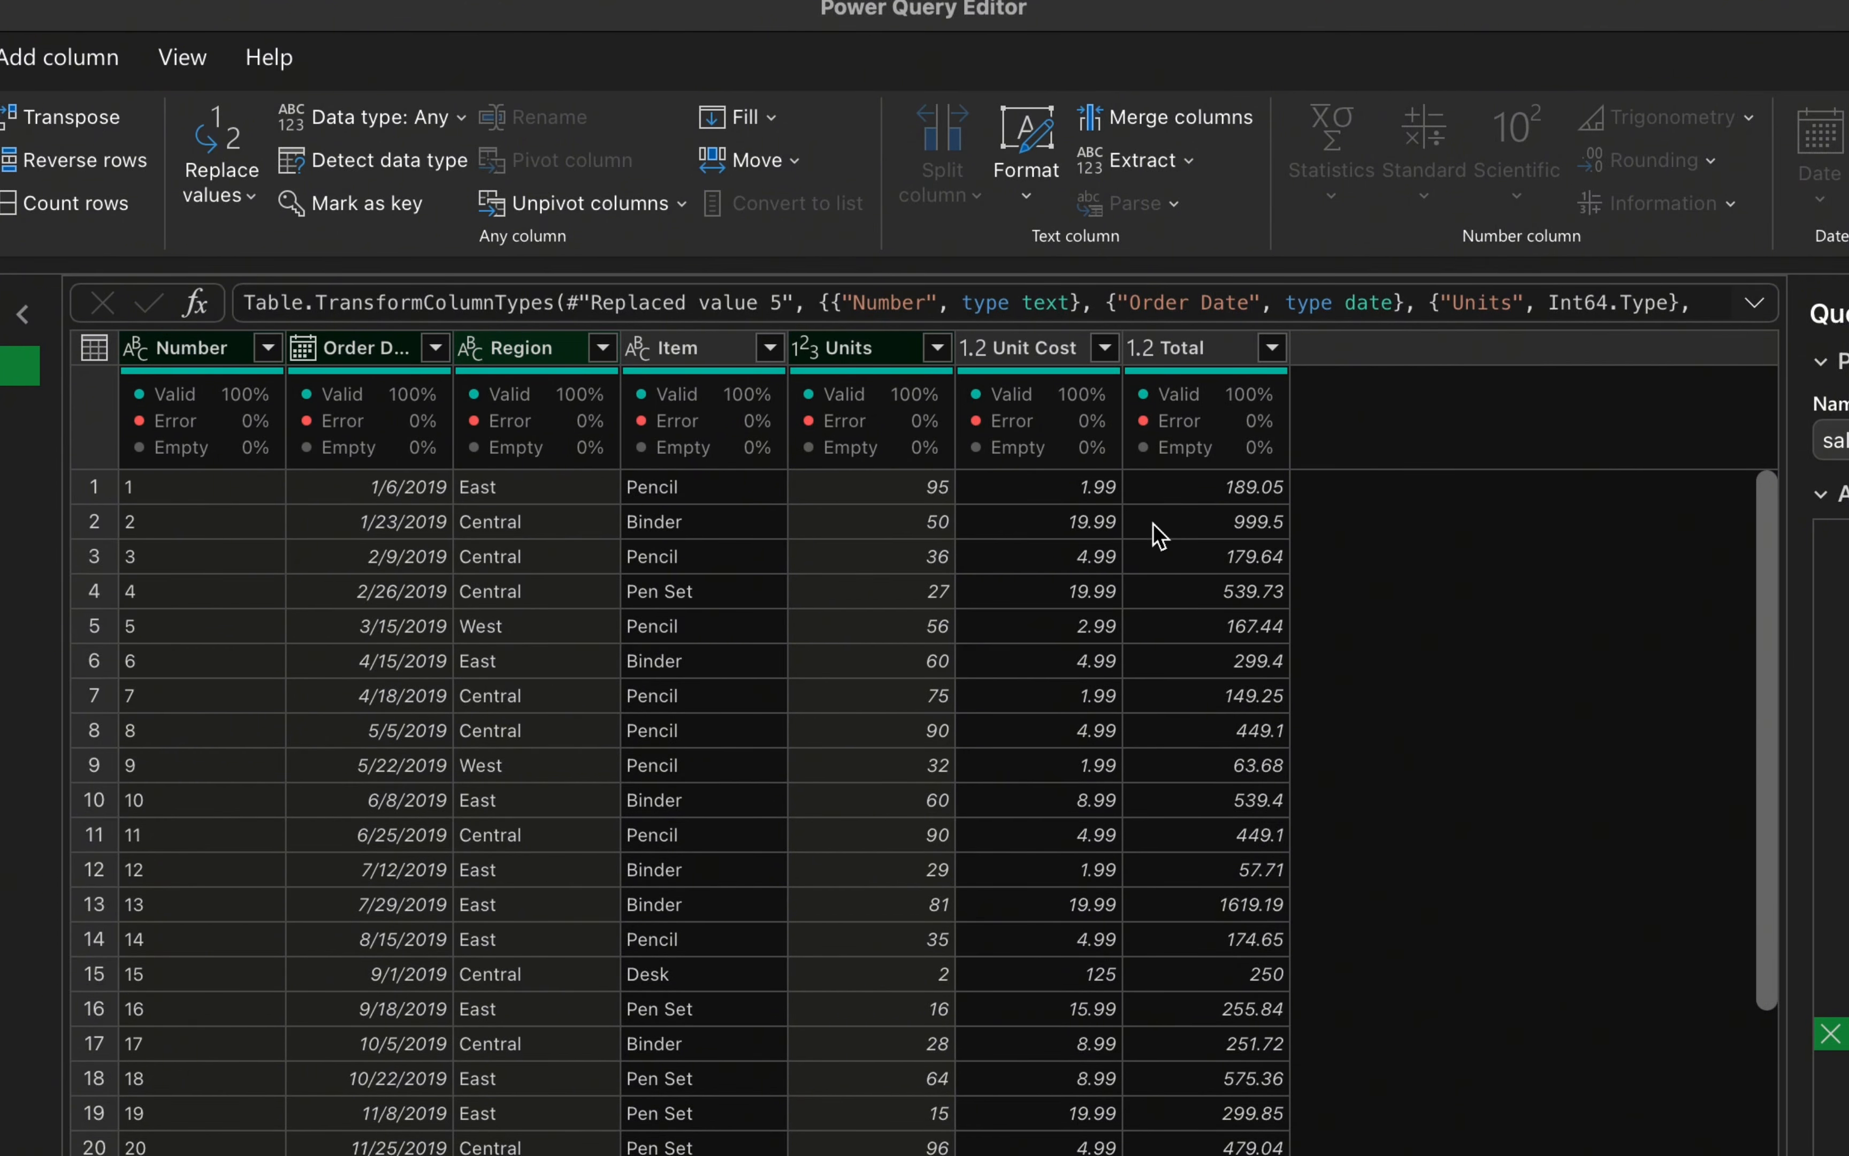
pyautogui.click(1186, 353)
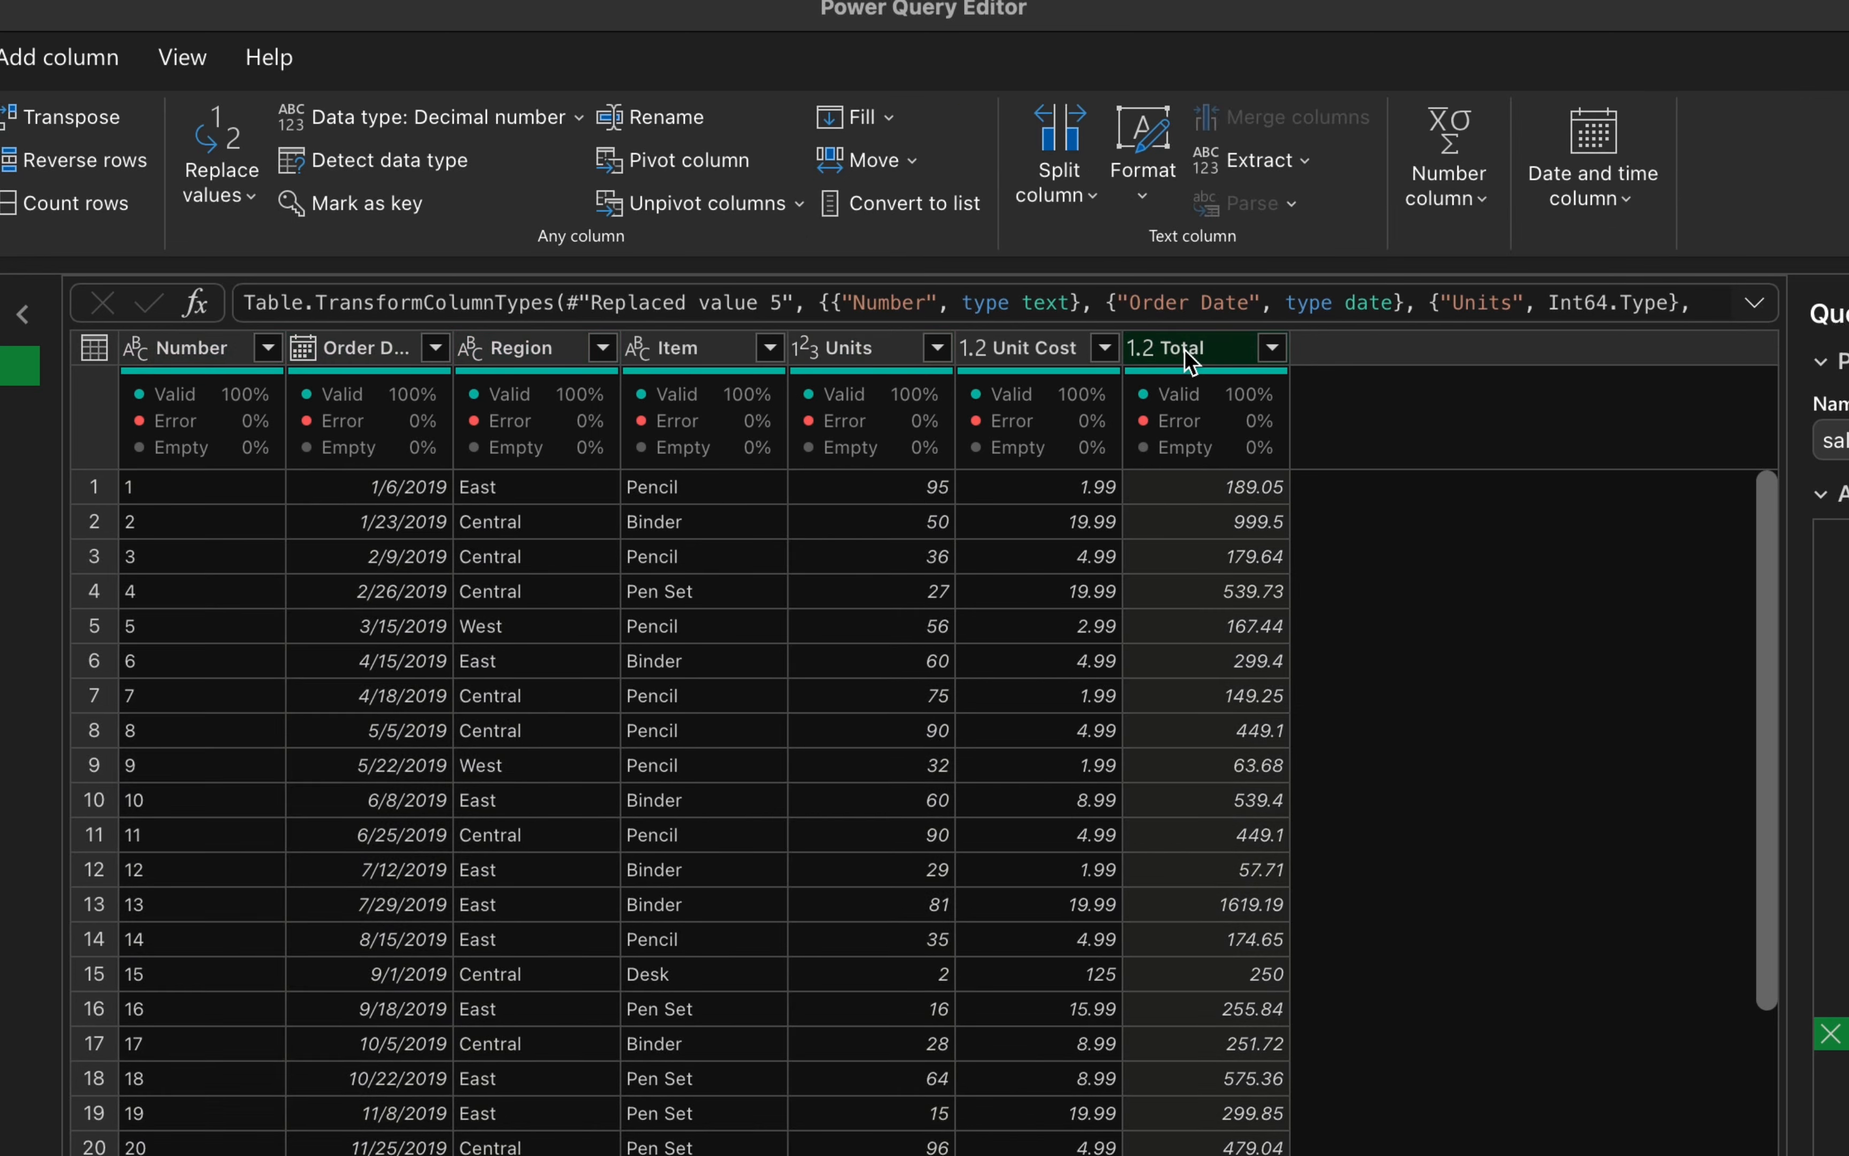
pyautogui.click(1139, 349)
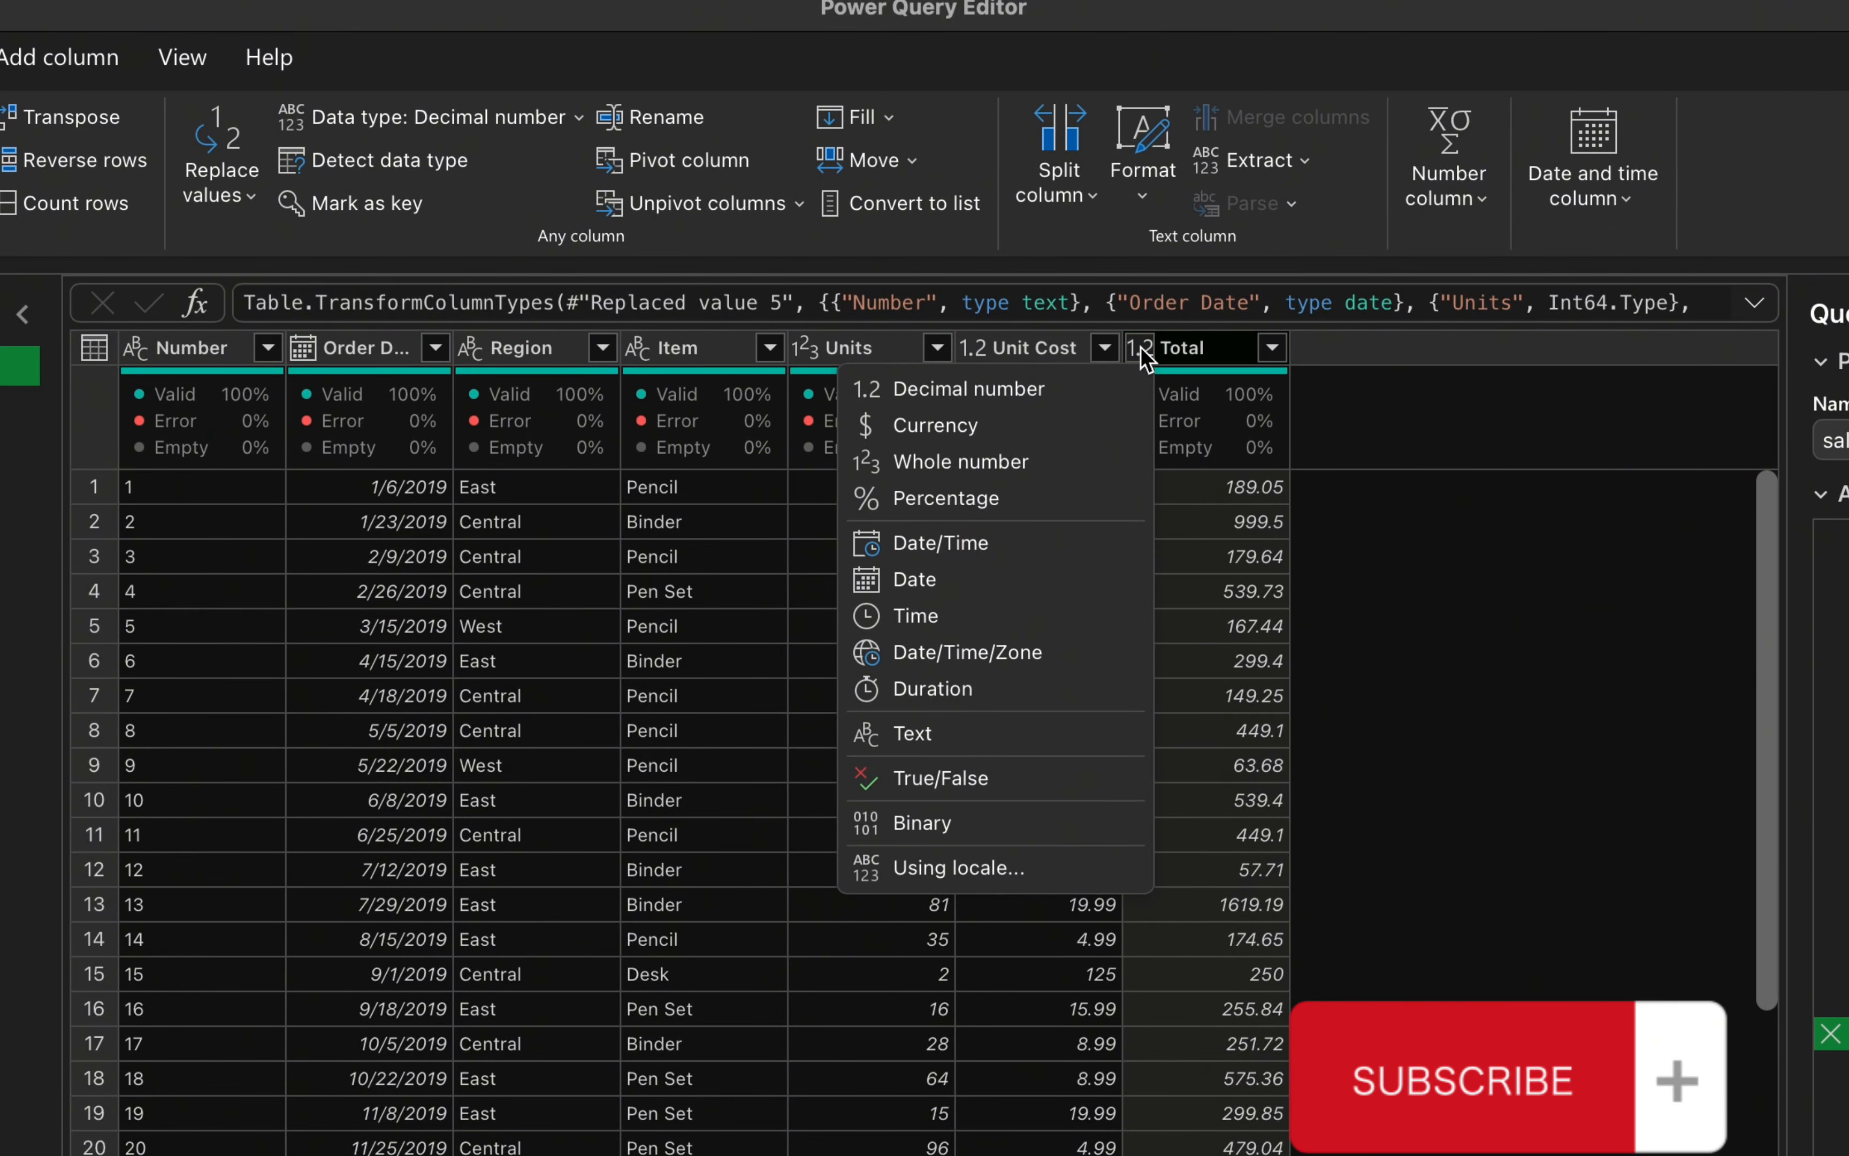
pyautogui.click(1075, 390)
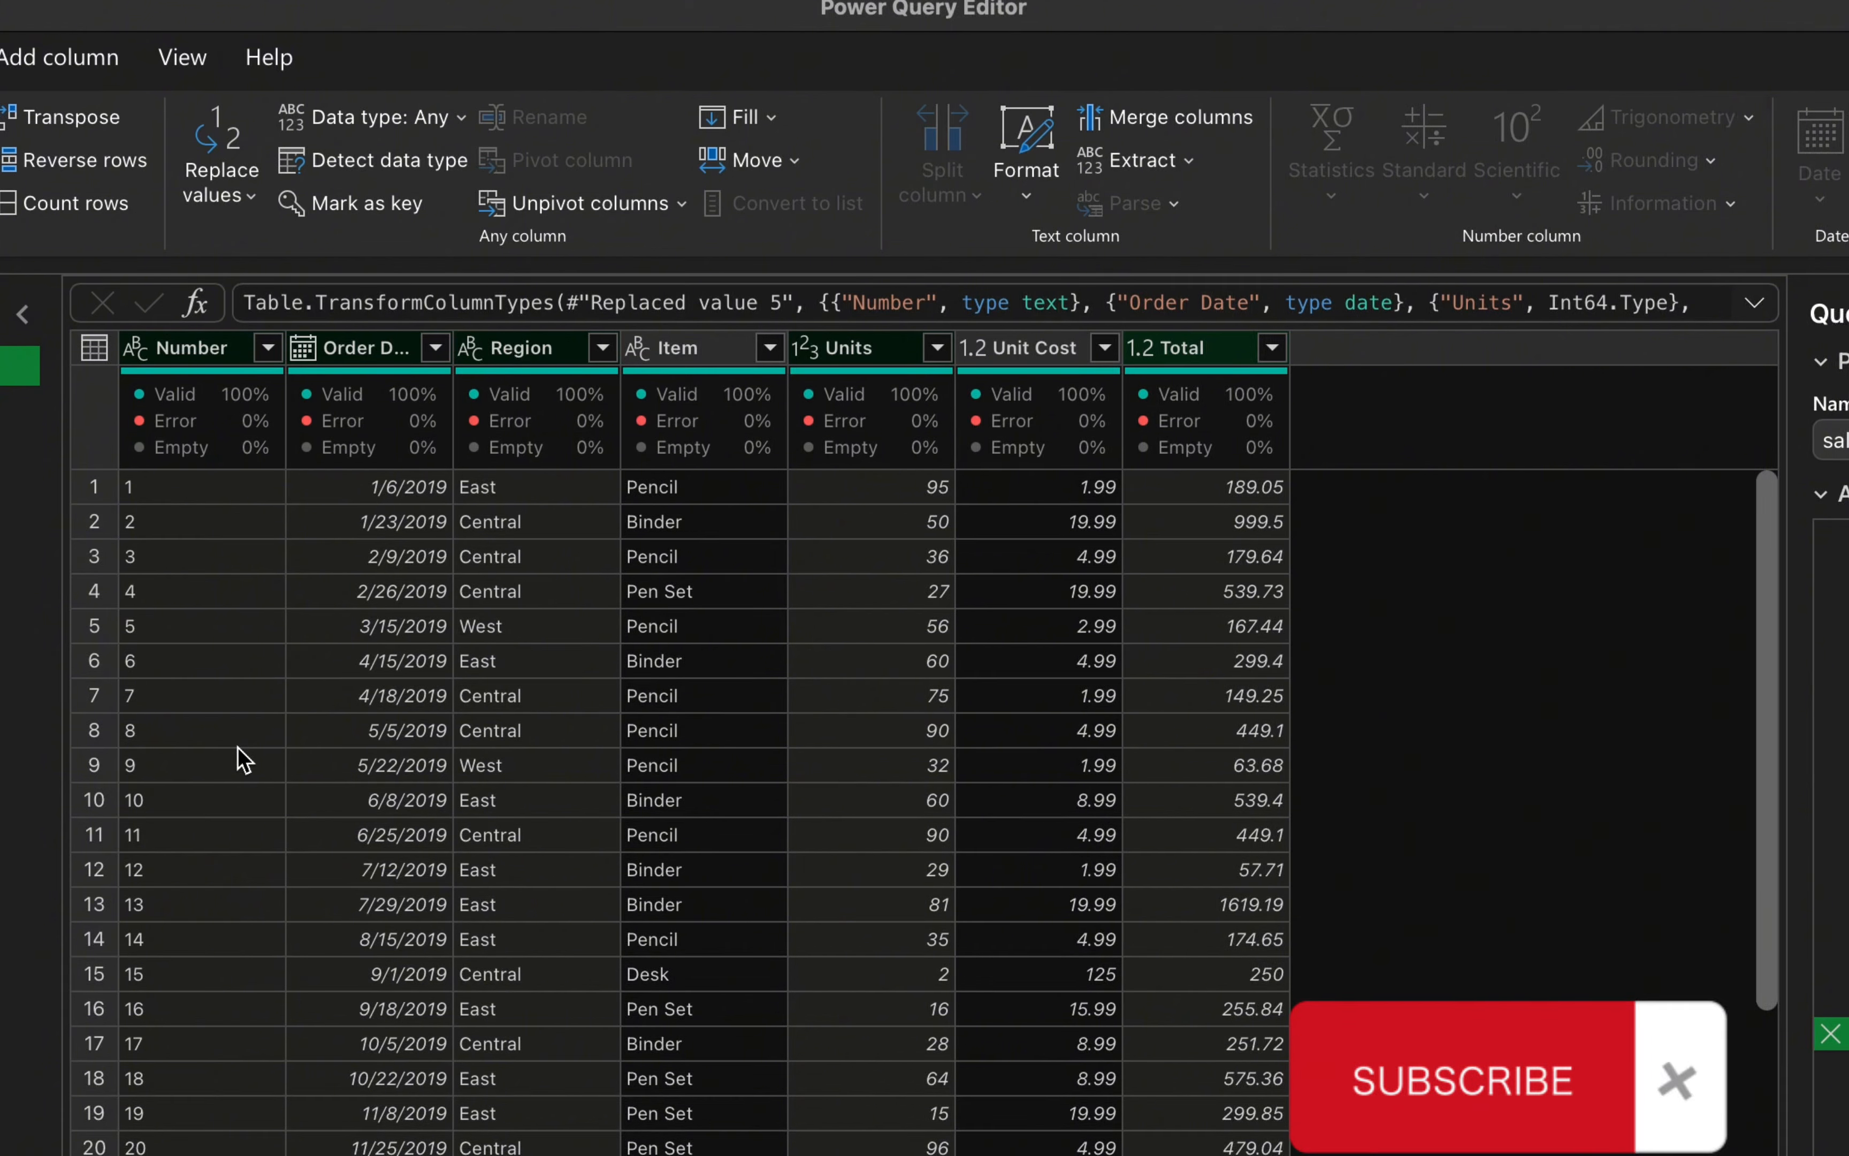
pyautogui.scroll(-3, 702, 933)
pyautogui.scroll(3, 701, 933)
# - Switch to the Google Sheets data spreadsheet and clear the transposed table copy in columns A to H from row 14 down
pyautogui.hotkey('ctrl', 'Right')
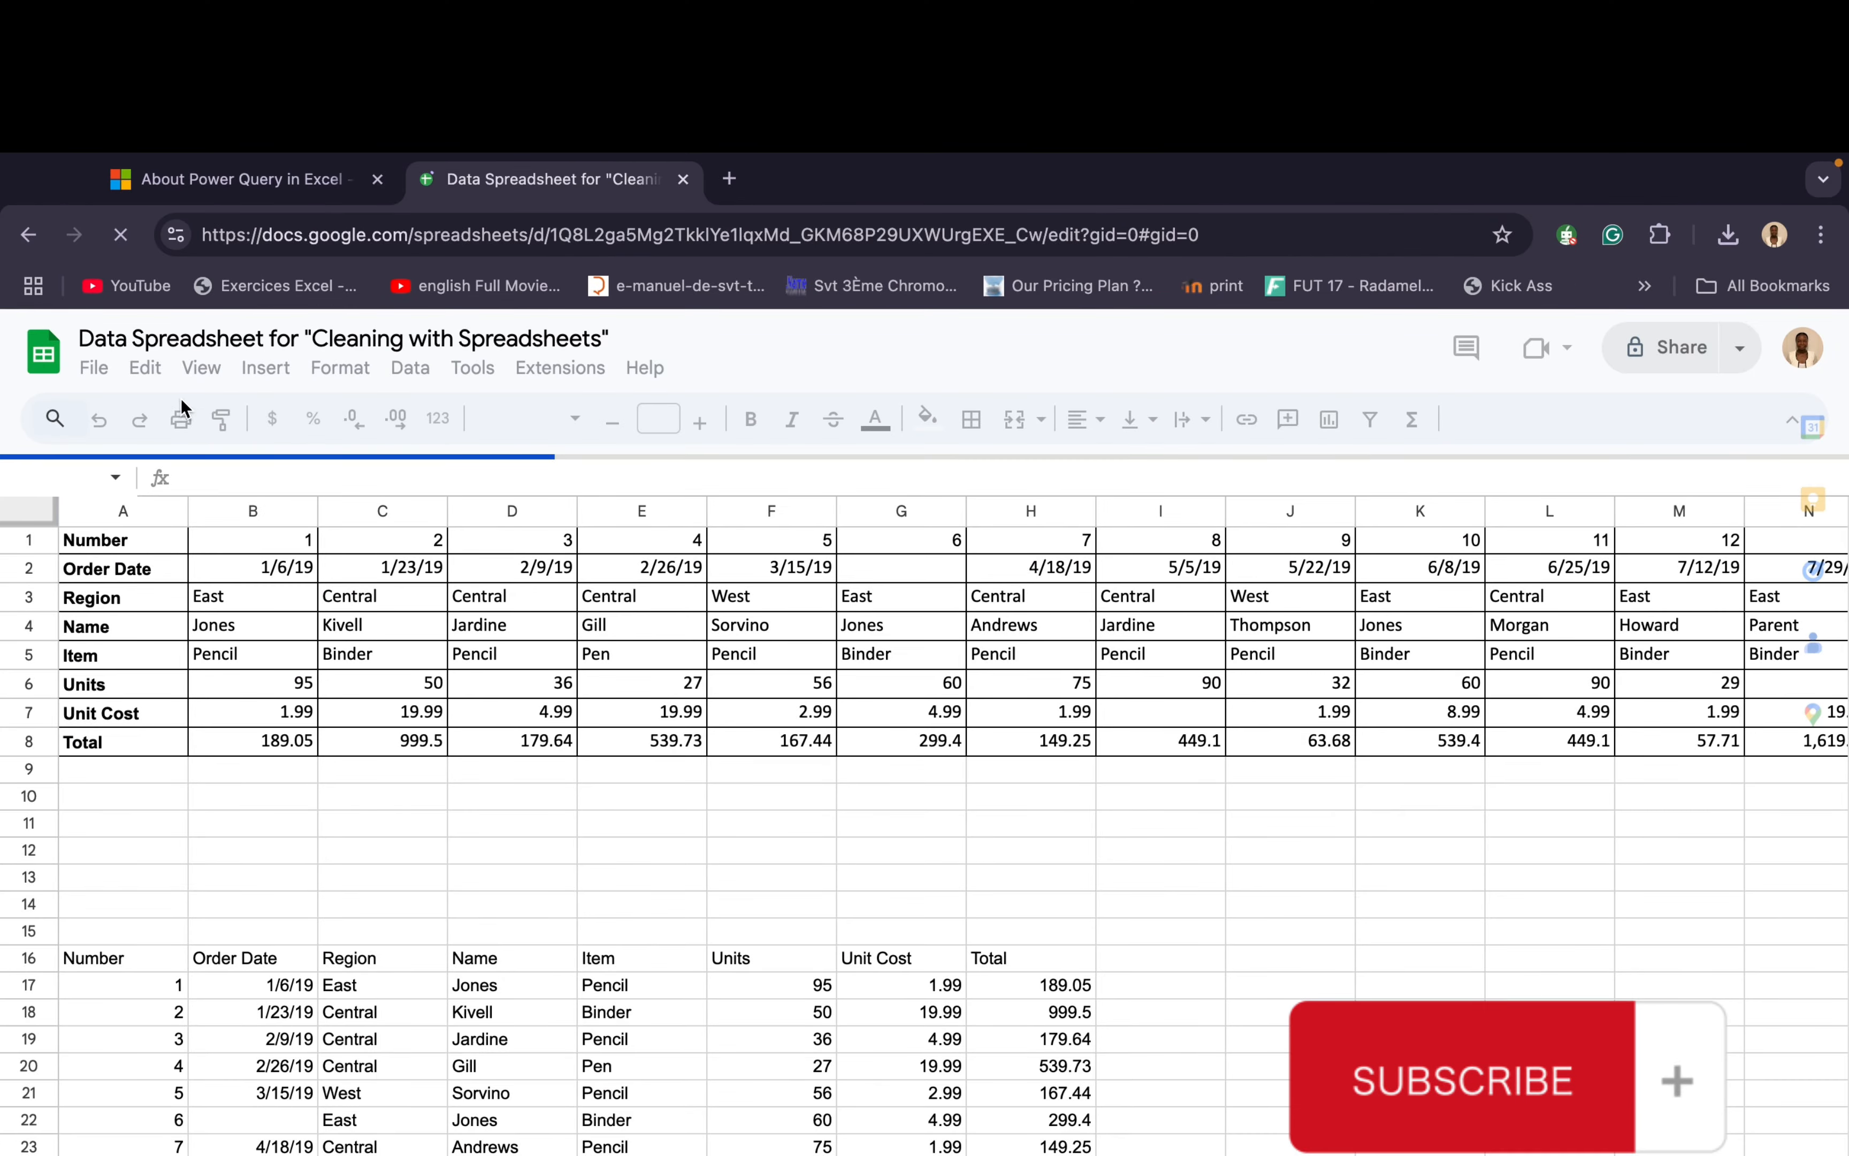
pyautogui.moveTo(91, 903); pyautogui.dragTo(1032, 1151)
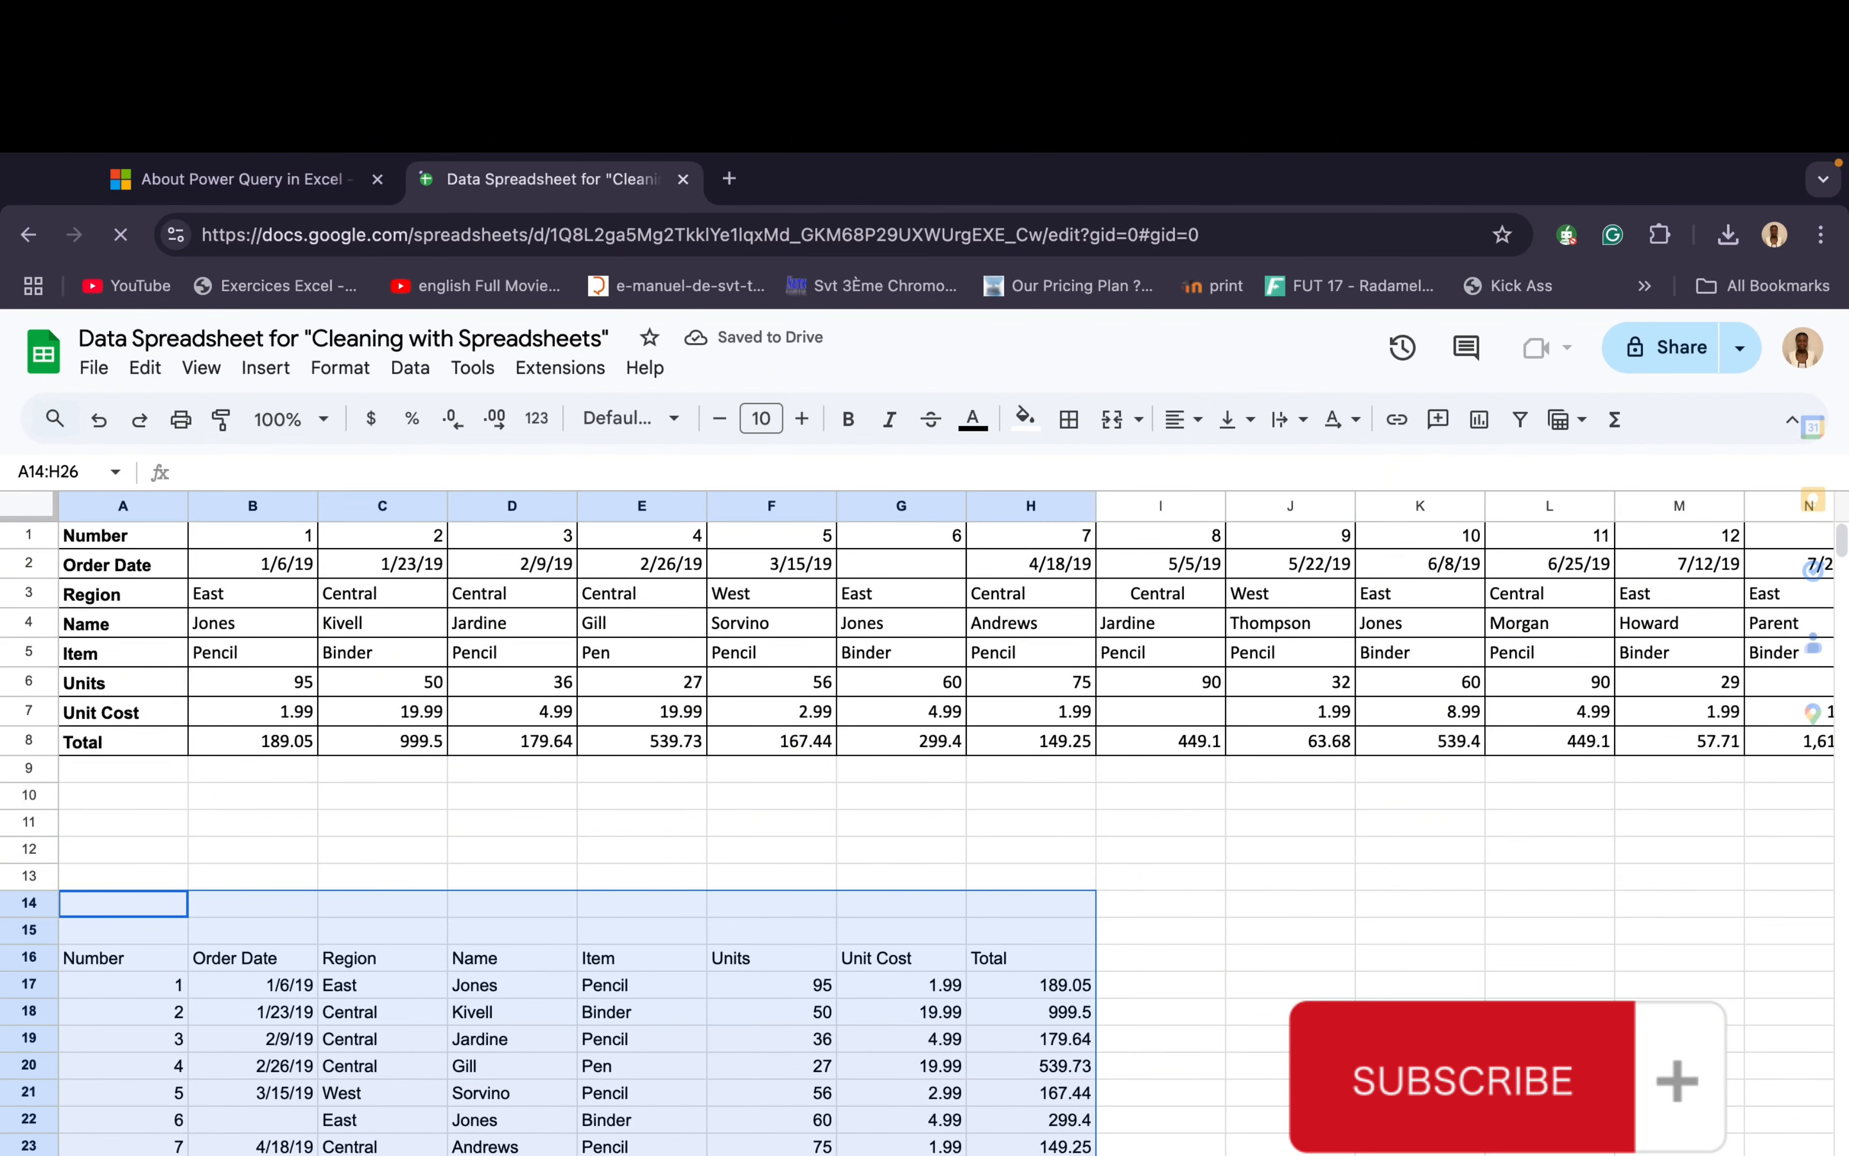
pyautogui.press('Delete')
pyautogui.click(608, 876)
pyautogui.scroll(-5, 608, 876)
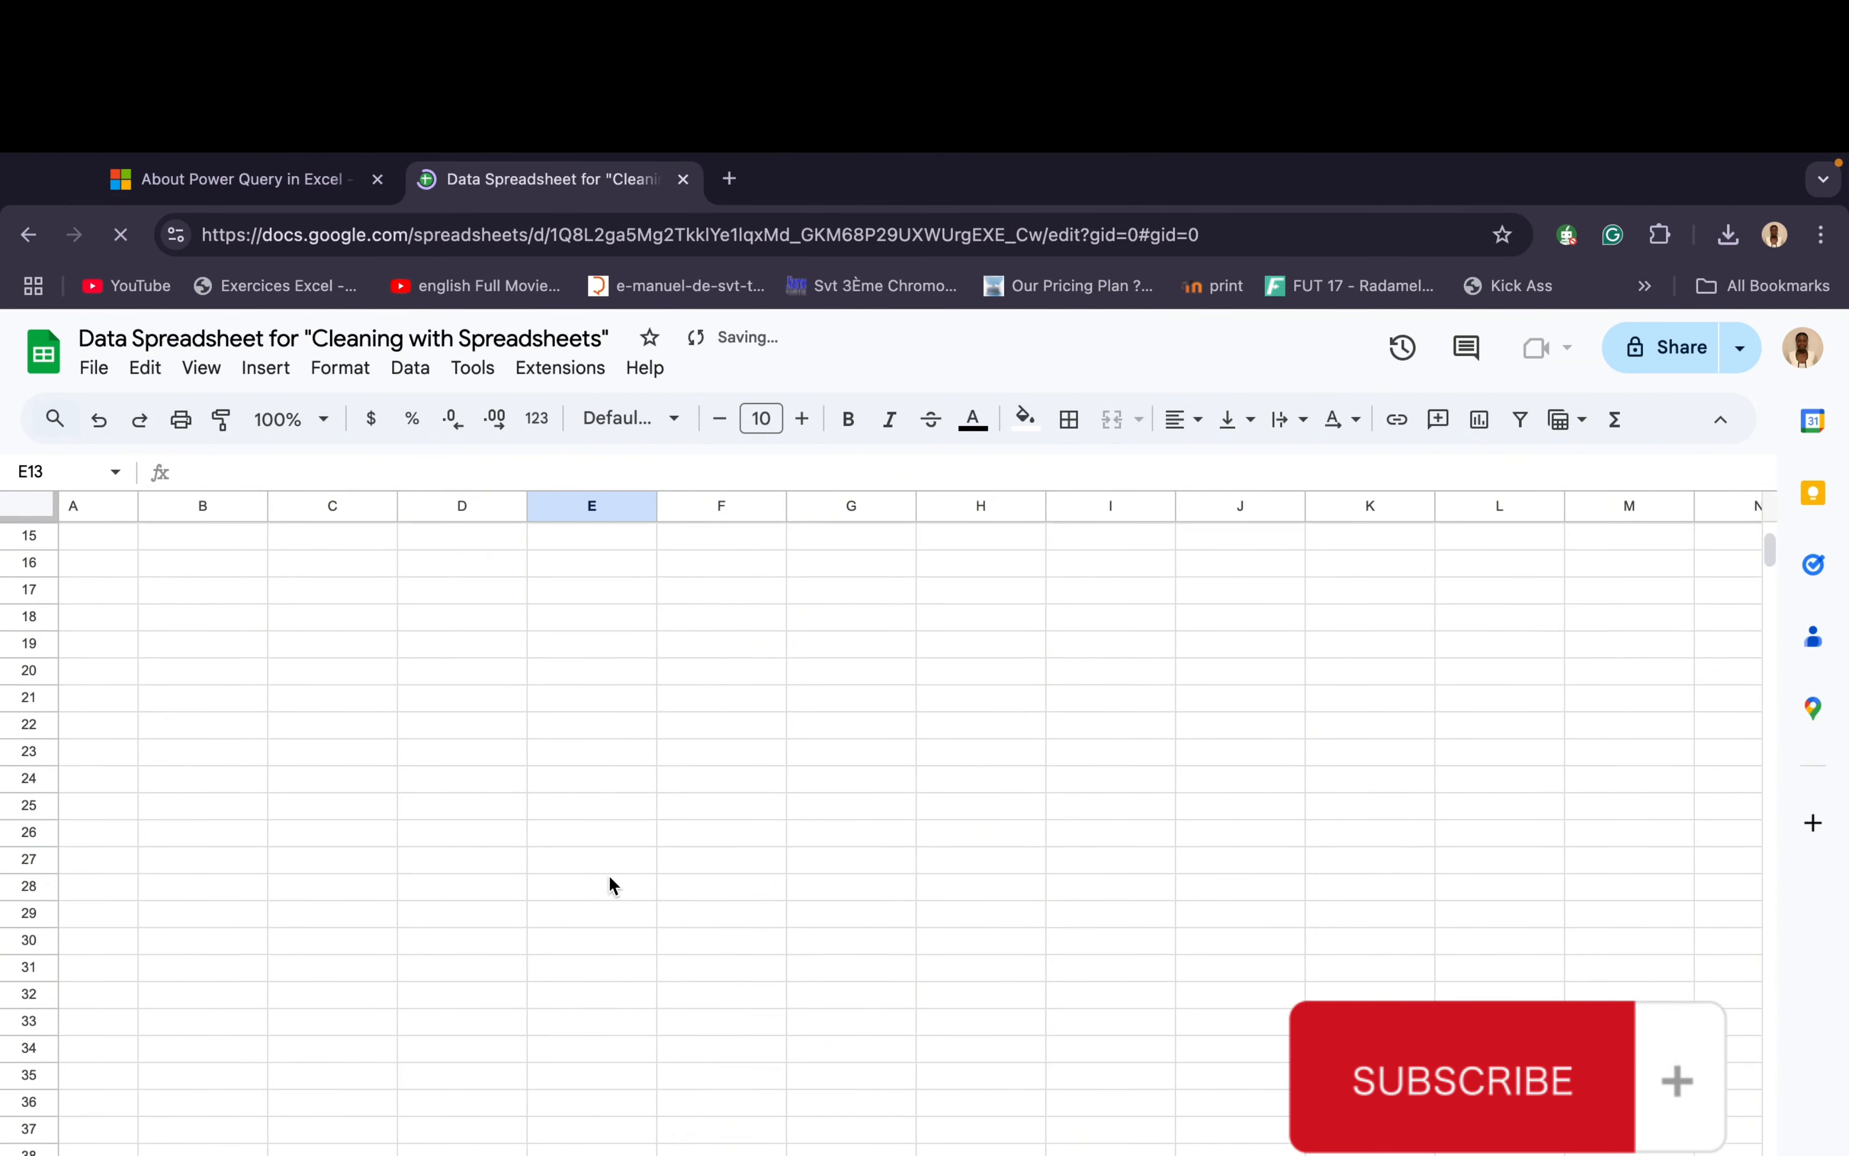
# - Switch back to the Power Query Editor and check the Item column's quality statistics
pyautogui.scroll(5, 610, 854)
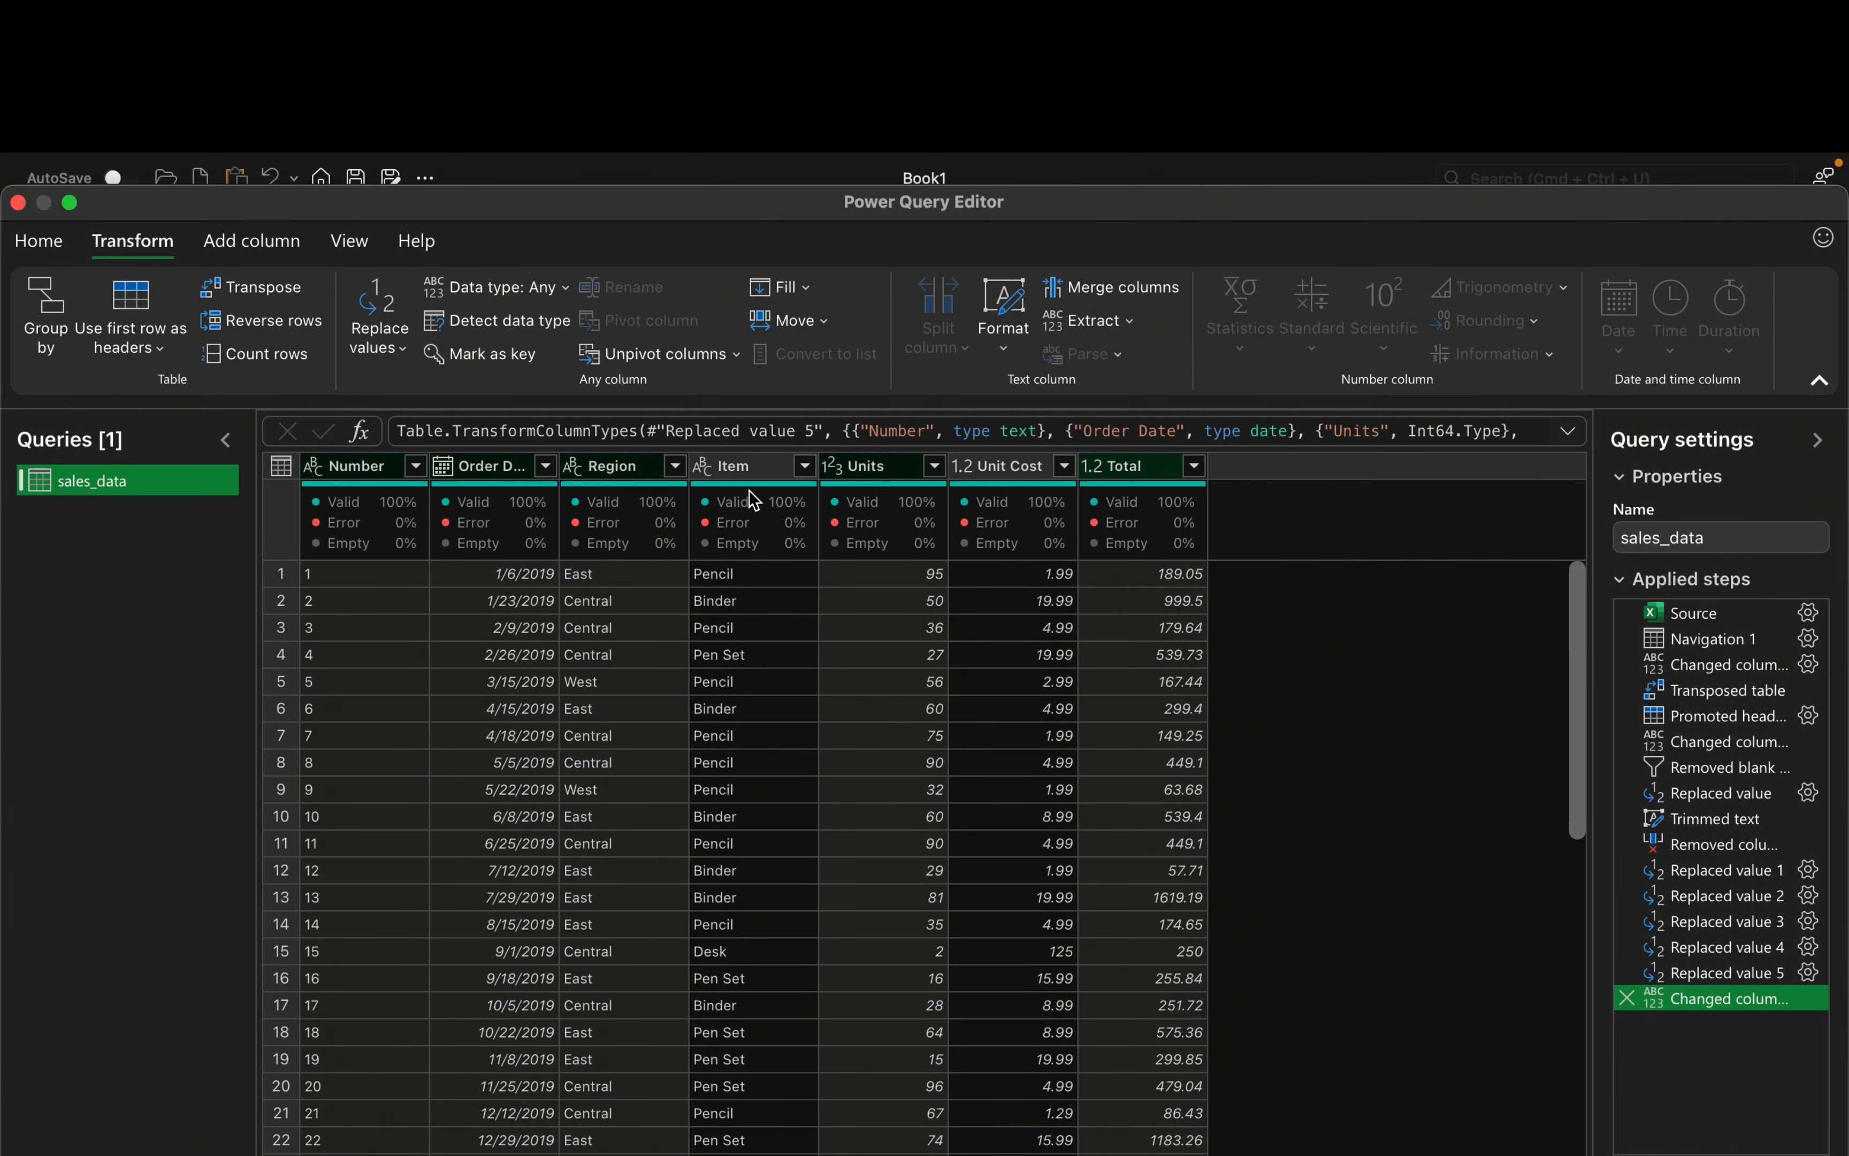
pyautogui.moveTo(751, 519)
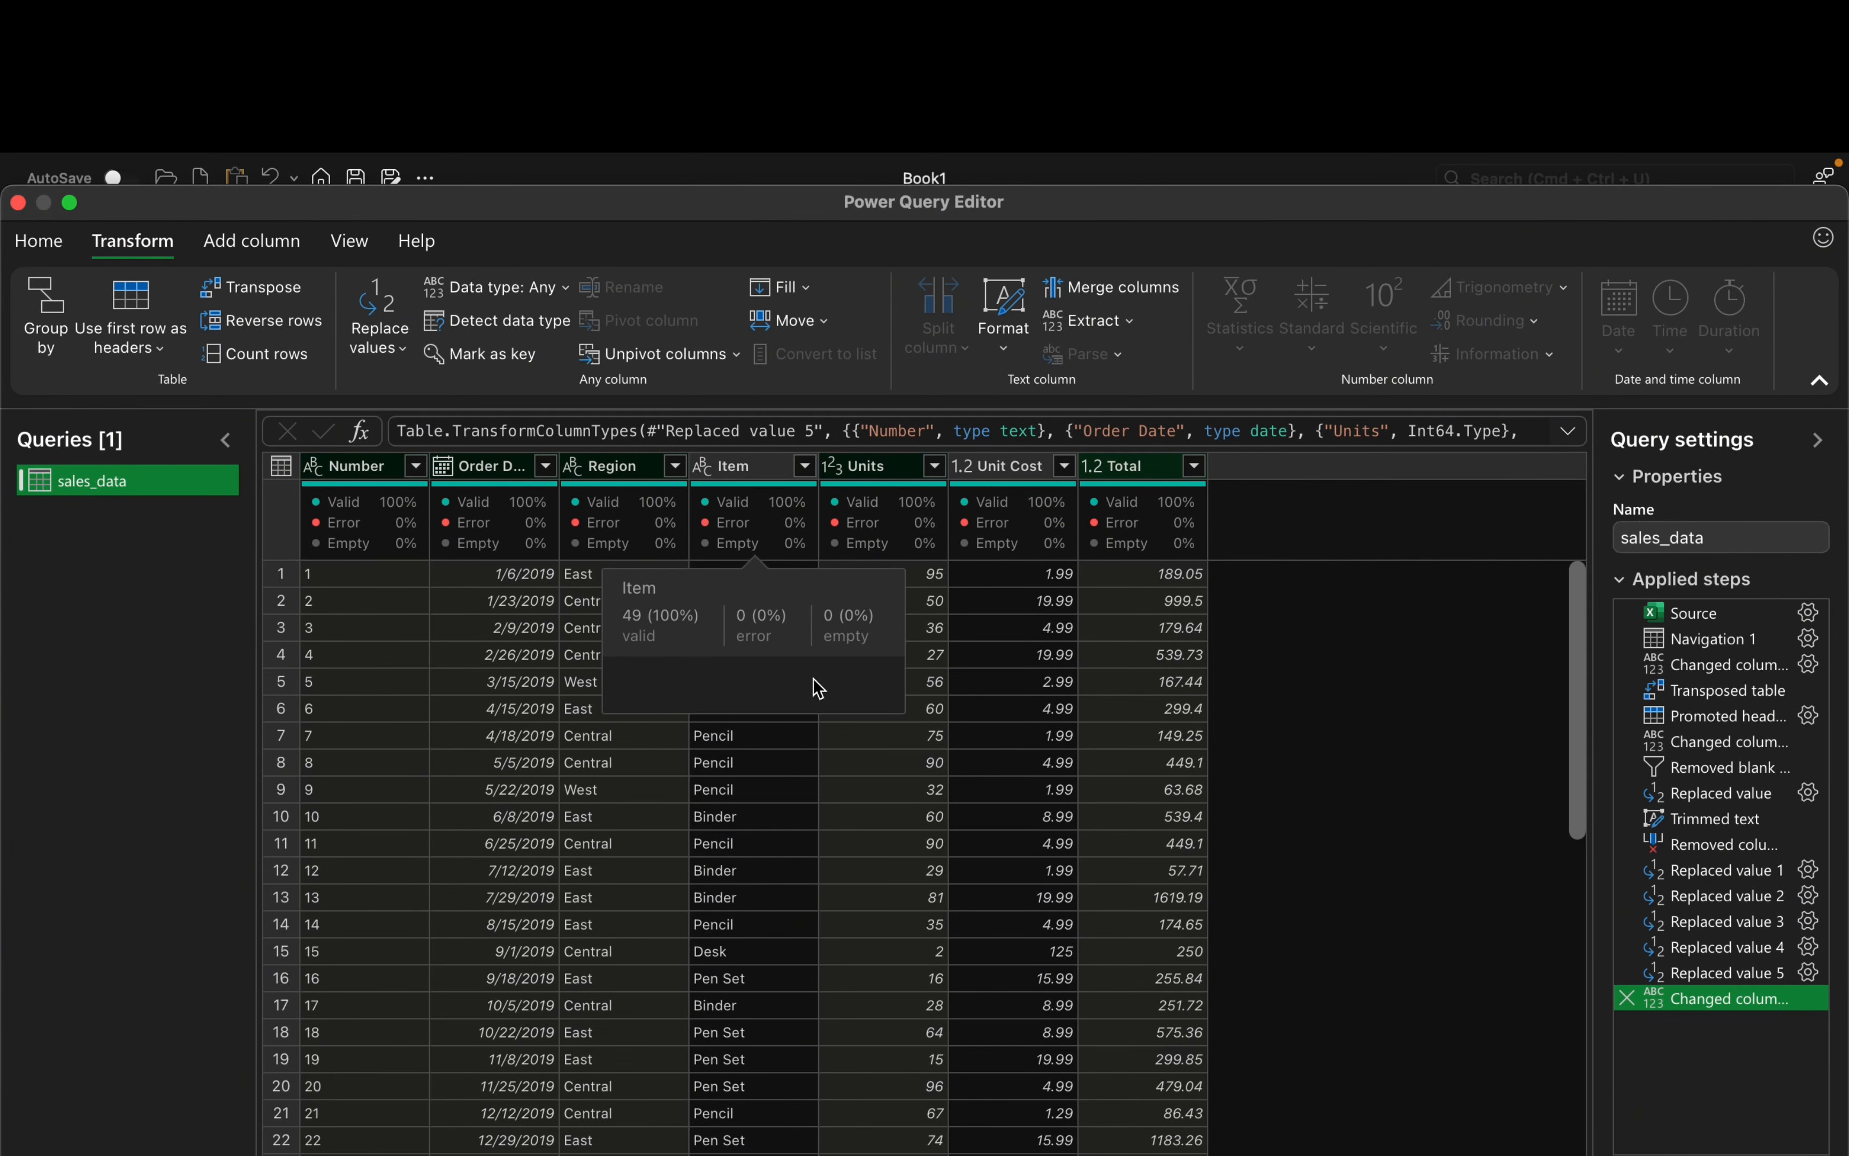
pyautogui.click(66, 254)
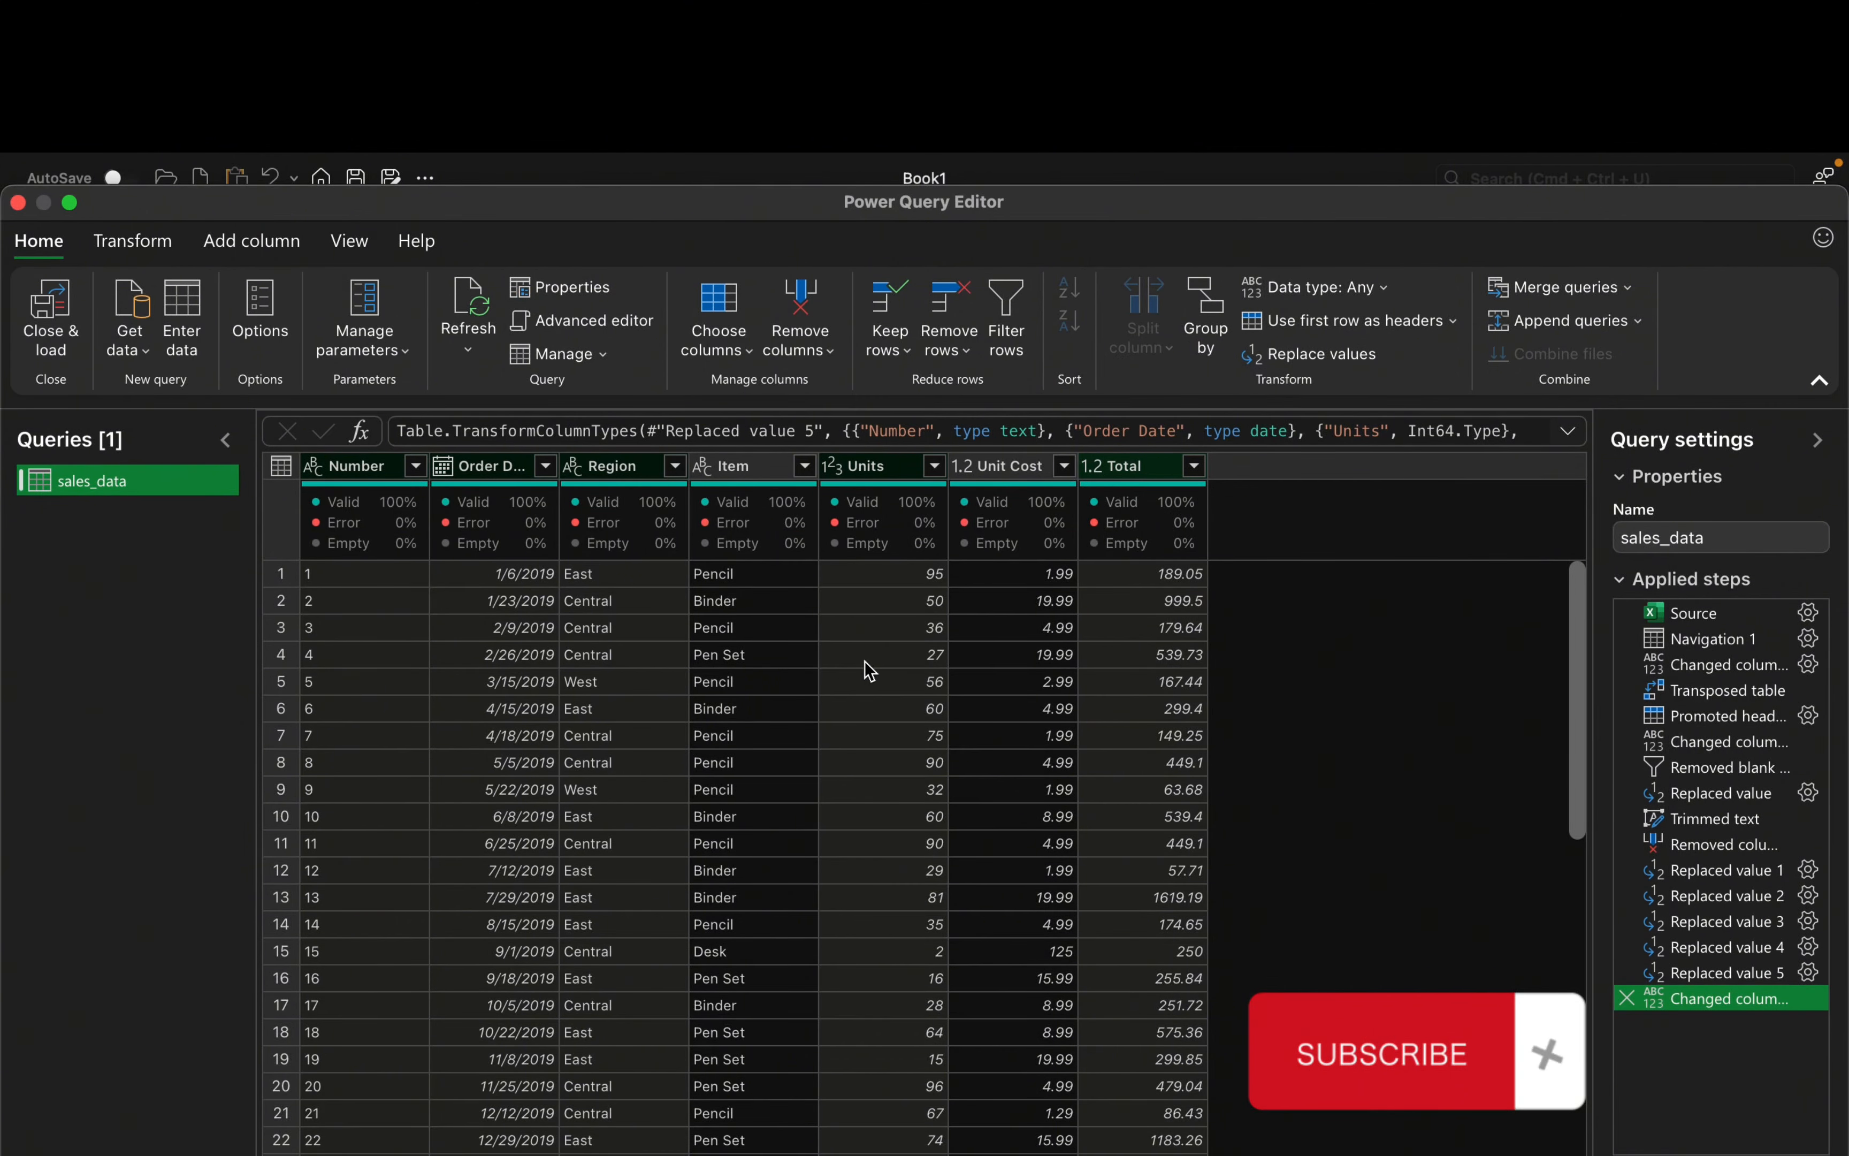
# - Try extracting only the year from the Order Date column's dates and remove that applied step again
pyautogui.click(480, 468)
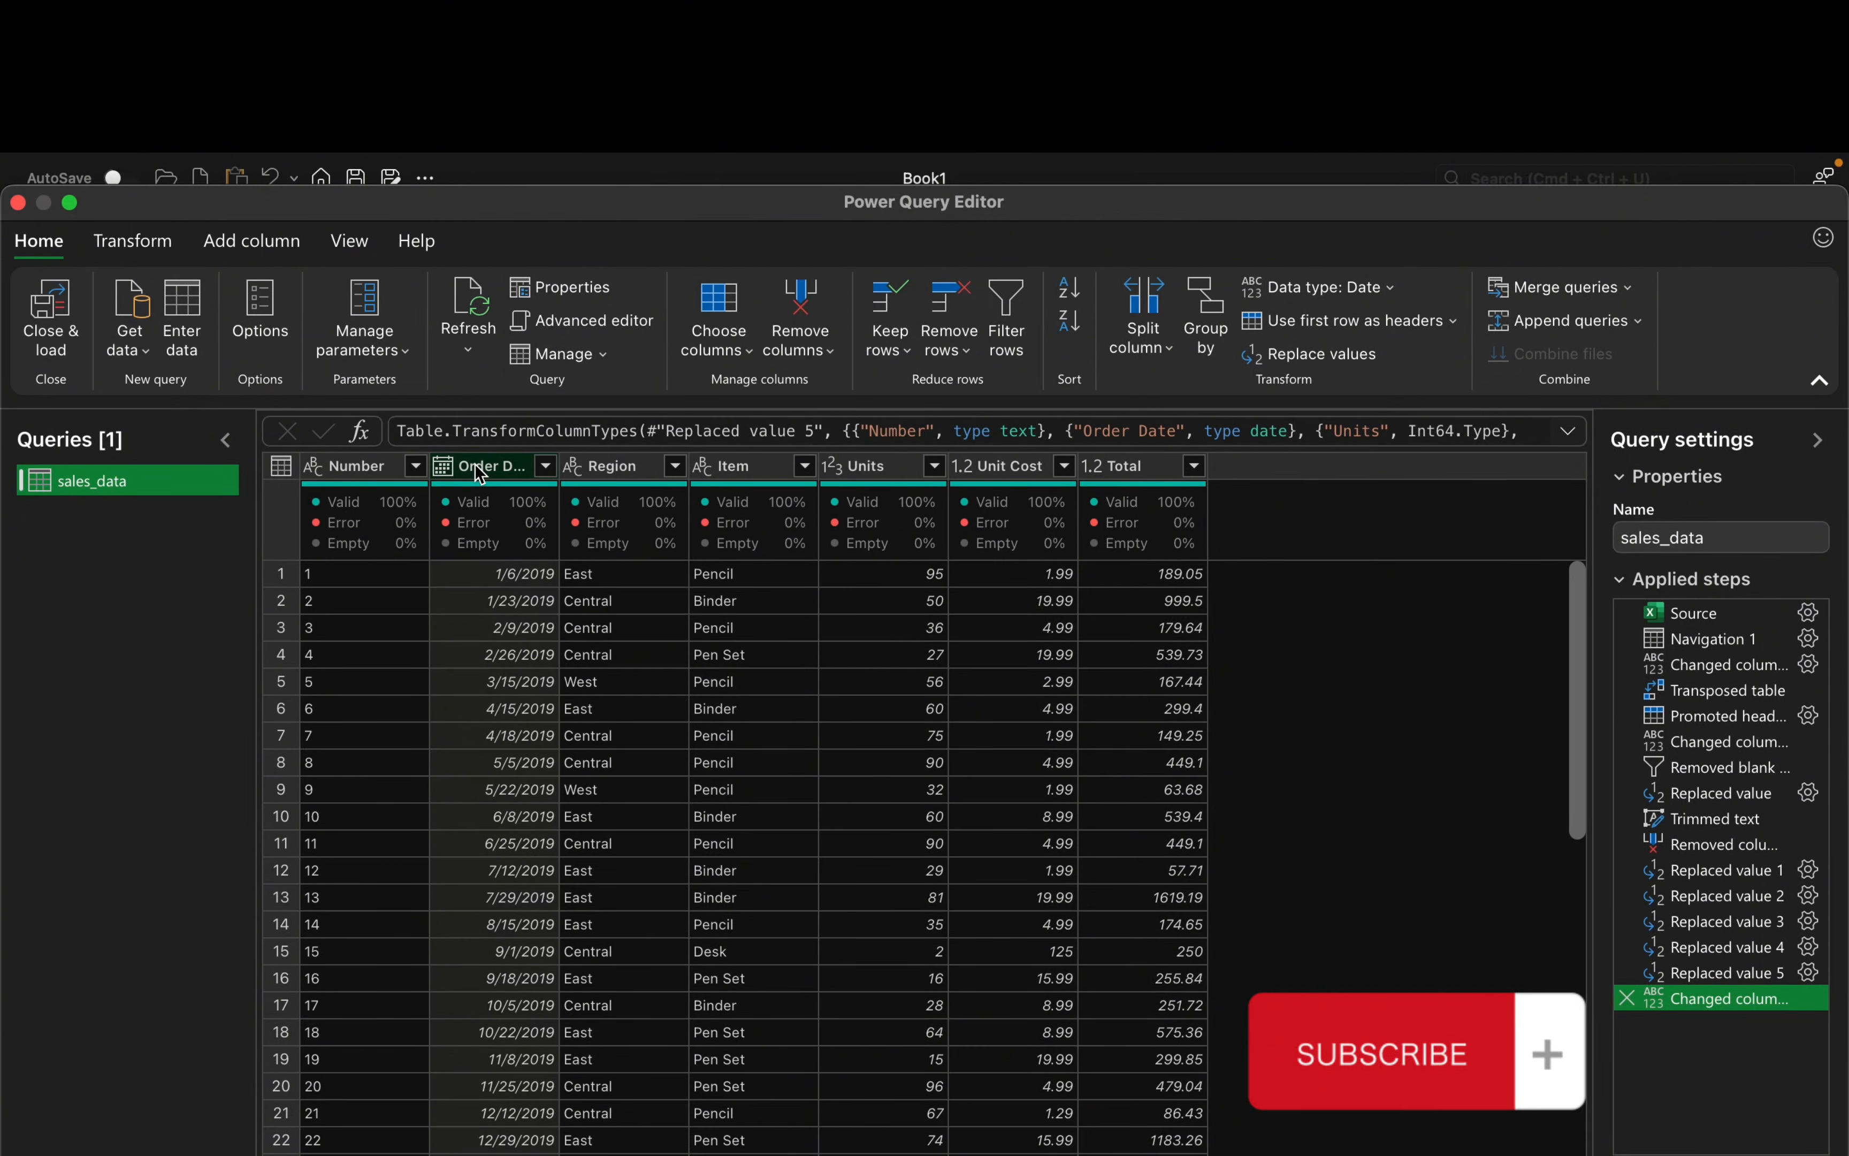
pyautogui.click(133, 243)
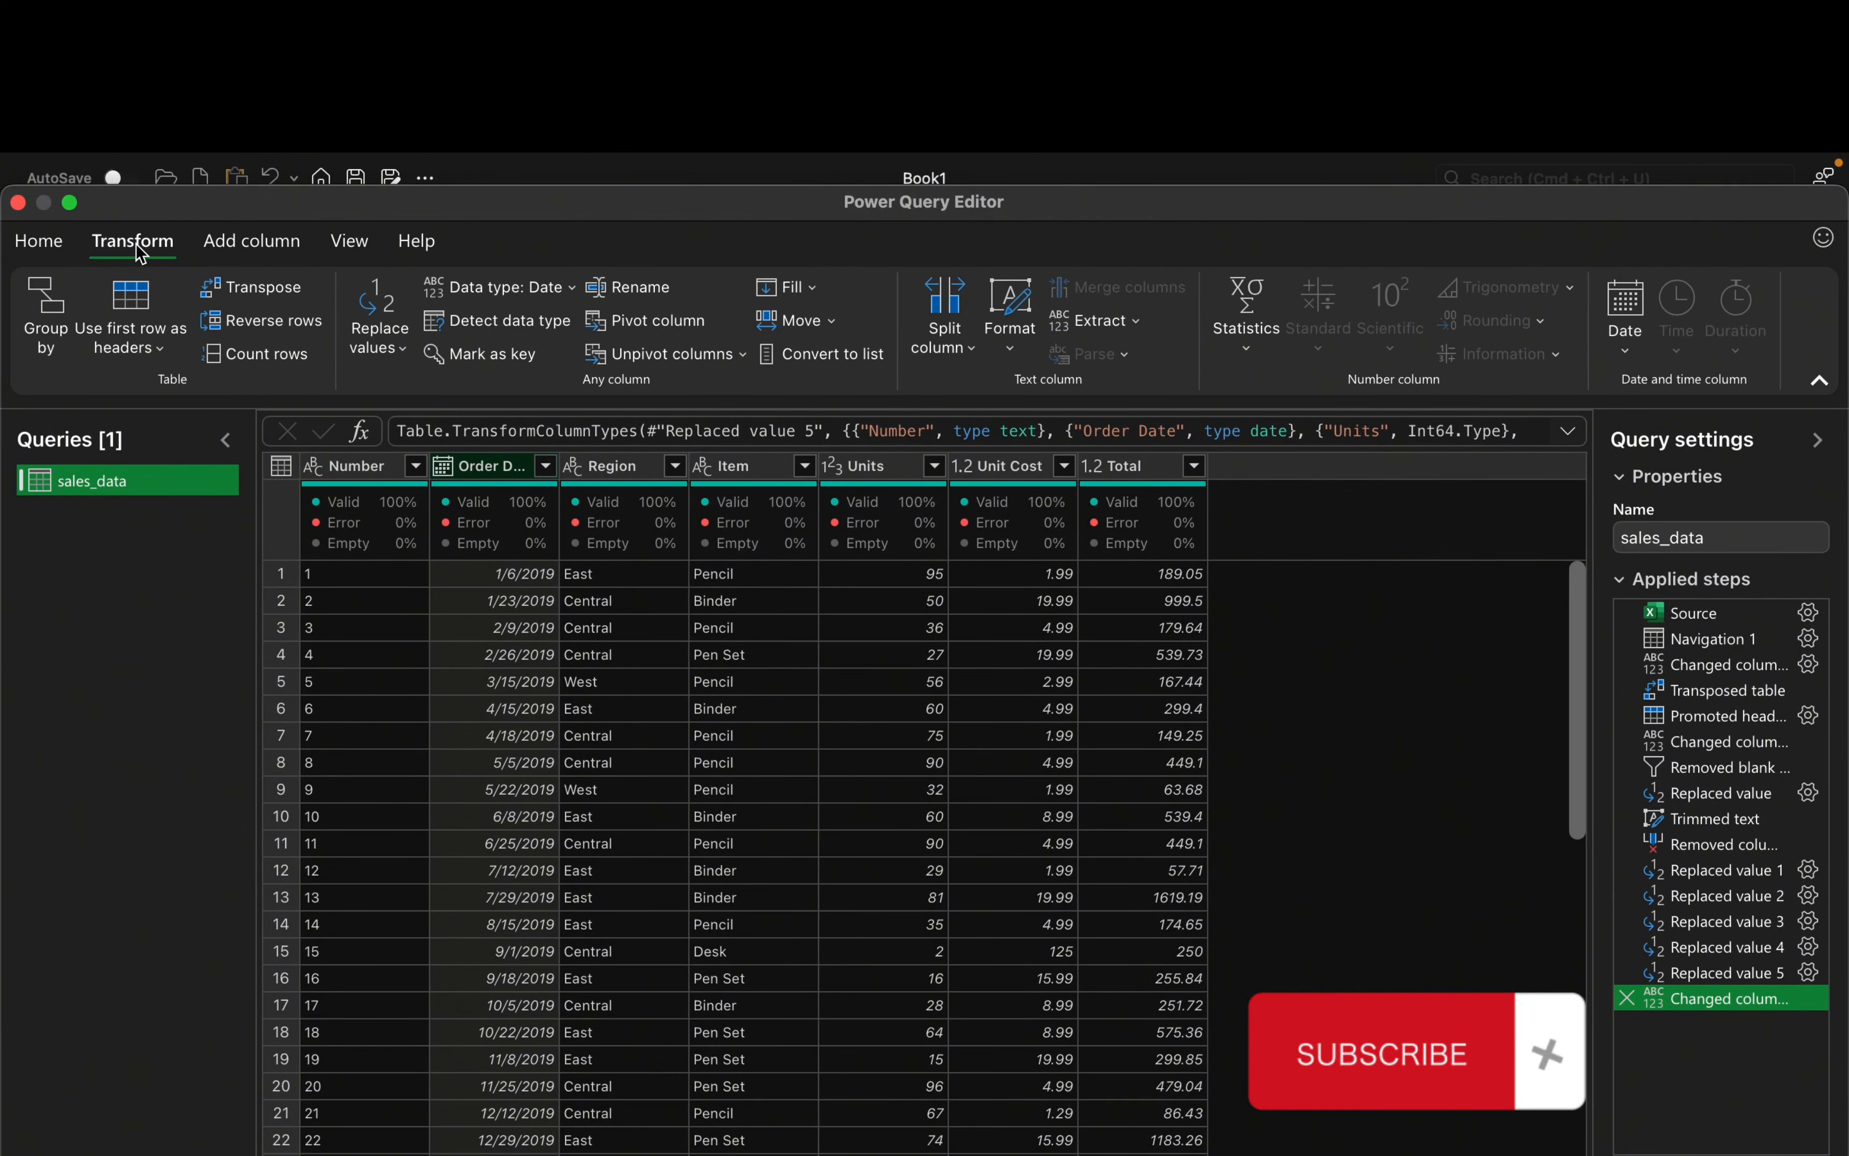
pyautogui.click(1629, 350)
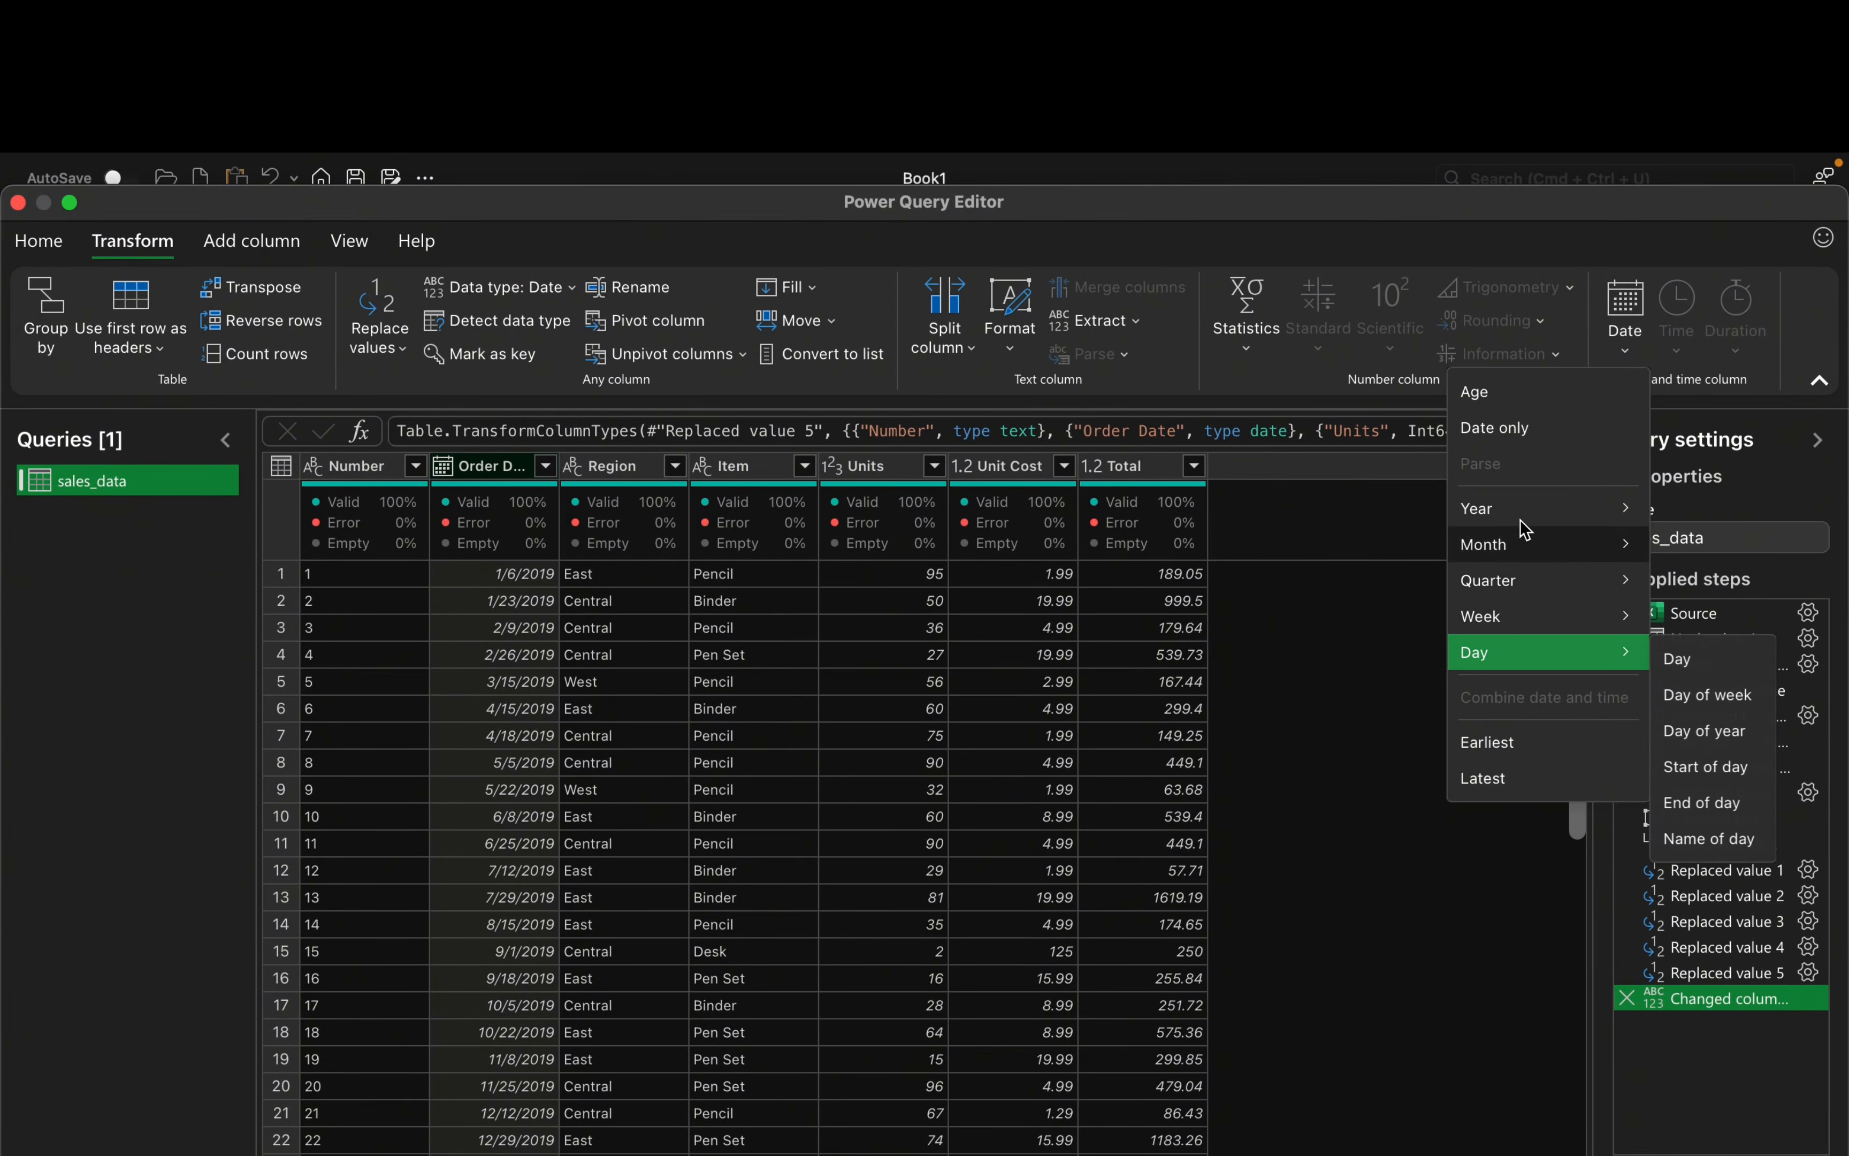
pyautogui.moveTo(1536, 508)
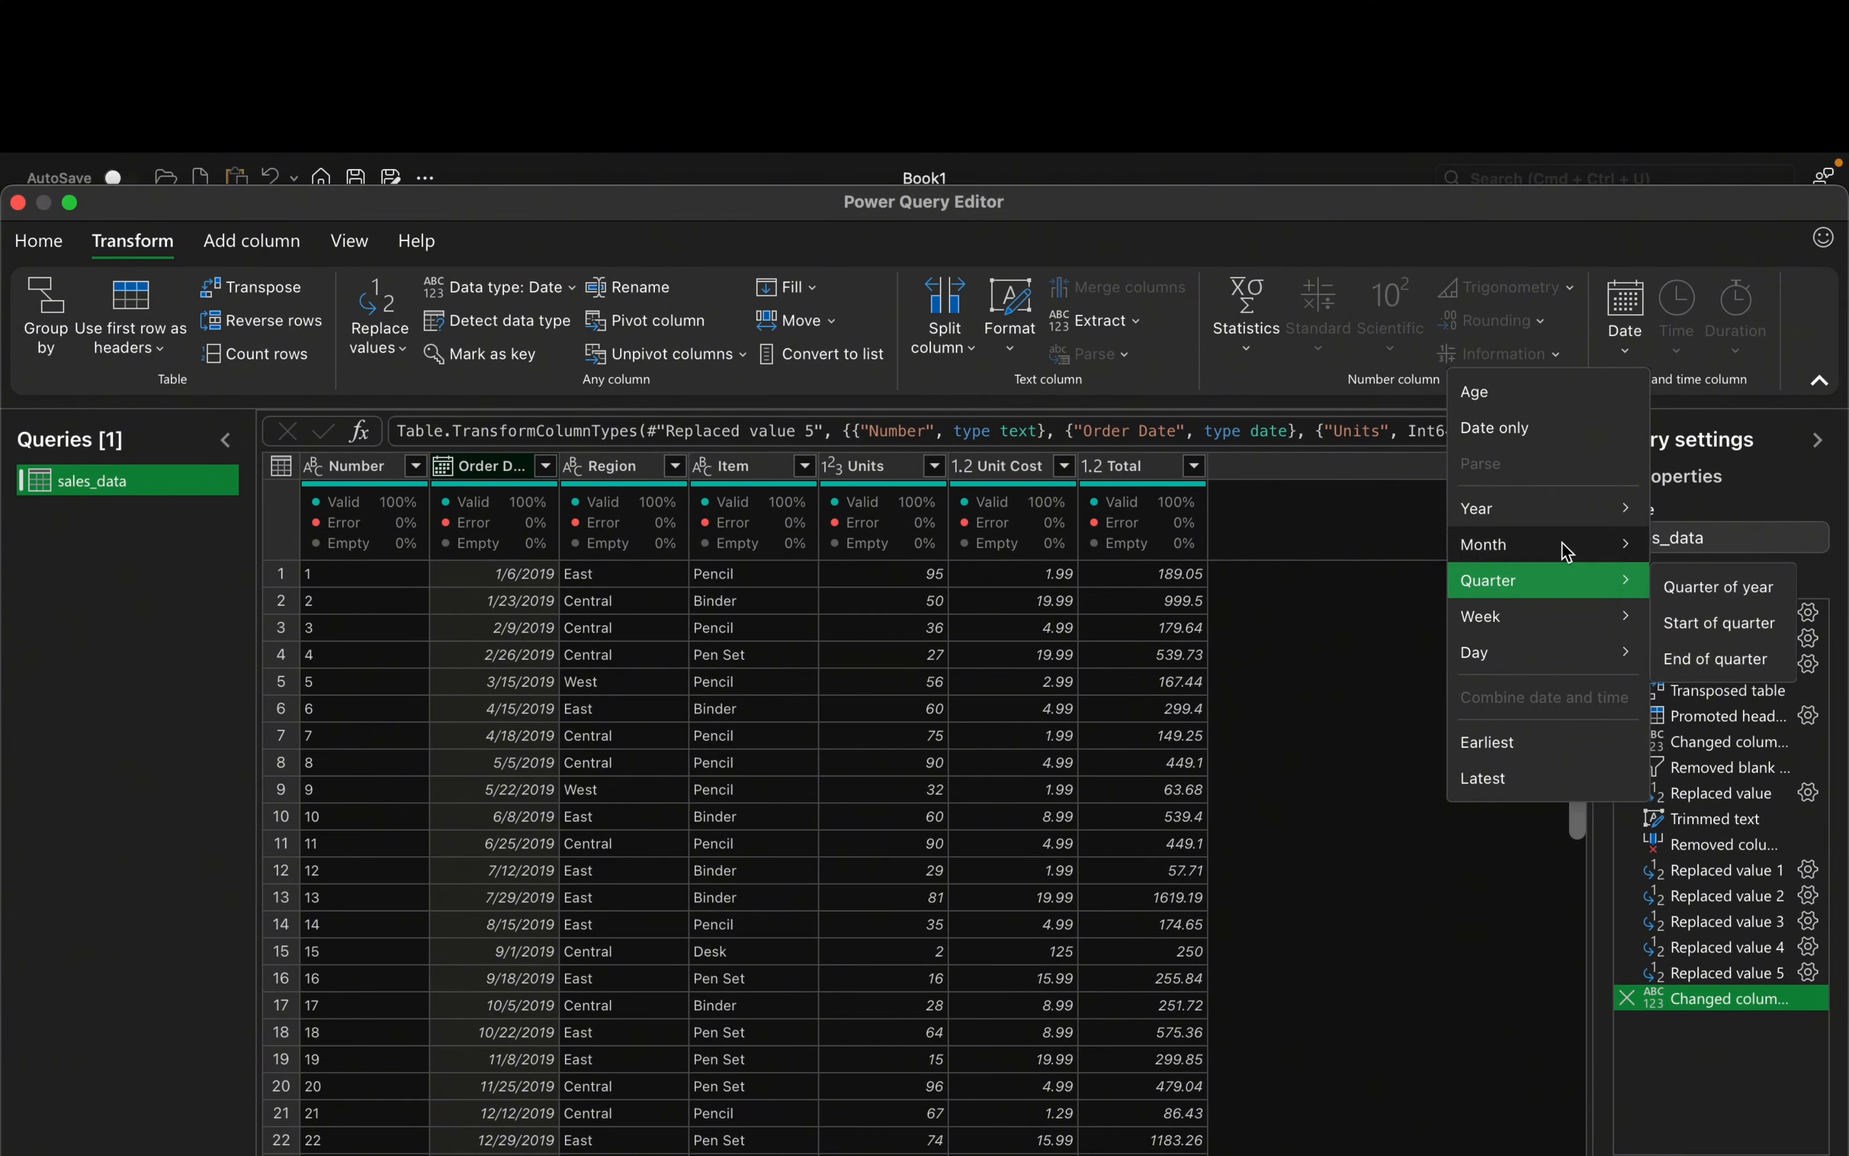
pyautogui.moveTo(1568, 550)
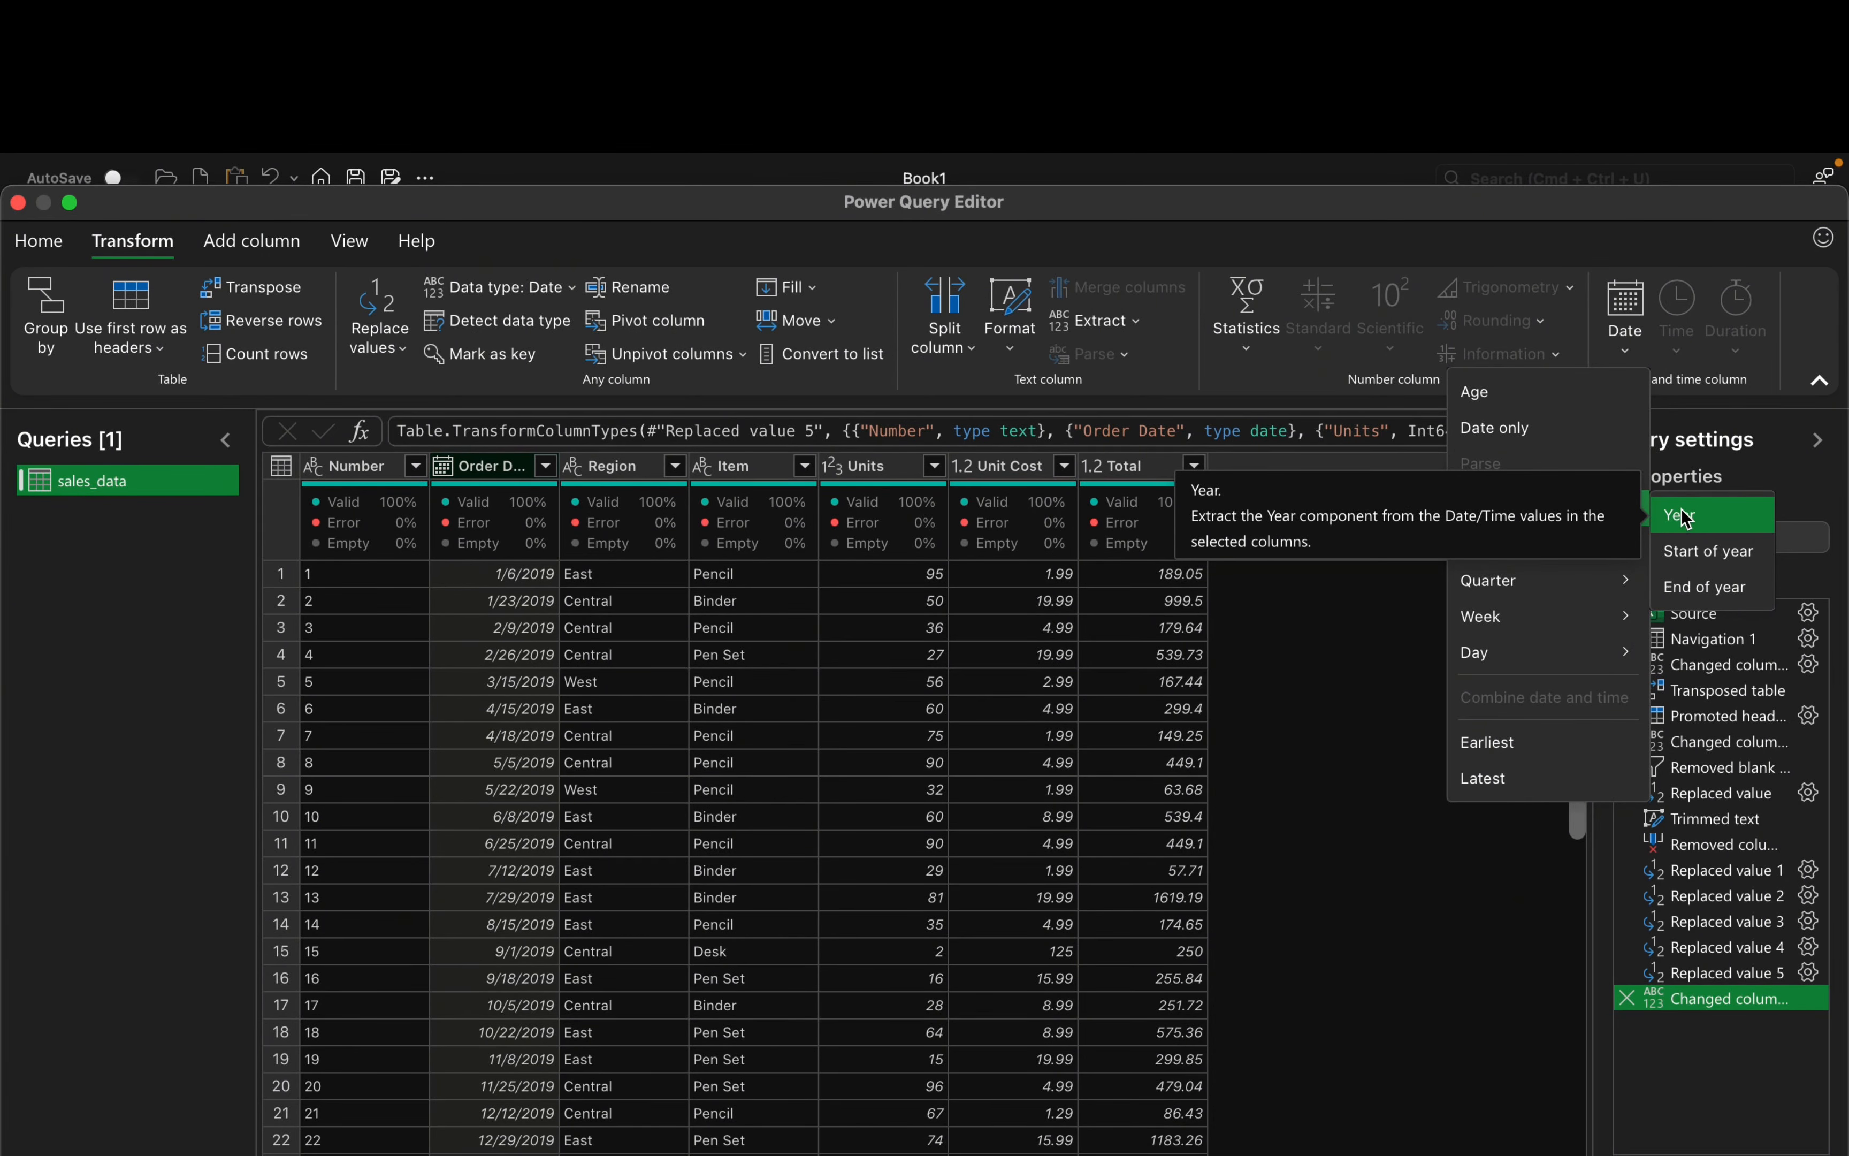
pyautogui.click(1682, 528)
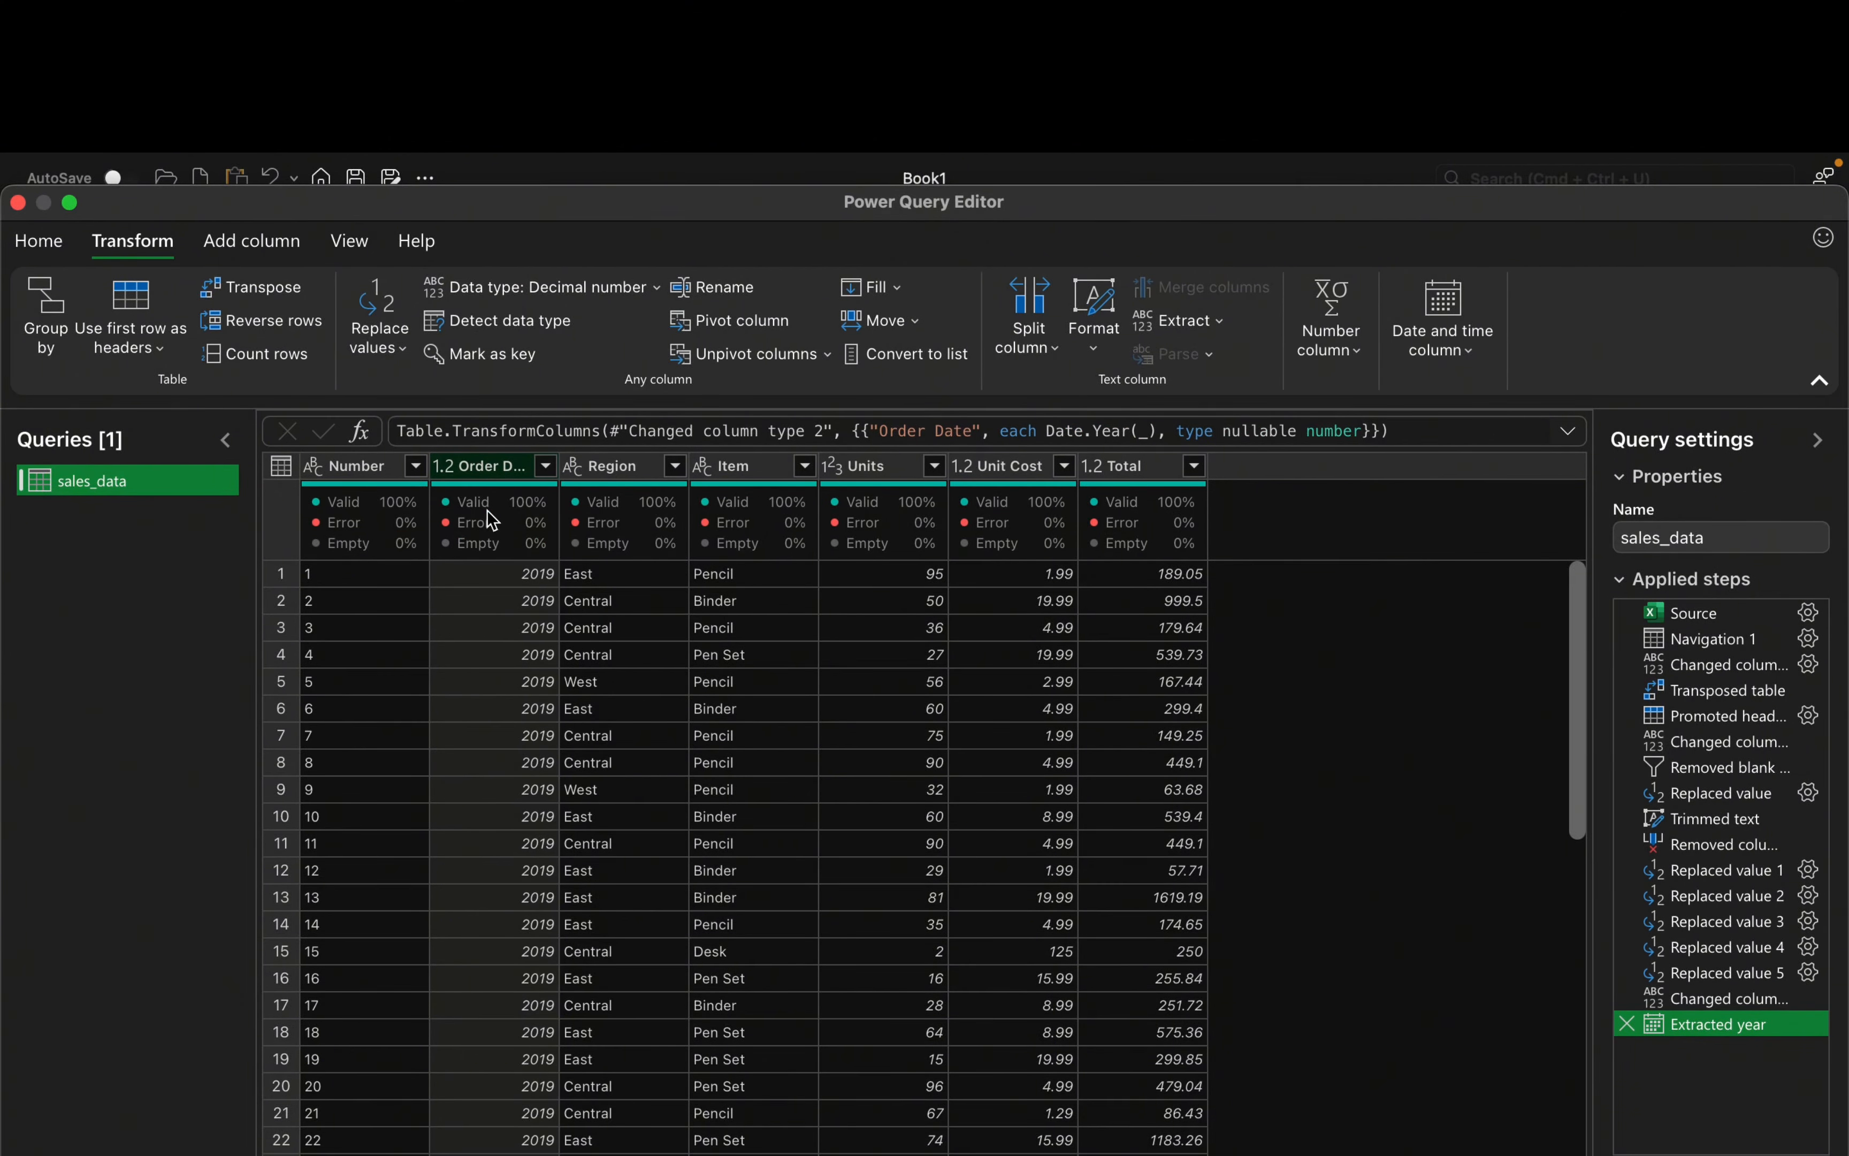
pyautogui.moveTo(503, 521)
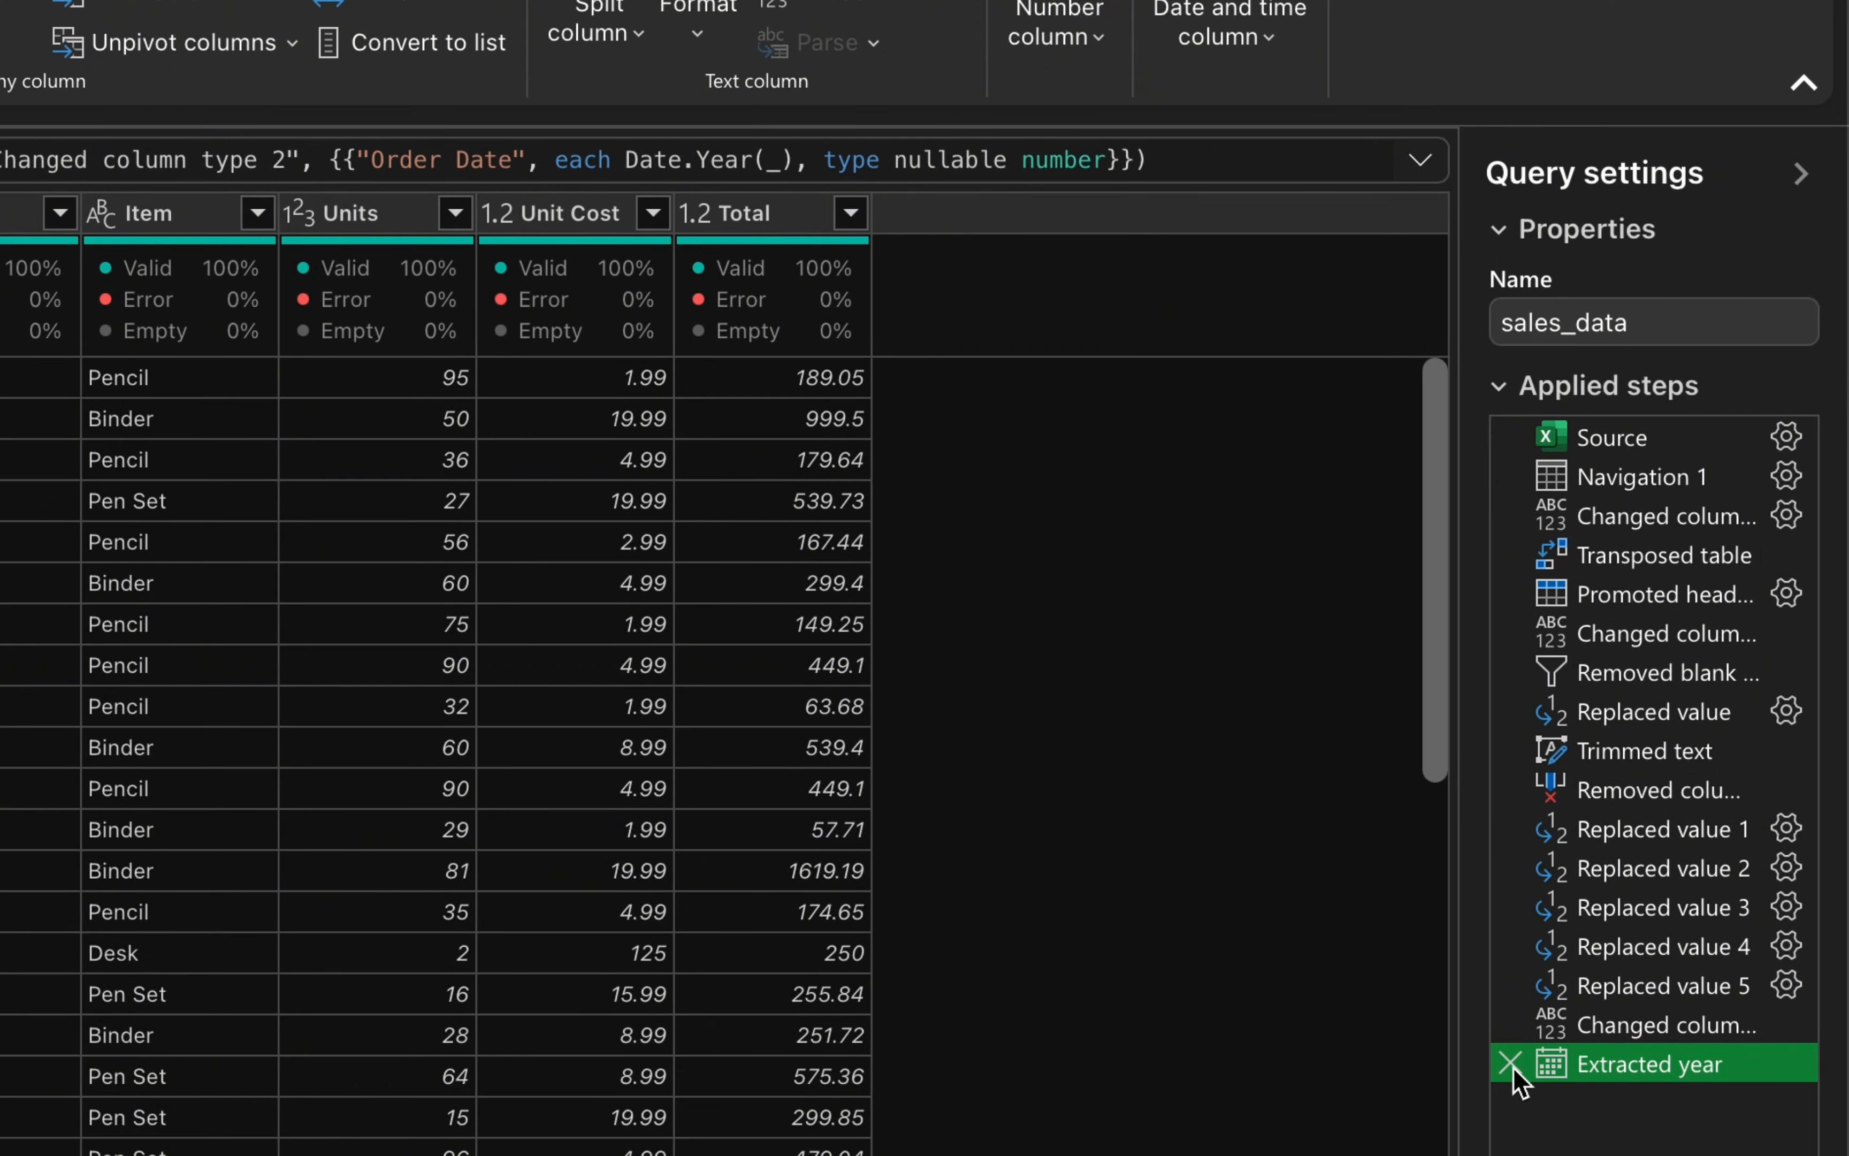
pyautogui.click(1512, 1066)
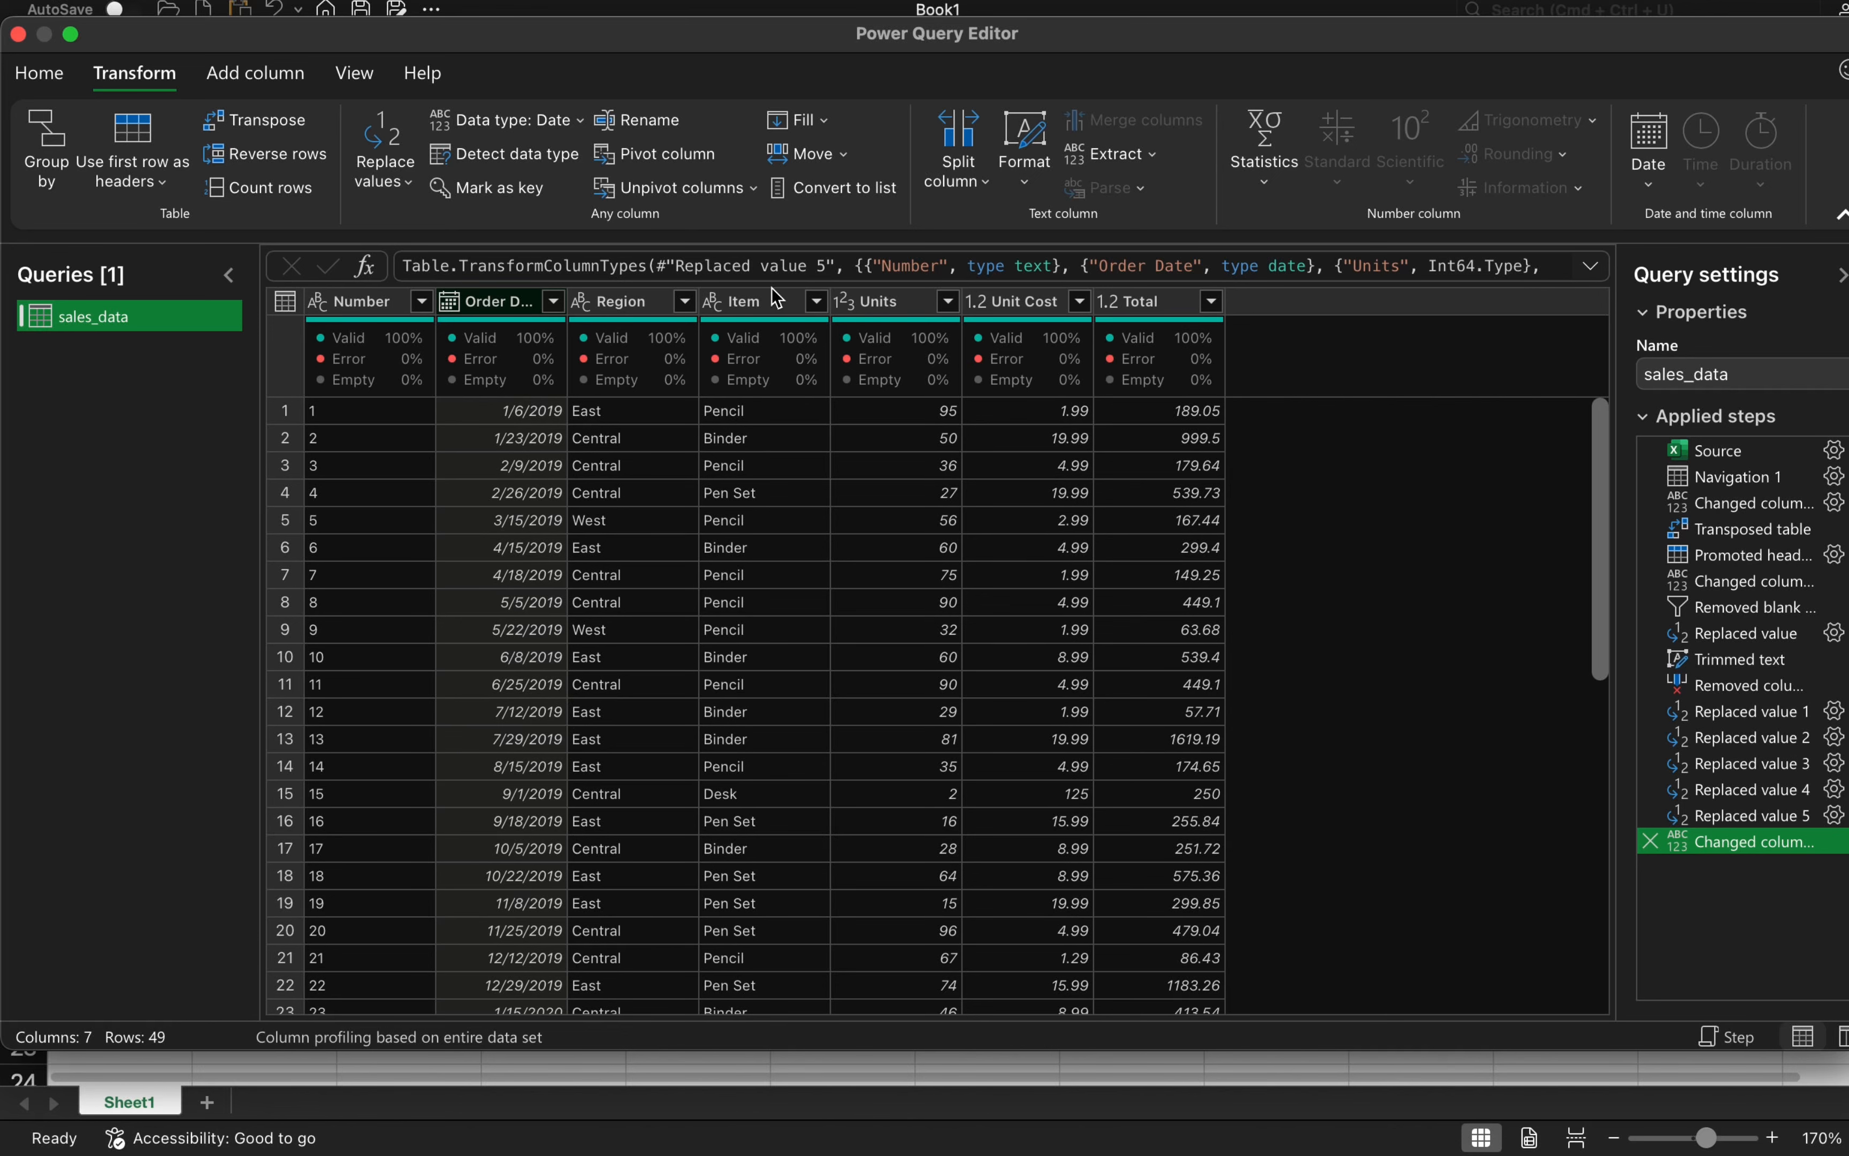
# - Look through the statistics options for the Order Date column and the scientific operations for the Total column
pyautogui.click(1265, 187)
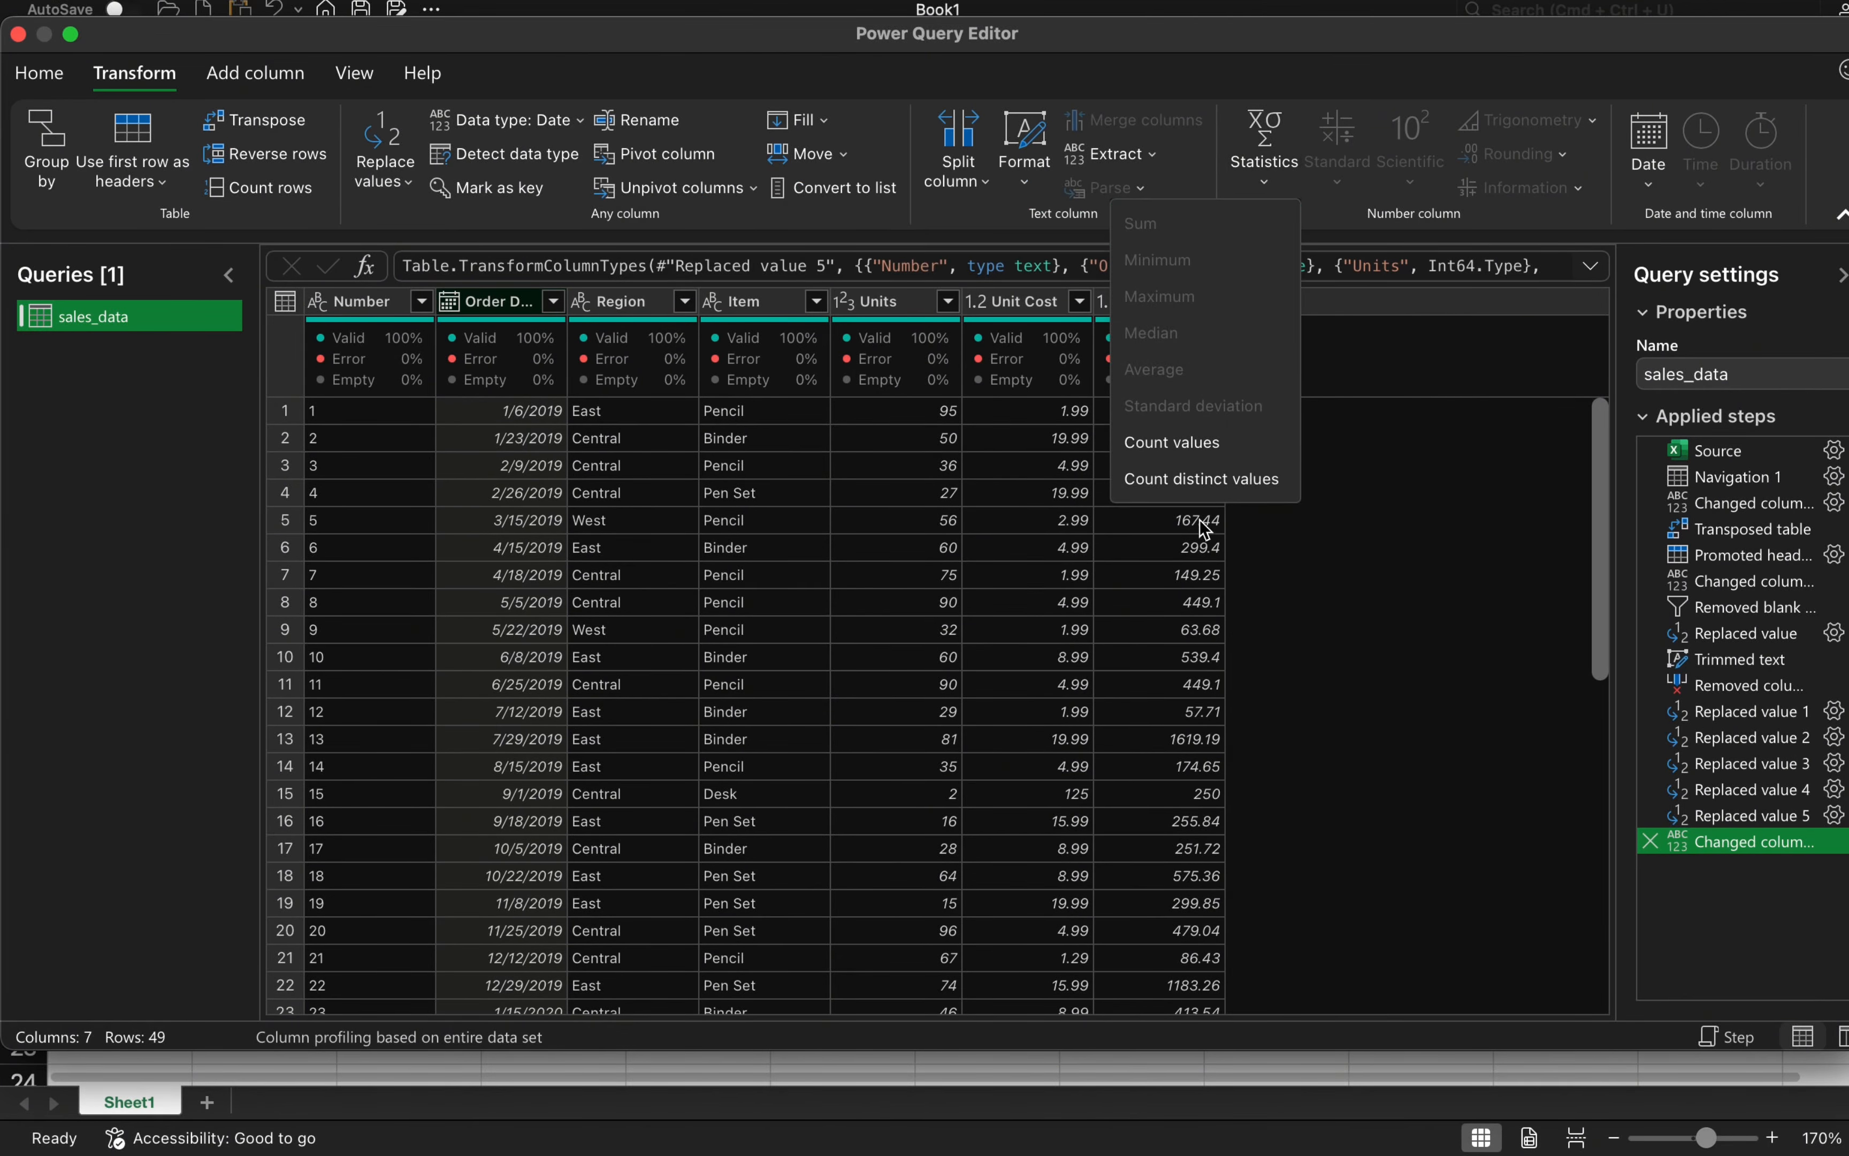
pyautogui.click(1224, 389)
pyautogui.click(1159, 299)
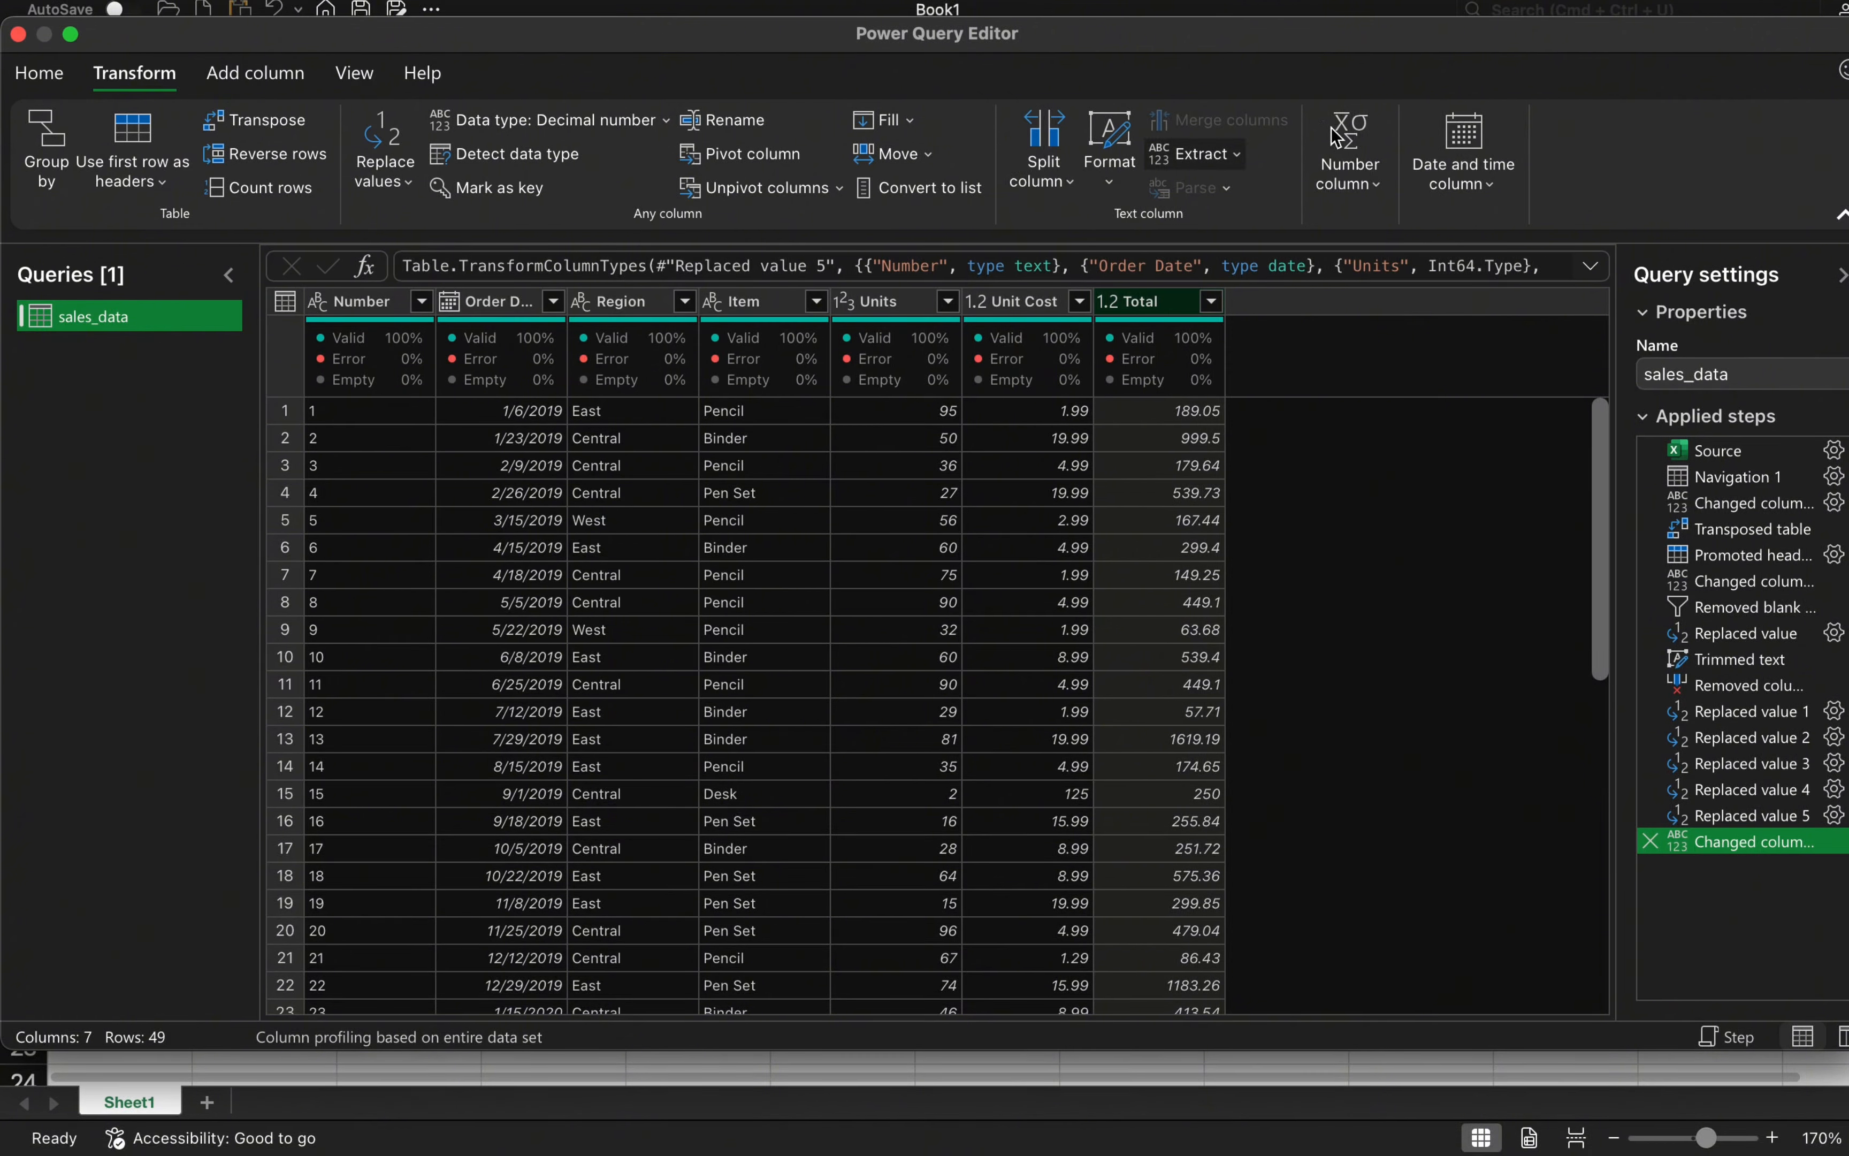
pyautogui.click(1377, 189)
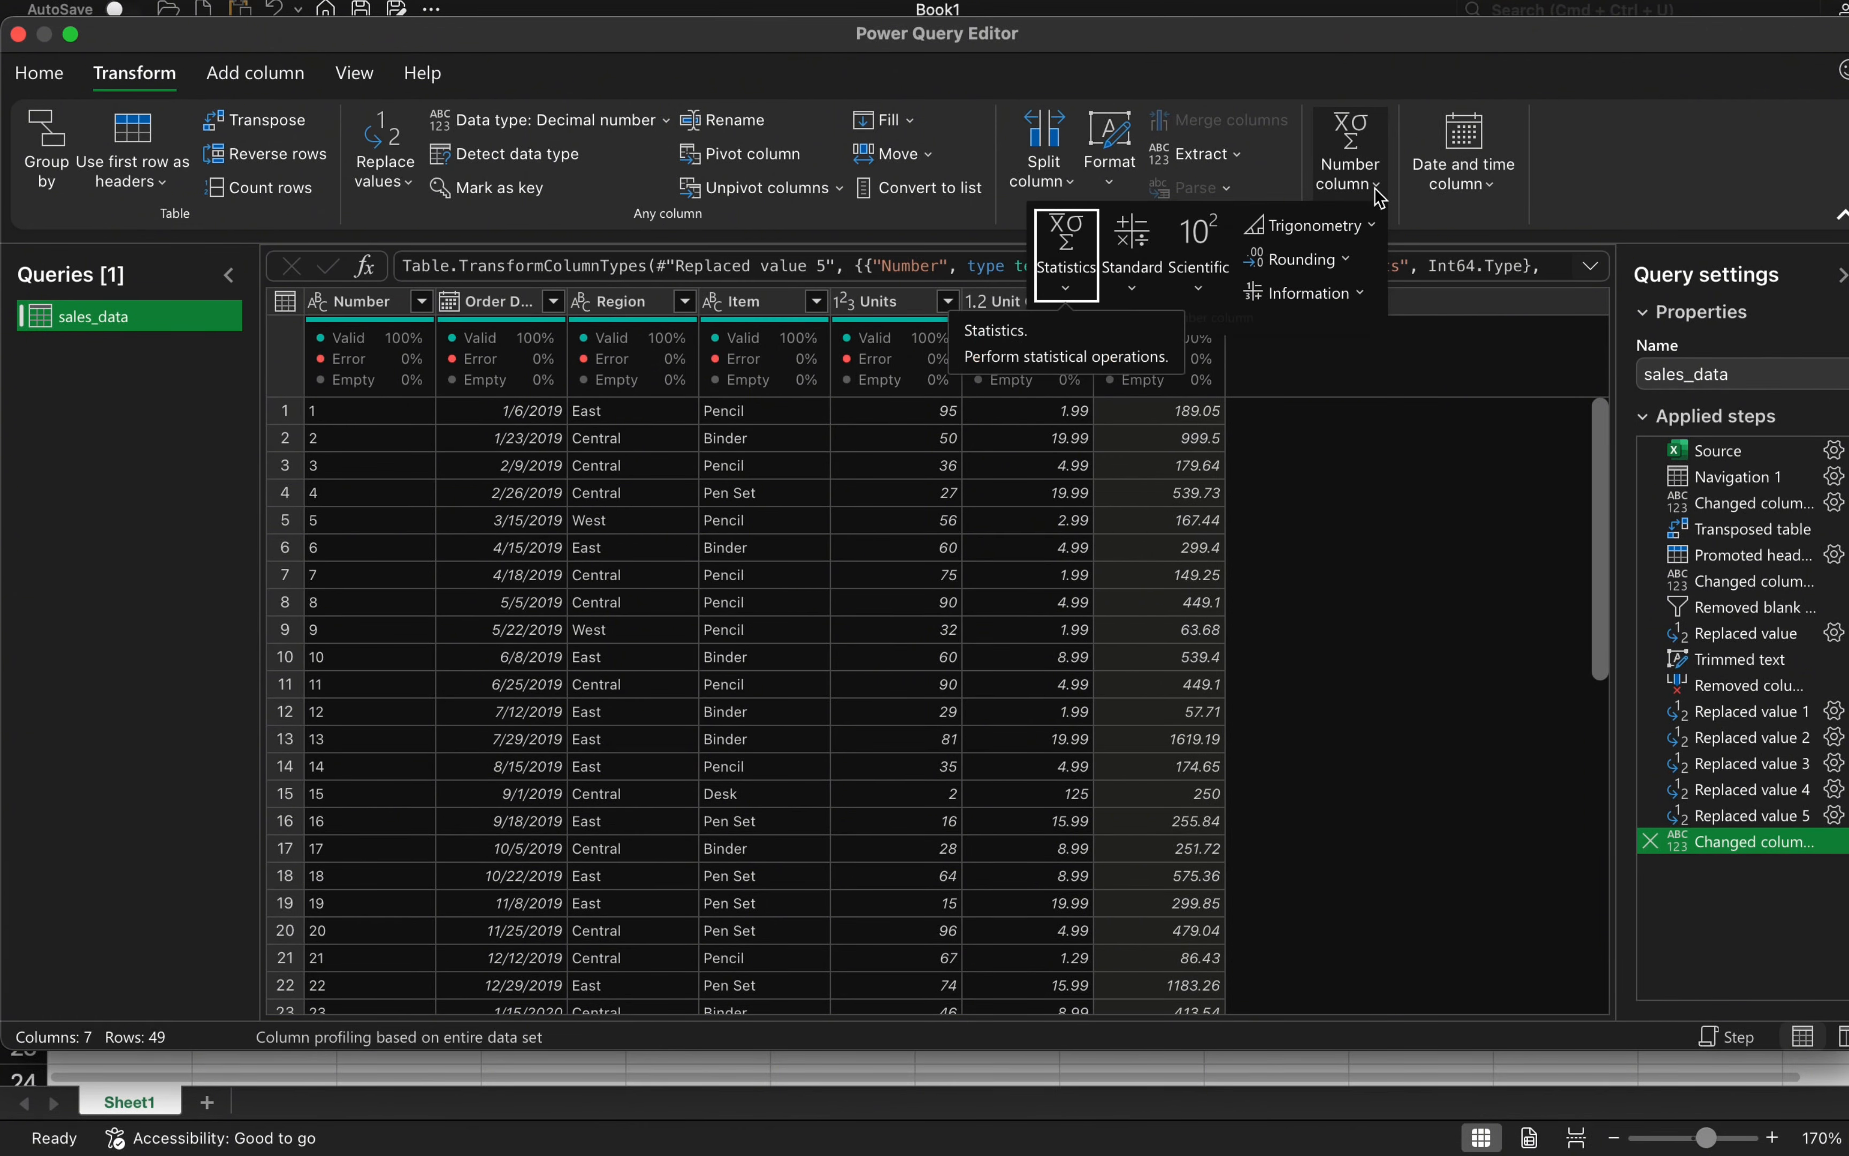
pyautogui.click(1196, 287)
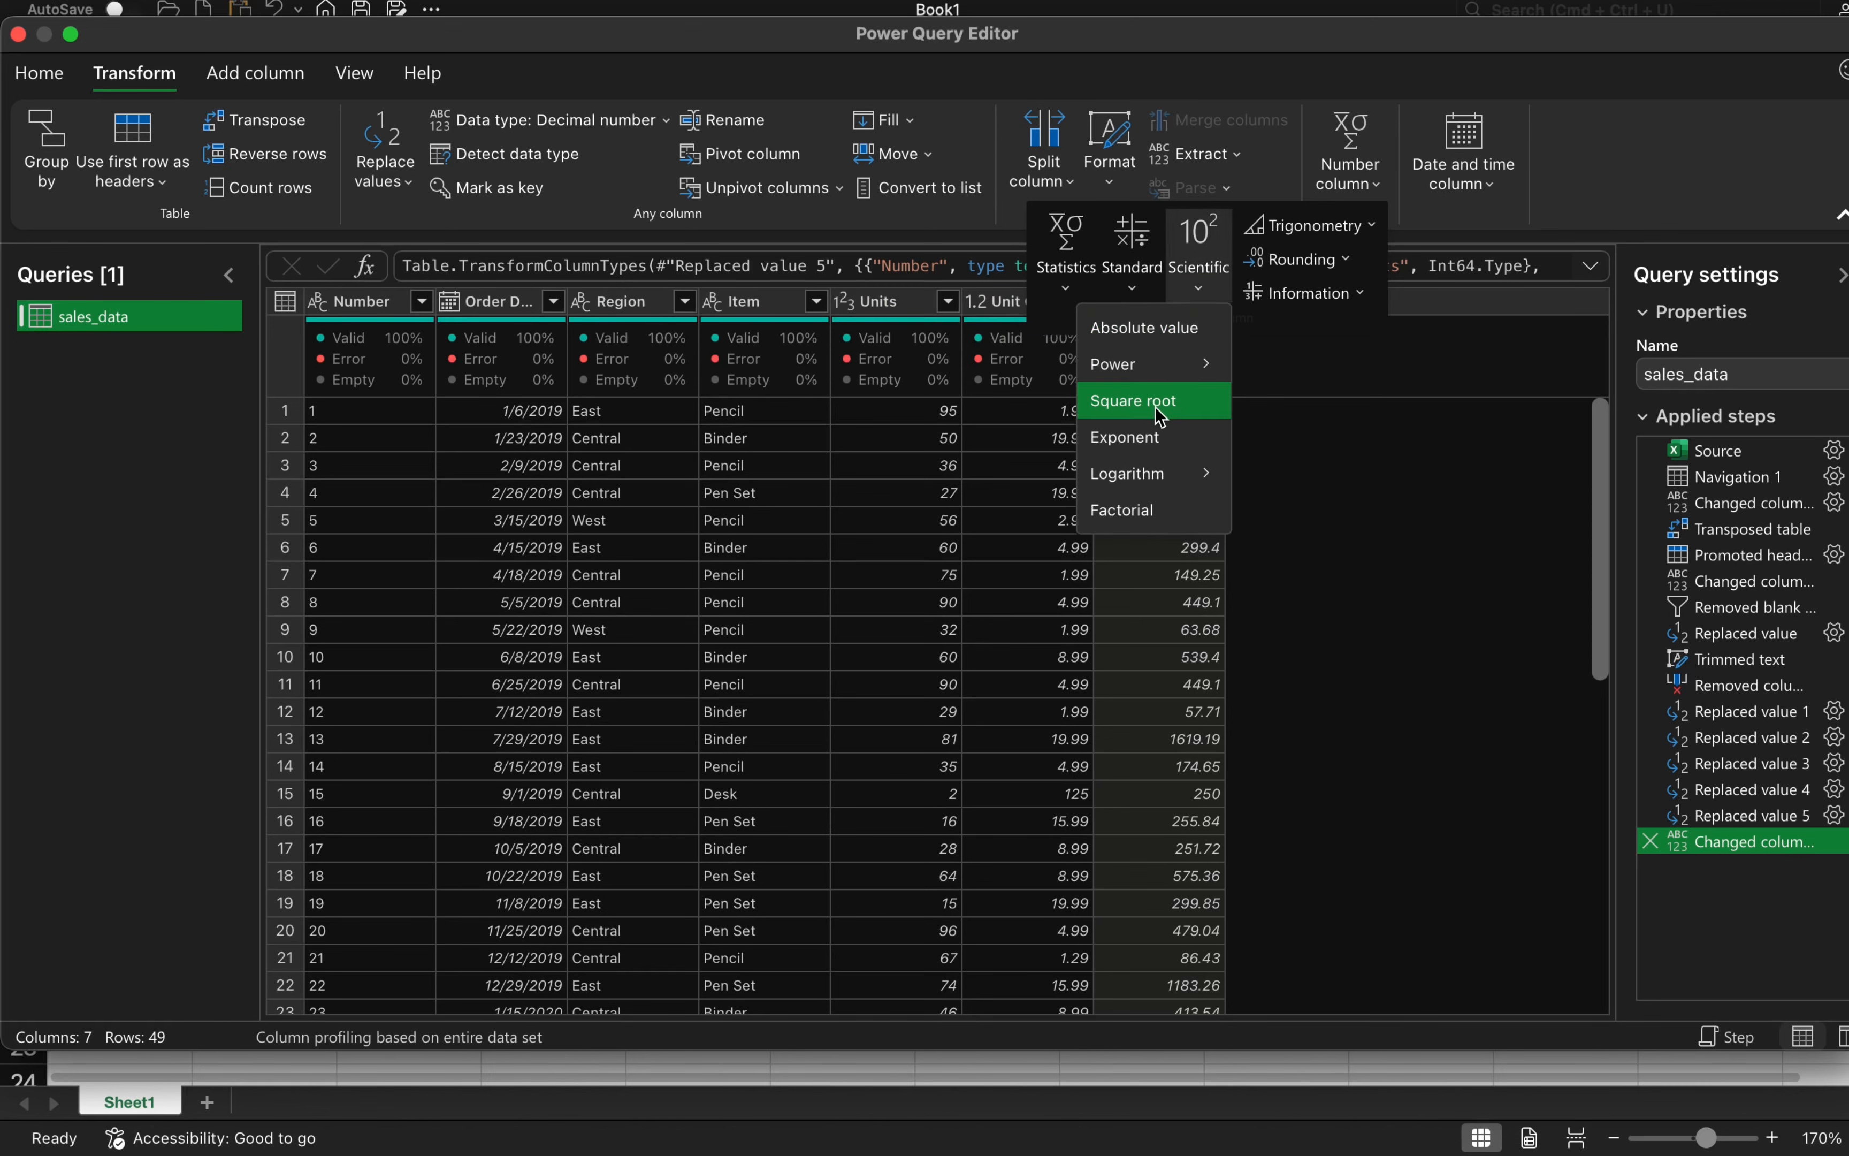
pyautogui.moveTo(1199, 370)
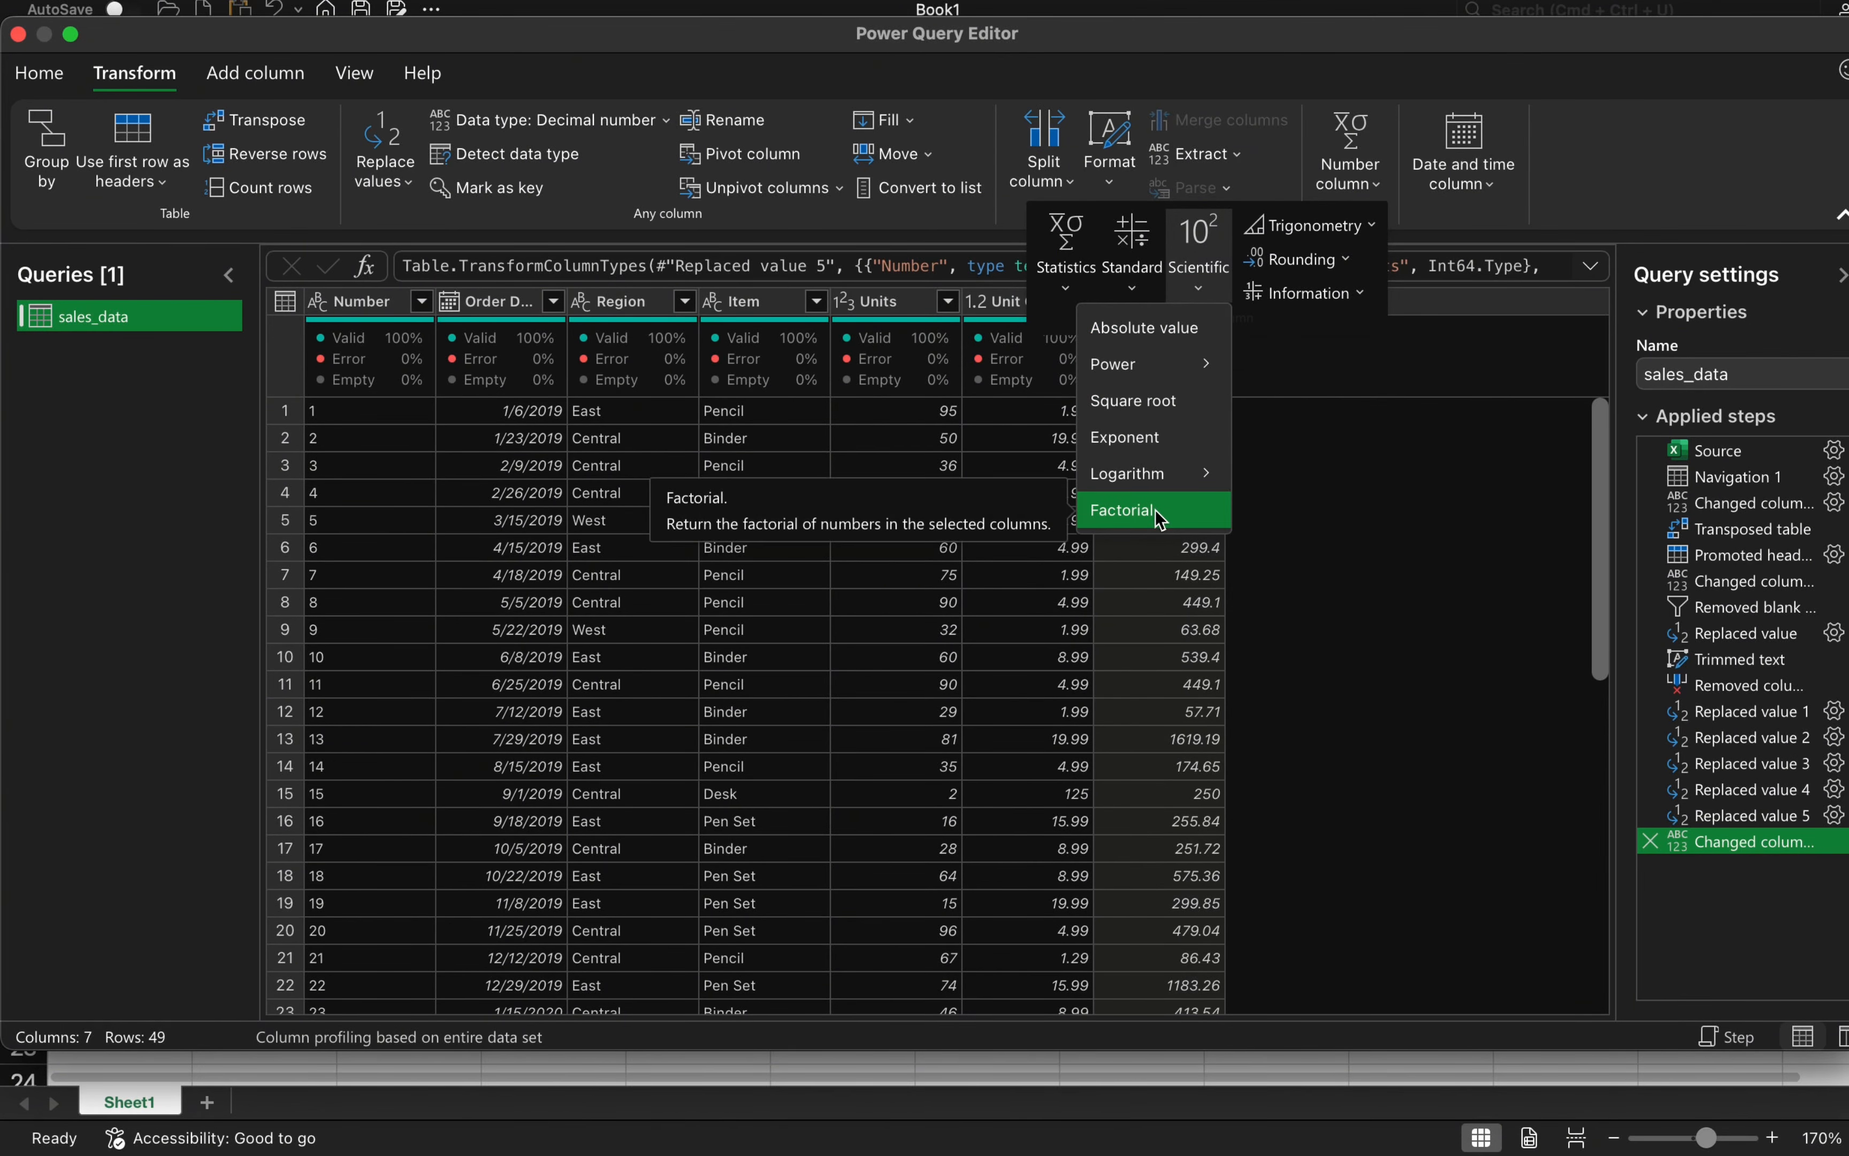
pyautogui.click(1353, 427)
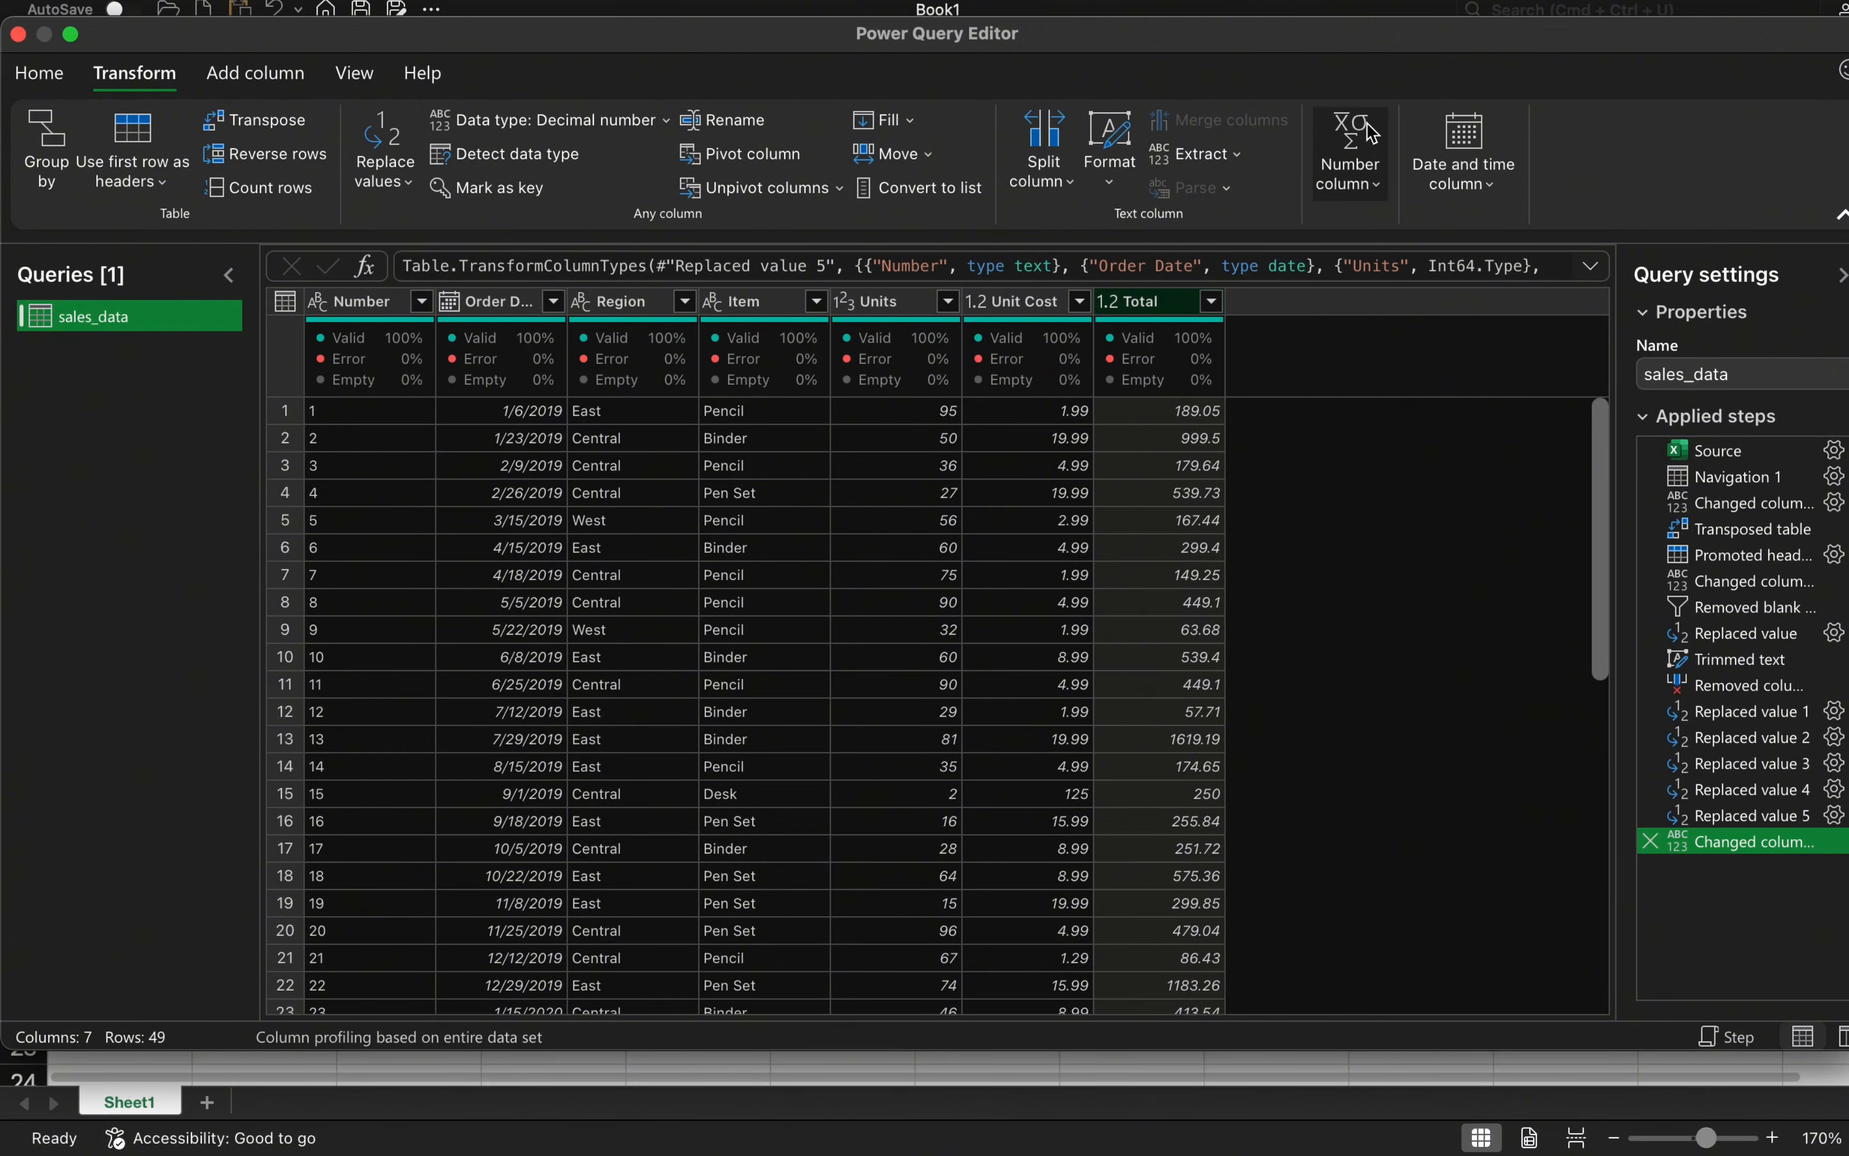
# - Calculate the minimum of the Total column and delete that applied step to restore the table
pyautogui.click(1380, 172)
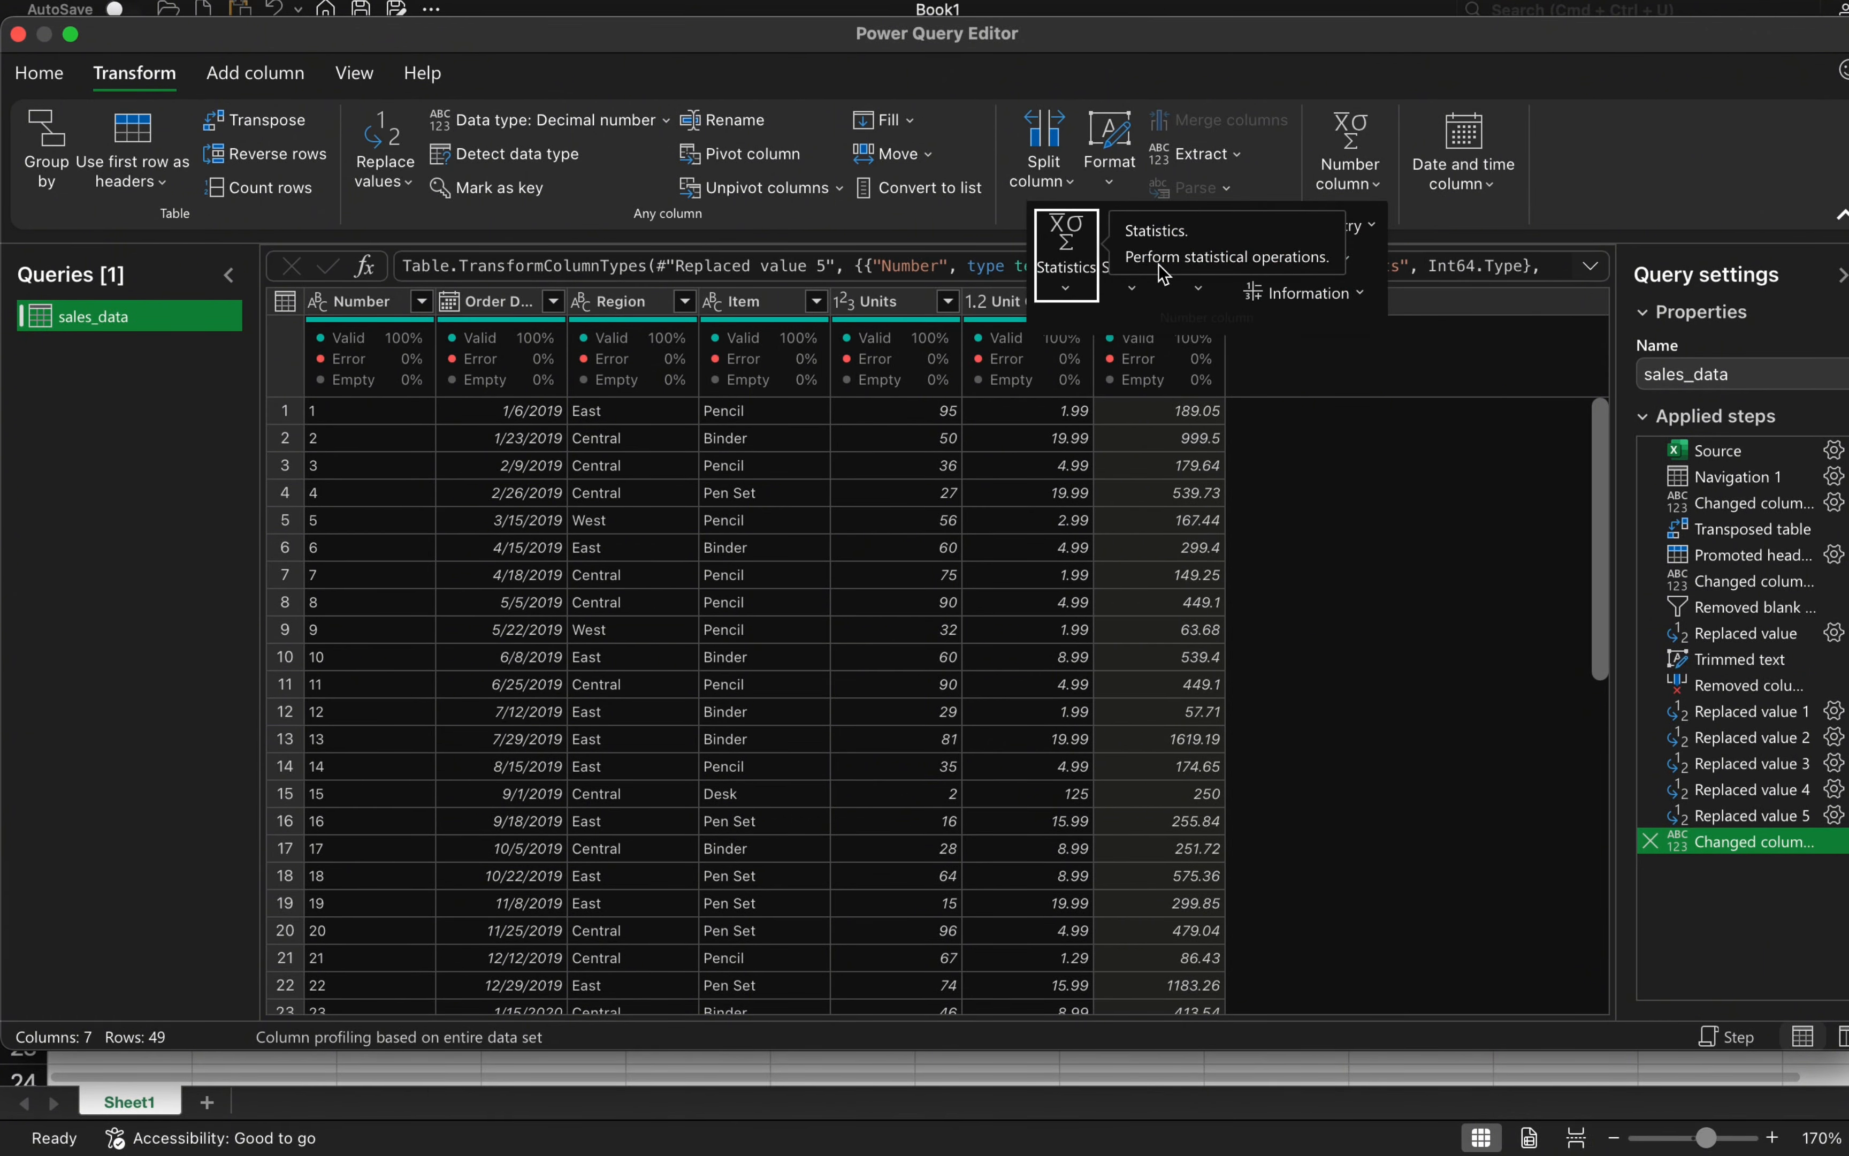
pyautogui.click(1067, 279)
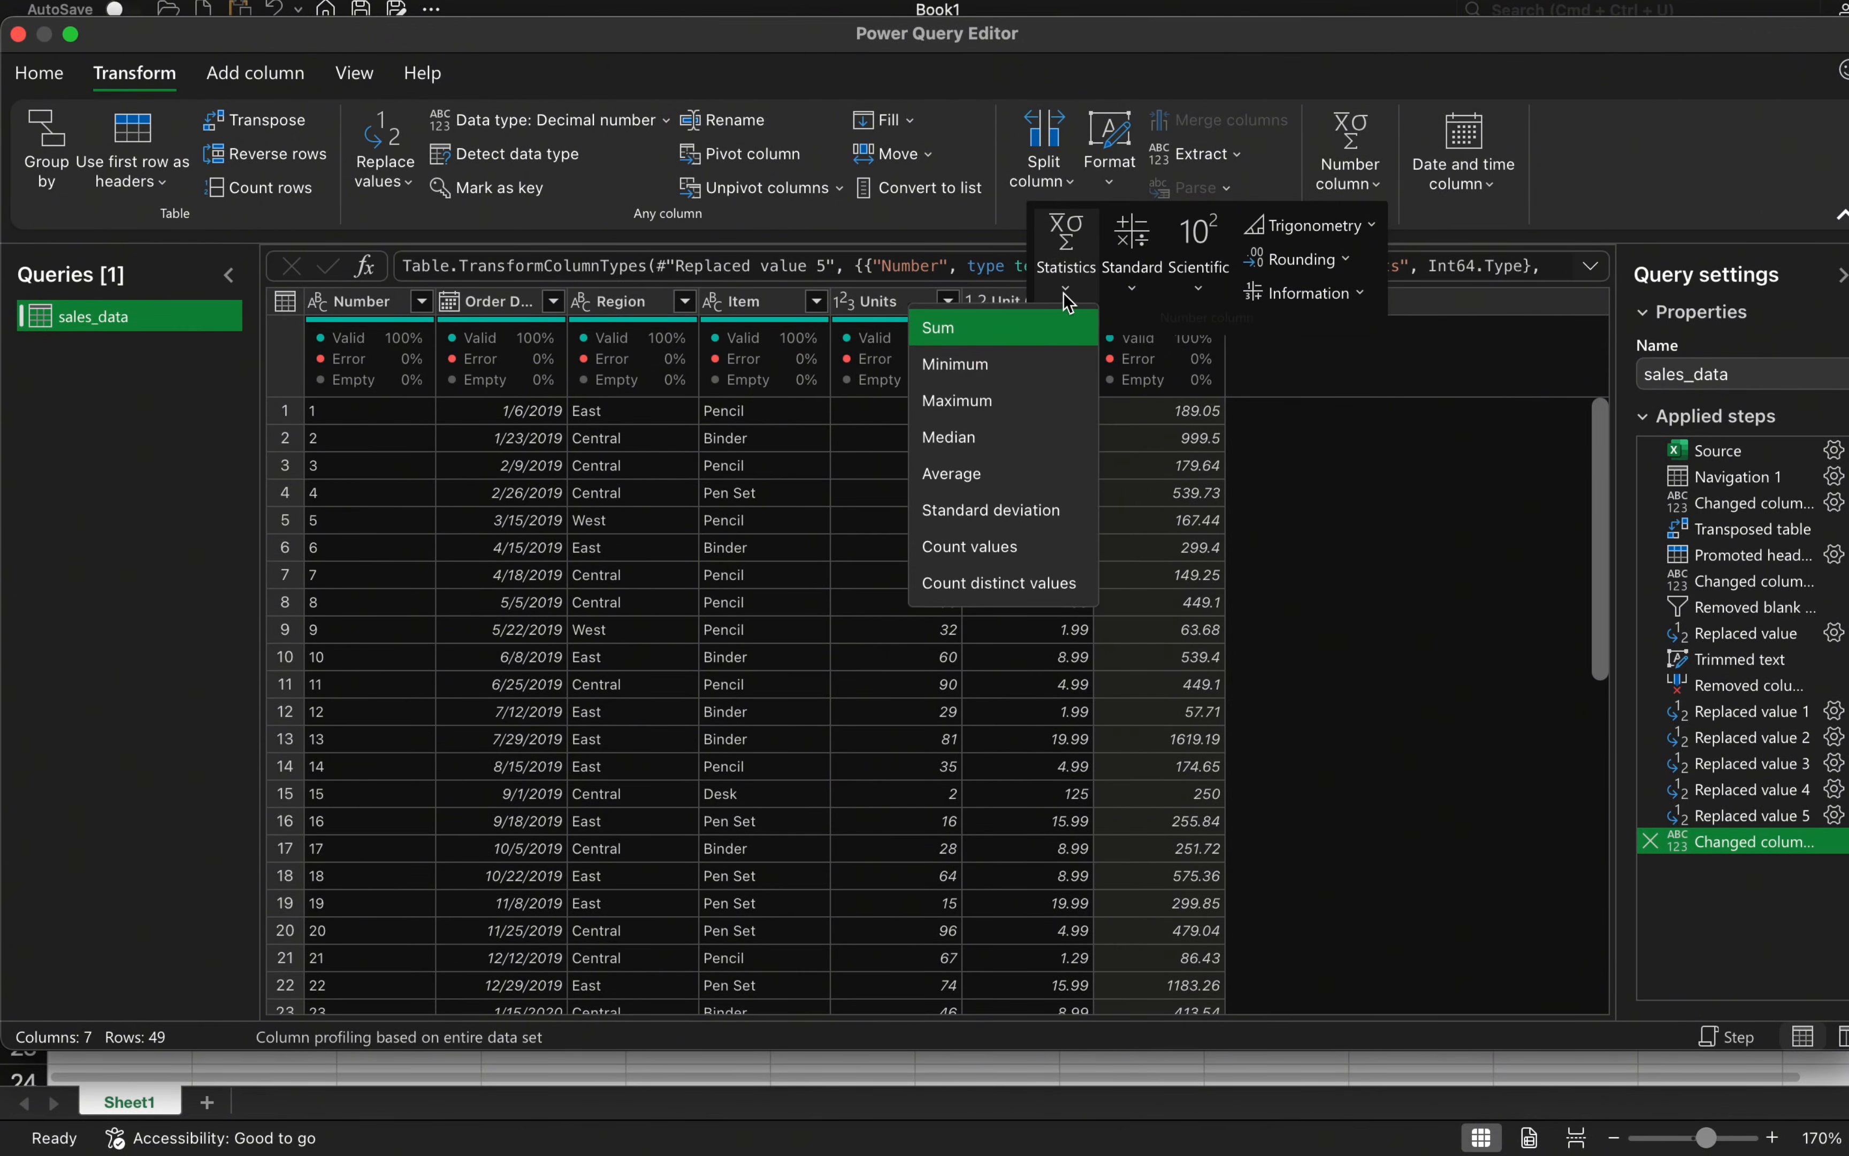
pyautogui.click(1026, 374)
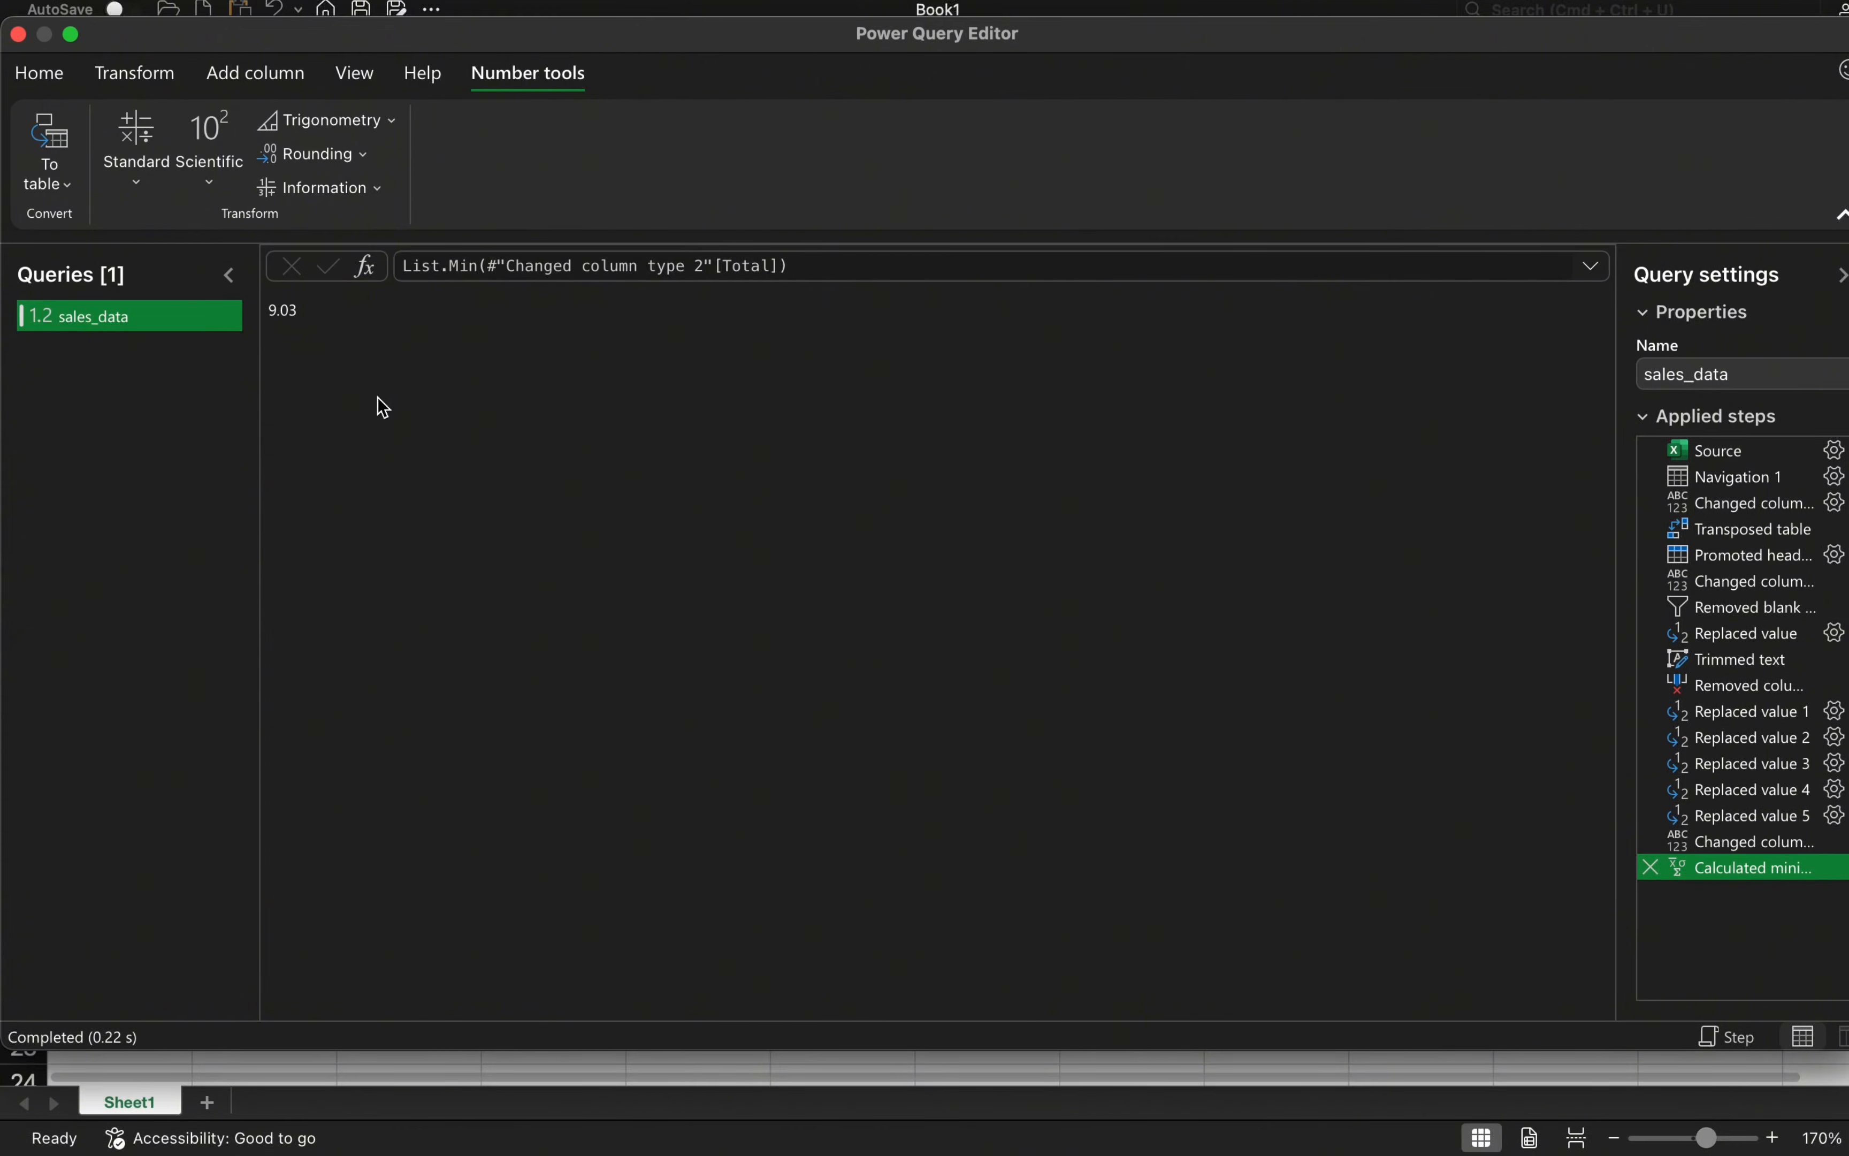
pyautogui.click(171, 83)
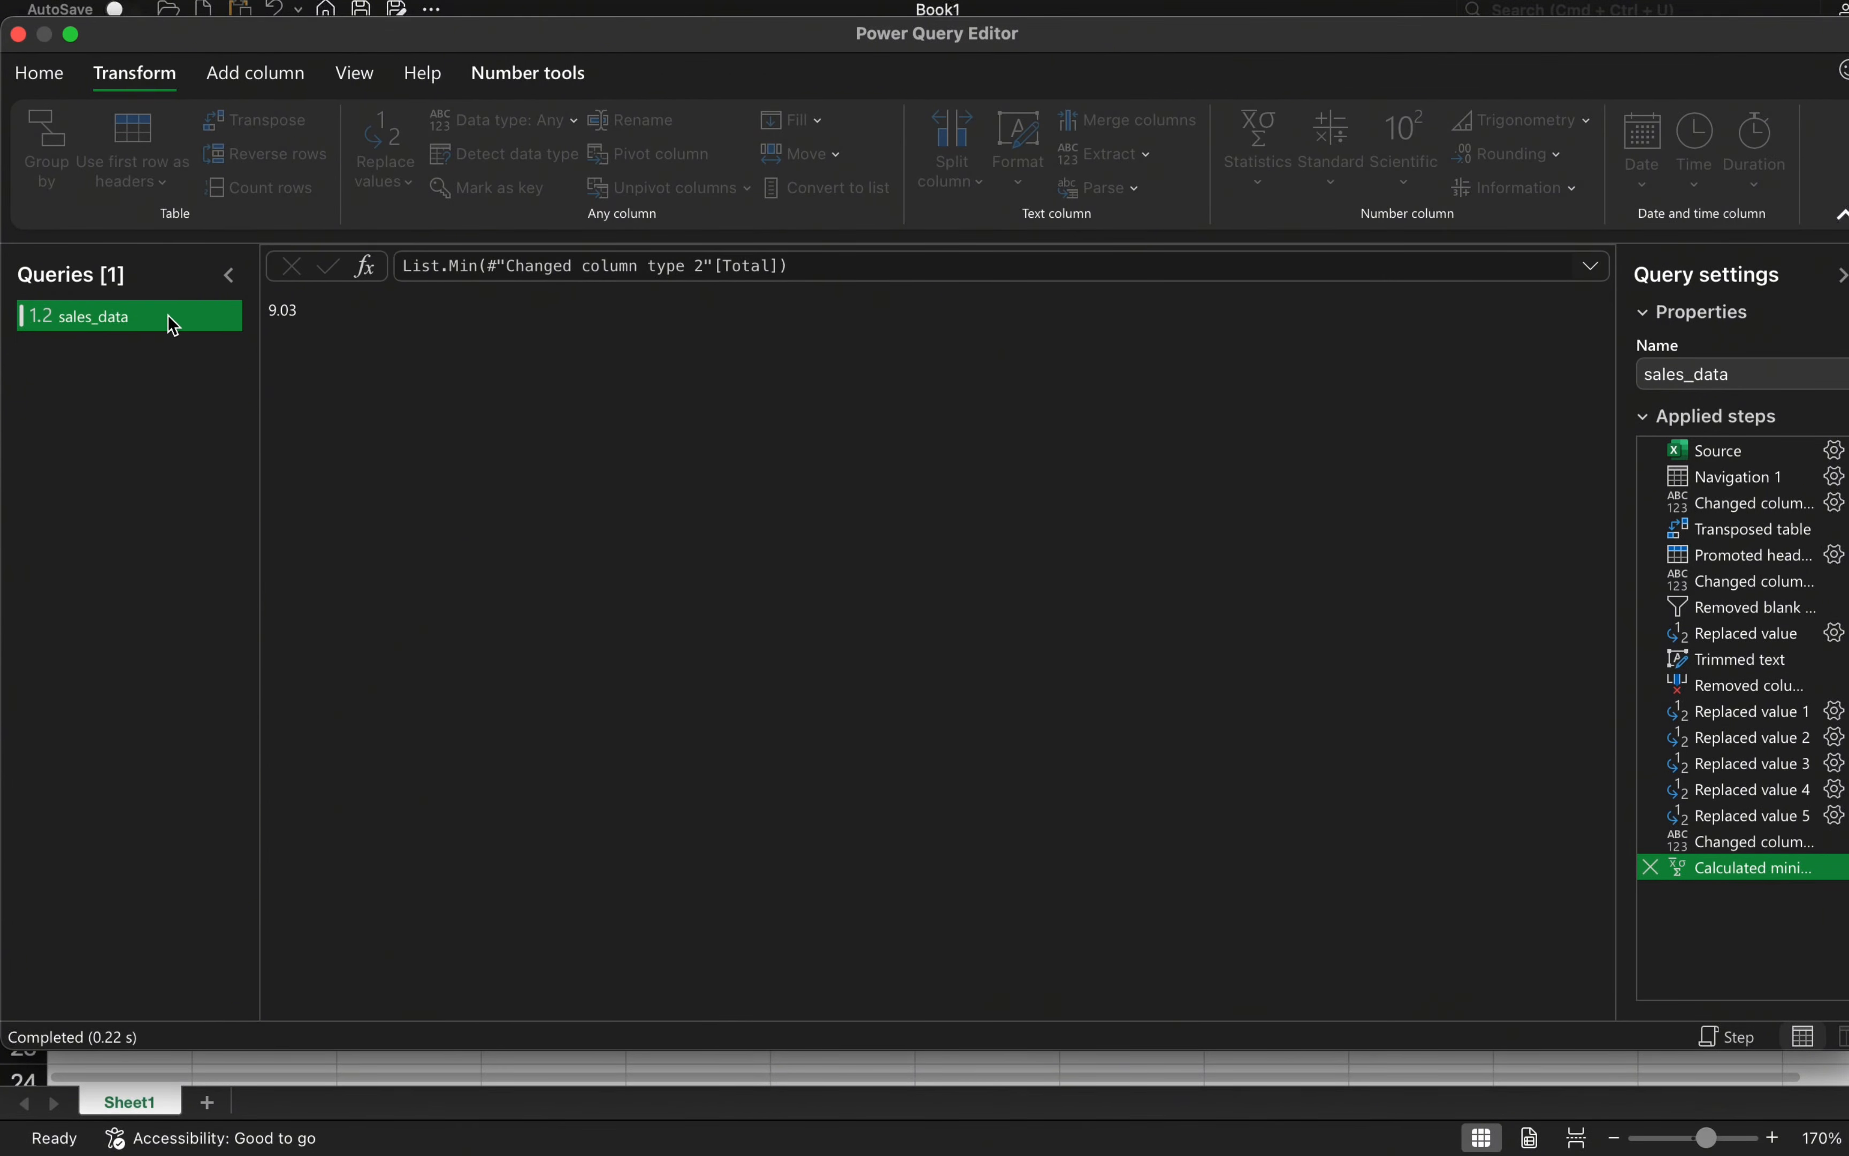
pyautogui.click(1651, 867)
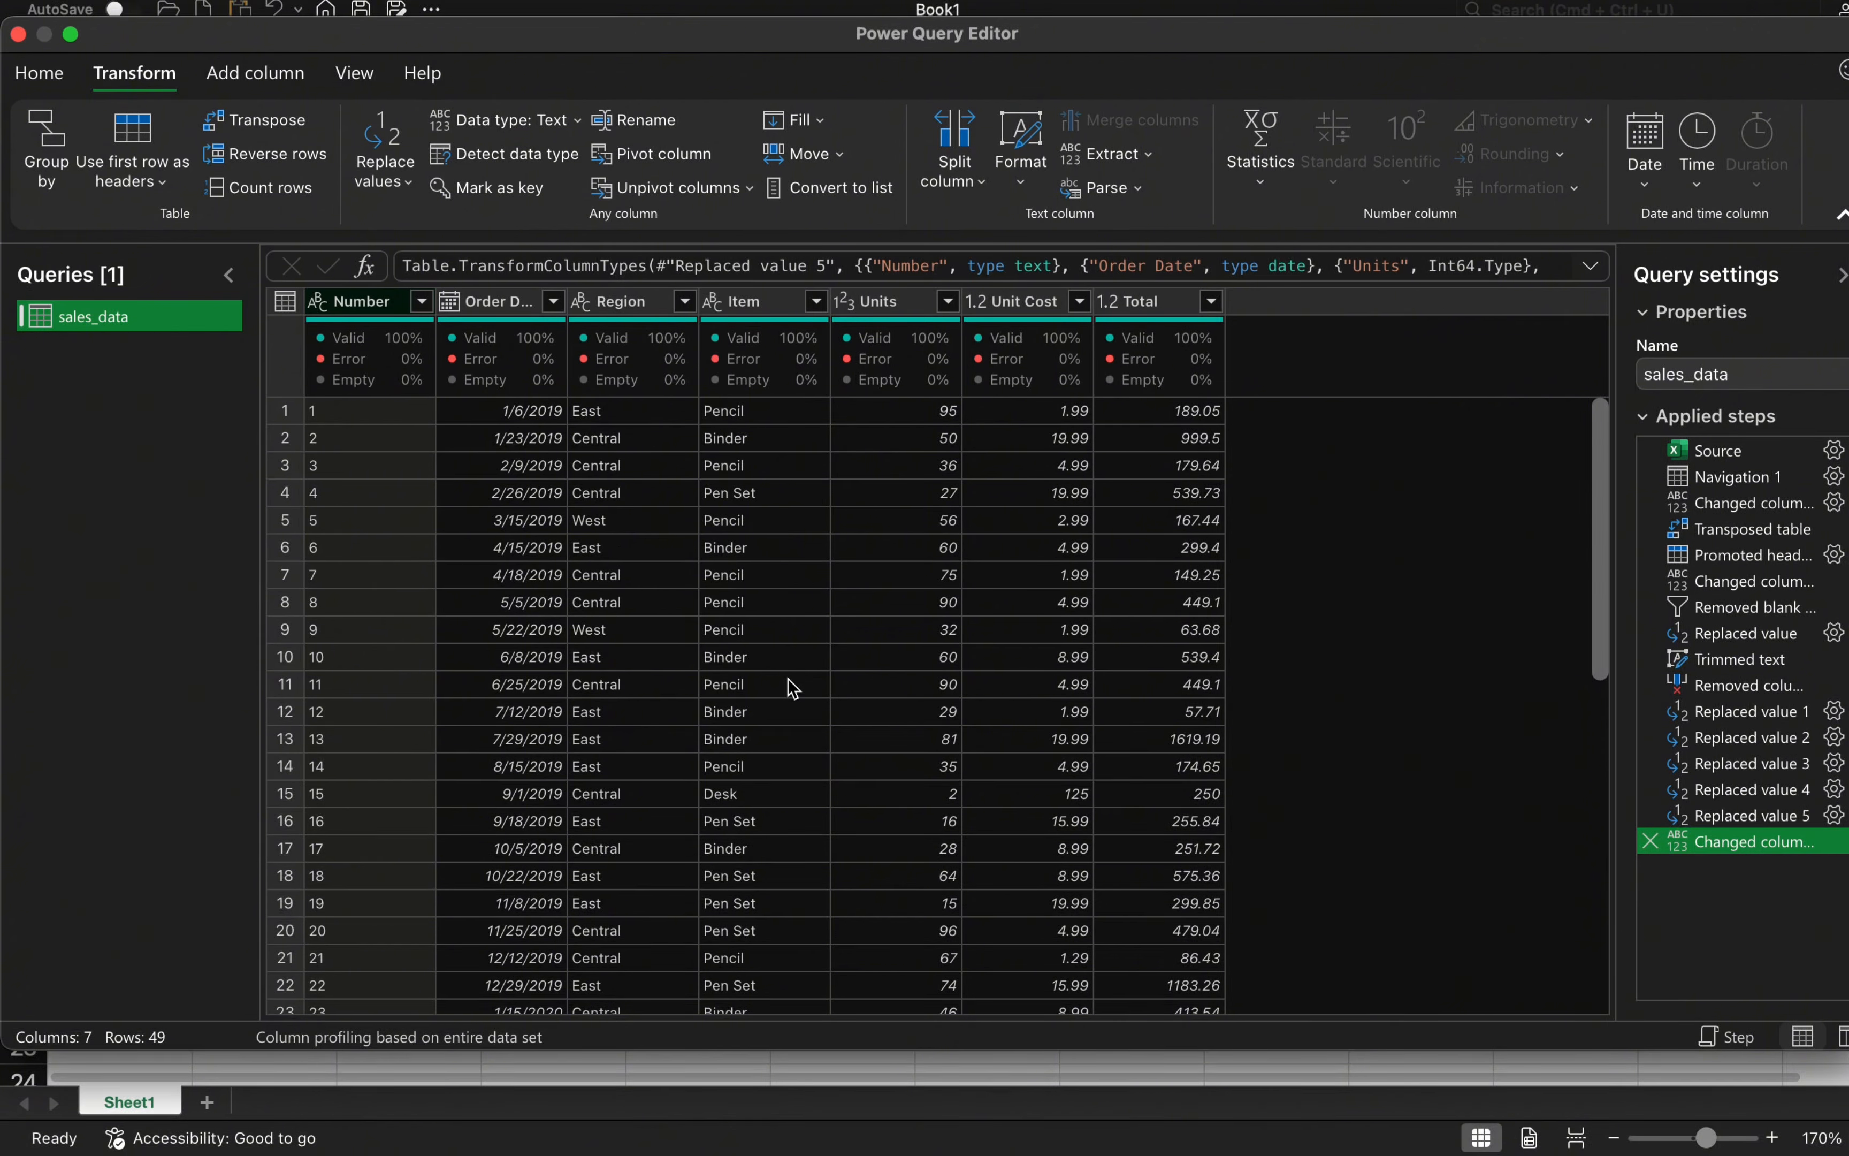
# - View the options for appending queries and cancel without choosing a table to append
pyautogui.click(57, 79)
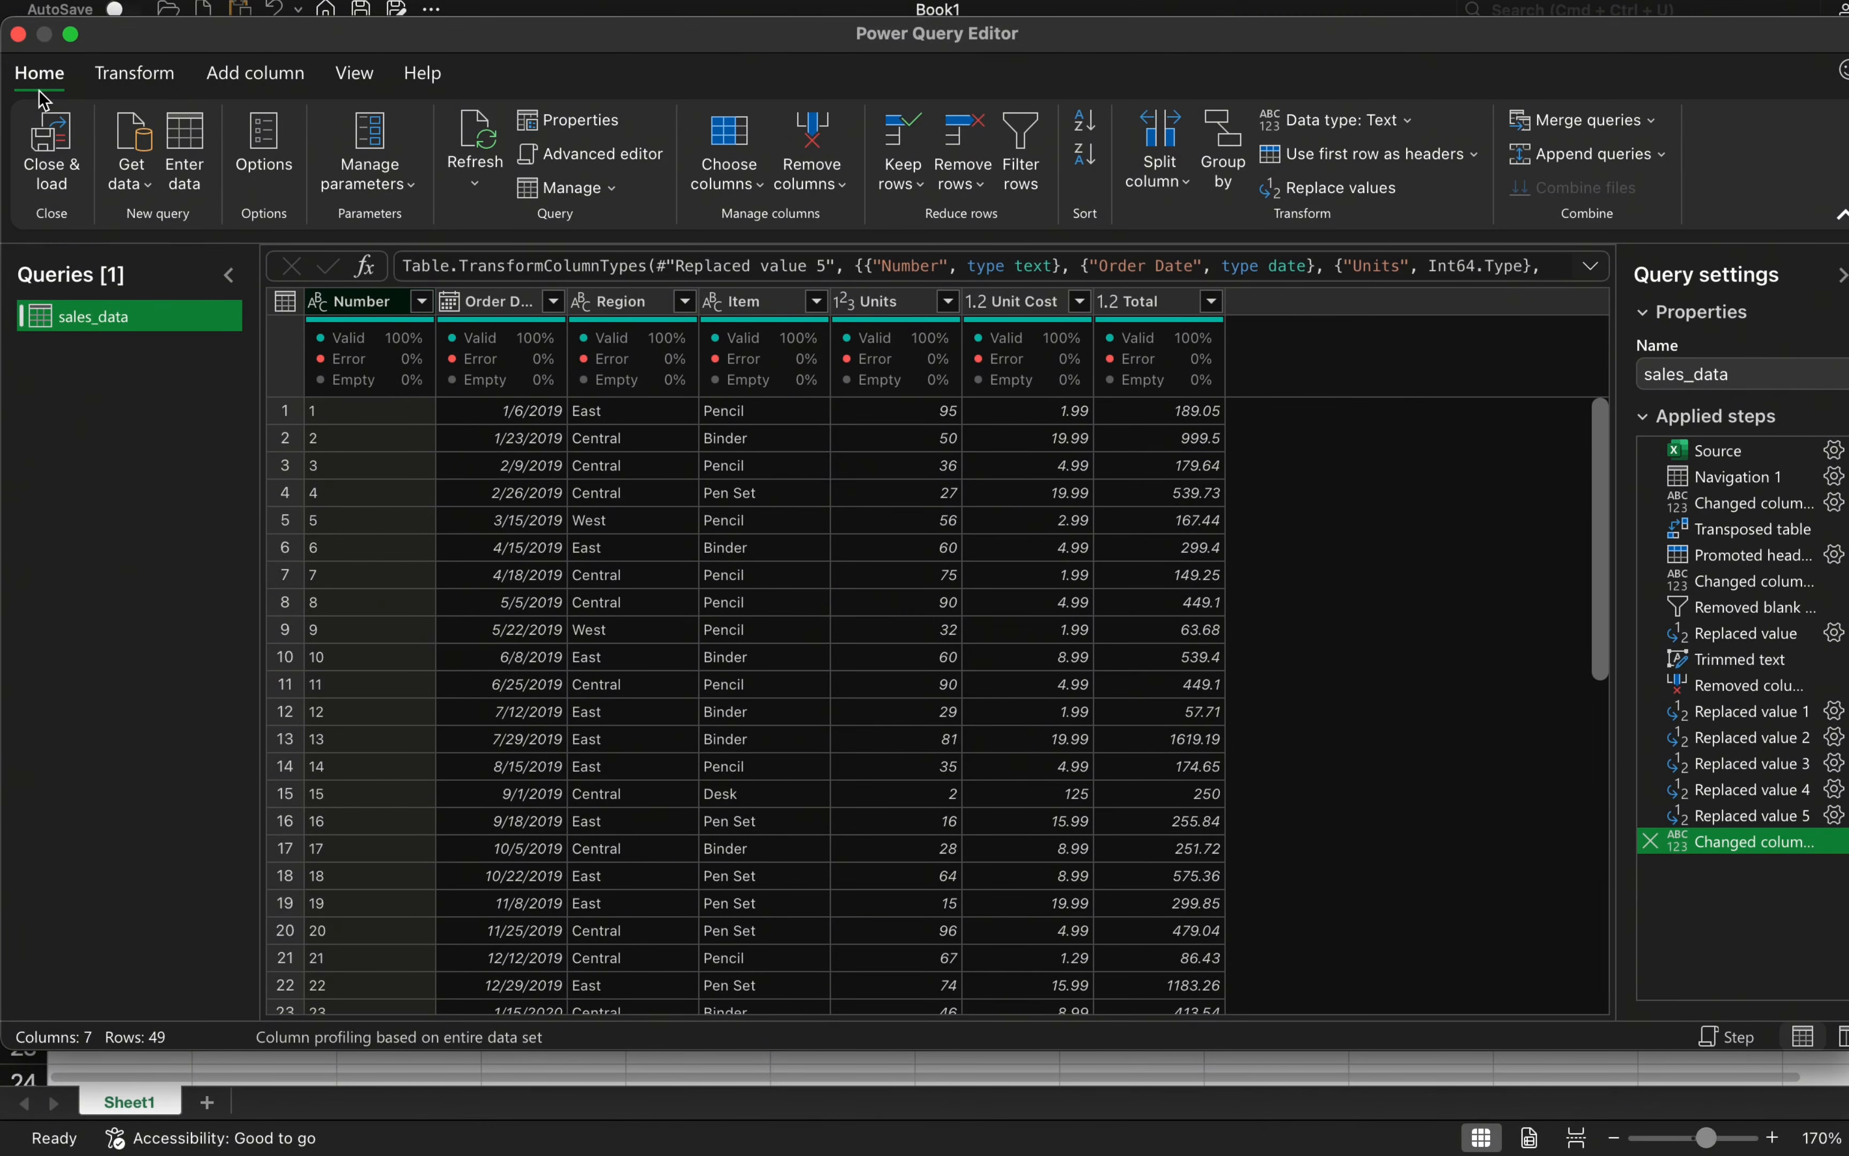
pyautogui.click(72, 35)
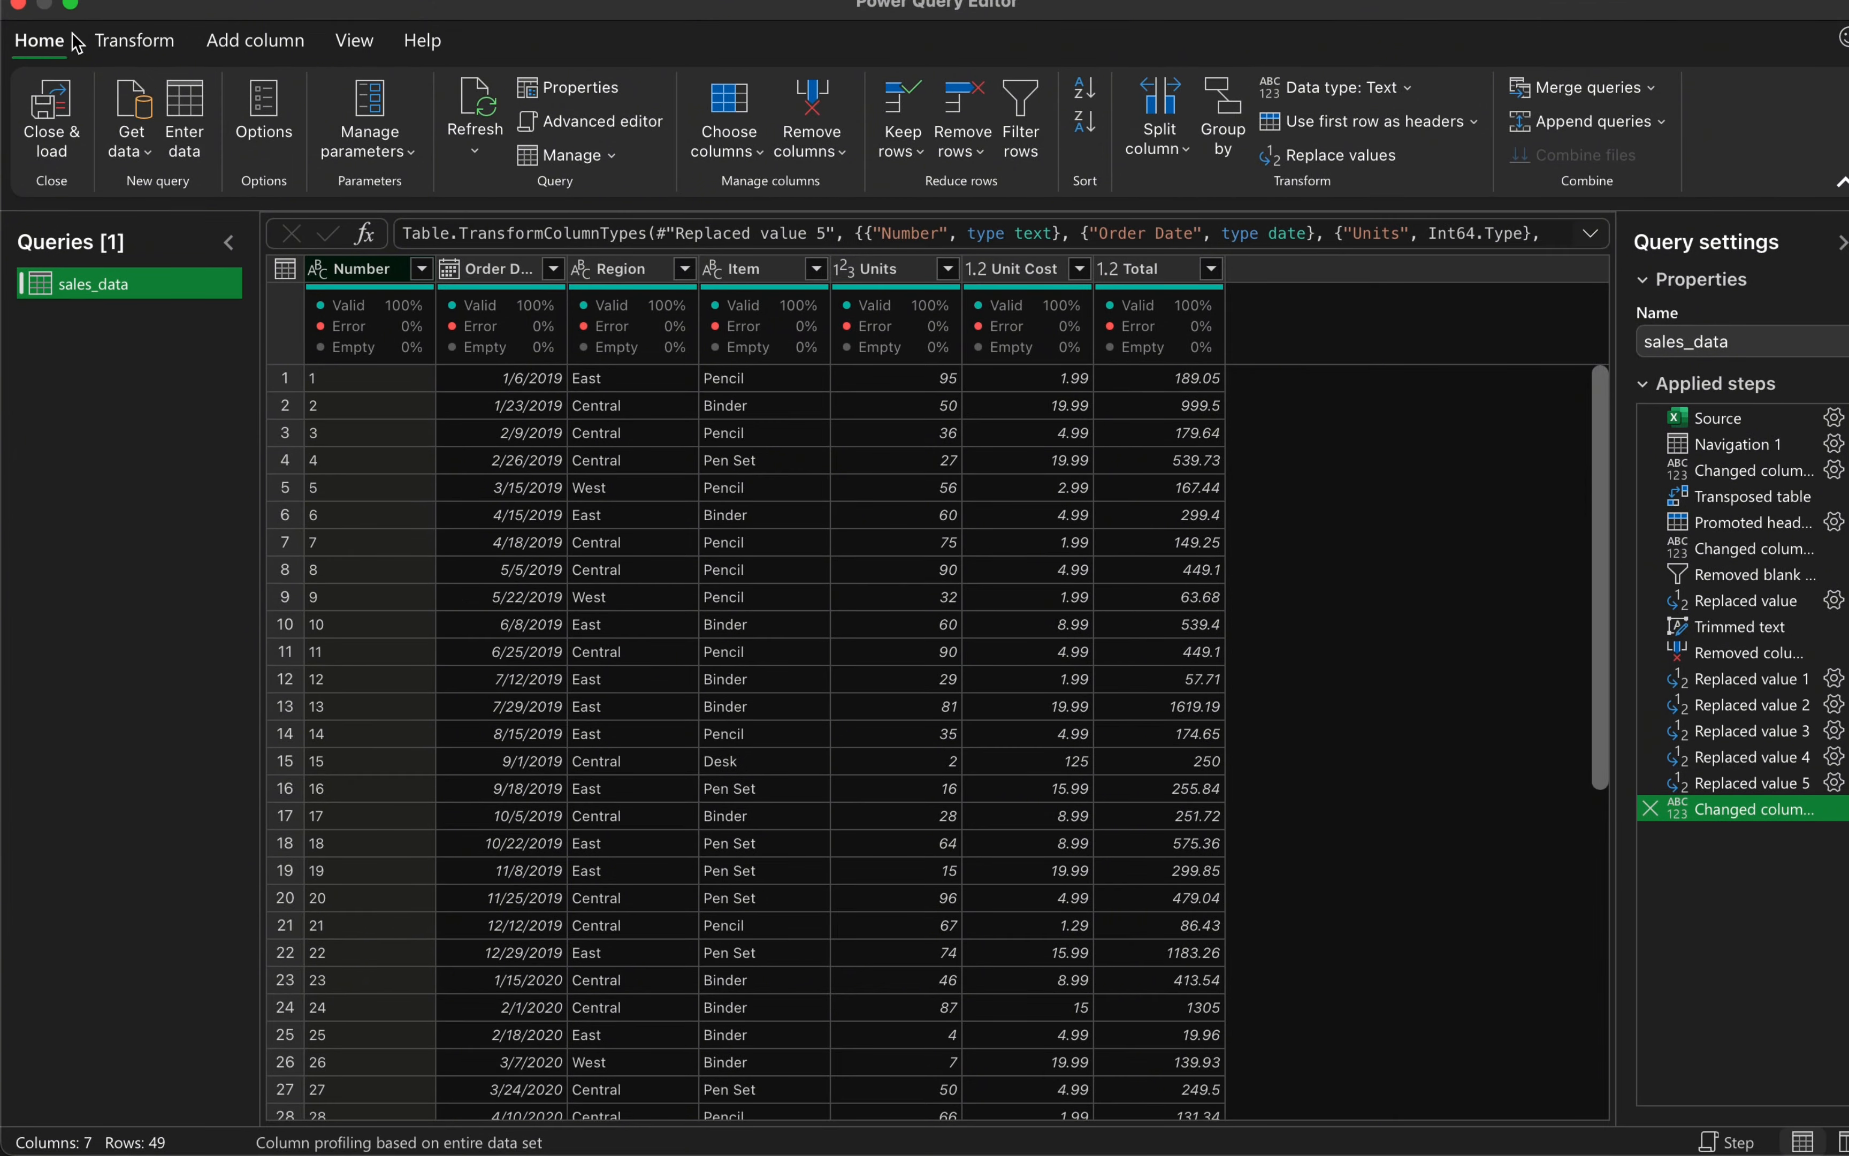
pyautogui.click(144, 159)
pyautogui.click(146, 161)
pyautogui.click(1656, 128)
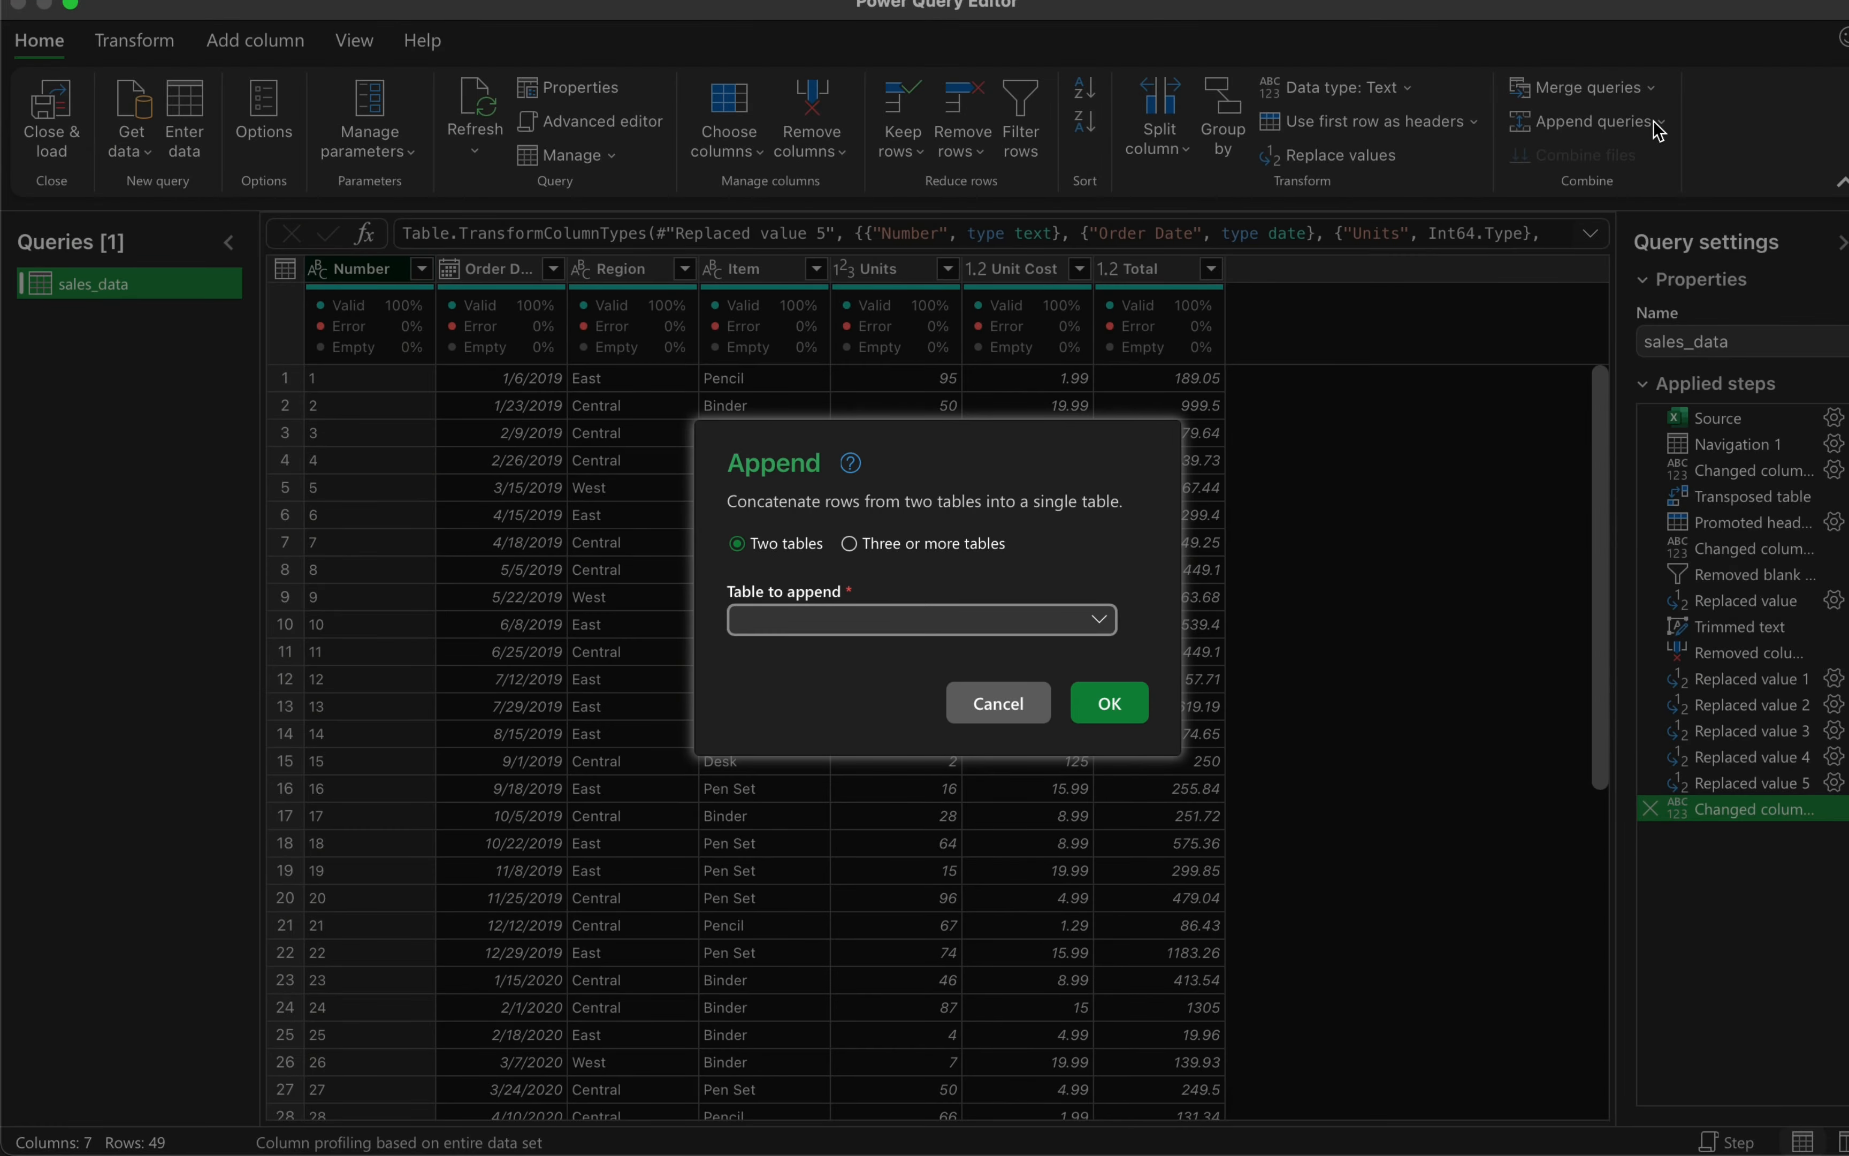
pyautogui.click(1000, 703)
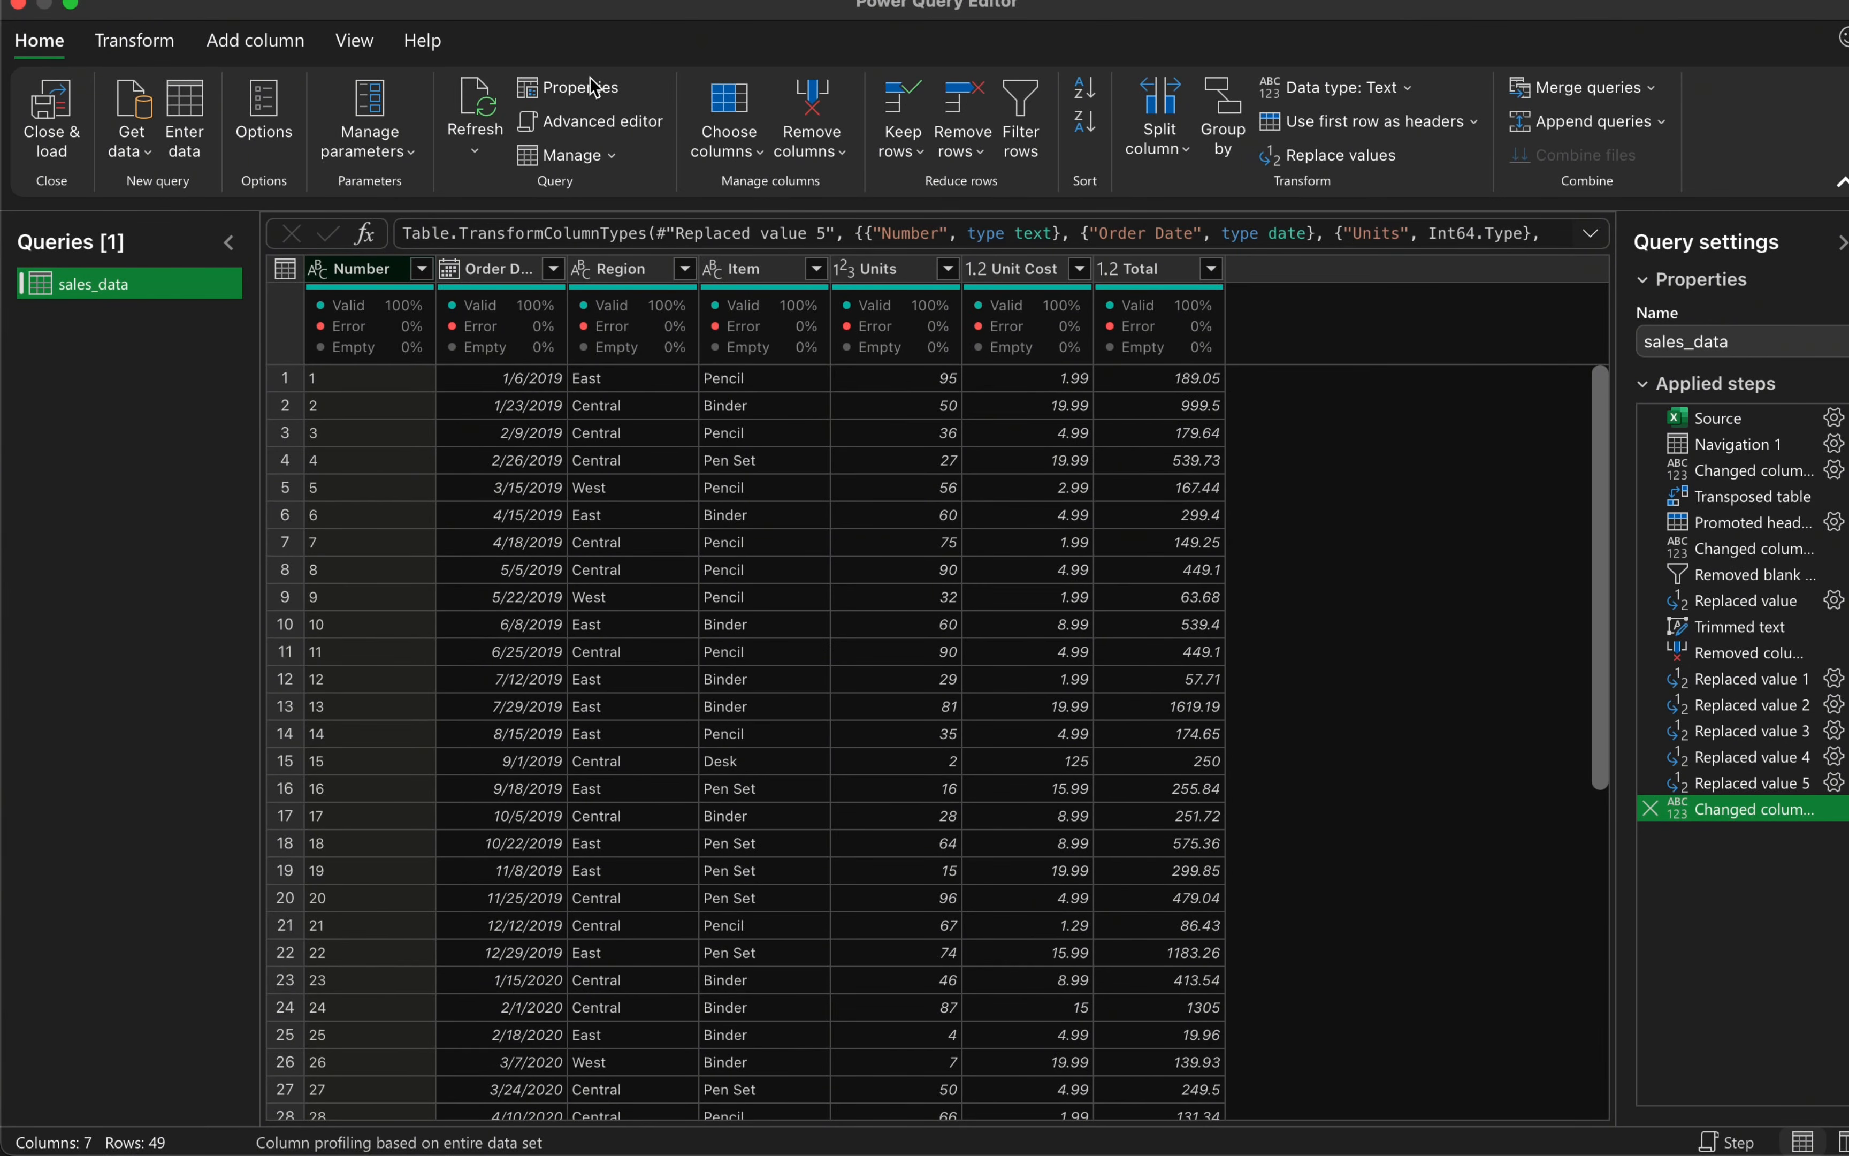
# - Close the editor, load the cleaned sales_data query into the Excel worksheet and look over the loaded rows
pyautogui.click(55, 134)
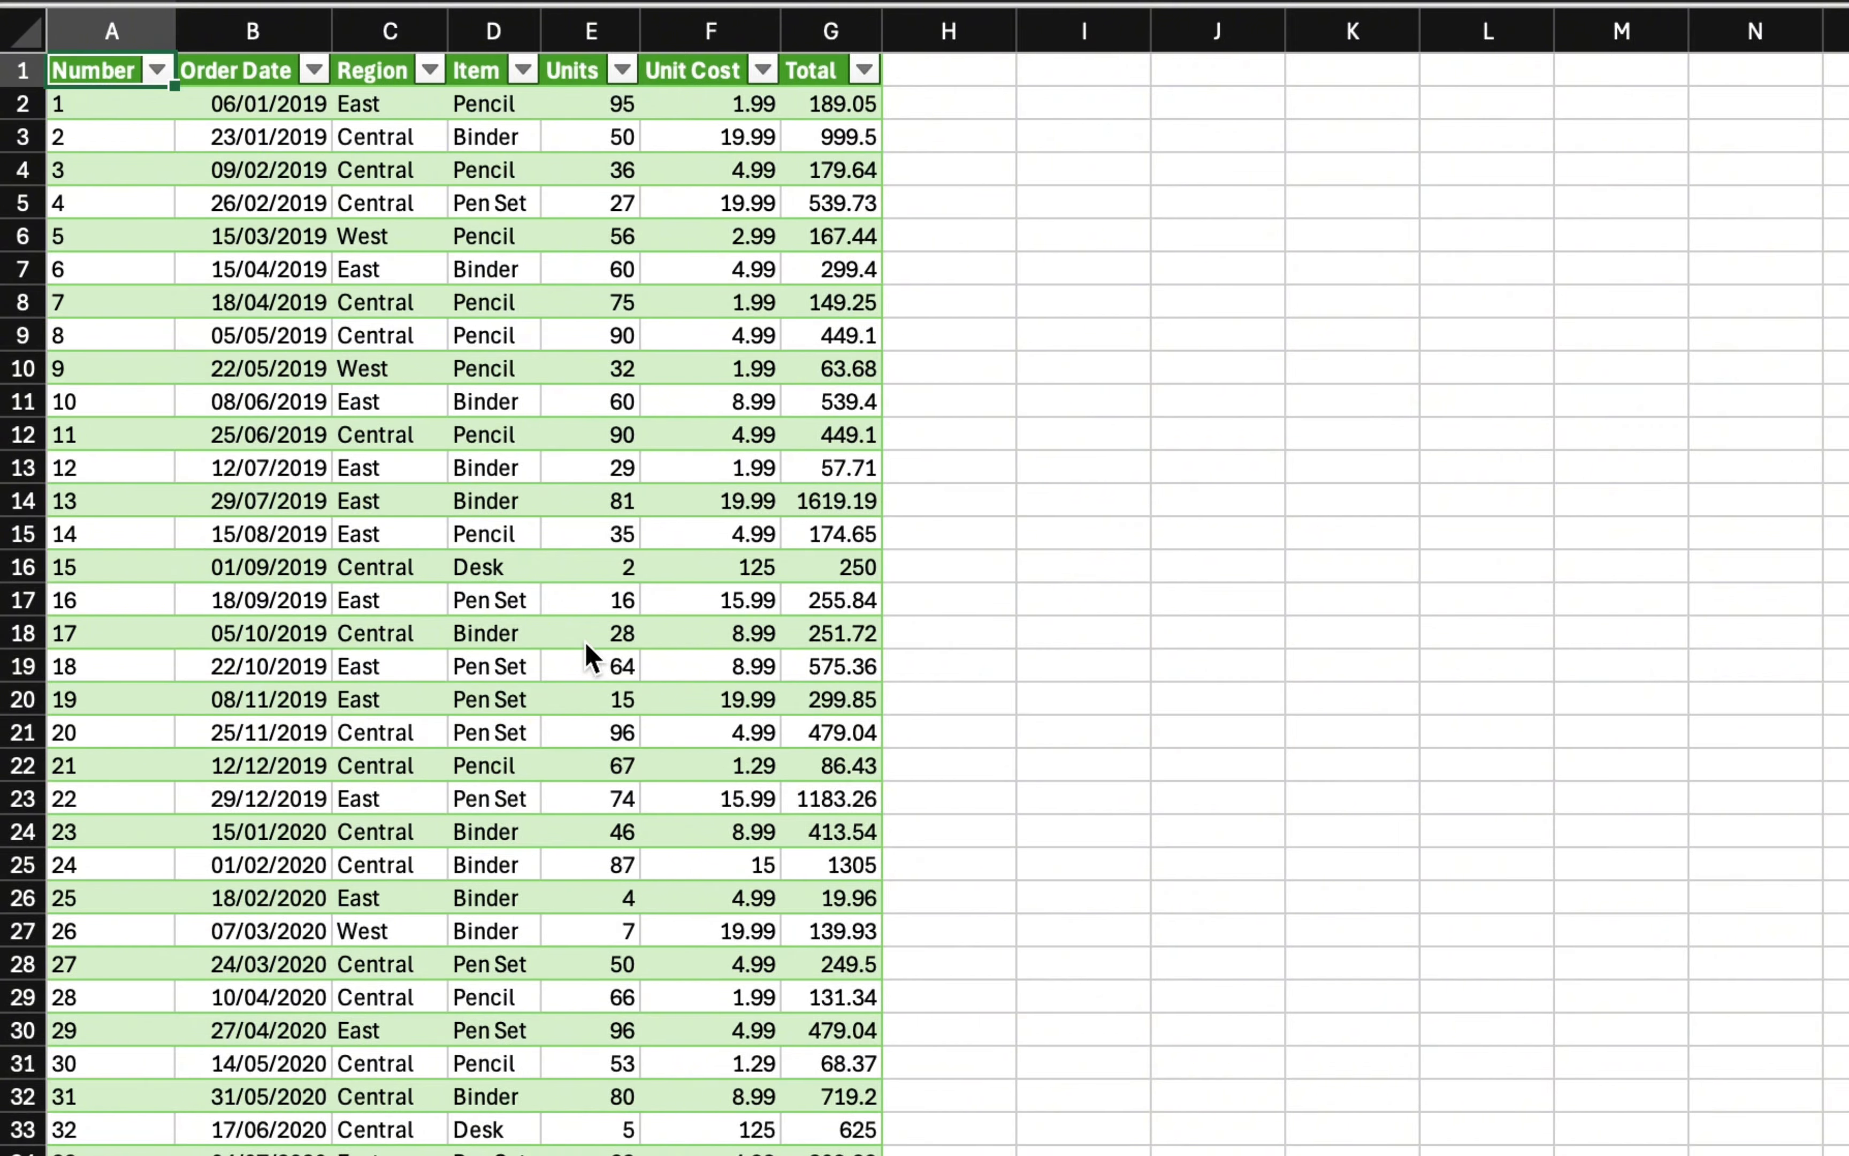
pyautogui.scroll(-10, 779, 527)
pyautogui.hscroll(2, 779, 528)
pyautogui.scroll(10, 781, 530)
pyautogui.hscroll(-2, 782, 530)
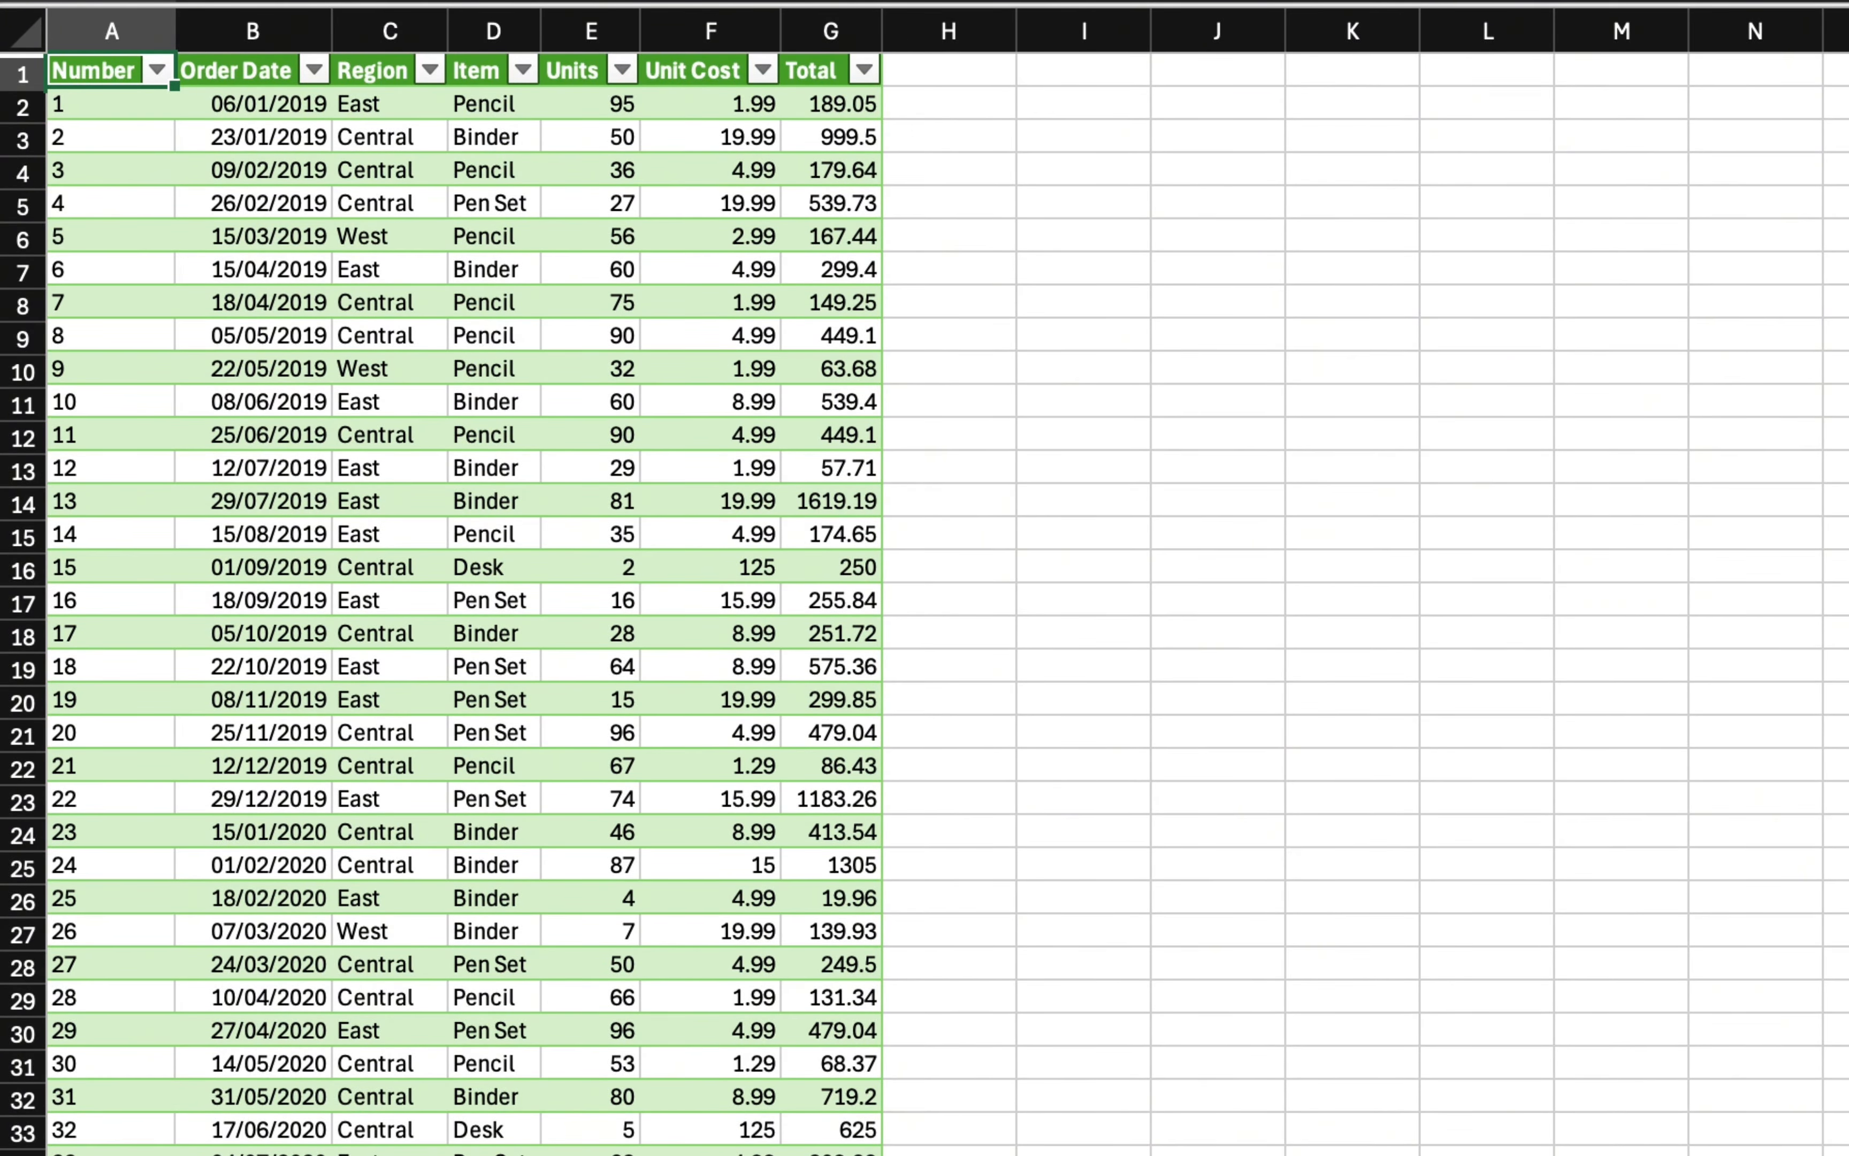
pyautogui.scroll(-5, 481, 683)
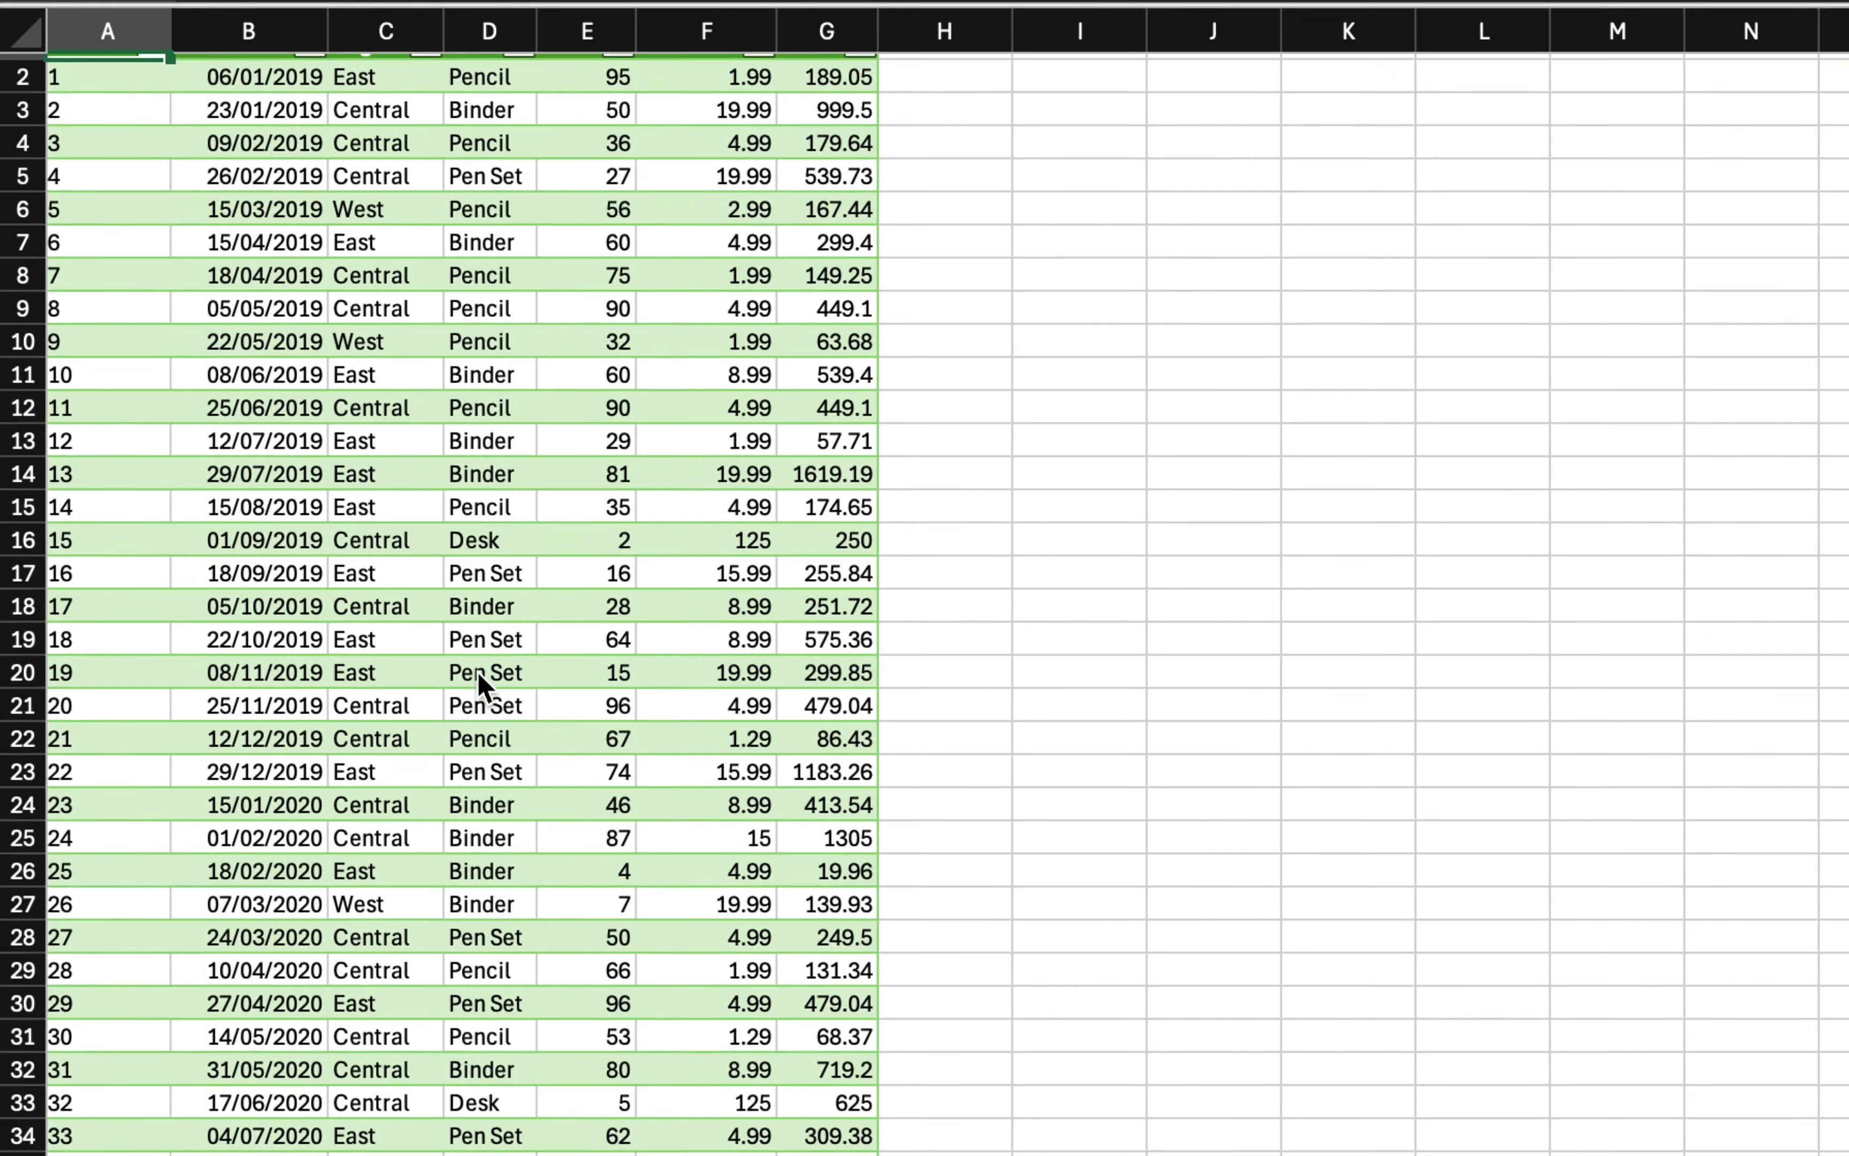
pyautogui.scroll(1, 482, 682)
pyautogui.scroll(5, 482, 683)
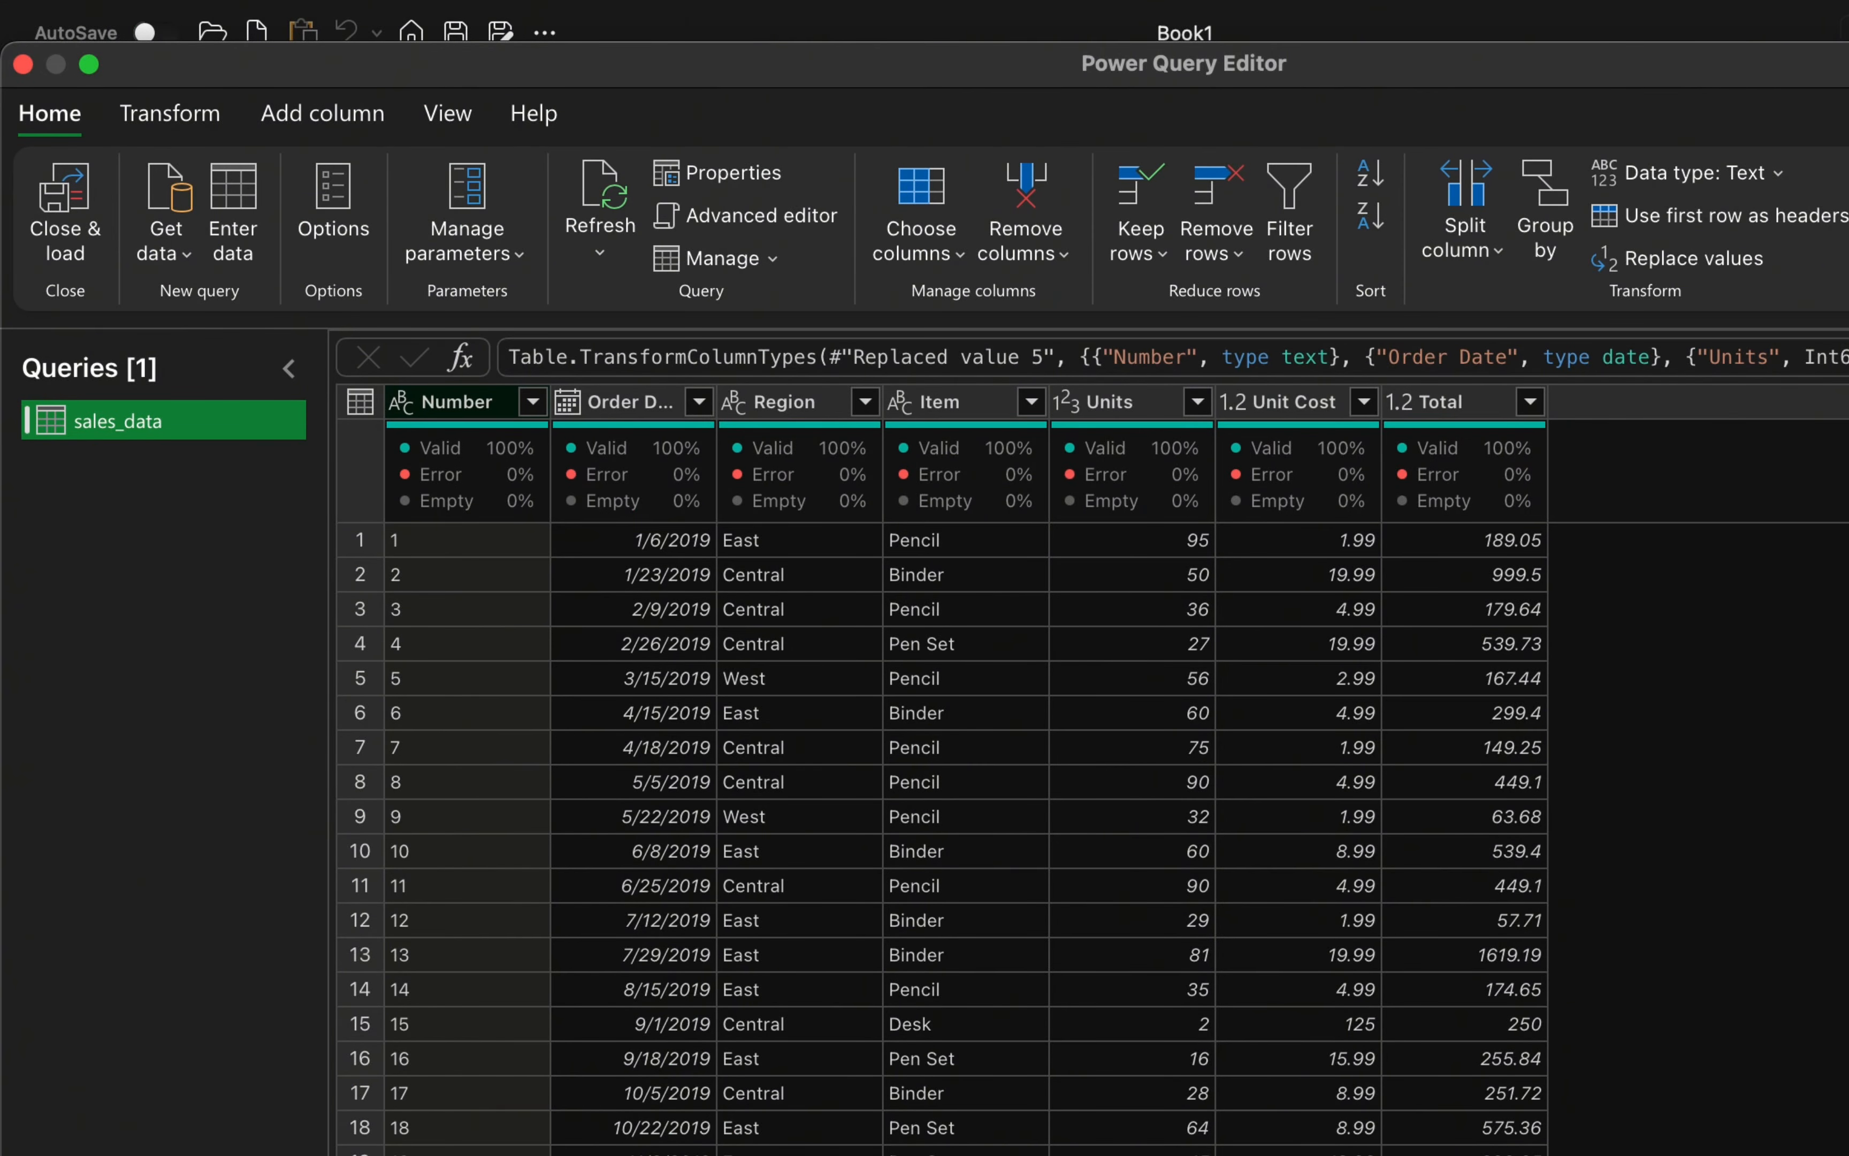
pyautogui.click(92, 184)
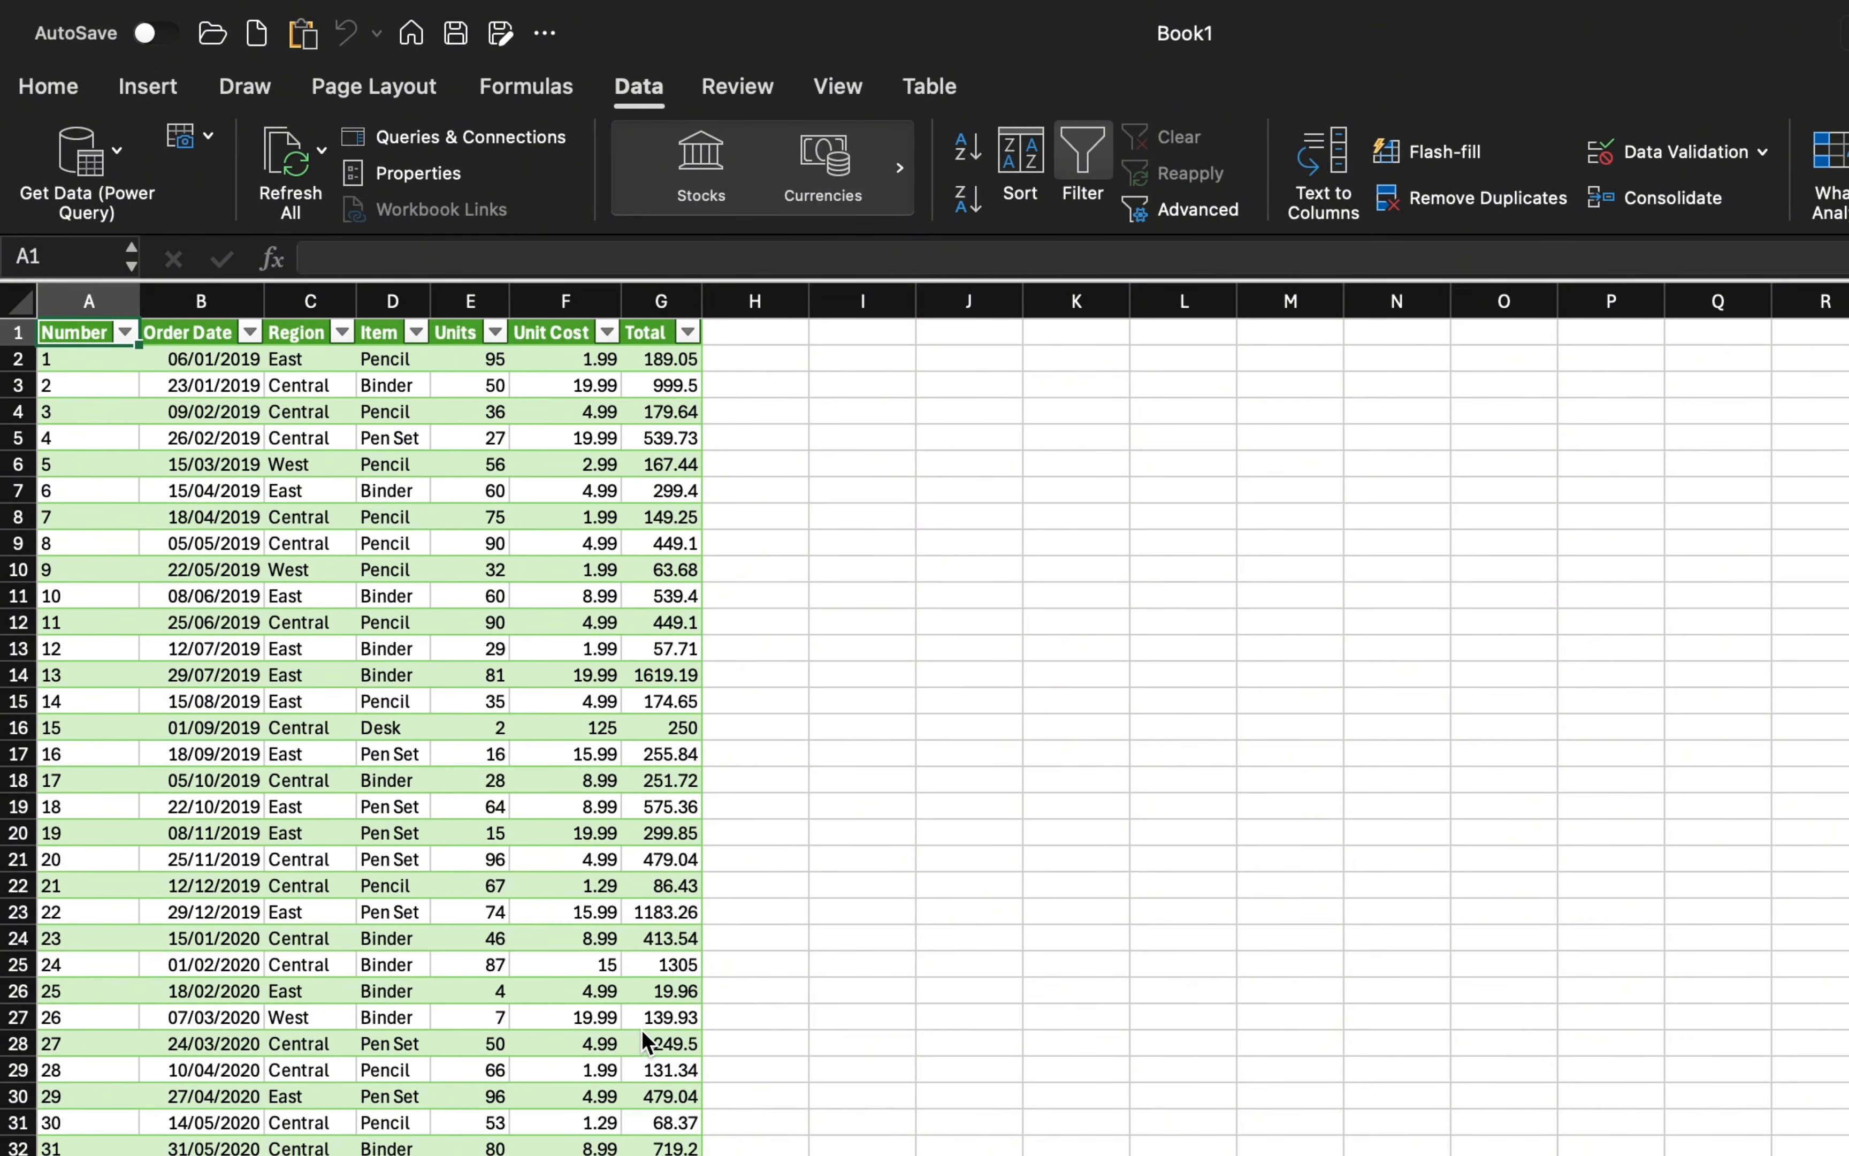